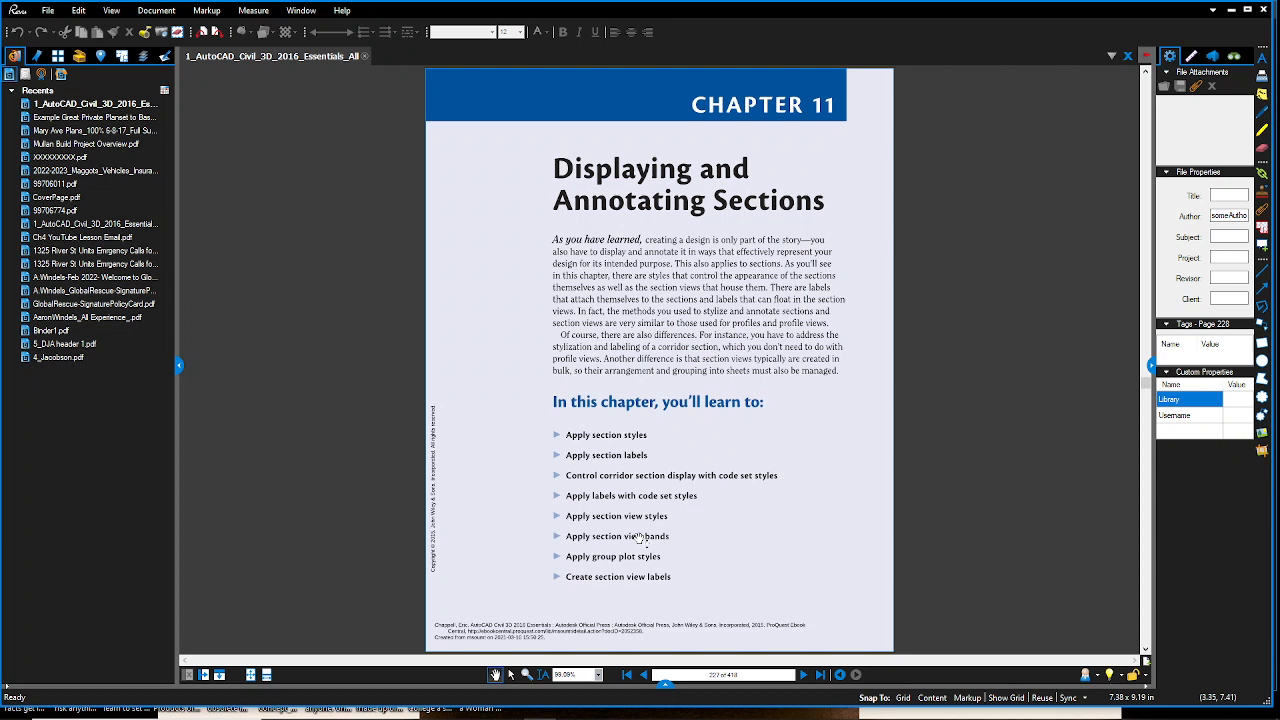
Step: Turn the PDF textbook to the Exercise 11.1 page and switch to the 8_Creating Section View Labels drawing in Civil 3D
click(689, 541)
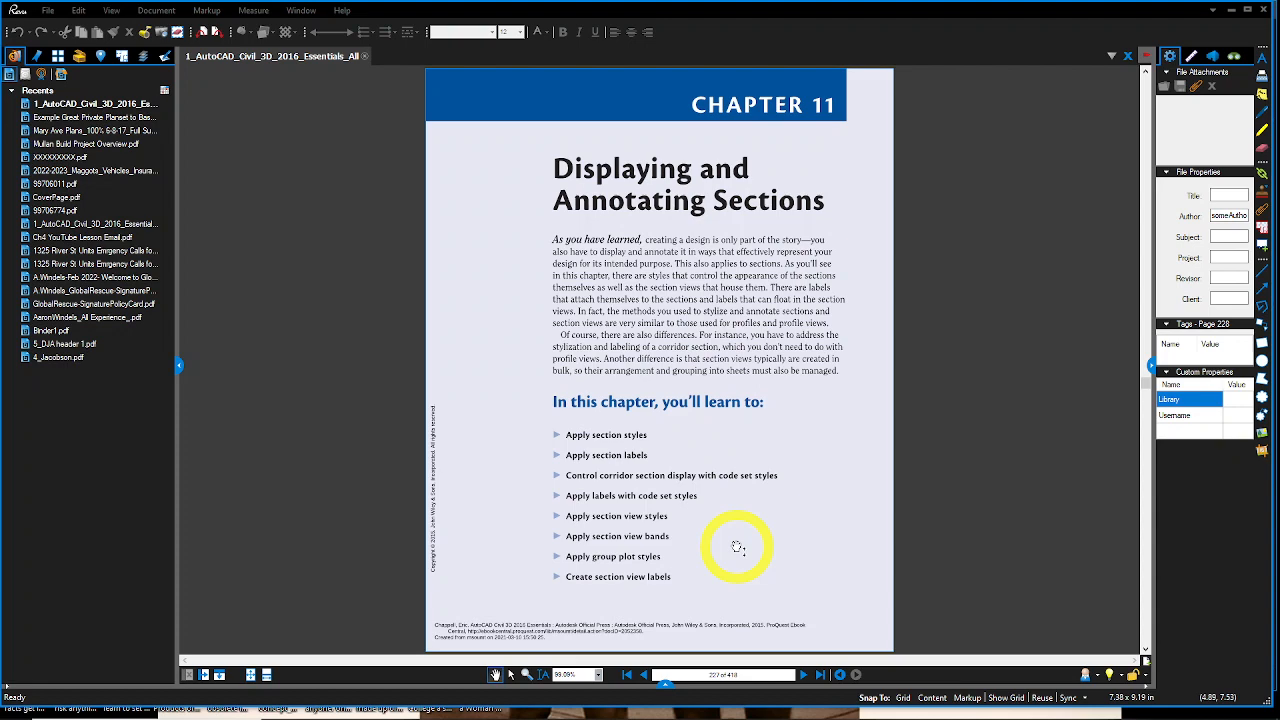
click(803, 675)
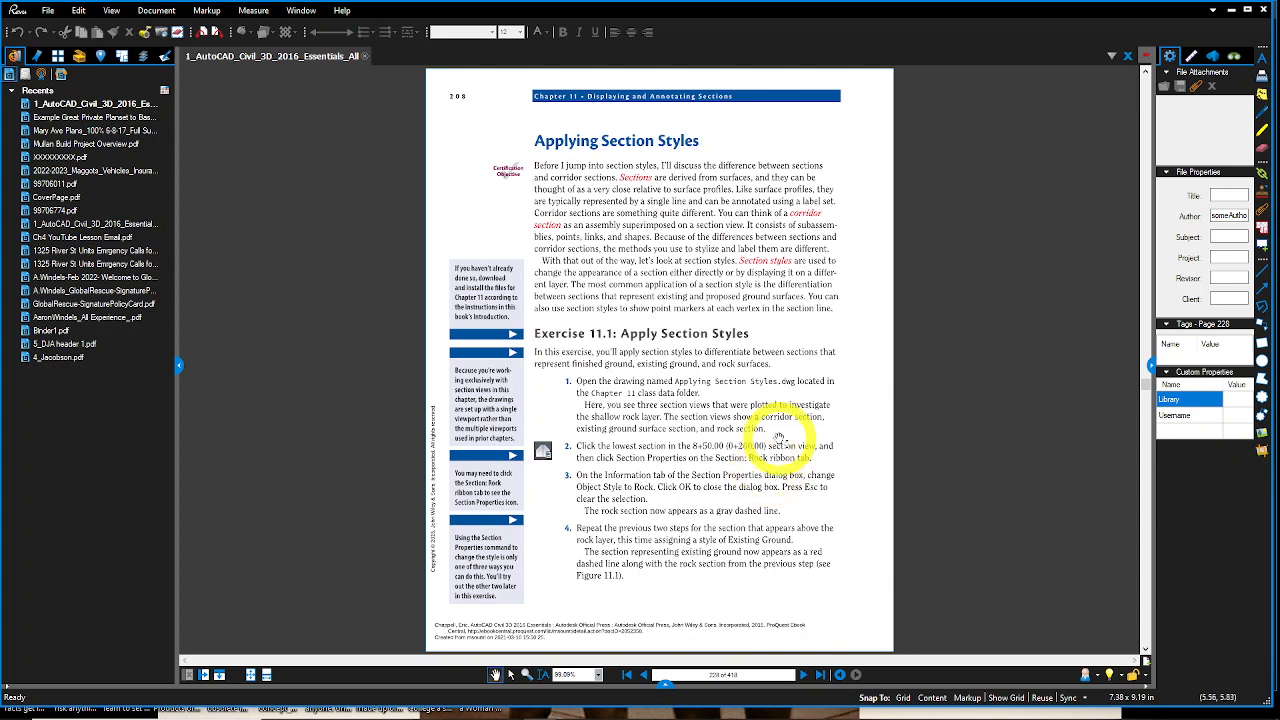
mouse_move(514, 706)
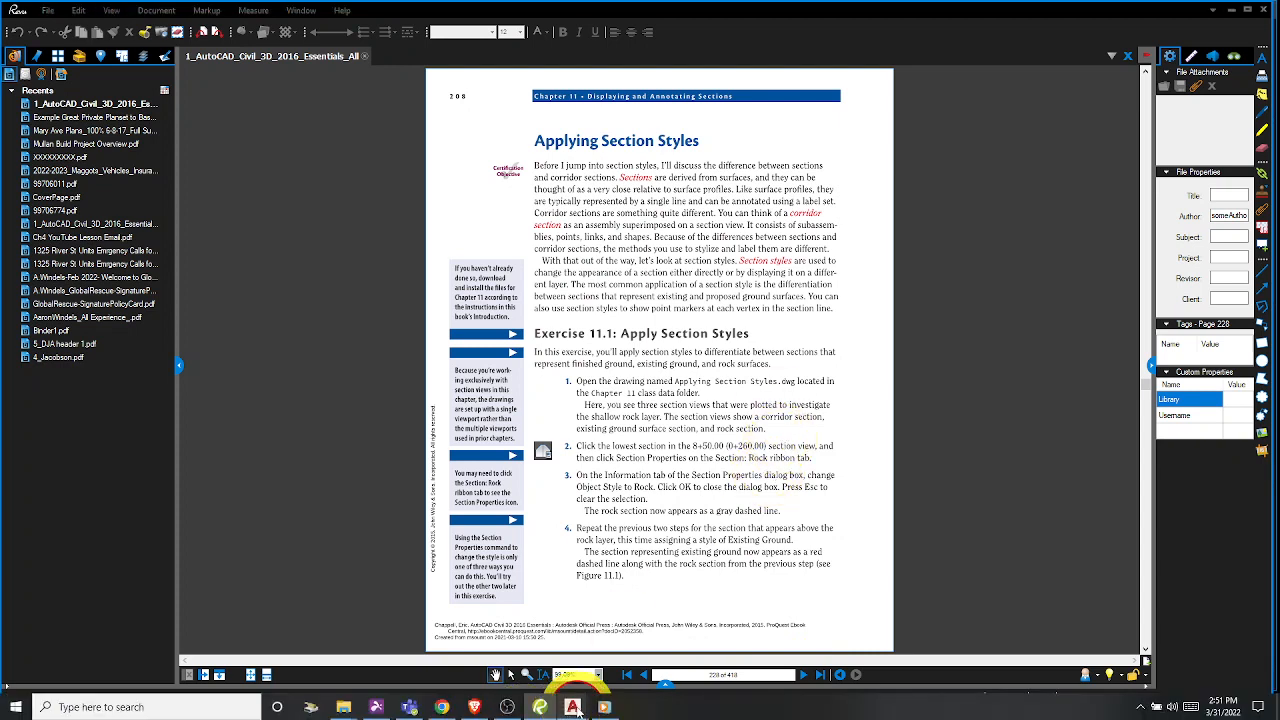
click(577, 711)
click(97, 646)
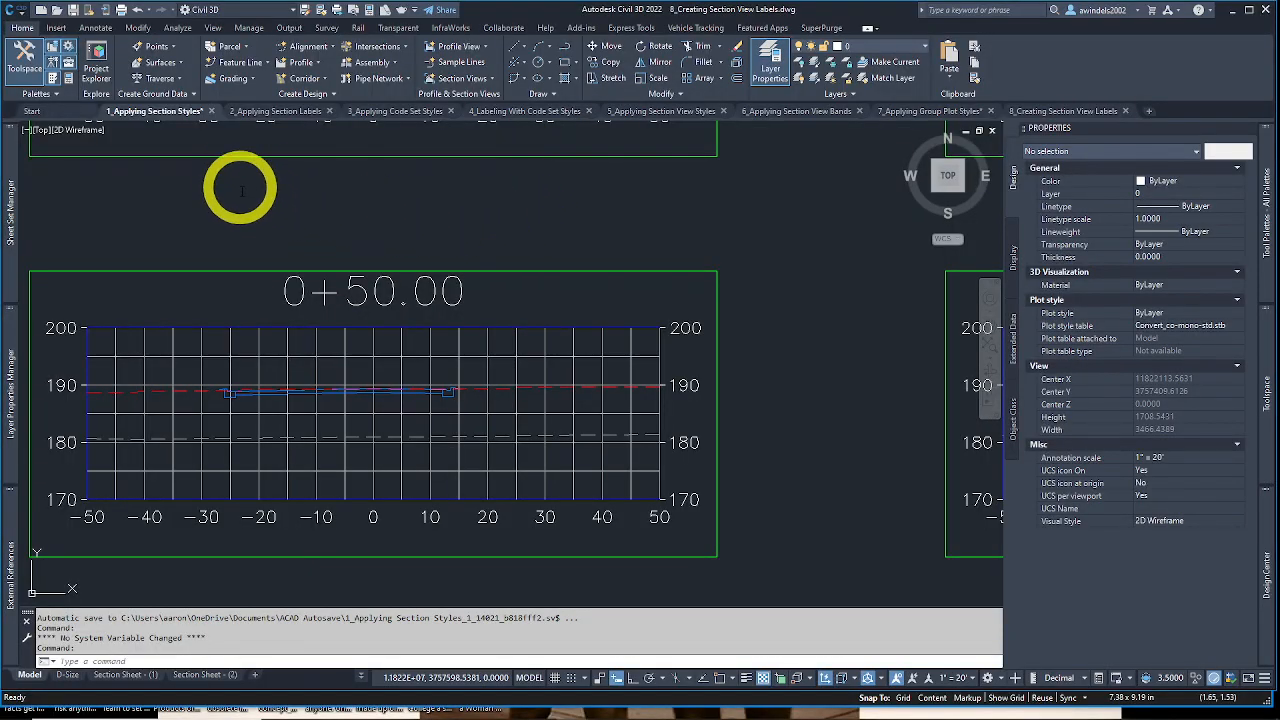
click(262, 224)
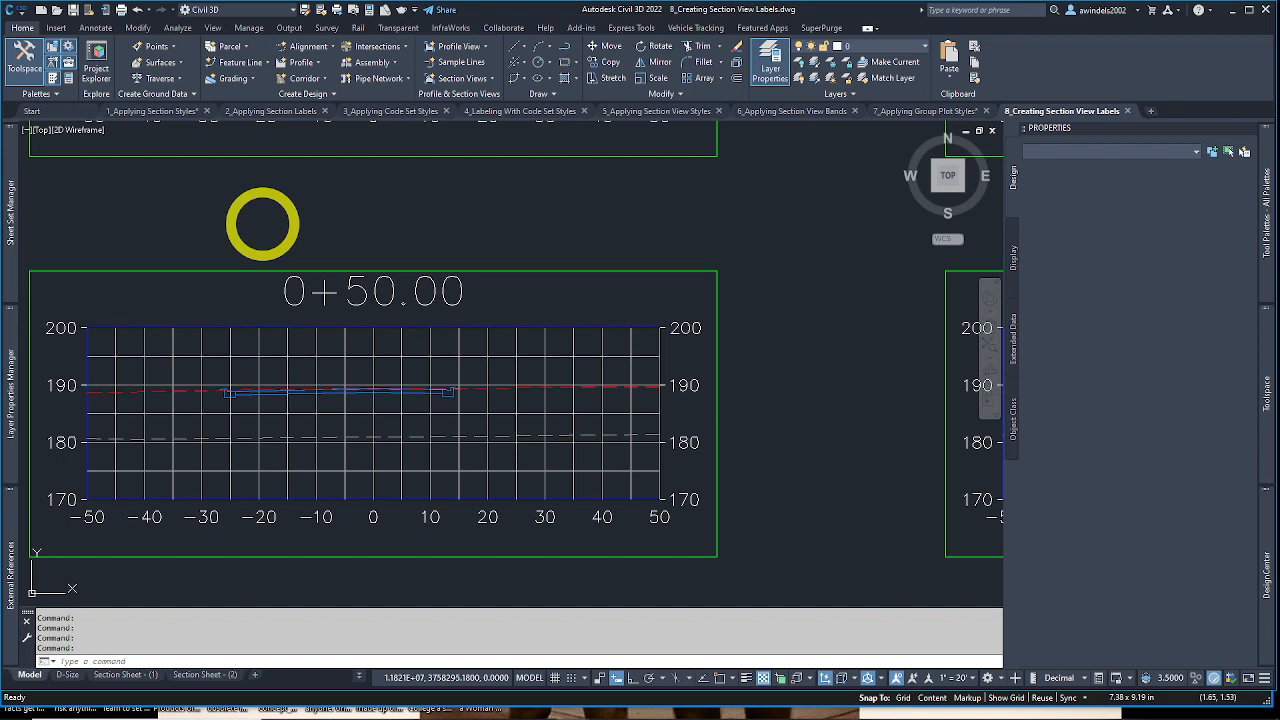
key(Escape)
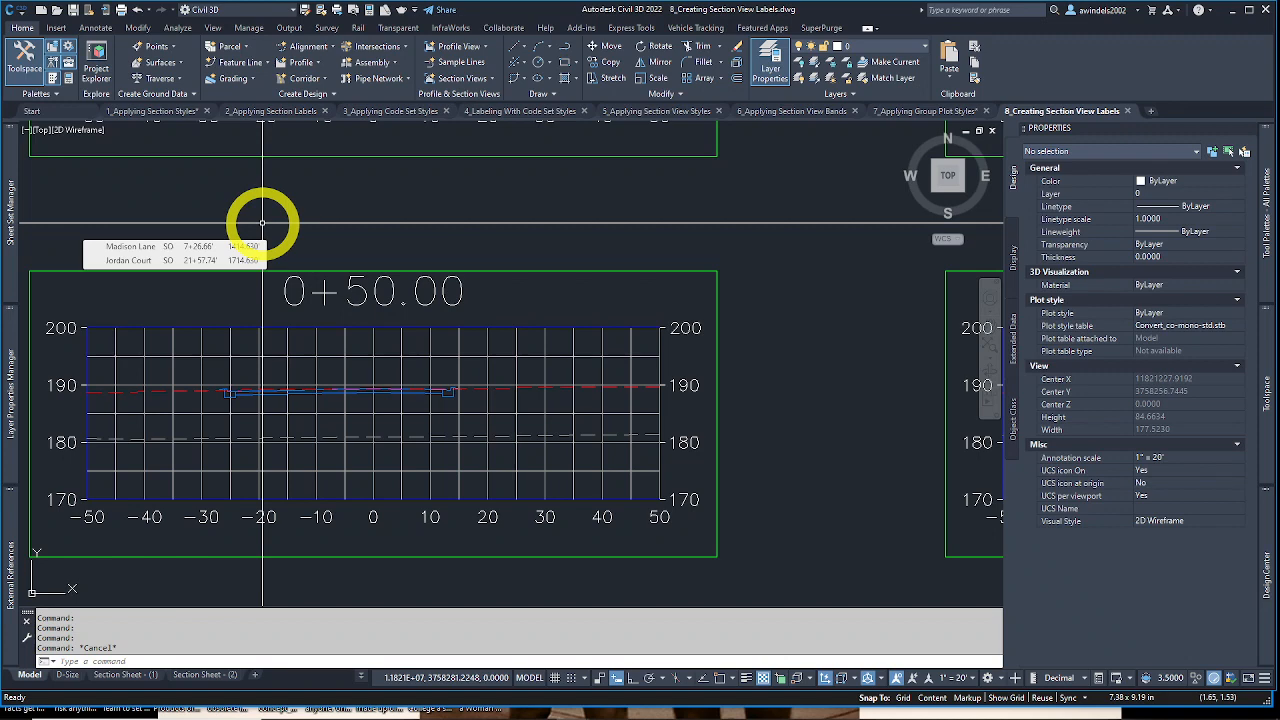
Step: Examine the section view sheets in the finished drawing, including the existing ground section at 7+00.00 and the separate 8+50.00 and 9+00.00 views
scroll(300, 229, down, 6)
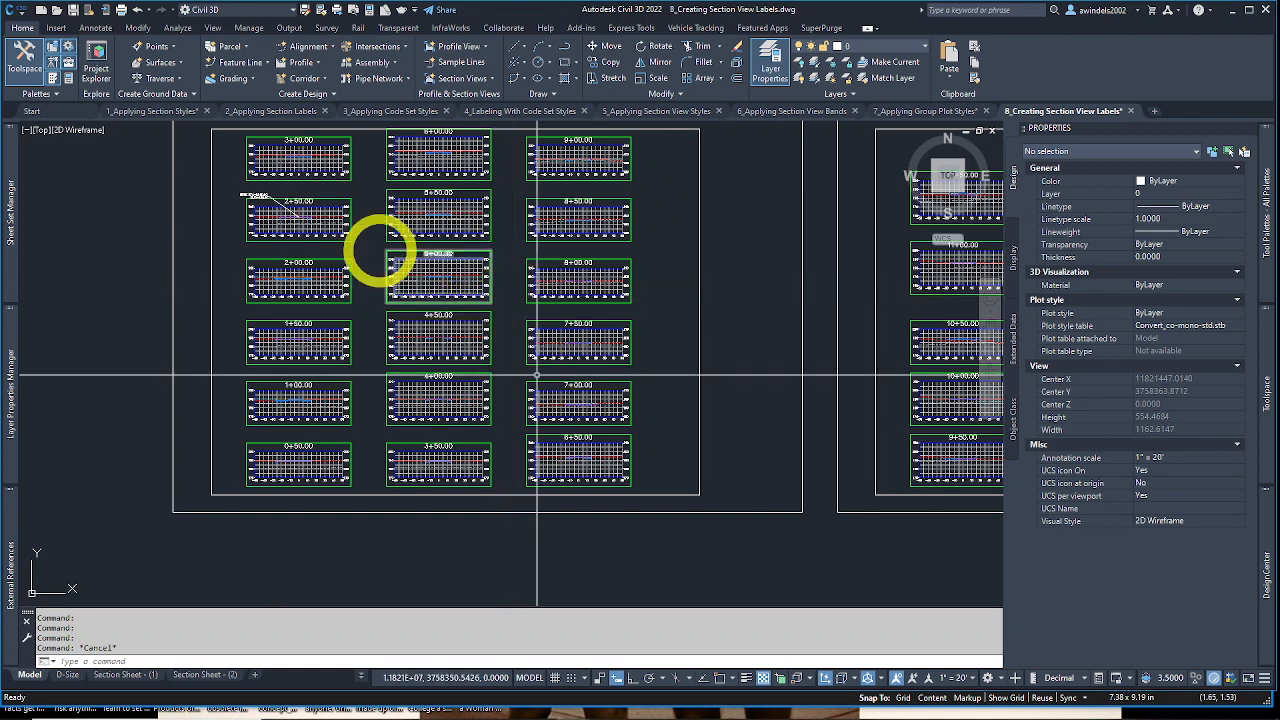
middle_drag(661, 431, 671, 455)
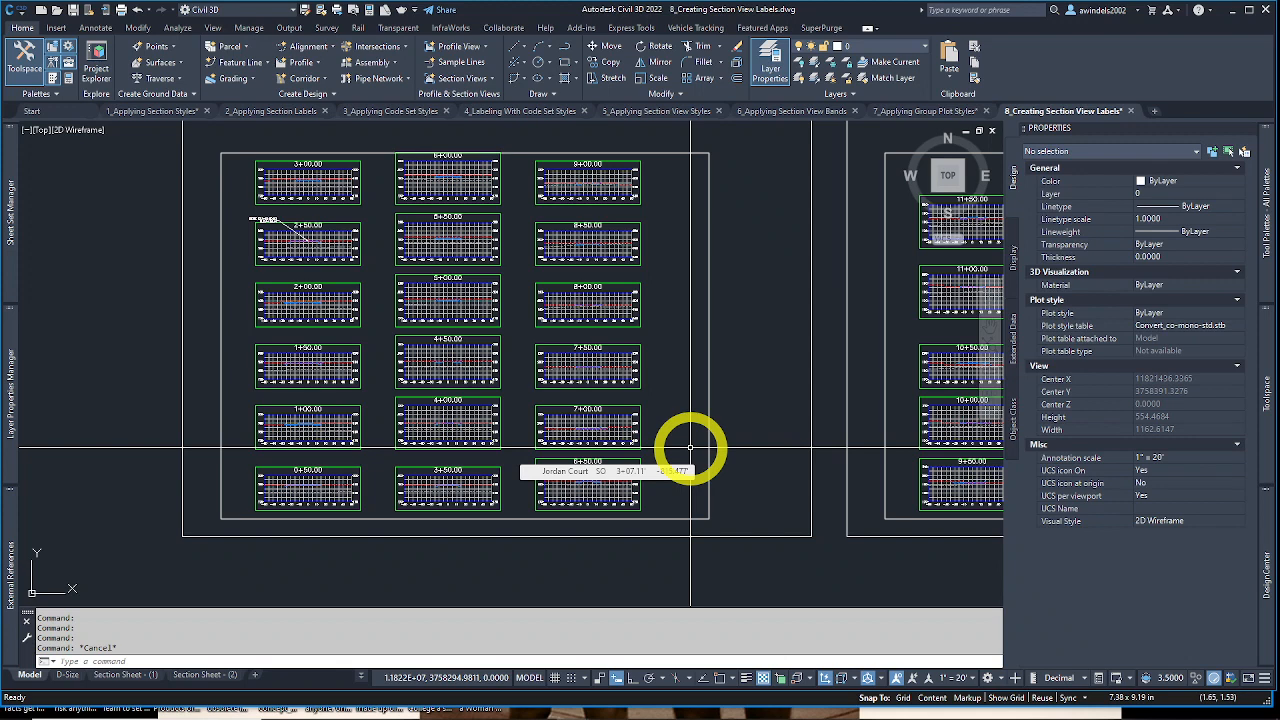
scroll(690, 447, up, 8)
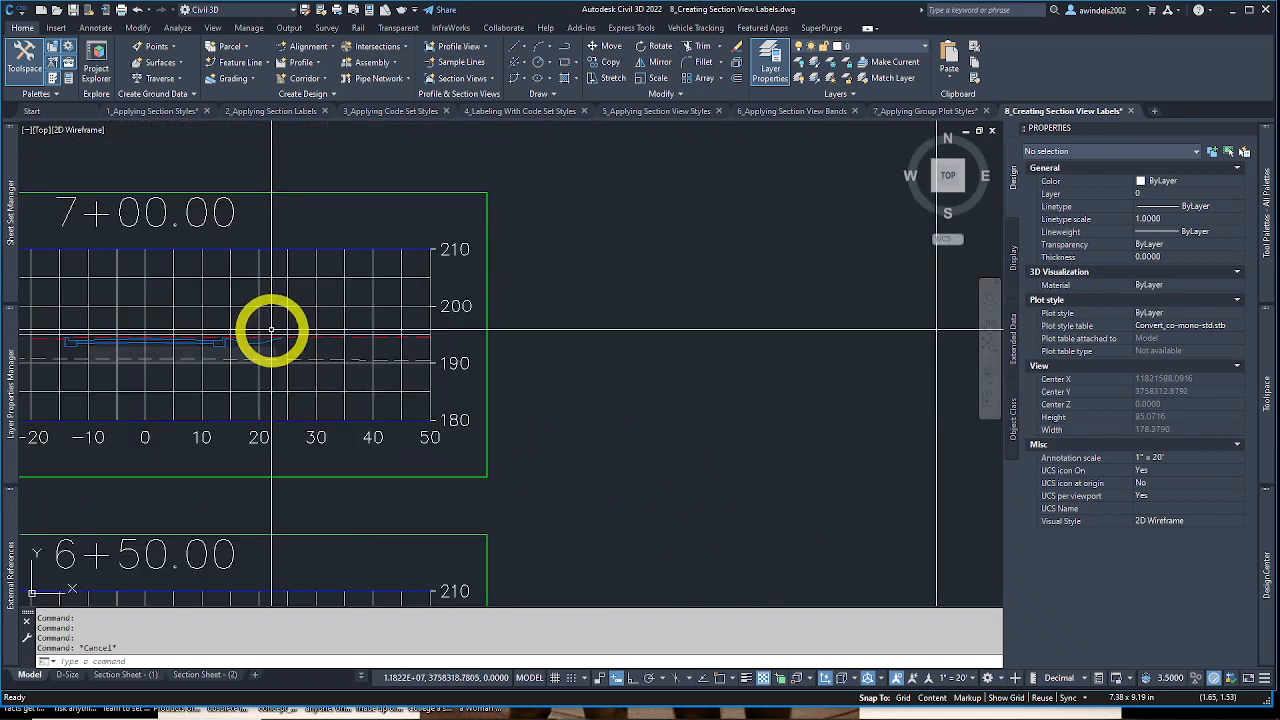
click(269, 337)
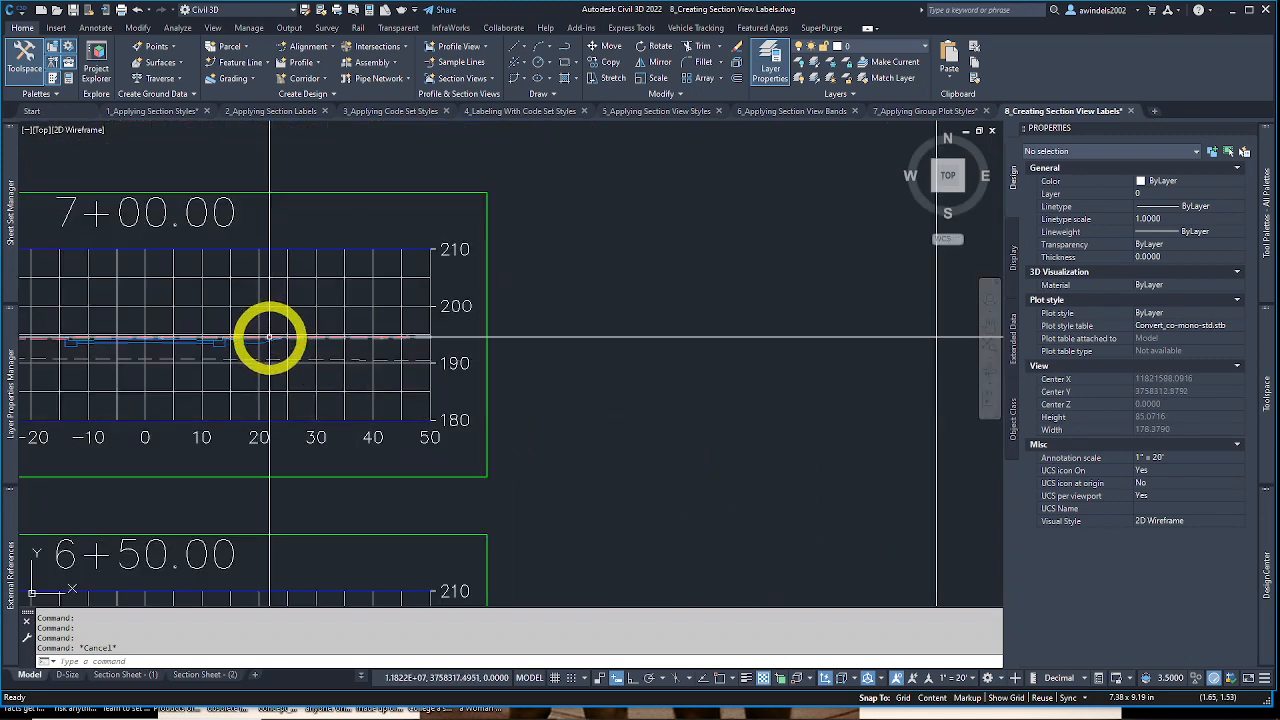
middle_drag(243, 443, 543, 434)
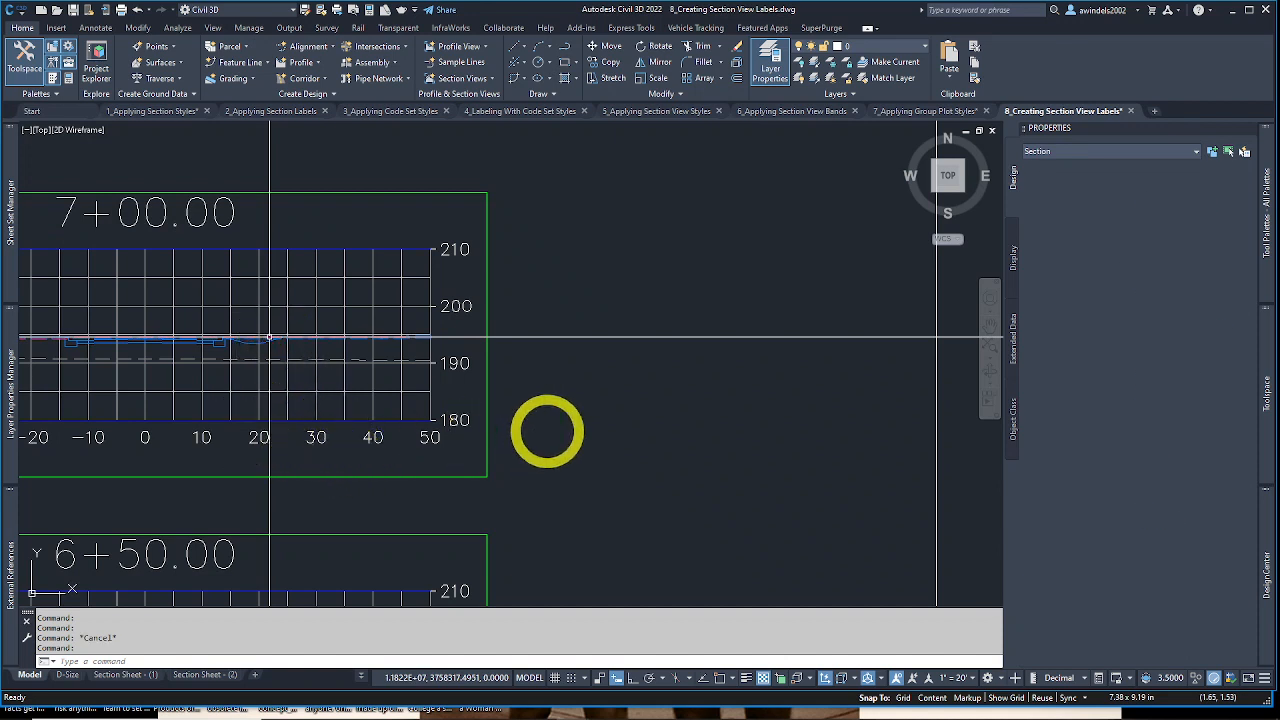
click(642, 373)
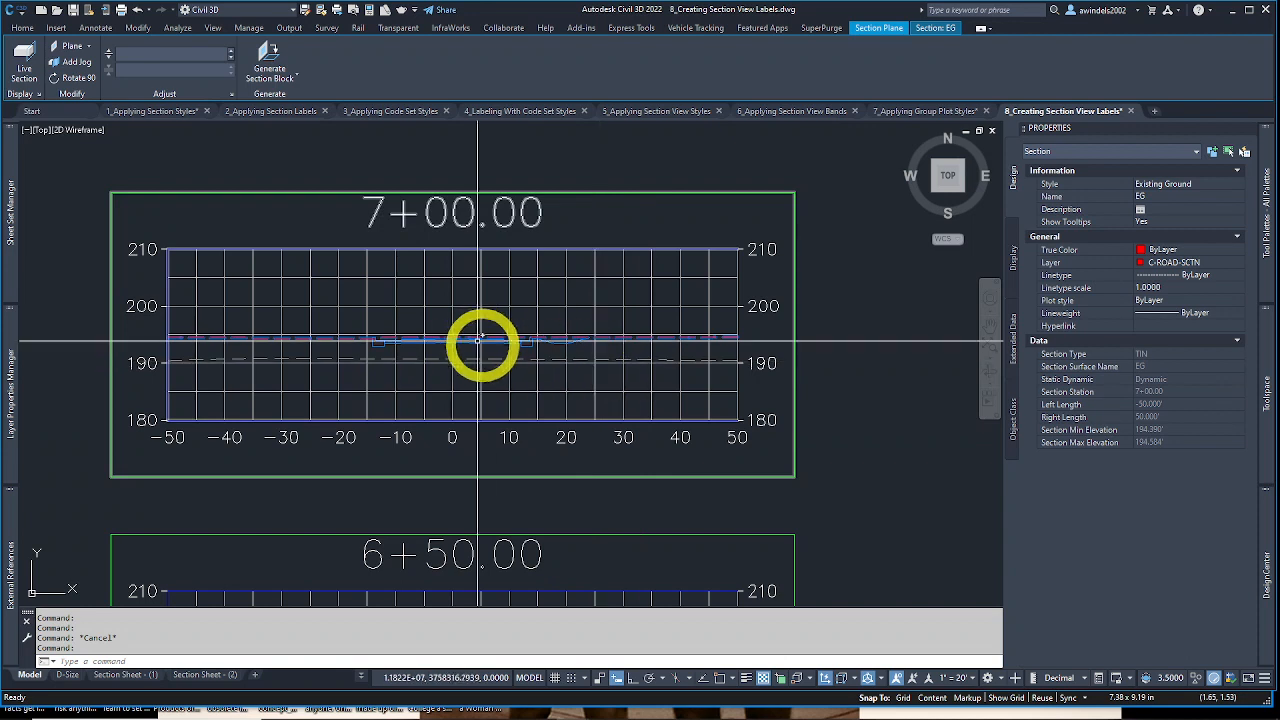
key(Escape)
scroll(485, 345, up, 4)
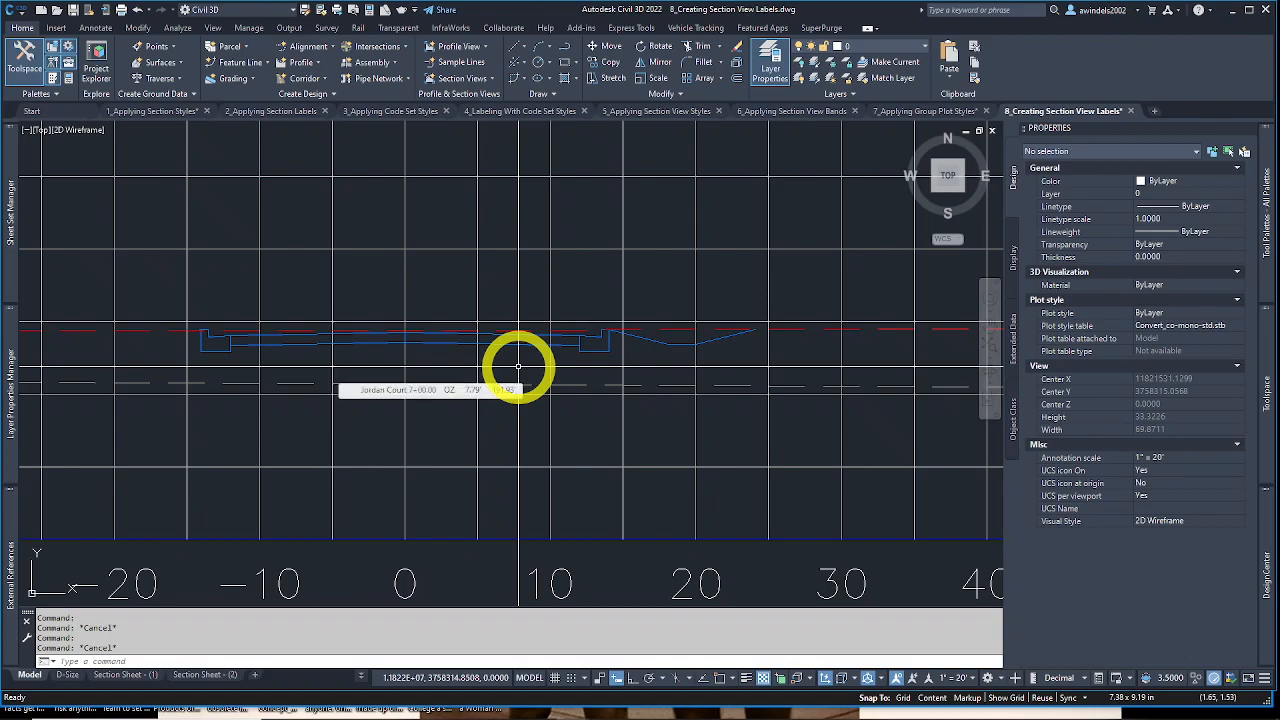
scroll(518, 368, down, 10)
scroll(643, 334, up, 5)
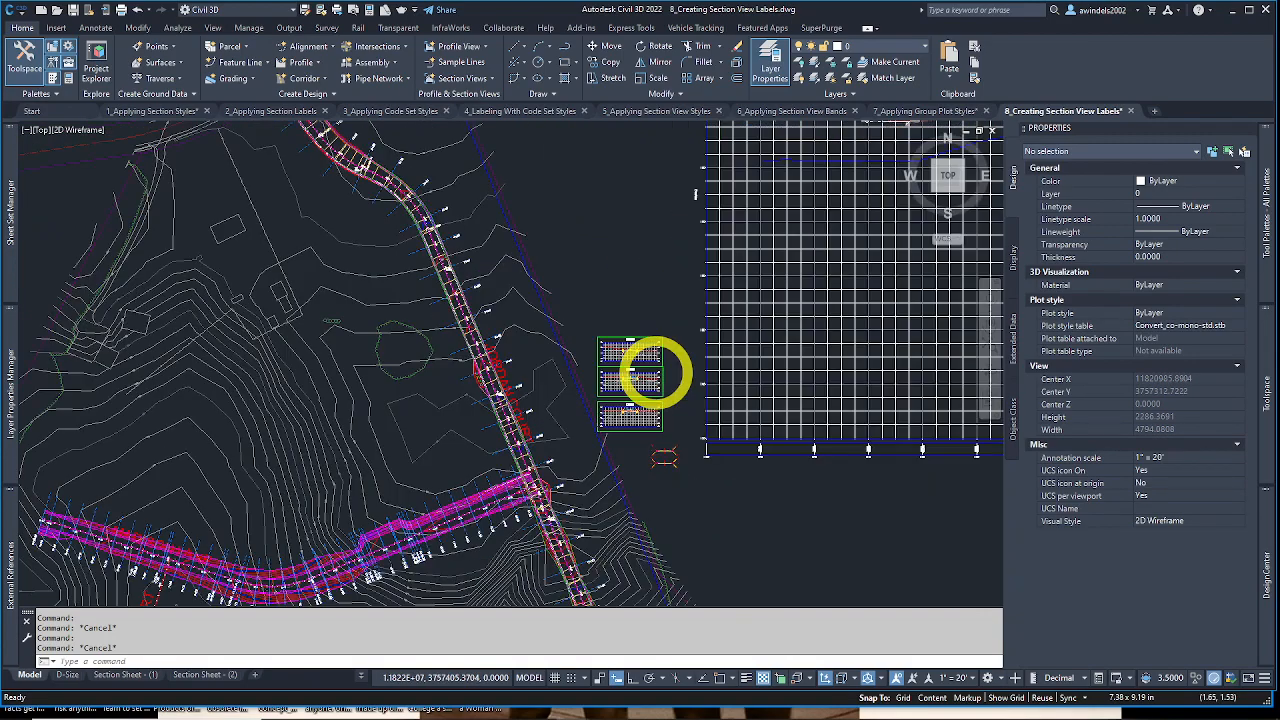
scroll(660, 405, up, 6)
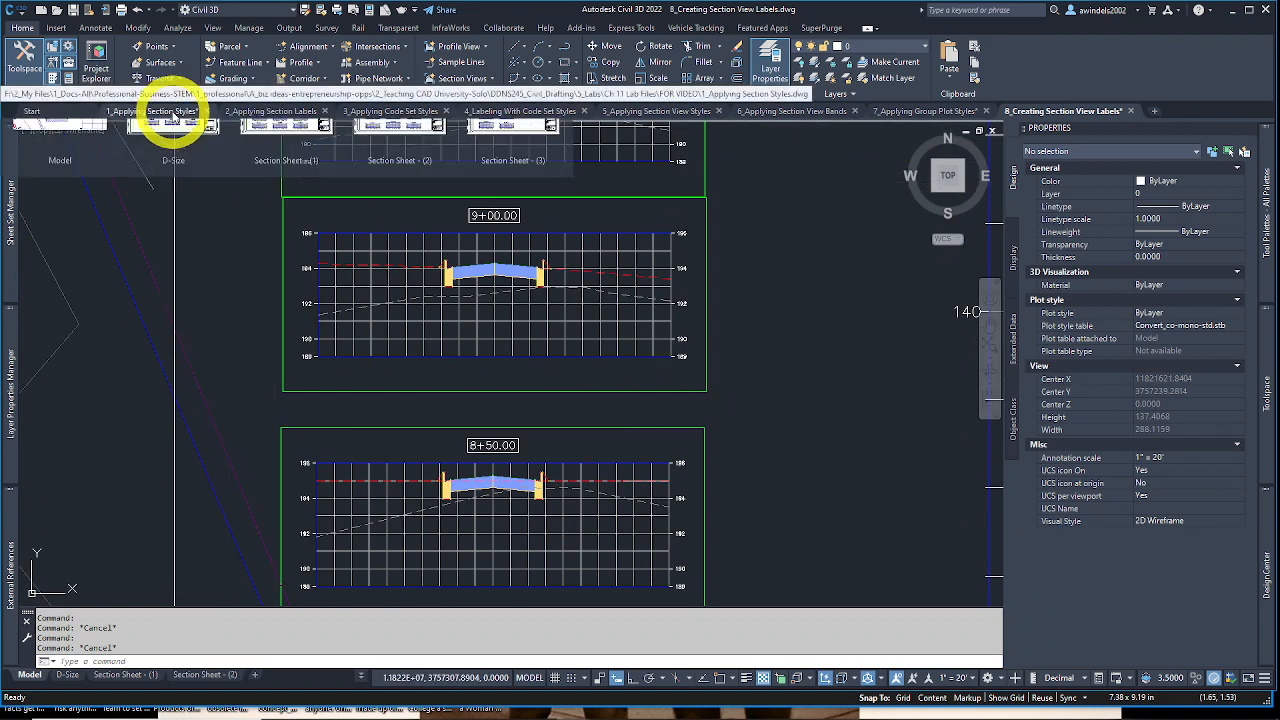
Step: Switch to the 1_Applying Section Styles drawing and inspect its 9+25.00, 9+00.00 and 8+50.00 section views beside Jordan Court
click(172, 112)
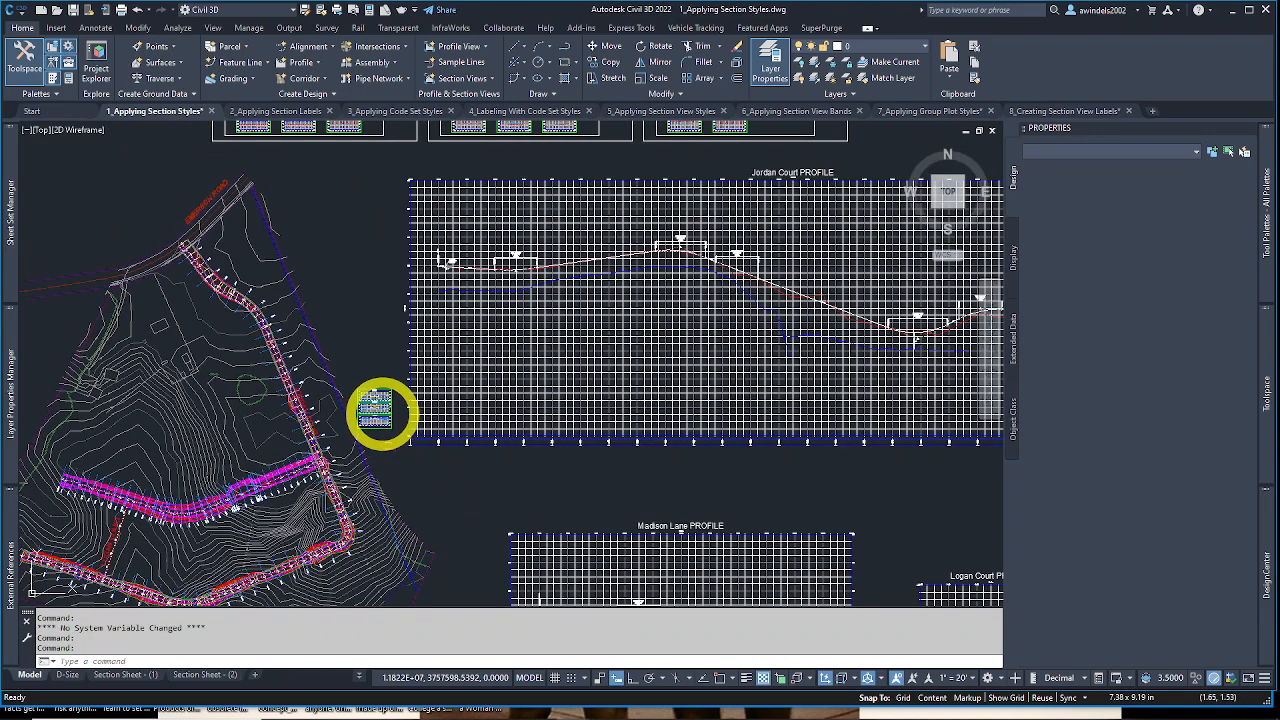
scroll(375, 410, up, 5)
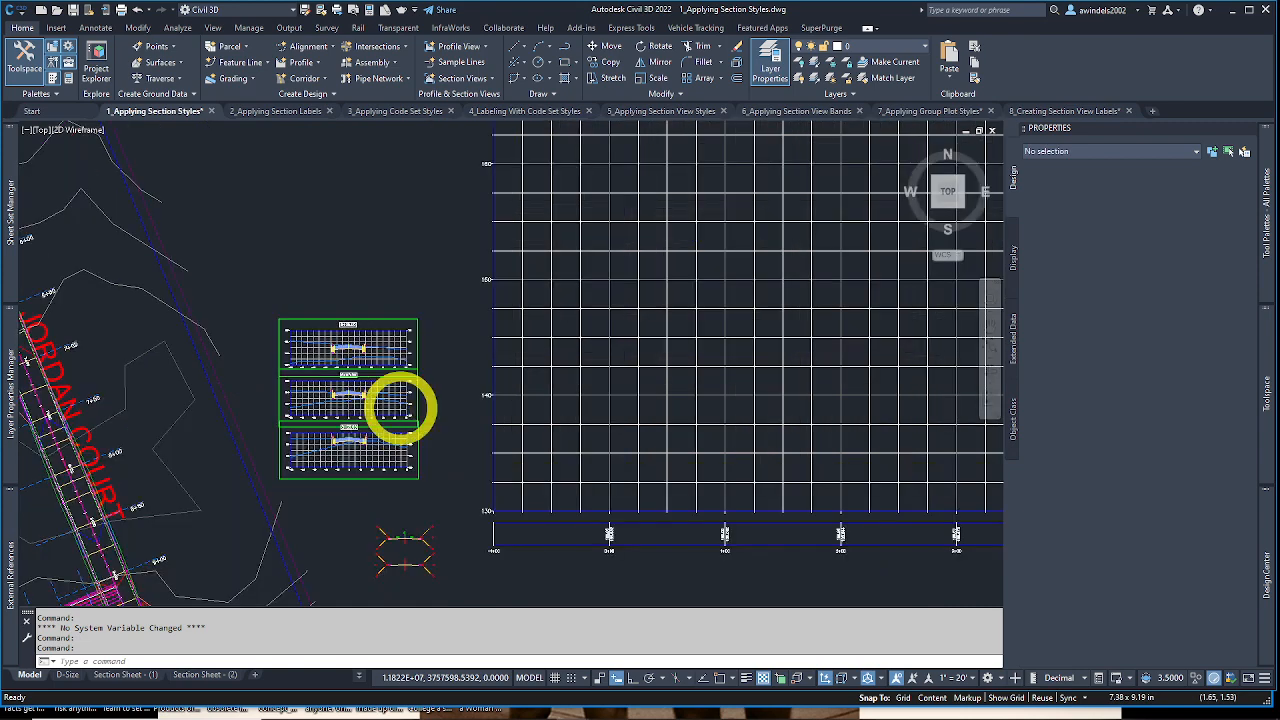
scroll(368, 375, up, 6)
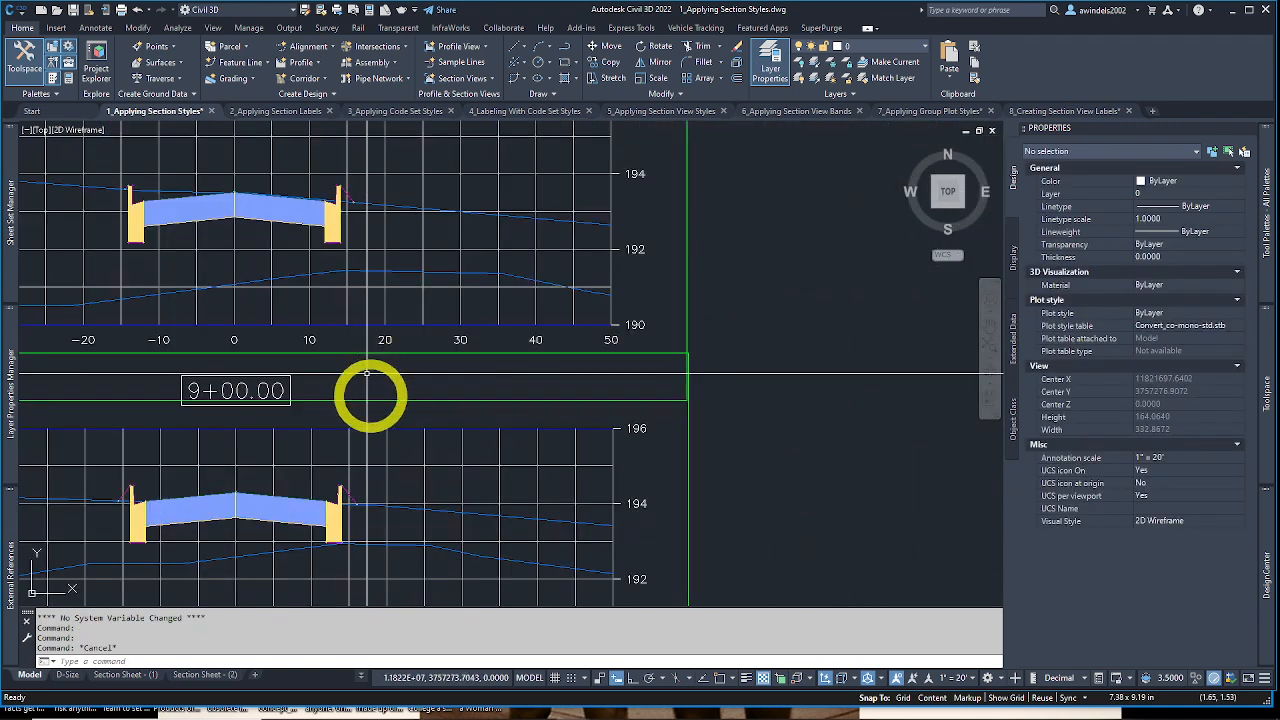
middle_drag(384, 422, 534, 169)
scroll(534, 169, down, 4)
middle_drag(575, 229, 575, 374)
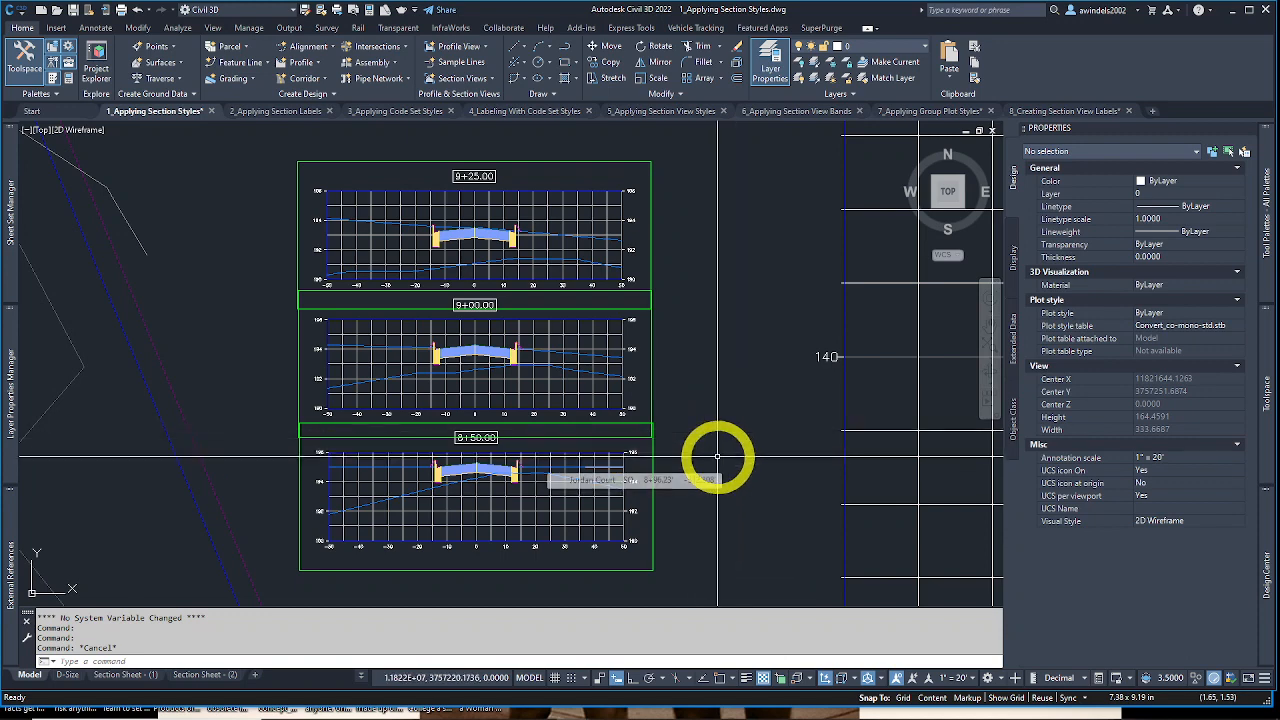
scroll(516, 348, up, 2)
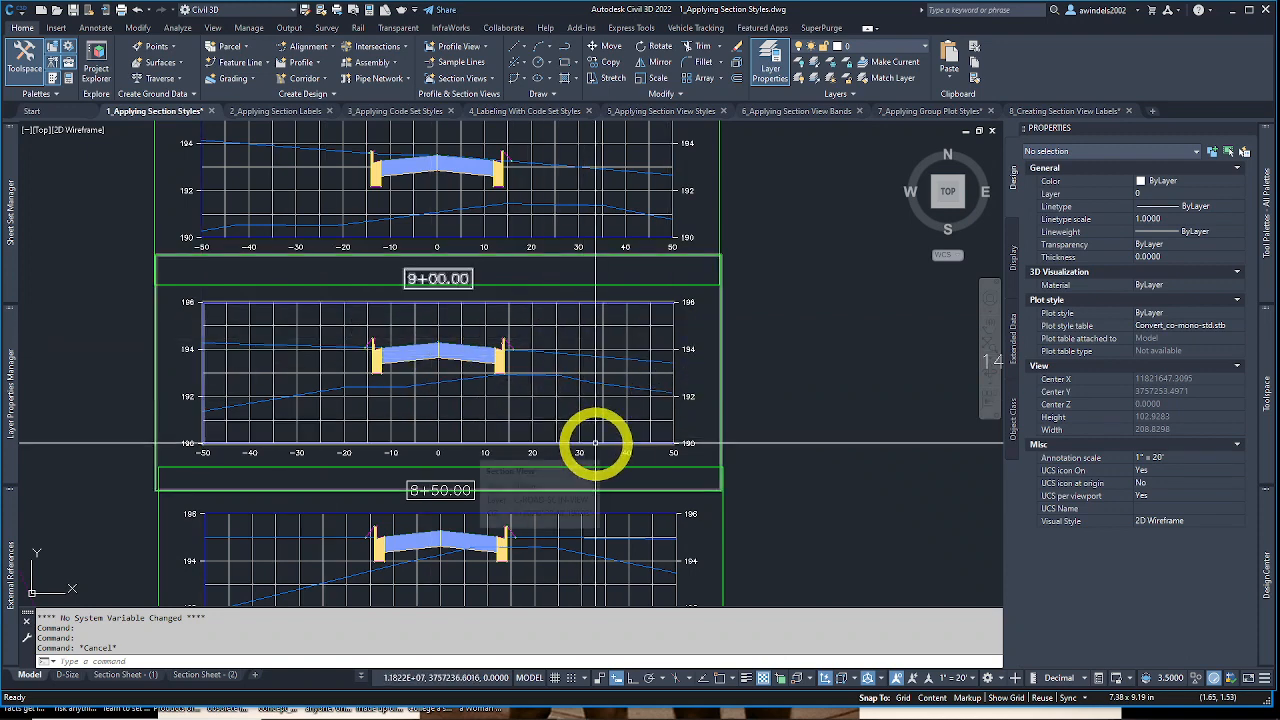
middle_drag(623, 517, 612, 339)
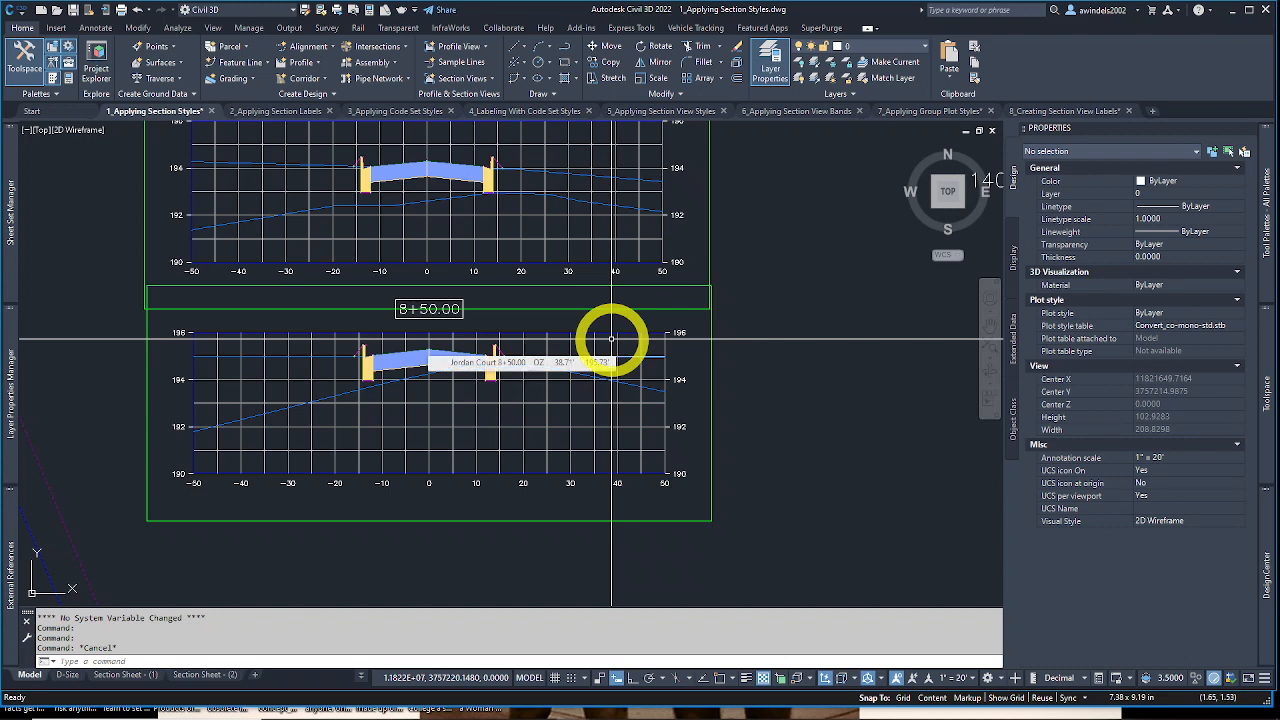
click(592, 411)
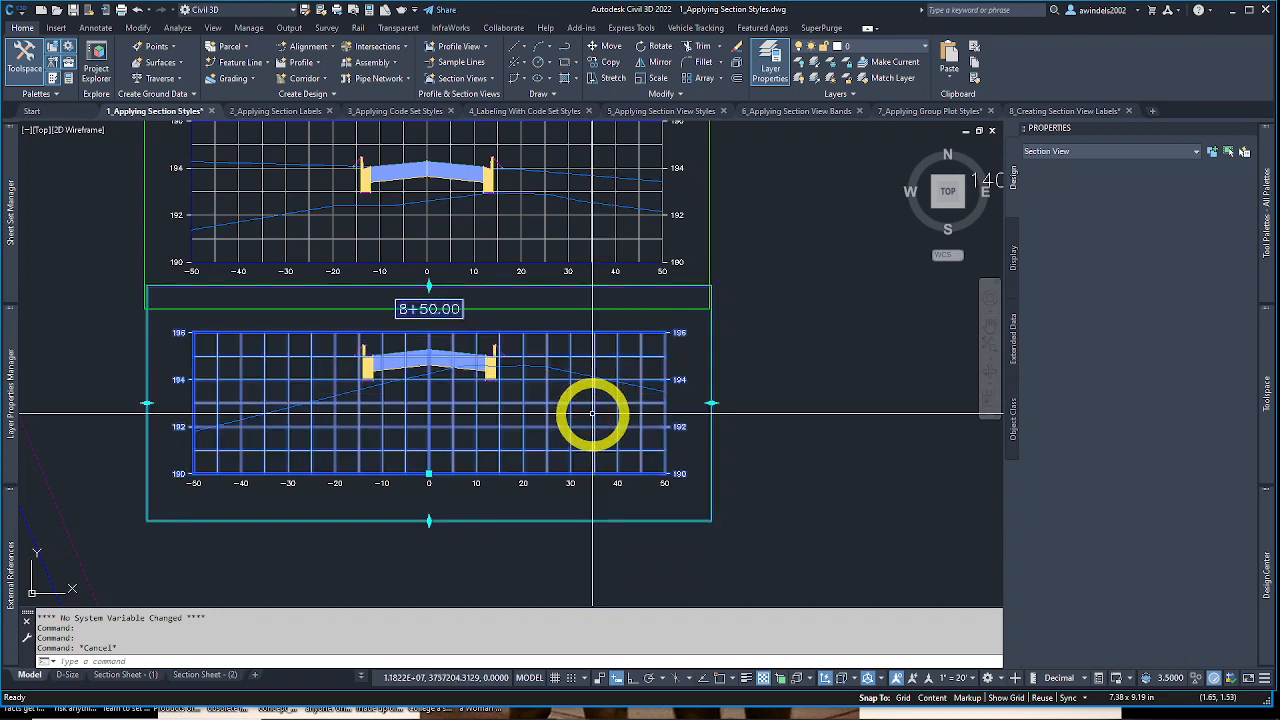
right_click(592, 416)
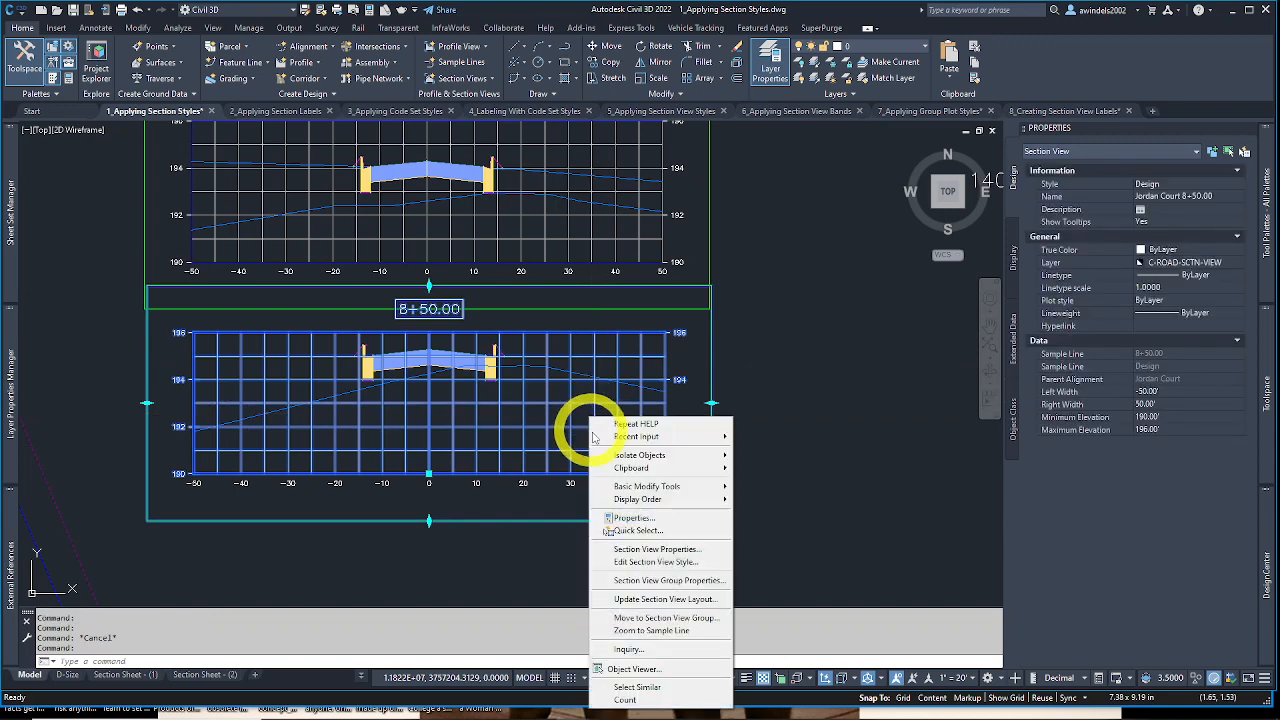
click(684, 549)
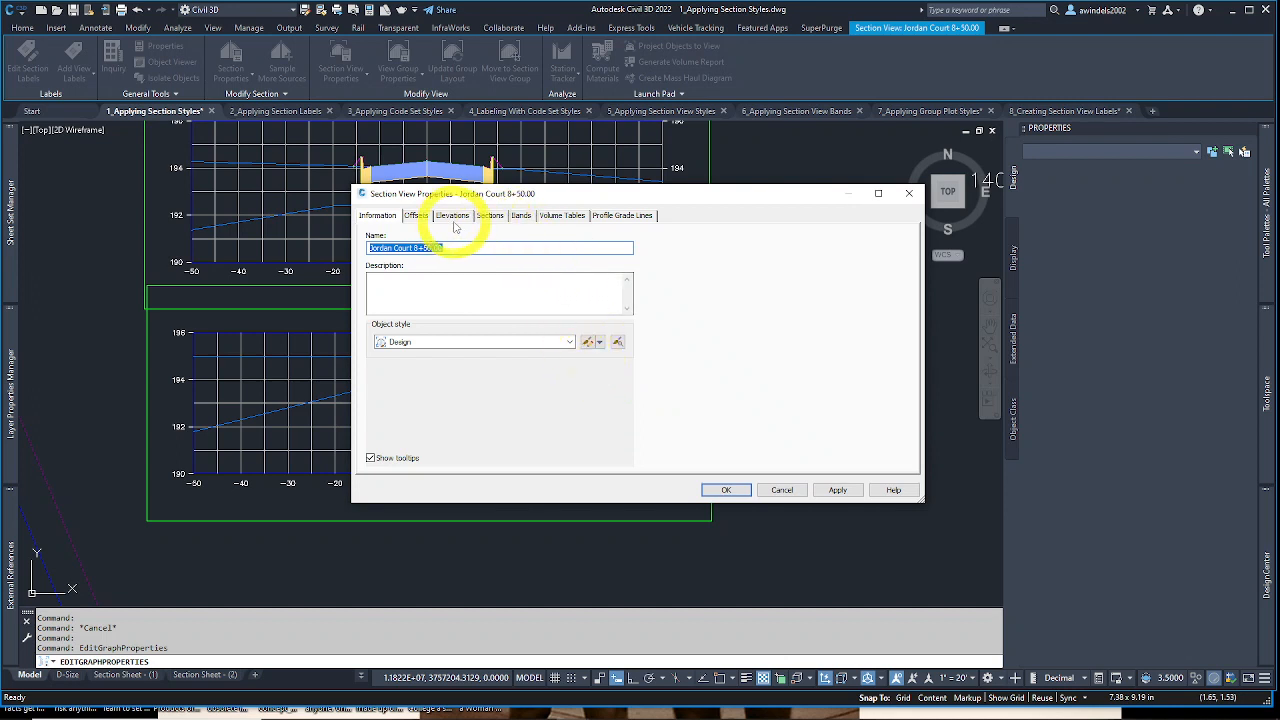
click(479, 342)
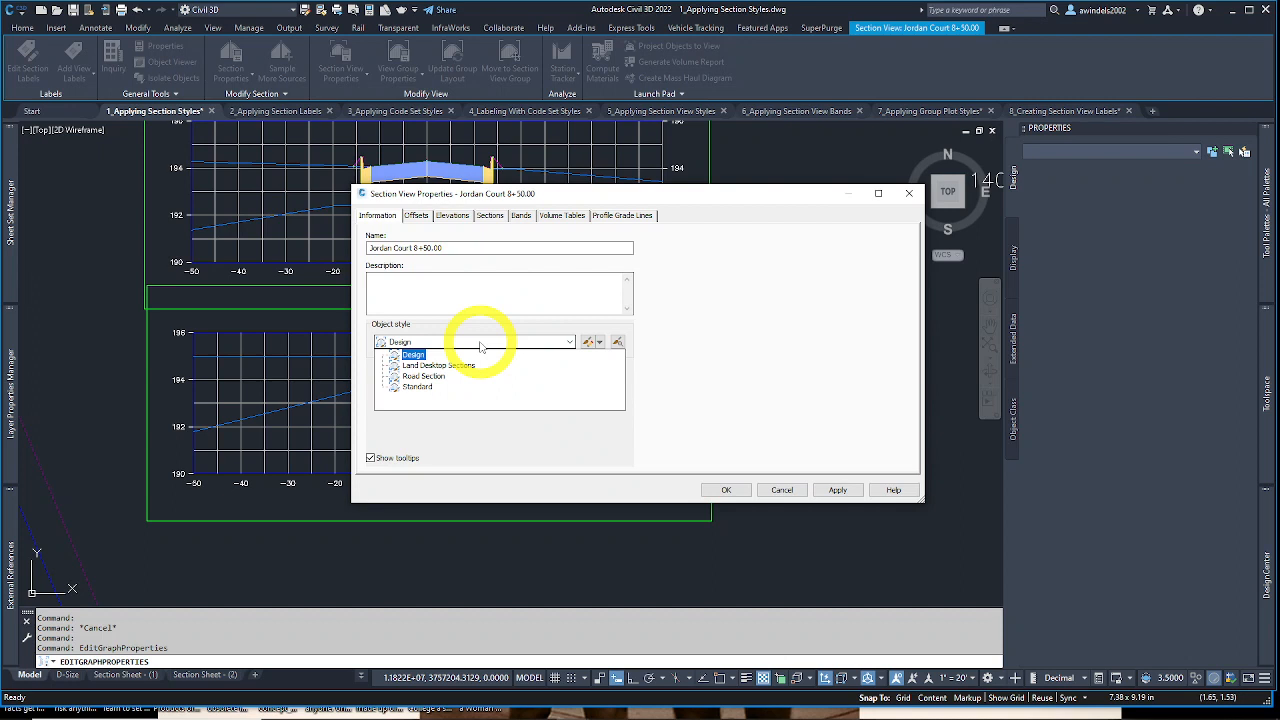
click(445, 373)
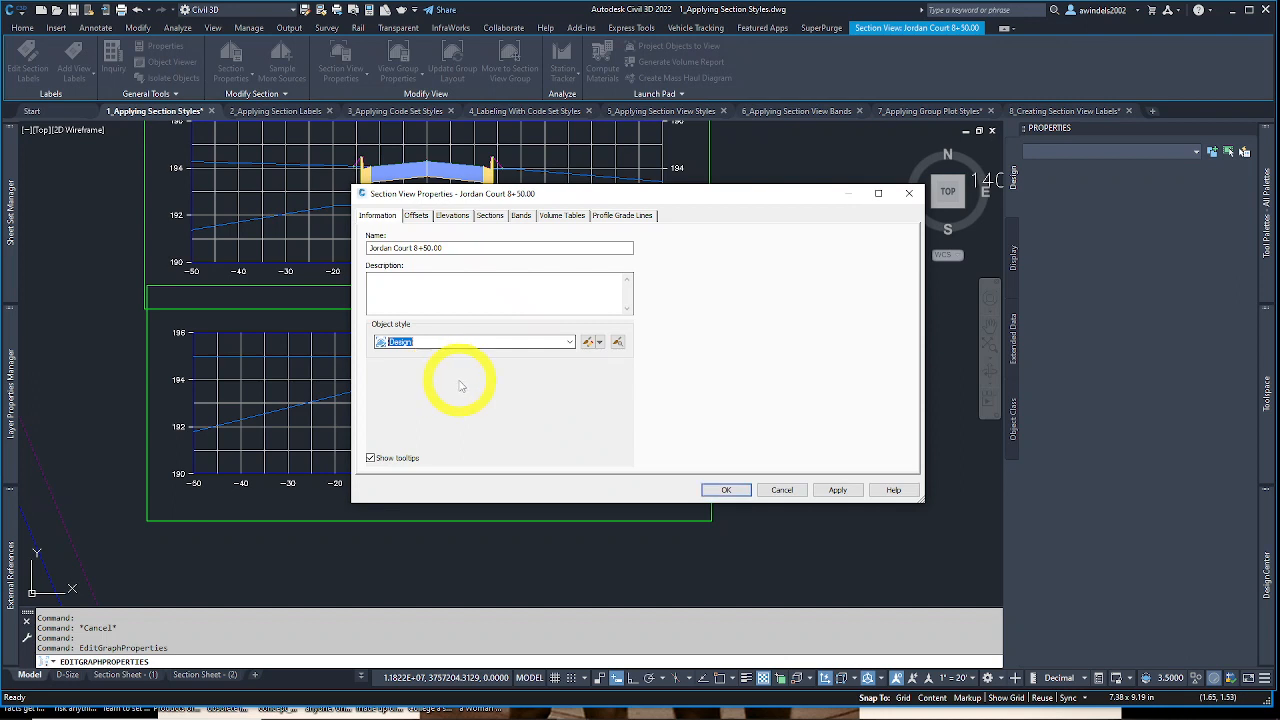
click(457, 343)
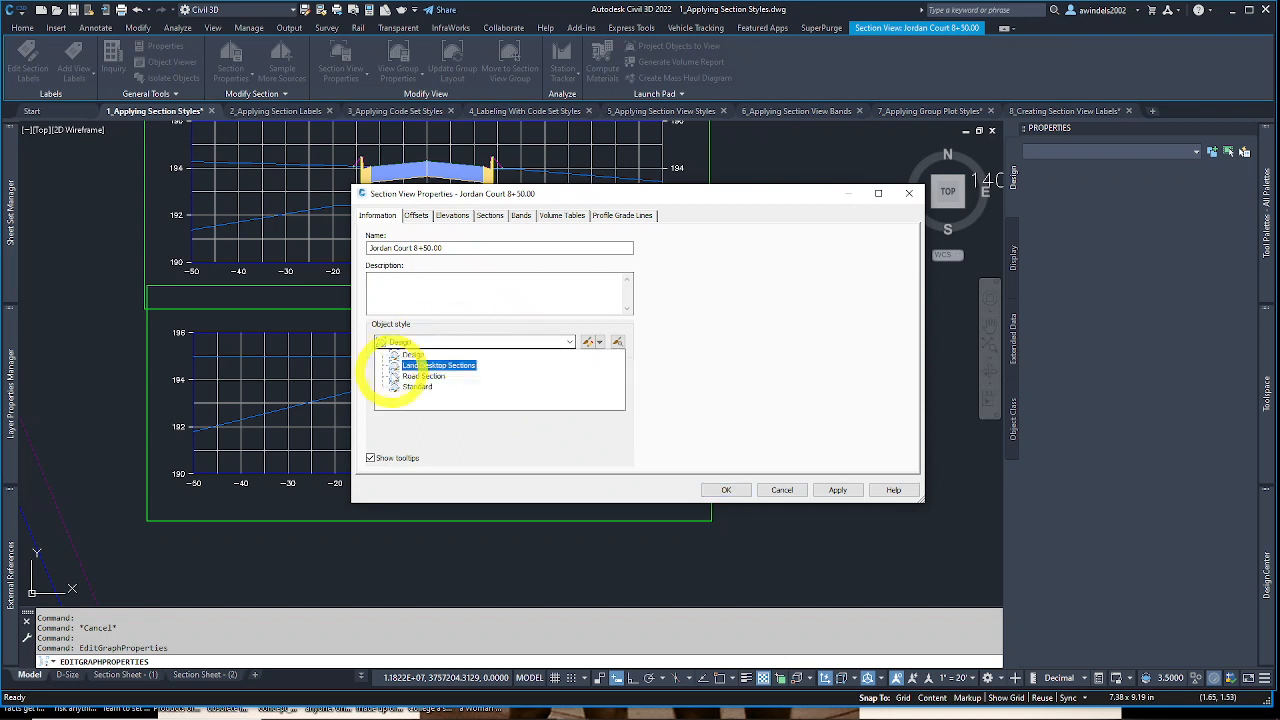
click(423, 376)
click(817, 490)
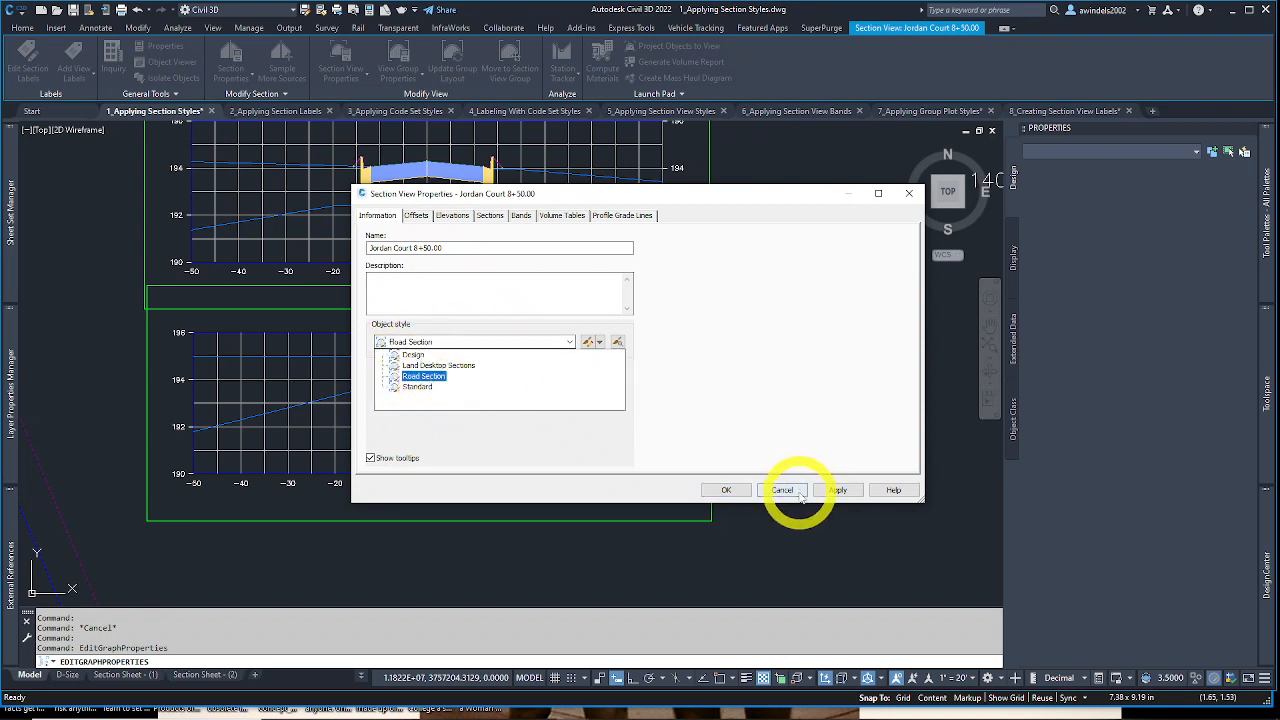
click(790, 490)
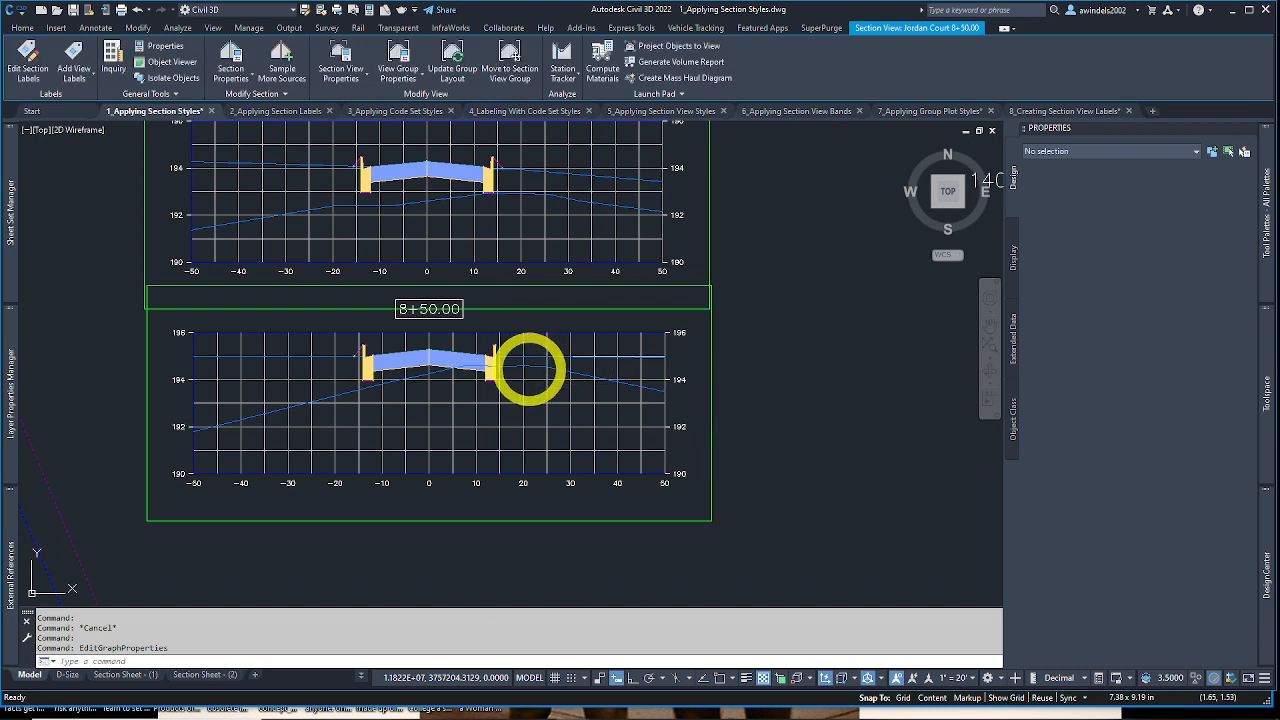
click(530, 369)
mouse_move(532, 368)
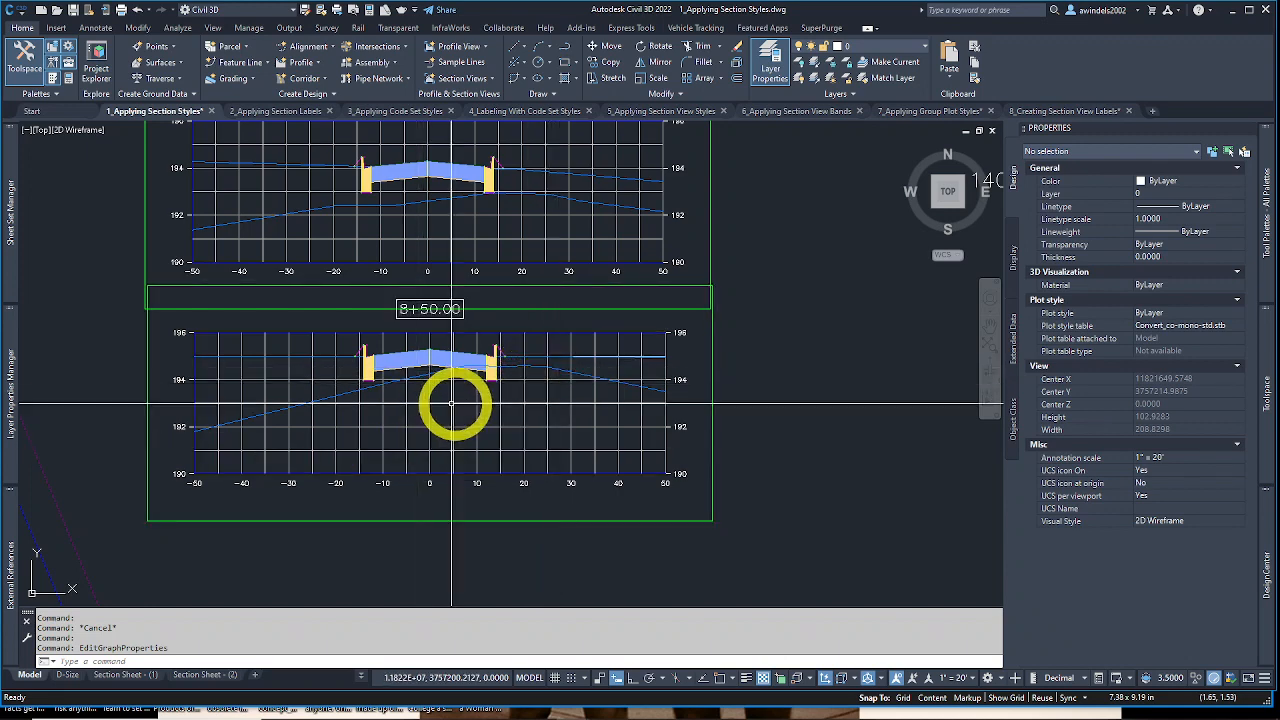
click(492, 400)
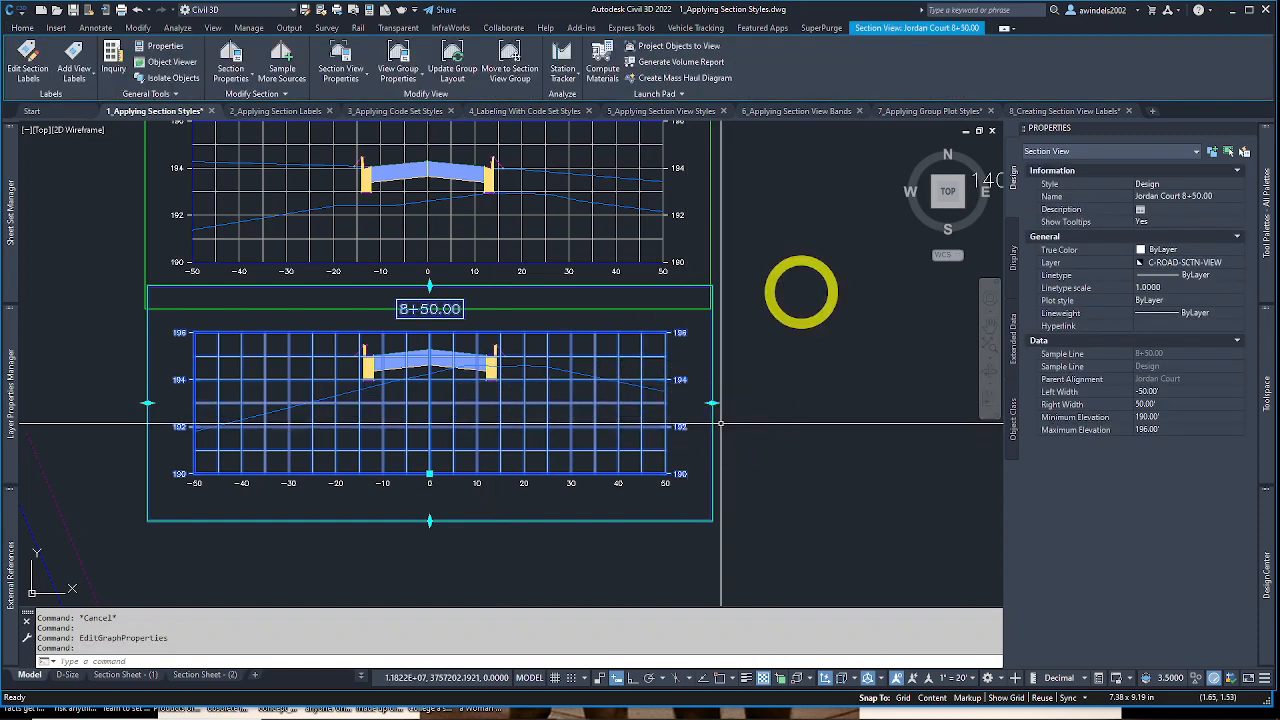
right_click(580, 419)
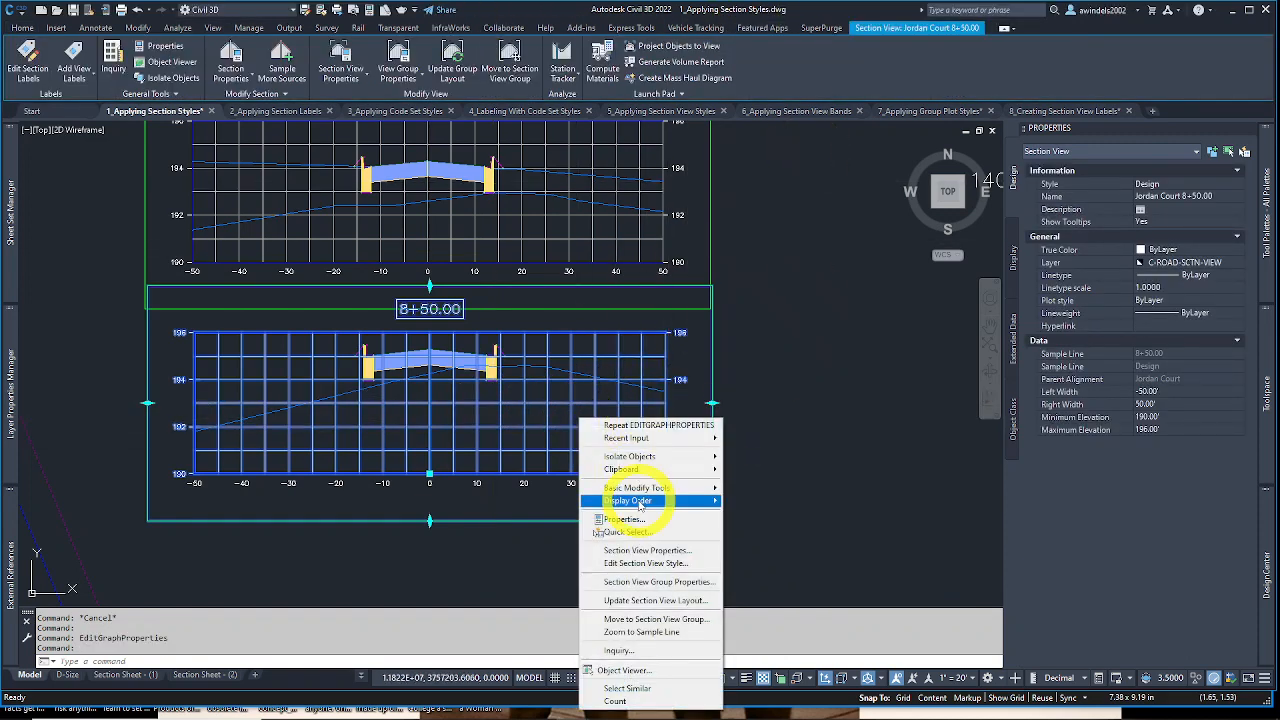
click(642, 549)
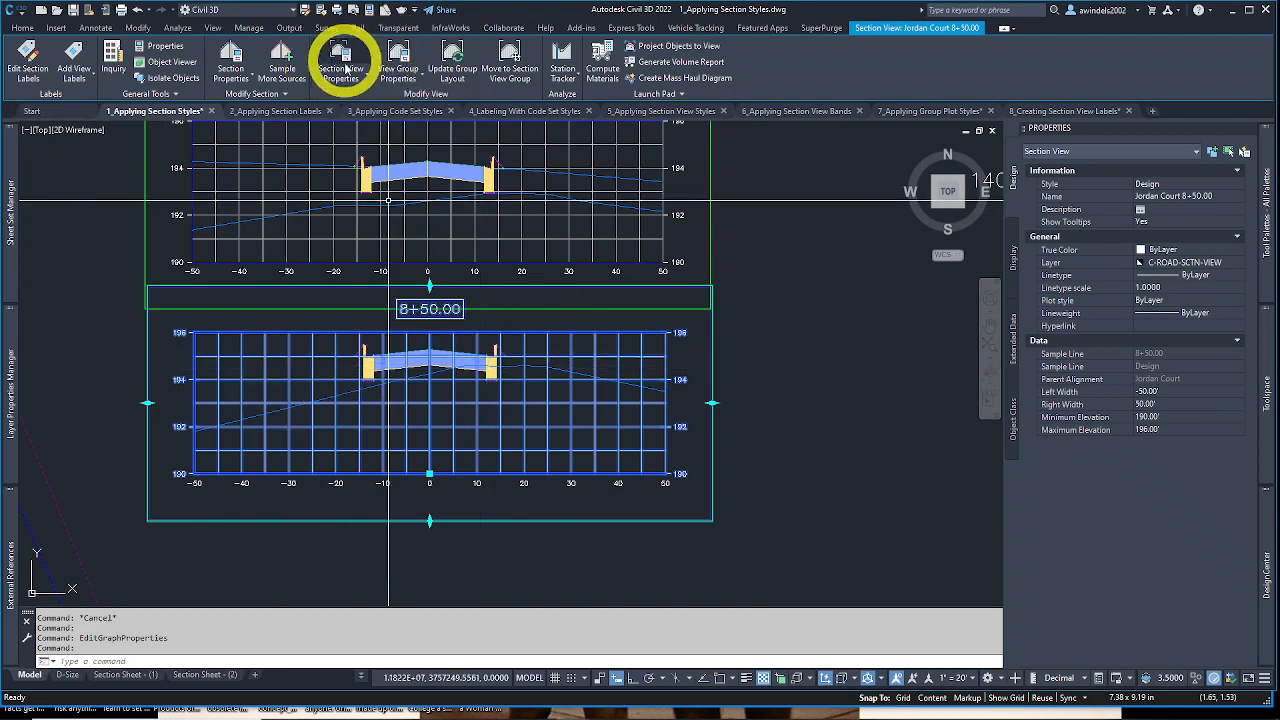
right_click(501, 400)
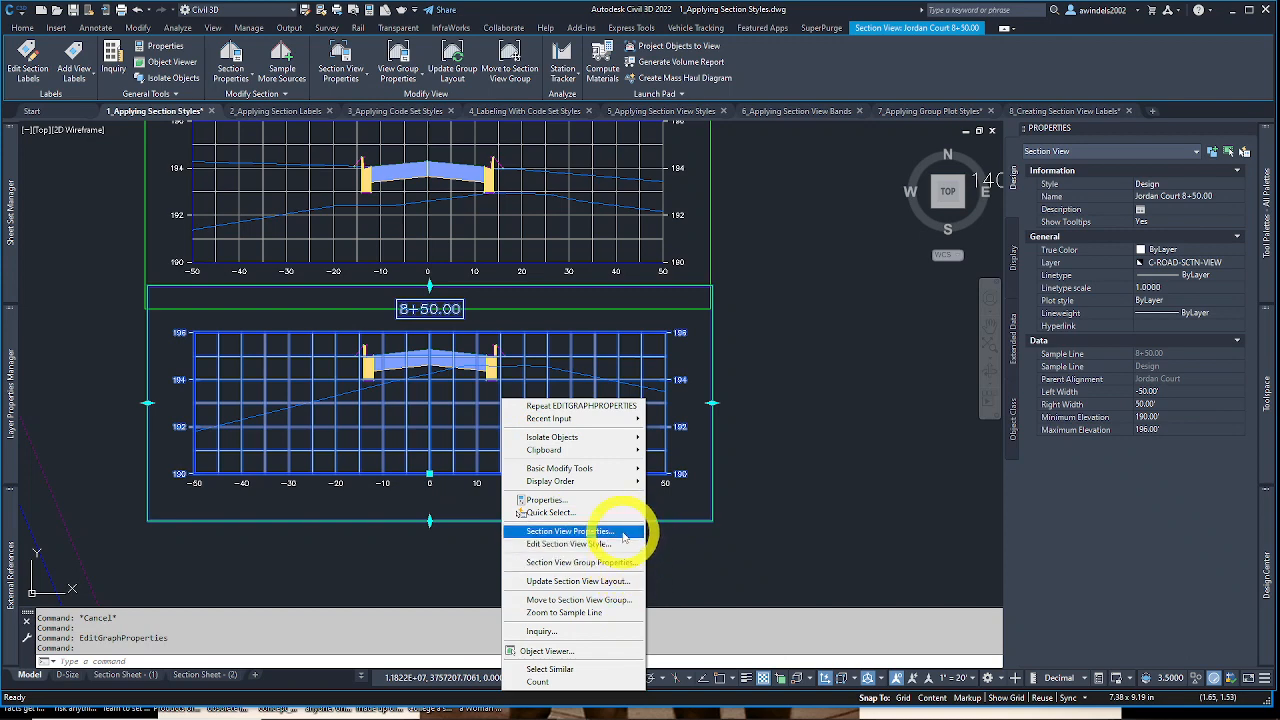
click(640, 562)
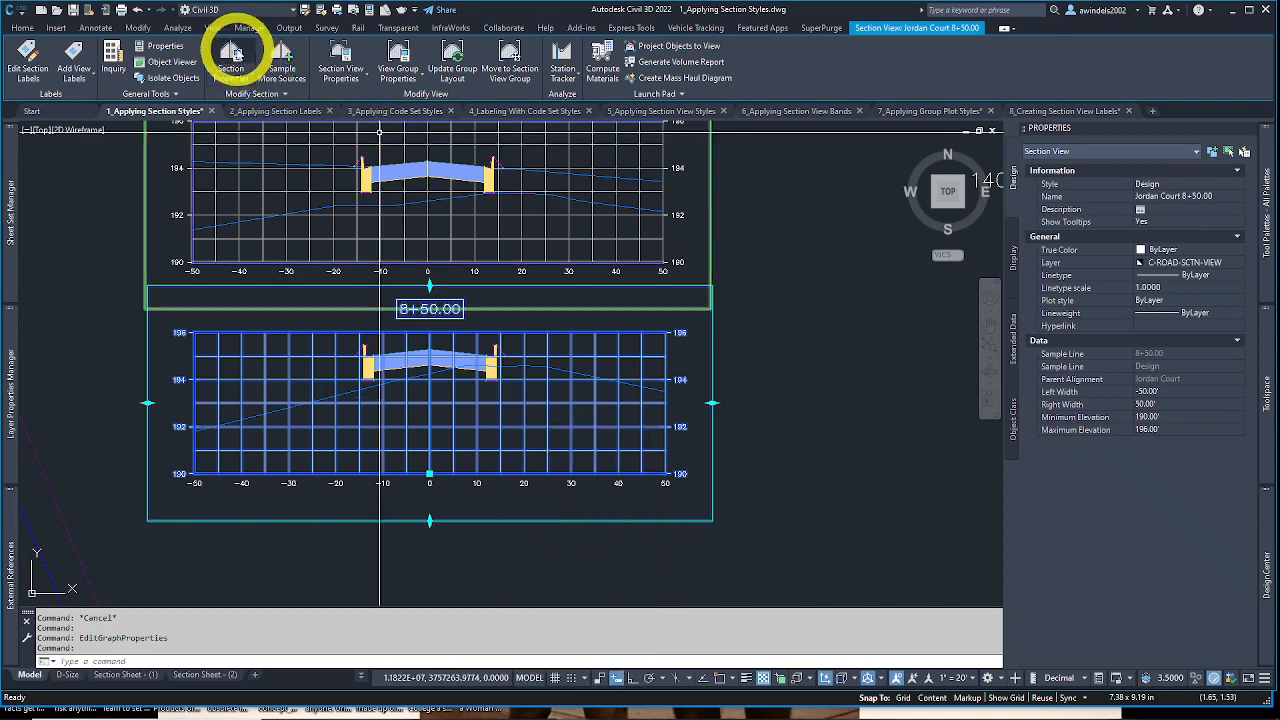
Step: Assign the Rock object style to the rock surface section in the Jordan Court 8+50.00 section view through Section Properties
key(Escape)
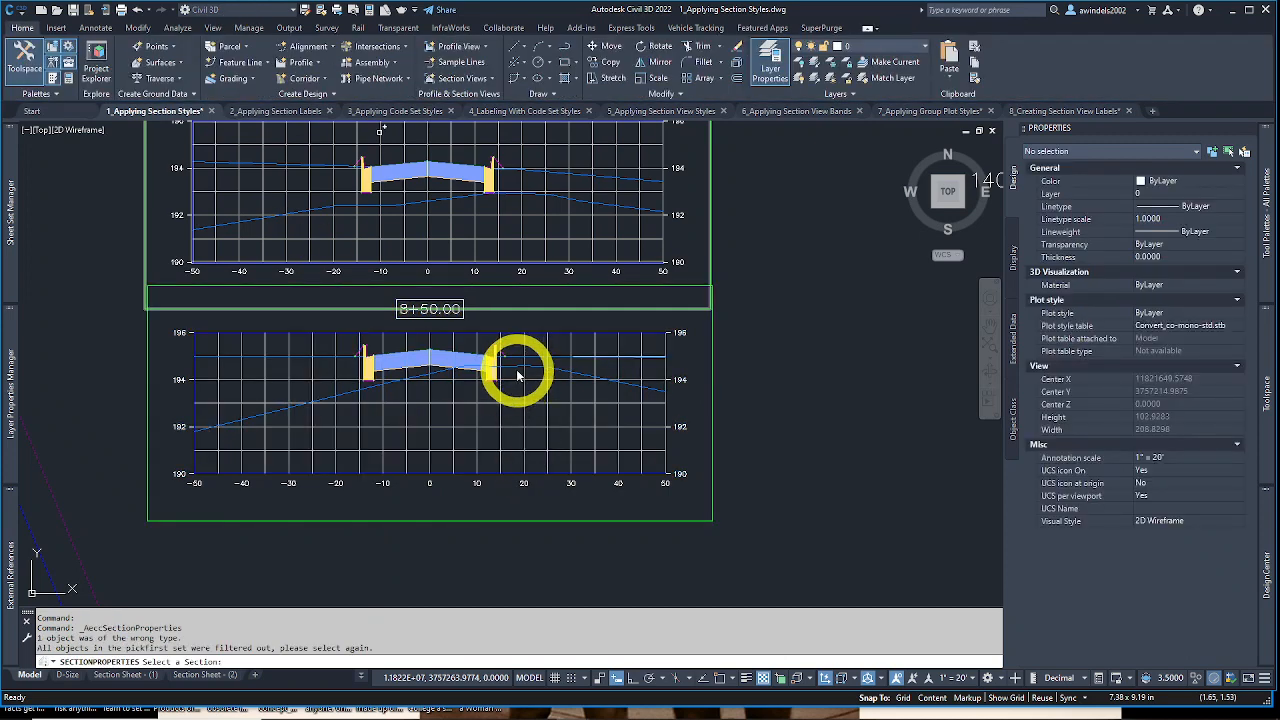
middle_drag(517, 371, 529, 377)
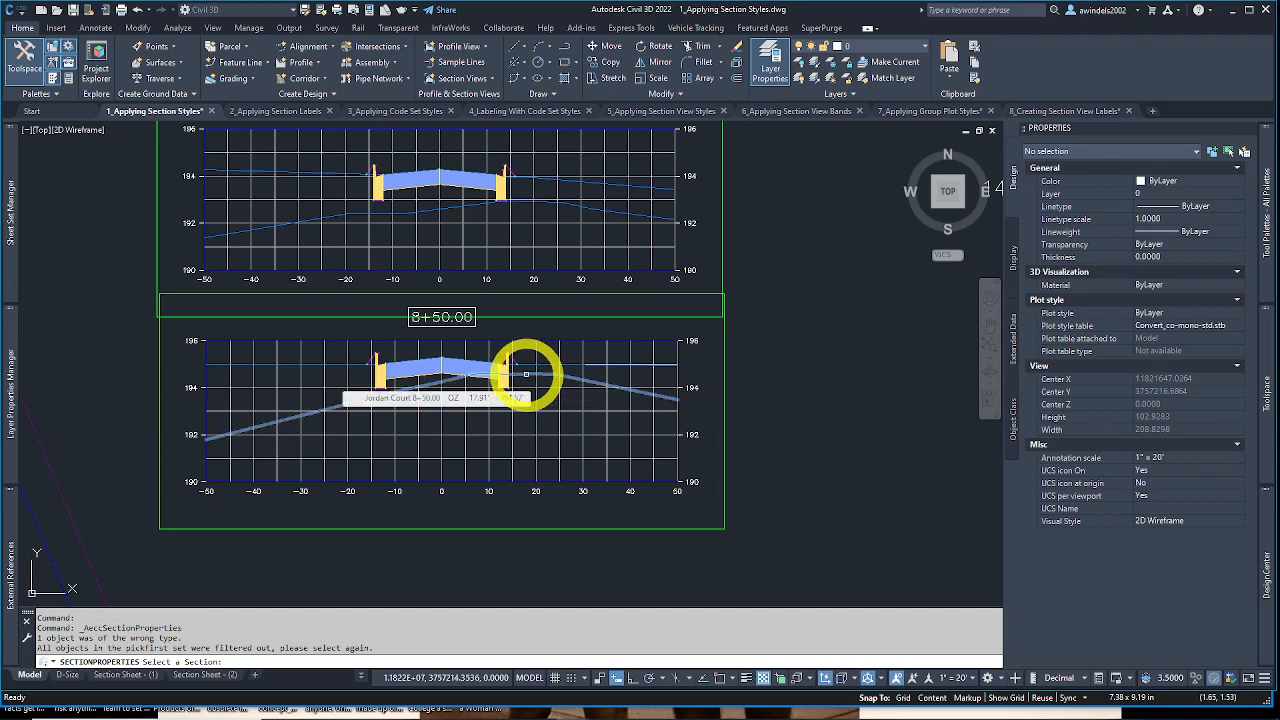
click(528, 380)
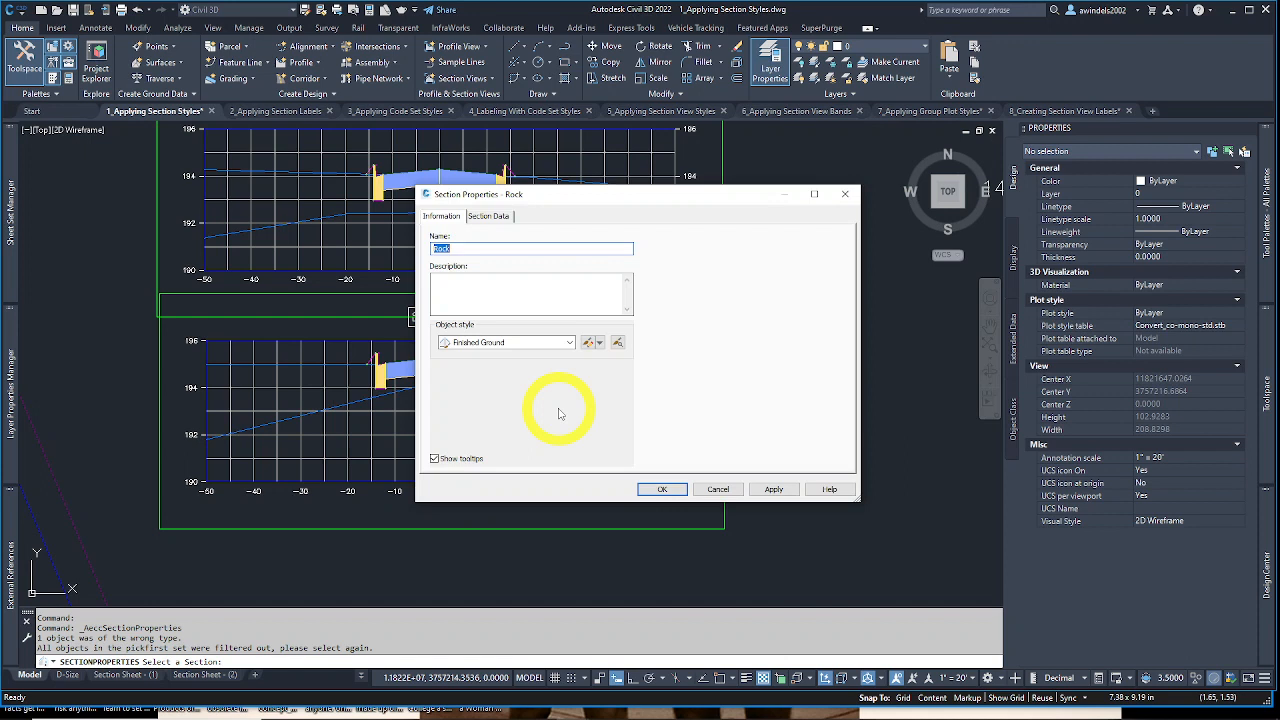
click(521, 342)
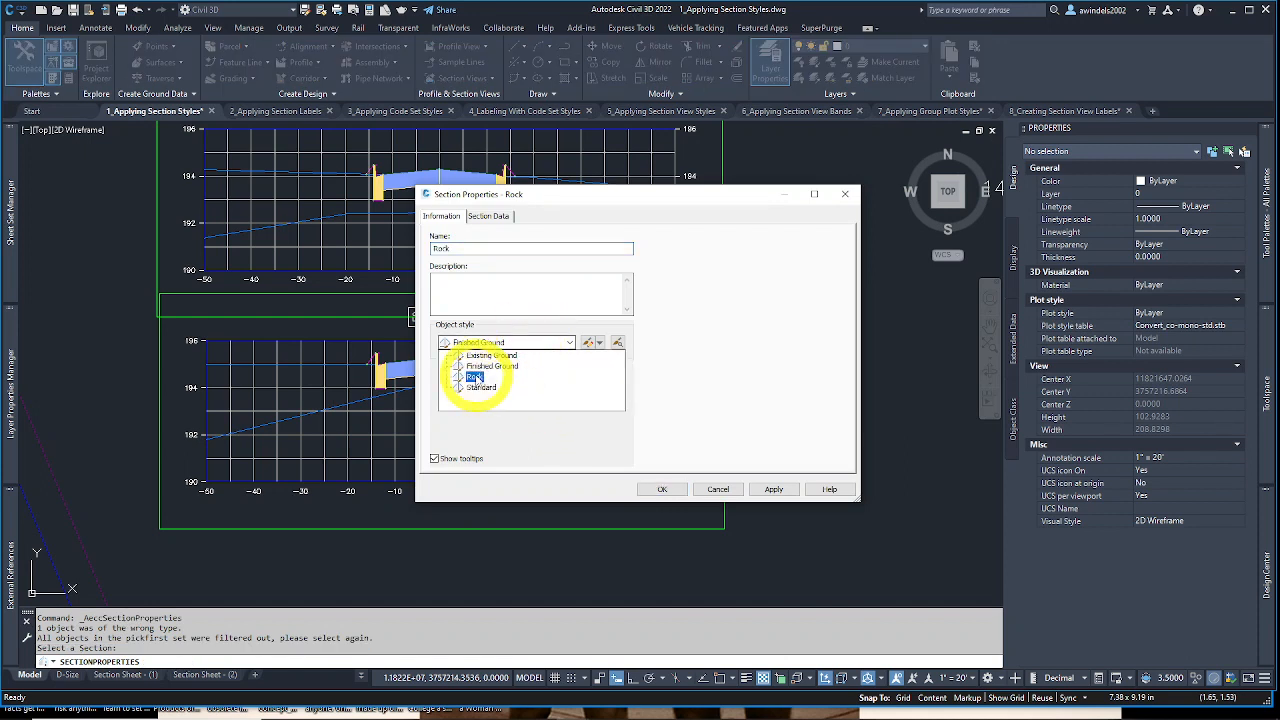
click(474, 377)
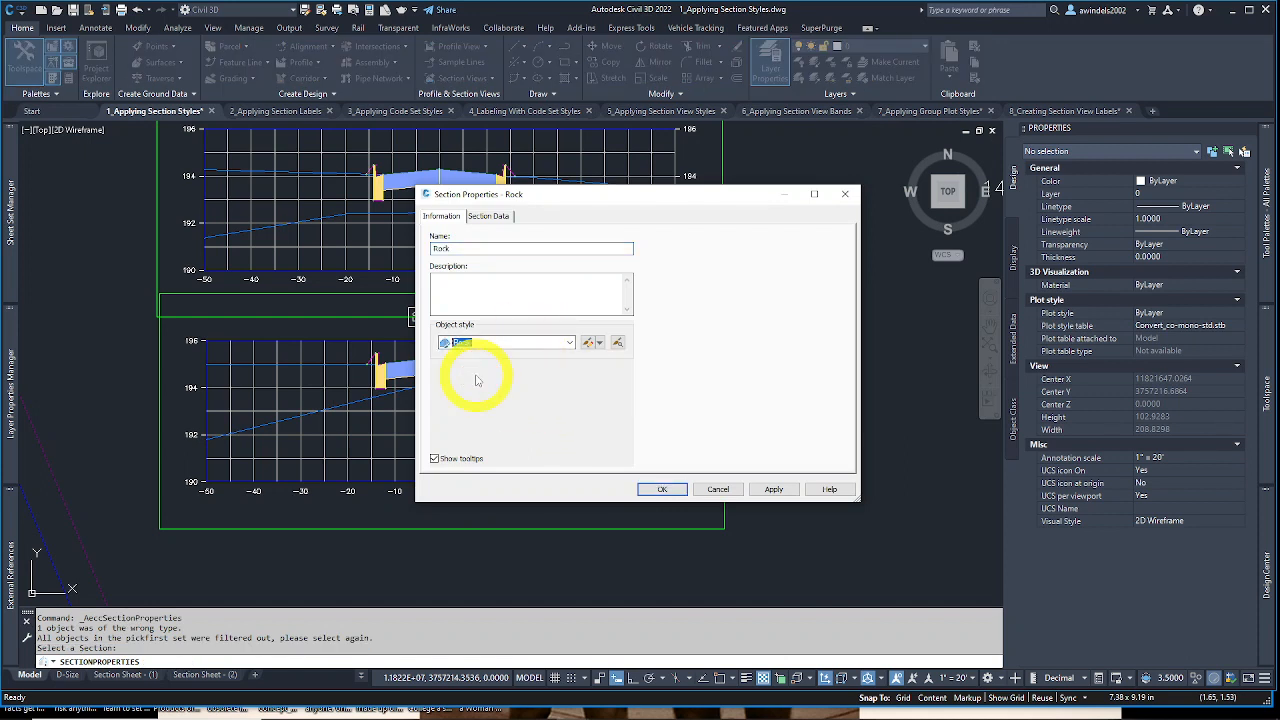
click(662, 489)
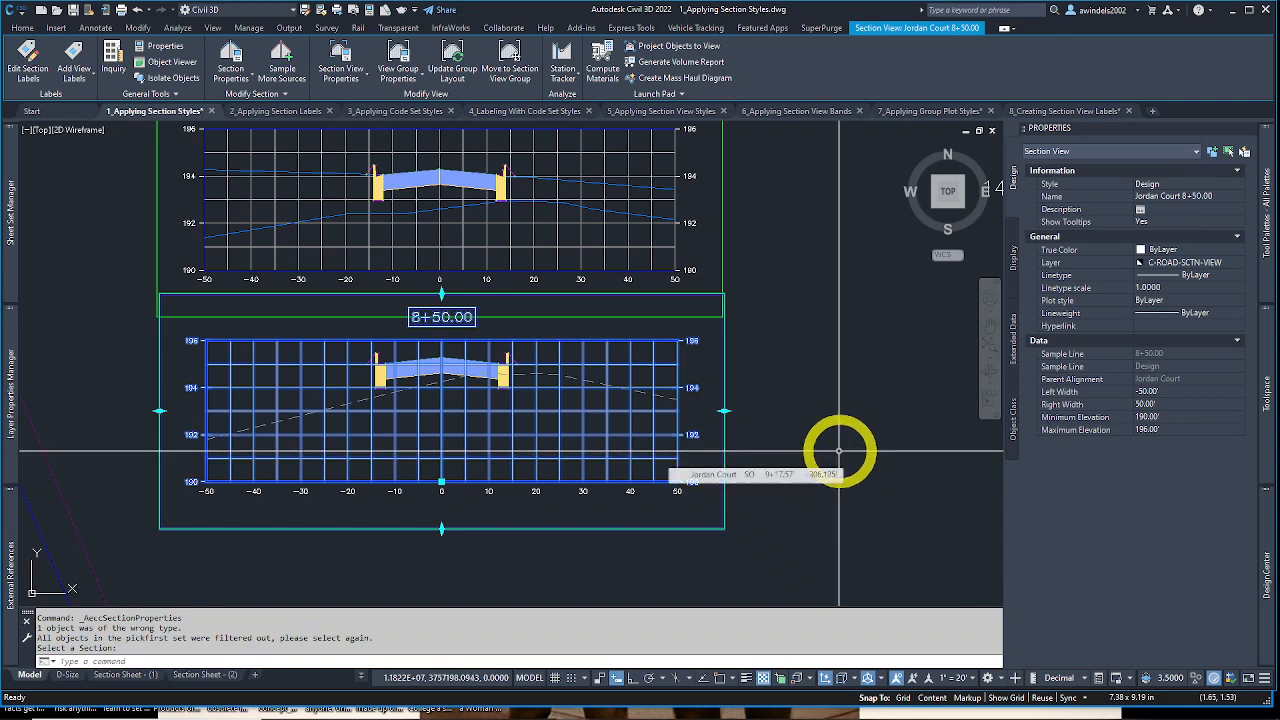
middle_drag(839, 448, 838, 452)
key(Escape)
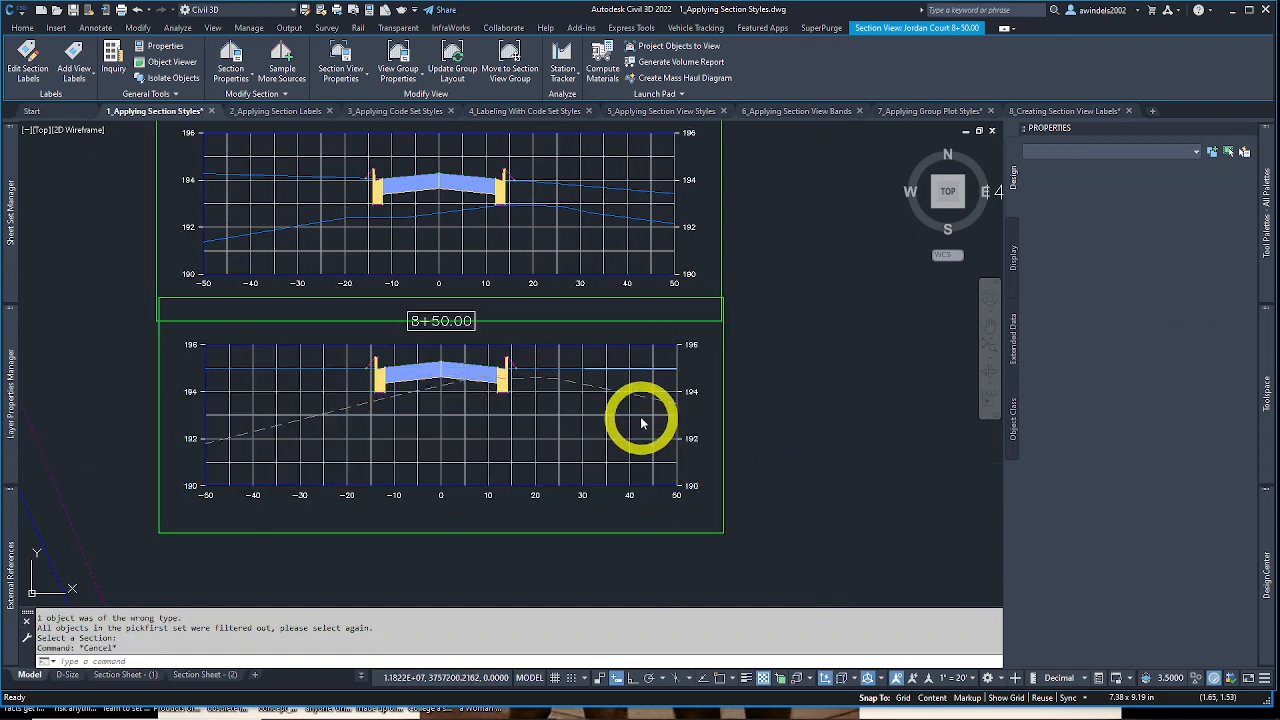
middle_drag(586, 400, 591, 393)
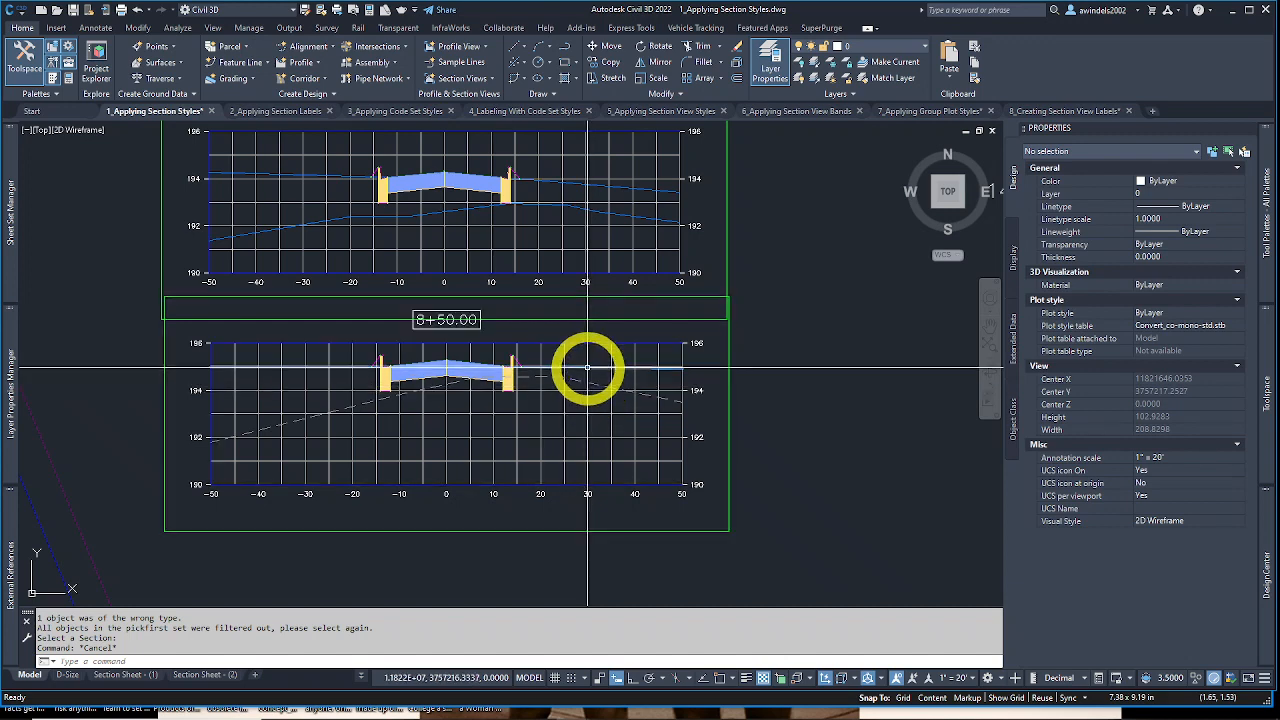
click(580, 367)
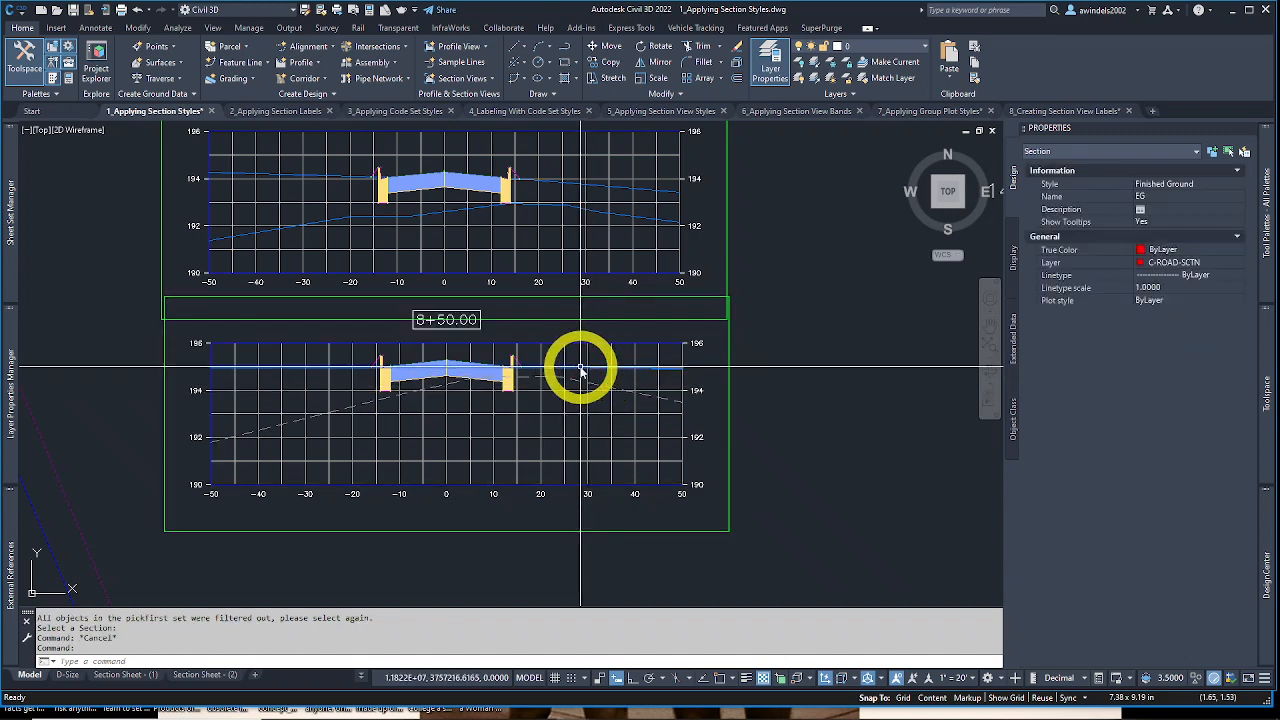
right_click(580, 367)
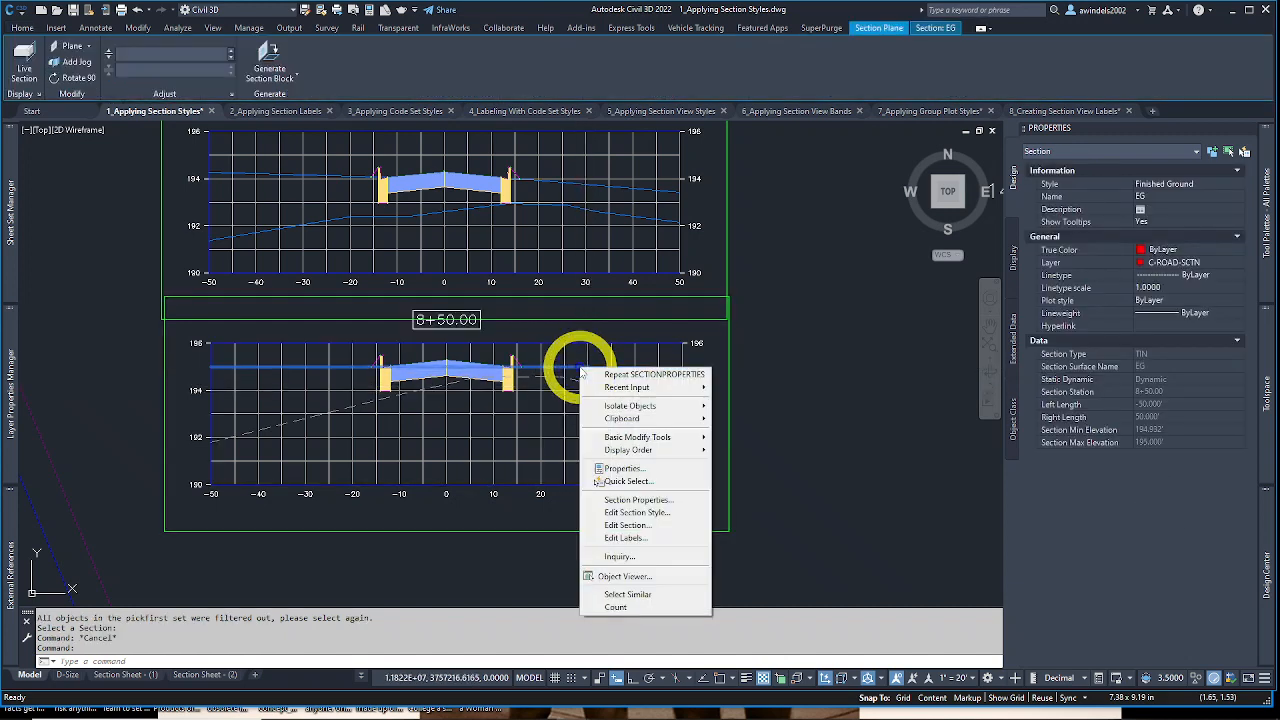
click(641, 513)
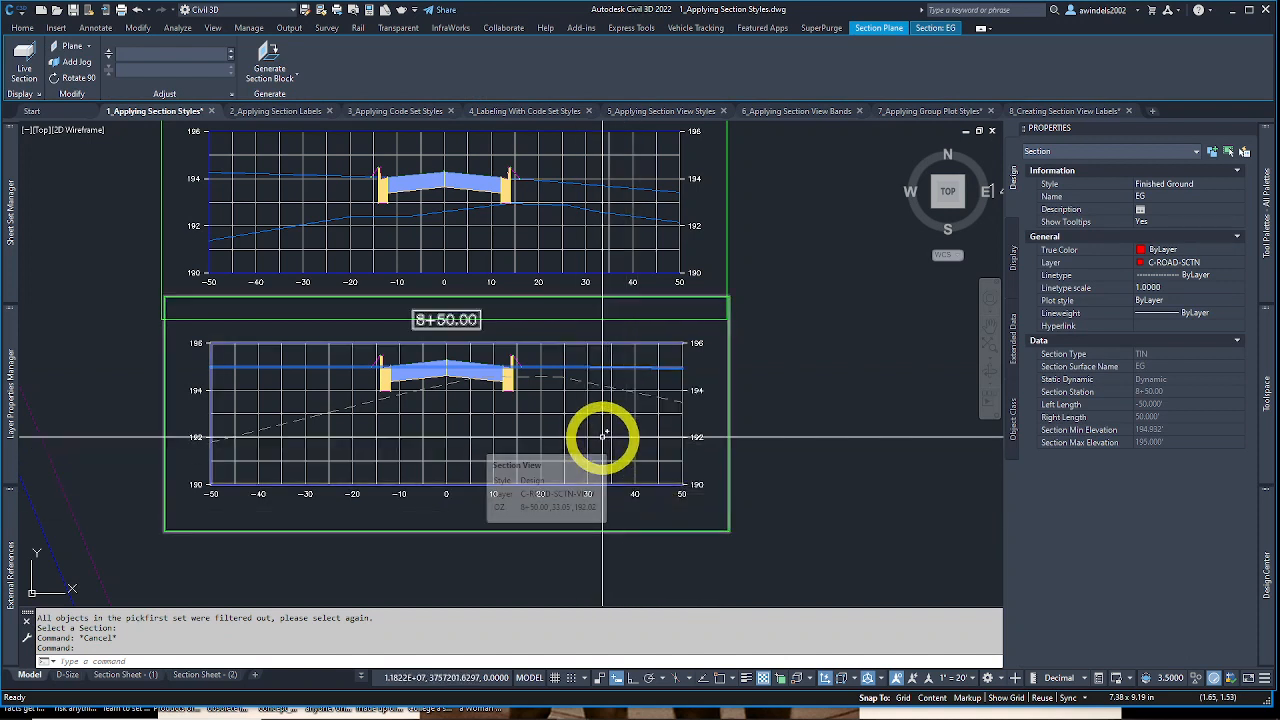
key(Escape)
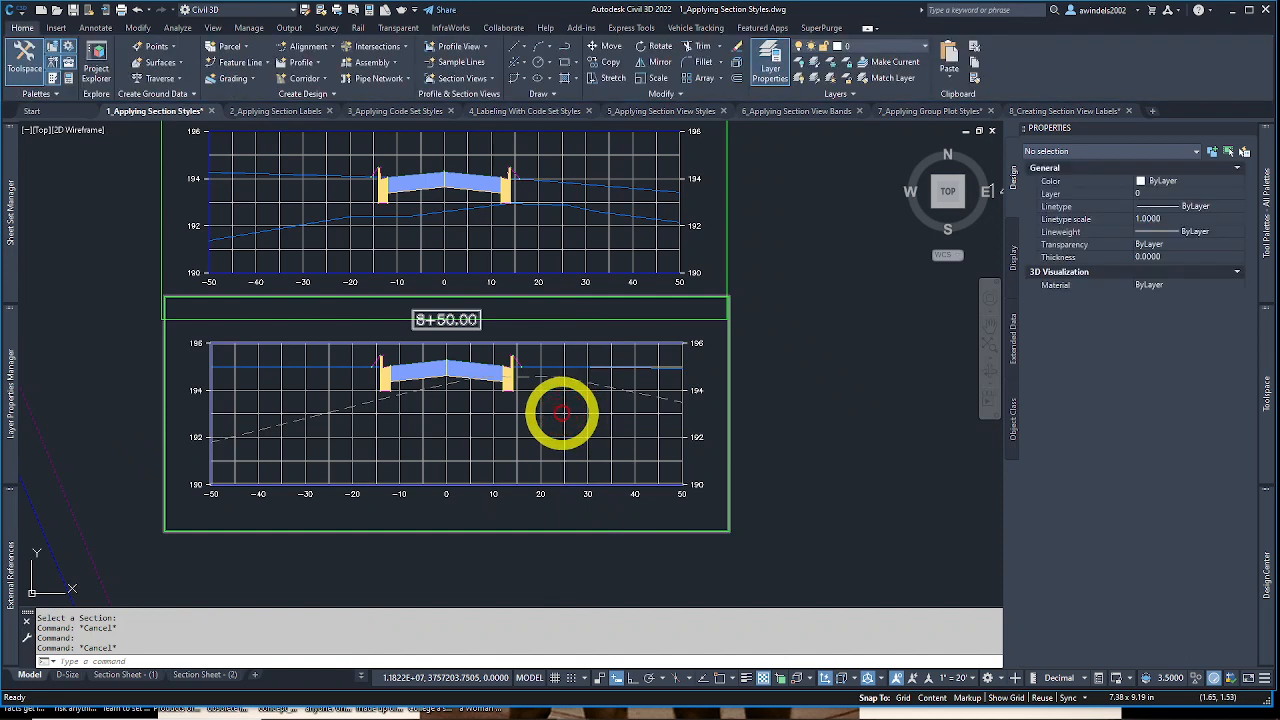
Step: Assign the Existing Ground object style to the EG section in the Jordan Court 8+50.00 section view
click(562, 413)
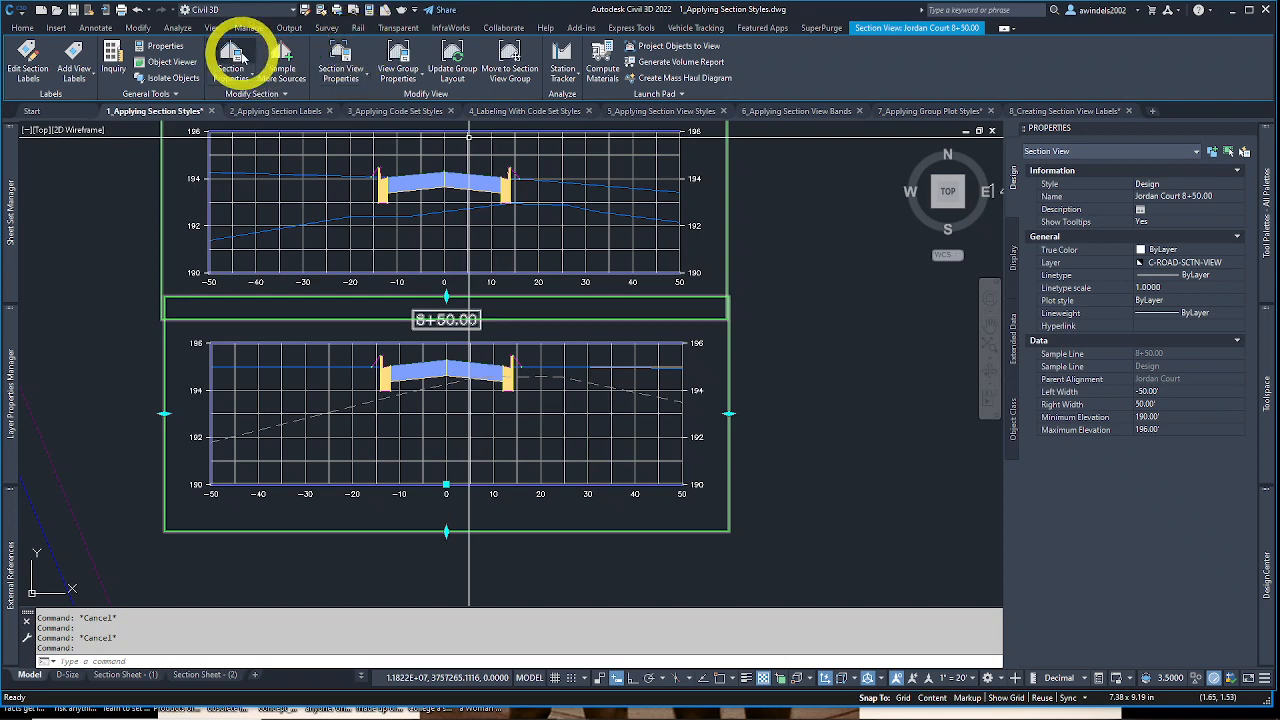
key(Escape)
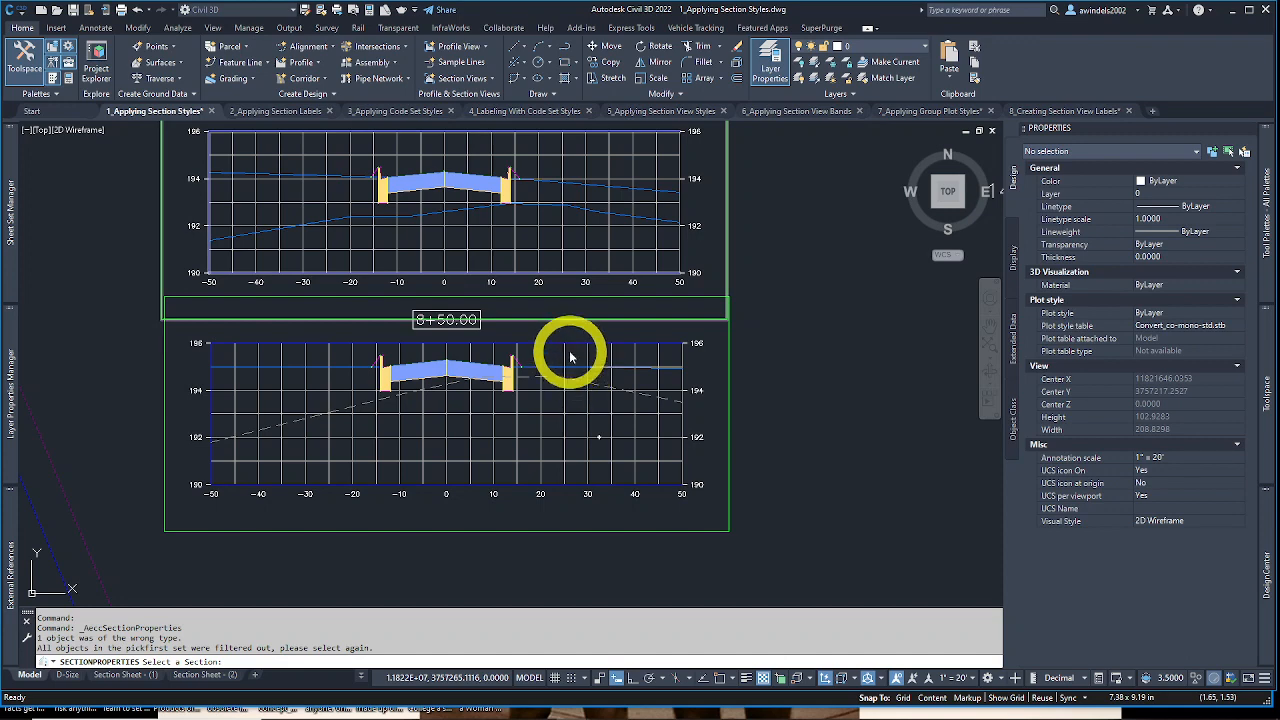
middle_drag(571, 350, 586, 352)
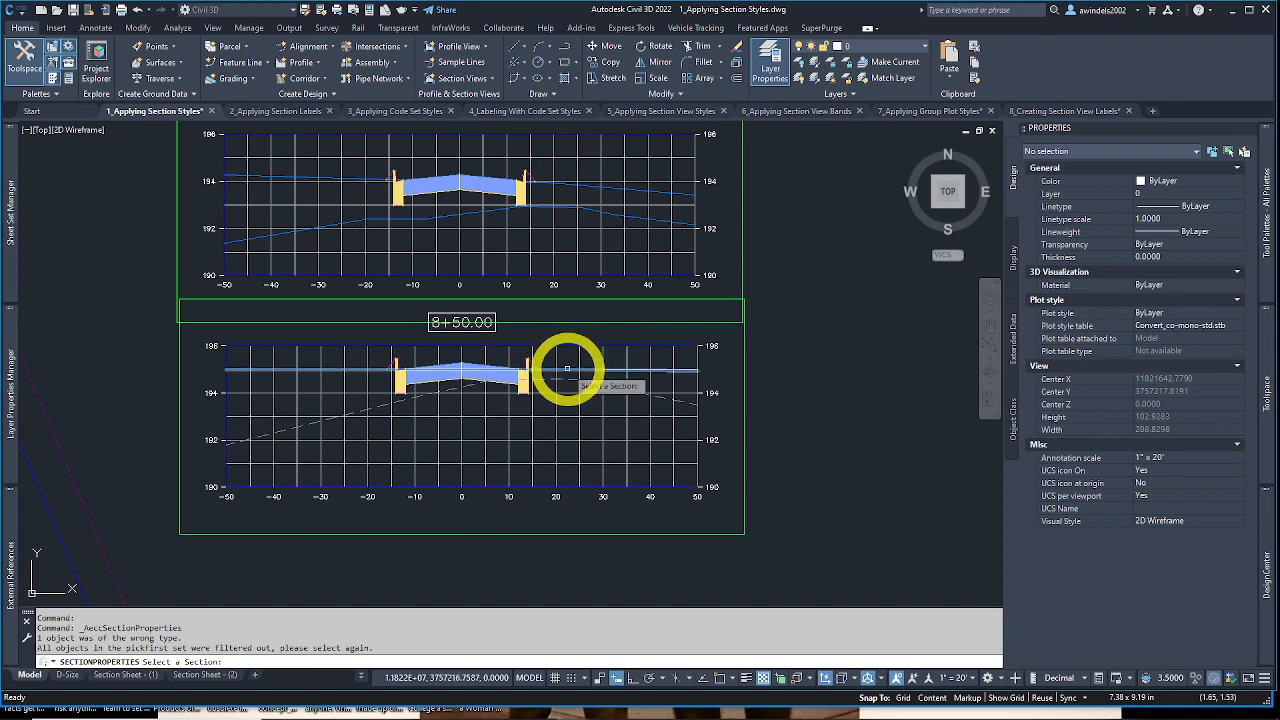
click(567, 371)
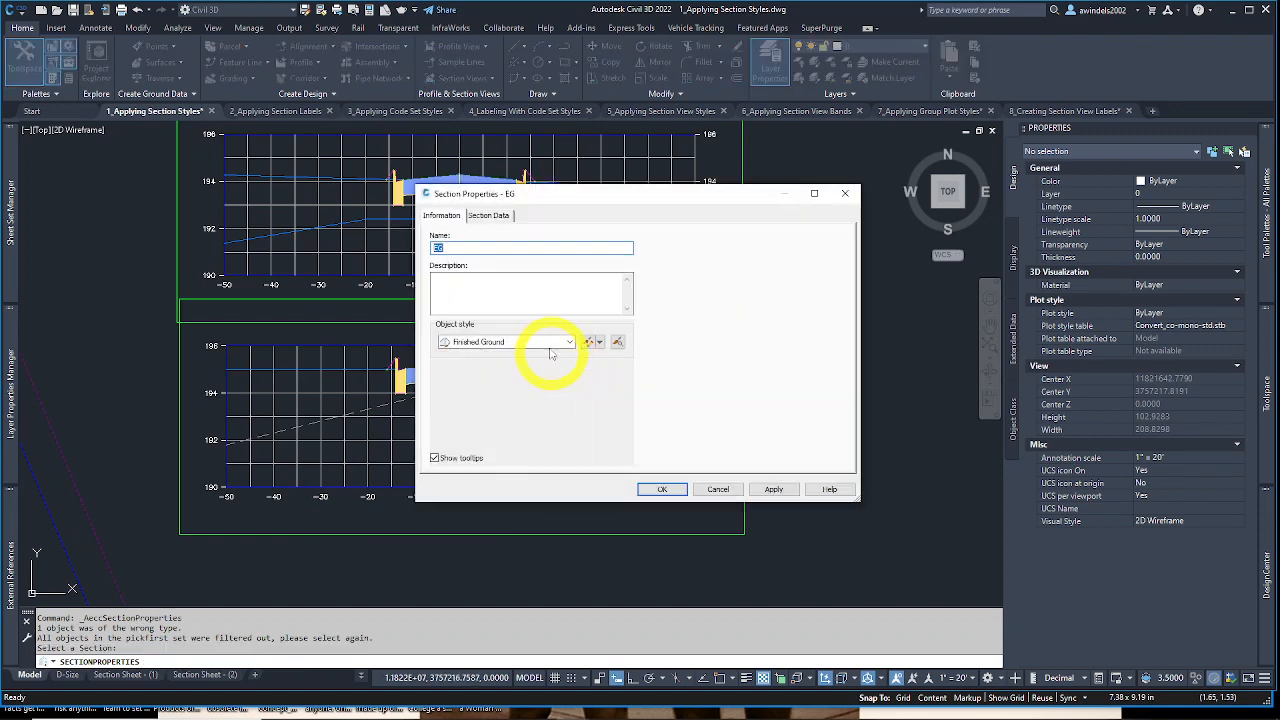
click(548, 345)
click(486, 362)
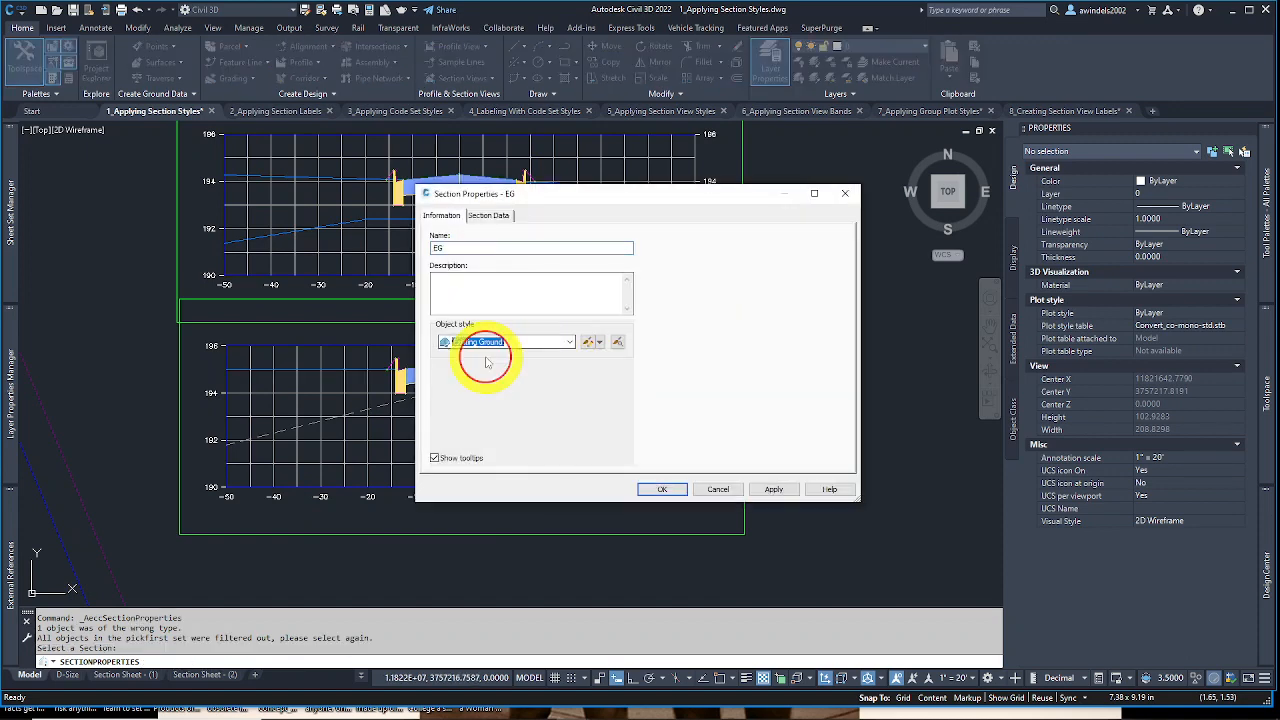
click(662, 489)
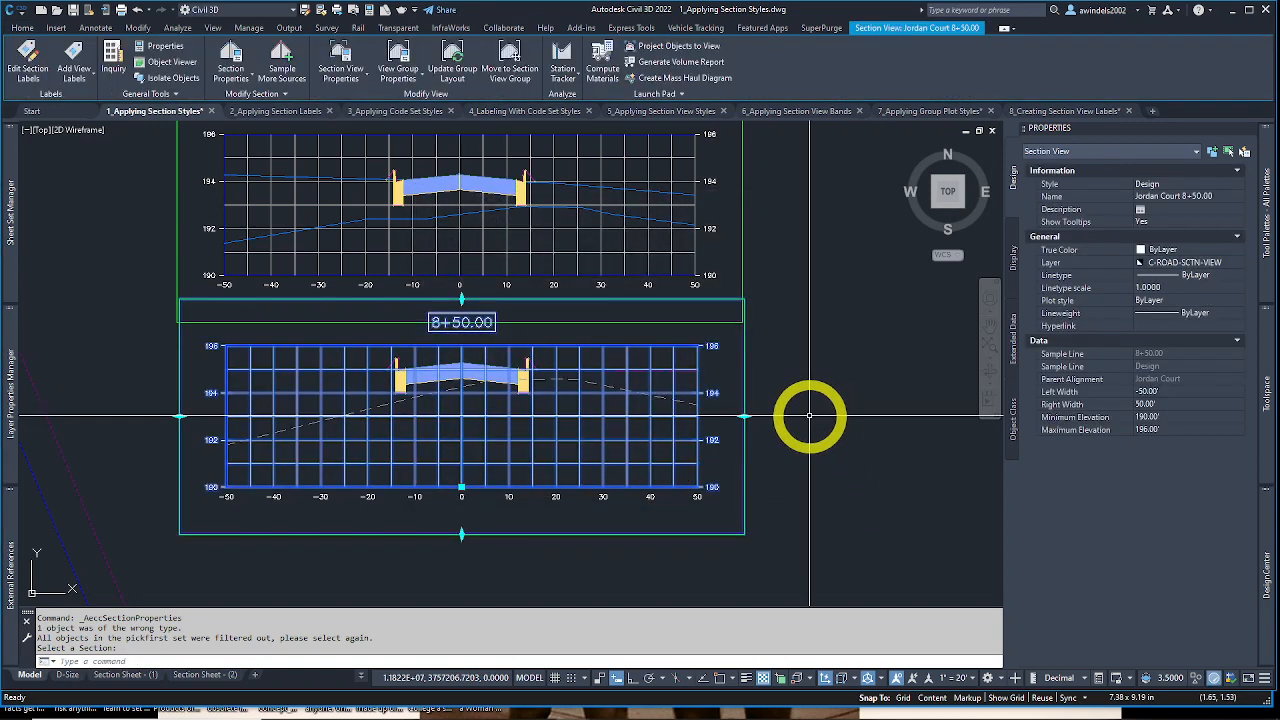
middle_drag(810, 415, 845, 420)
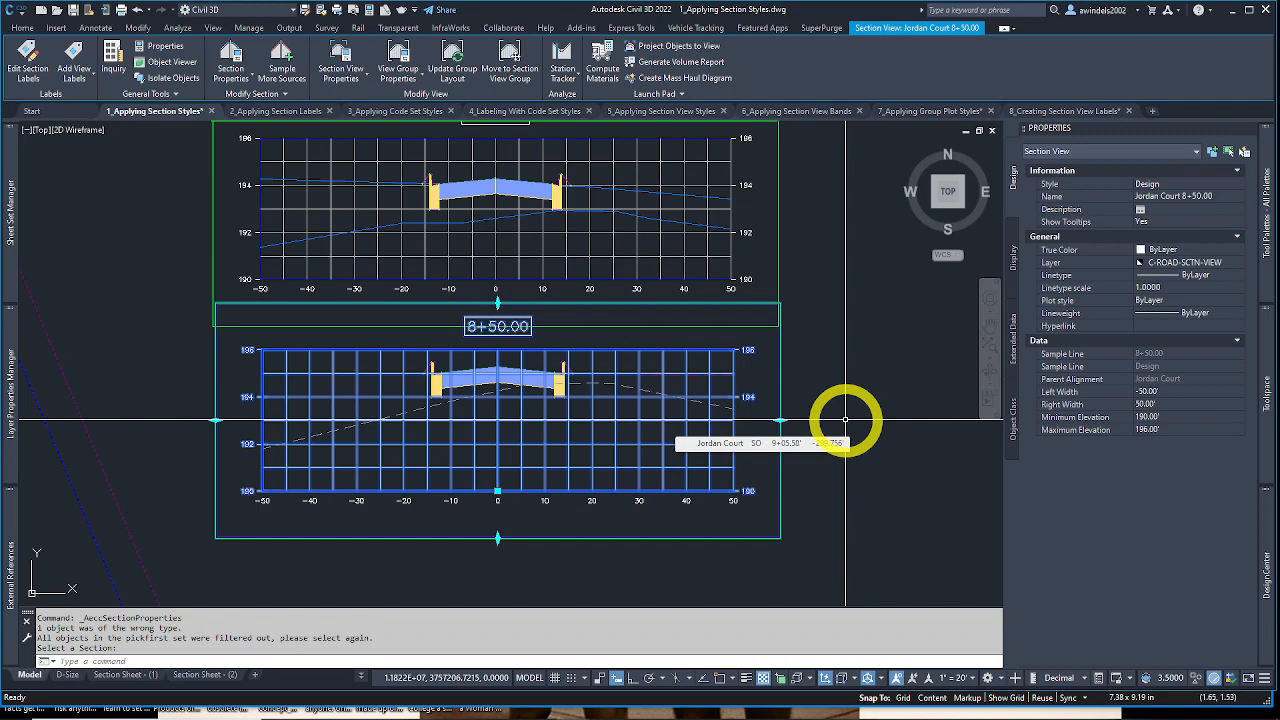
key(Escape)
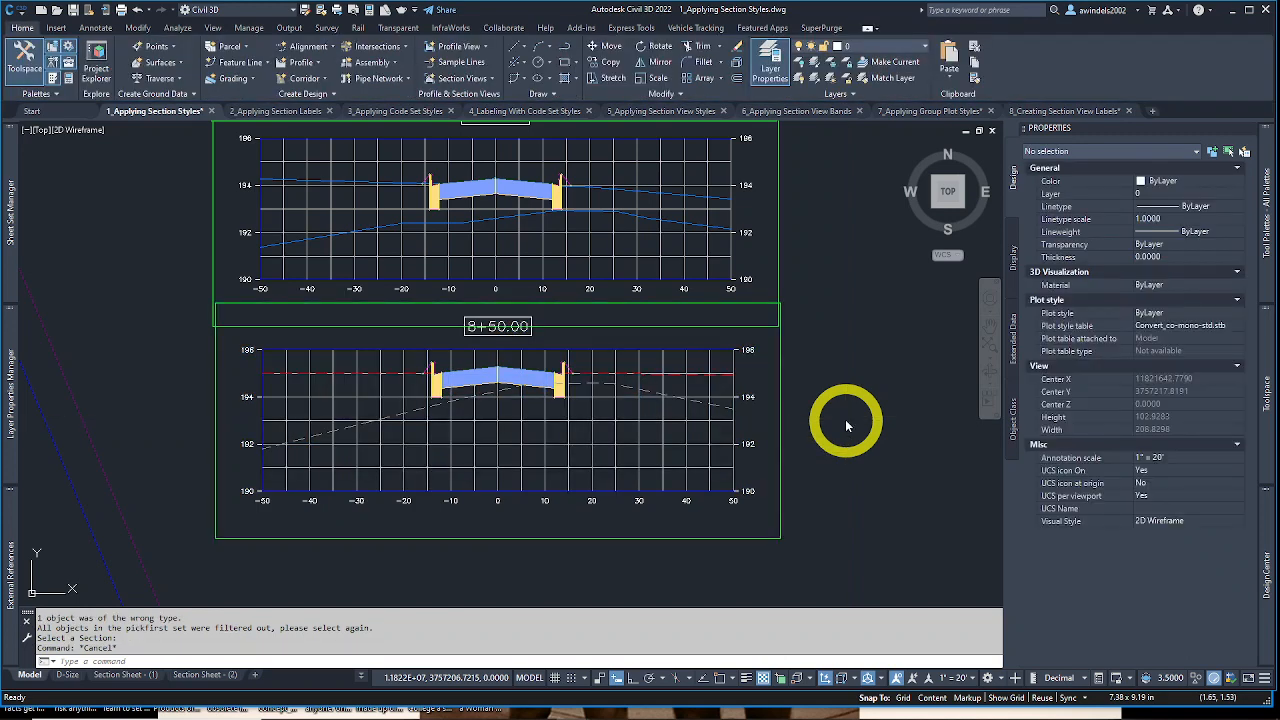
Step: Assign the Rock object style to the rock surface section in the Jordan Court 9+00.00 section view through Section Properties
middle_drag(845, 419, 829, 416)
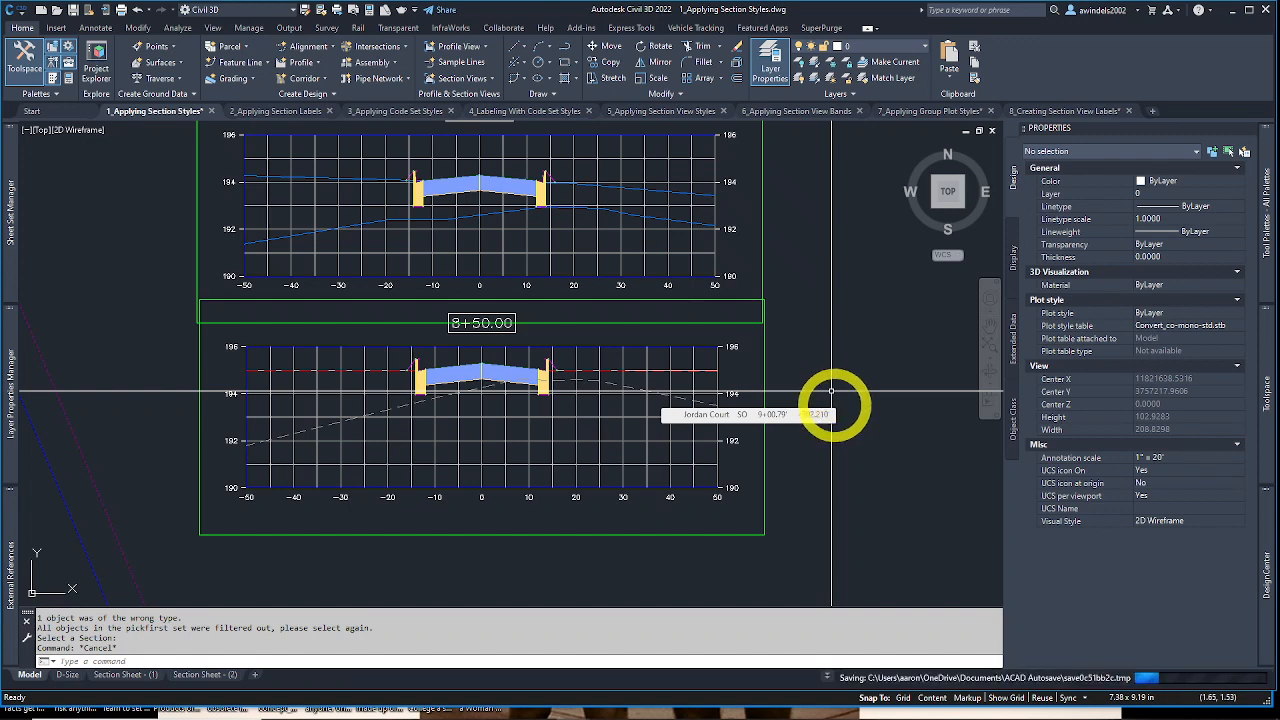
middle_drag(832, 391, 832, 411)
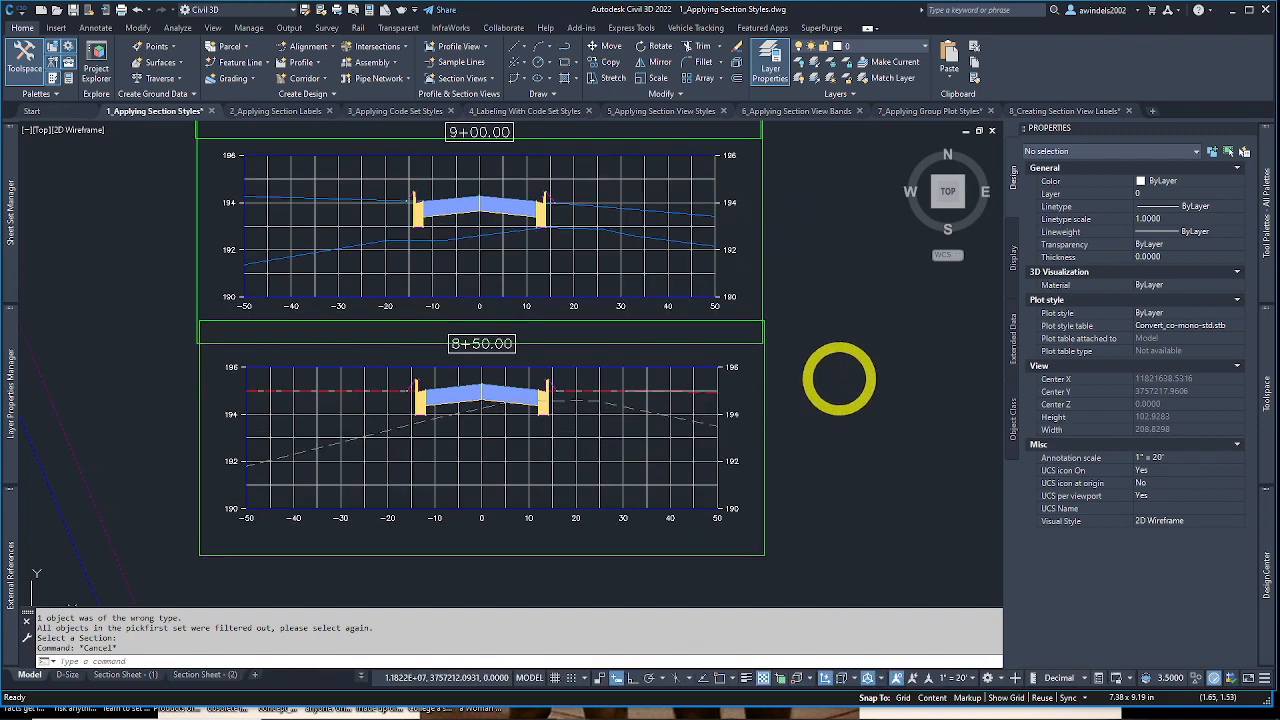
middle_drag(838, 376, 834, 420)
middle_drag(768, 330, 733, 411)
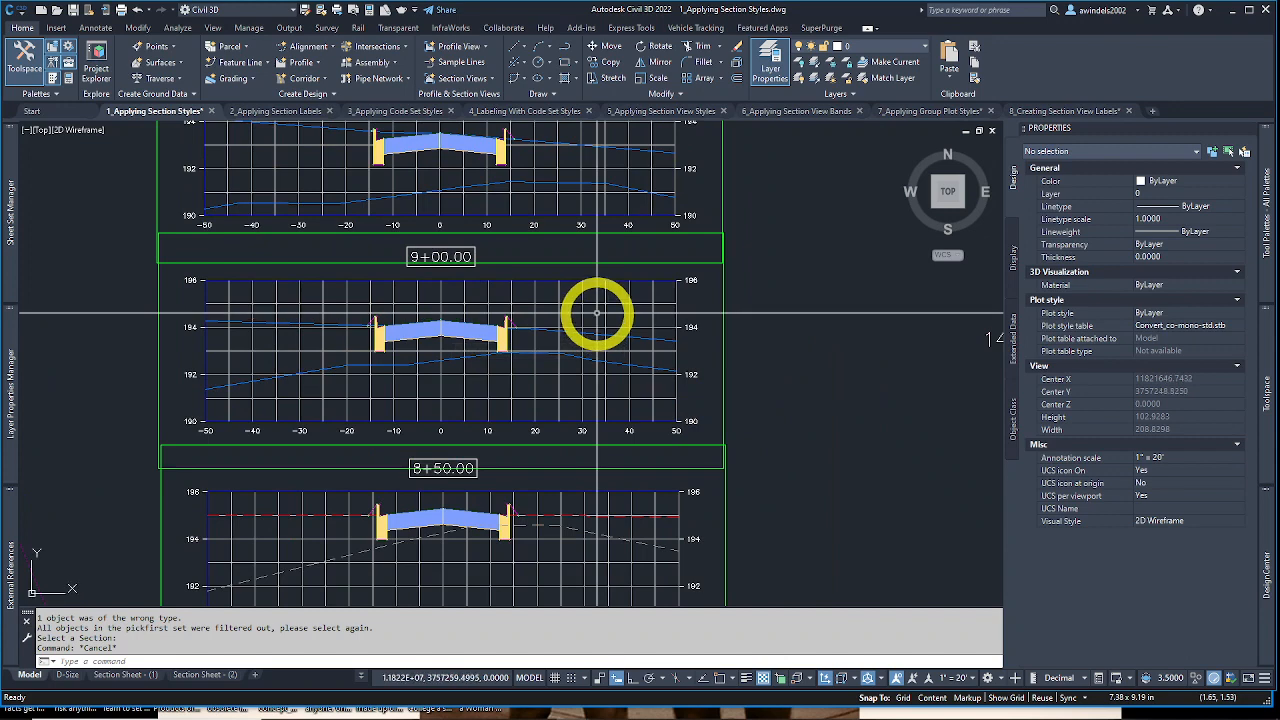
click(571, 381)
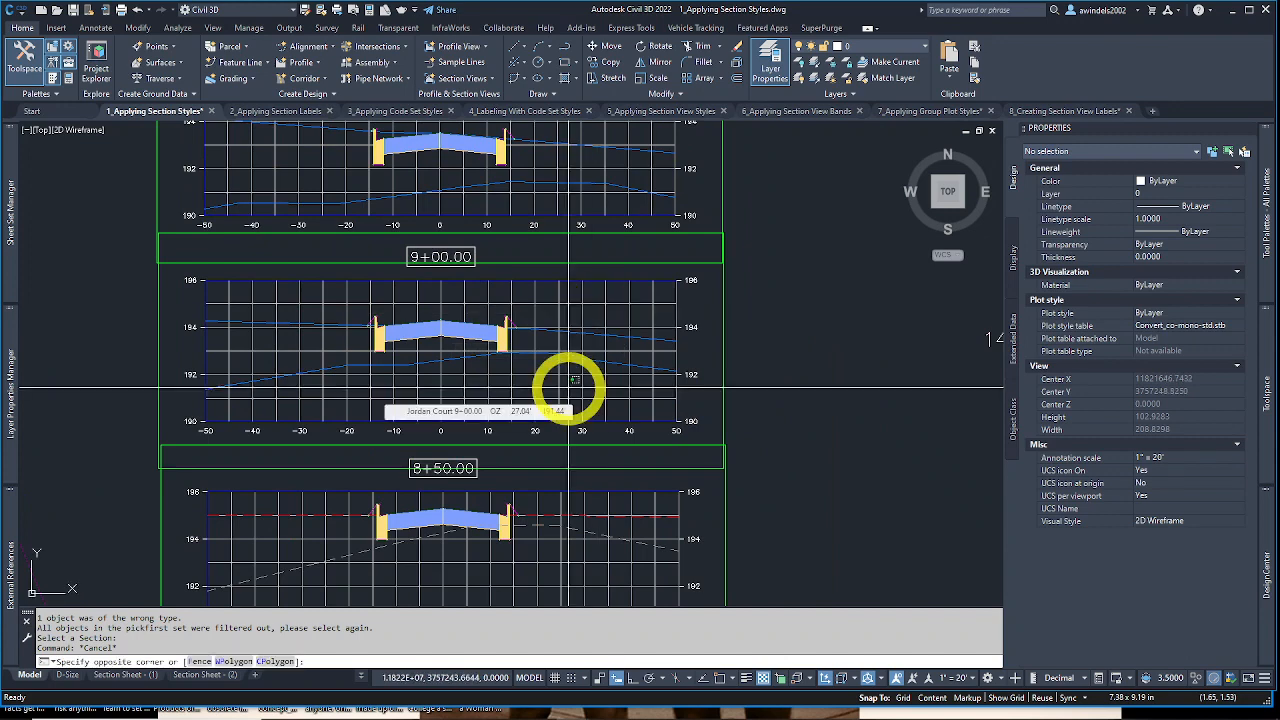
click(545, 374)
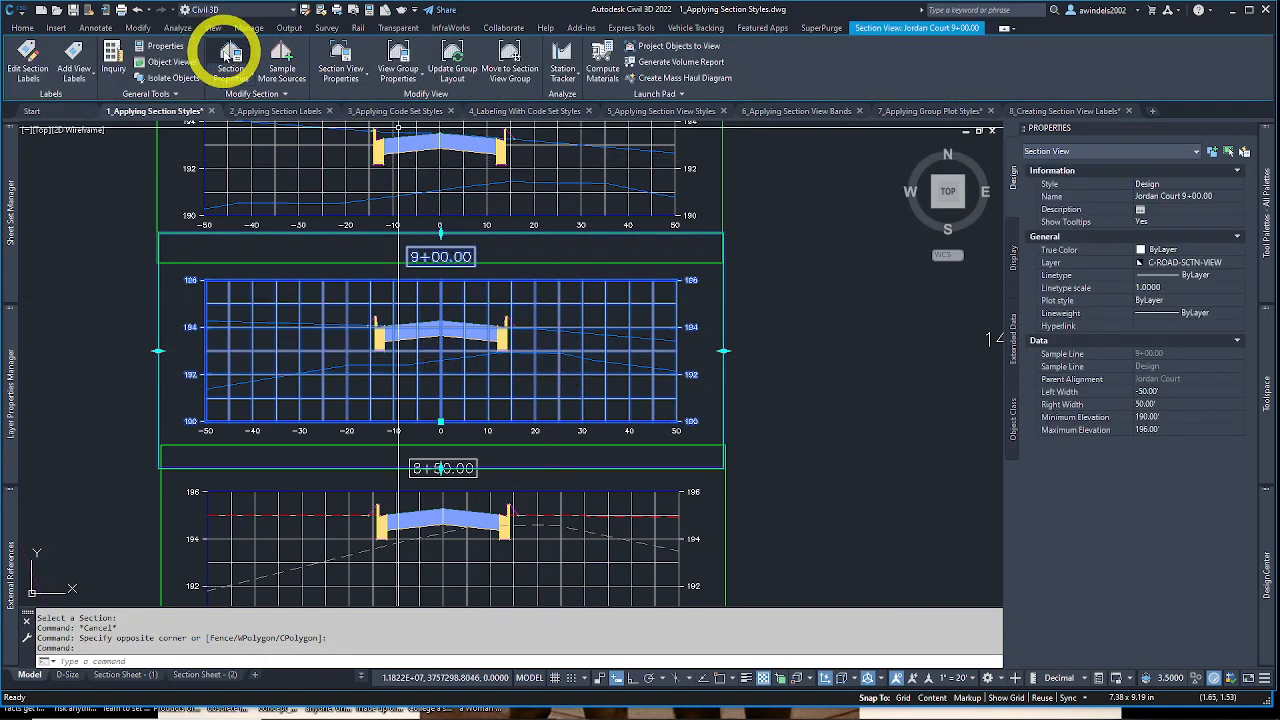
key(Escape)
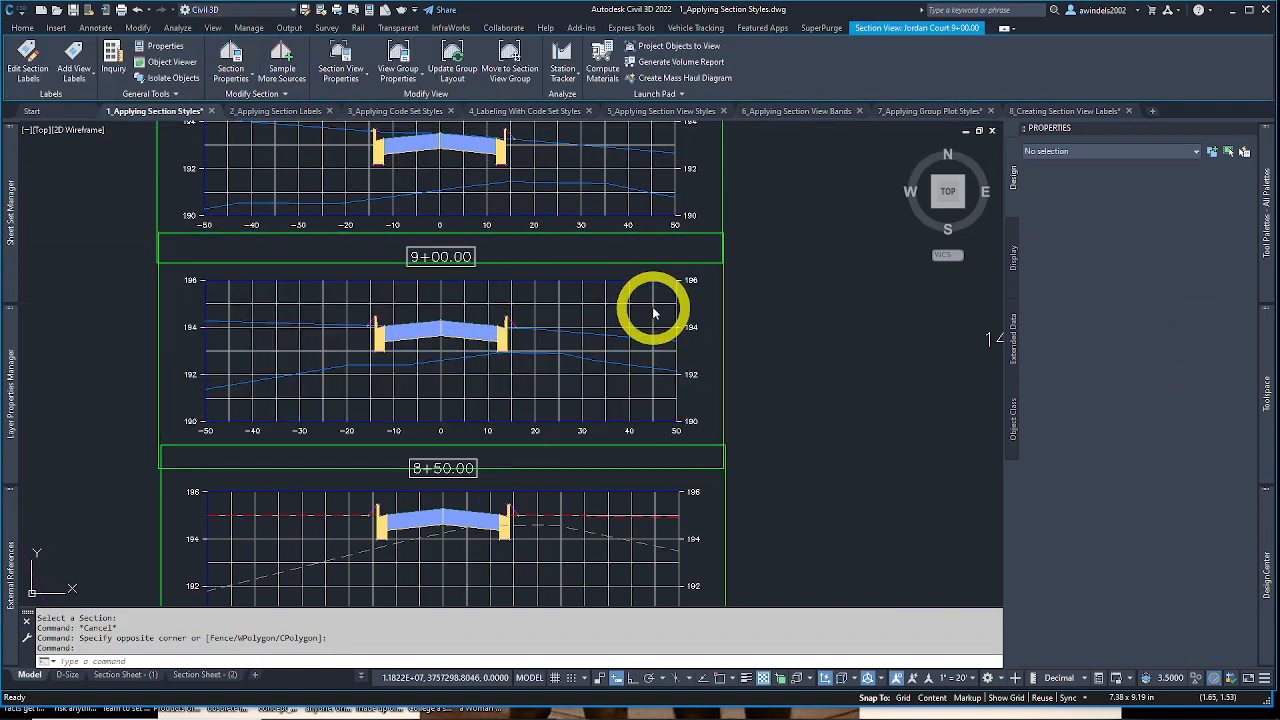
click(654, 316)
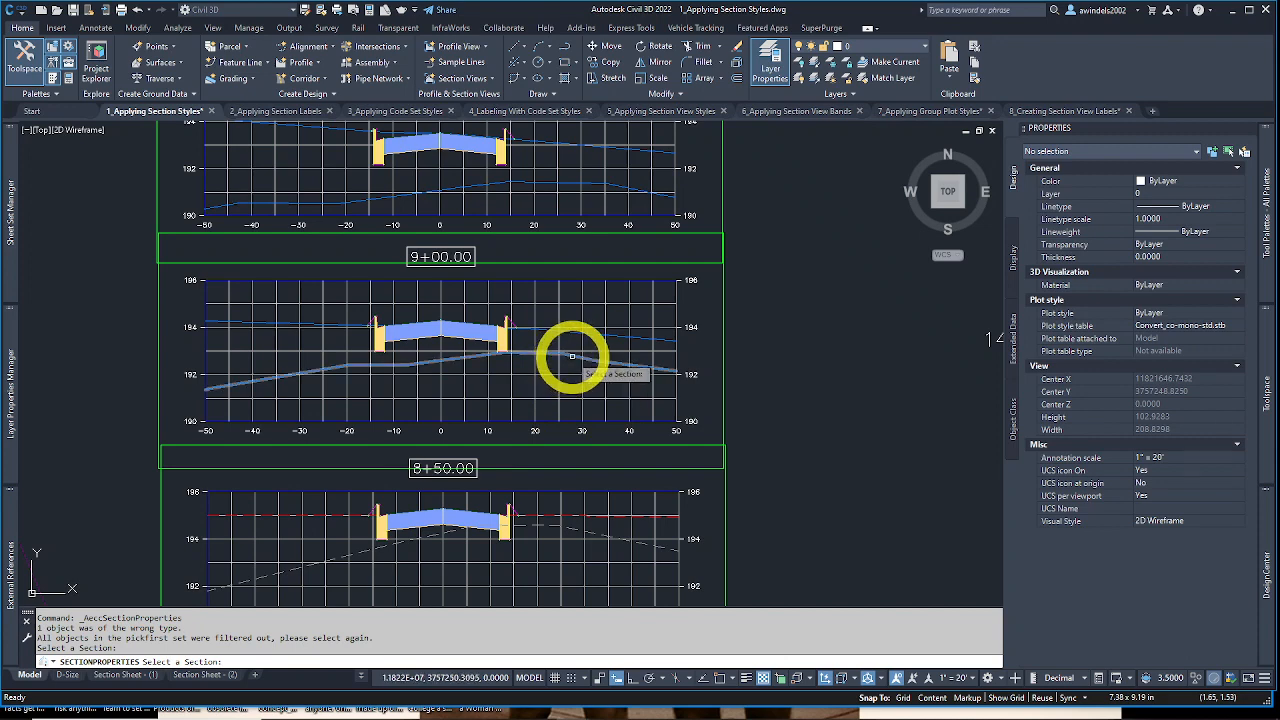
click(572, 357)
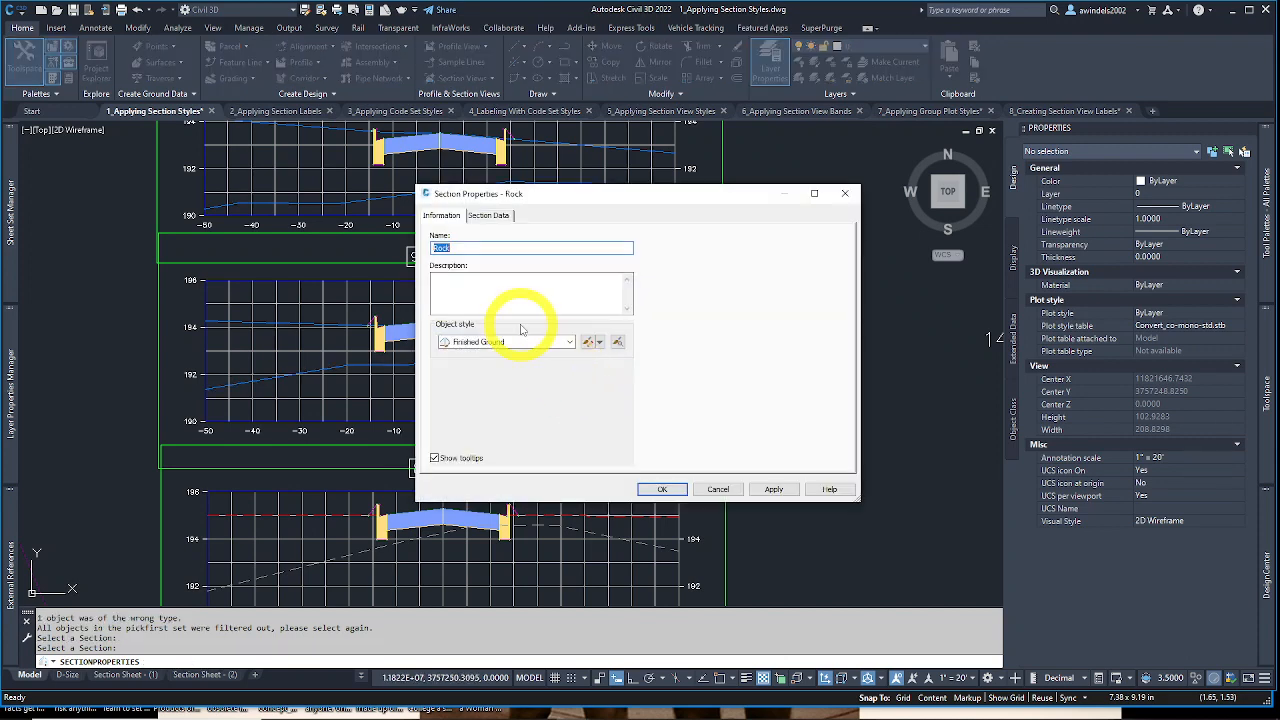
click(522, 343)
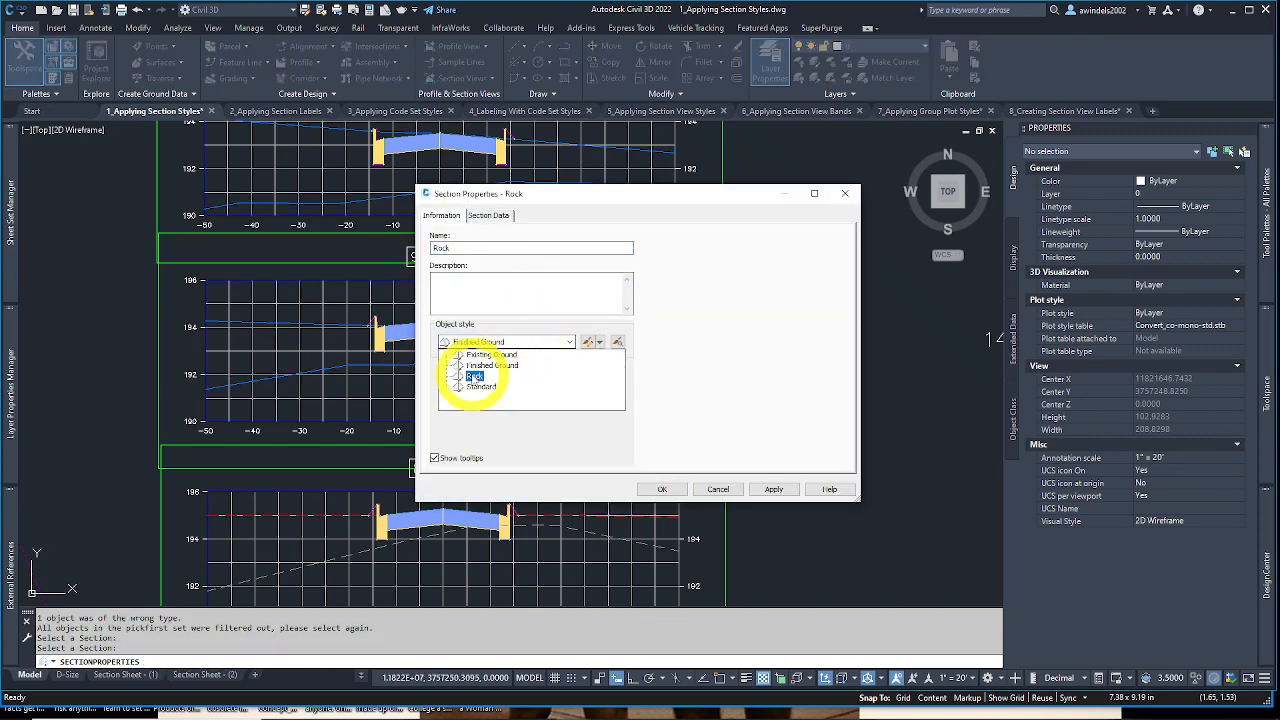
click(474, 376)
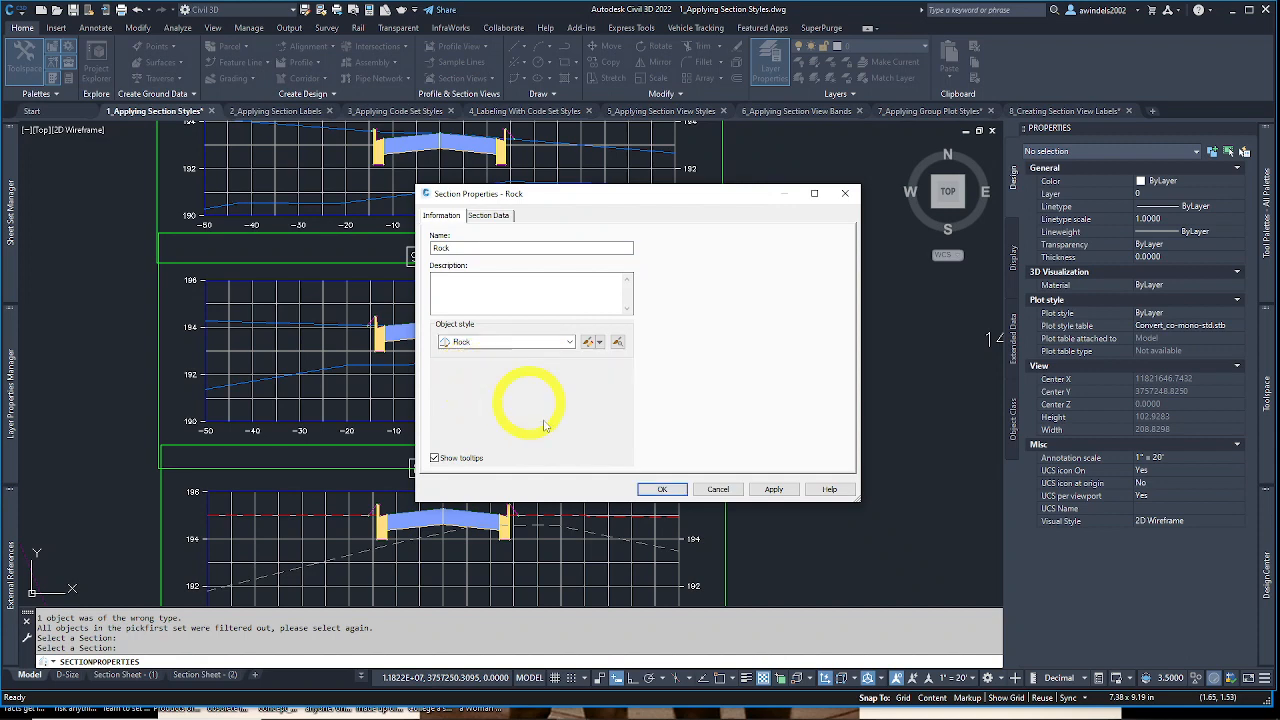
click(662, 489)
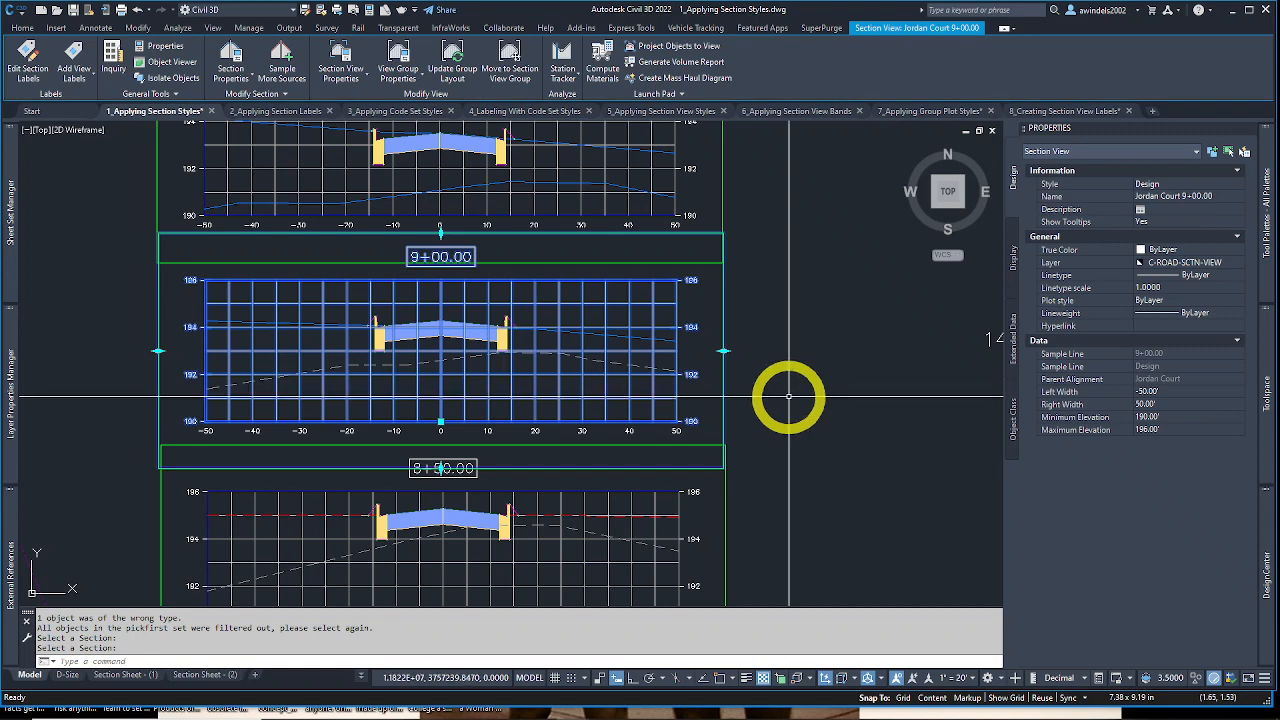
key(Escape)
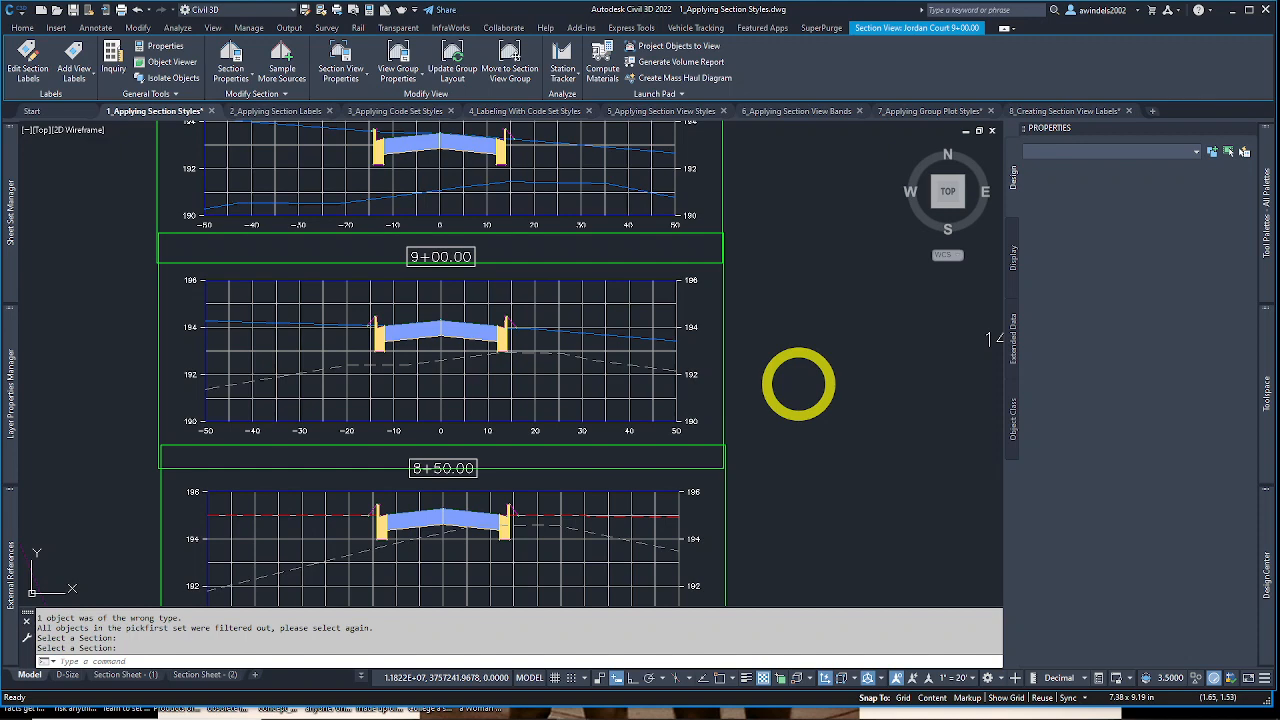
middle_drag(597, 333, 591, 336)
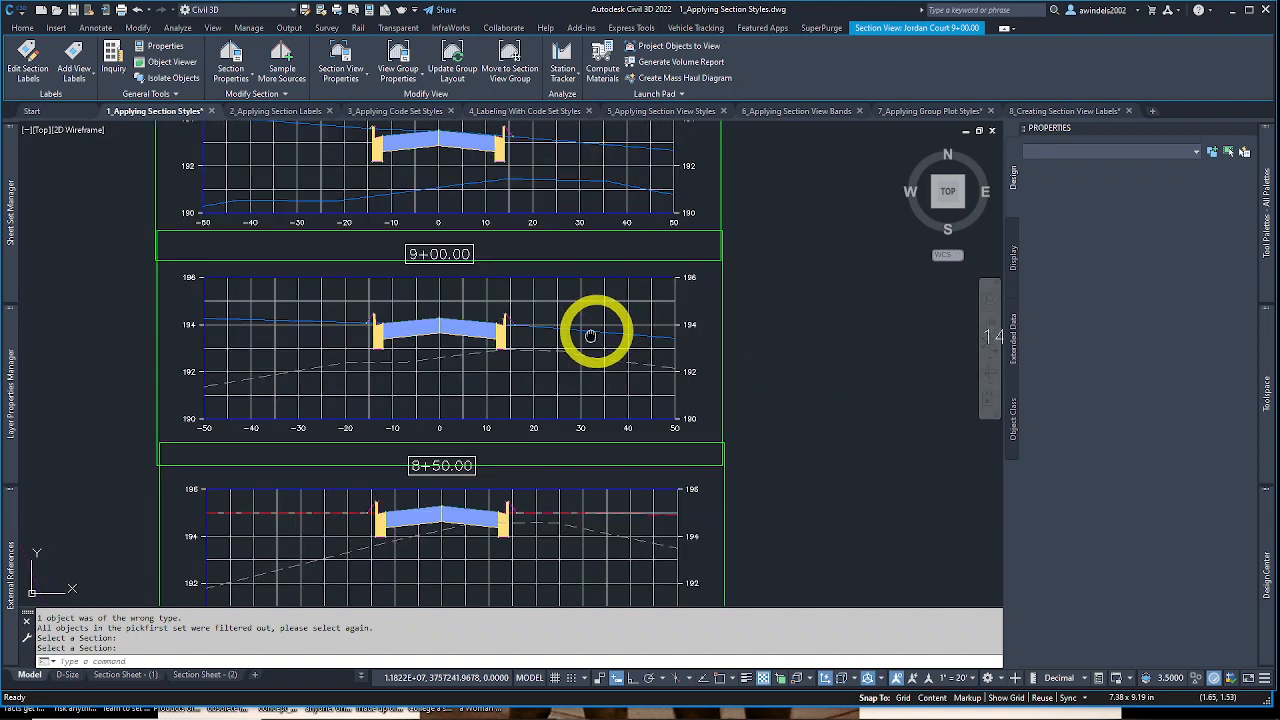
key(Escape)
click(594, 333)
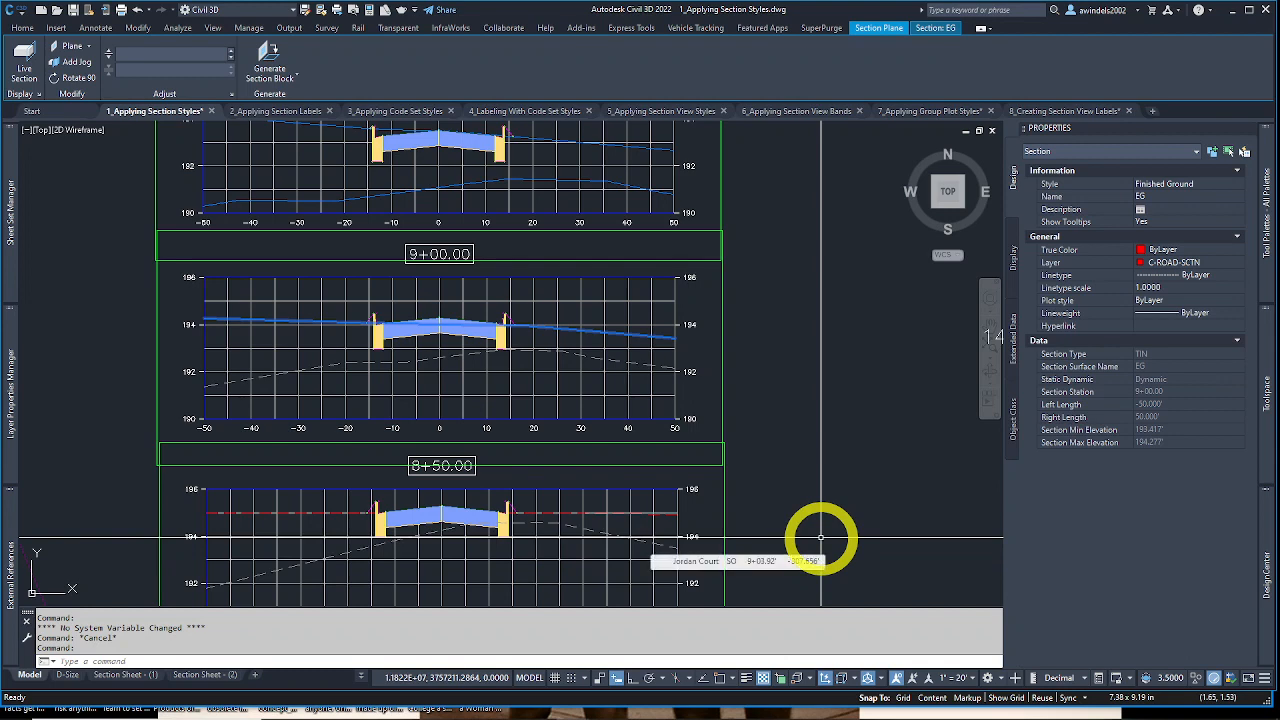
Step: Assign the Existing Ground object style to the EG section in the Jordan Court 9+25.00 section view through Section Properties
middle_drag(822, 494, 846, 630)
middle_drag(752, 449, 746, 506)
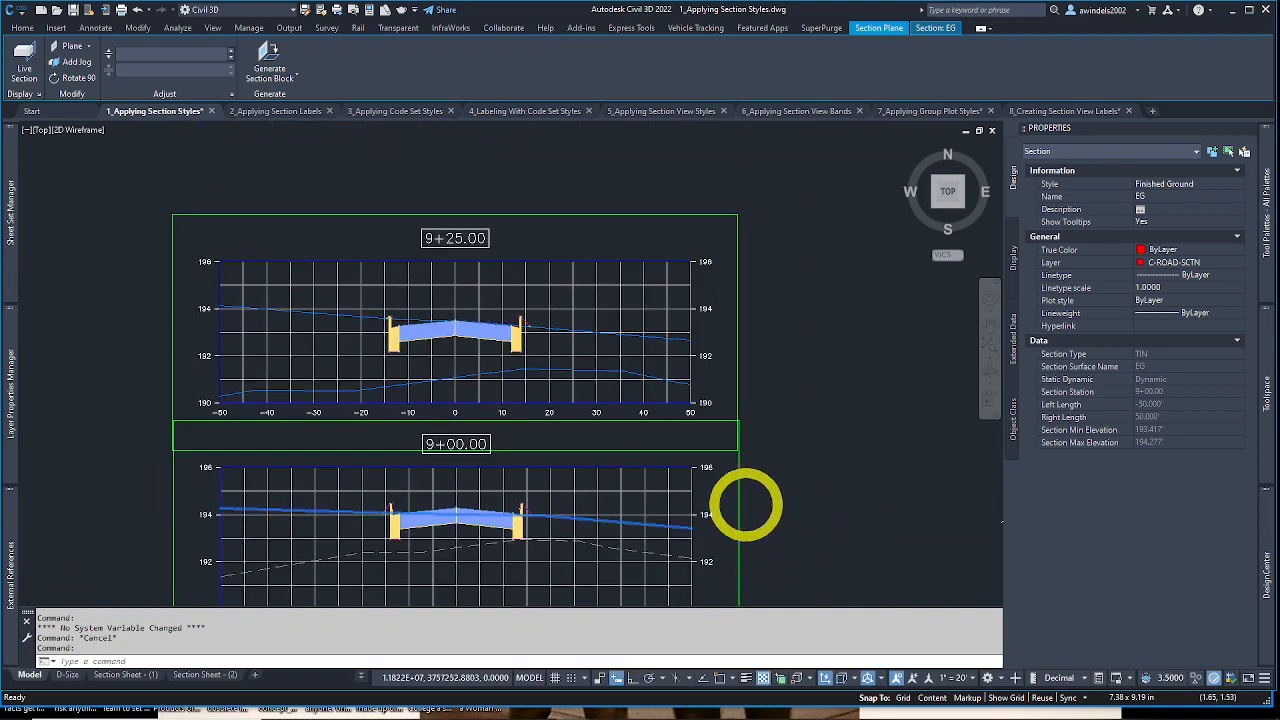
click(627, 332)
key(Escape)
click(620, 309)
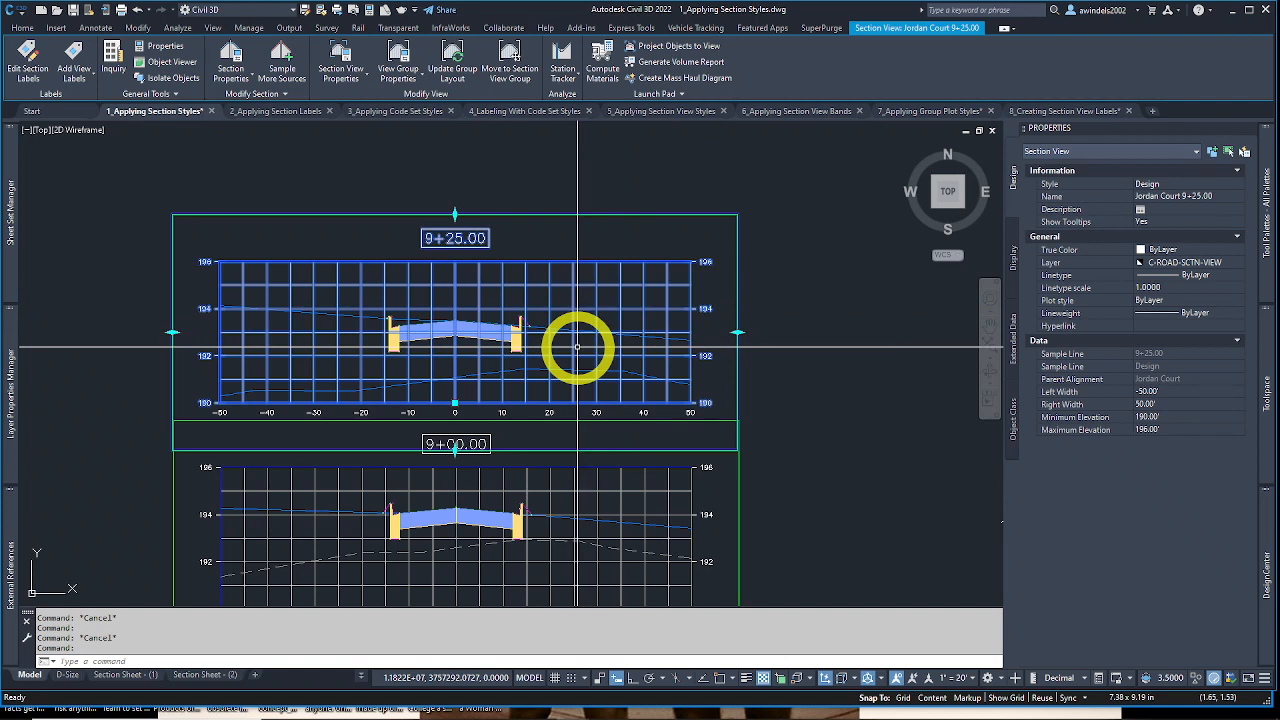
click(230, 60)
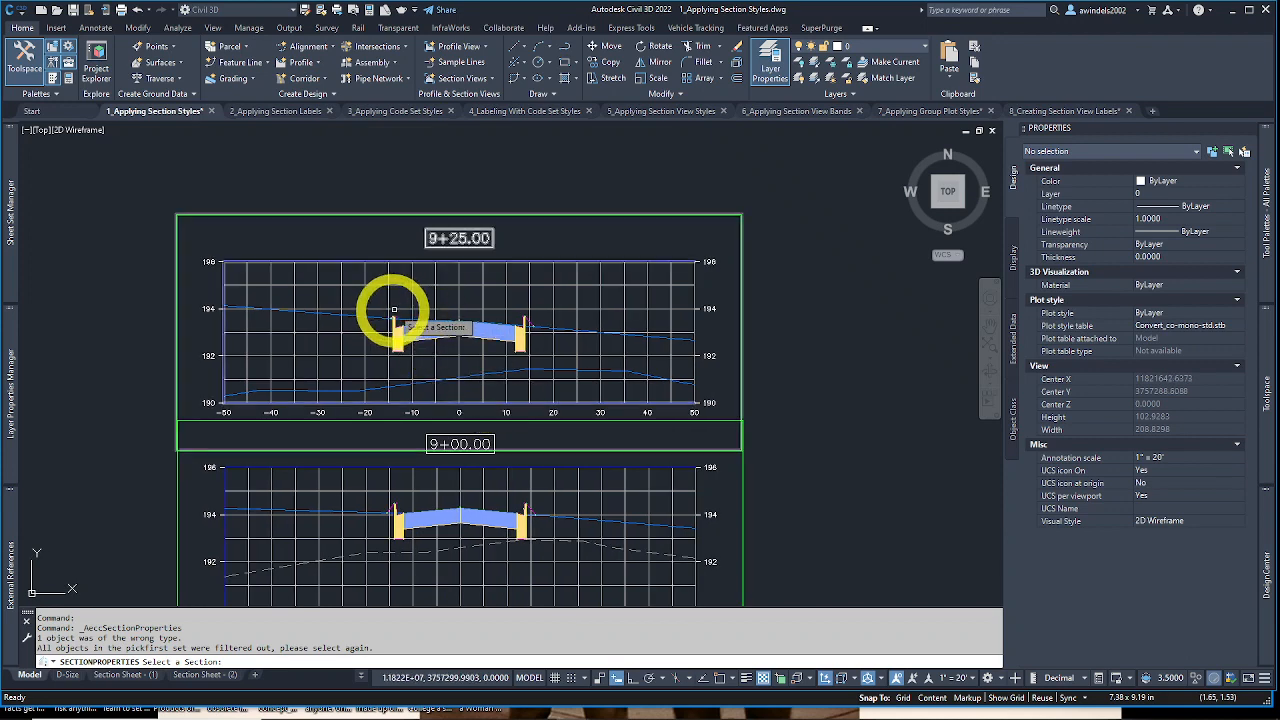
click(380, 318)
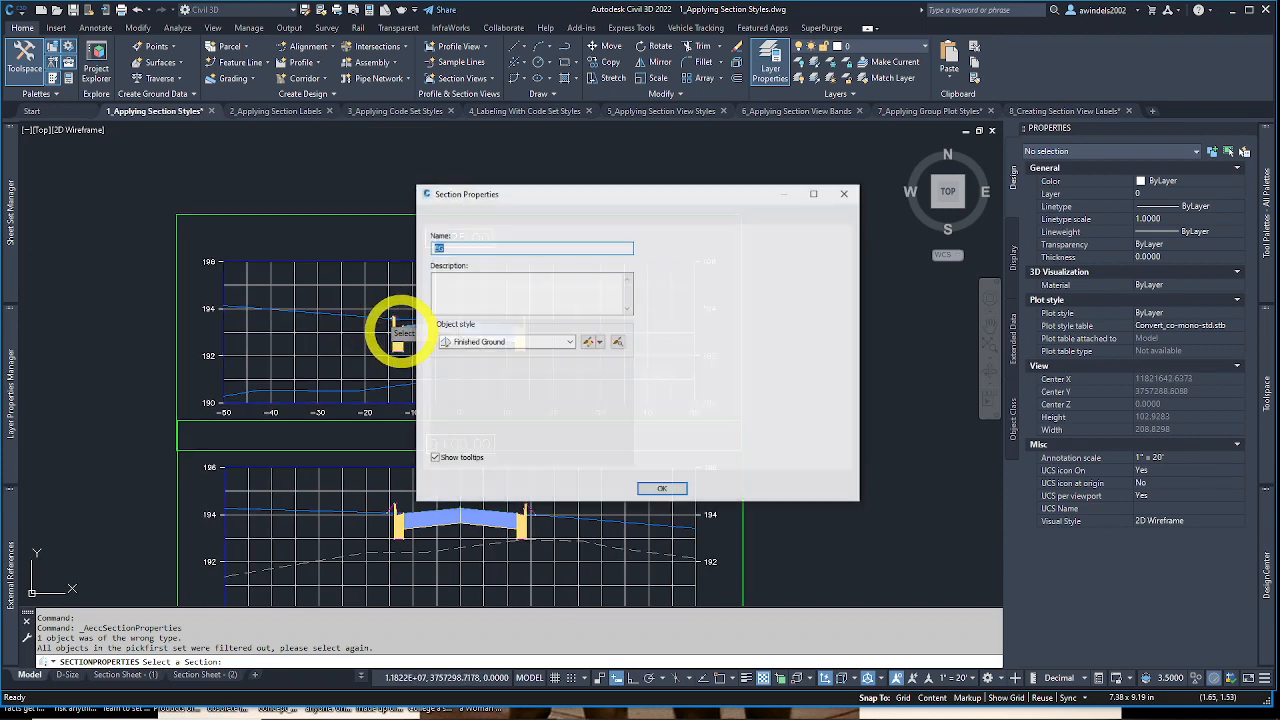
click(503, 342)
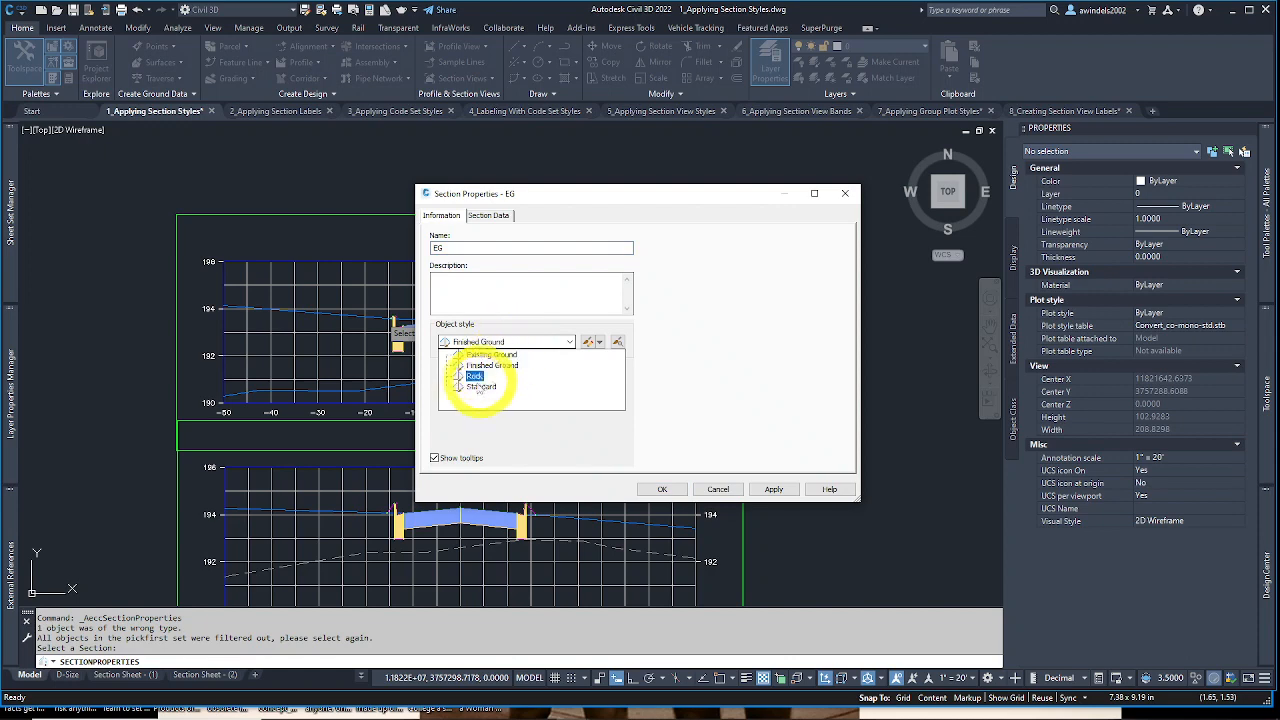
click(477, 366)
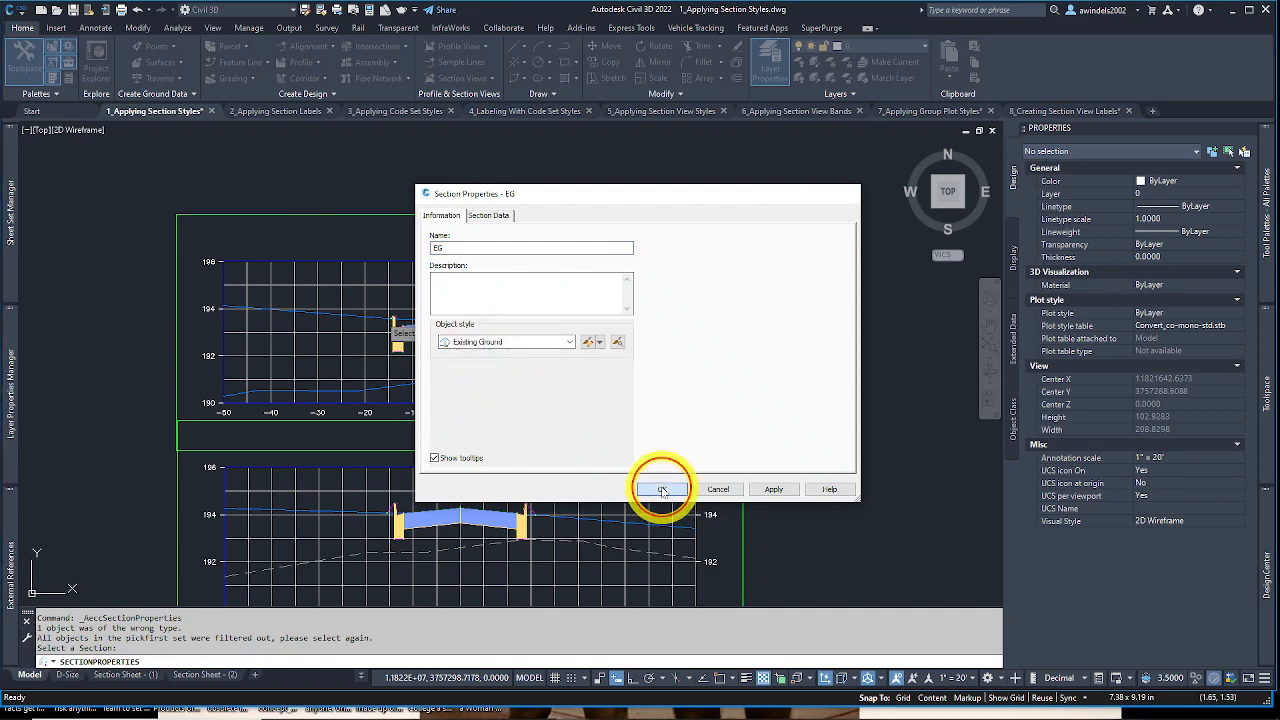
click(664, 489)
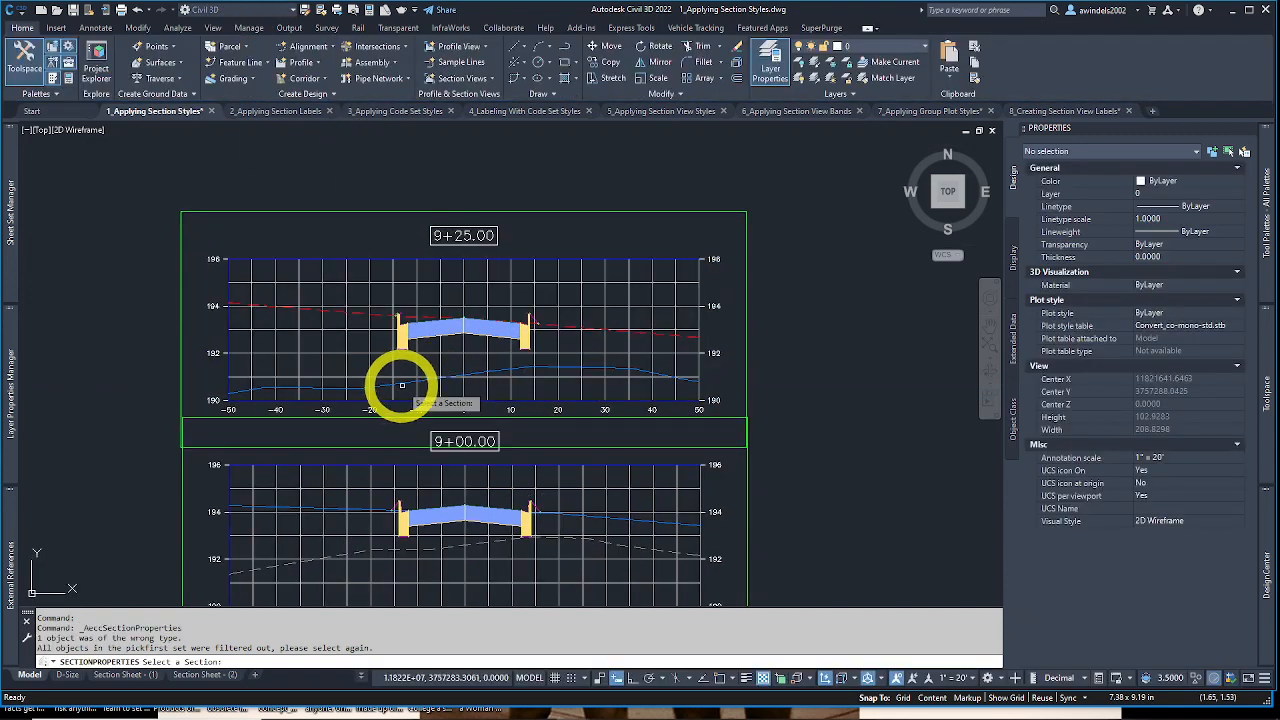
Step: Assign the Rock object style to the rock surface section in the Jordan Court 9+25.00 section view
click(400, 383)
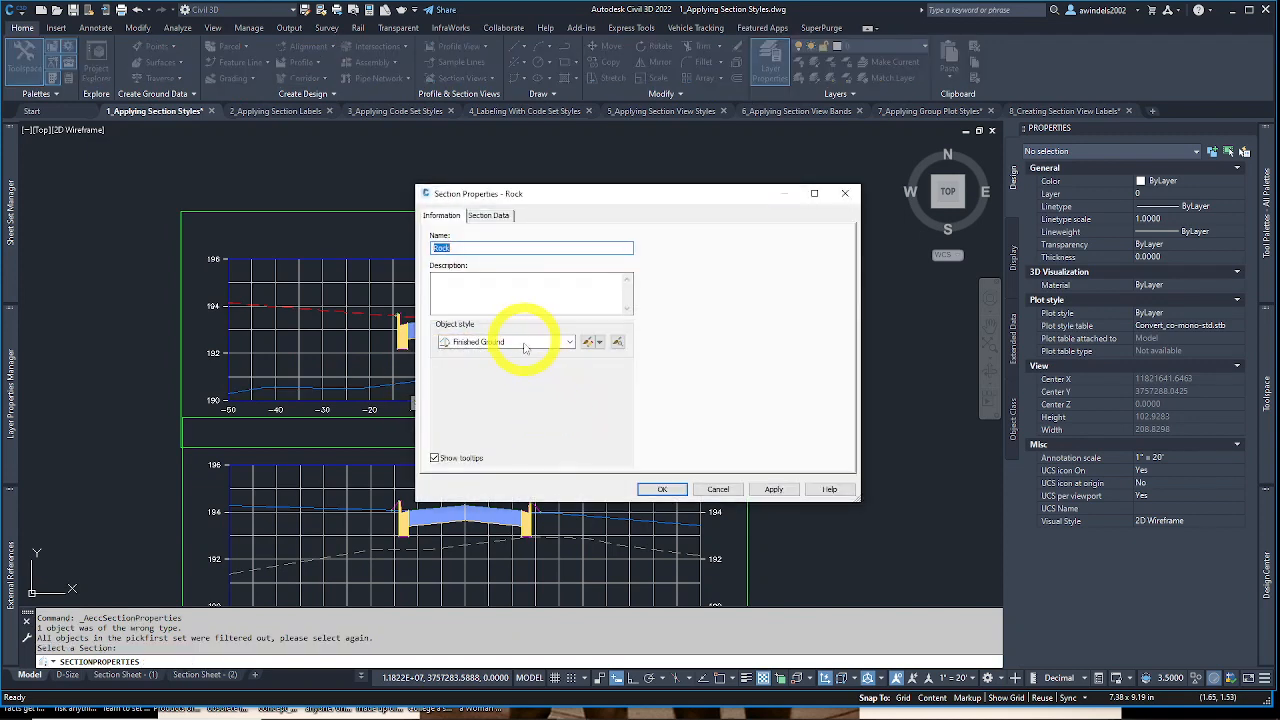
click(521, 342)
click(475, 376)
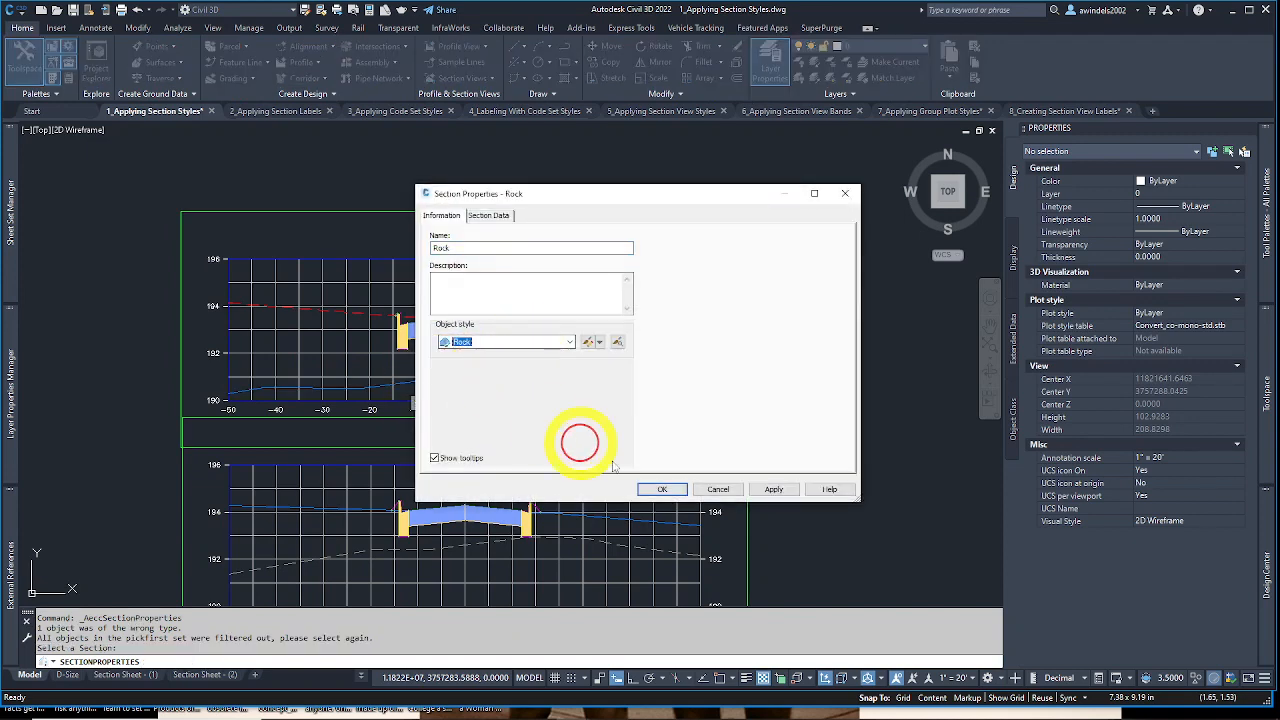
click(662, 489)
click(672, 372)
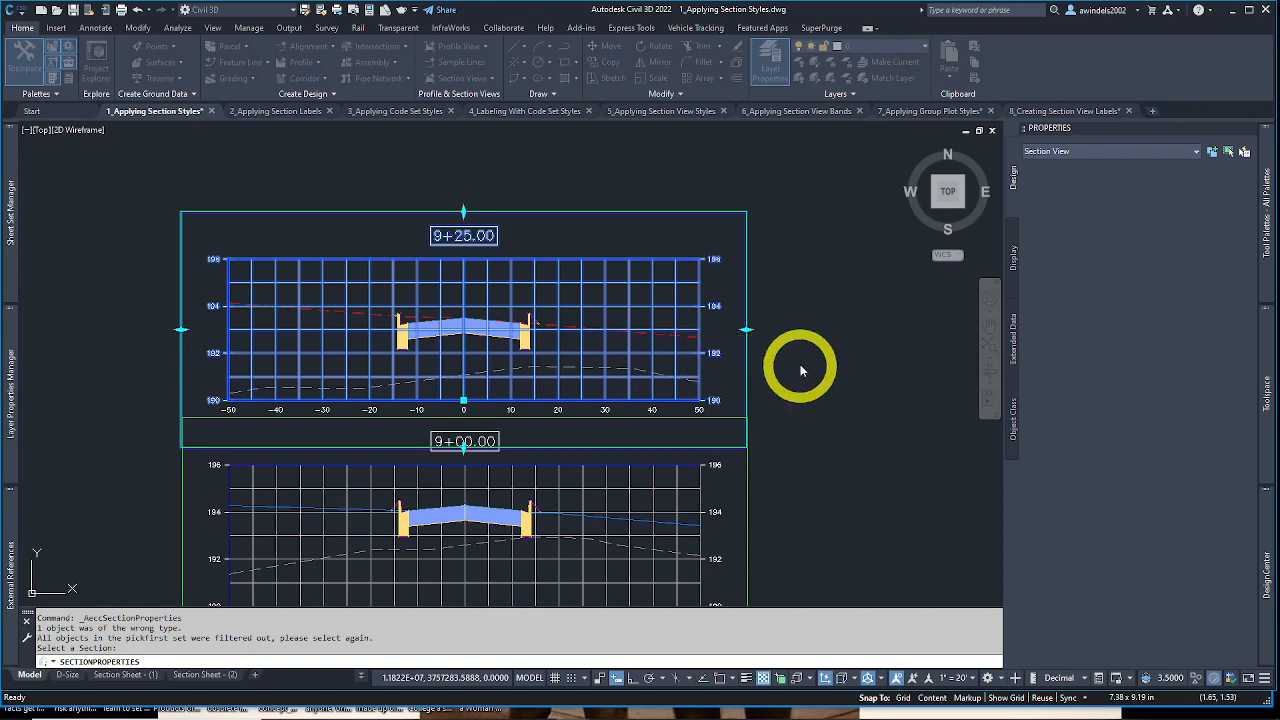
key(Escape)
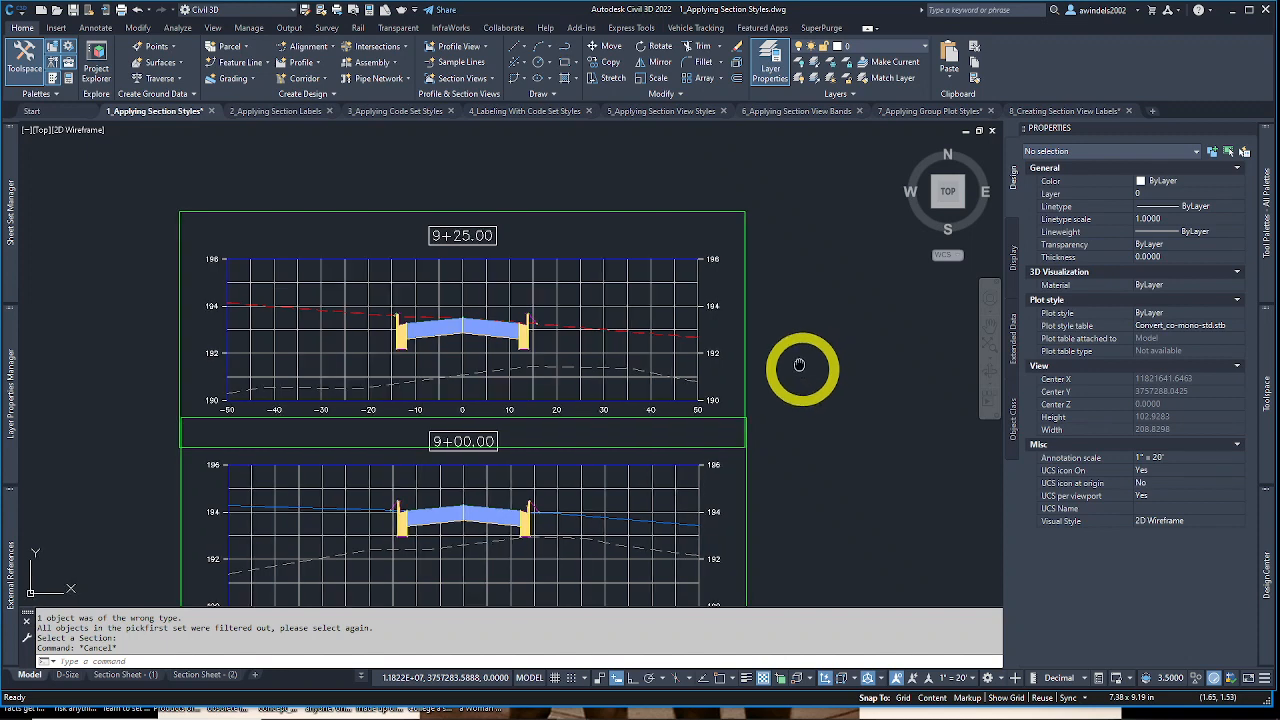
Step: Assign the Existing Ground object style to the EG section in the Jordan Court 9+00.00 section view
mouse_move(806, 364)
middle_down()
mouse_move(751, 311)
mouse_move(766, 277)
middle_up()
middle_drag(776, 346, 808, 285)
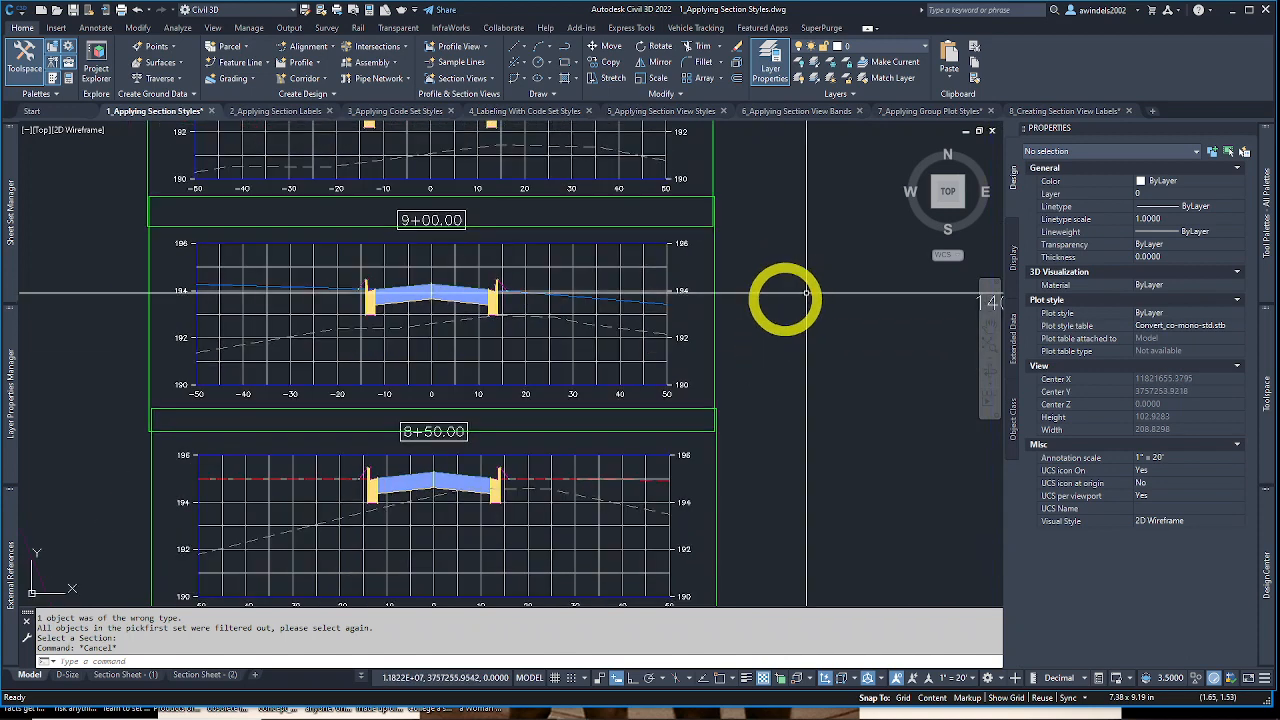
middle_drag(600, 303, 600, 320)
click(592, 317)
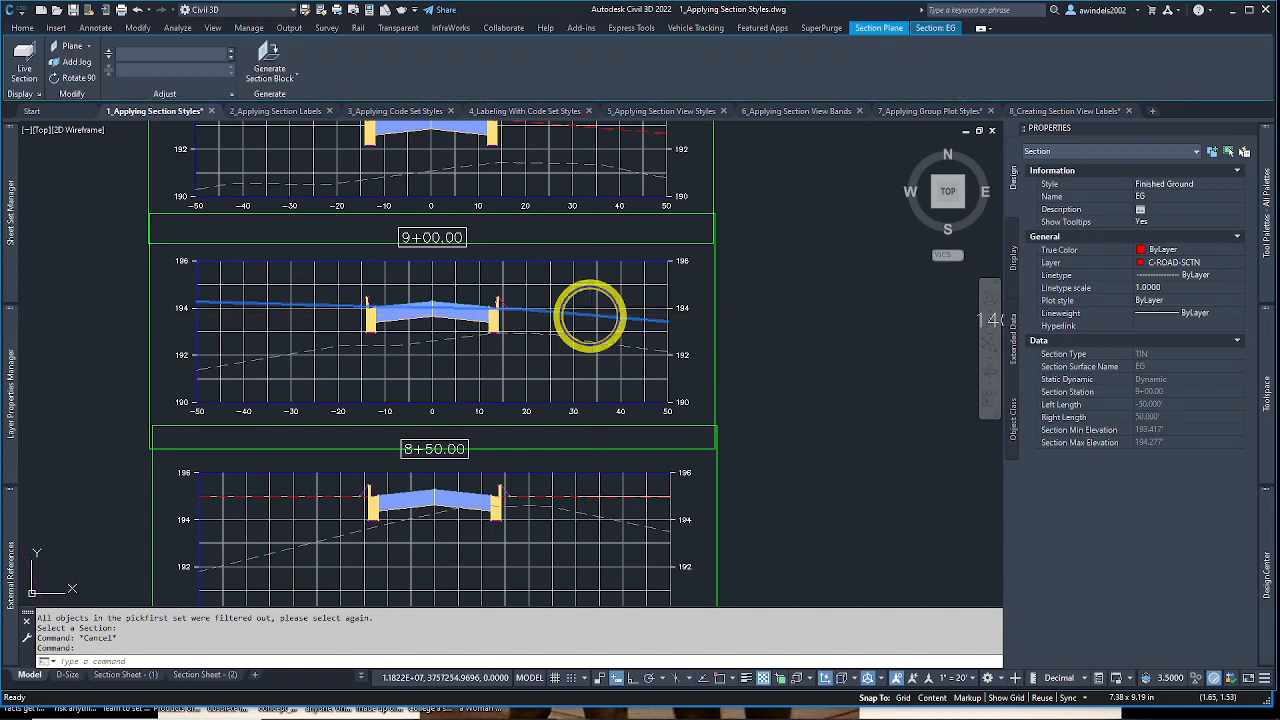
right_click(590, 316)
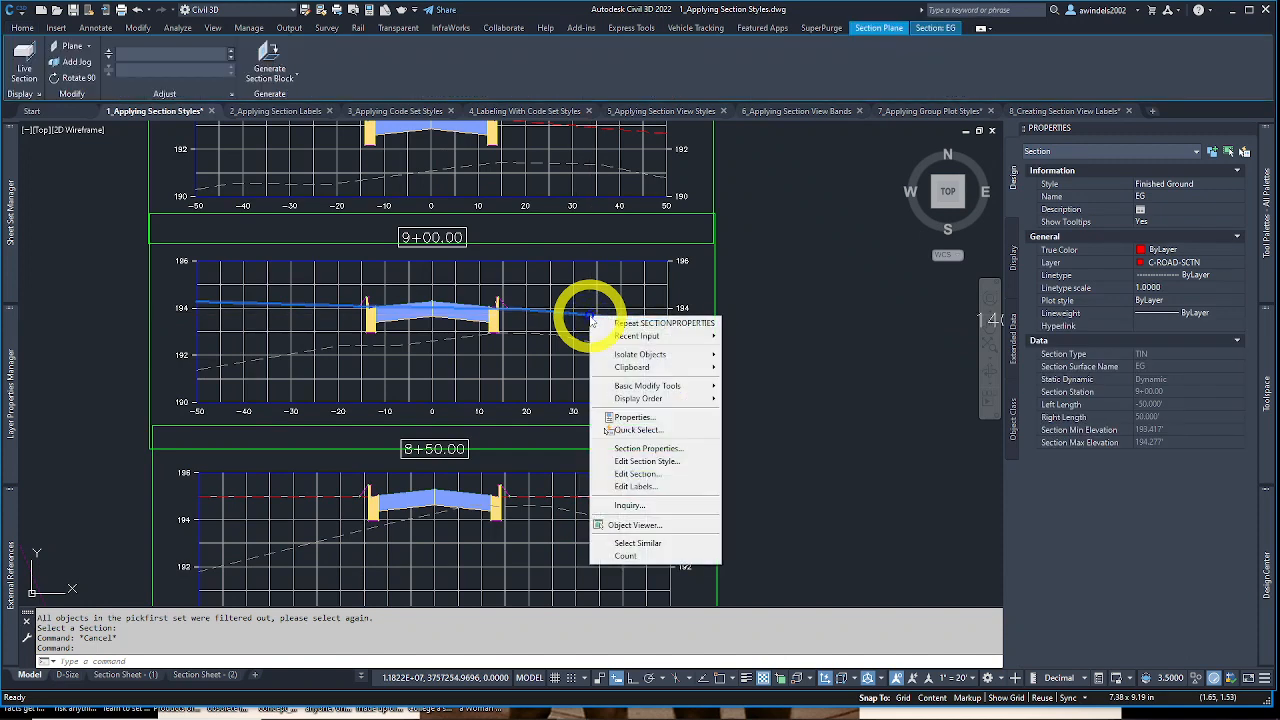
click(645, 448)
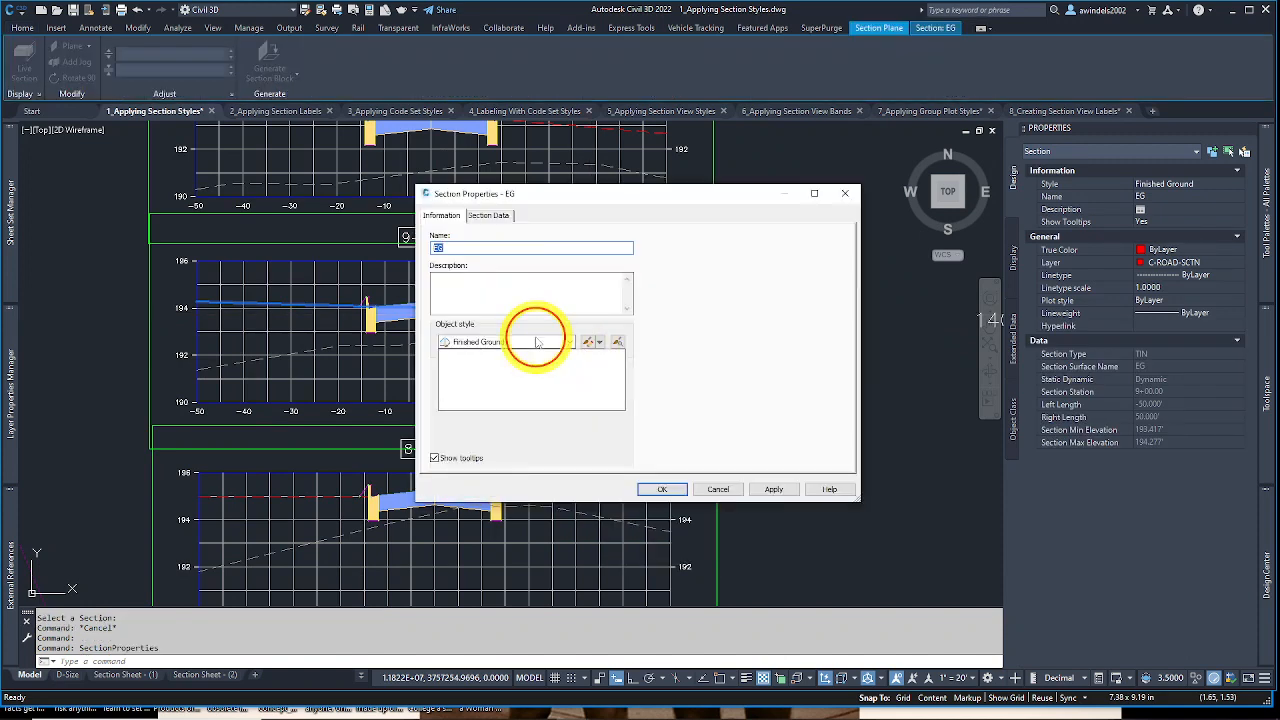
click(537, 342)
click(482, 358)
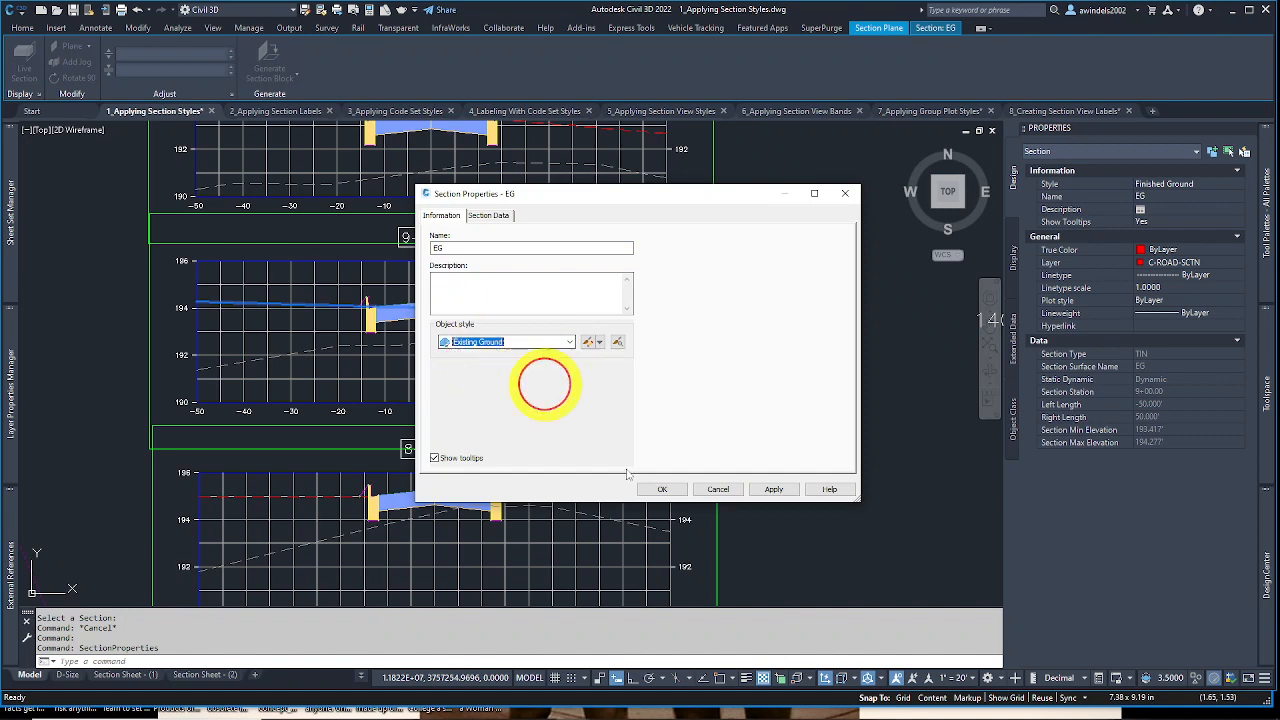
click(680, 494)
key(Escape)
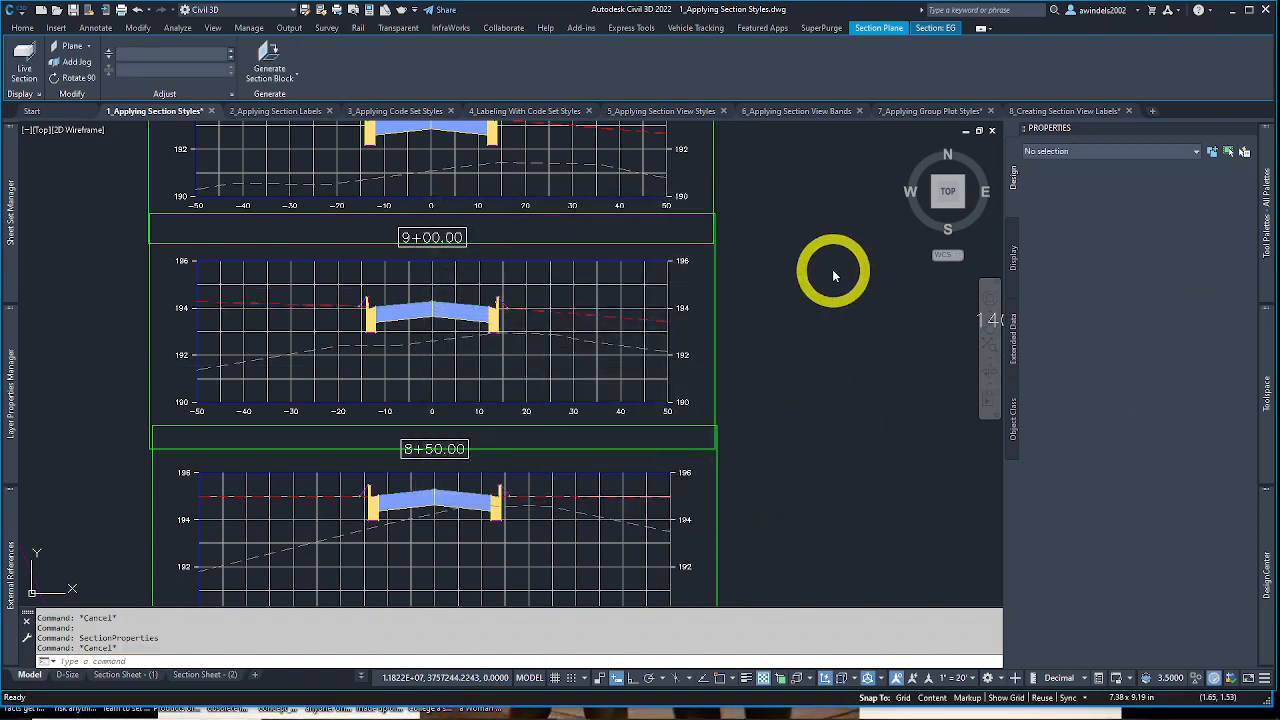
scroll(832, 269, down, 2)
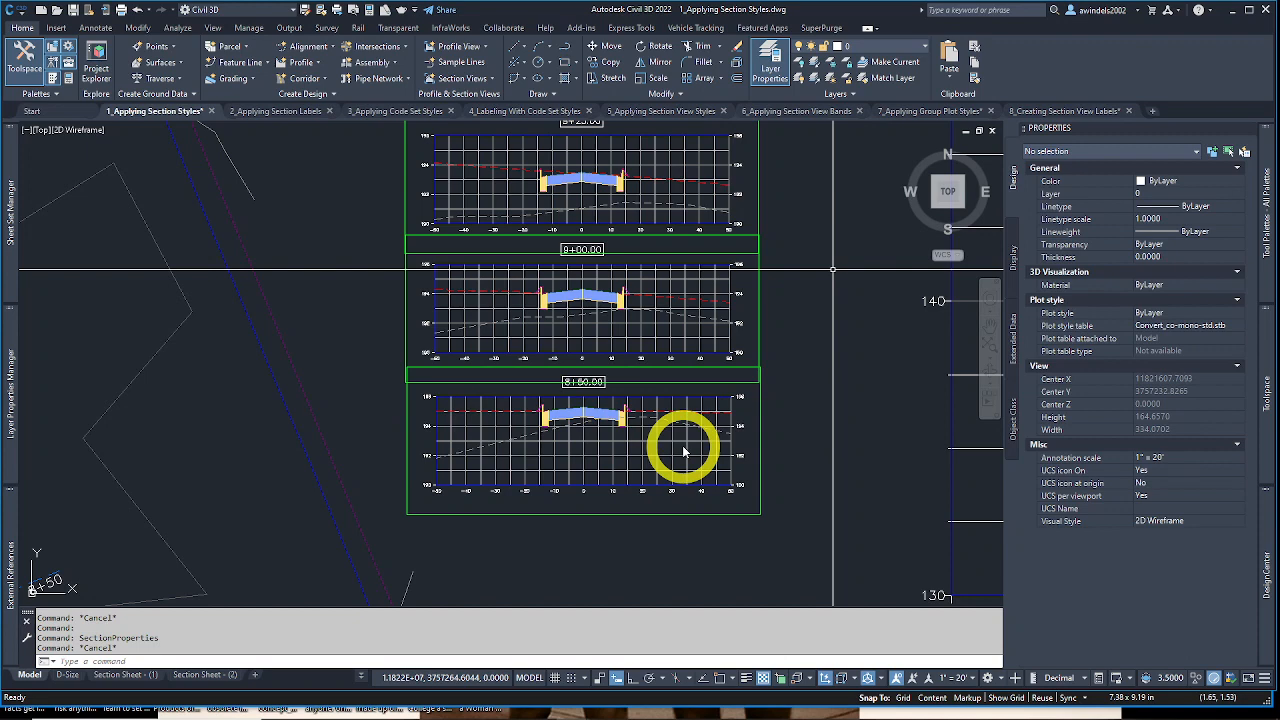
middle_drag(683, 447, 676, 449)
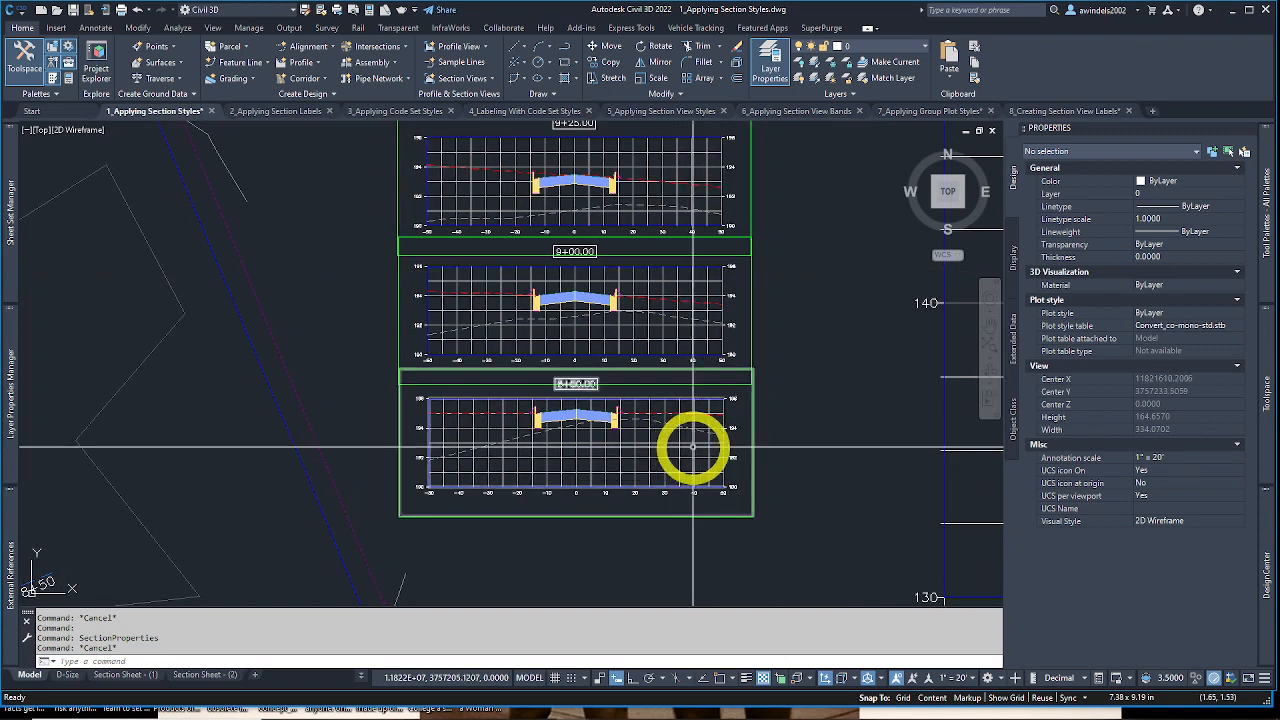
mouse_move(692, 447)
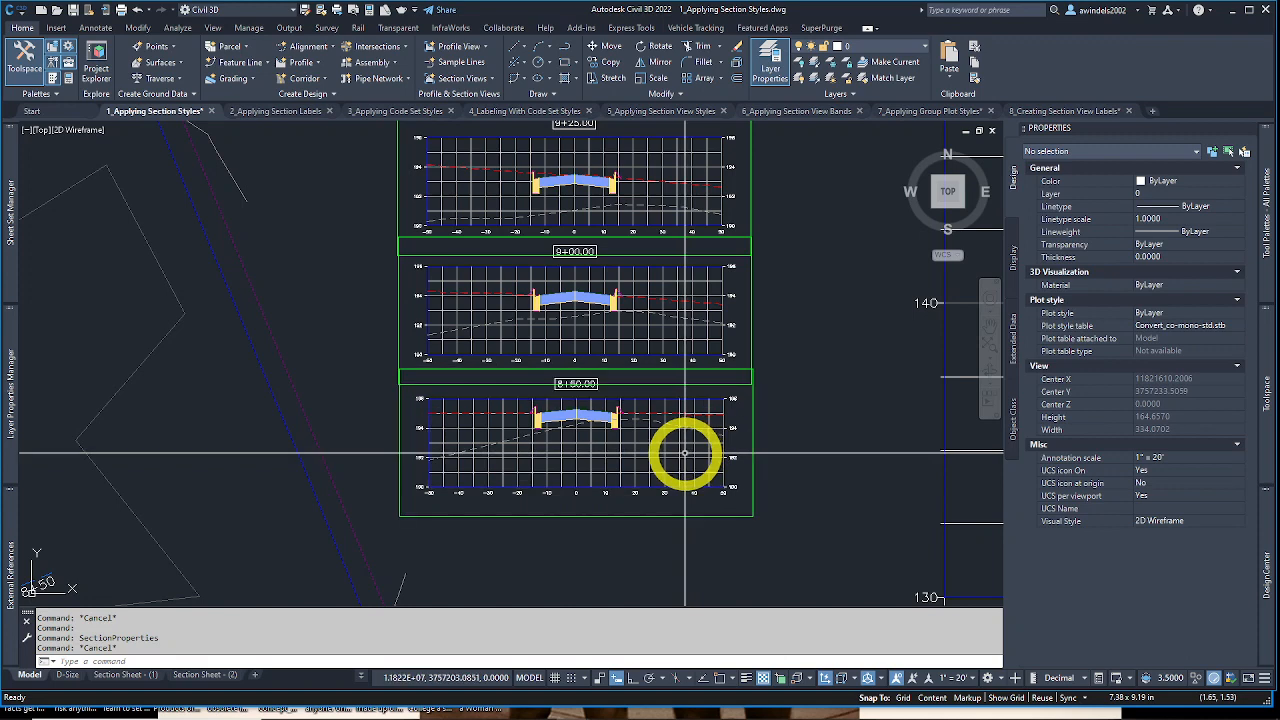
scroll(686, 451, up, 5)
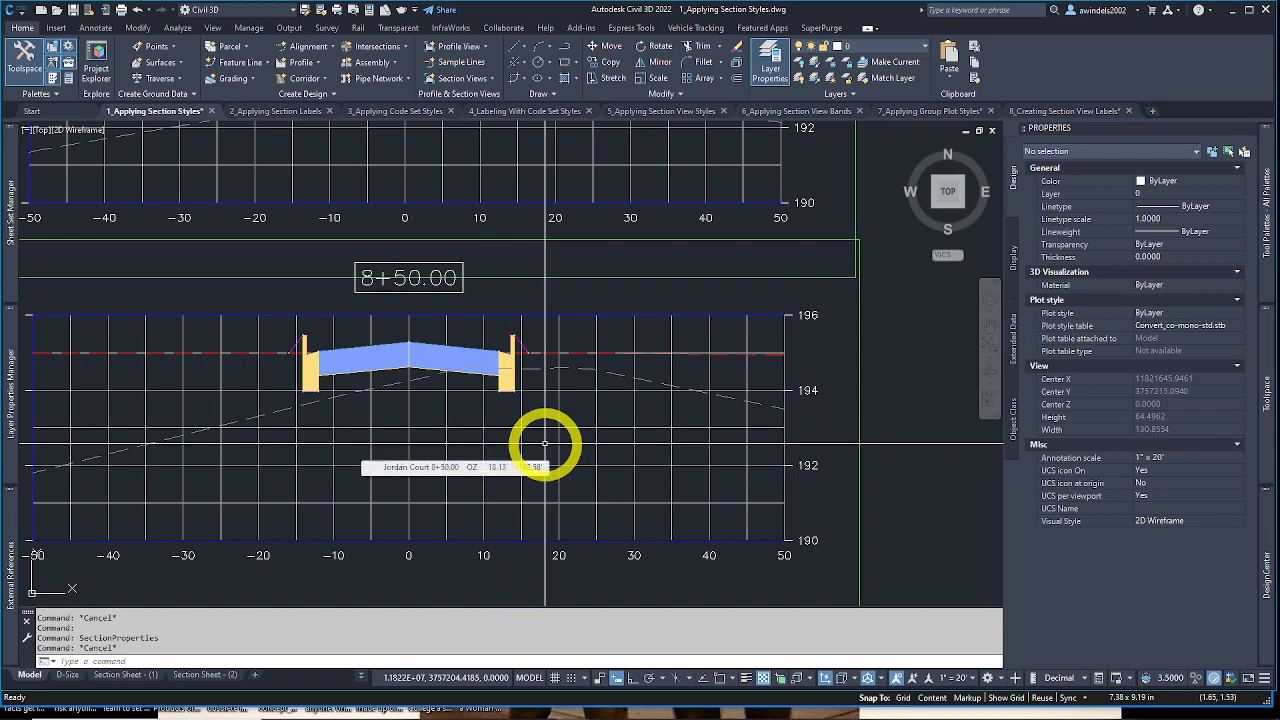
Step: Look over the Jordan Court section views and the sheet layouts of section views, ending at station 8+50.00
middle_drag(545, 443, 561, 495)
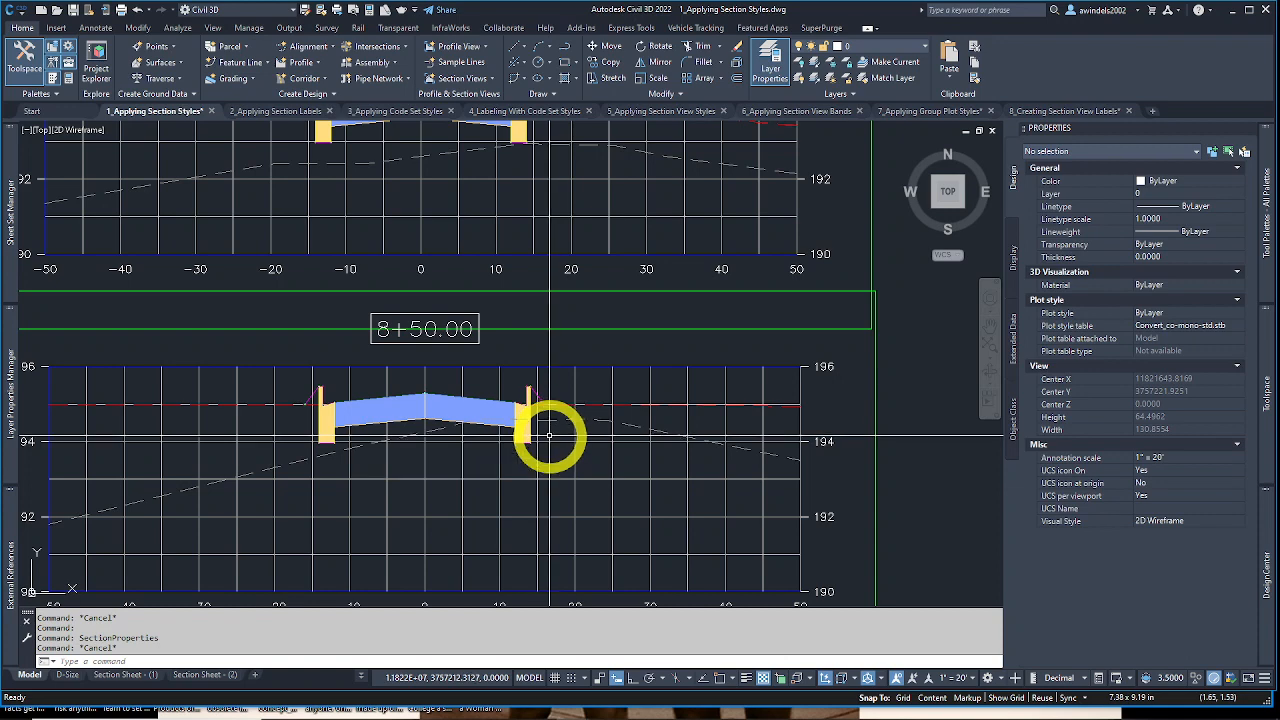
click(253, 111)
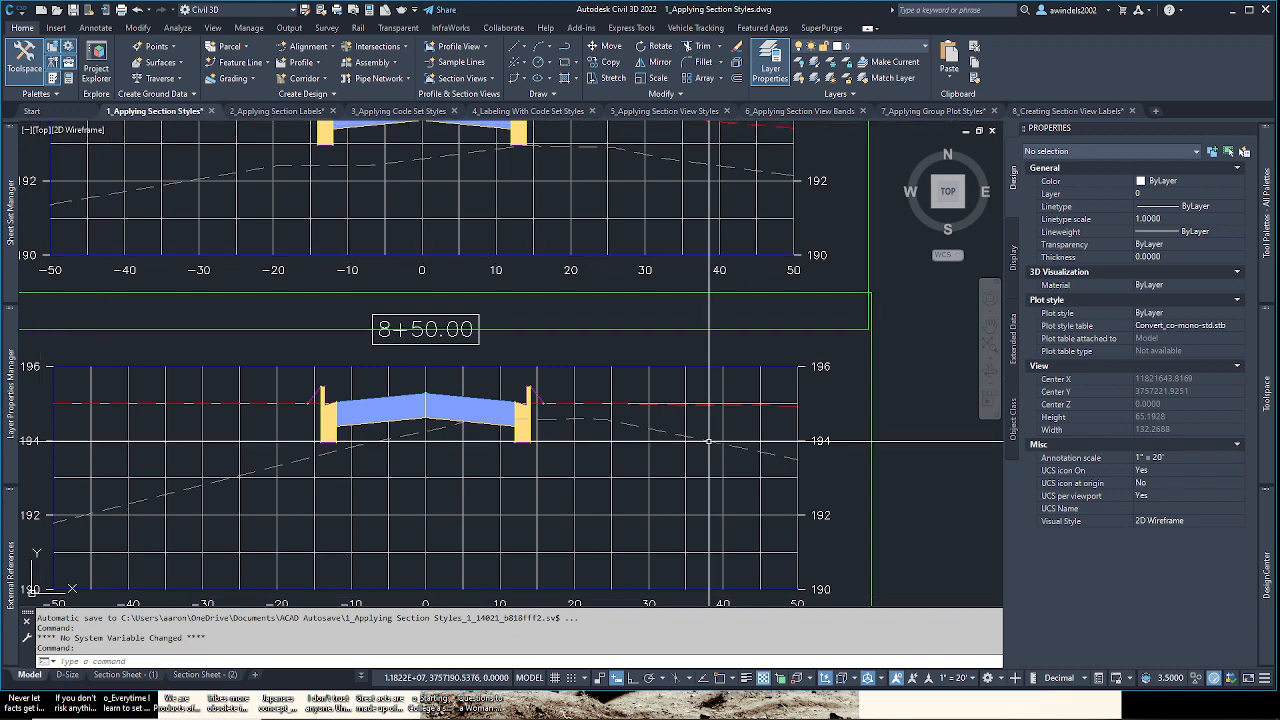
mouse_move(682, 328)
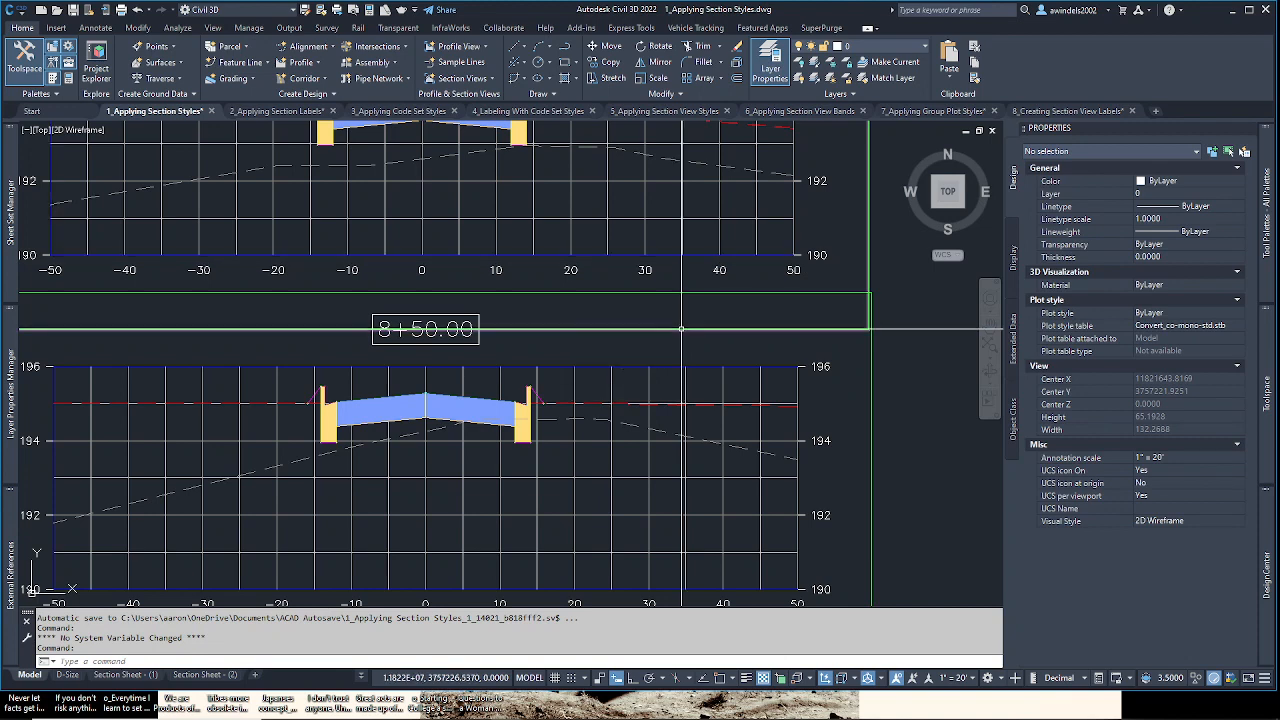
scroll(467, 320, down, 2)
scroll(467, 320, down, 6)
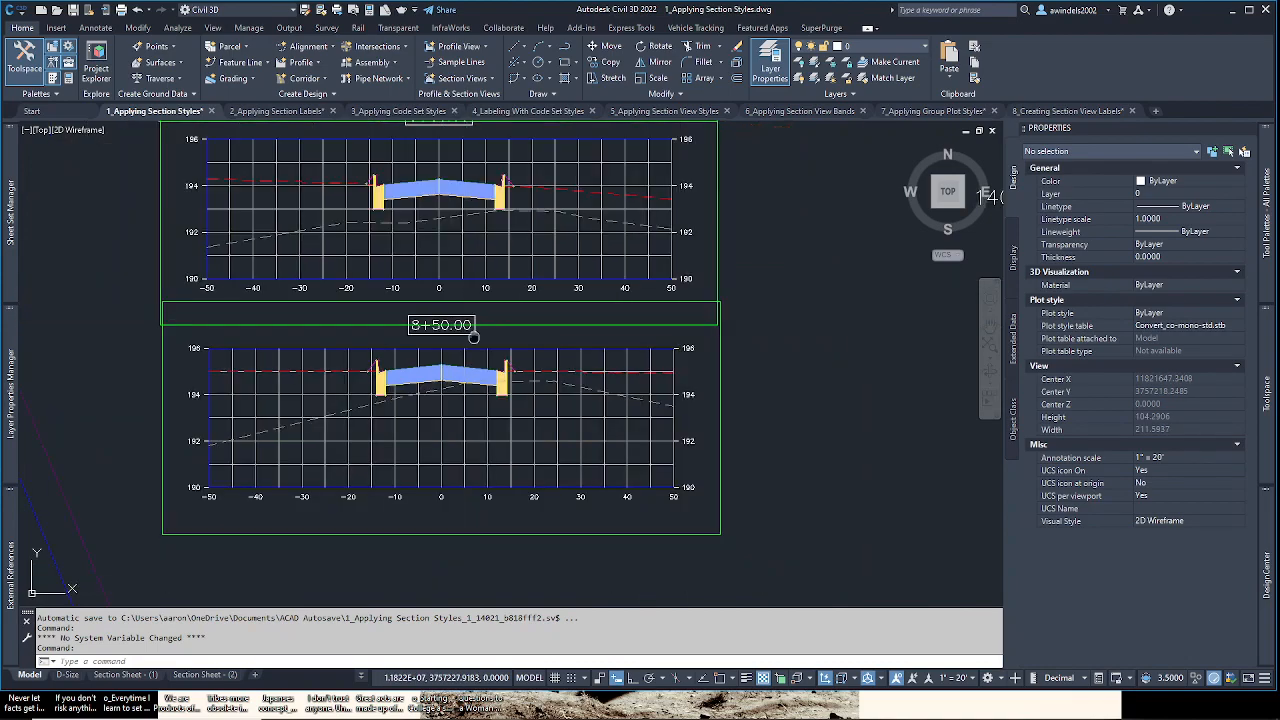
scroll(588, 326, down, 4)
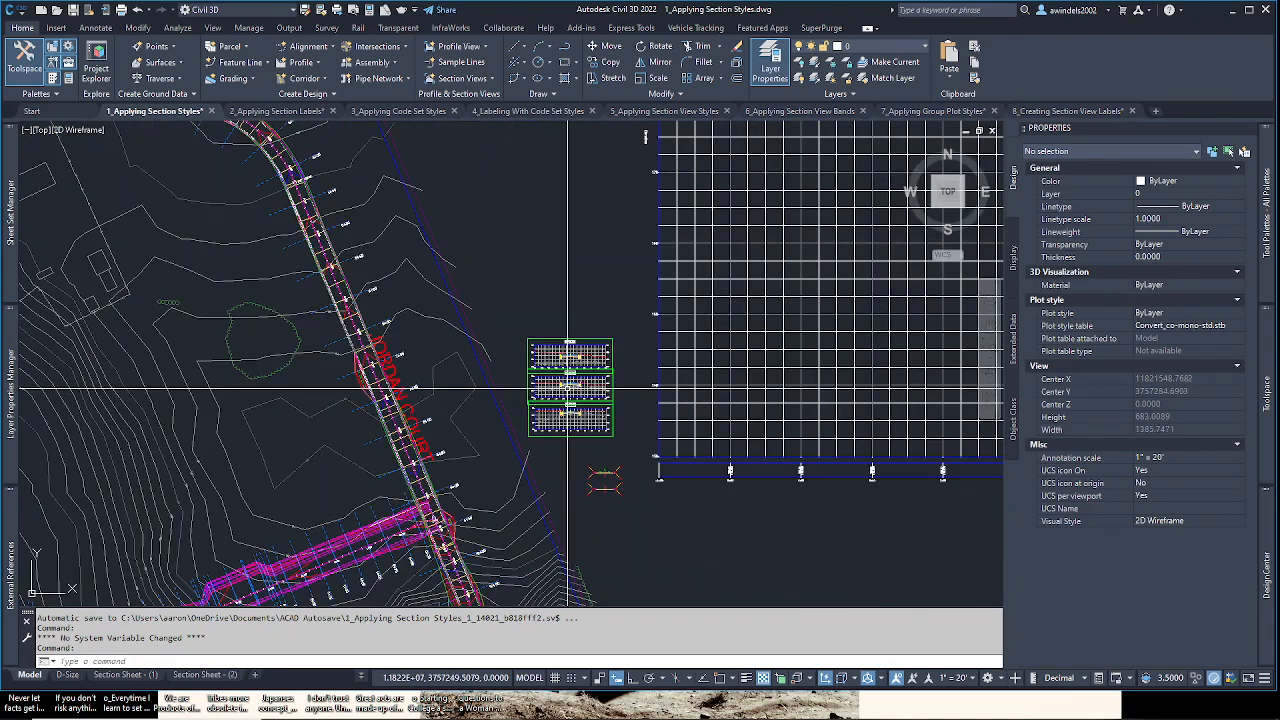
scroll(588, 326, up, 8)
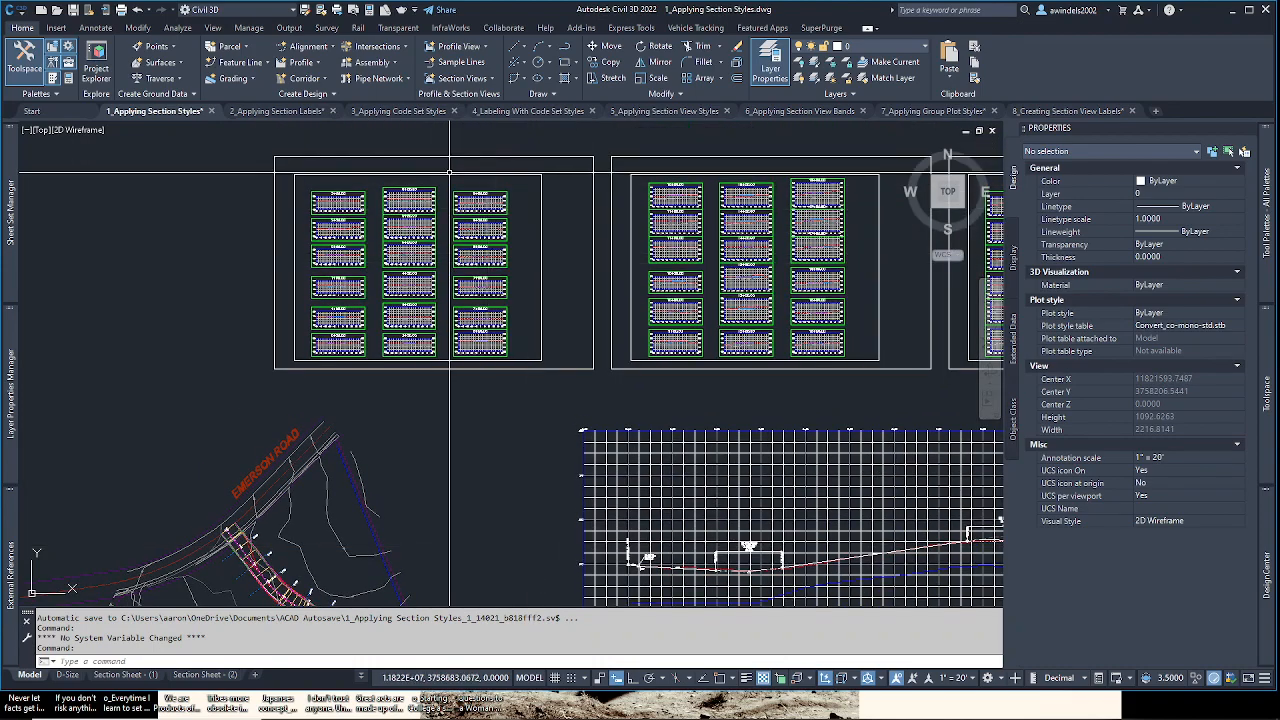
middle_drag(571, 409, 502, 141)
middle_drag(466, 337, 488, 144)
scroll(471, 347, up, 8)
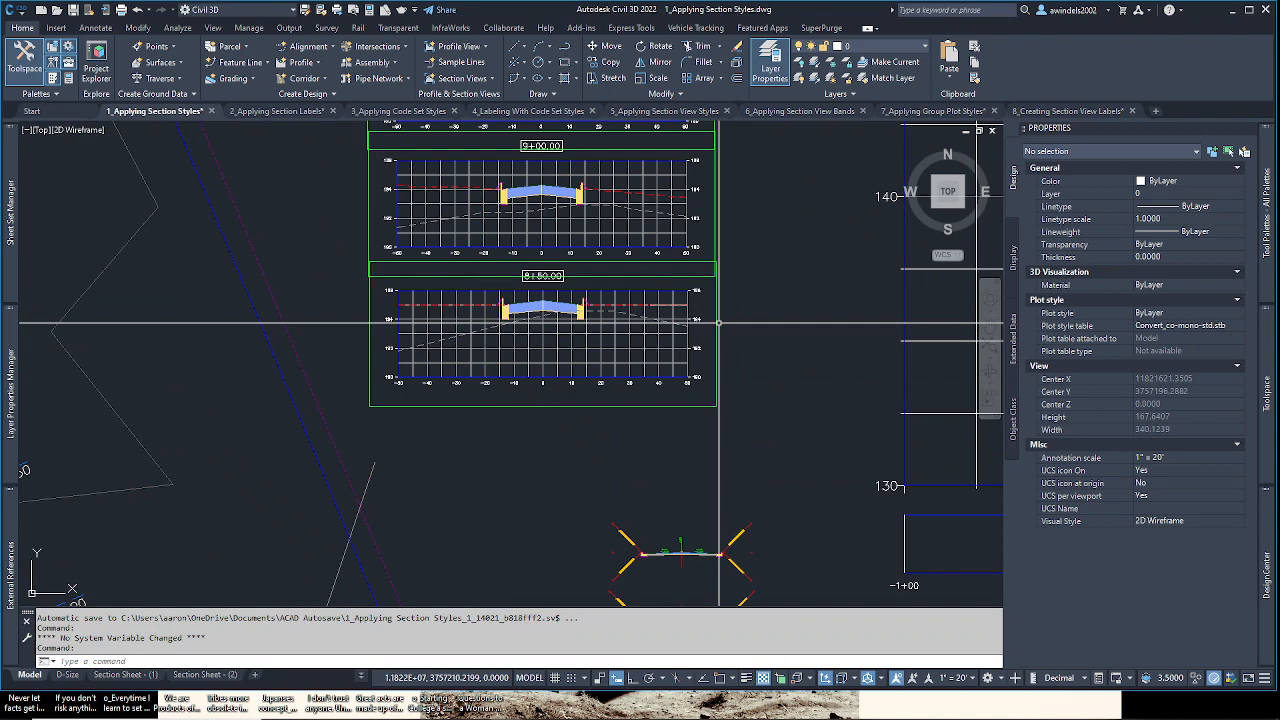
scroll(710, 345, up, 3)
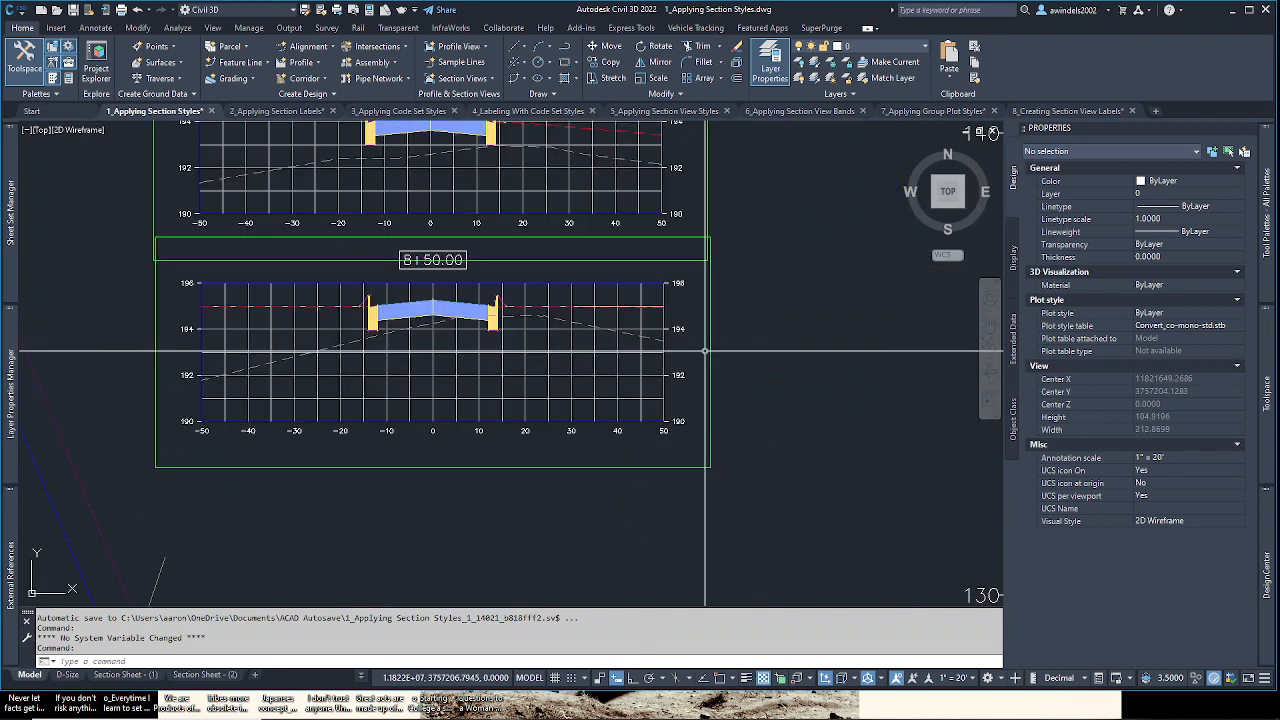
scroll(592, 328, up, 2)
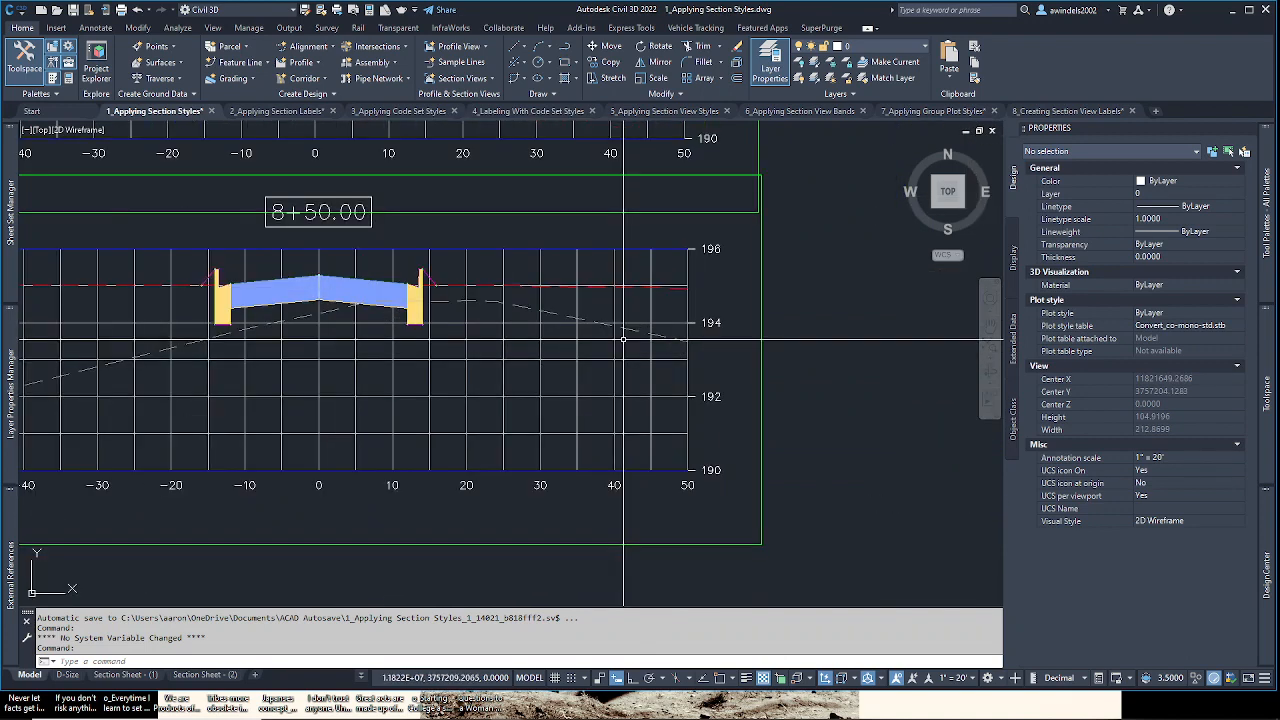
click(575, 309)
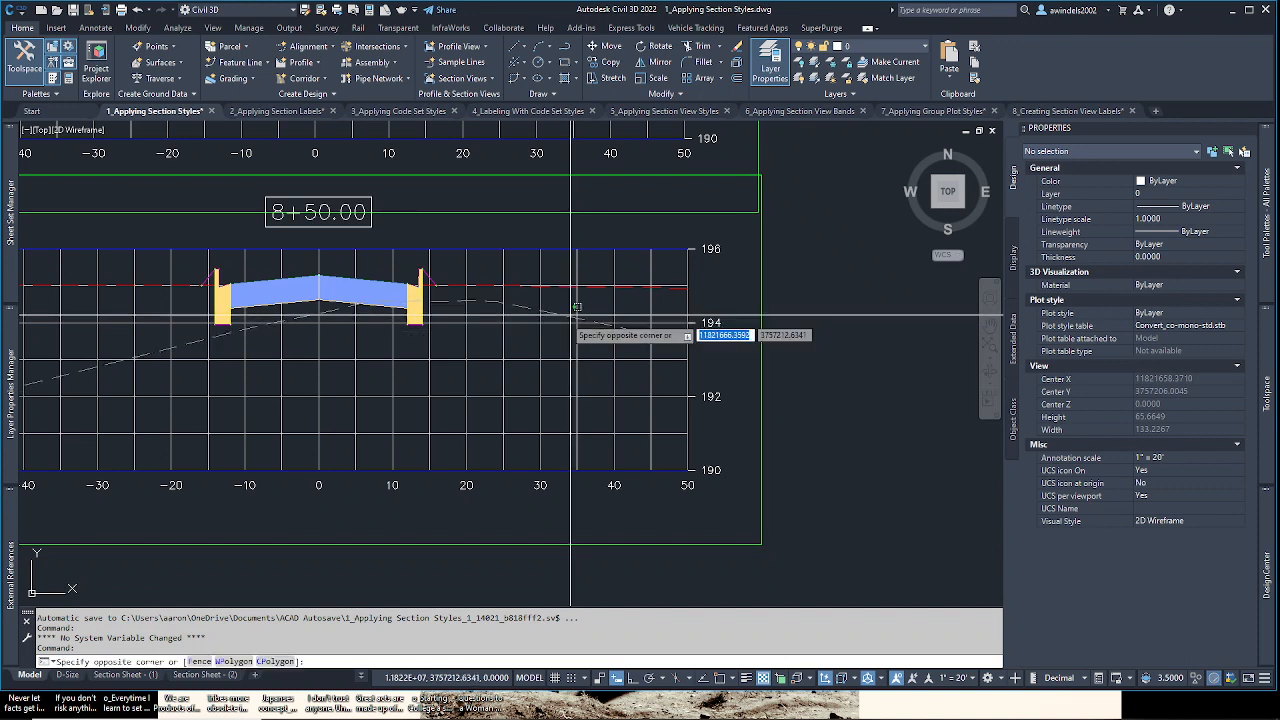
click(553, 318)
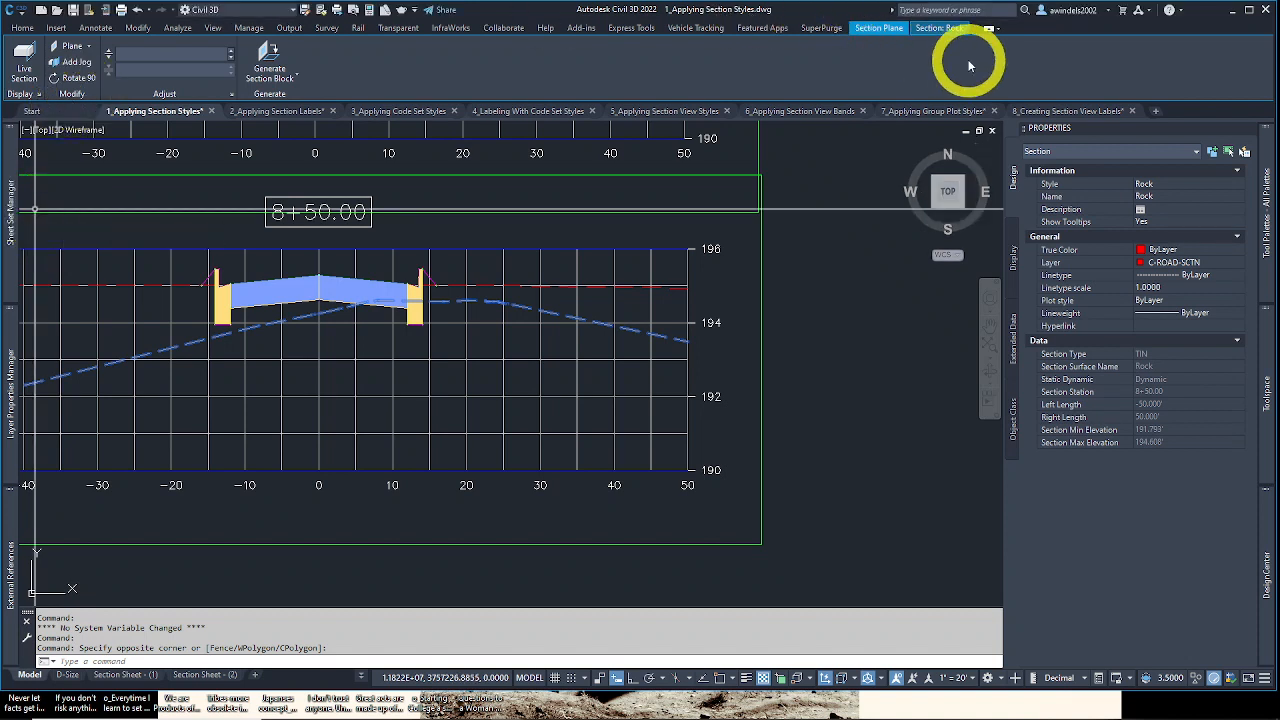
click(945, 28)
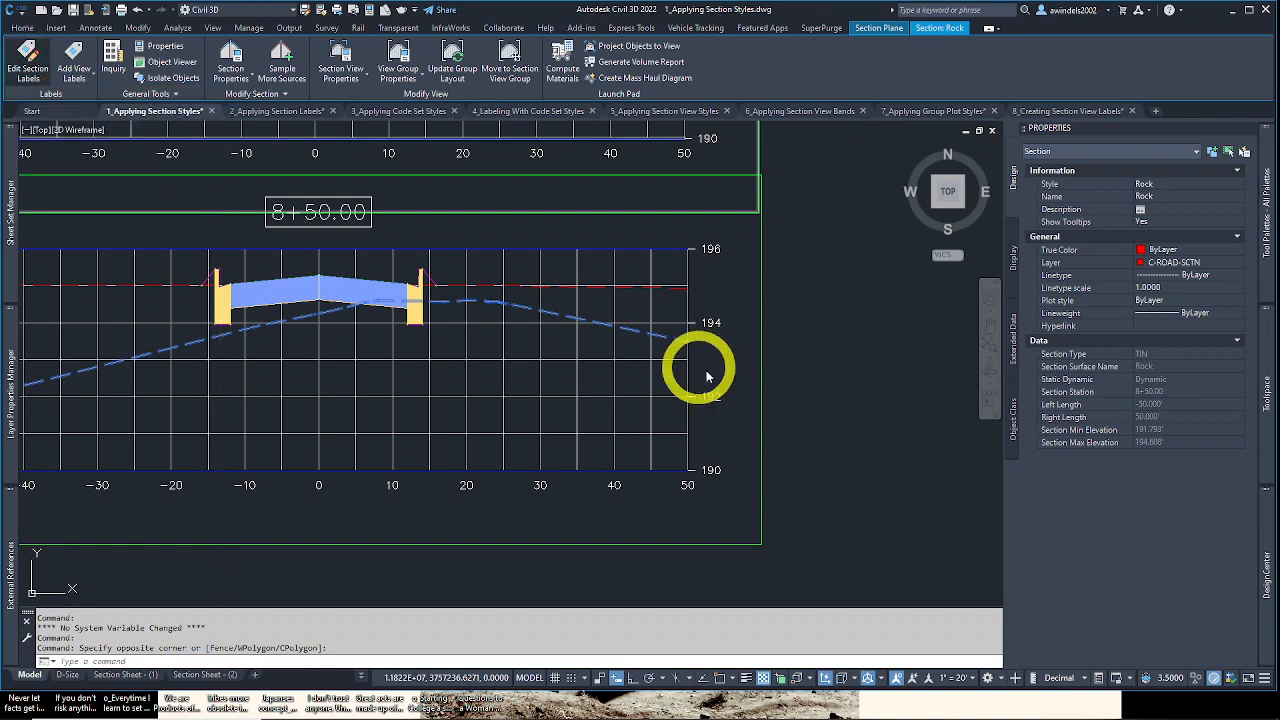
double_click(269, 294)
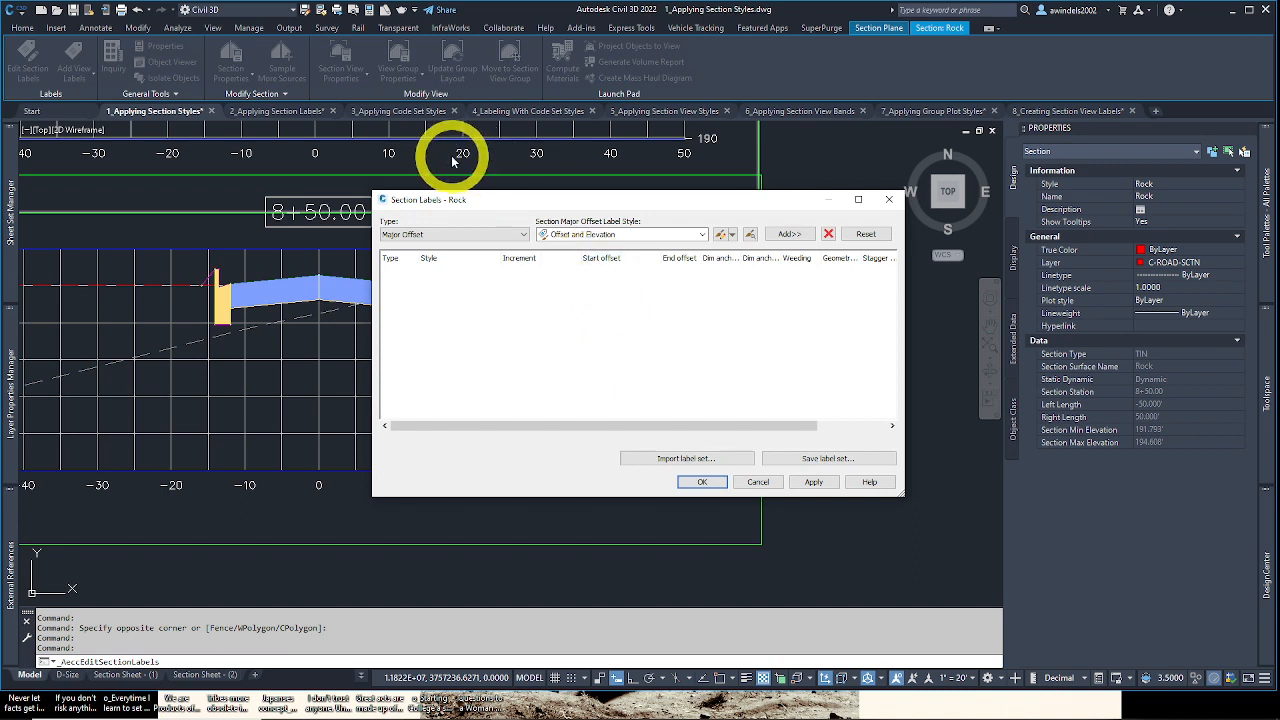
click(477, 236)
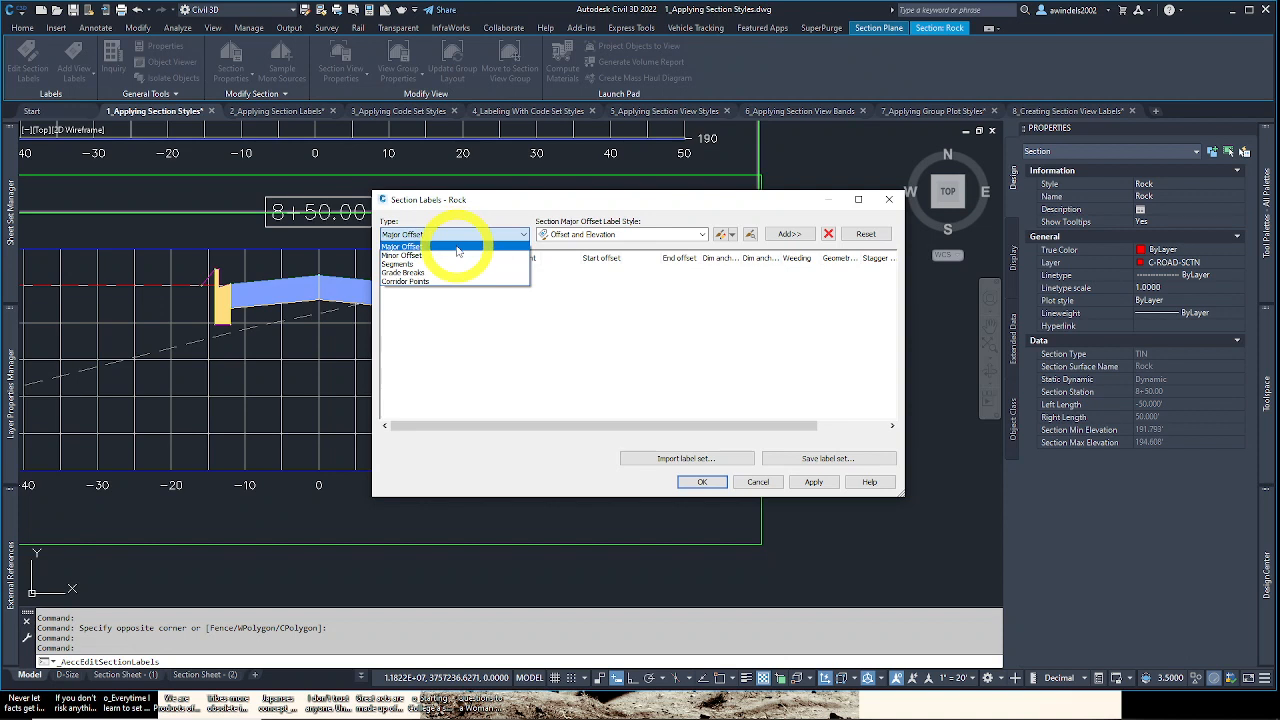
click(420, 272)
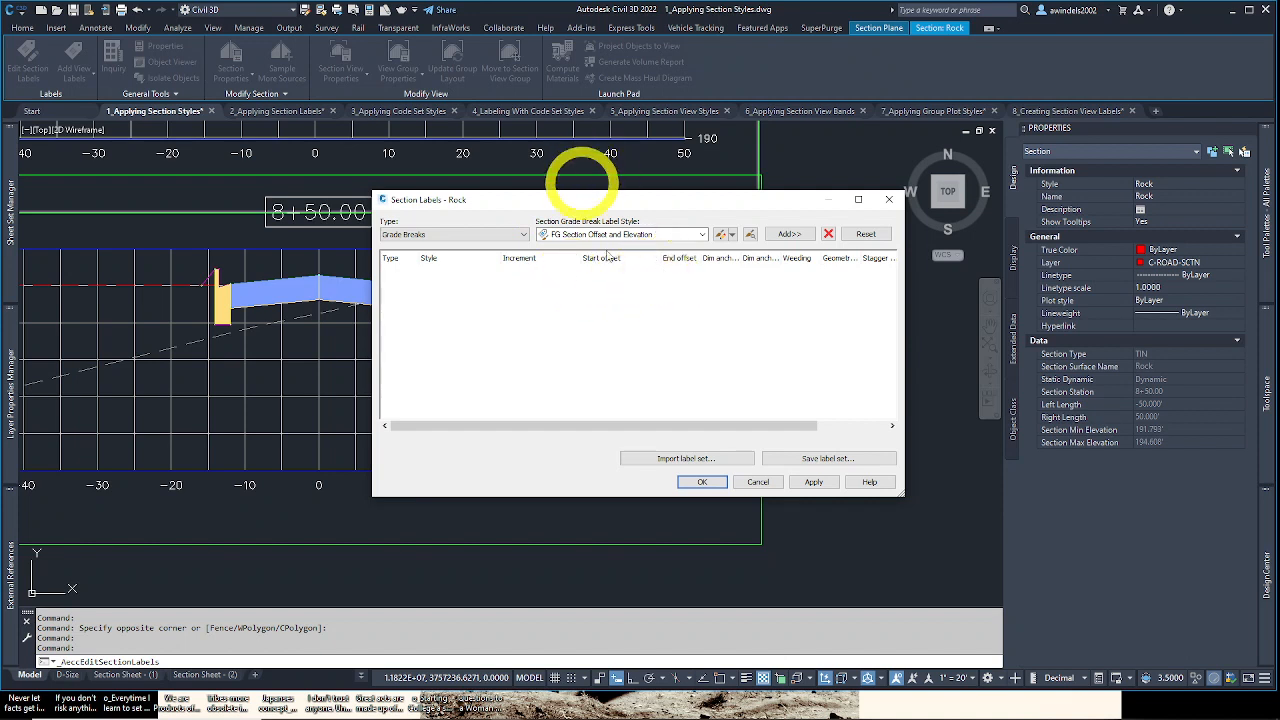
click(600, 234)
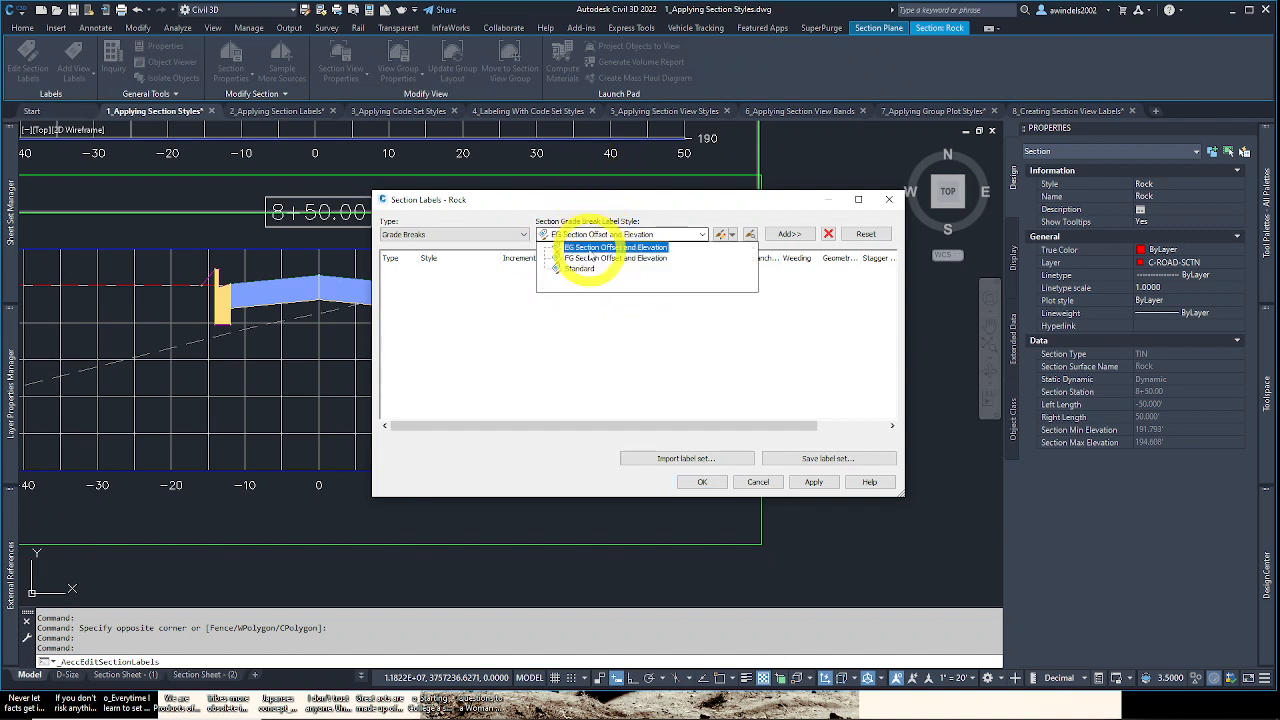
click(590, 258)
click(684, 234)
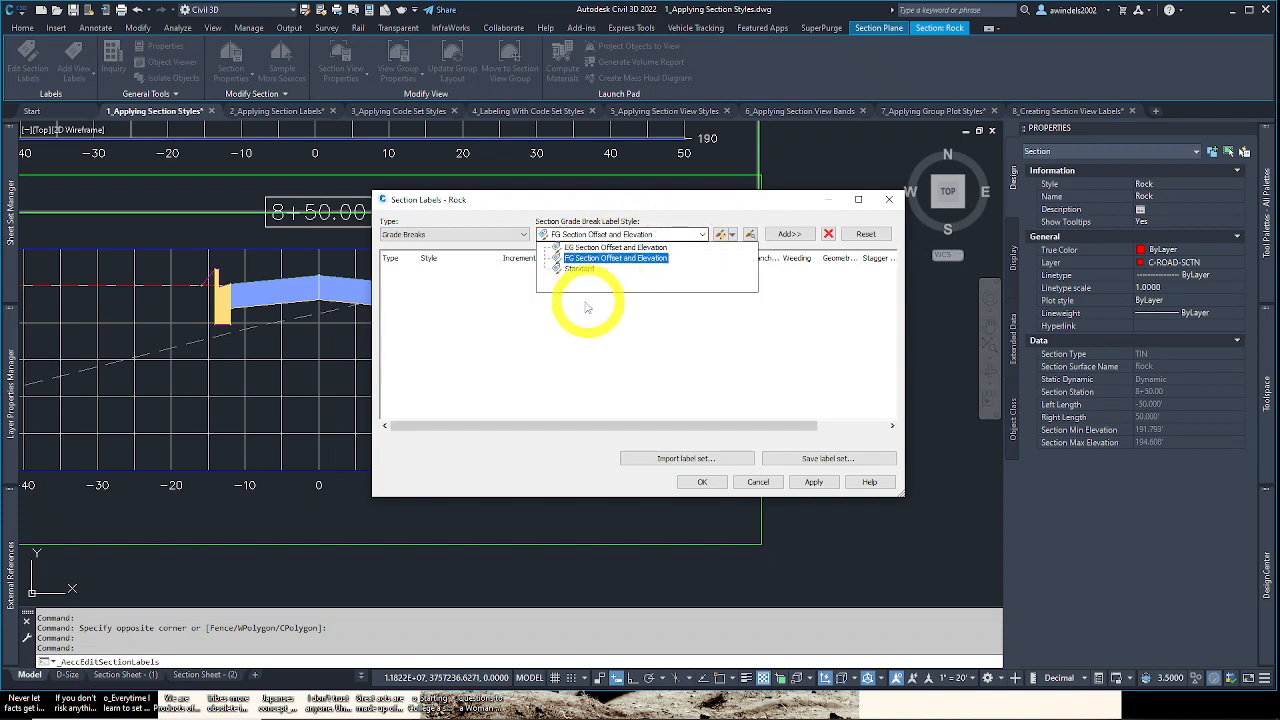
click(584, 269)
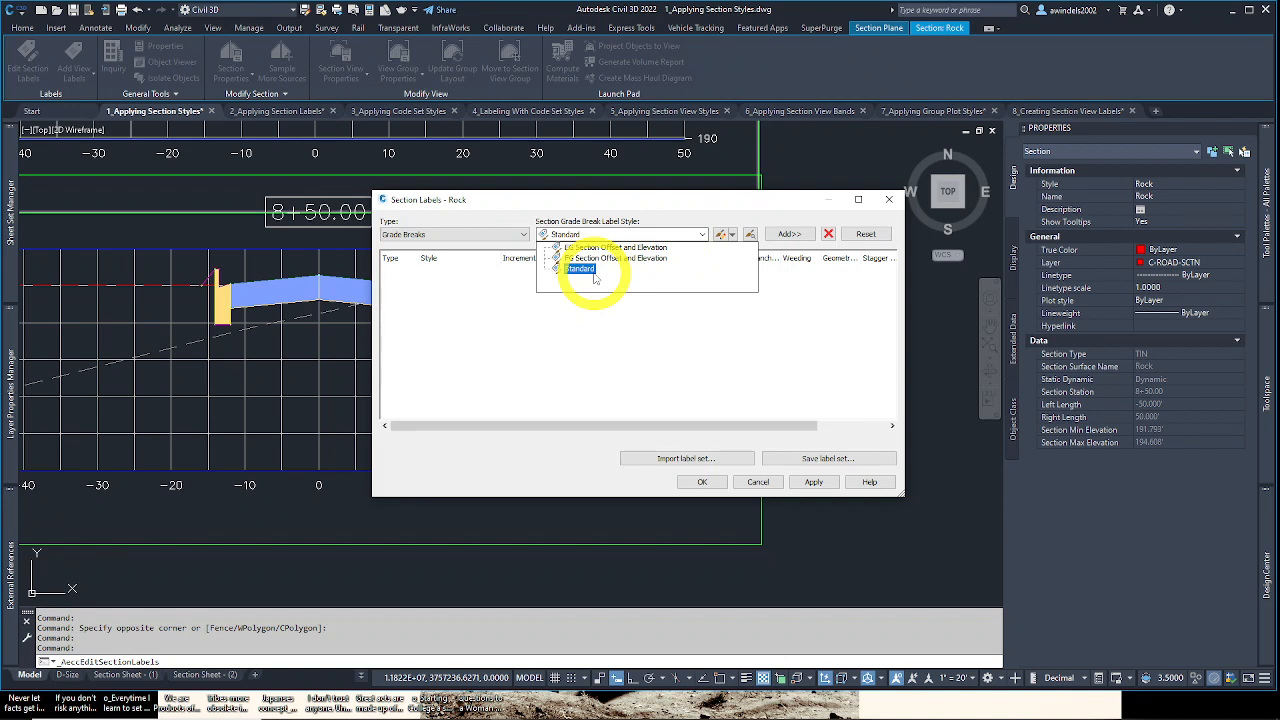
key(Escape)
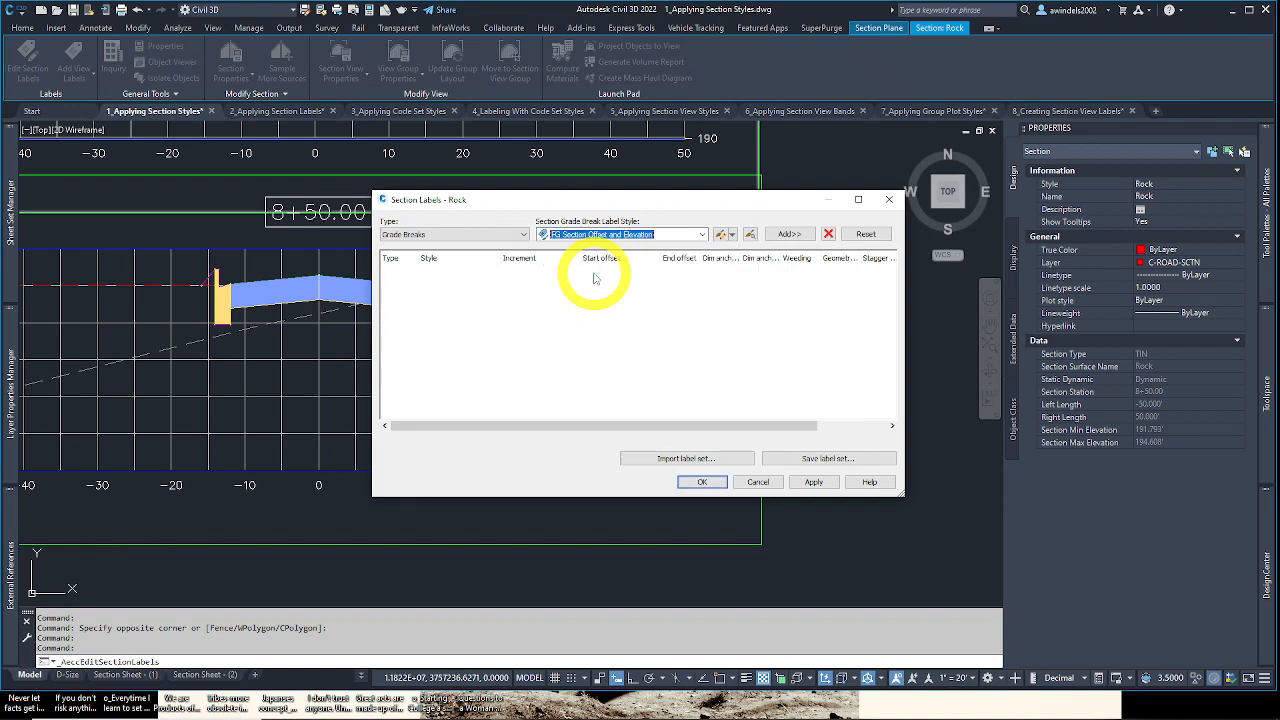
key(Escape)
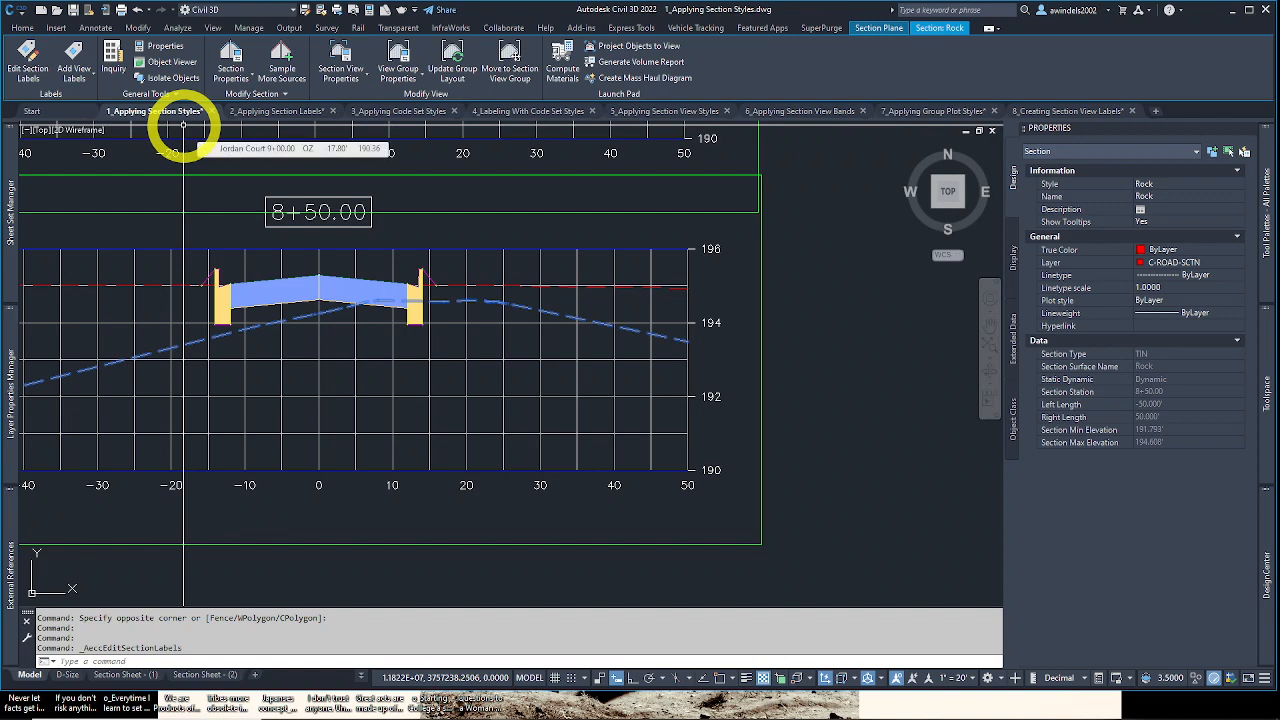
Step: Switch to the 2_Applying Section Labels drawing and open the section labels of the rock section in the 8+50.00 view for editing
click(273, 110)
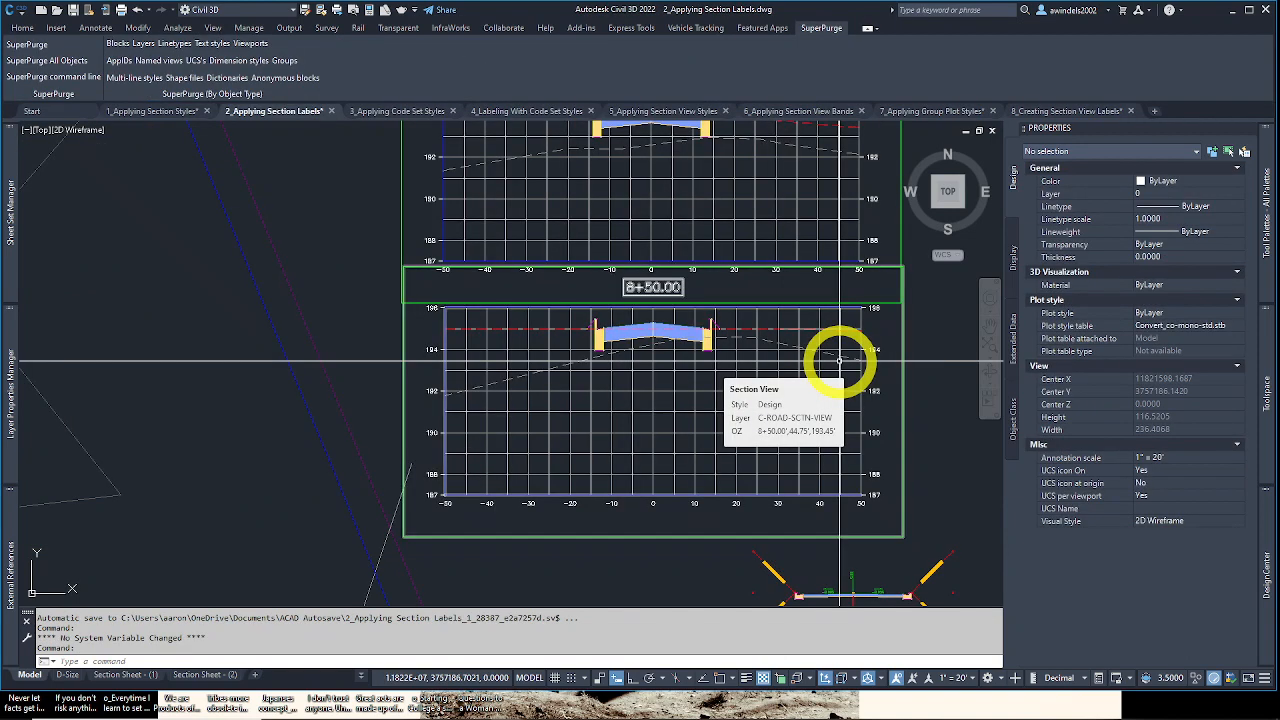
click(778, 343)
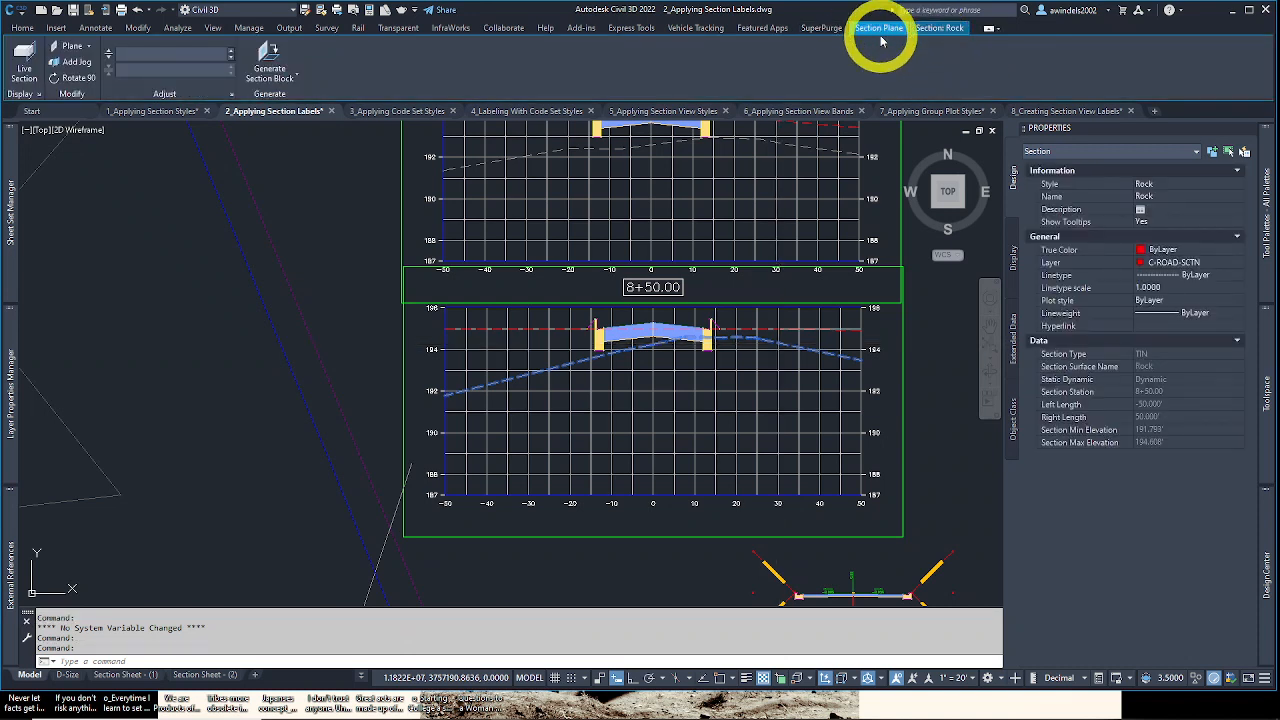
click(930, 29)
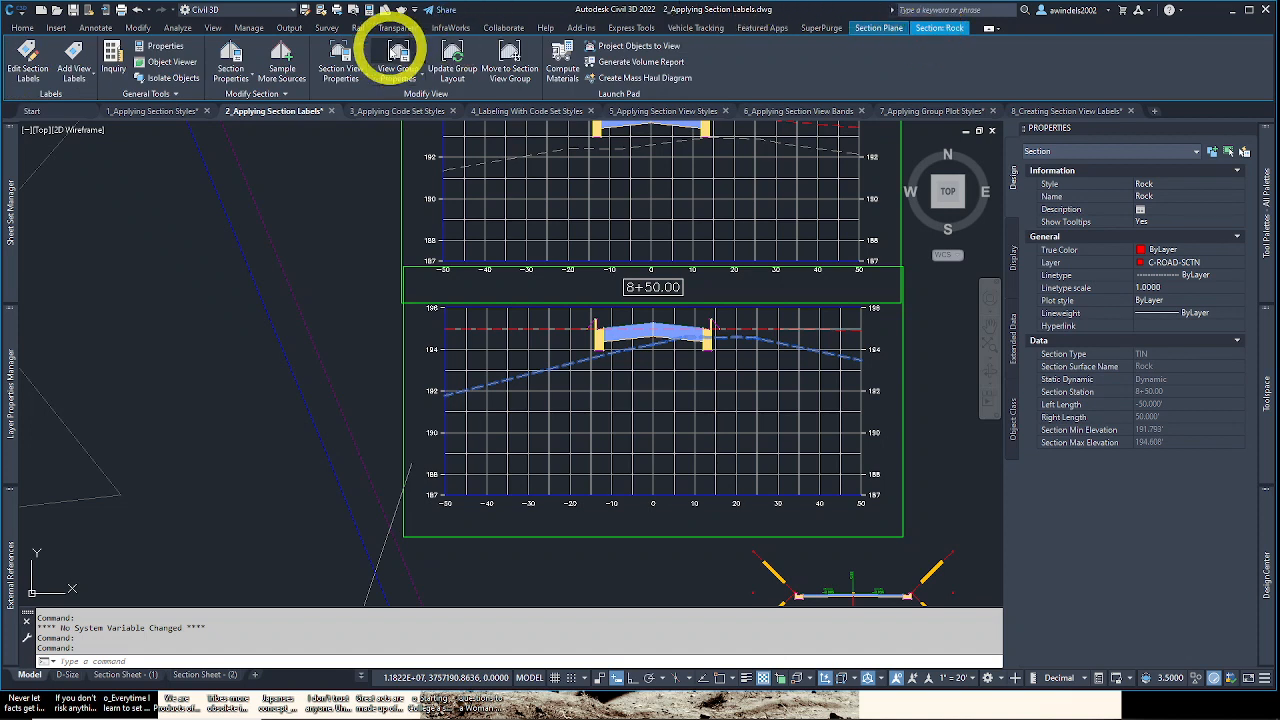
click(25, 63)
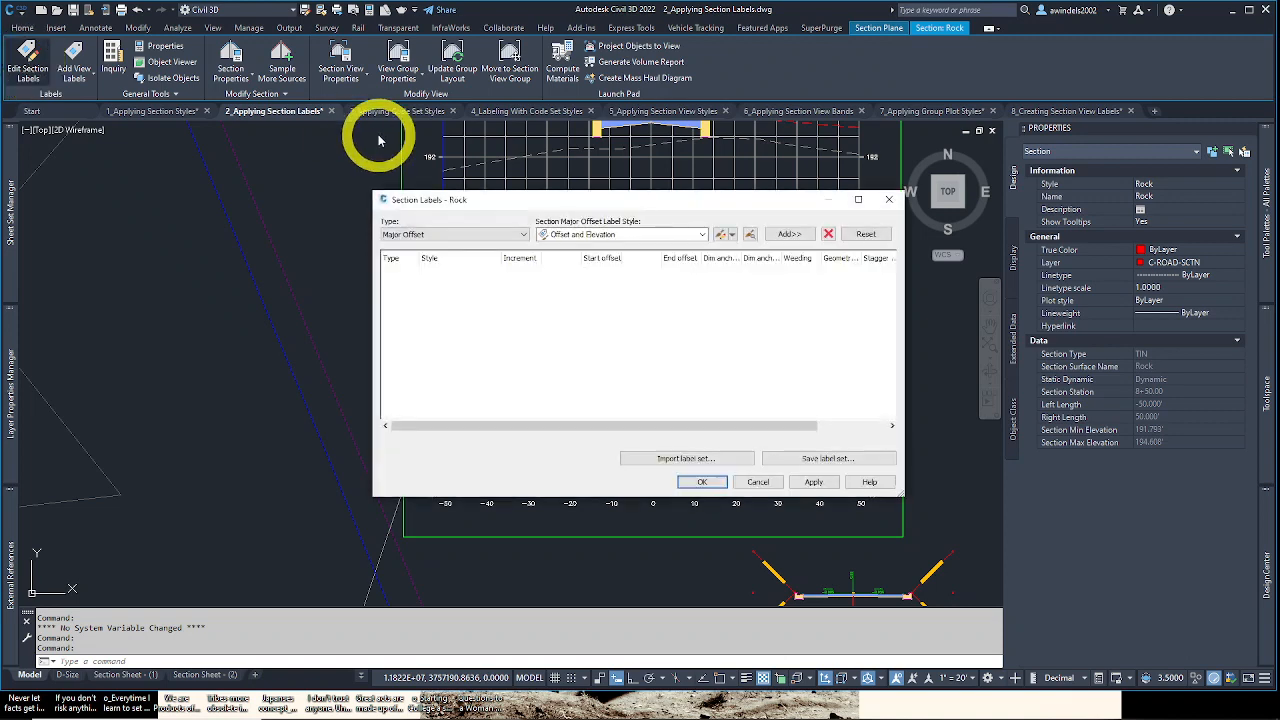
Step: Add a Grade Breaks label with the Rock label style to the rock section's labels
click(482, 234)
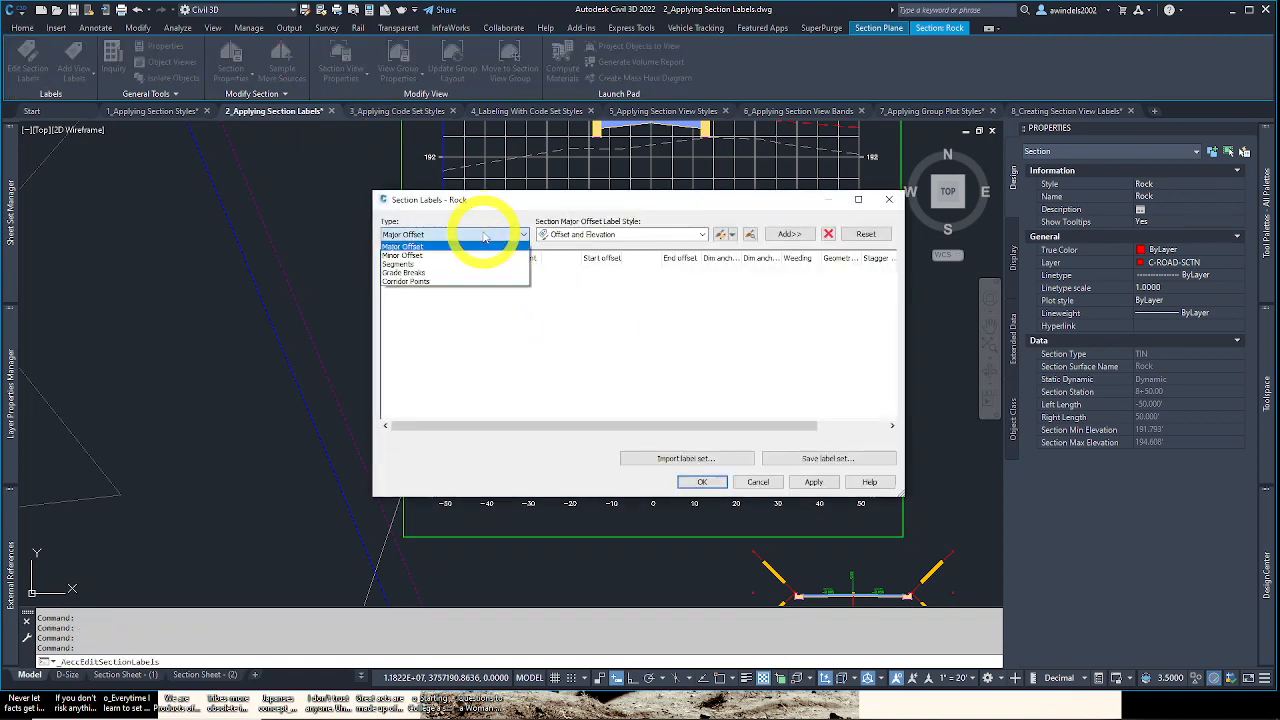
click(486, 273)
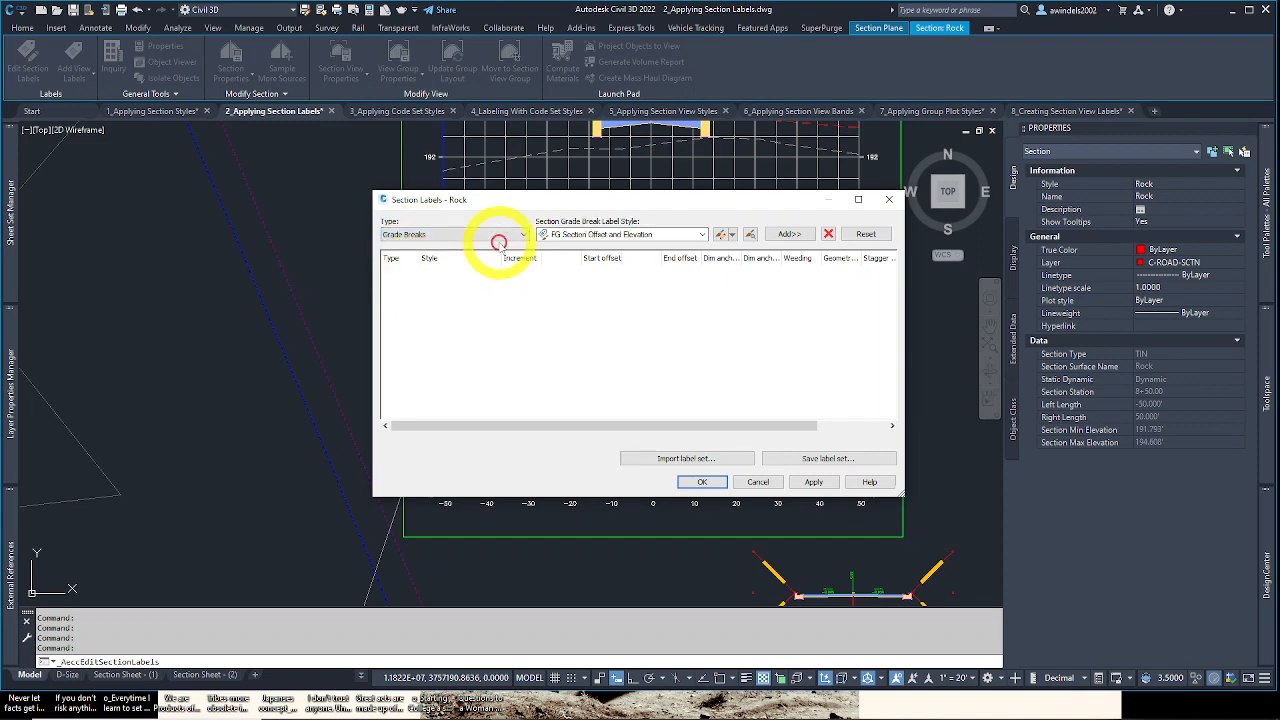
click(586, 236)
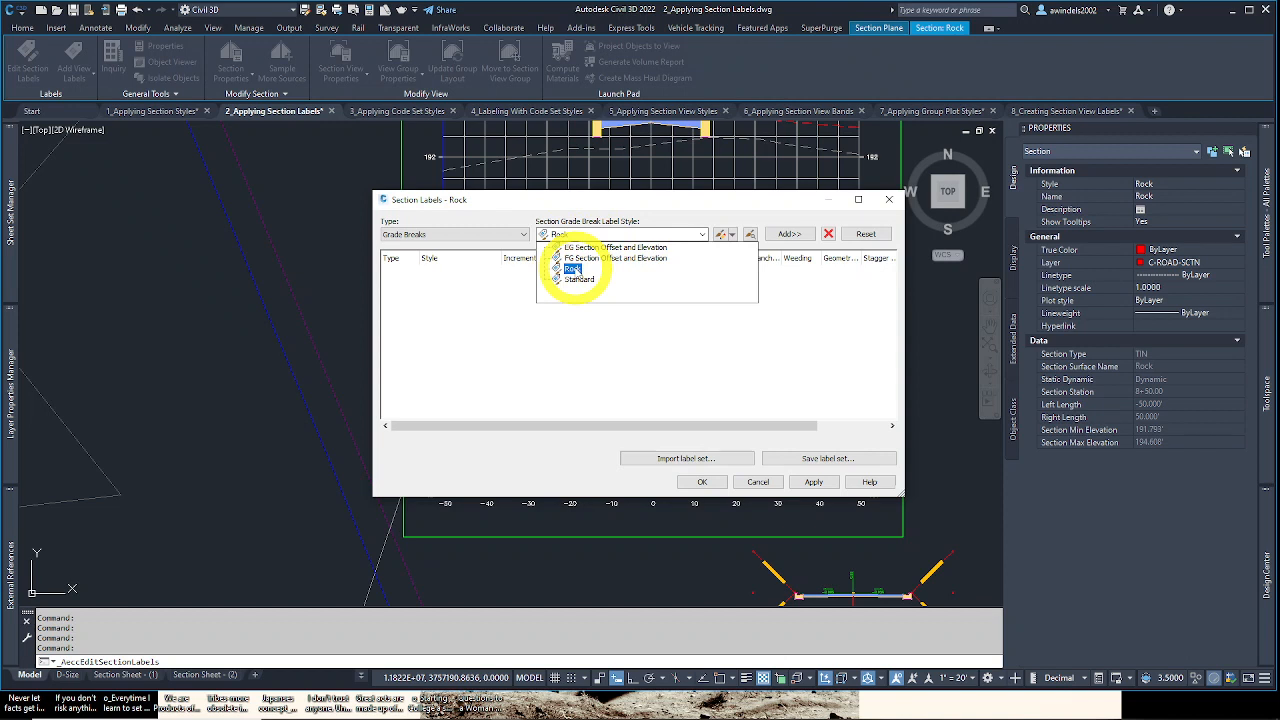
click(573, 270)
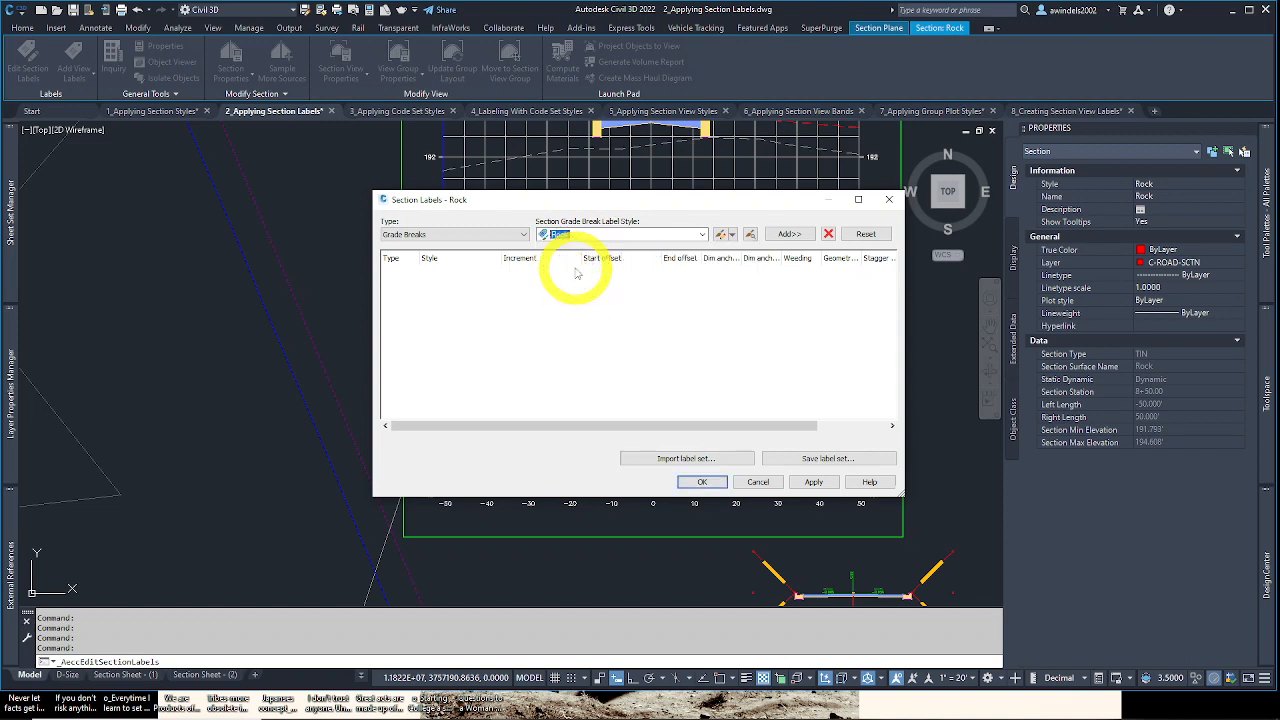
click(790, 235)
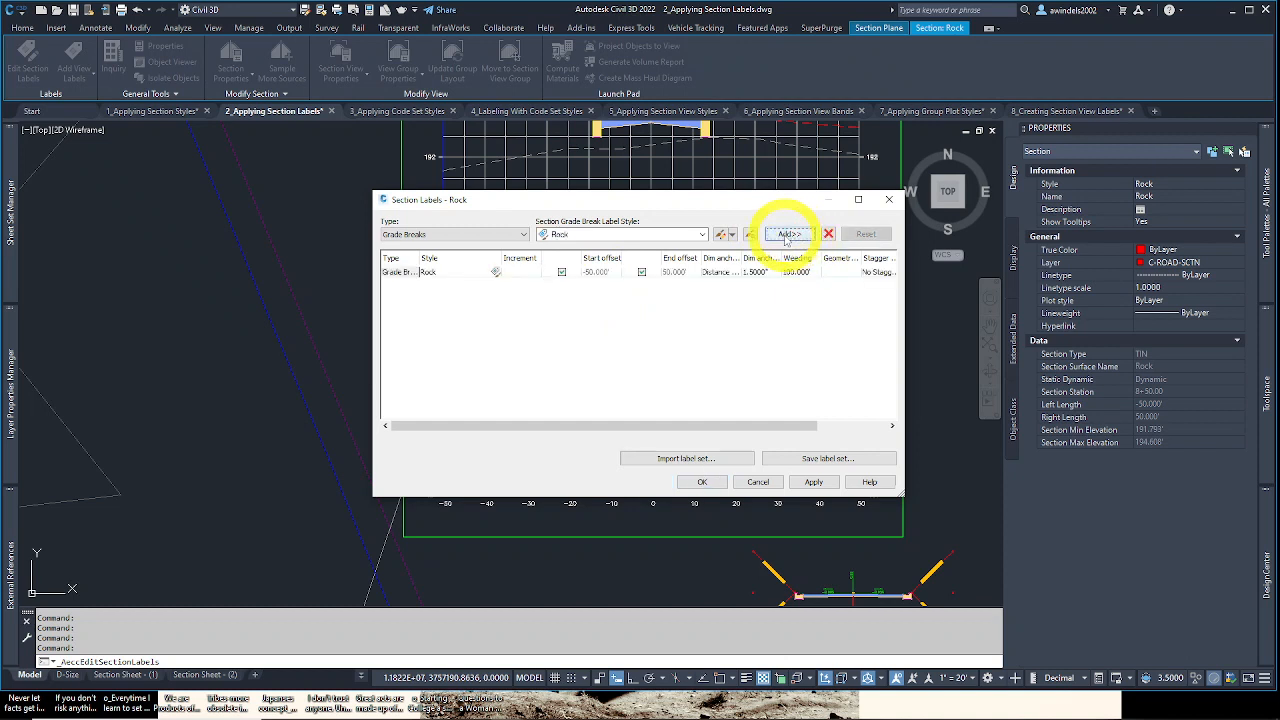
Step: Enlarge the section labels dialog and its columns, and set the grade break label's dimension anchor option to Graph view bottom
click(412, 272)
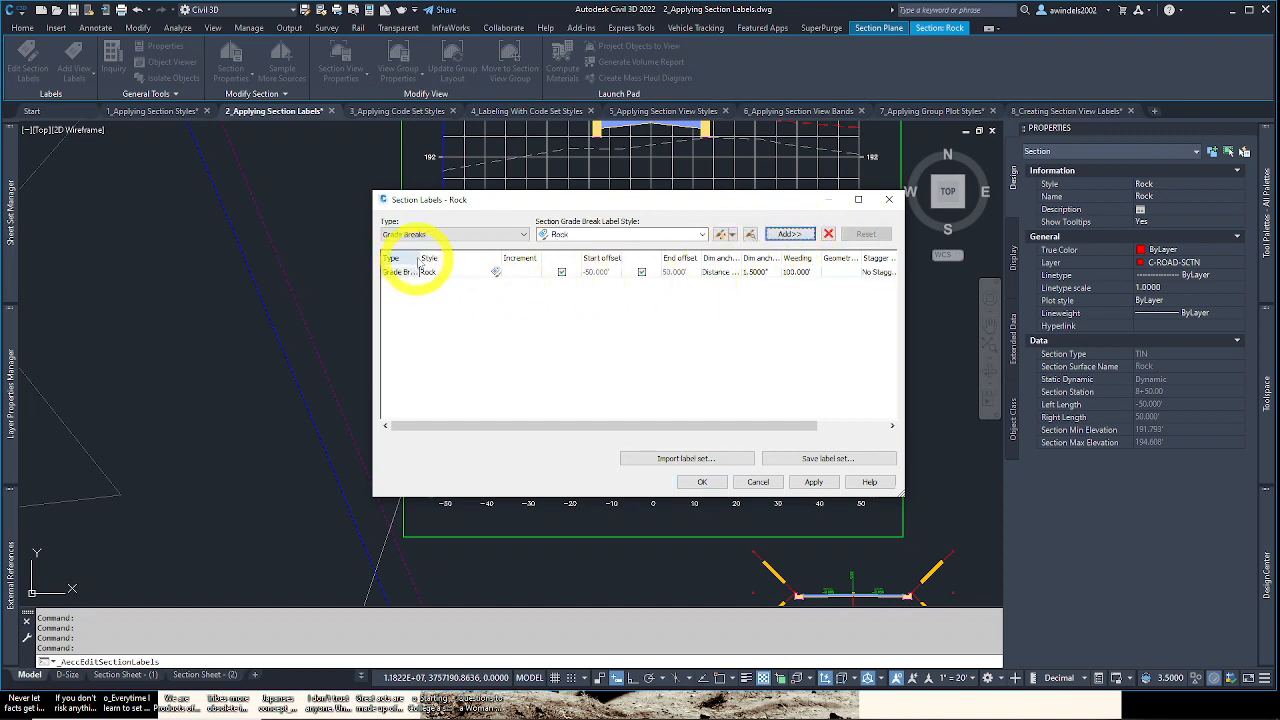
mouse_move(419, 258)
mouse_down()
mouse_move(451, 258)
mouse_move(425, 251)
mouse_up()
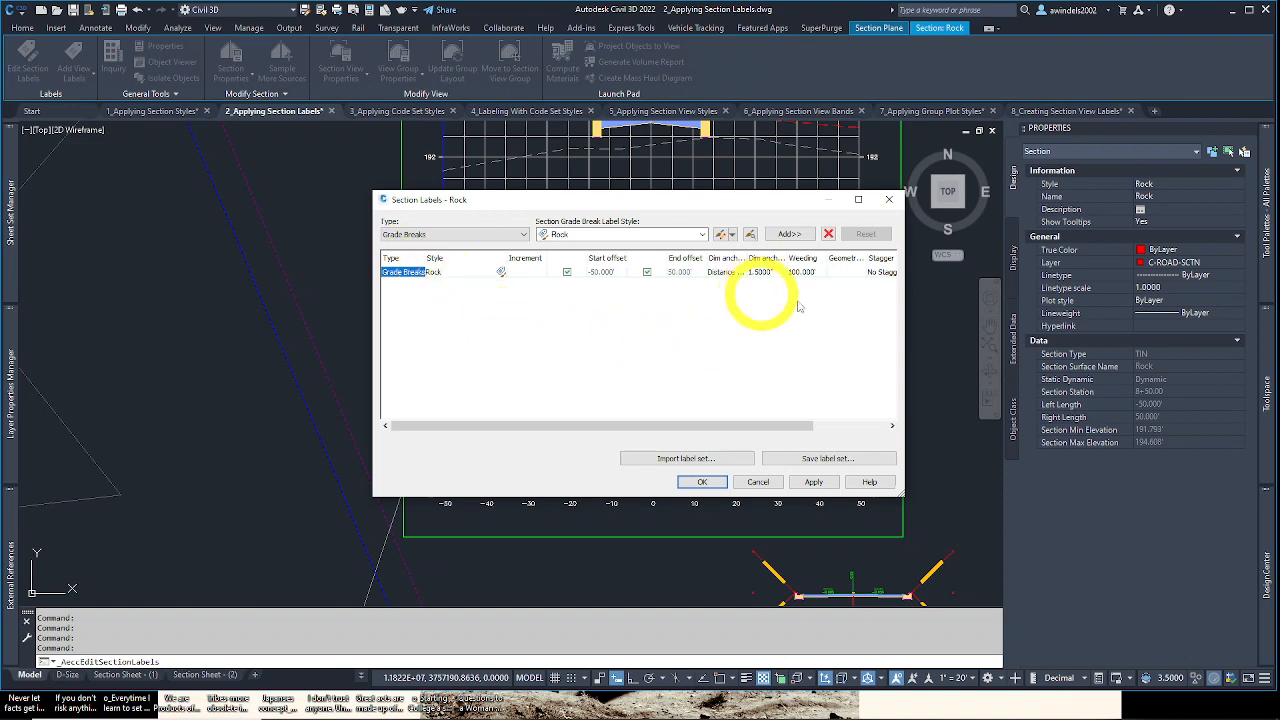
drag(799, 267, 871, 270)
drag(900, 492, 1112, 522)
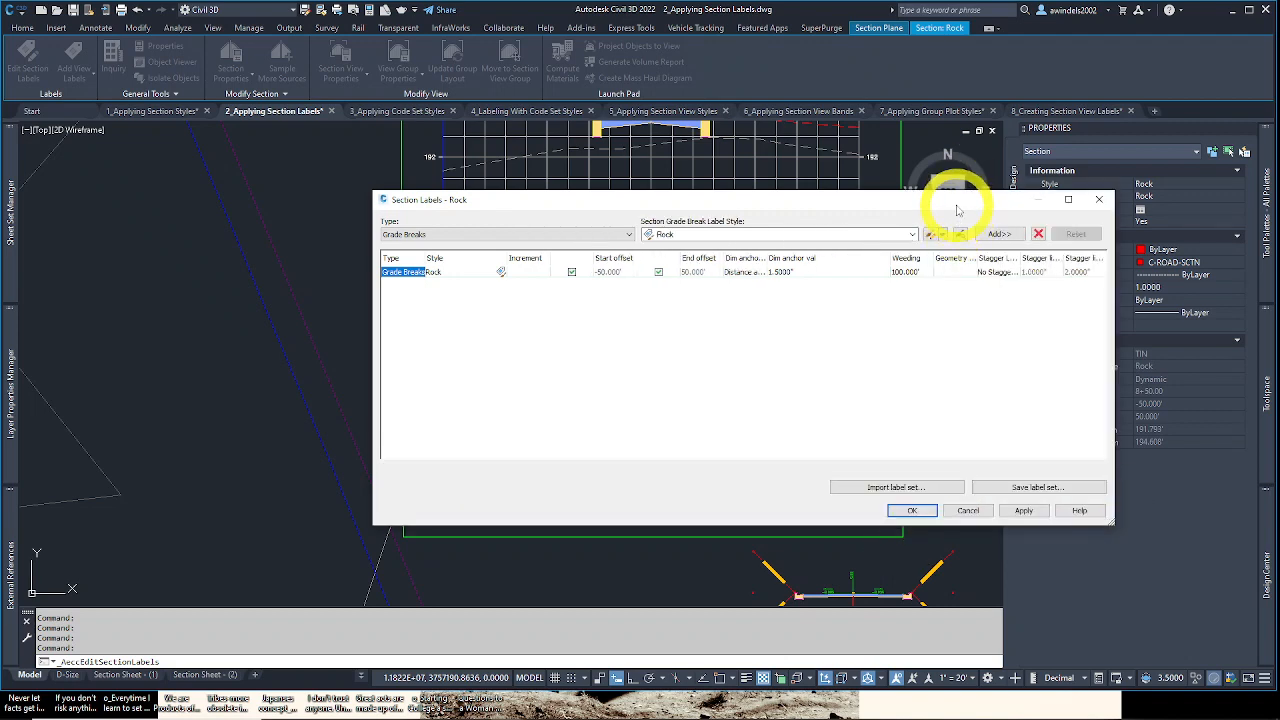
drag(955, 201, 793, 204)
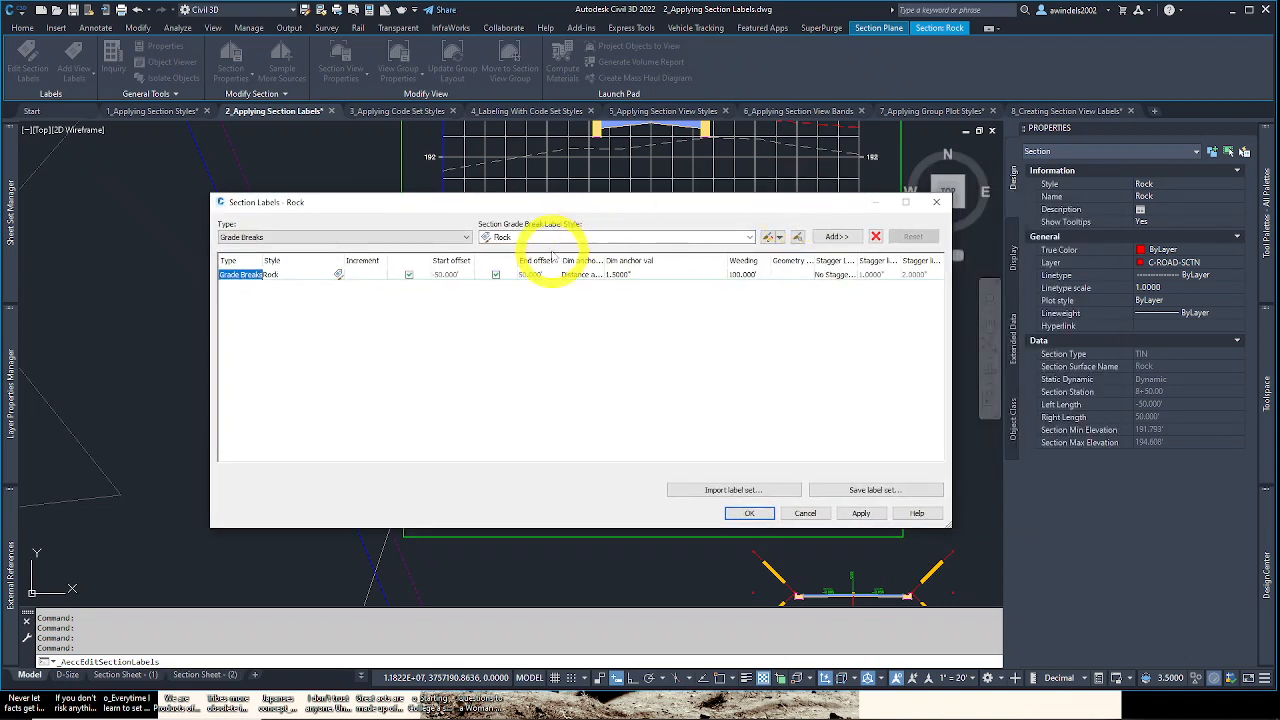
drag(603, 262, 634, 261)
click(617, 273)
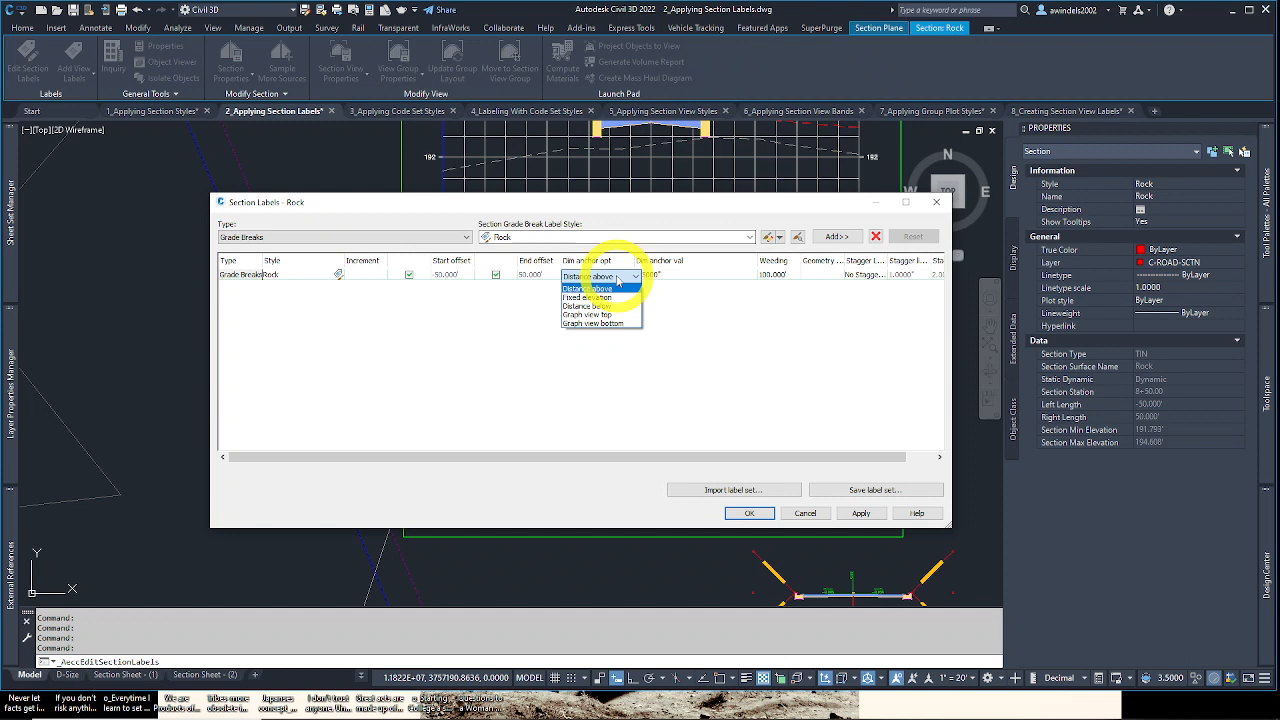
click(610, 326)
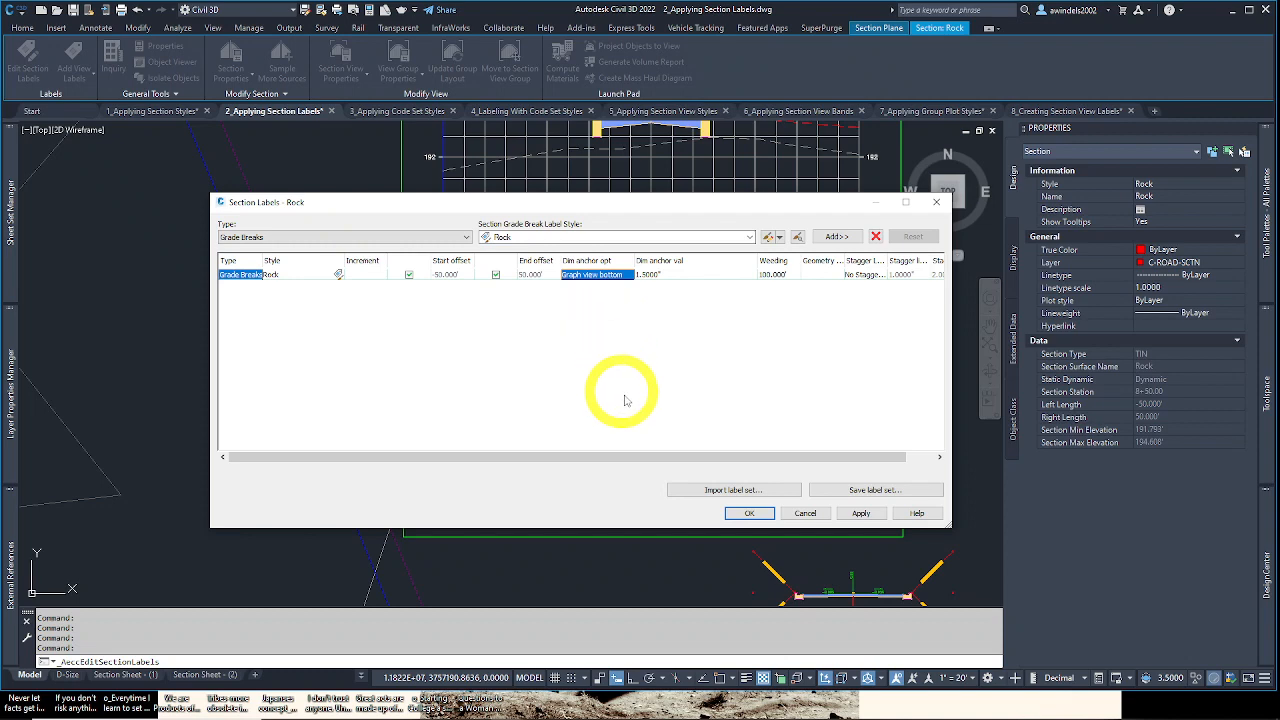
Step: Apply the edited grade break labels to the rock section in the 8+50.00 view
click(749, 514)
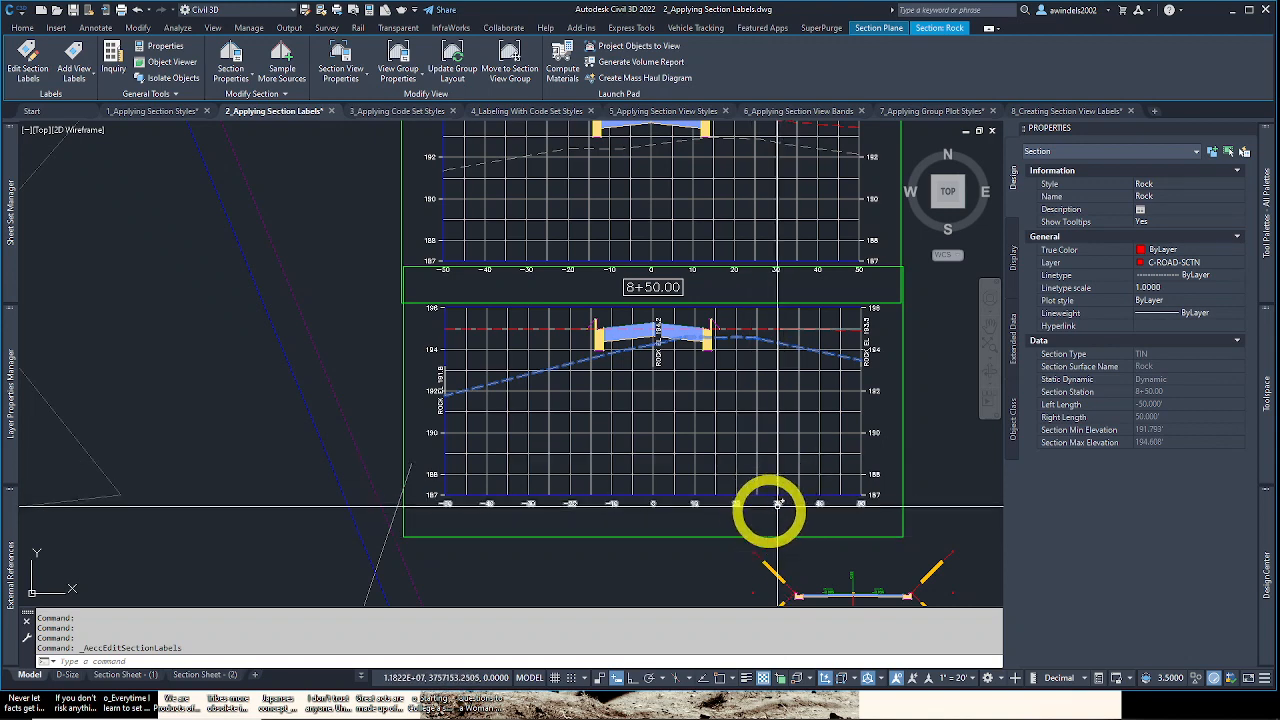
scroll(637, 522, up, 3)
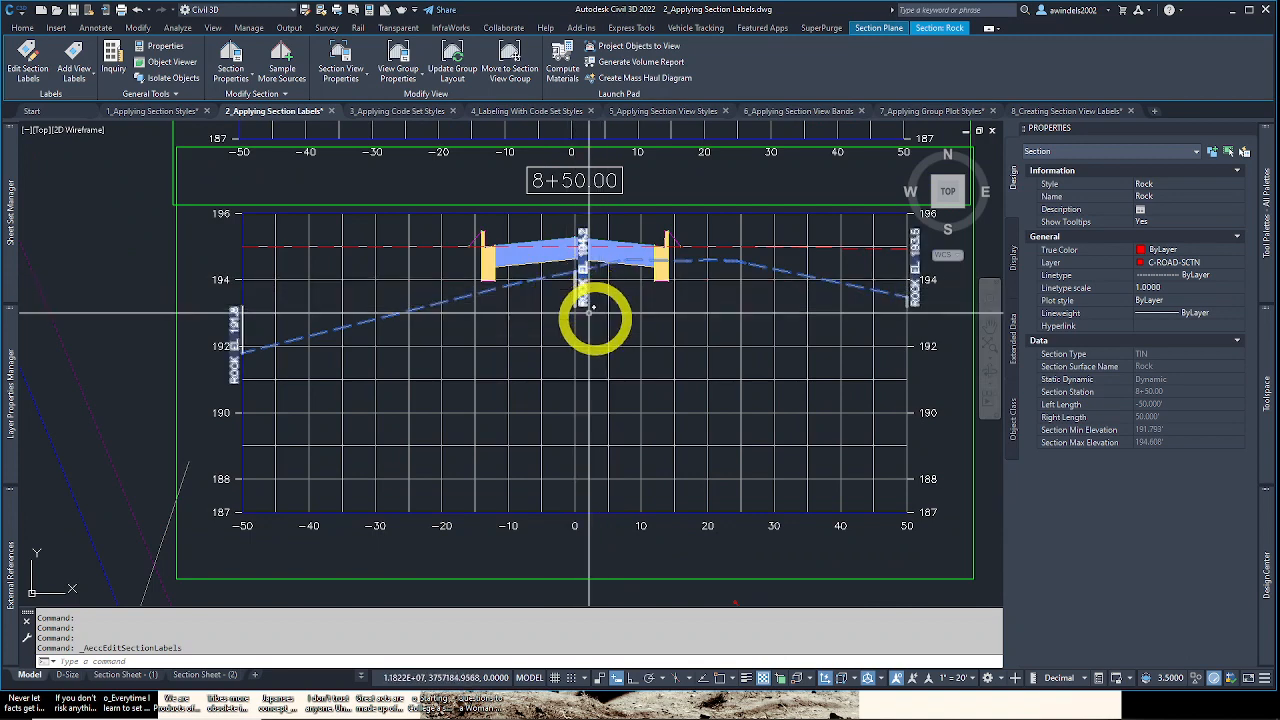
middle_drag(677, 334, 627, 393)
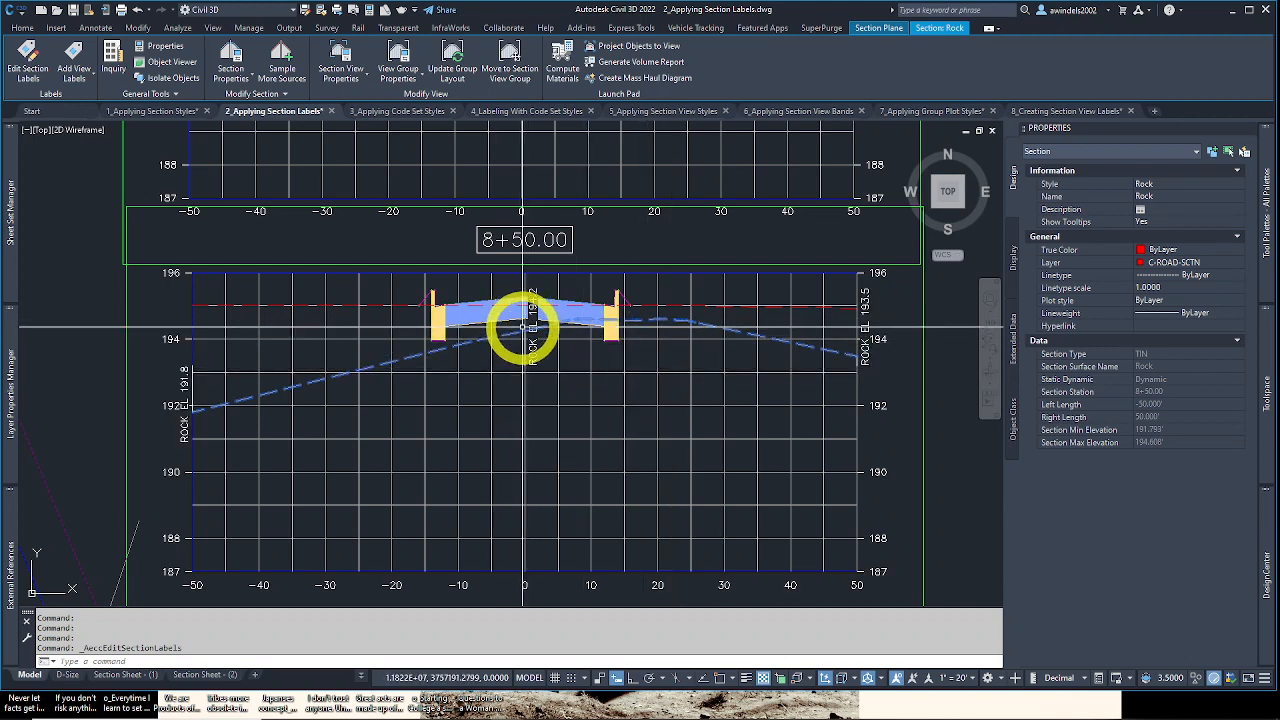
Step: Select the rock grade break label group in the 8+50.00 view, inspect its properties, and clear the selection
click(530, 327)
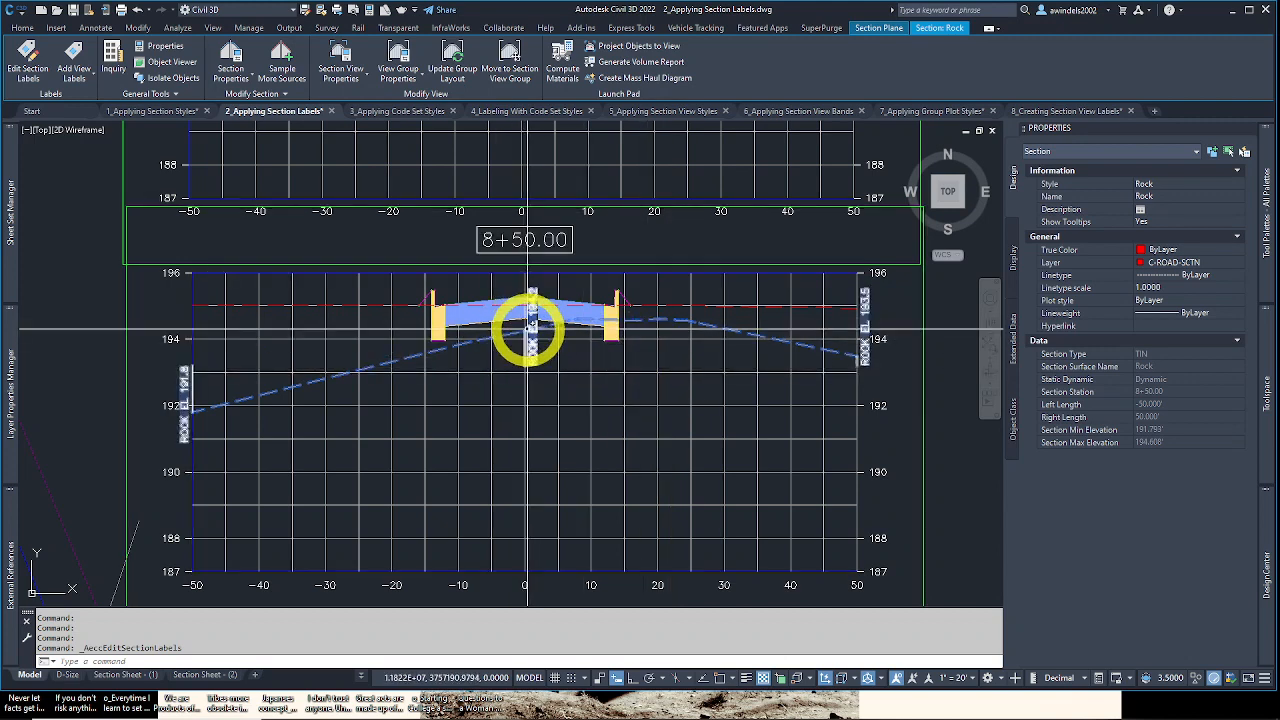
key(Escape)
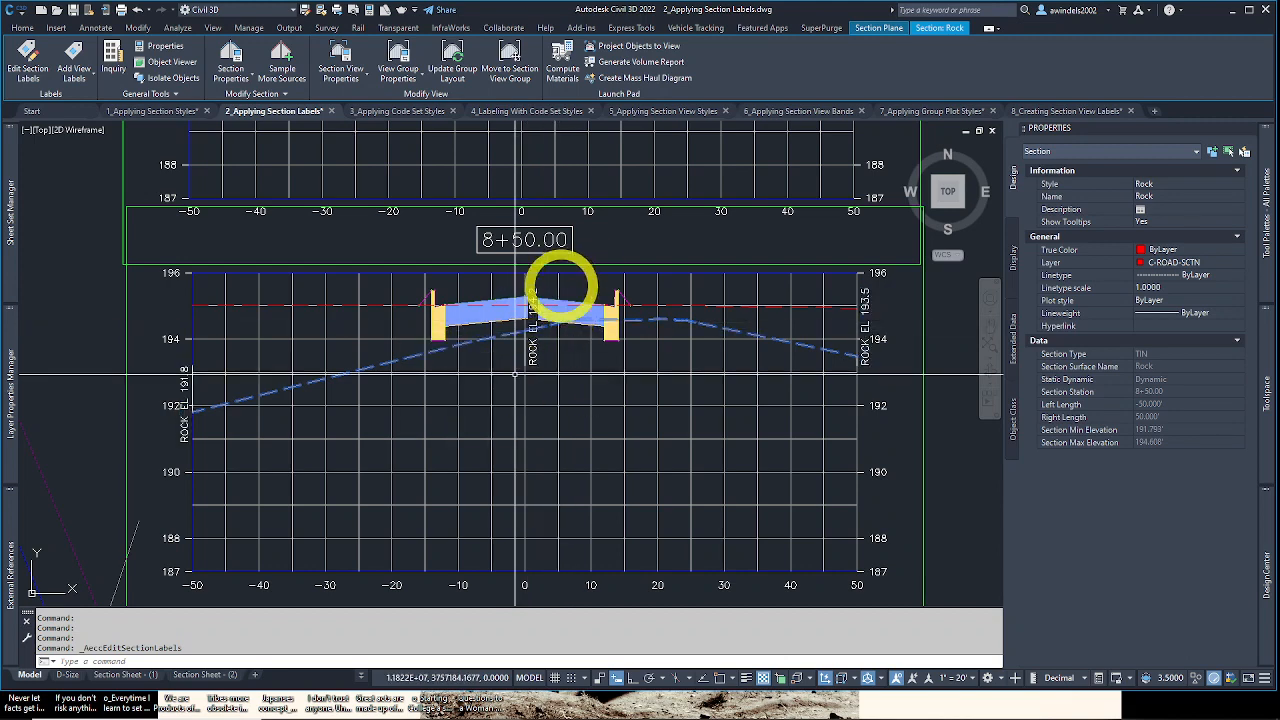
click(530, 308)
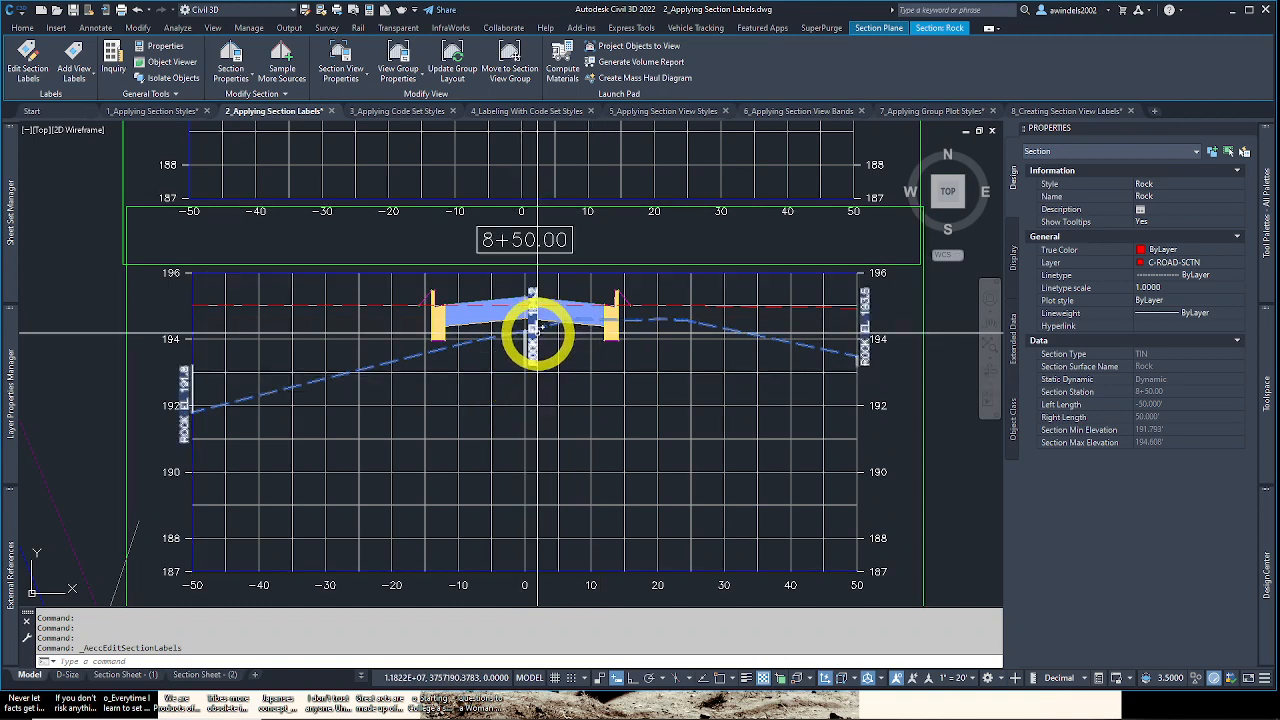
click(538, 325)
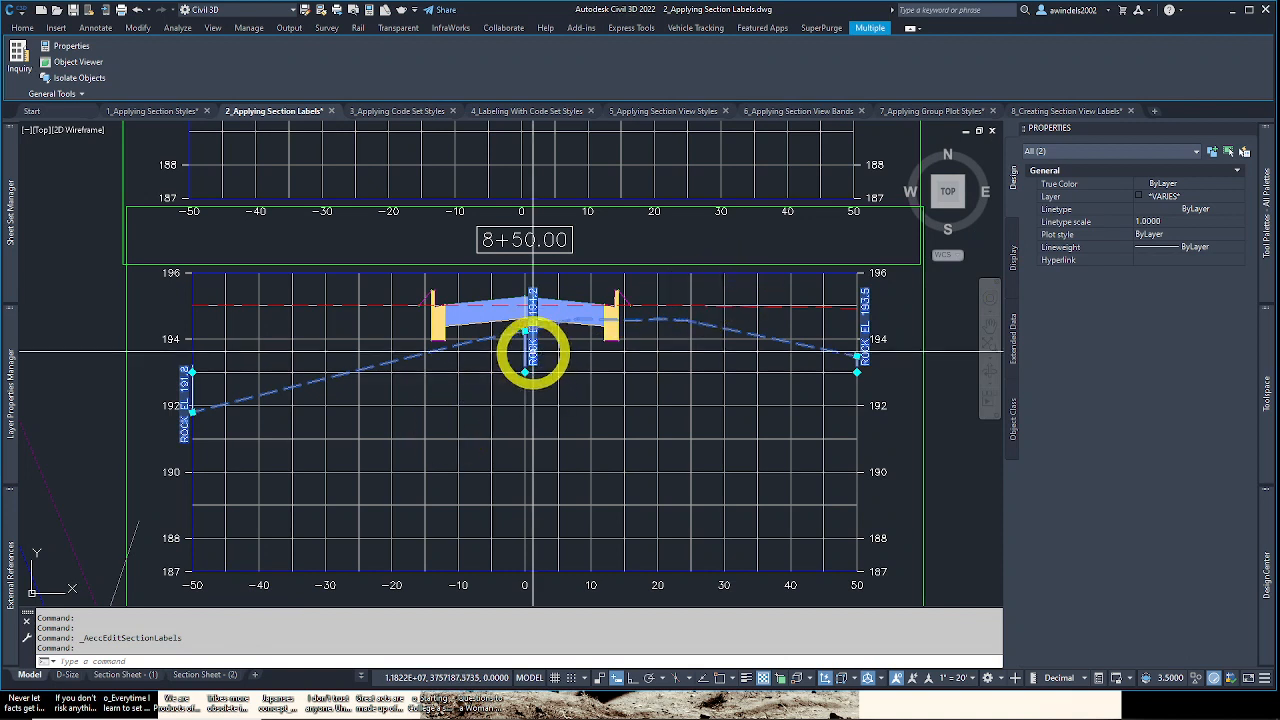
key(Escape)
key(Escape)
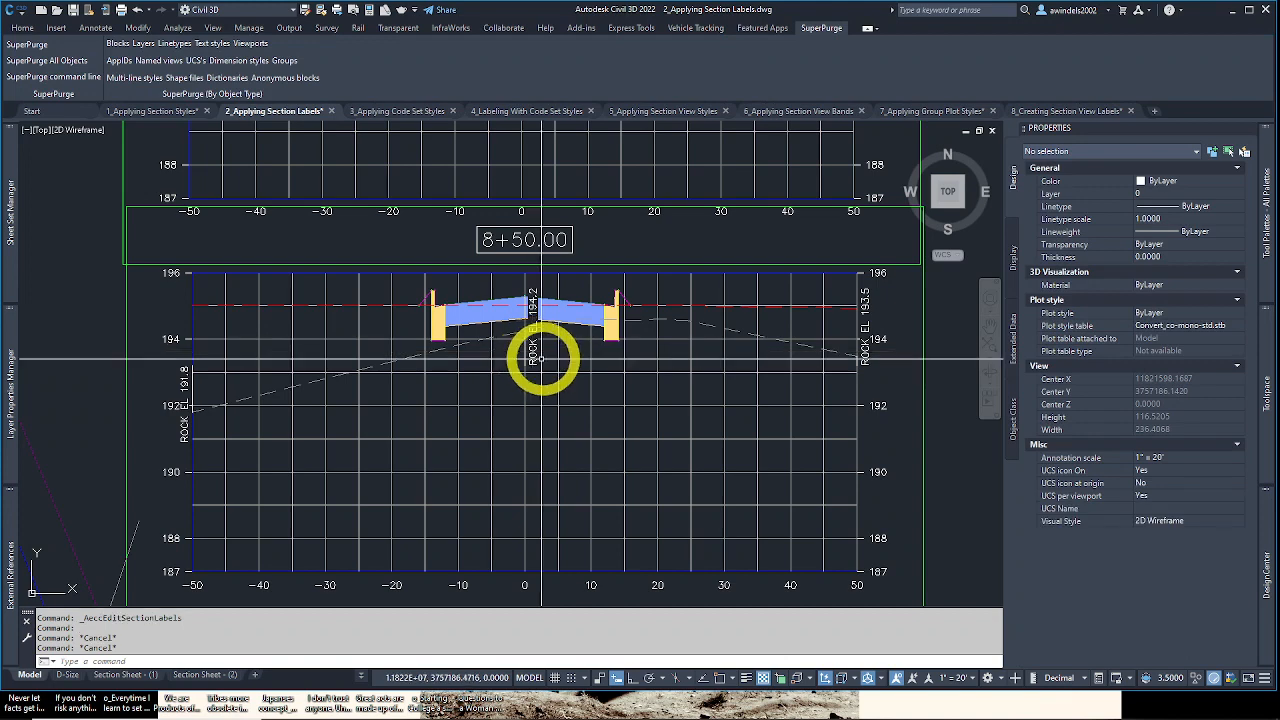
click(537, 350)
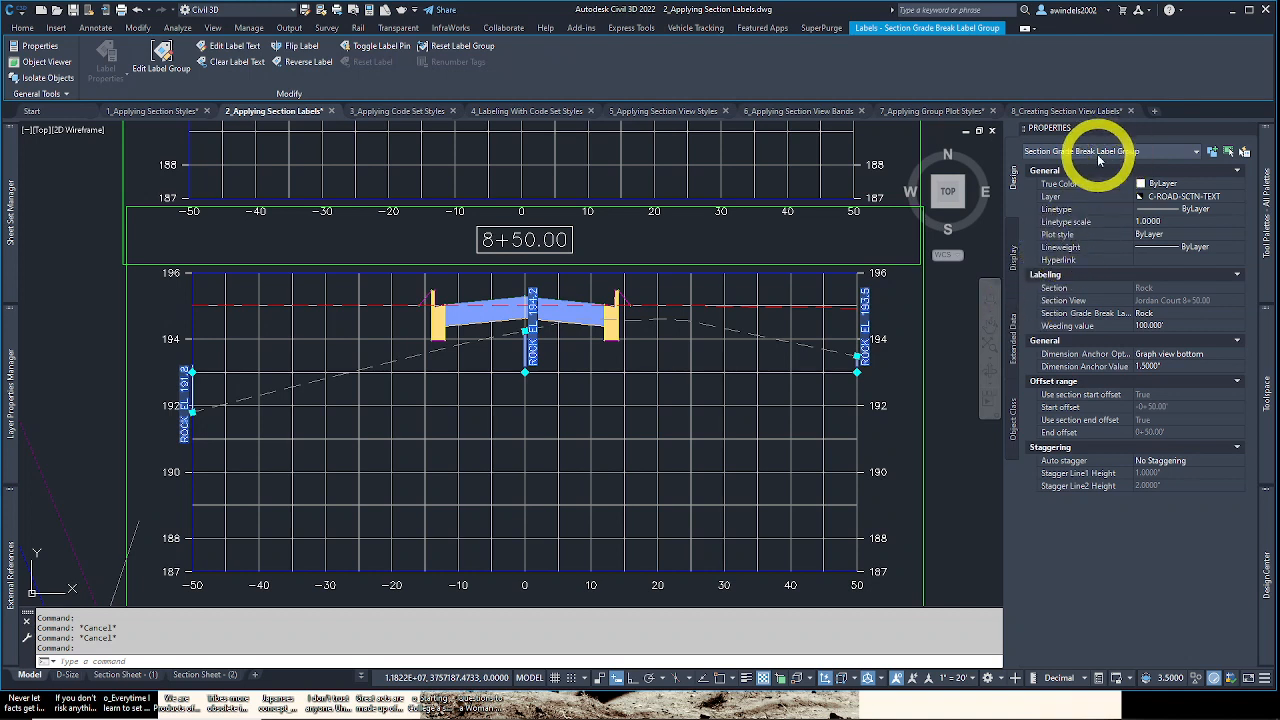
key(Escape)
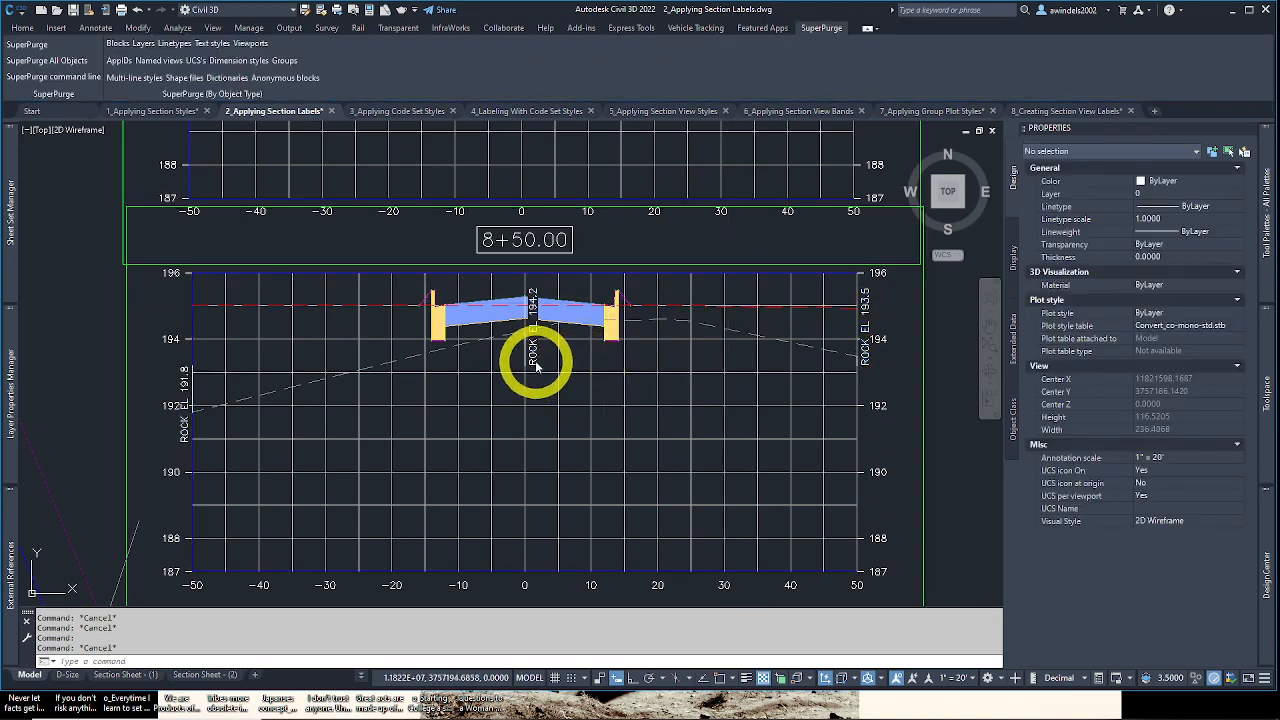
Step: Try to move only the rock grade break label at the centerline of the 8+50.00 view away from its position
click(533, 358)
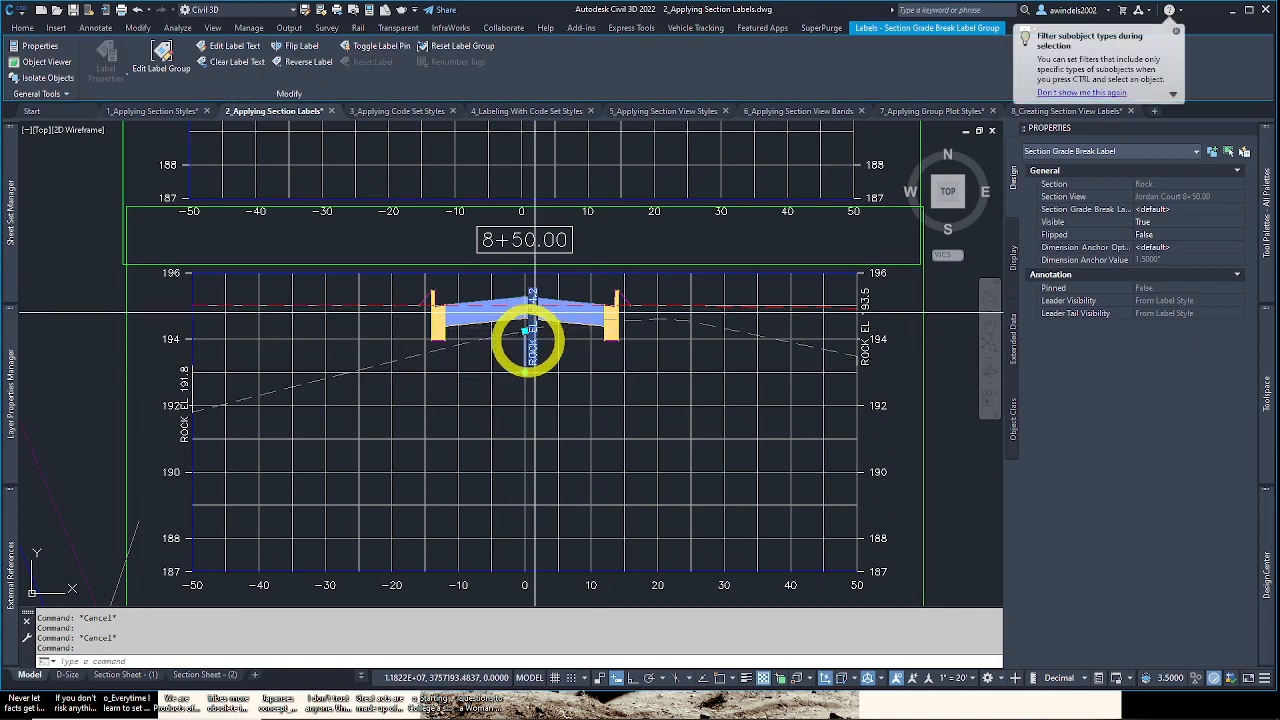
click(526, 334)
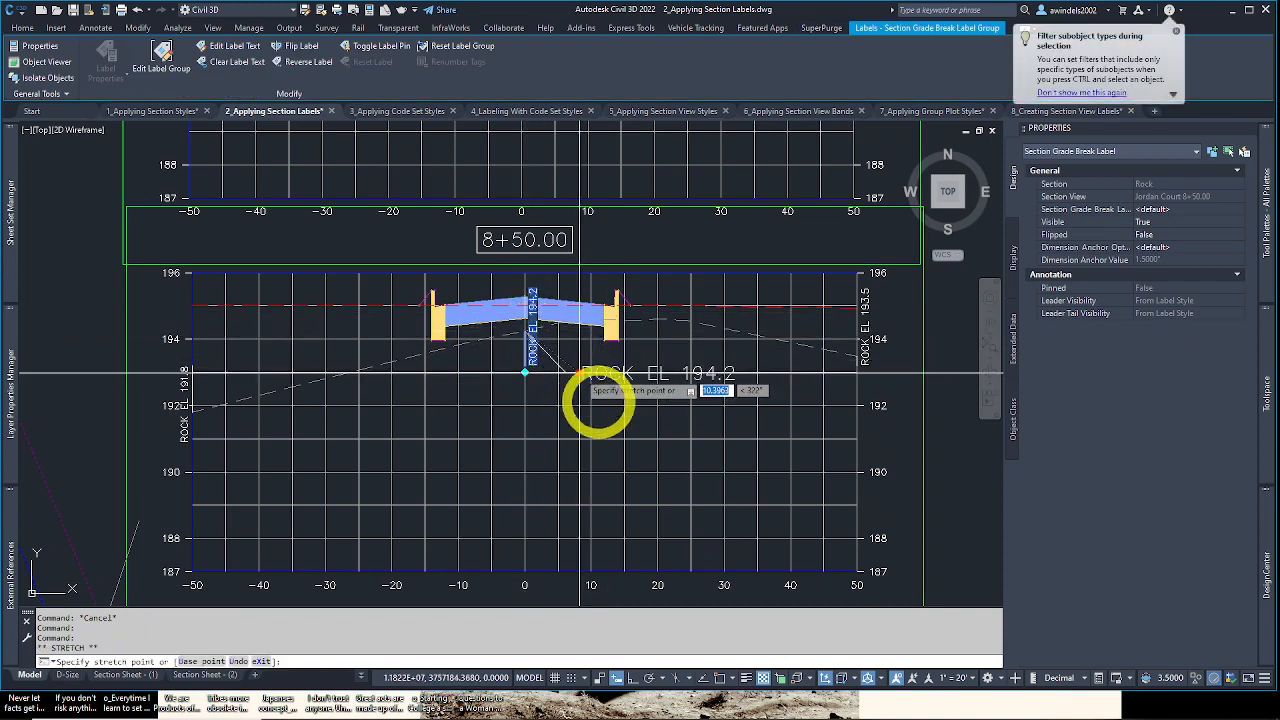
key(Escape)
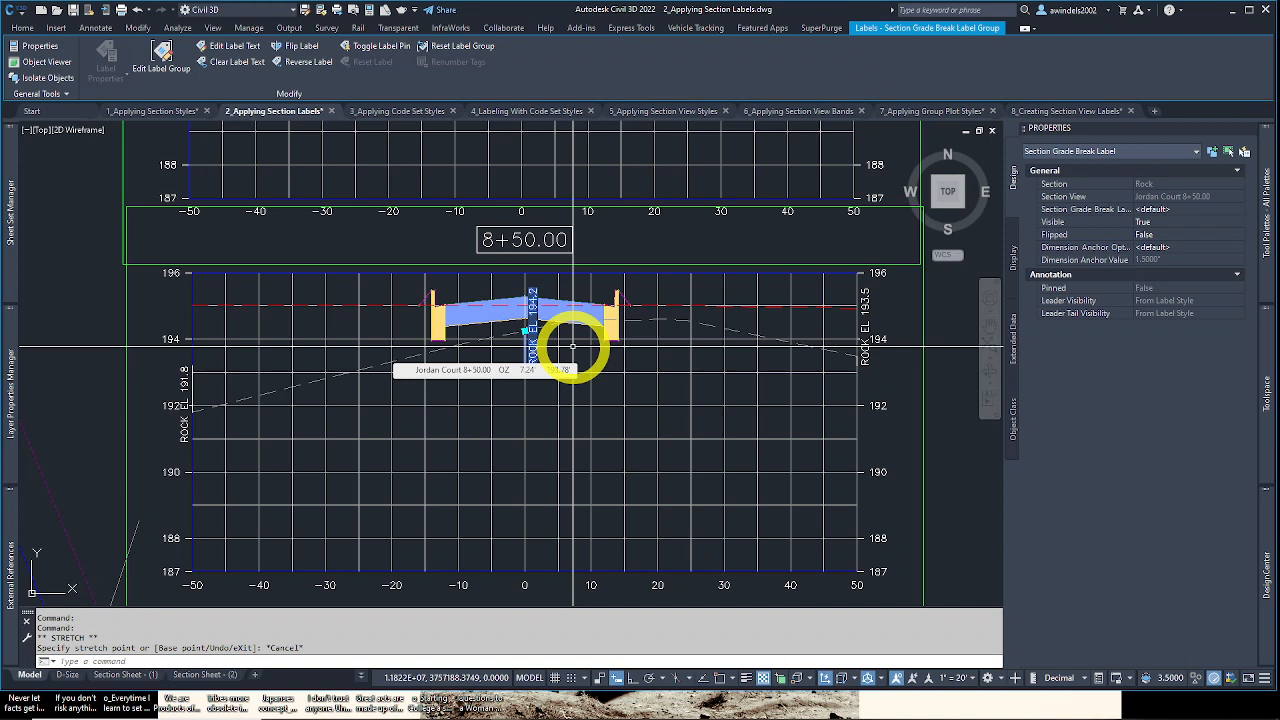
key(Escape)
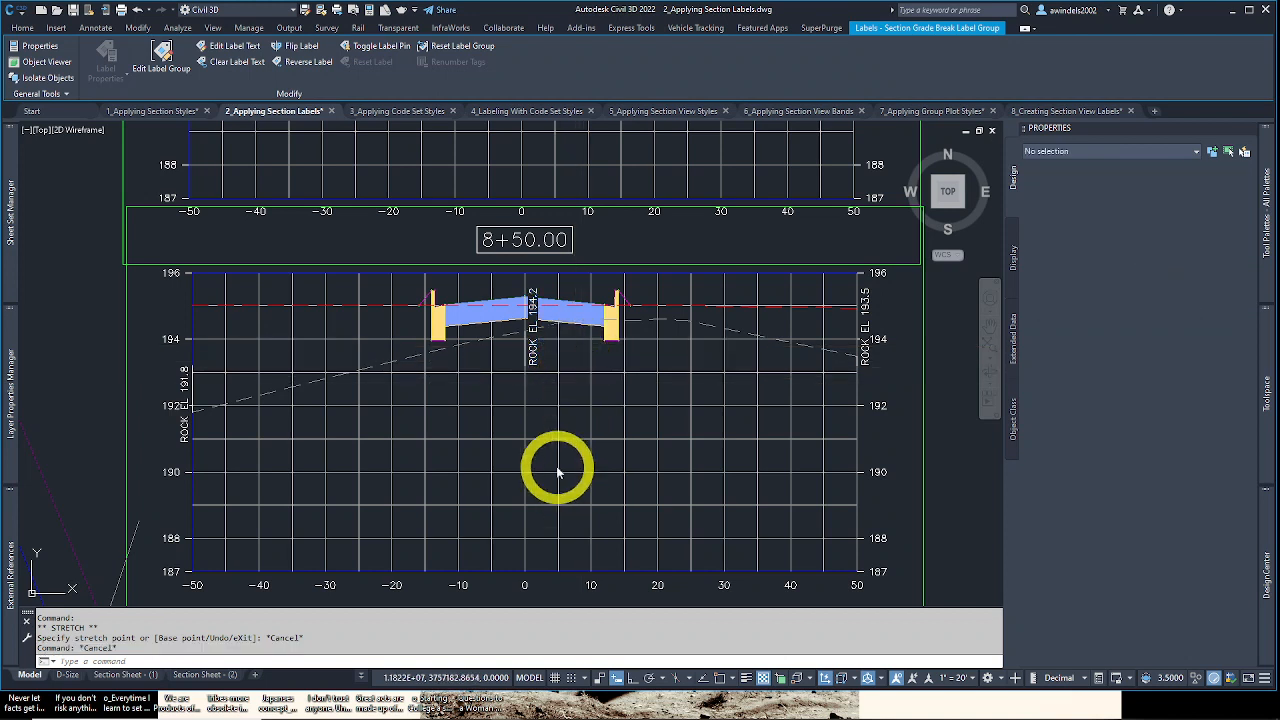
key(Escape)
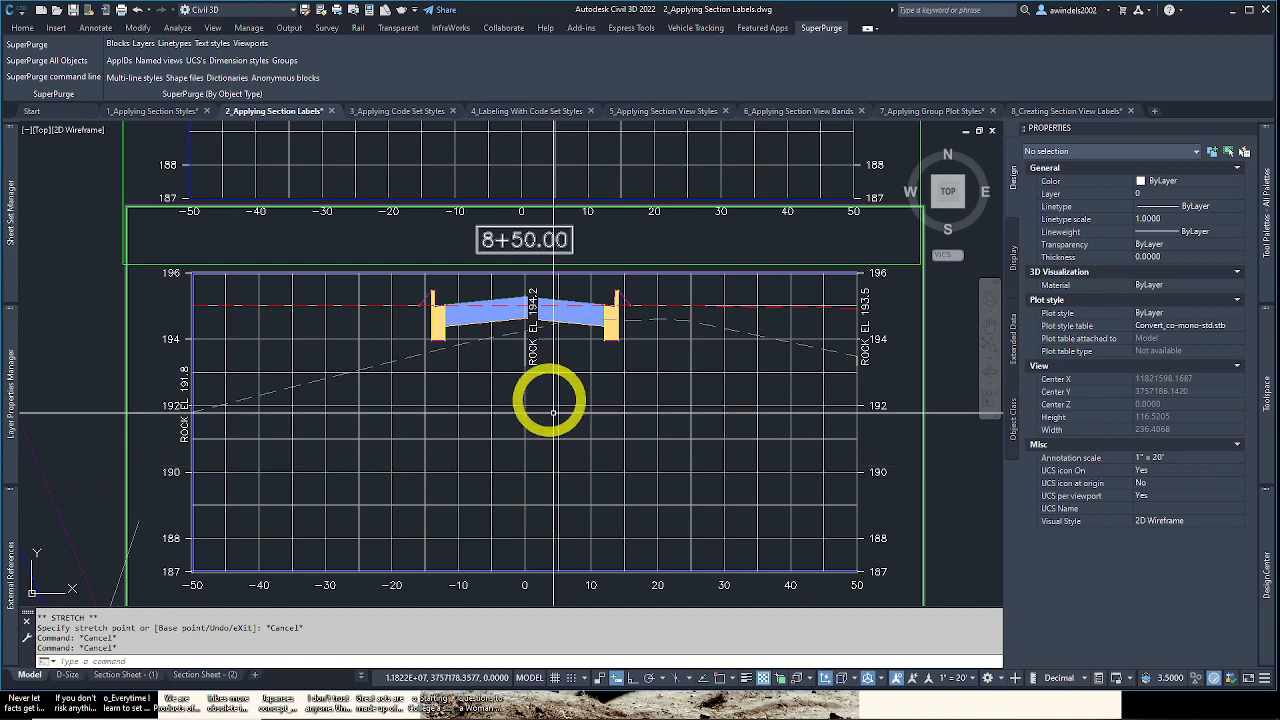
Step: Set the weeding of the rock section's grade break label group in the 8+50.00 view to 5 feet and clear the selection
click(532, 340)
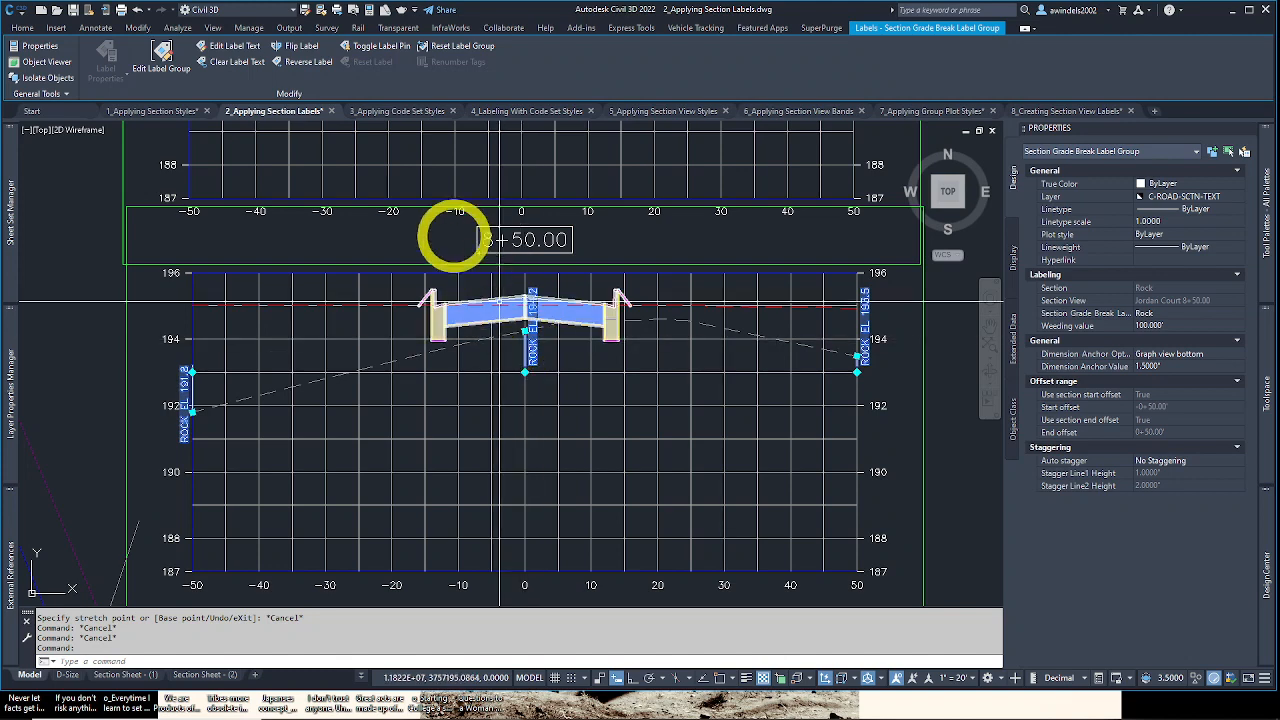
click(170, 68)
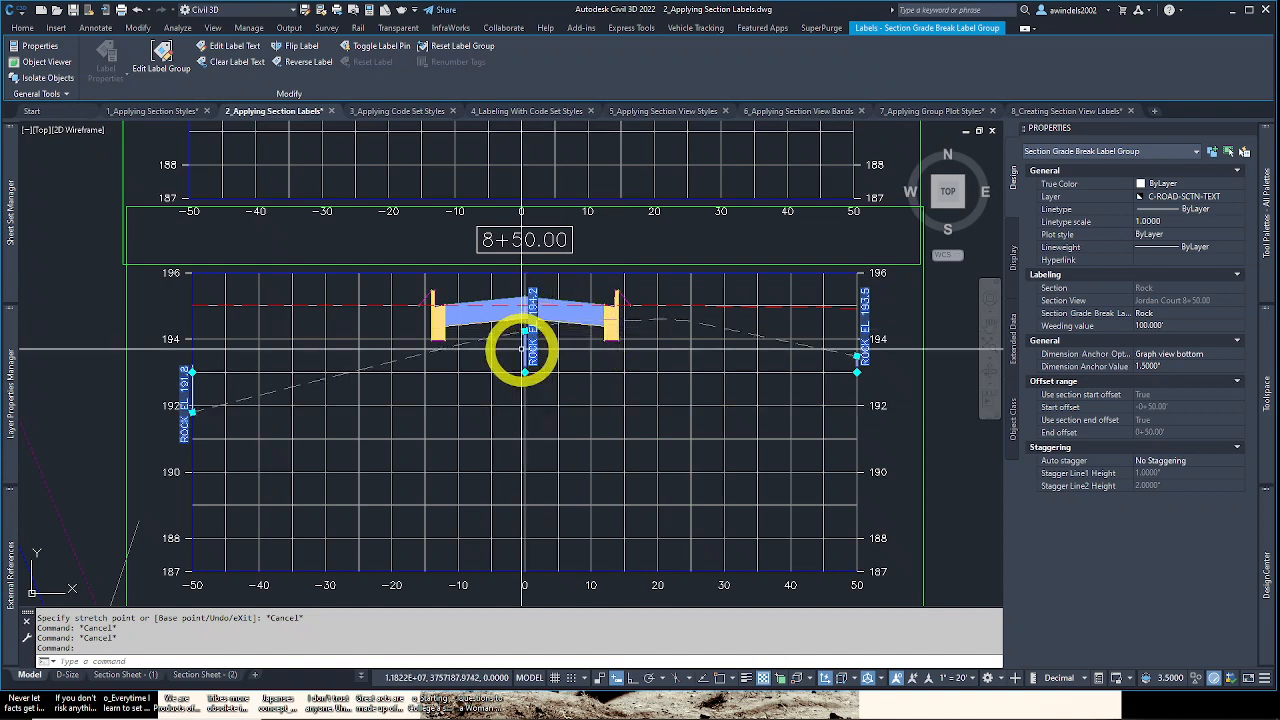
click(168, 62)
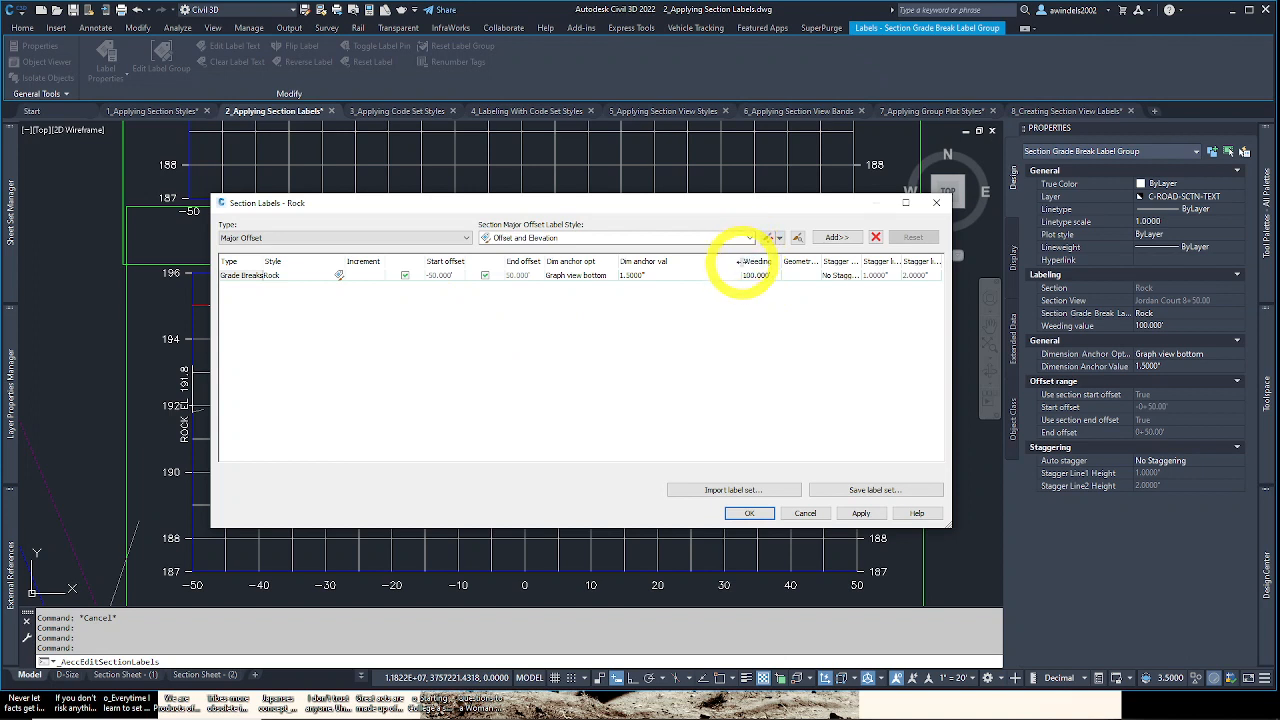
drag(737, 261, 681, 261)
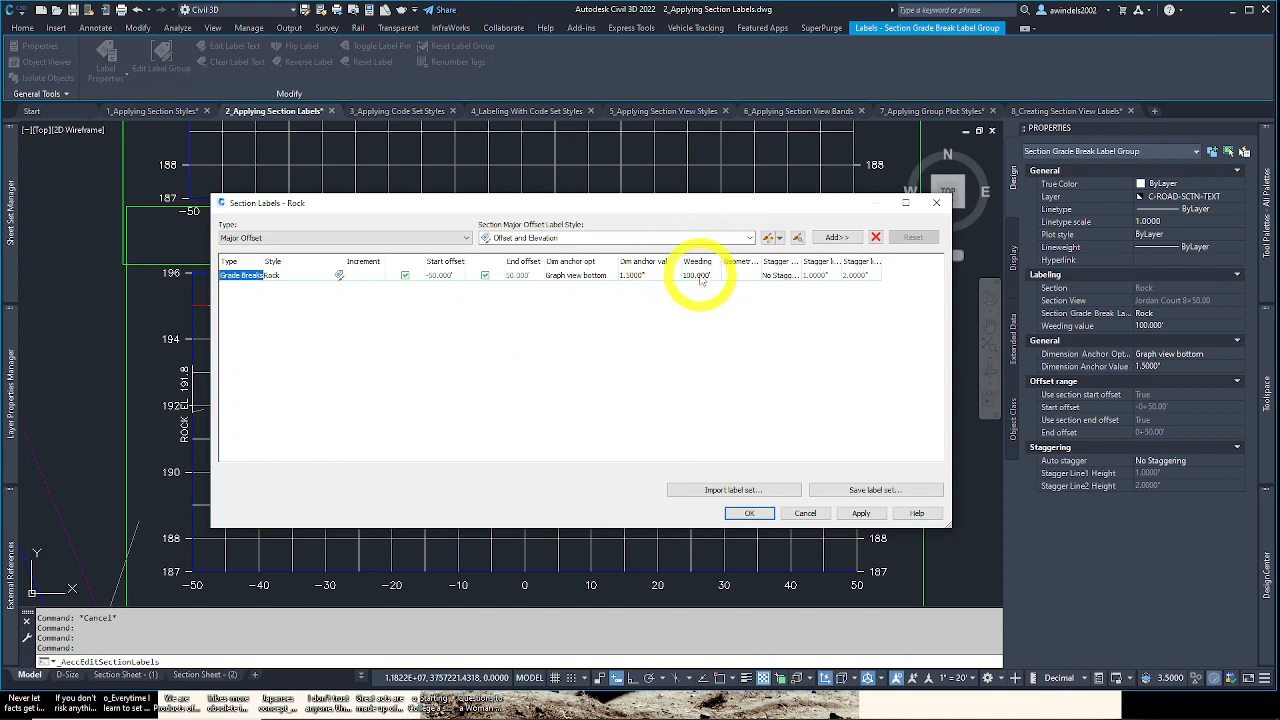
click(698, 275)
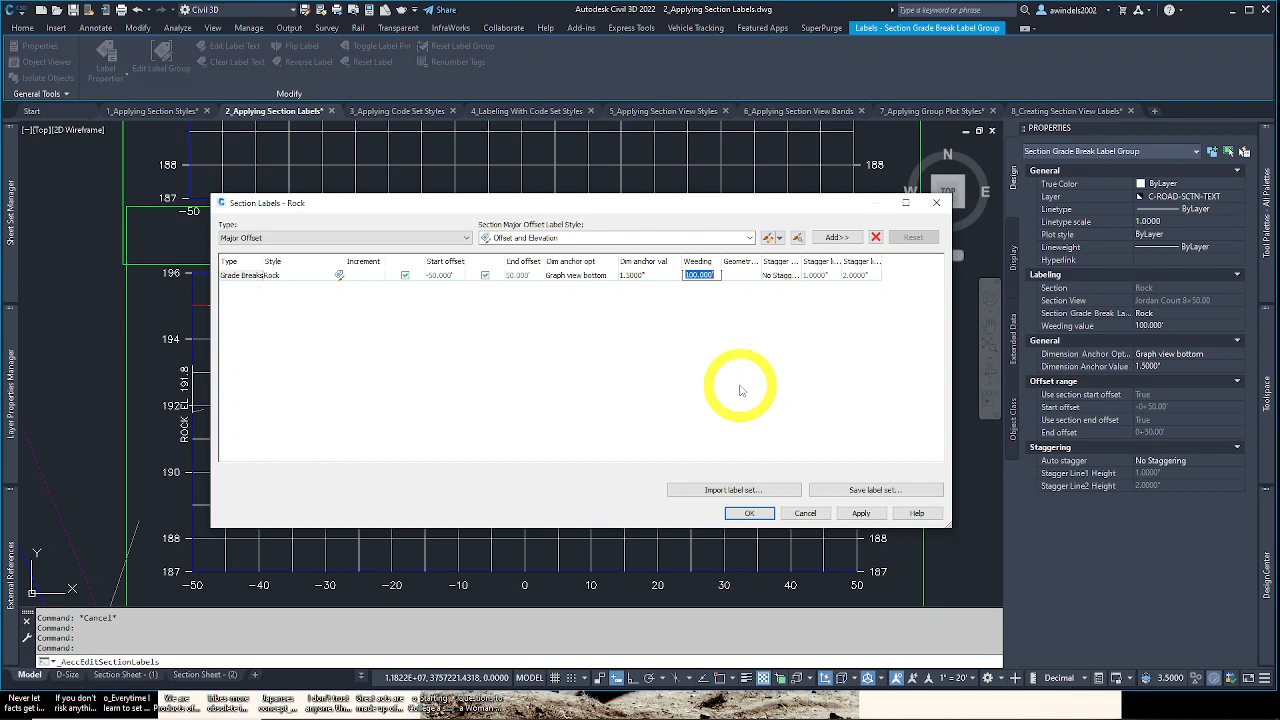
text(5)
key(Return)
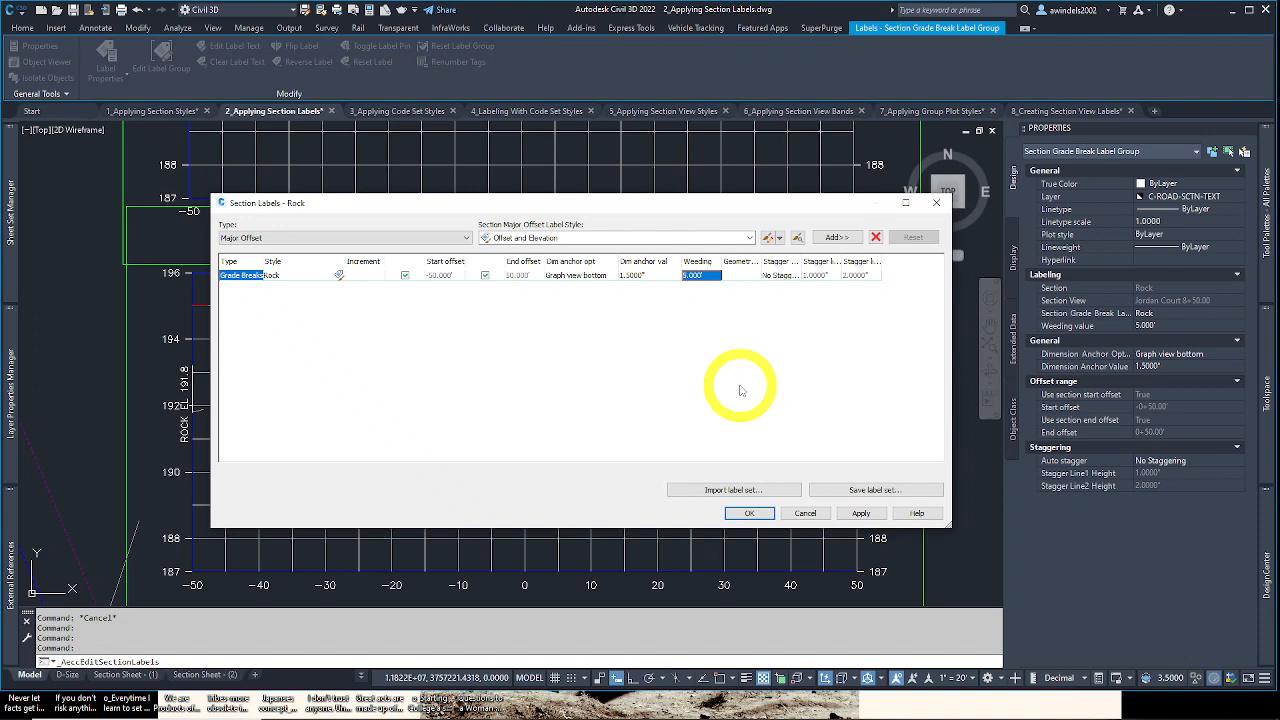
click(752, 513)
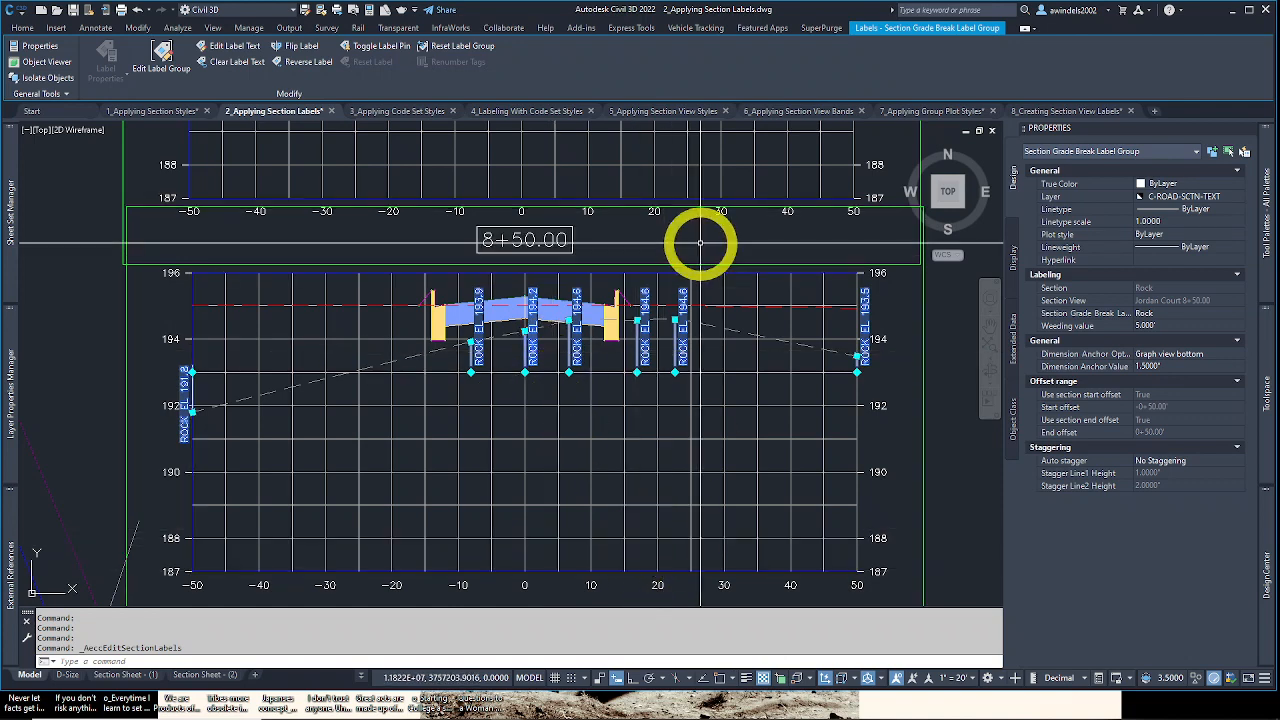
scroll(628, 399, up, 2)
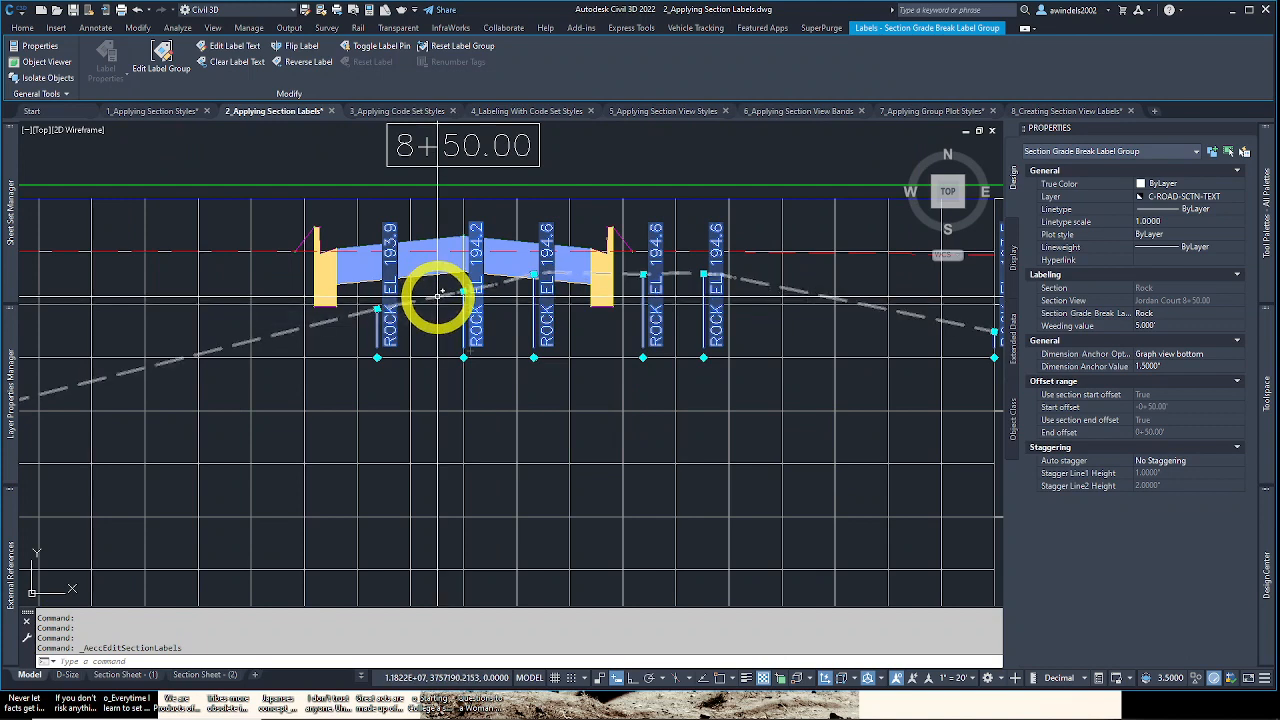
scroll(437, 294, down, 4)
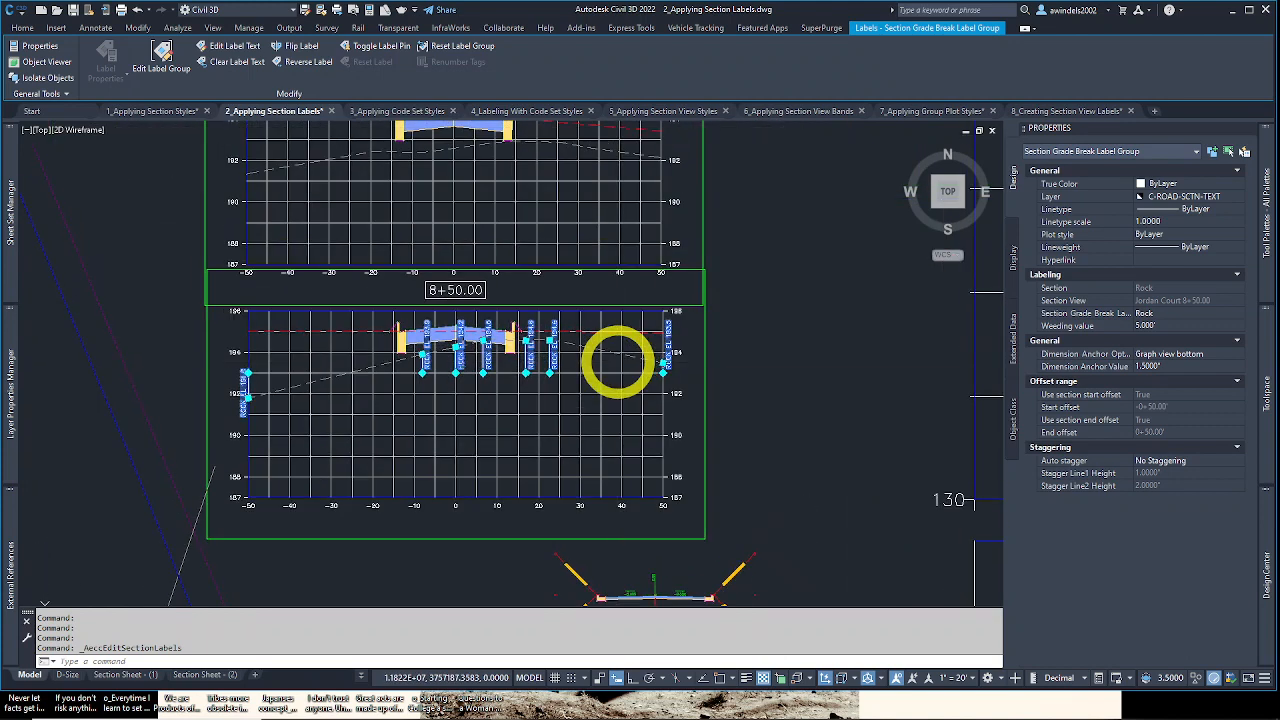
scroll(617, 360, up, 2)
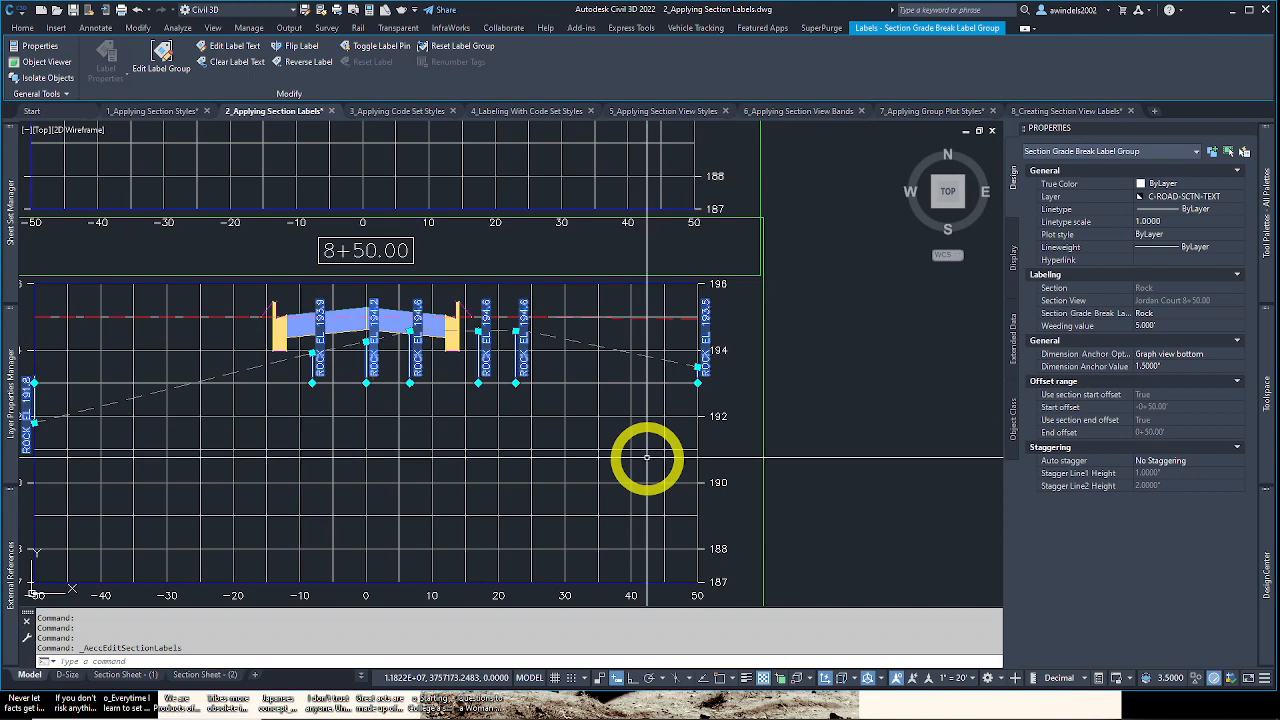
middle_drag(647, 457, 629, 621)
key(Escape)
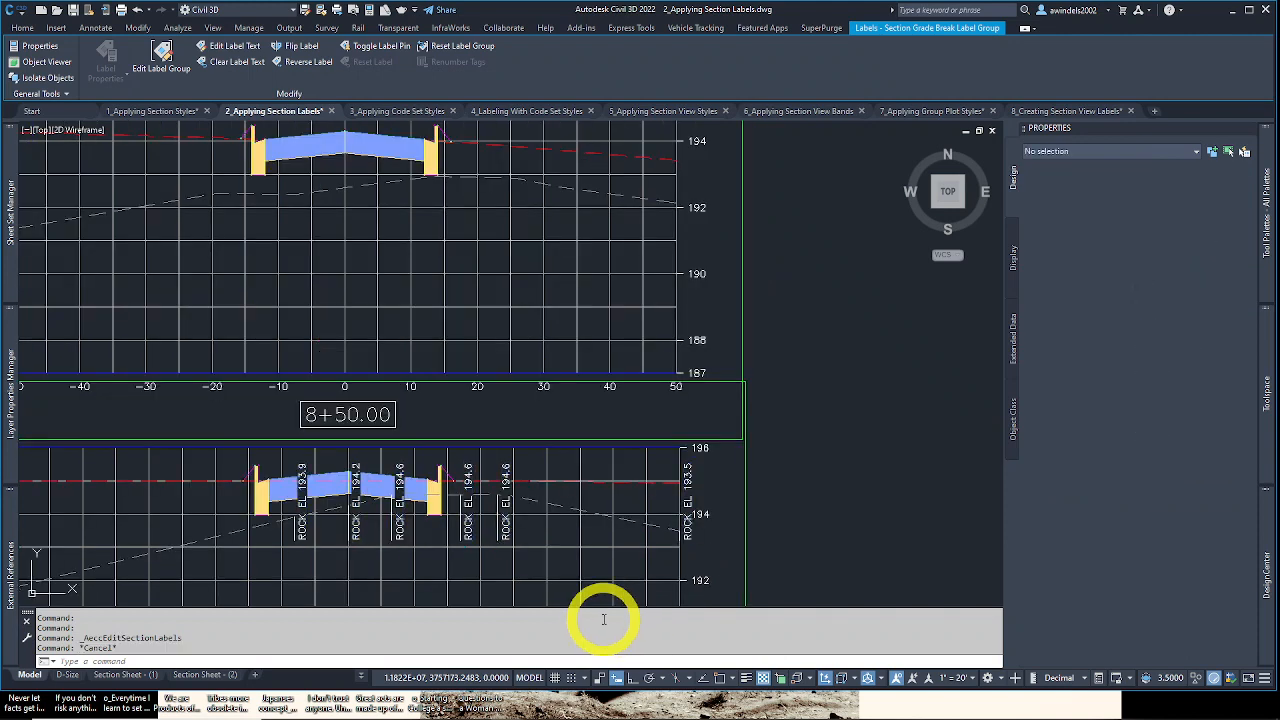
Step: Review the section view label types available for the 9+00.00 view and open the Add Labels dialog
middle_drag(461, 236, 512, 437)
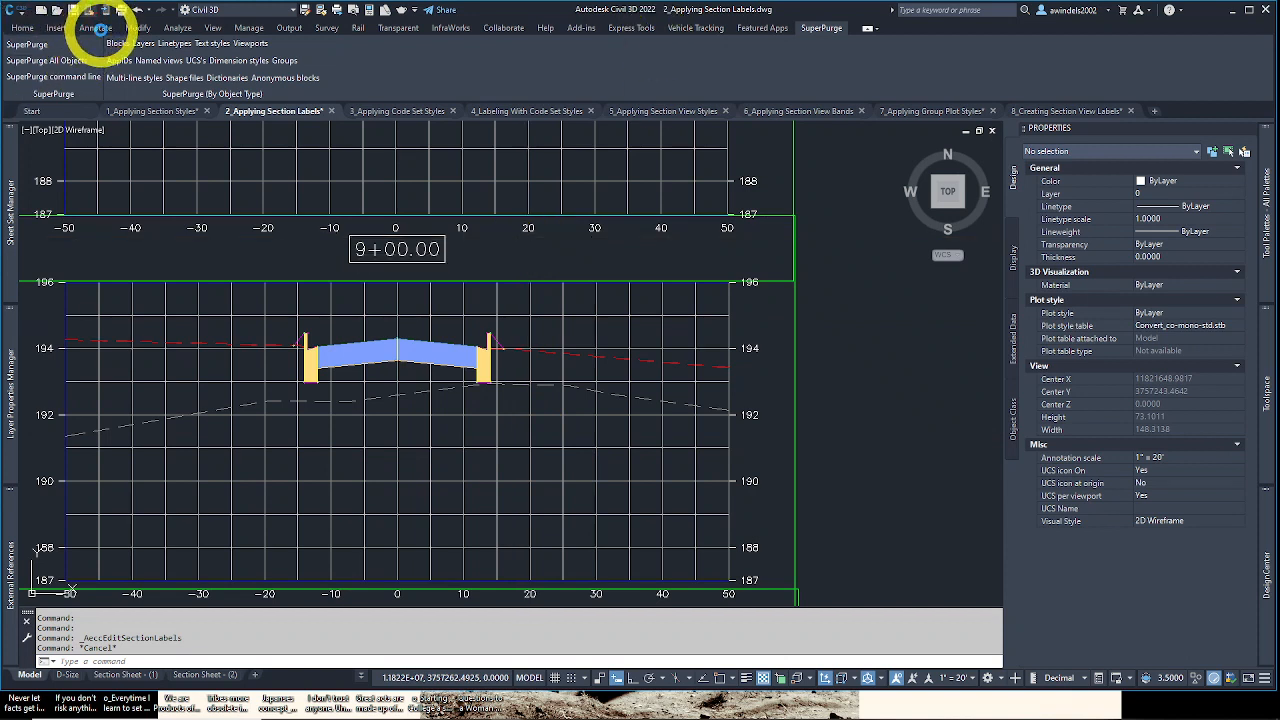
click(97, 28)
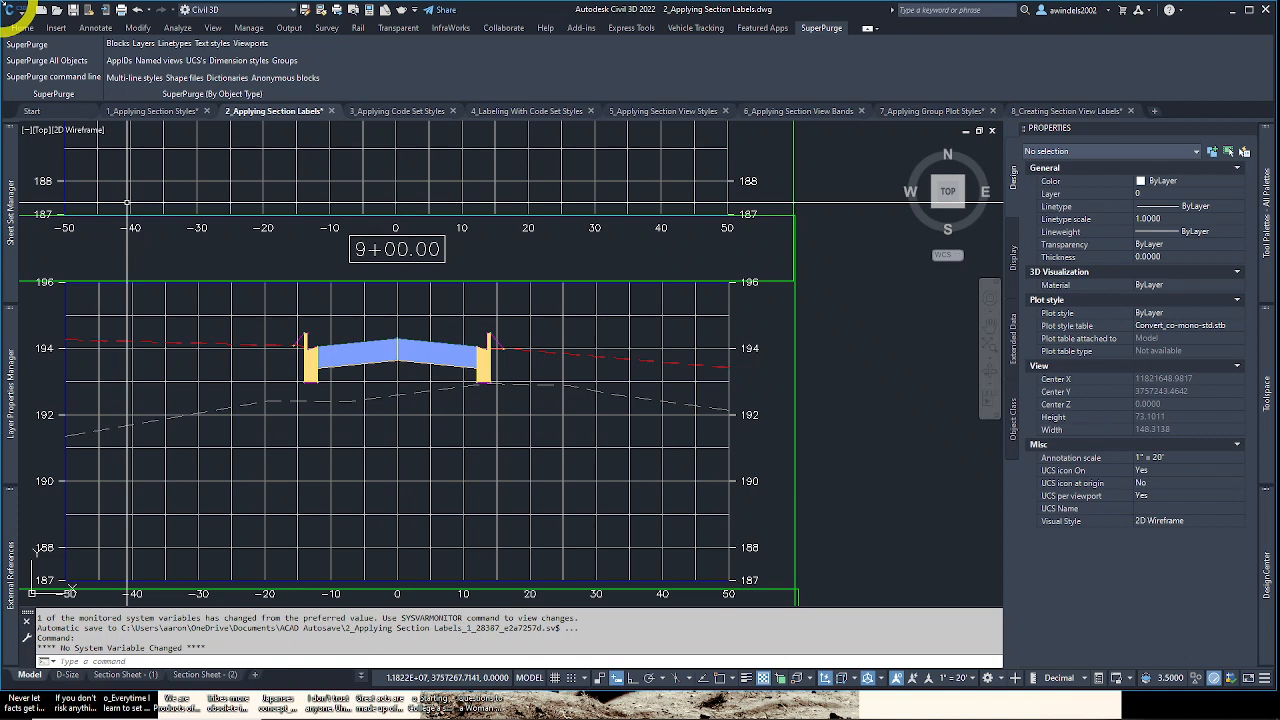
click(93, 28)
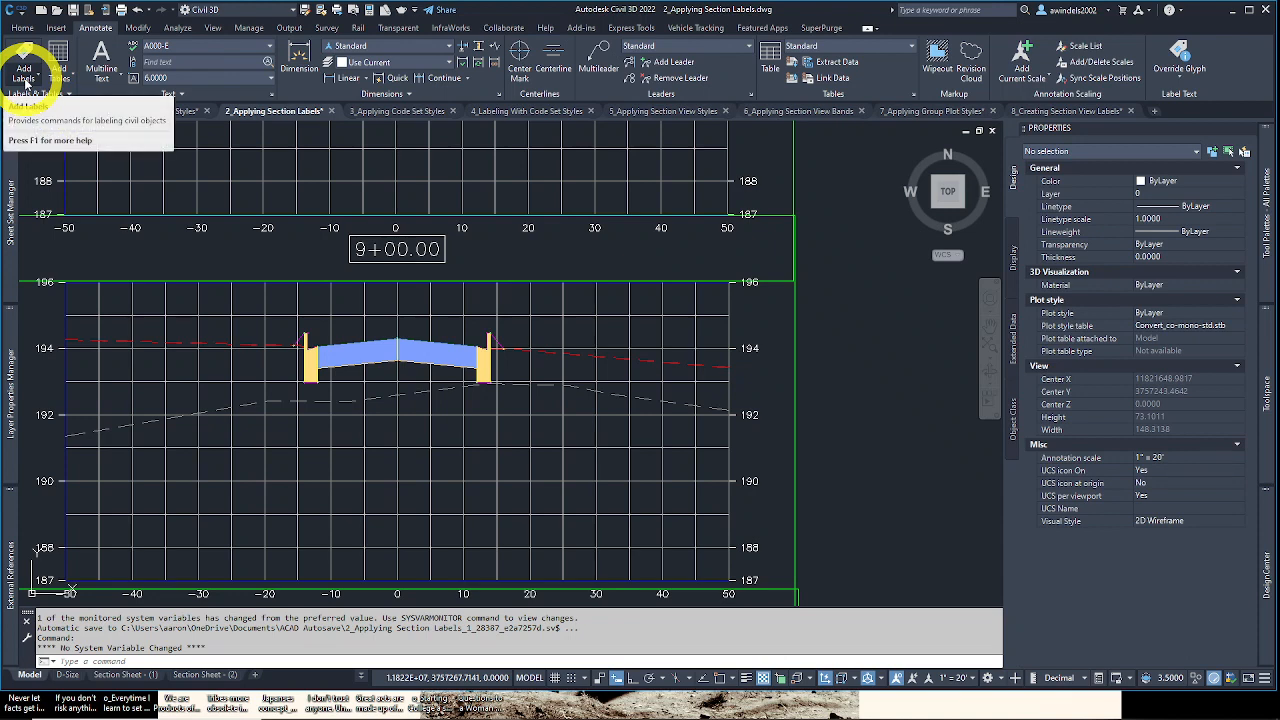
click(25, 80)
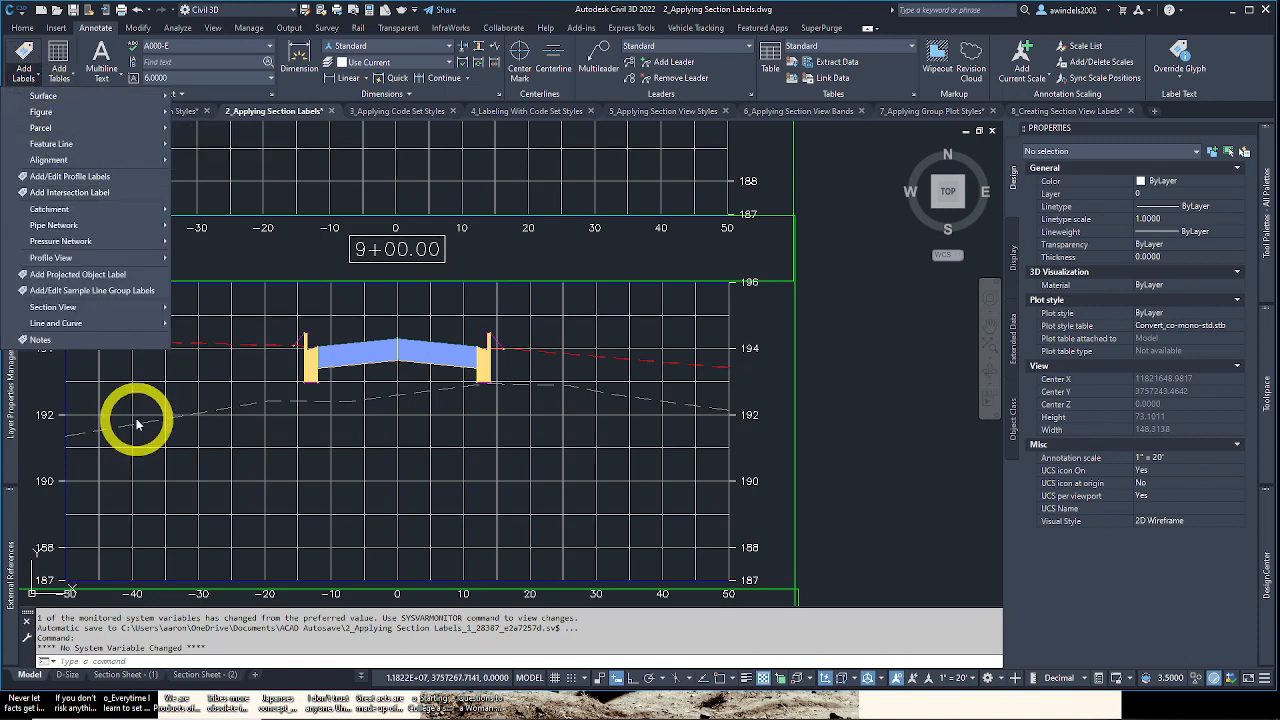
click(88, 307)
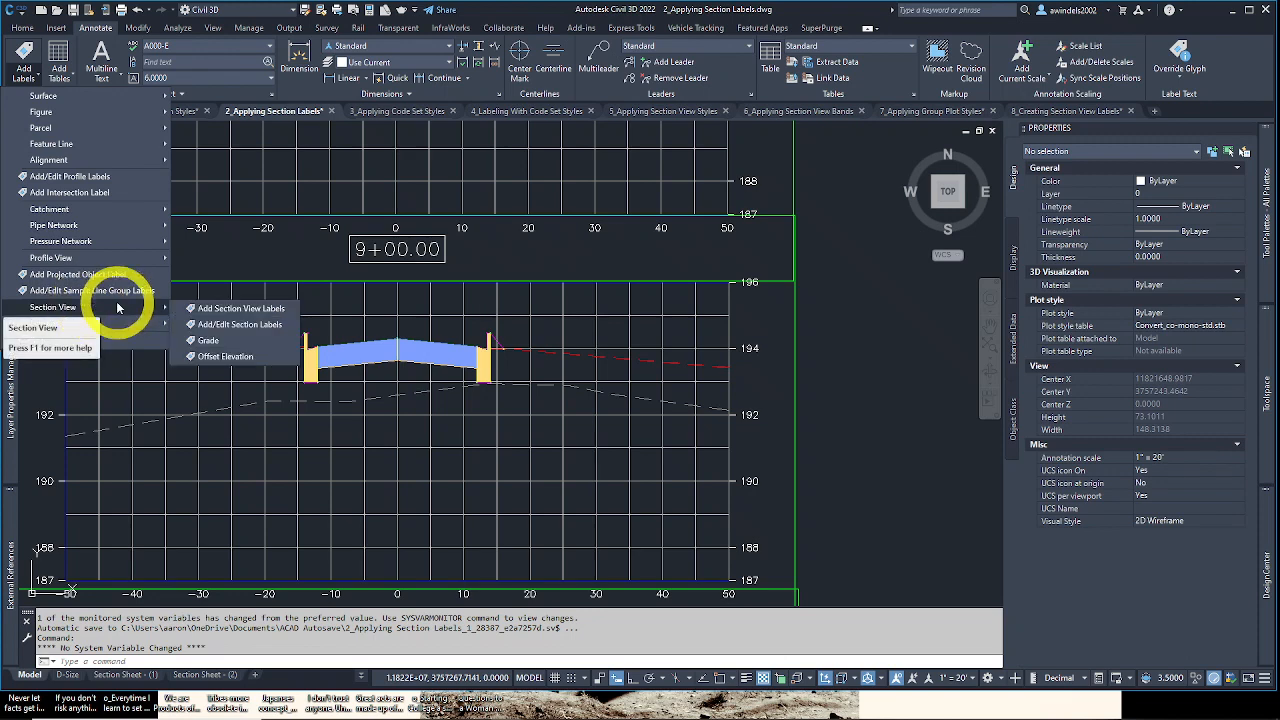
click(117, 307)
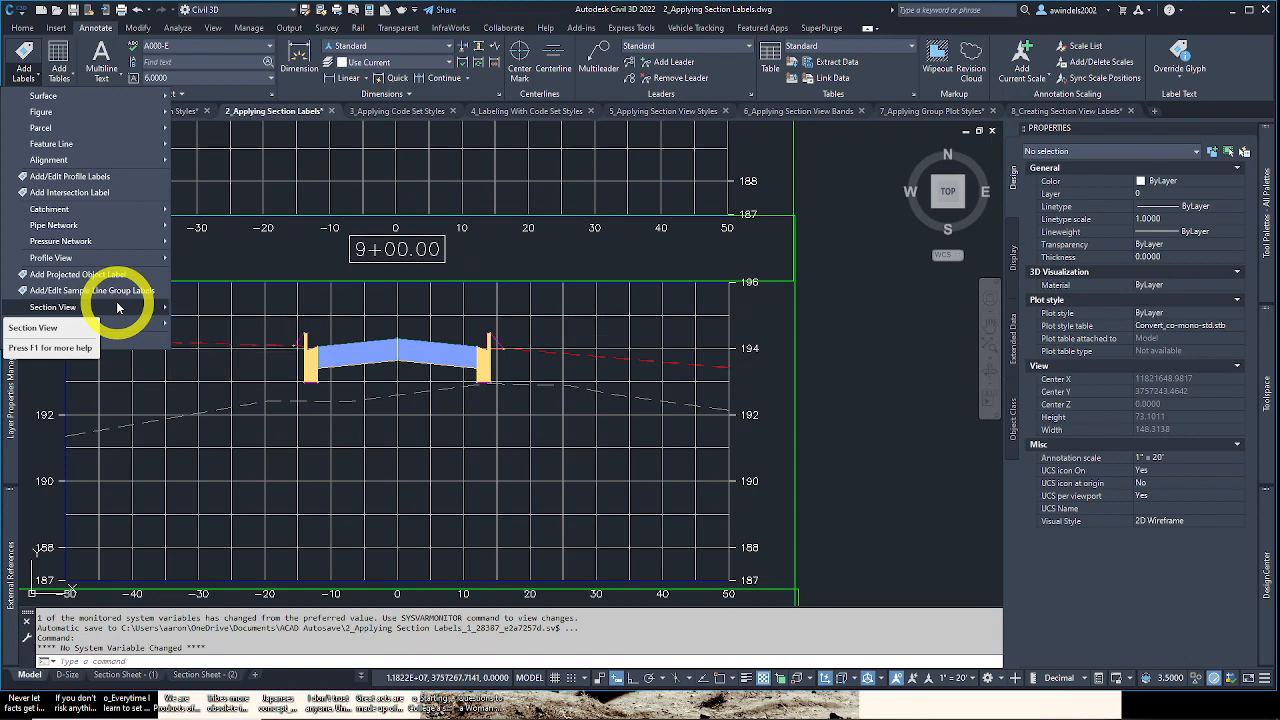
click(116, 305)
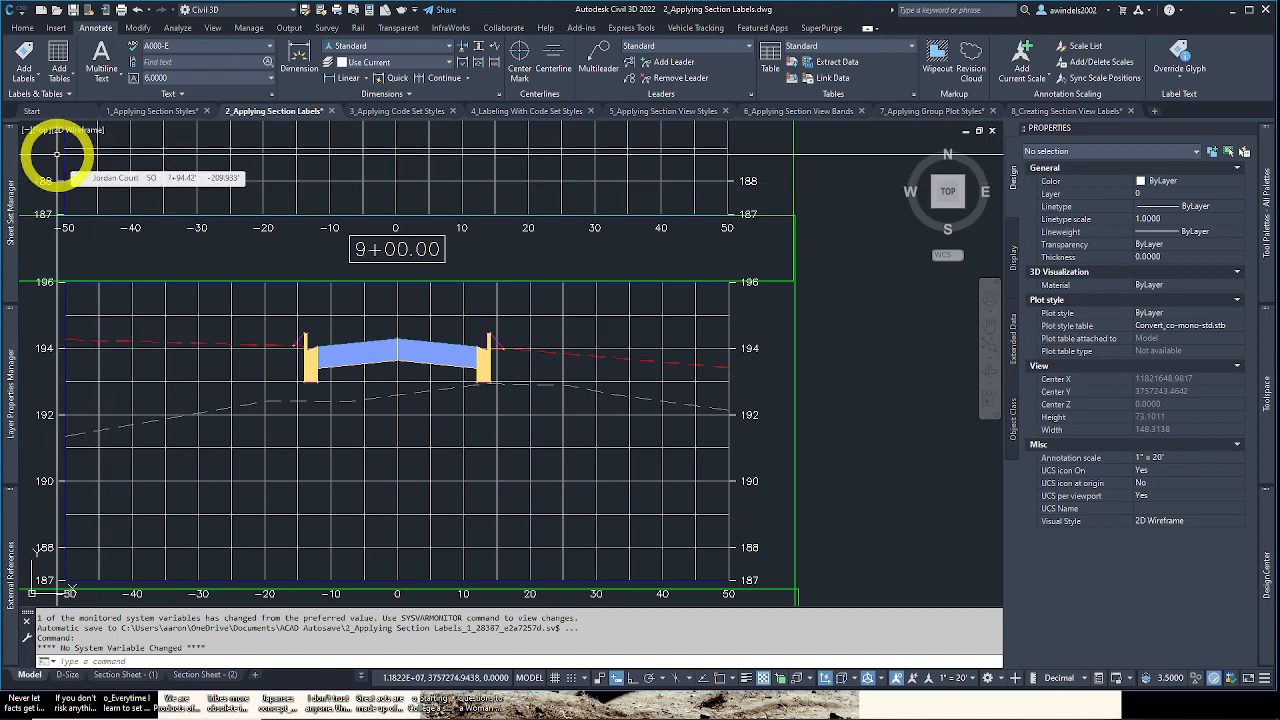
click(25, 55)
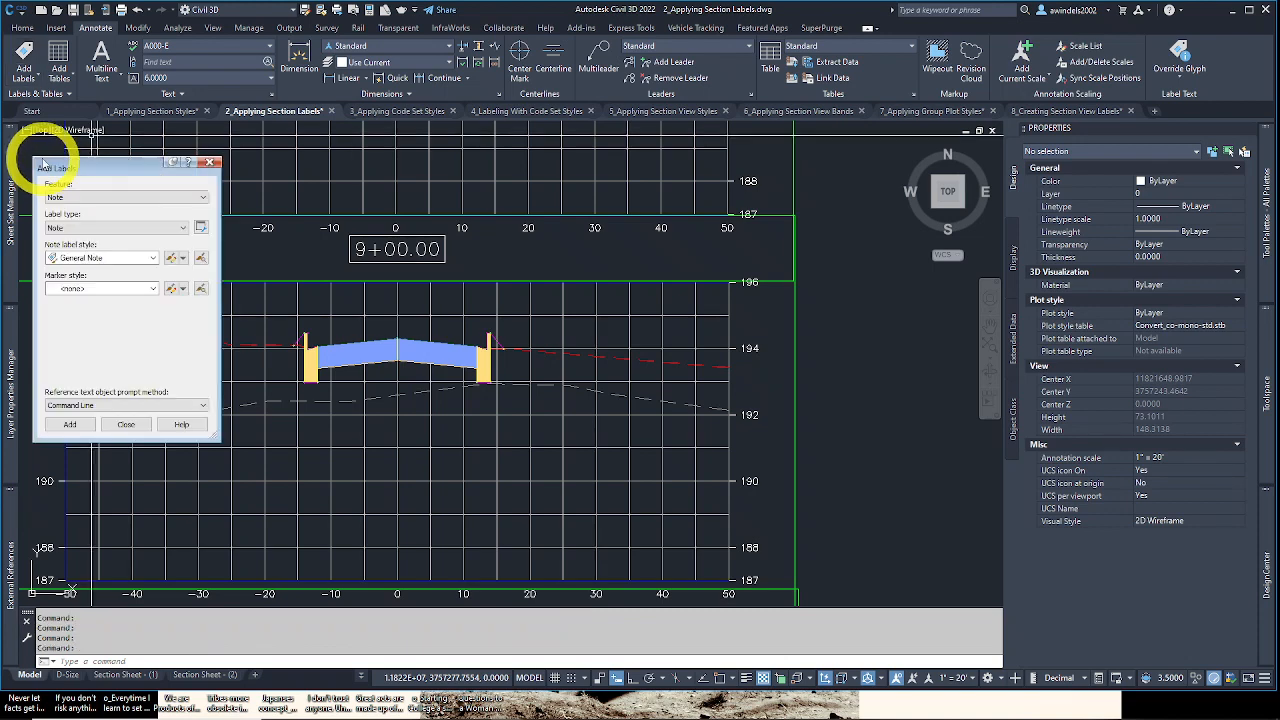
Step: Set the Add Labels feature to Section View with the Grade label type and the Grade label style
click(63, 197)
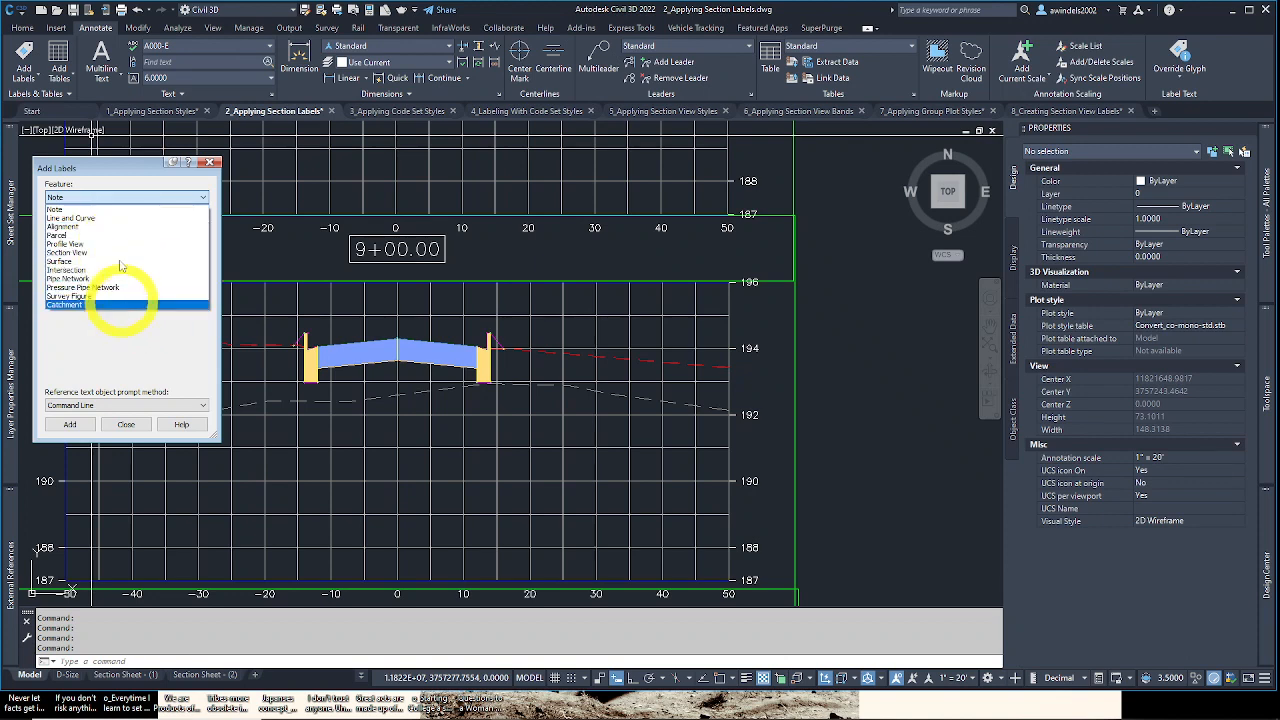
click(127, 252)
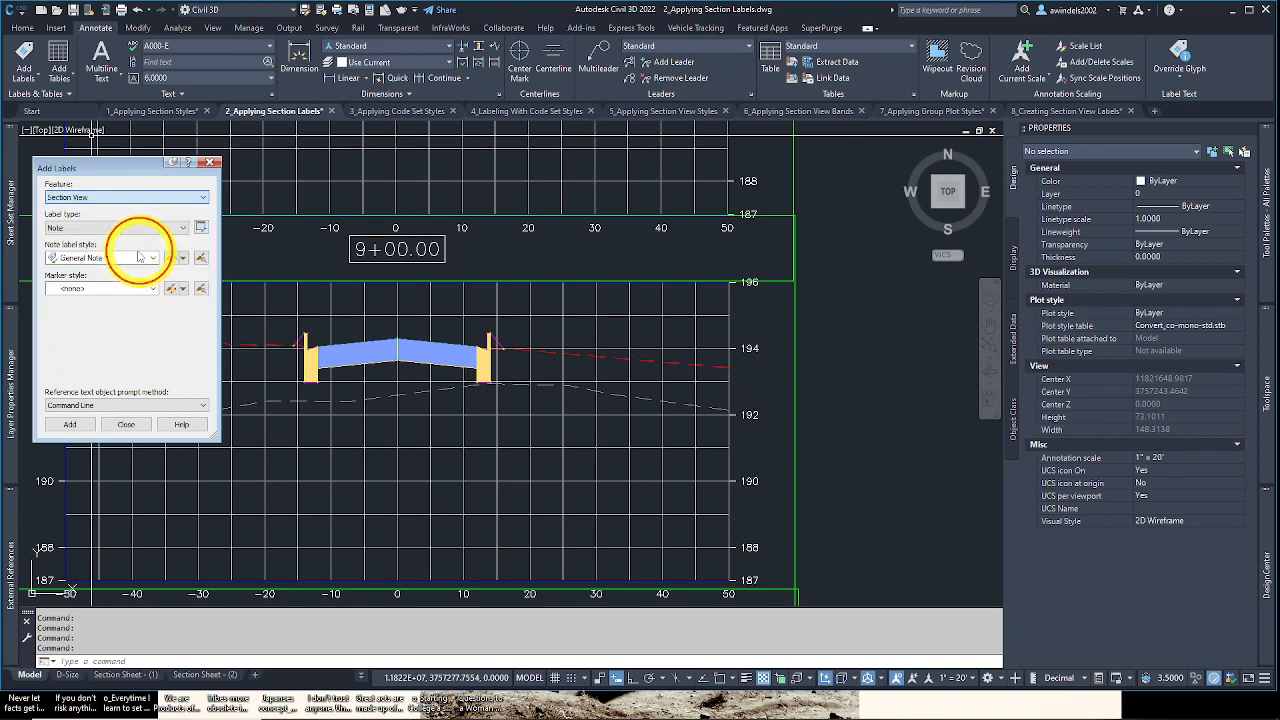
click(128, 229)
click(128, 230)
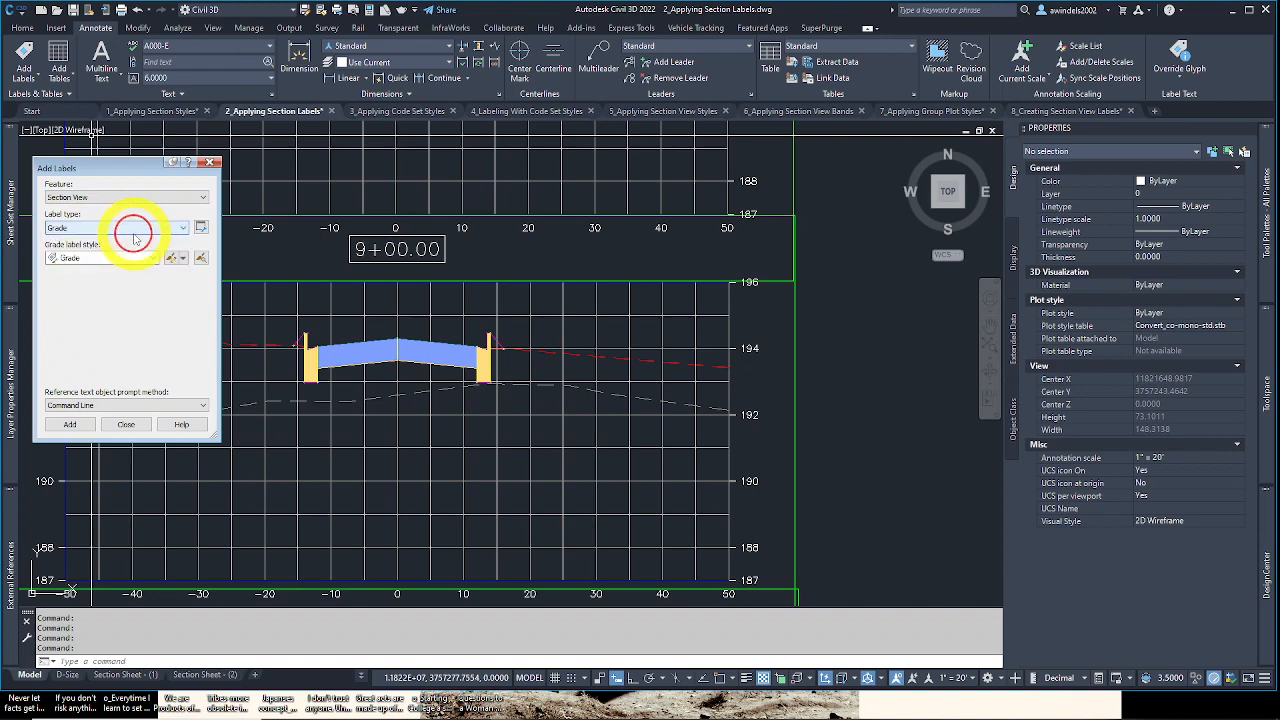
click(127, 230)
click(114, 239)
click(115, 260)
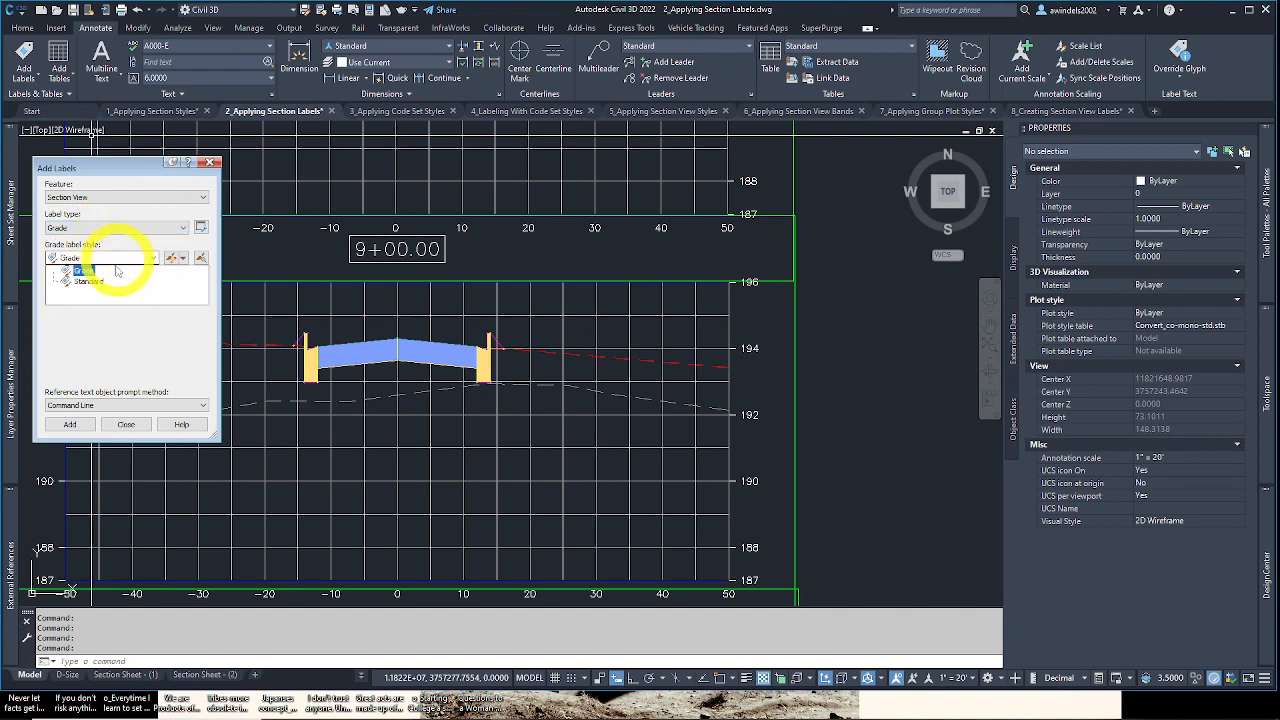
click(133, 236)
click(129, 228)
click(130, 229)
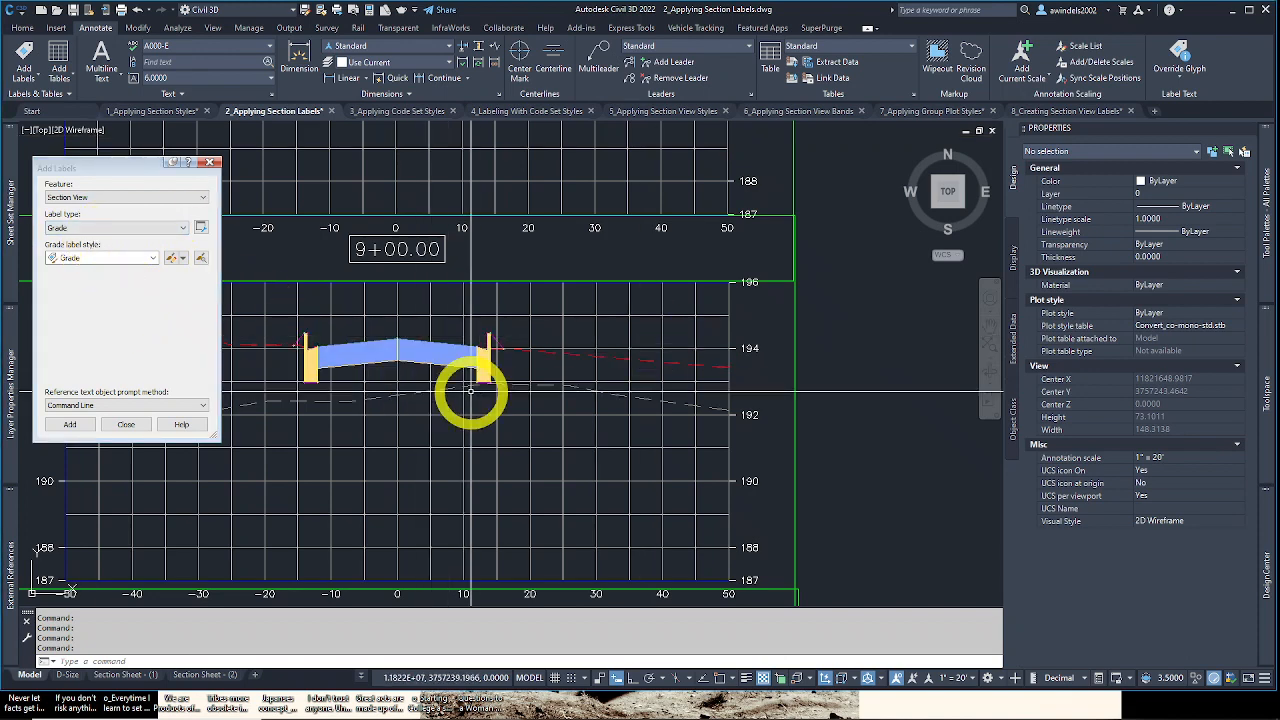
Step: Select the rock section in the 9+00.00 view and open its section labels for editing
click(541, 385)
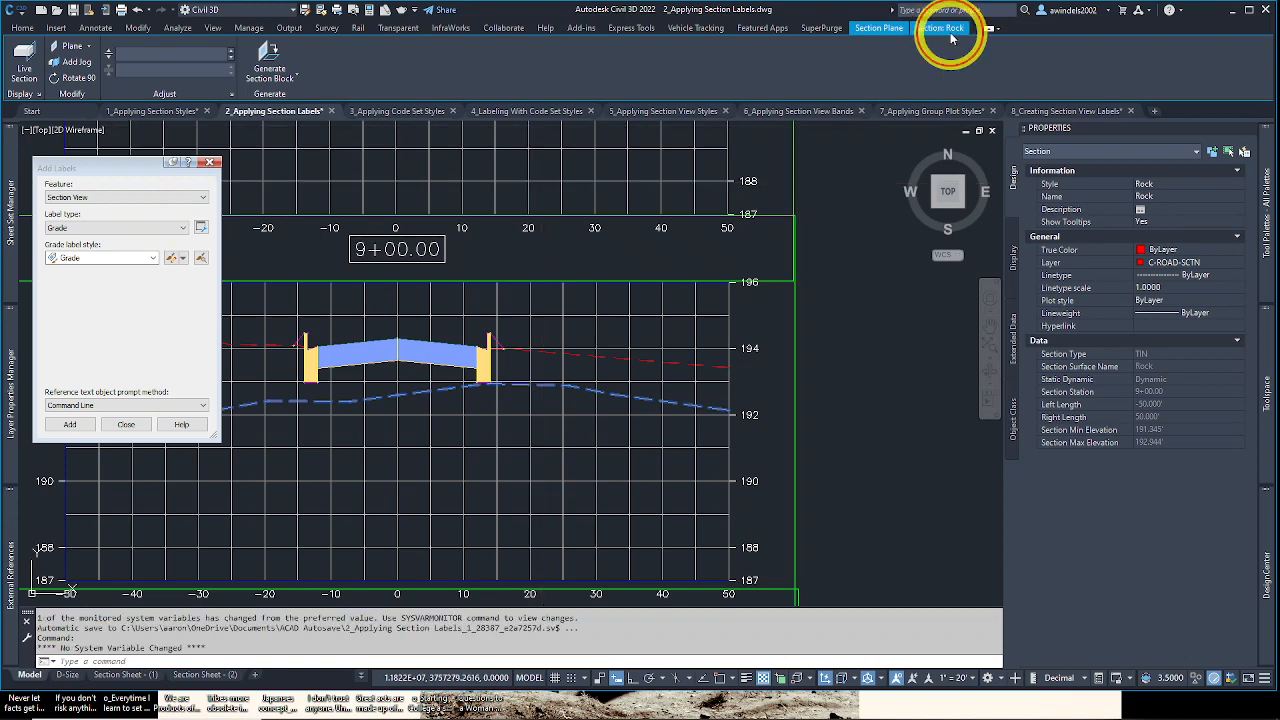
click(937, 29)
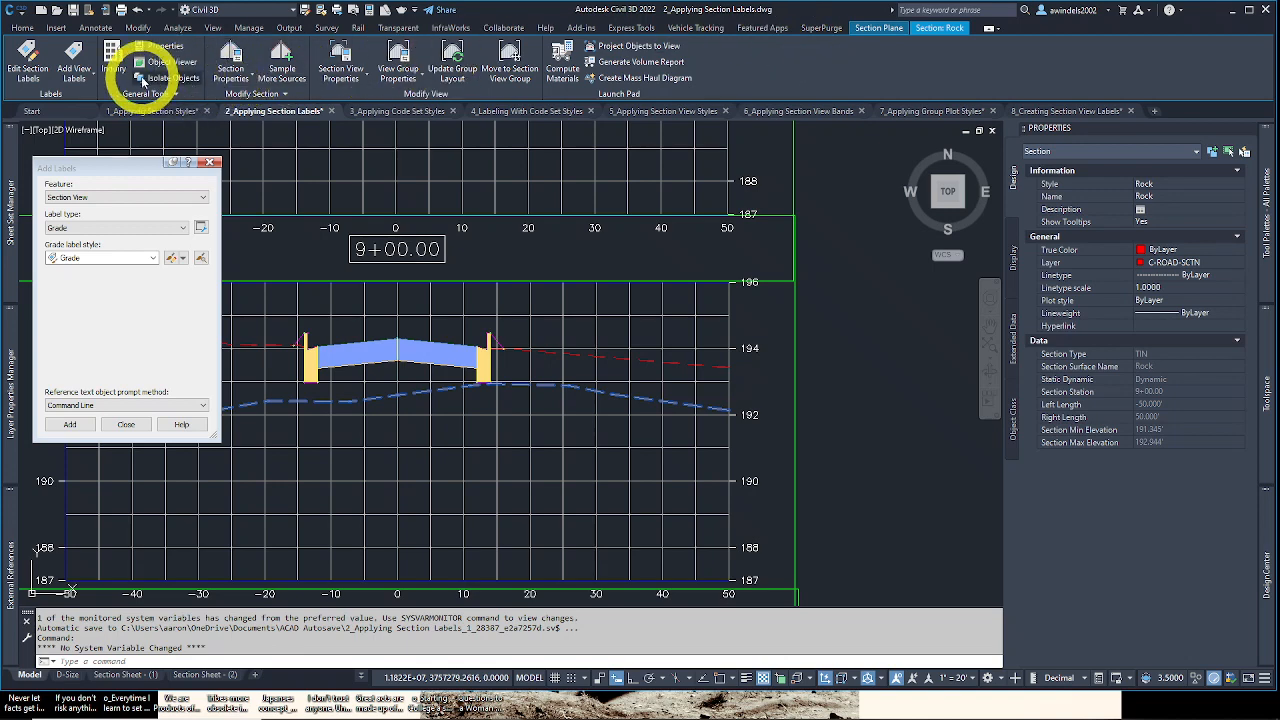
click(84, 72)
click(84, 72)
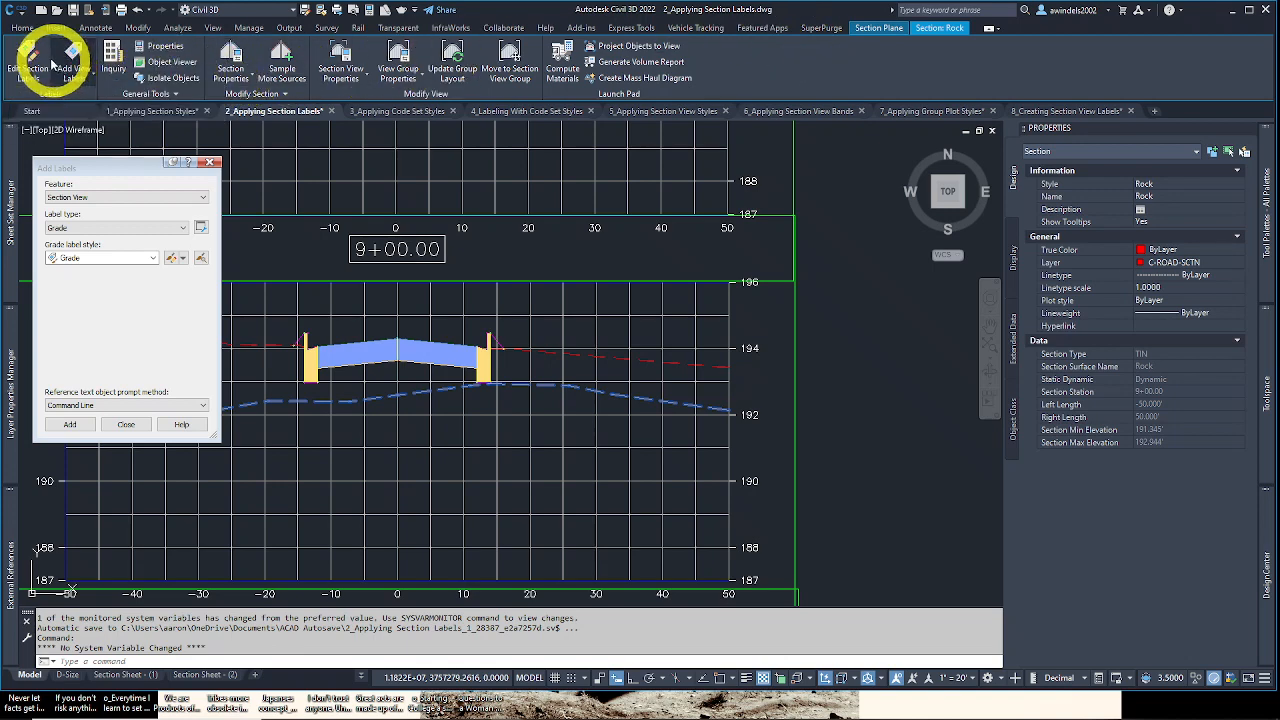
click(34, 58)
click(421, 248)
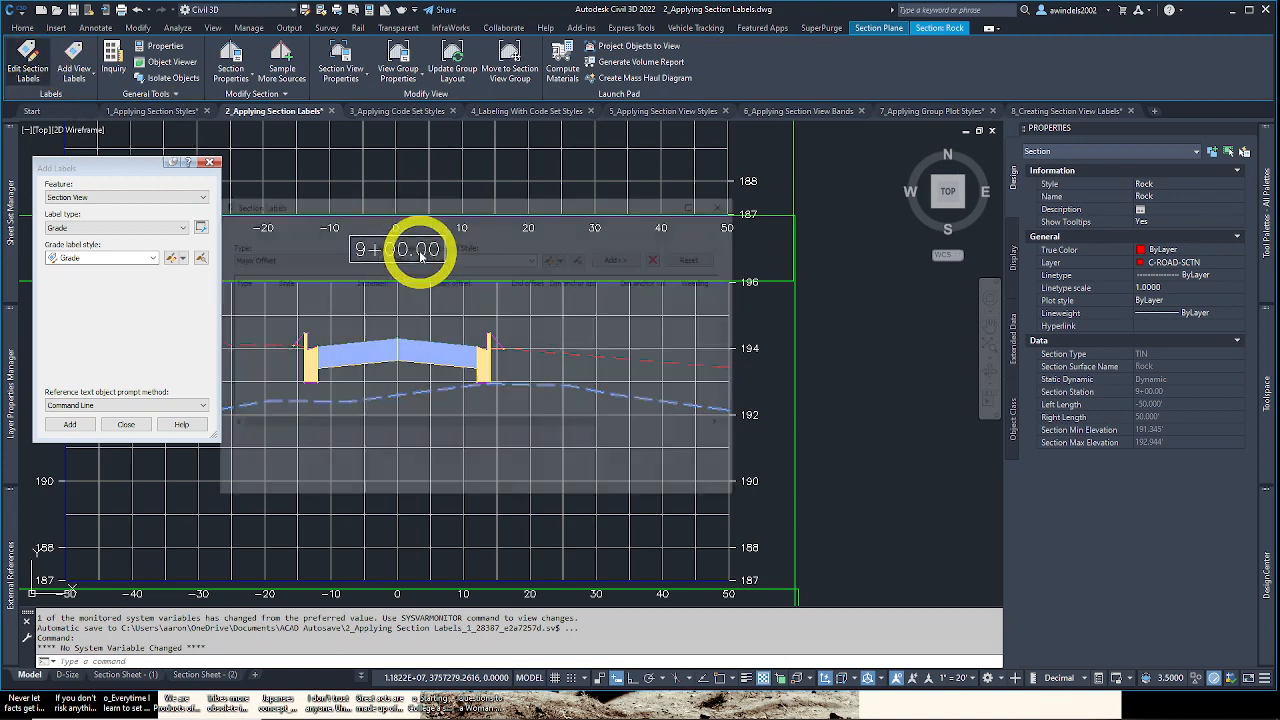
Step: Add a Grade Breaks label entry to the rock section using the FG Section Offset and Elevation style
click(312, 238)
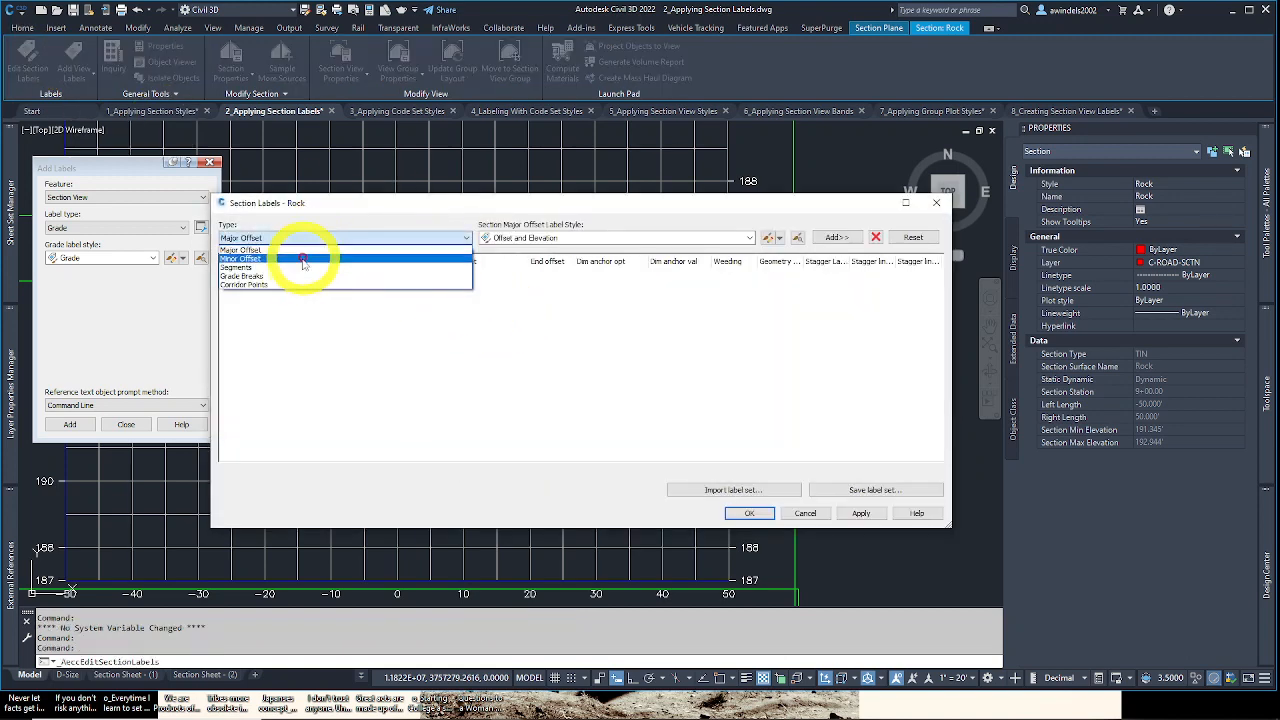
click(468, 259)
click(537, 240)
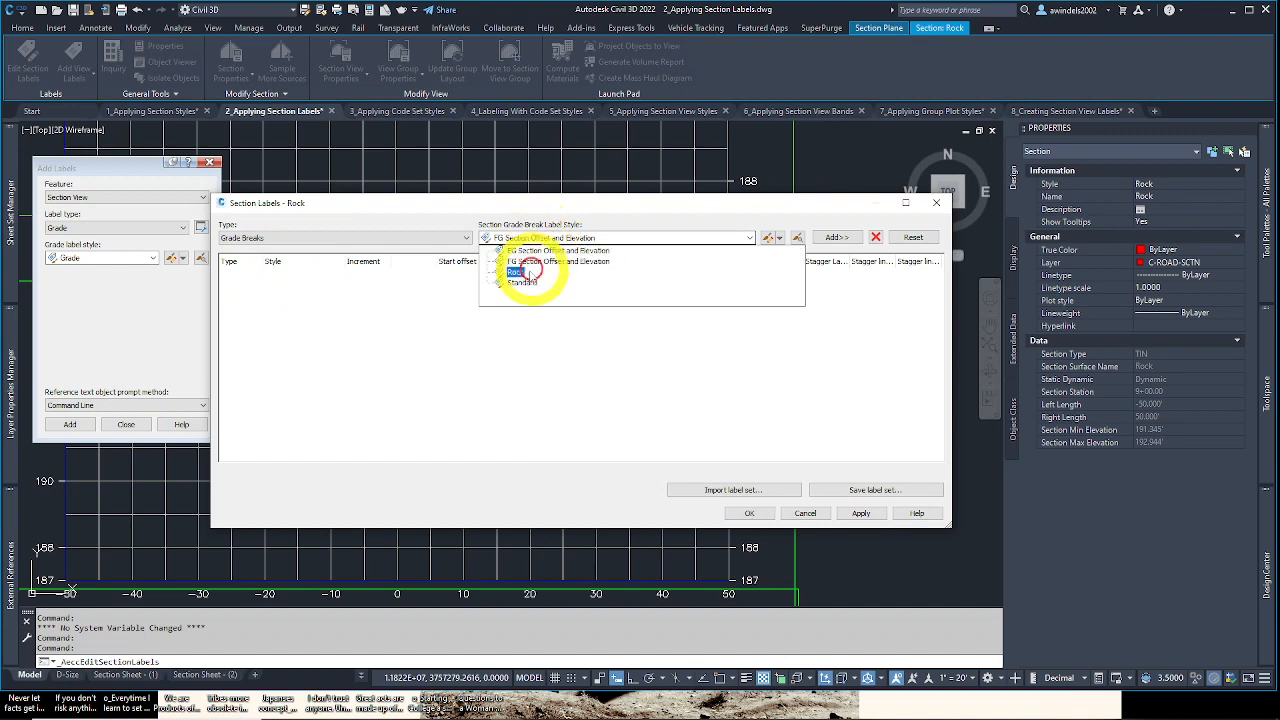
click(523, 277)
click(562, 240)
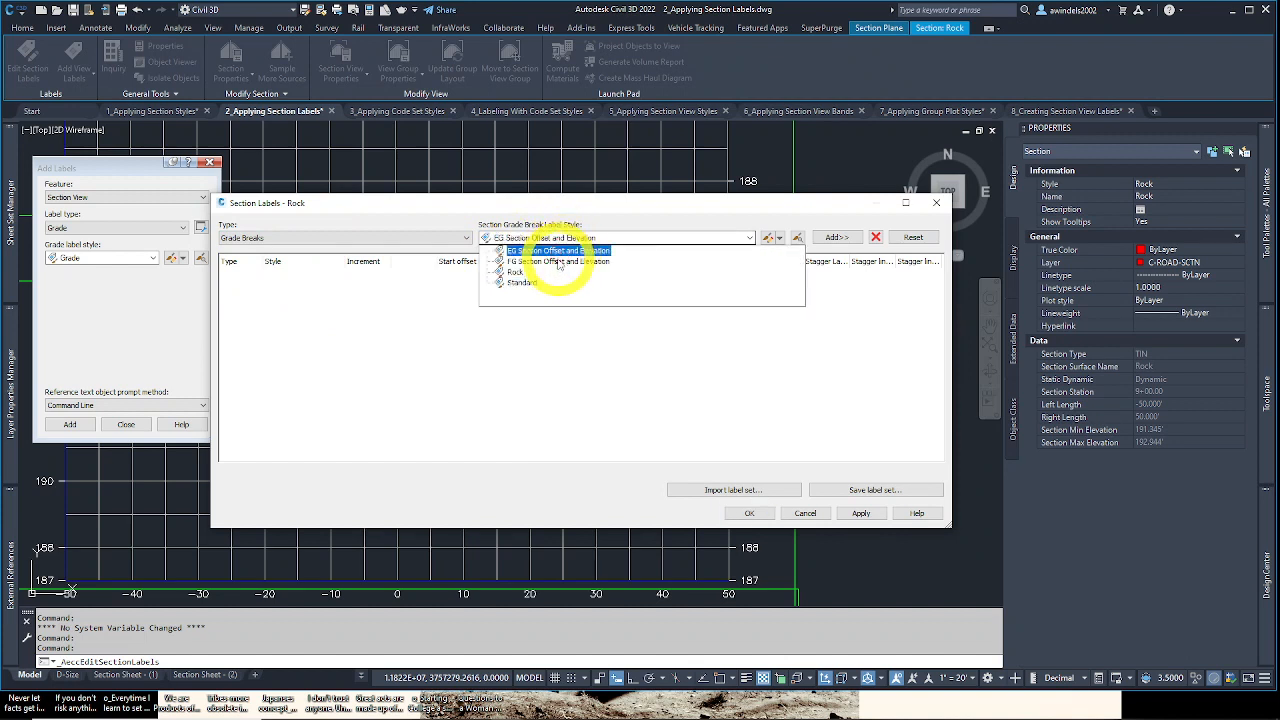
click(555, 262)
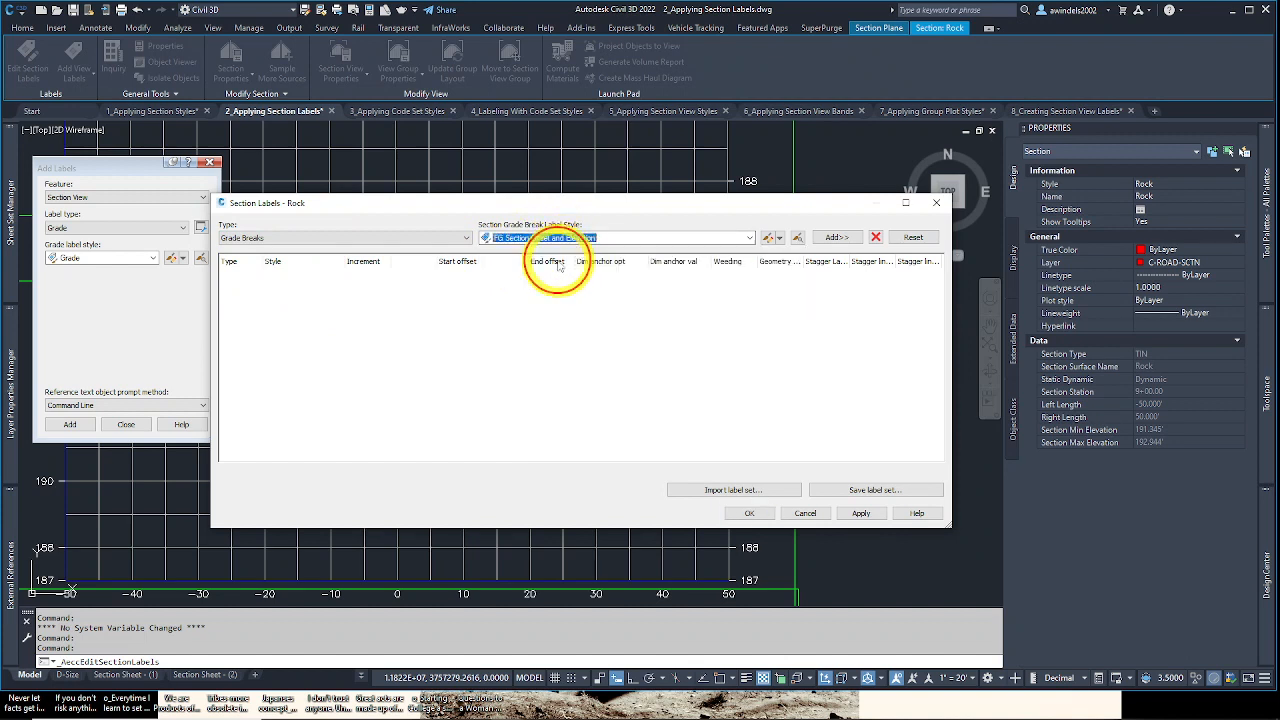
click(834, 237)
Step: Set the grade break labels' weeding to 2 feet and dimension anchor value to 3 inches, and apply them to the rock section
click(741, 275)
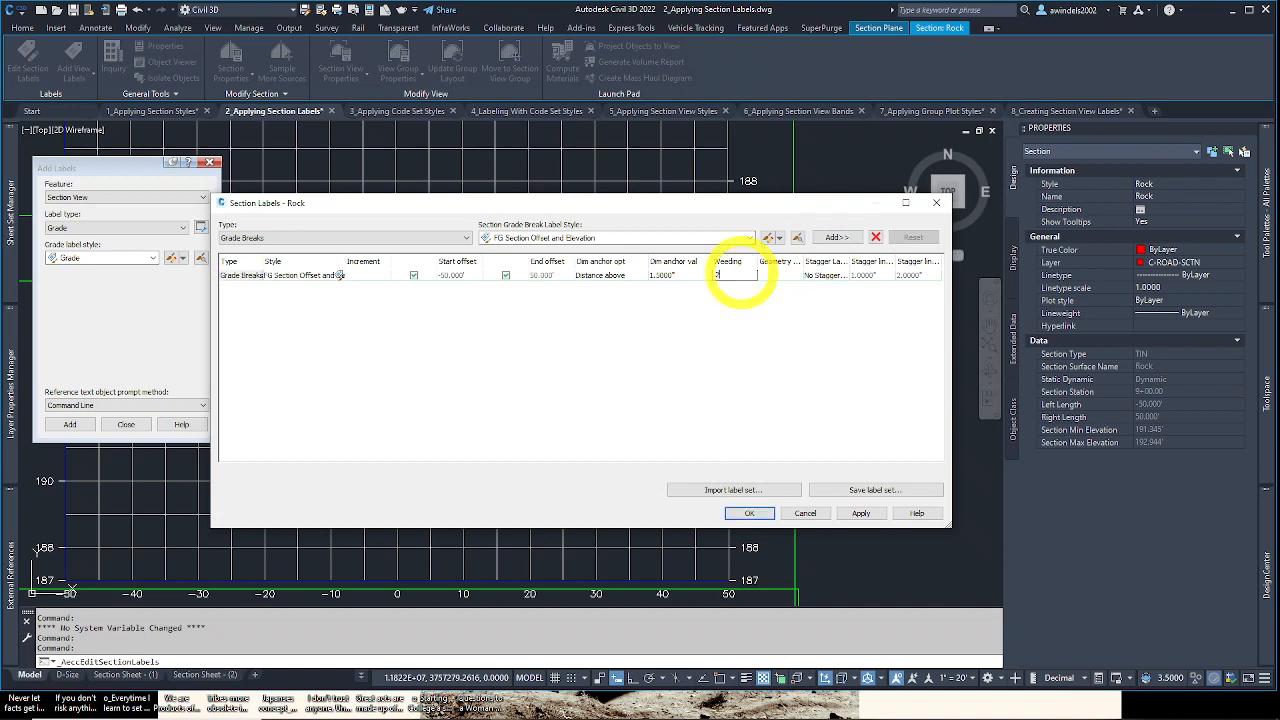
text(2)
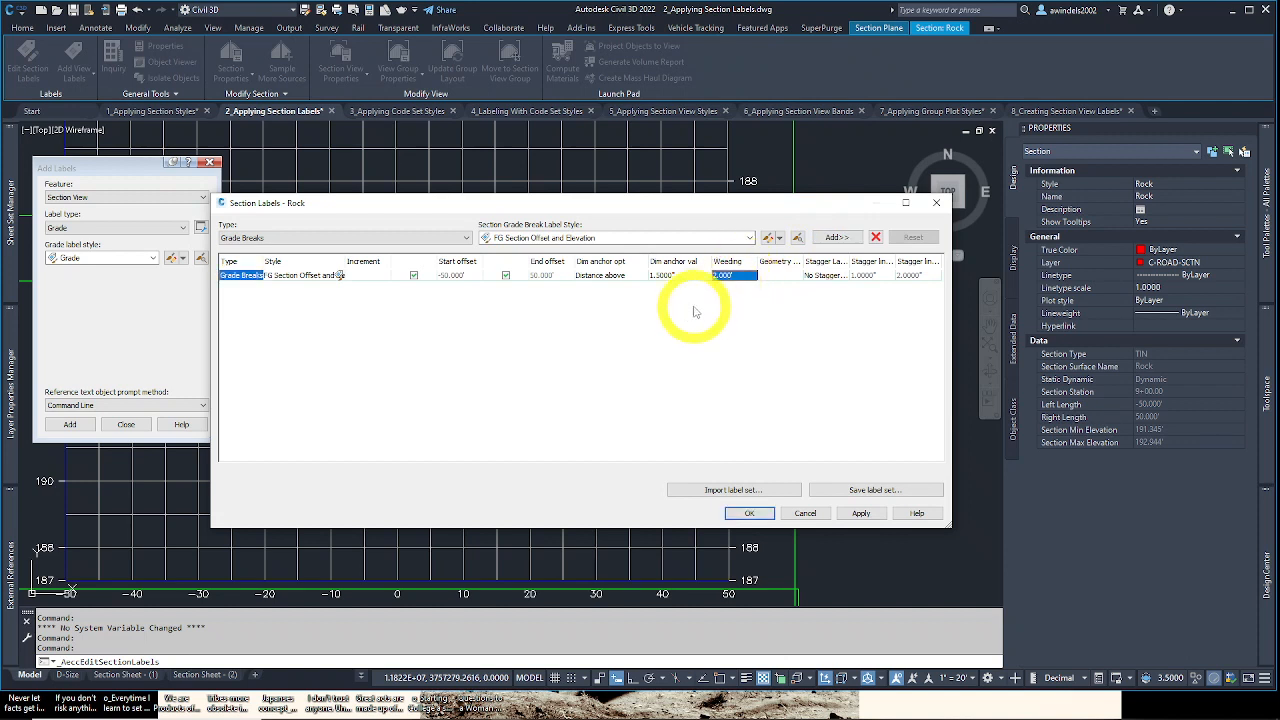
click(670, 275)
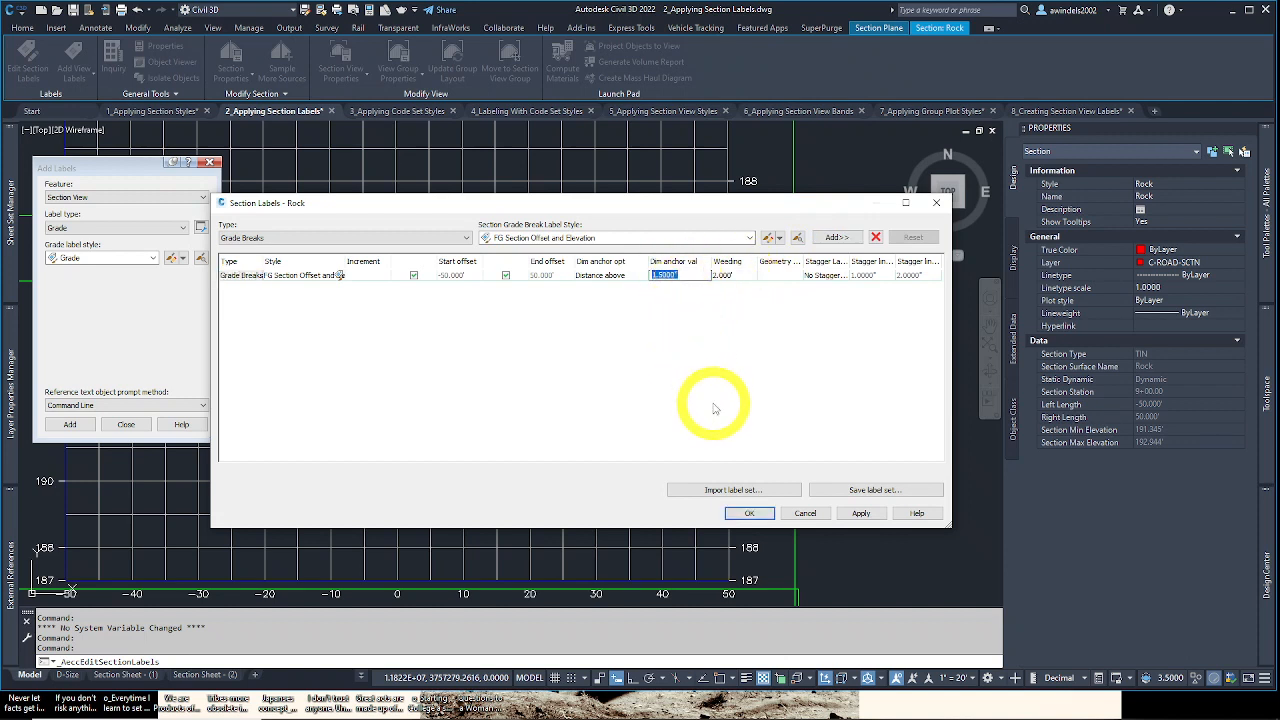
text(3)
key(Return)
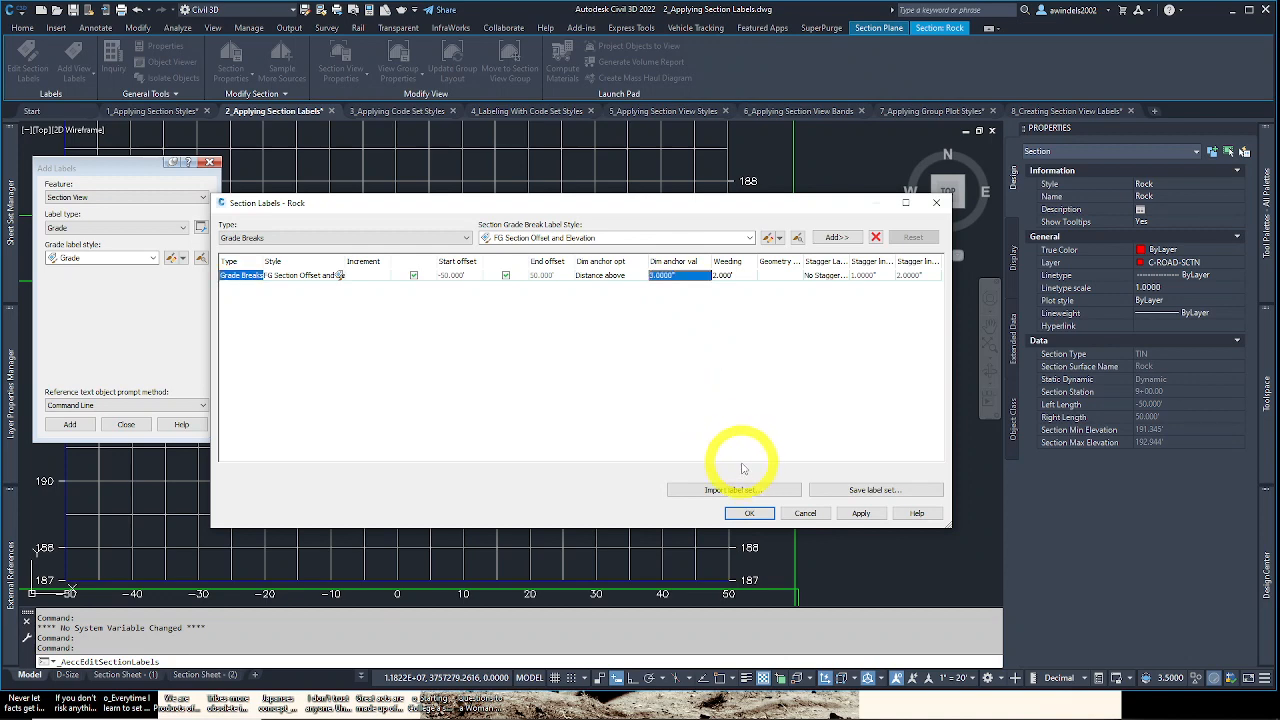
click(760, 513)
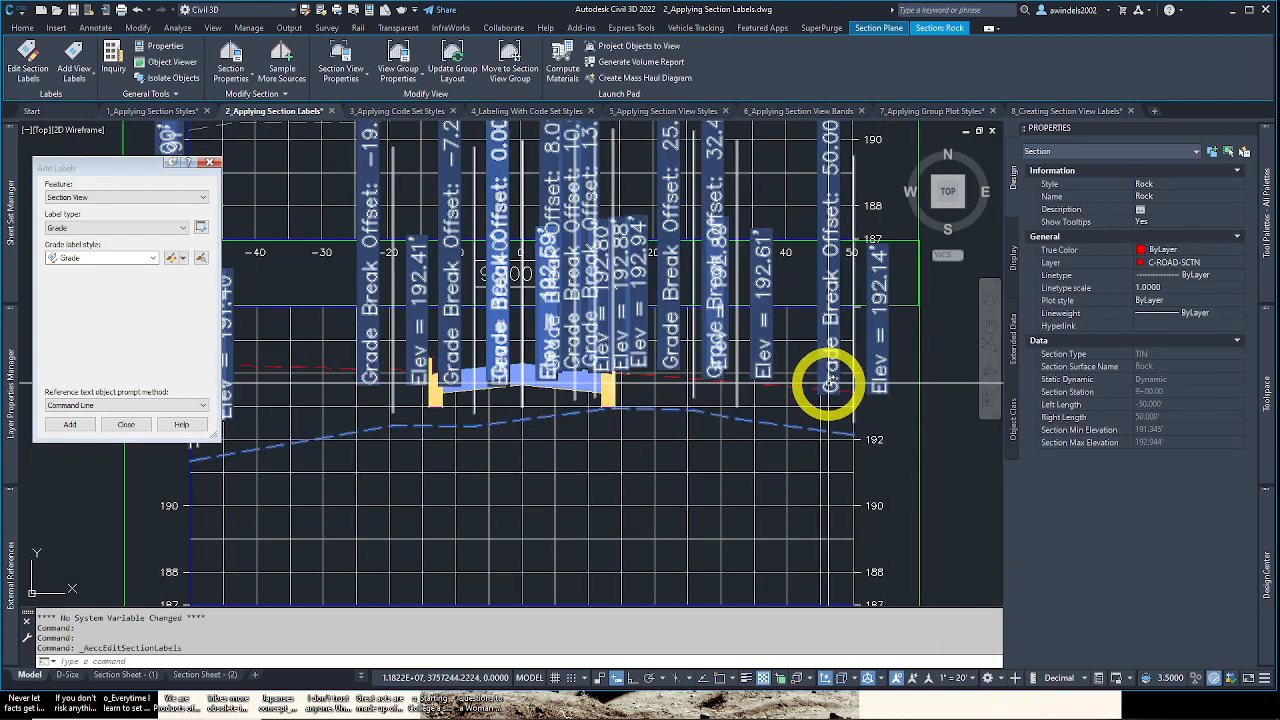
click(829, 381)
click(768, 342)
right_click(771, 347)
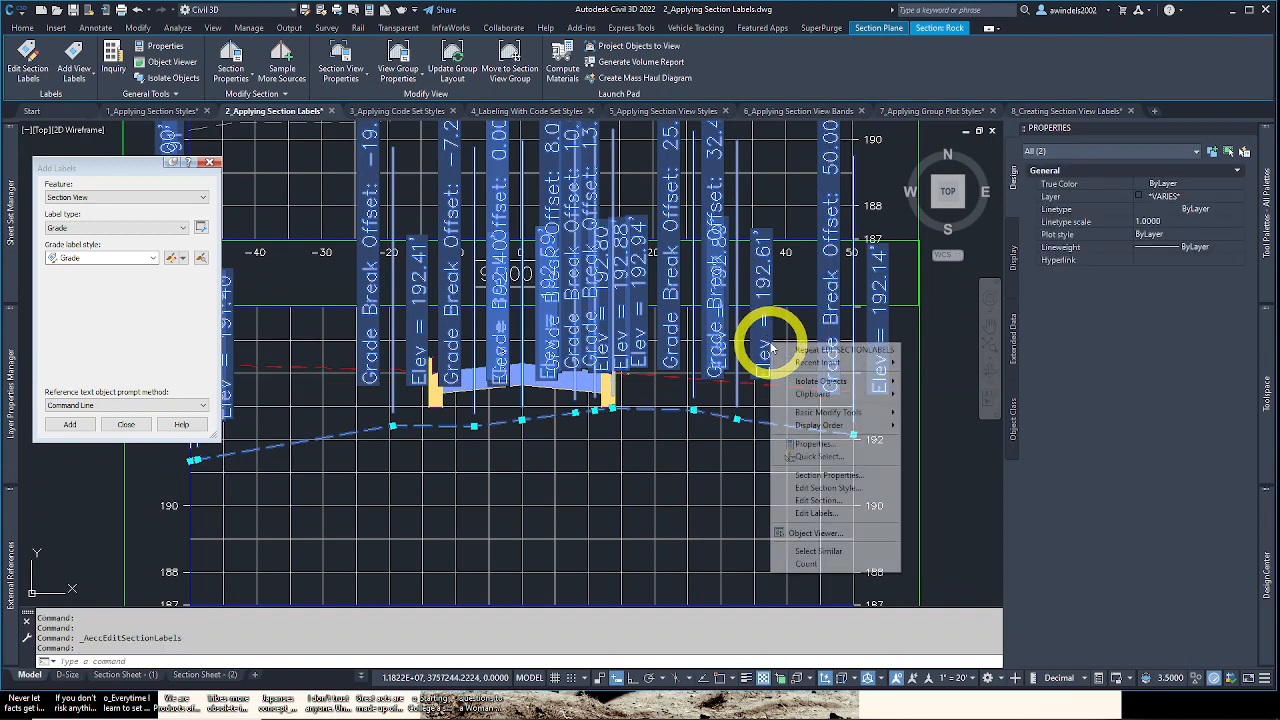
key(Escape)
middle_drag(774, 314, 826, 340)
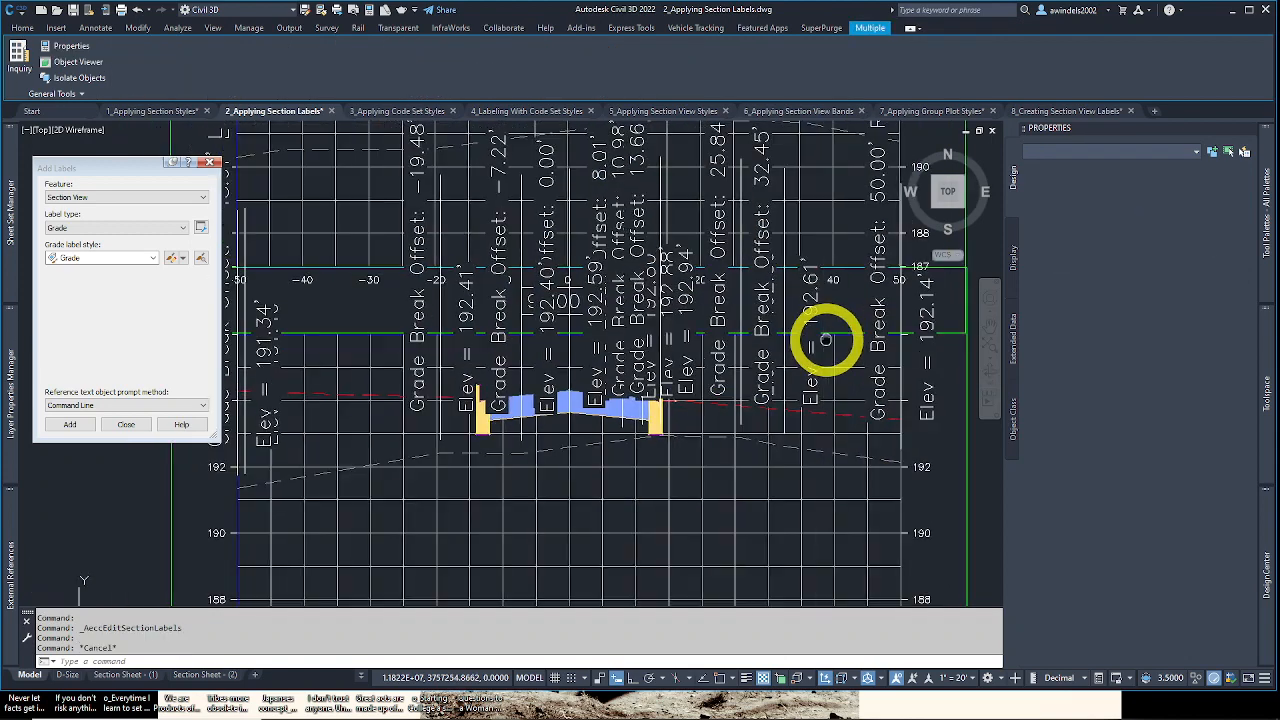
key(Escape)
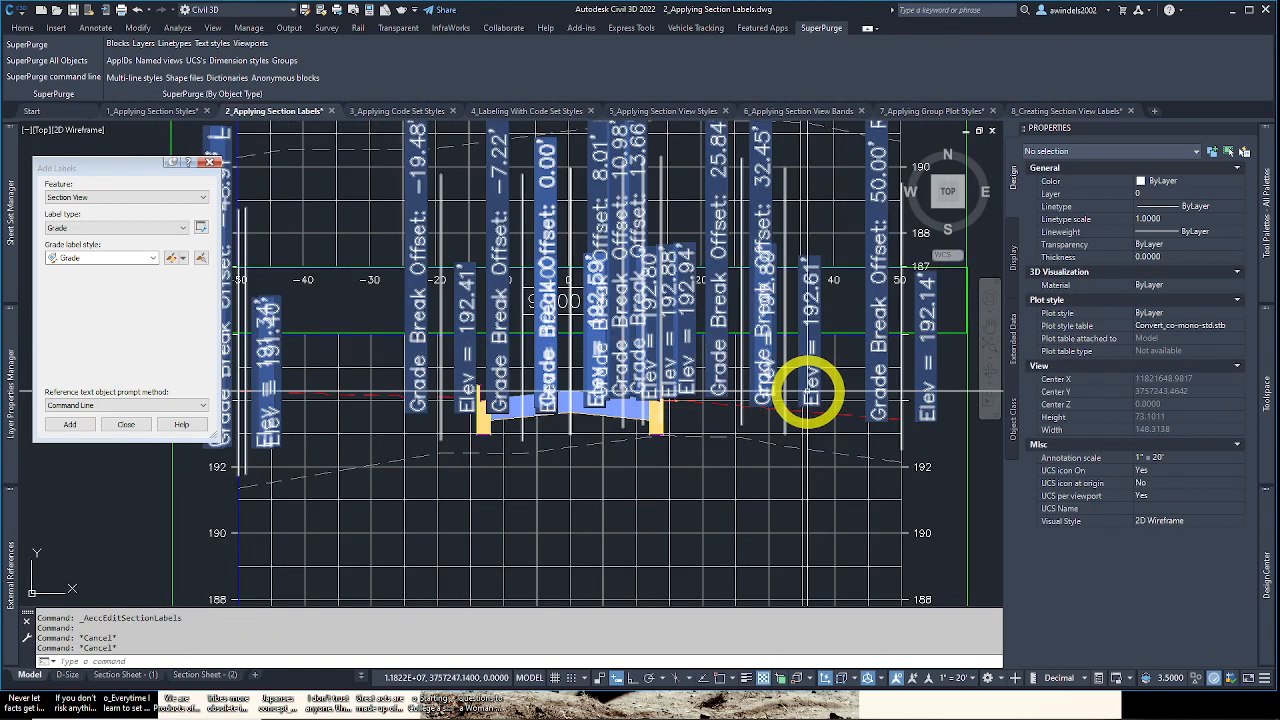
Step: Change the drawing's annotation scale to 1" = 10'
mouse_move(997, 694)
click(946, 679)
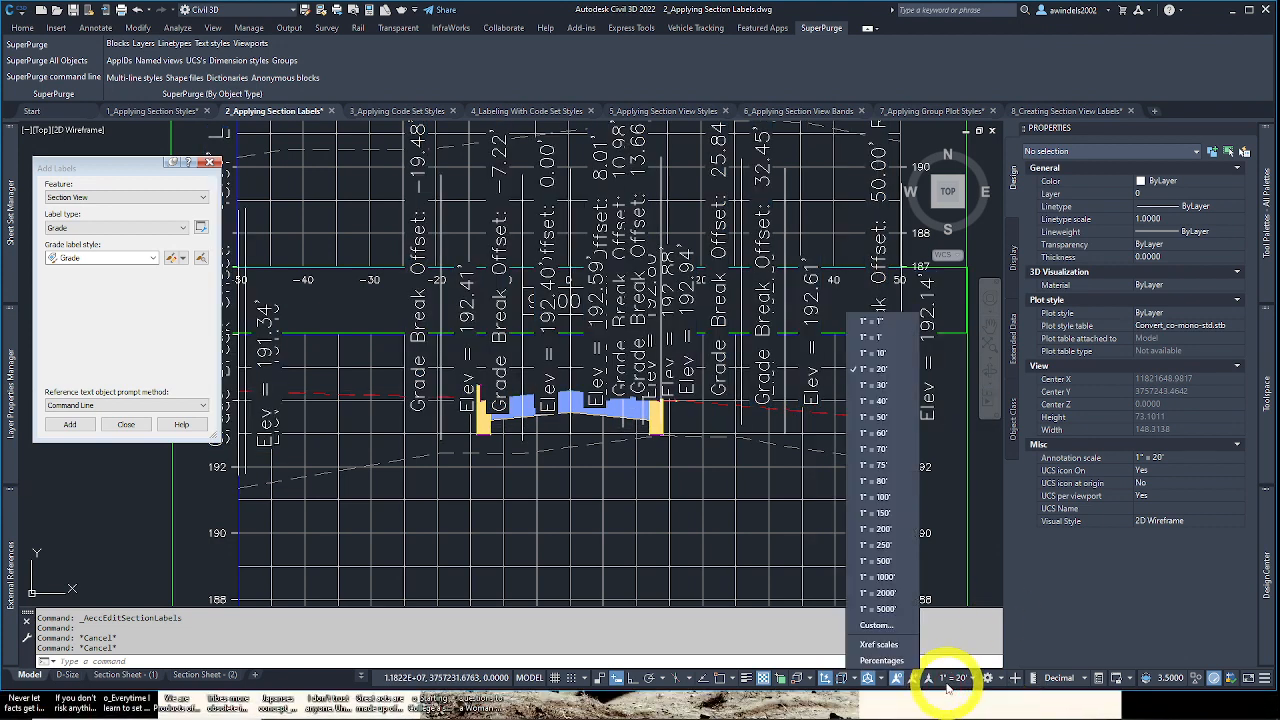
click(882, 353)
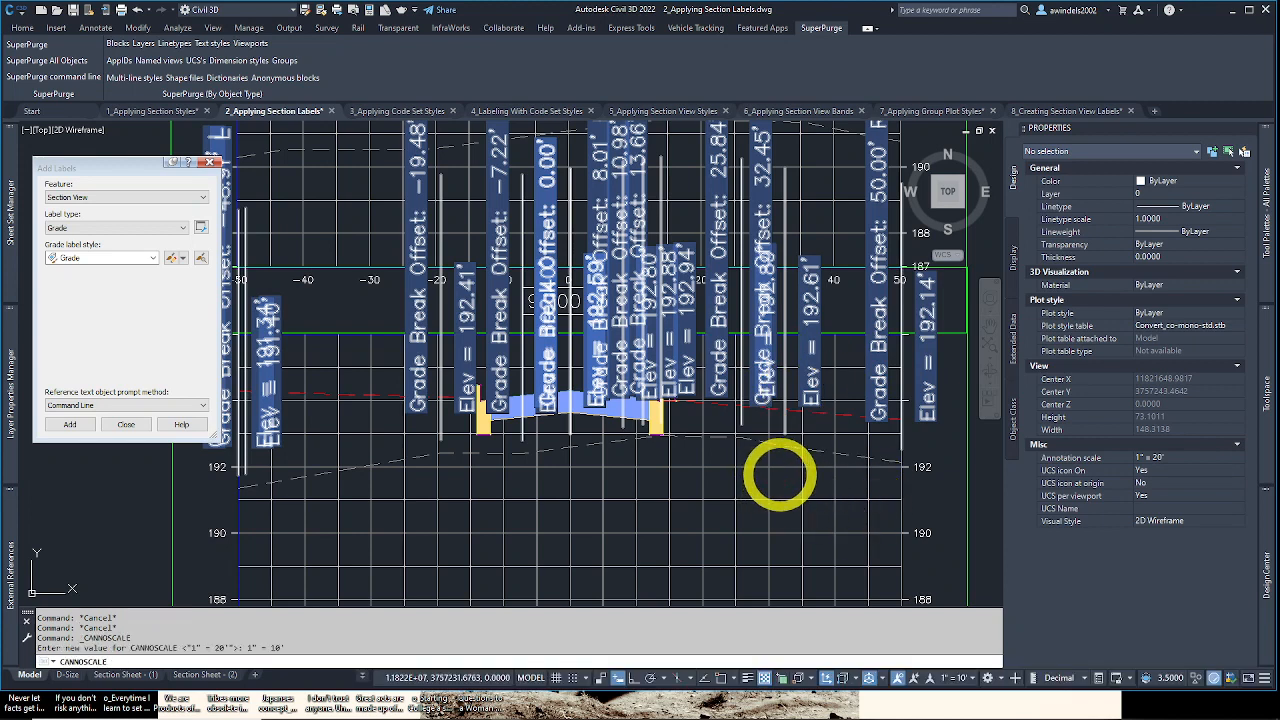
click(778, 477)
key(Escape)
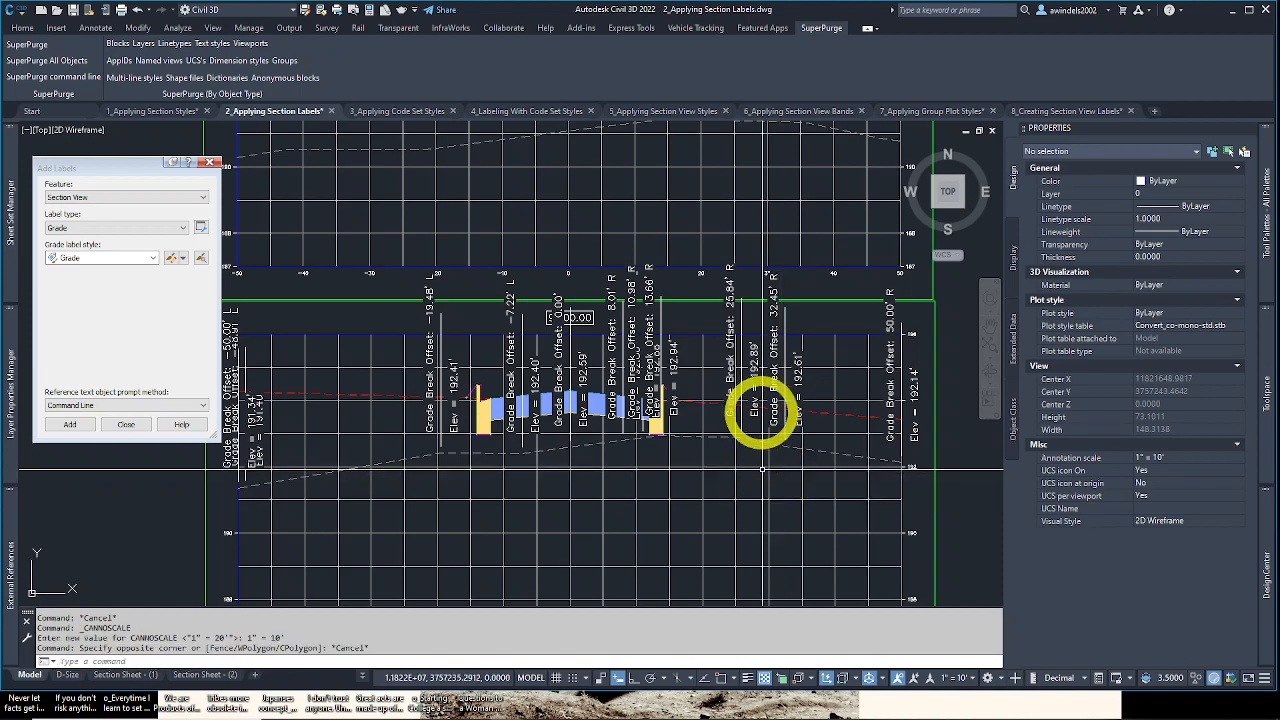
mouse_move(753, 395)
middle_down()
mouse_move(757, 449)
mouse_move(767, 332)
mouse_move(827, 336)
mouse_move(757, 349)
middle_up()
key(Escape)
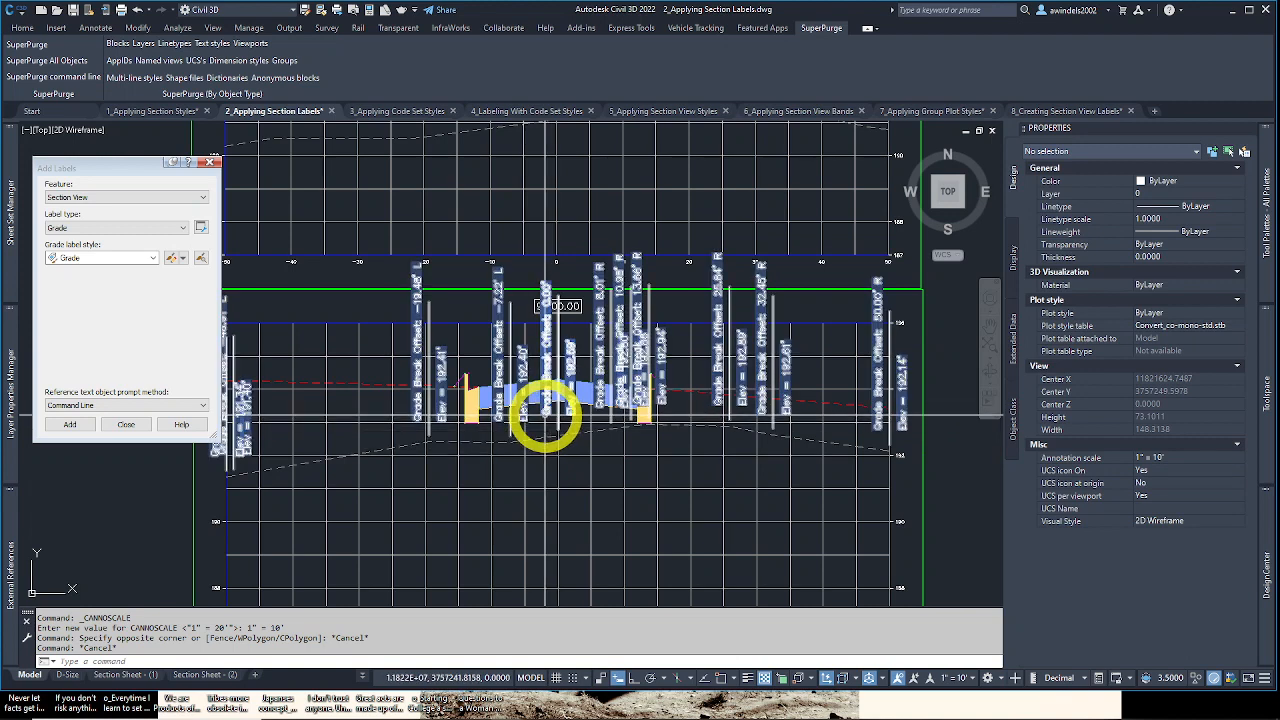
Step: Edit the rock section's labels at 9+00.00 and add a Major Offset label entry using the Offset and Elevation style
click(528, 414)
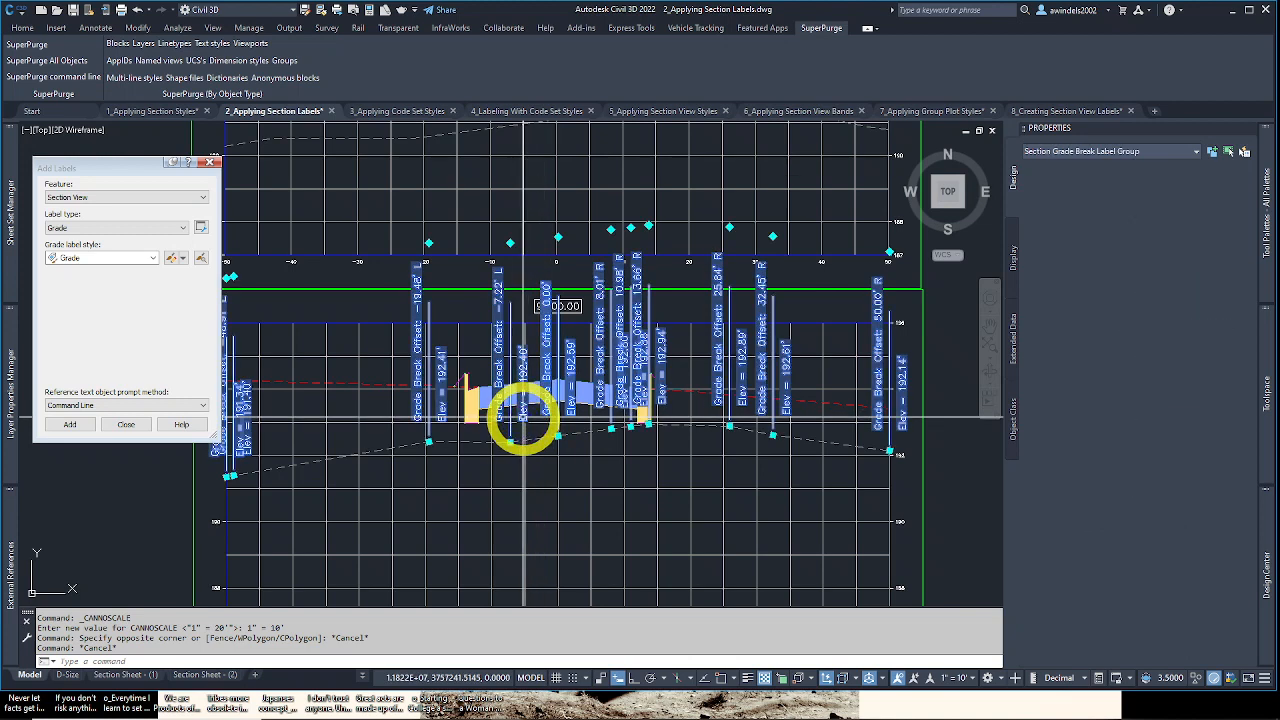
right_click(523, 418)
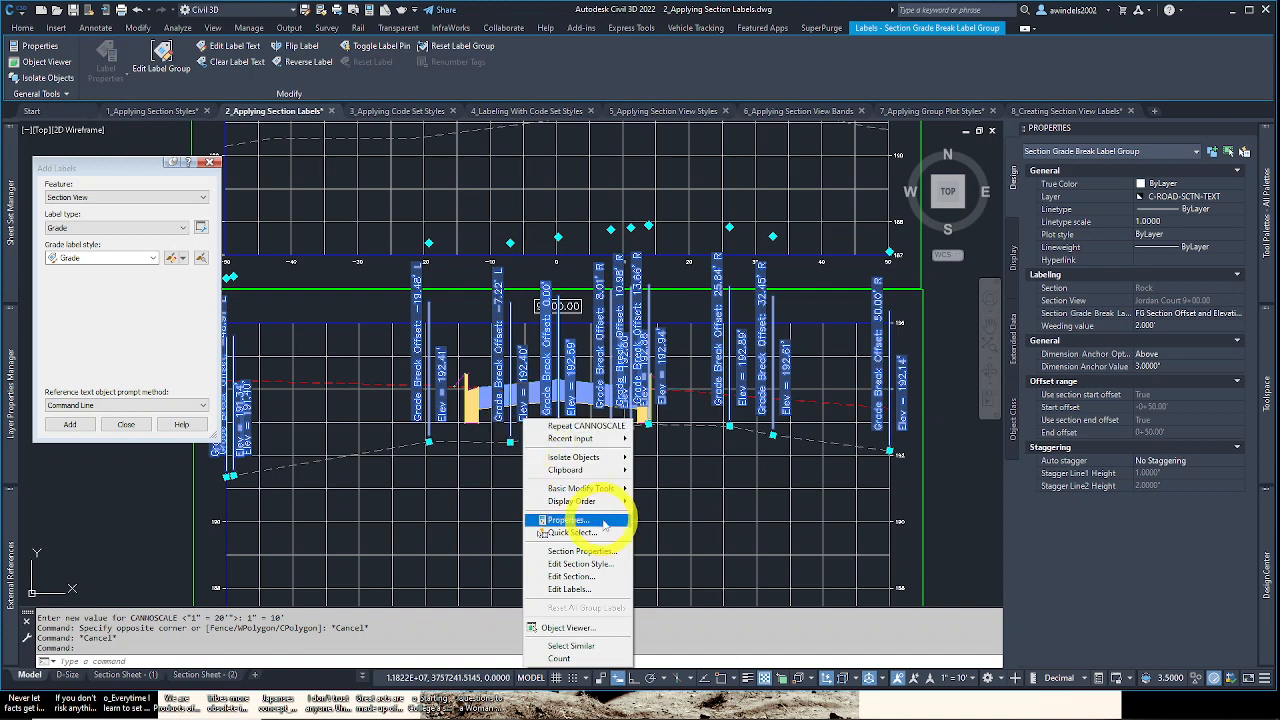
click(599, 590)
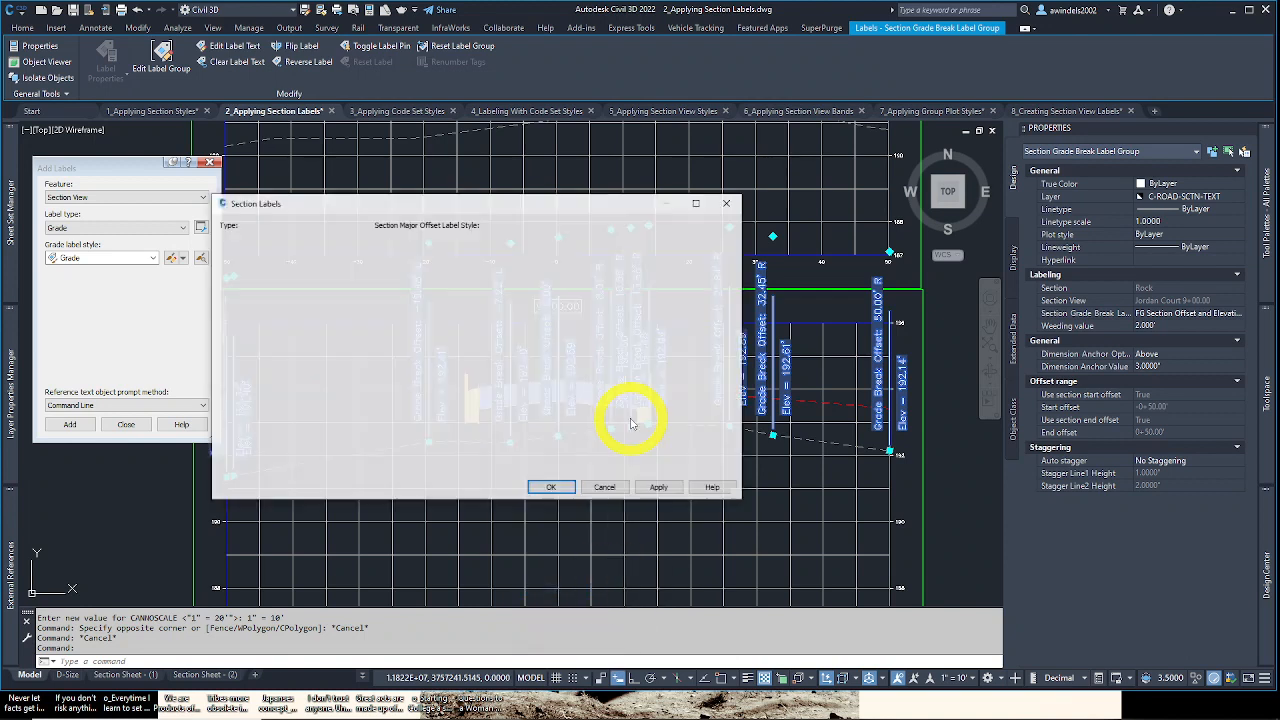
drag(580, 203, 604, 198)
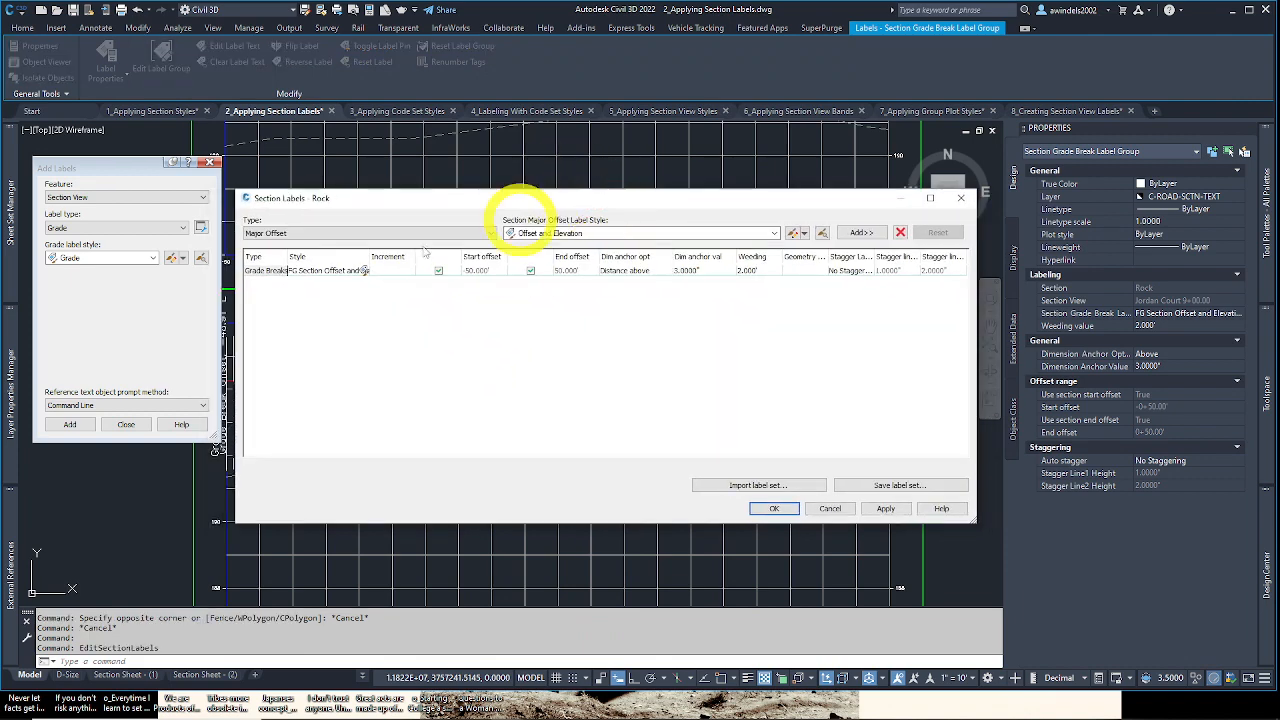
drag(287, 258, 313, 260)
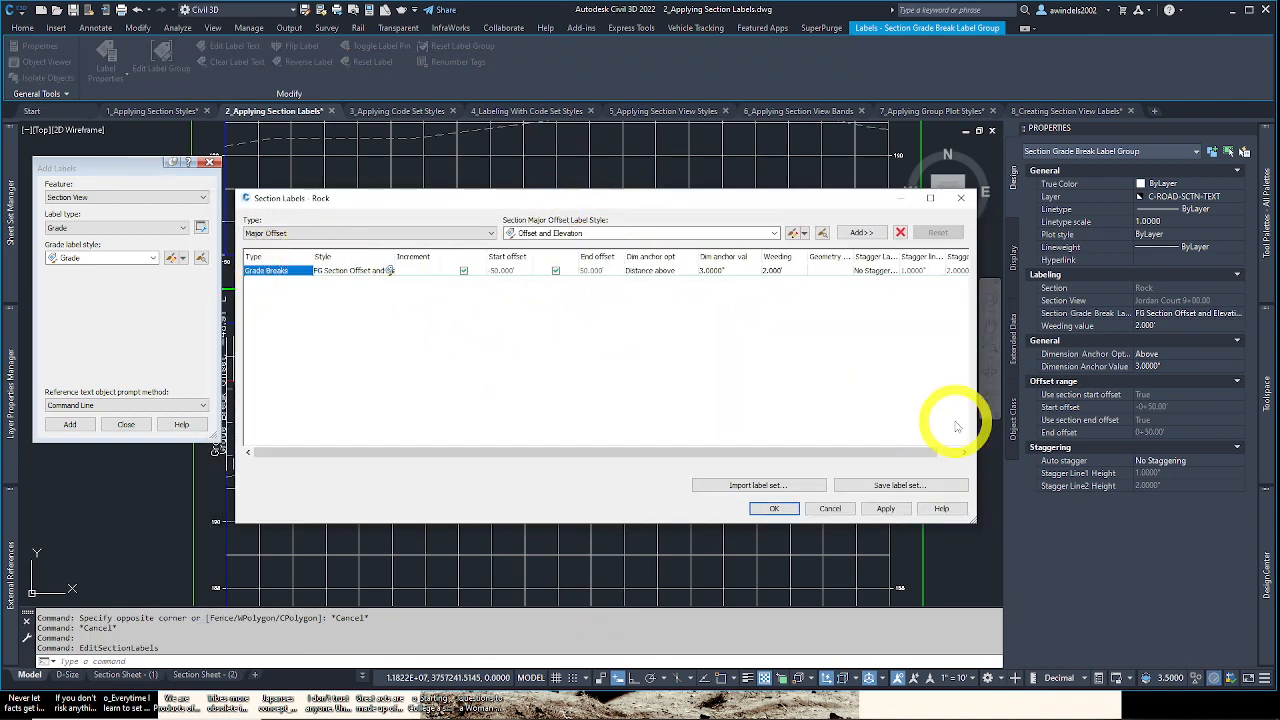
click(309, 233)
click(320, 234)
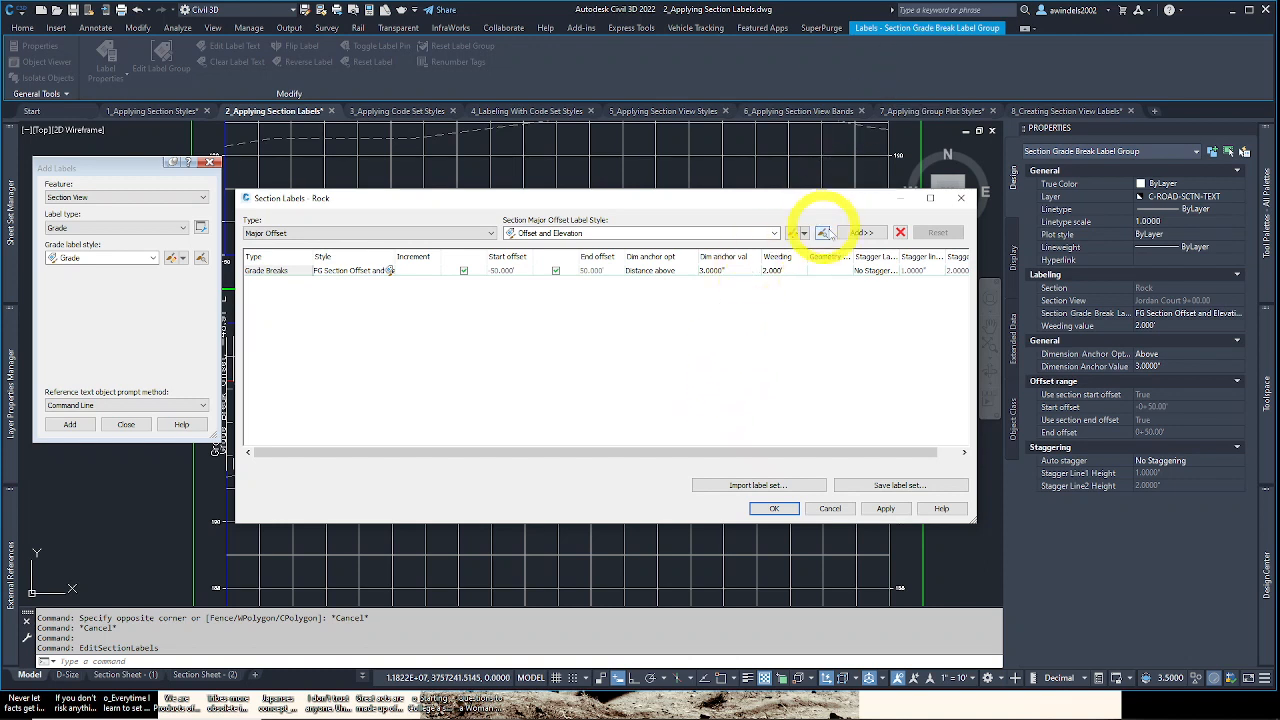
click(856, 232)
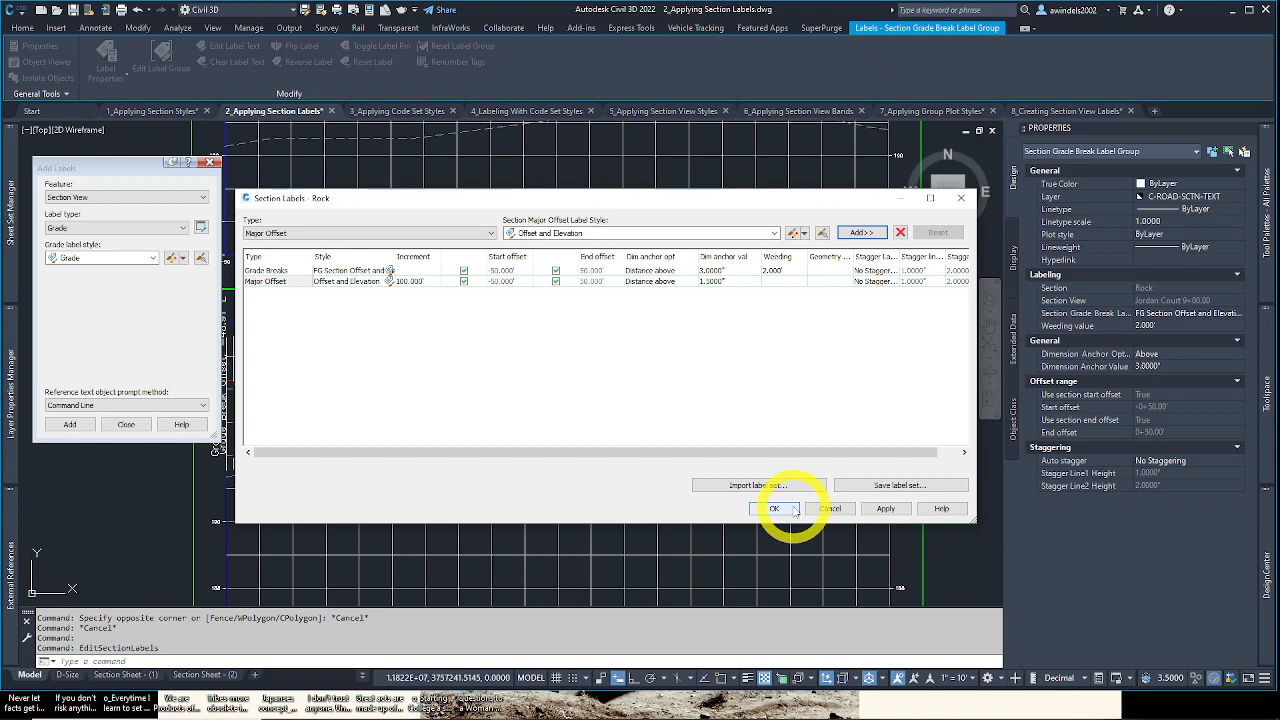
Step: Save the rock section's current label entries as a new section label set named after its author
click(870, 486)
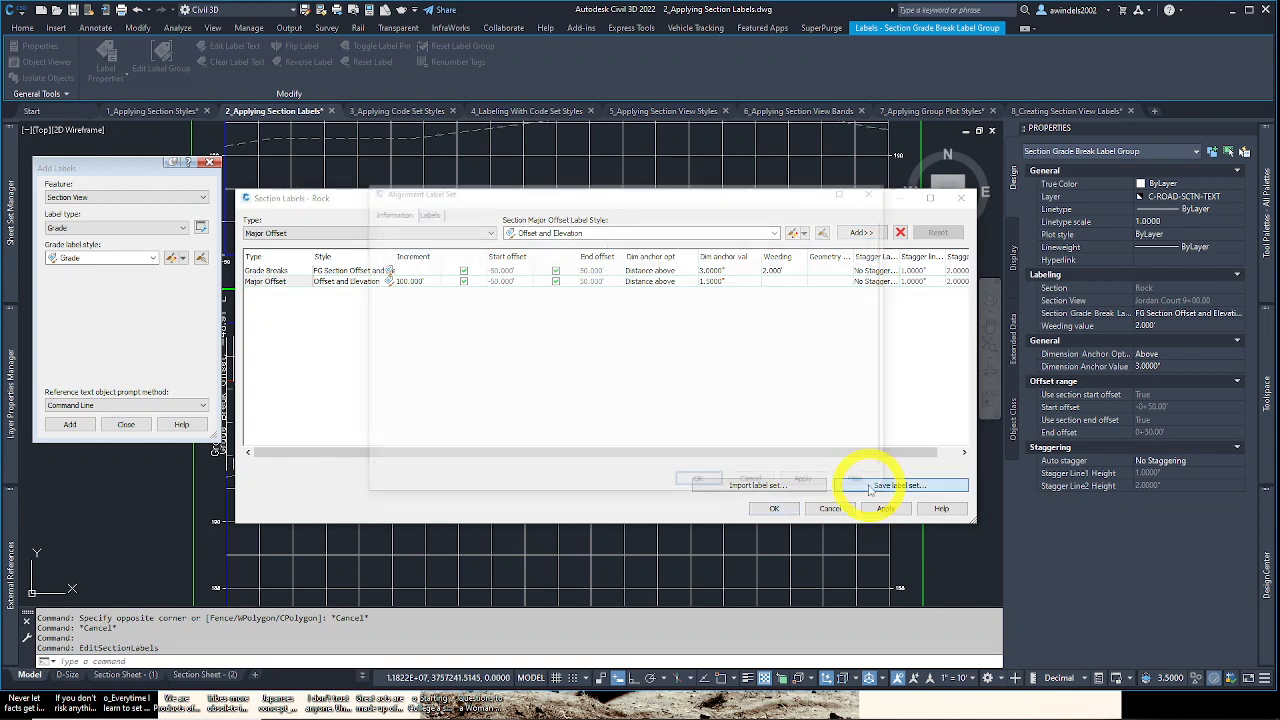
text(AARONS)
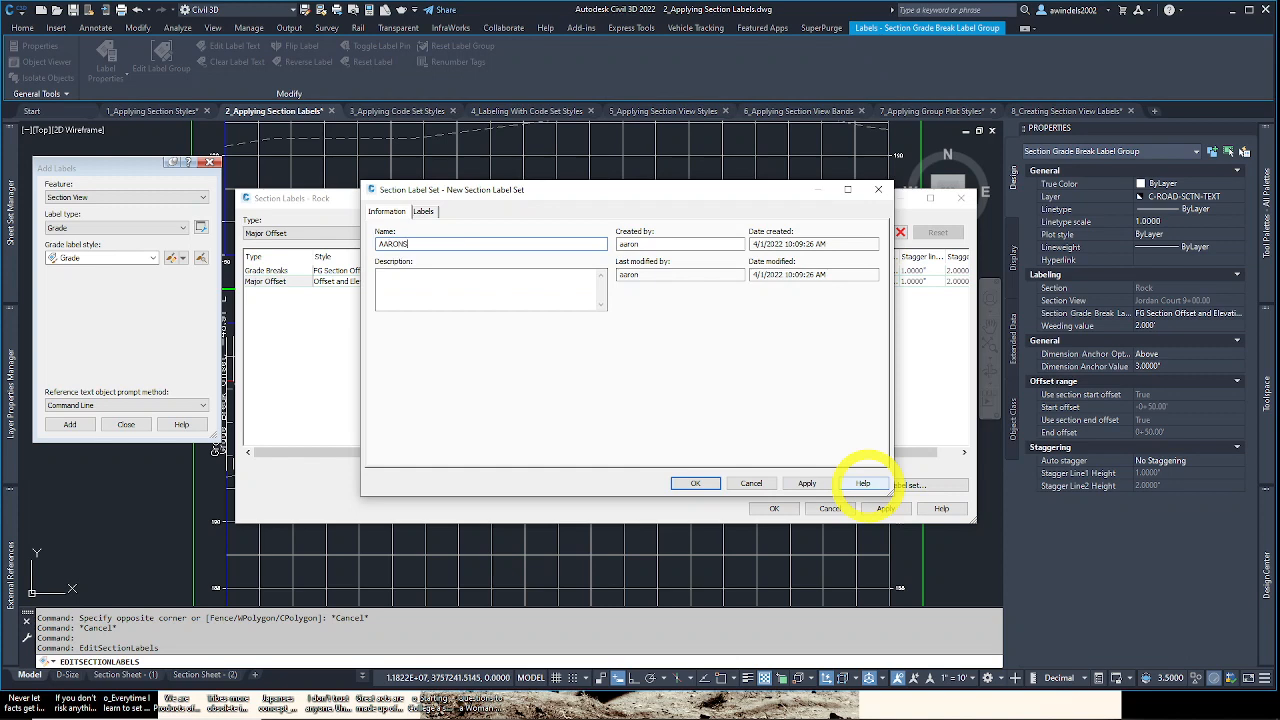
click(697, 483)
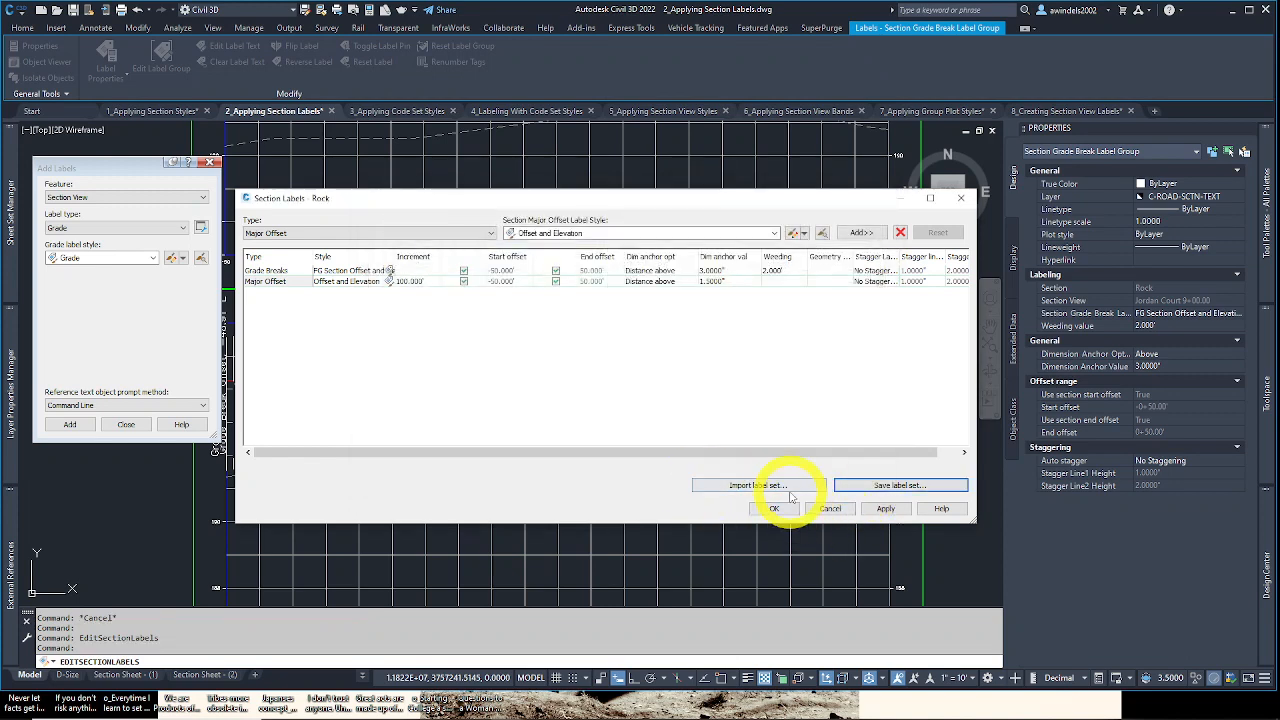
Step: Import the saved label set into the rock section's labels and apply the labels to the 9+00.00 section view
click(781, 487)
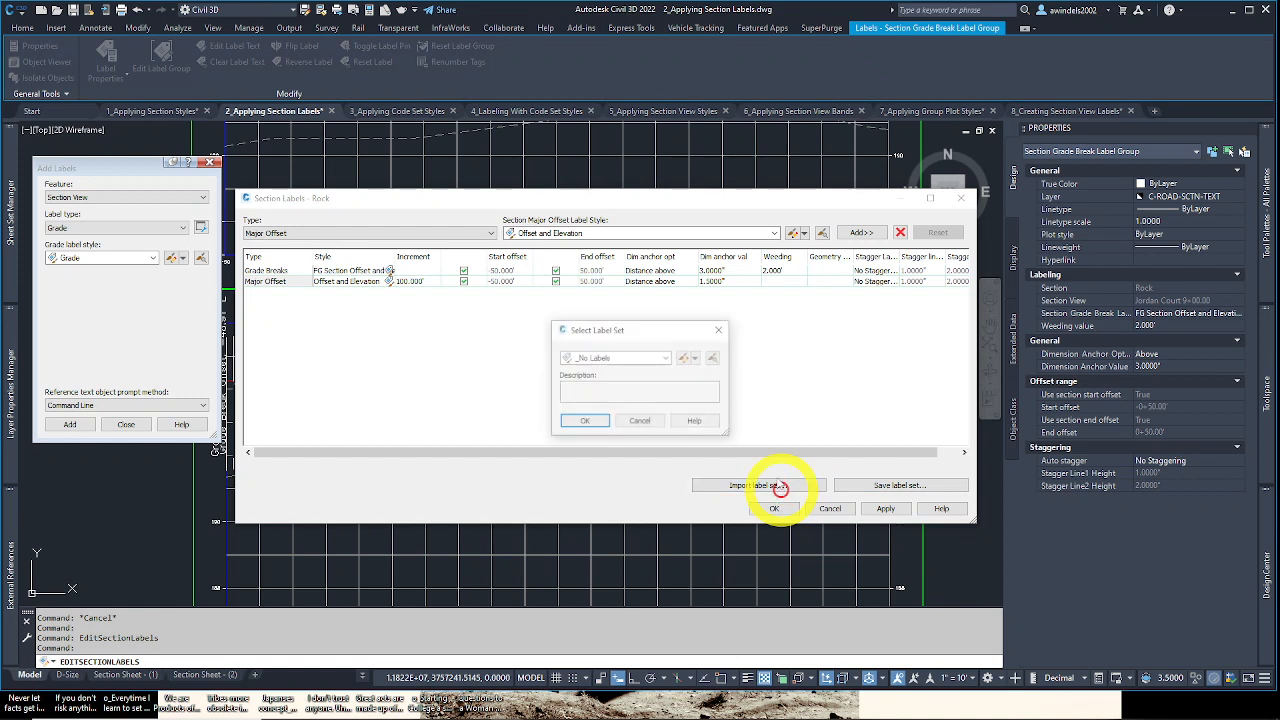
click(612, 358)
click(602, 381)
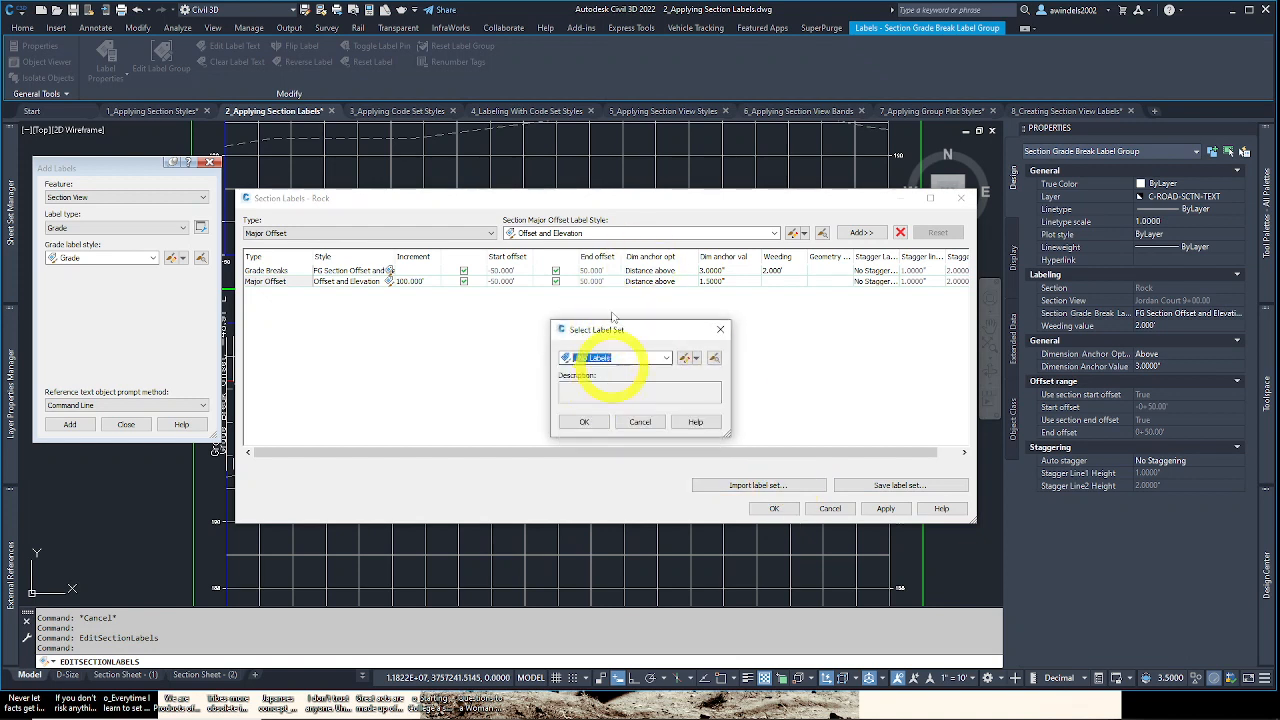
click(596, 426)
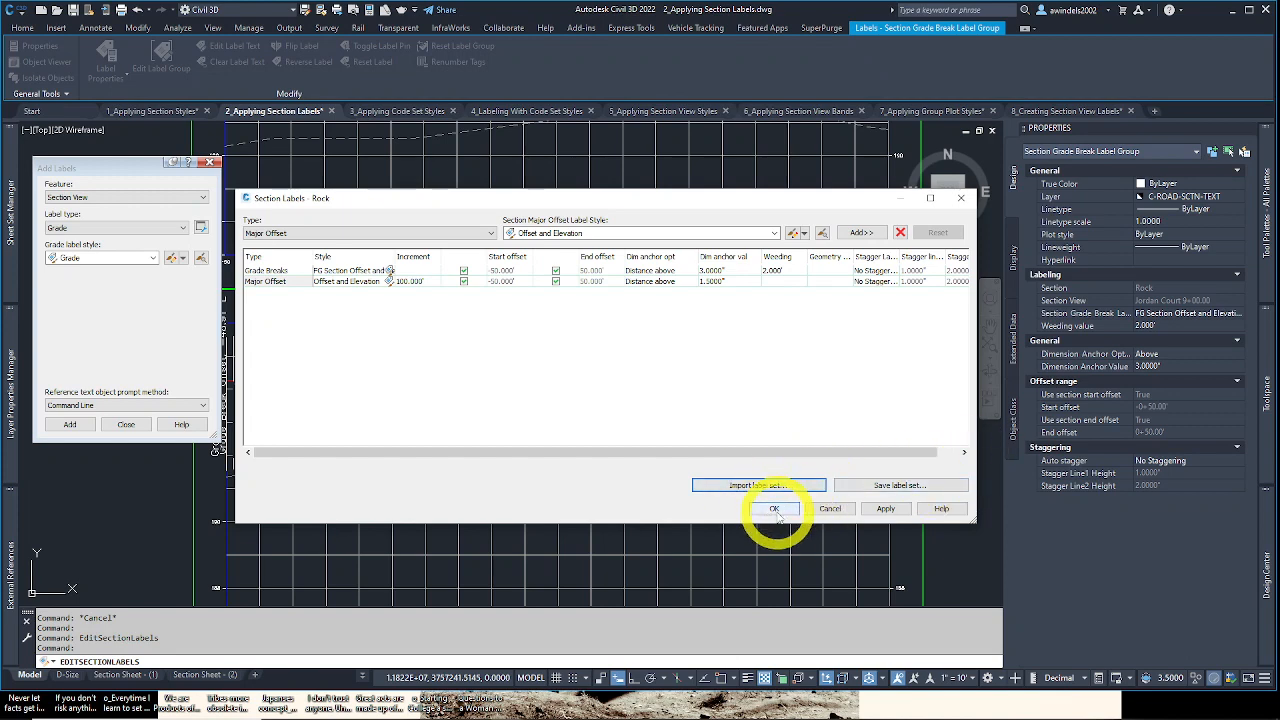
click(775, 509)
middle_drag(734, 474, 736, 469)
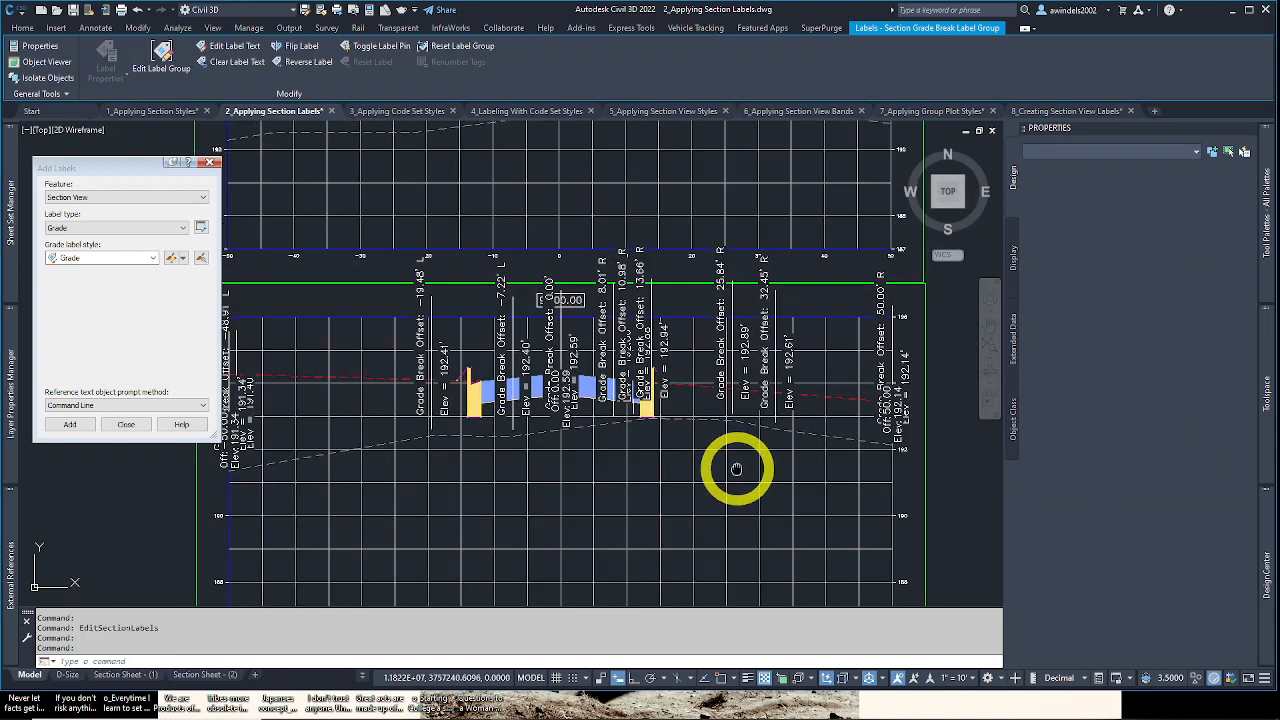
key(Escape)
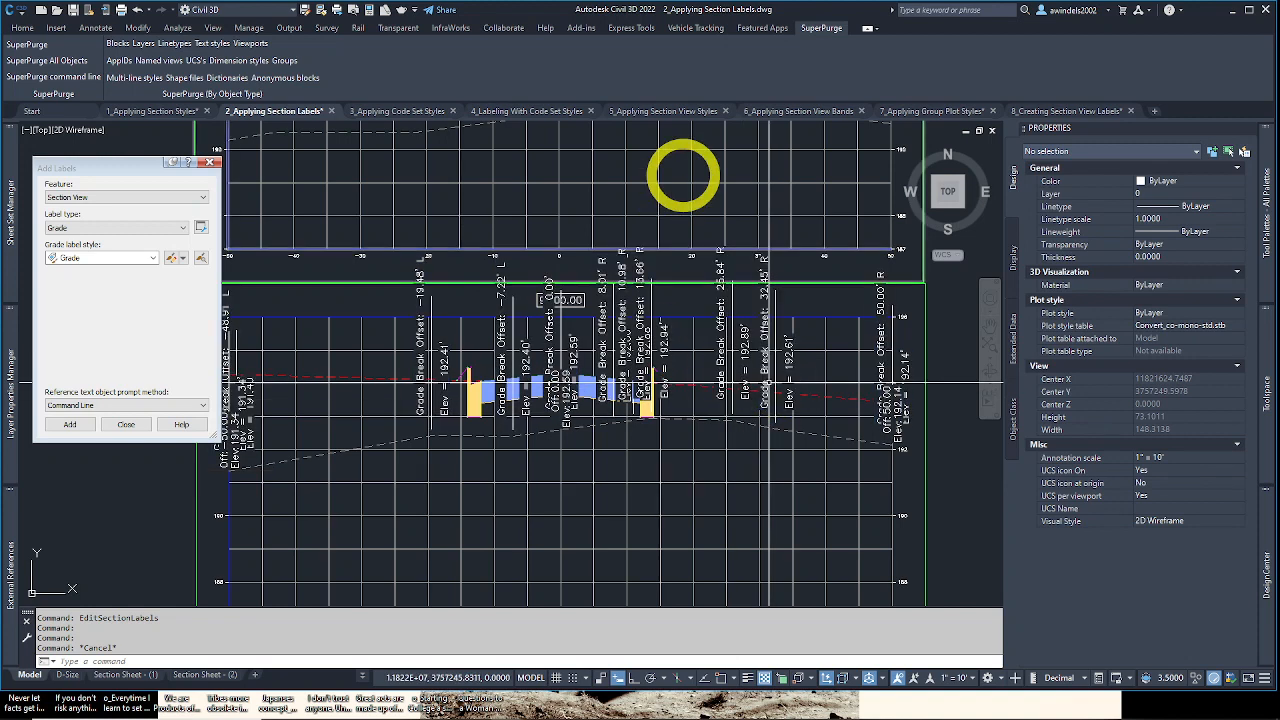
Step: Inspect the Jordan Court corridor section and the rock section in the 9+25.00 section view
middle_drag(686, 171, 666, 486)
click(555, 358)
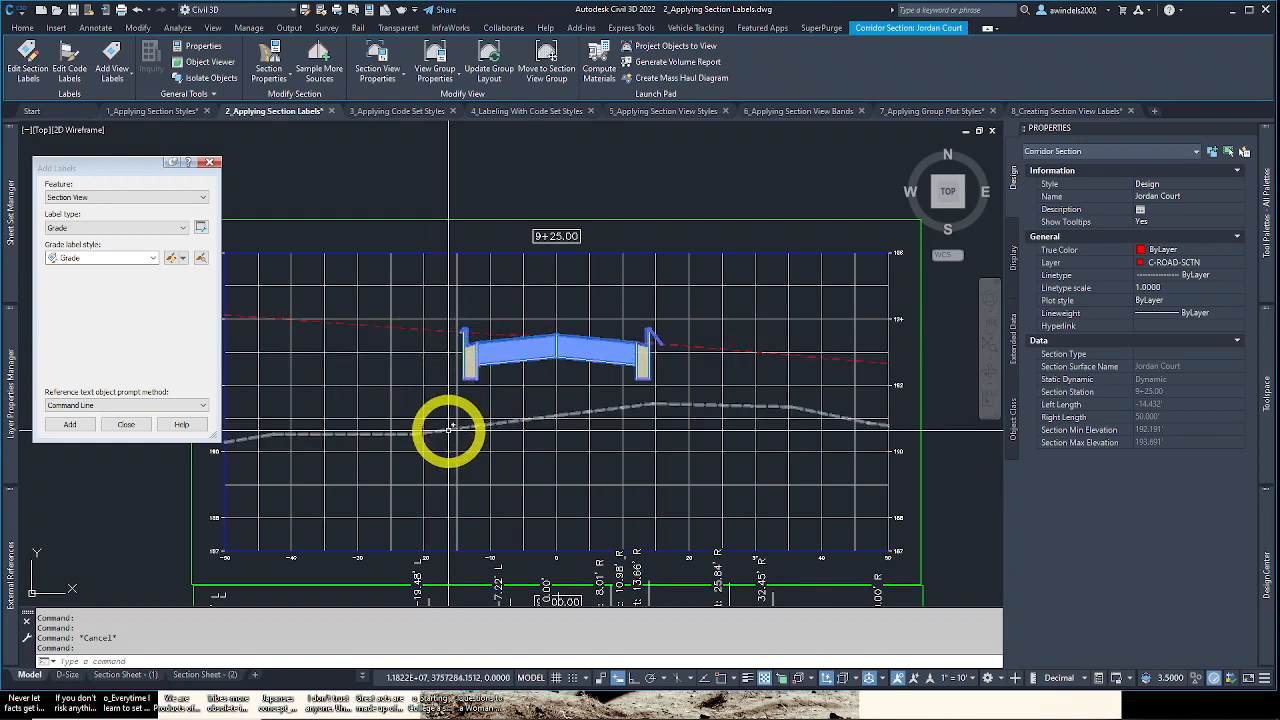
mouse_move(450, 428)
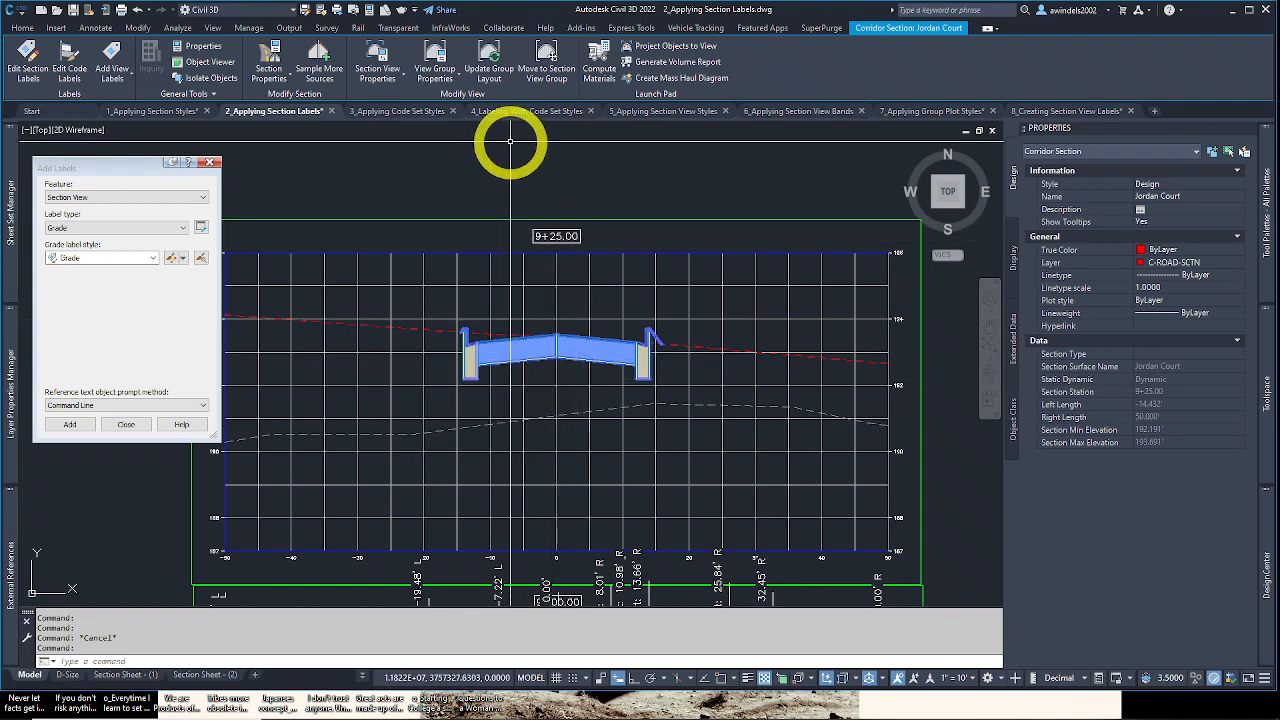
key(Escape)
middle_drag(523, 215, 532, 202)
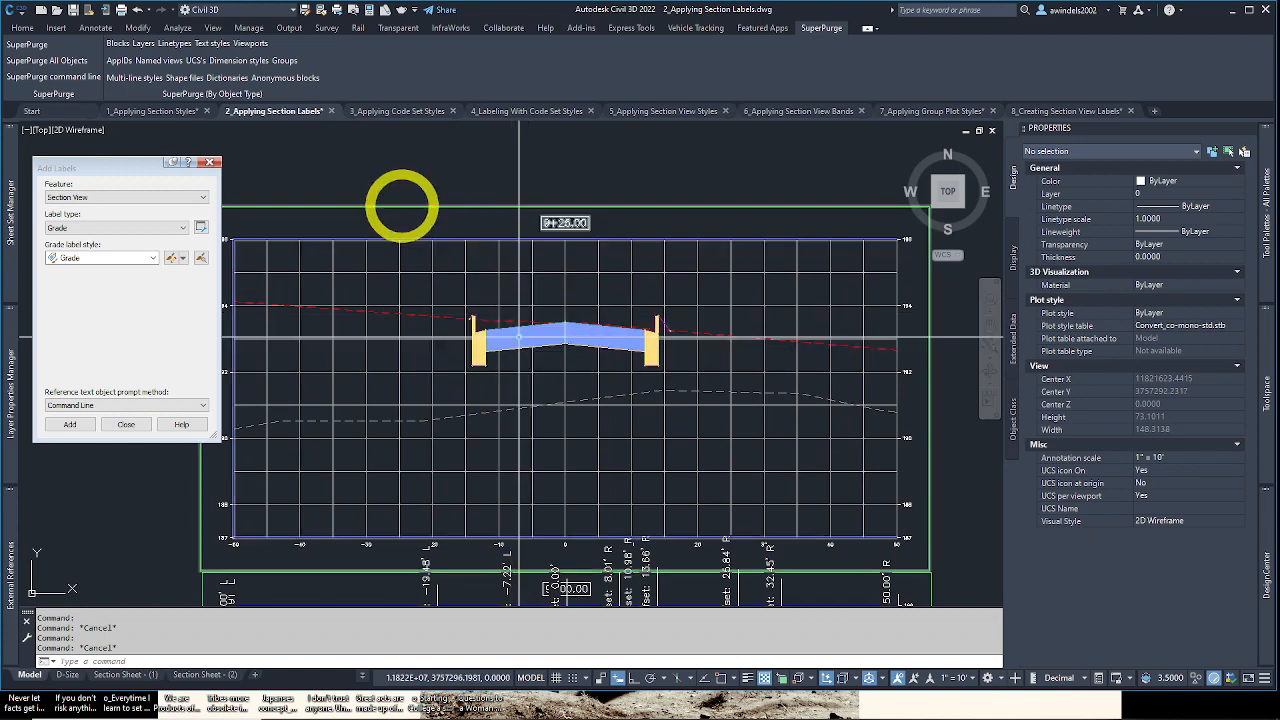
Step: Switch to the 3_Applying Code Set Styles drawing and examine the corridor section in the 8+50.00 view
click(403, 112)
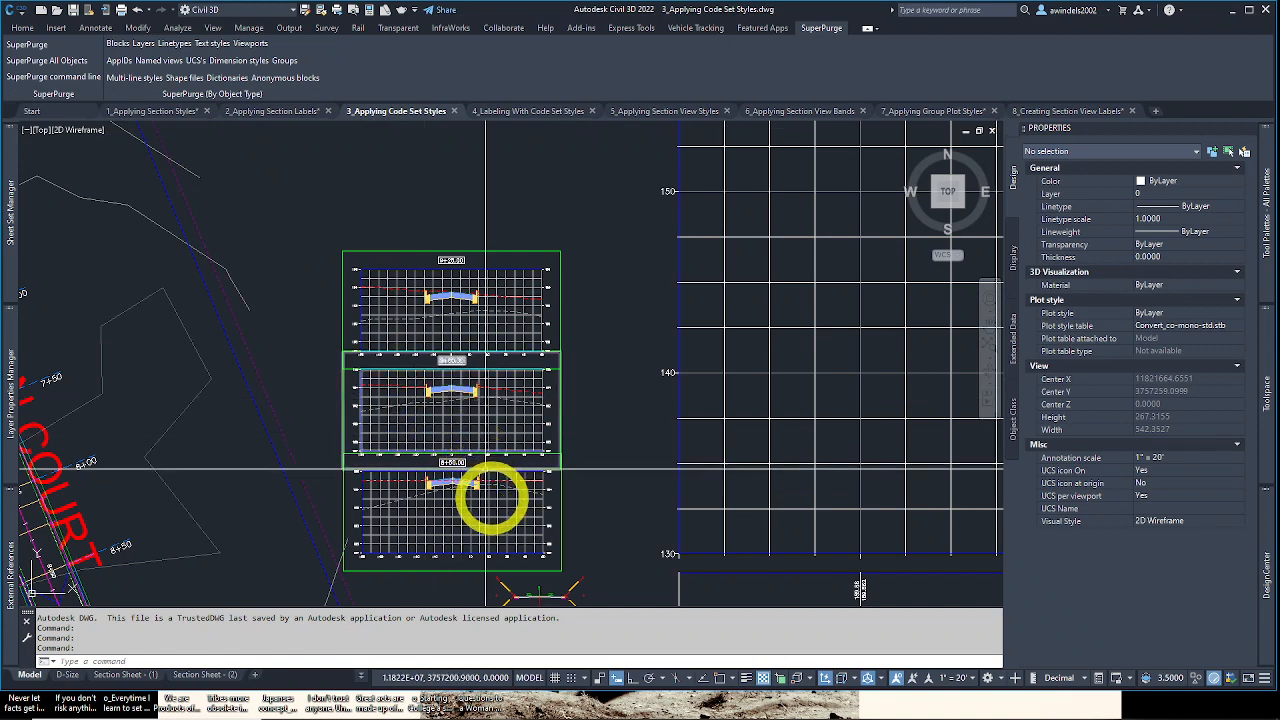
scroll(479, 537, up, 6)
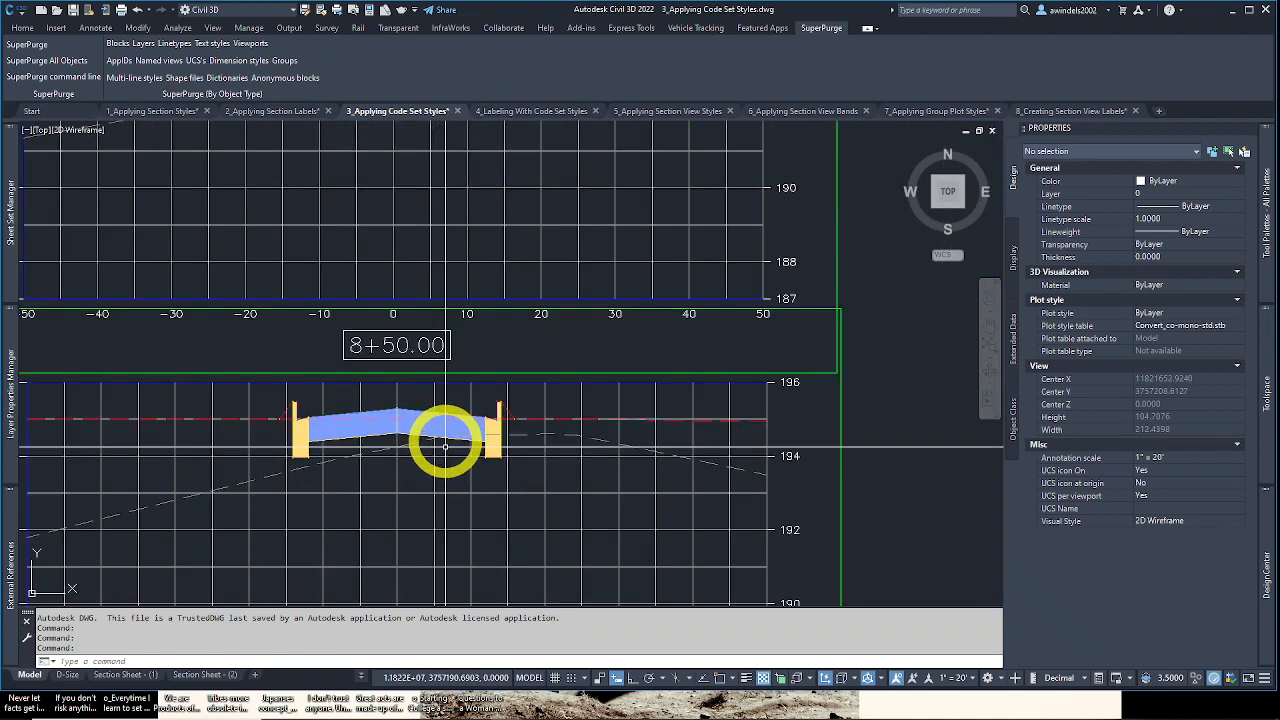
mouse_move(427, 429)
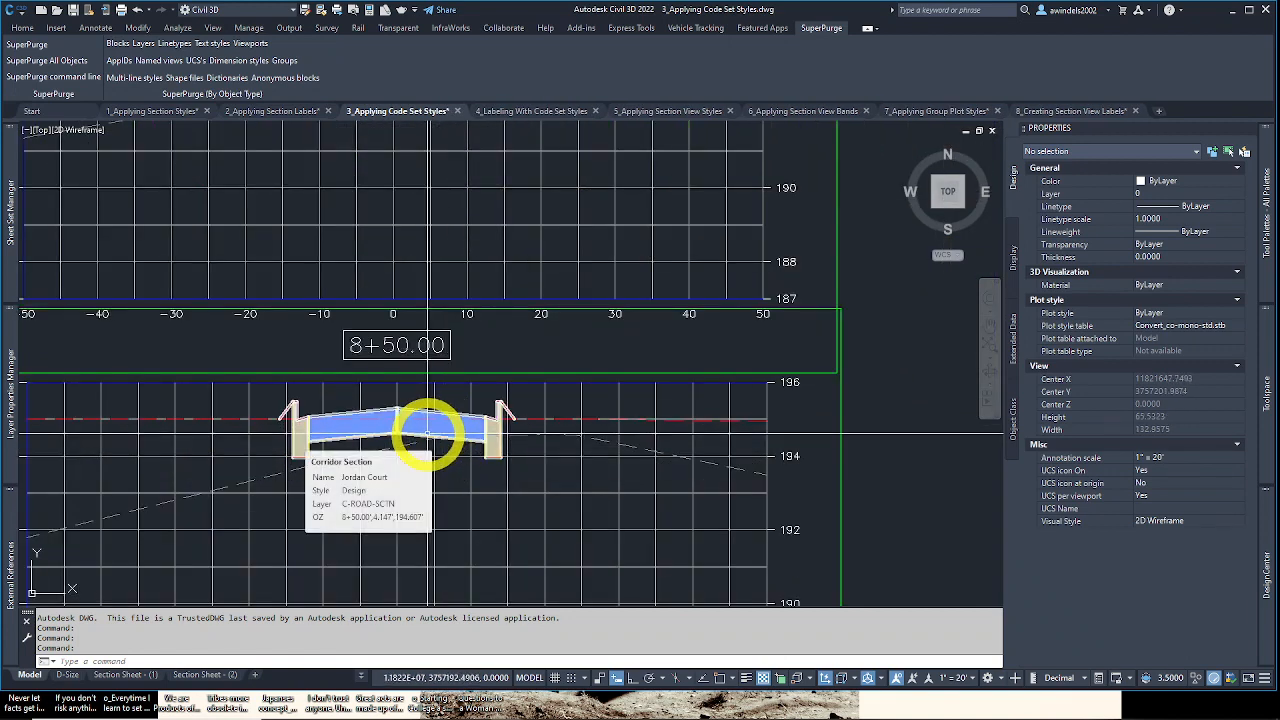
scroll(440, 436, down, 6)
middle_drag(571, 583, 585, 392)
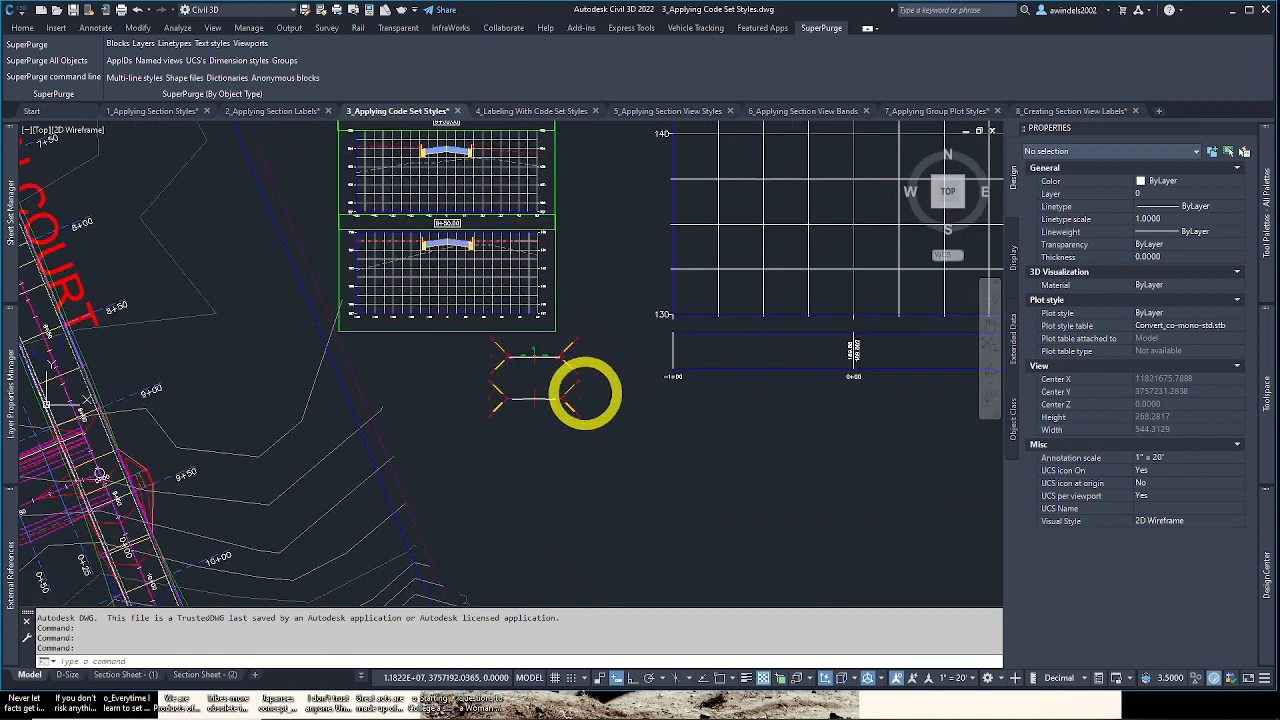
Step: Examine the Subdivision Road assembly and its right-side lane, curb and daylight subassemblies below the section views
scroll(518, 346, up, 8)
scroll(598, 355, up, 2)
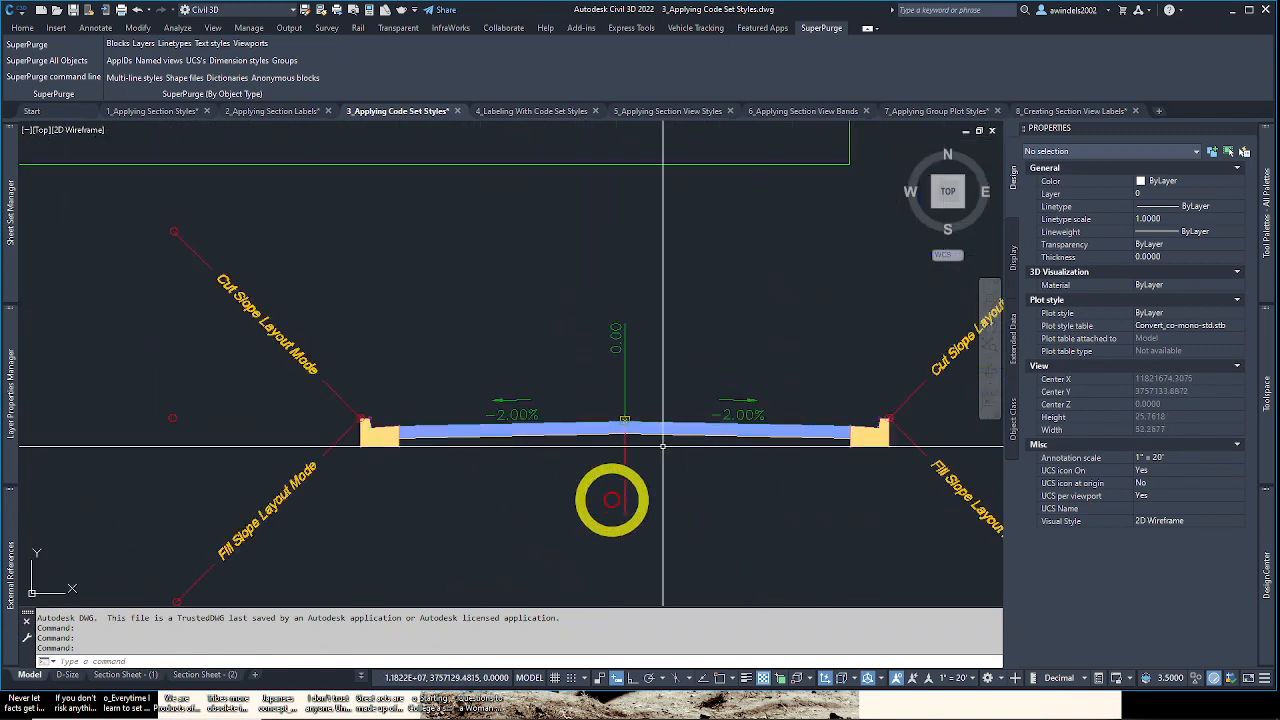
click(609, 499)
middle_drag(806, 450, 580, 364)
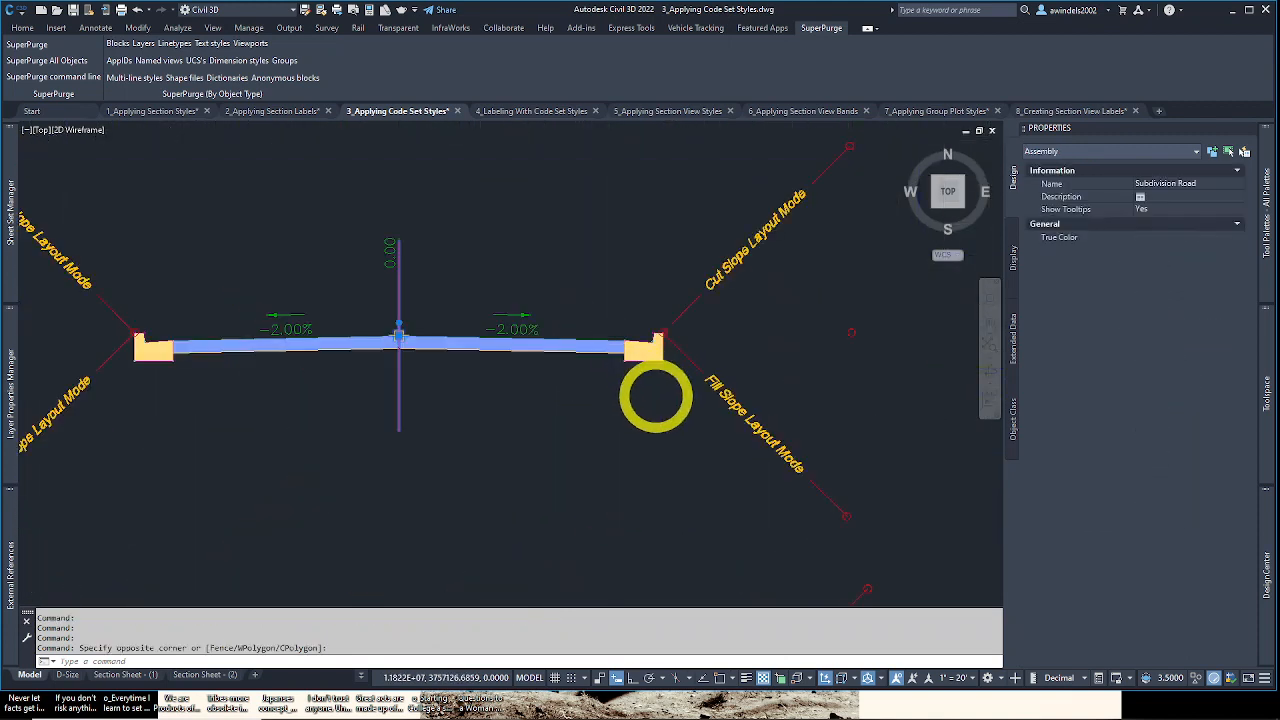
key(Escape)
click(516, 151)
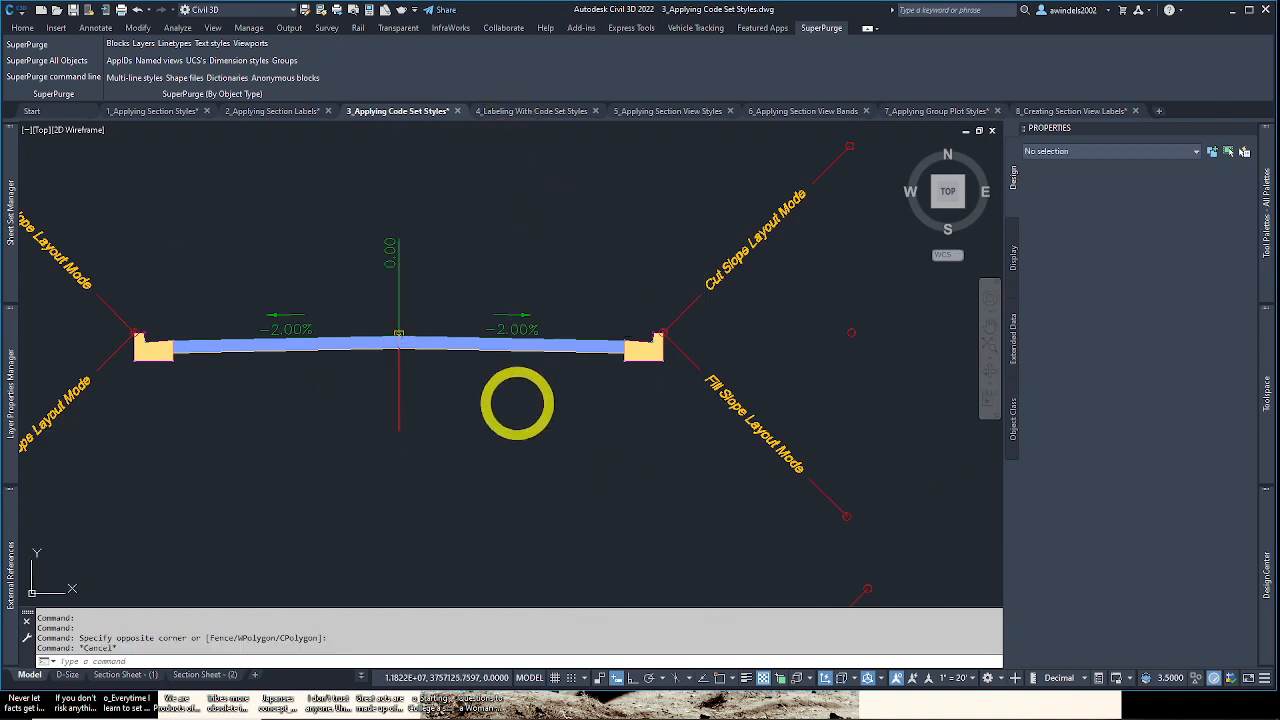
drag(671, 429, 509, 130)
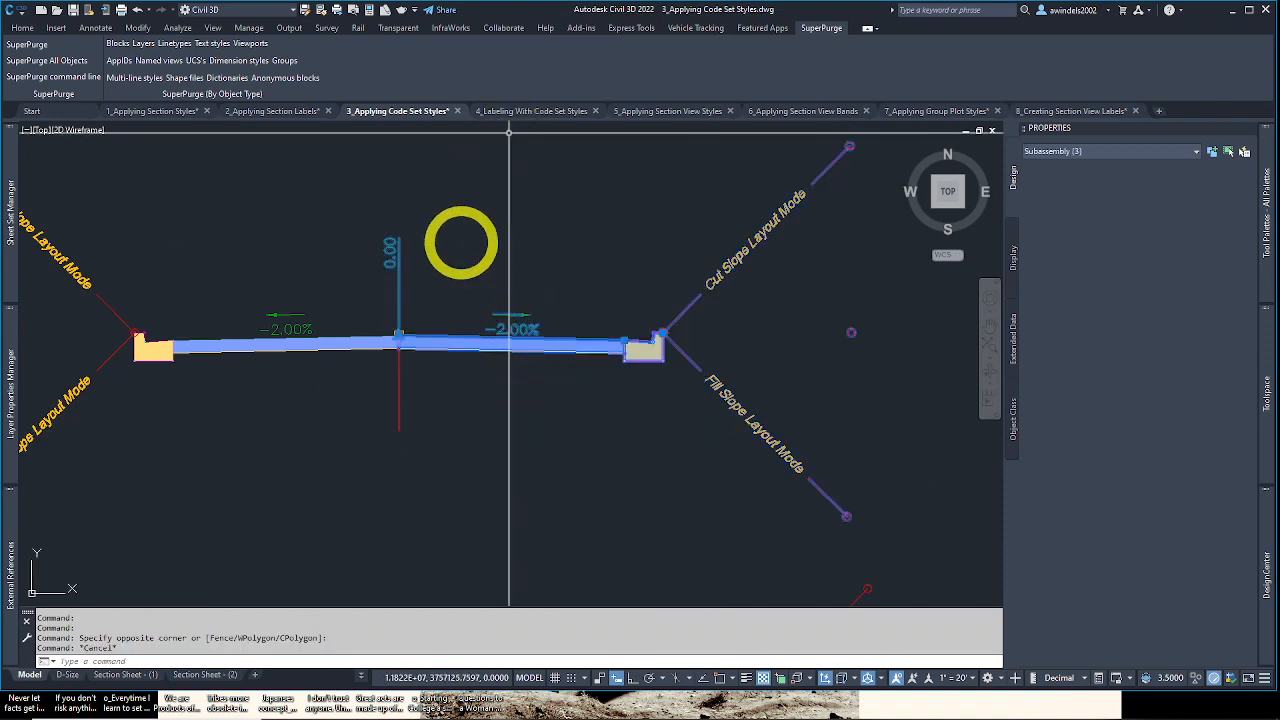
middle_drag(456, 236, 557, 349)
key(Escape)
Step: Compare the assembly's proportions with the corridor section drawn in the 8+50.00 section view
scroll(454, 274, down, 4)
mouse_move(454, 281)
middle_down()
mouse_move(595, 438)
mouse_move(723, 515)
mouse_move(447, 301)
mouse_move(456, 314)
middle_up()
scroll(494, 357, down, 3)
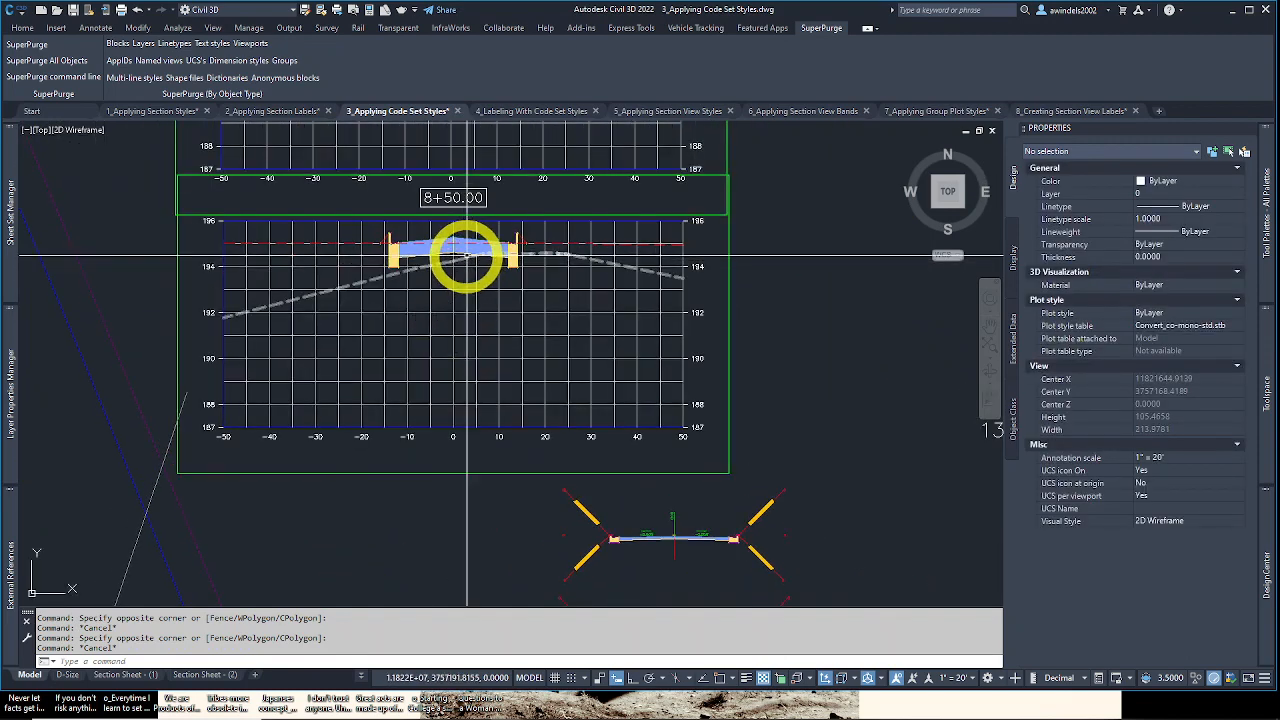
mouse_move(463, 253)
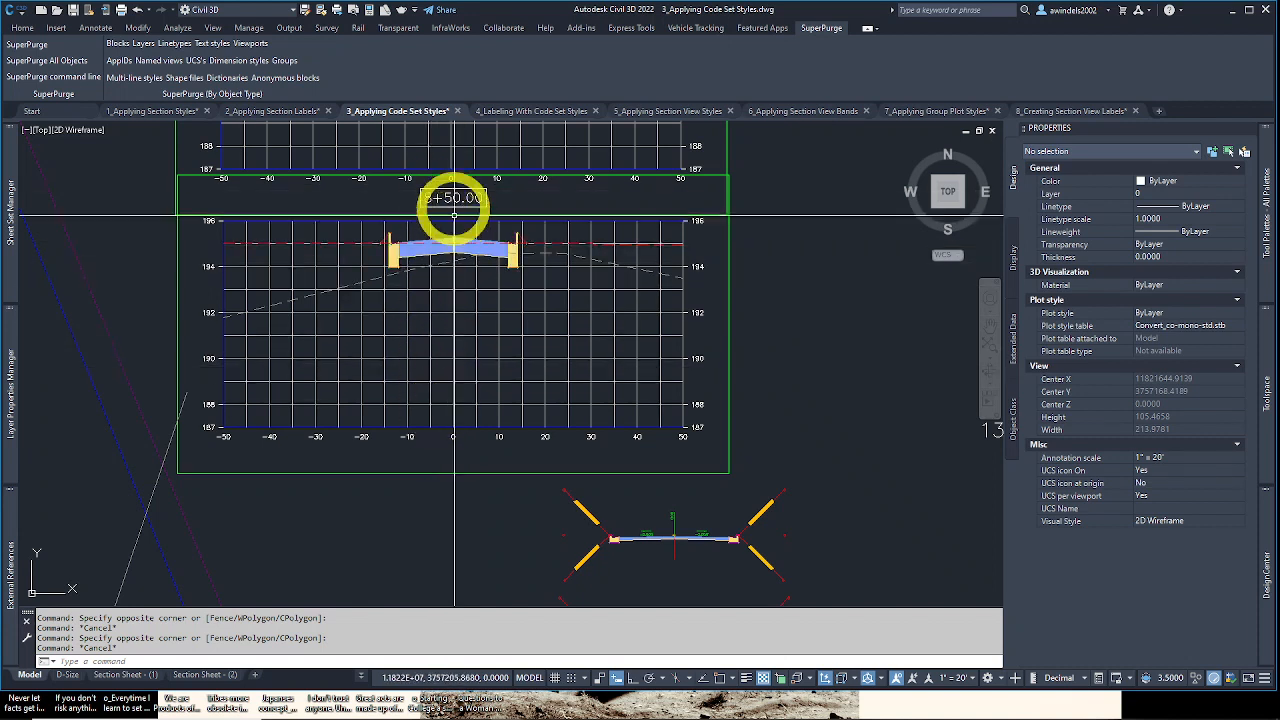
scroll(458, 226, up, 1)
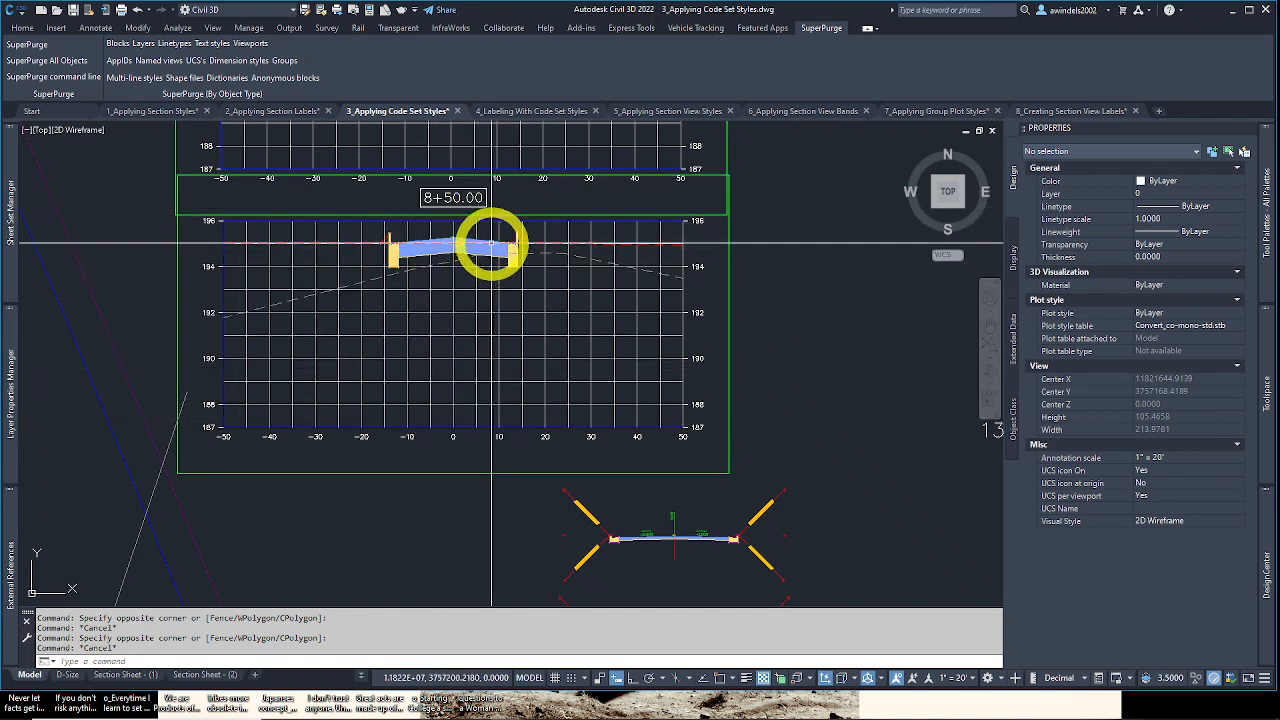
scroll(491, 243, up, 2)
middle_drag(491, 243, 569, 284)
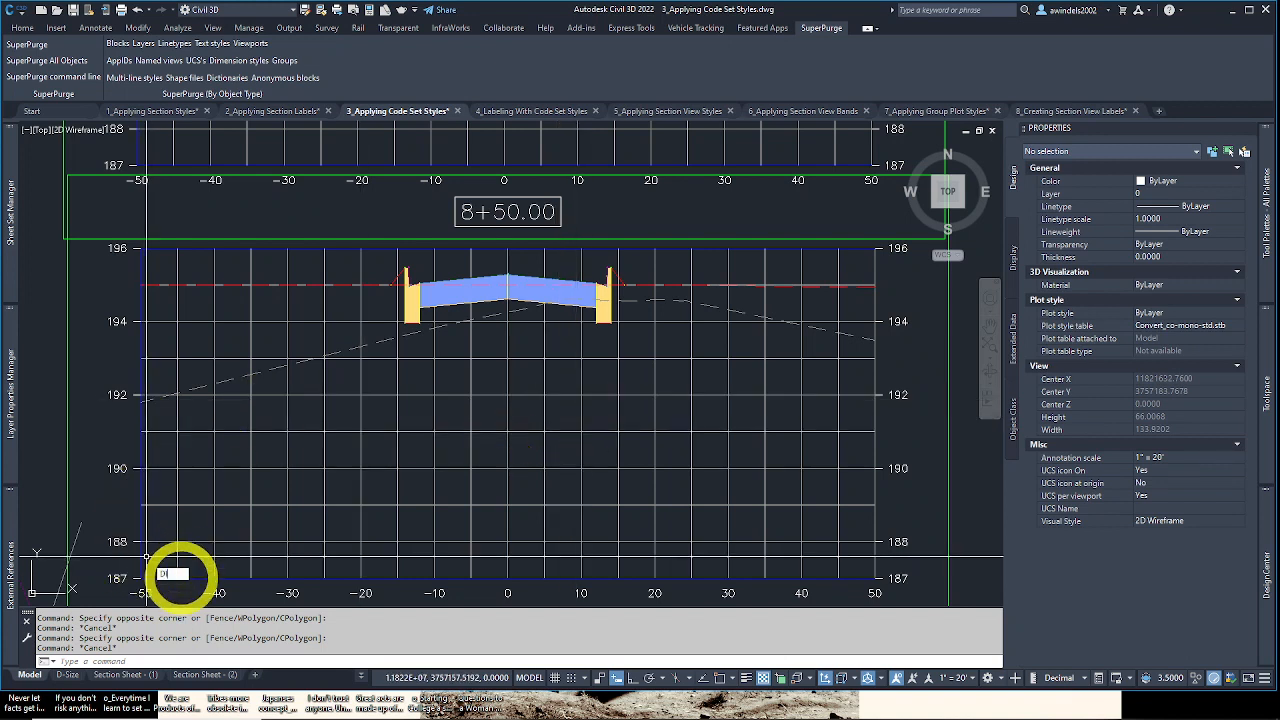
Step: Turn on object snap for distance measuring and check which snap modes are active
text(di)
key(Return)
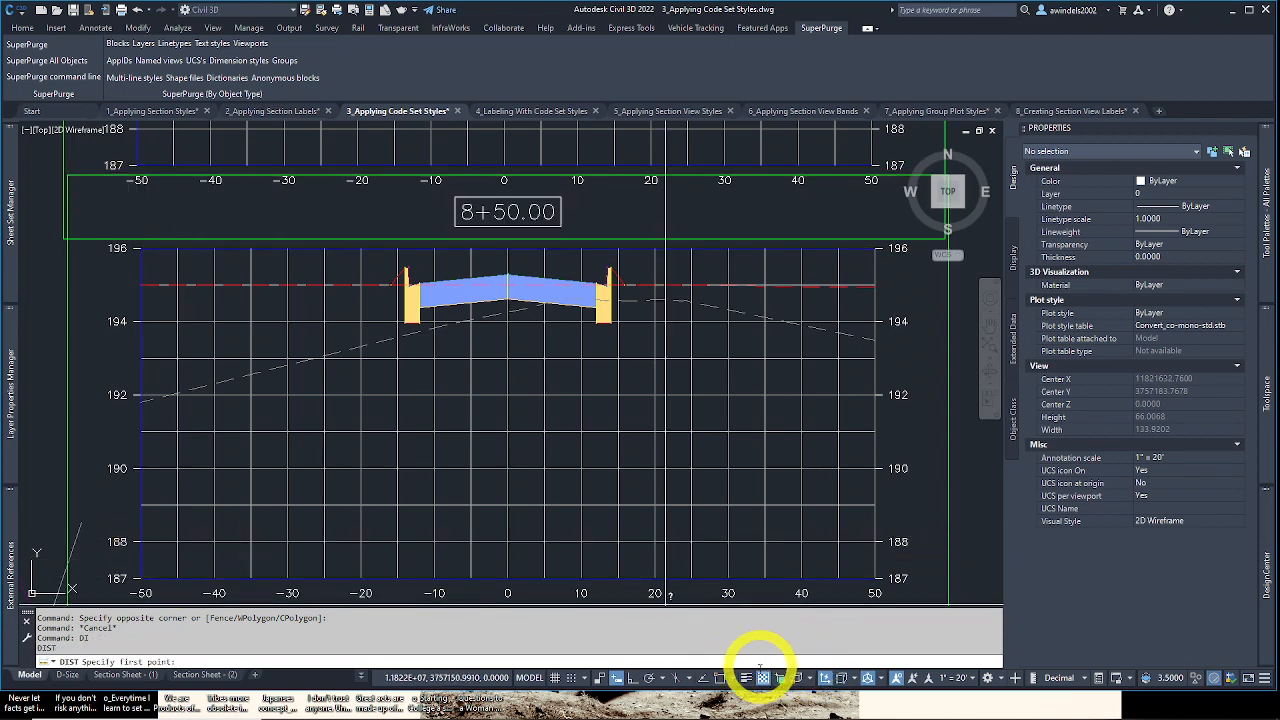
click(721, 678)
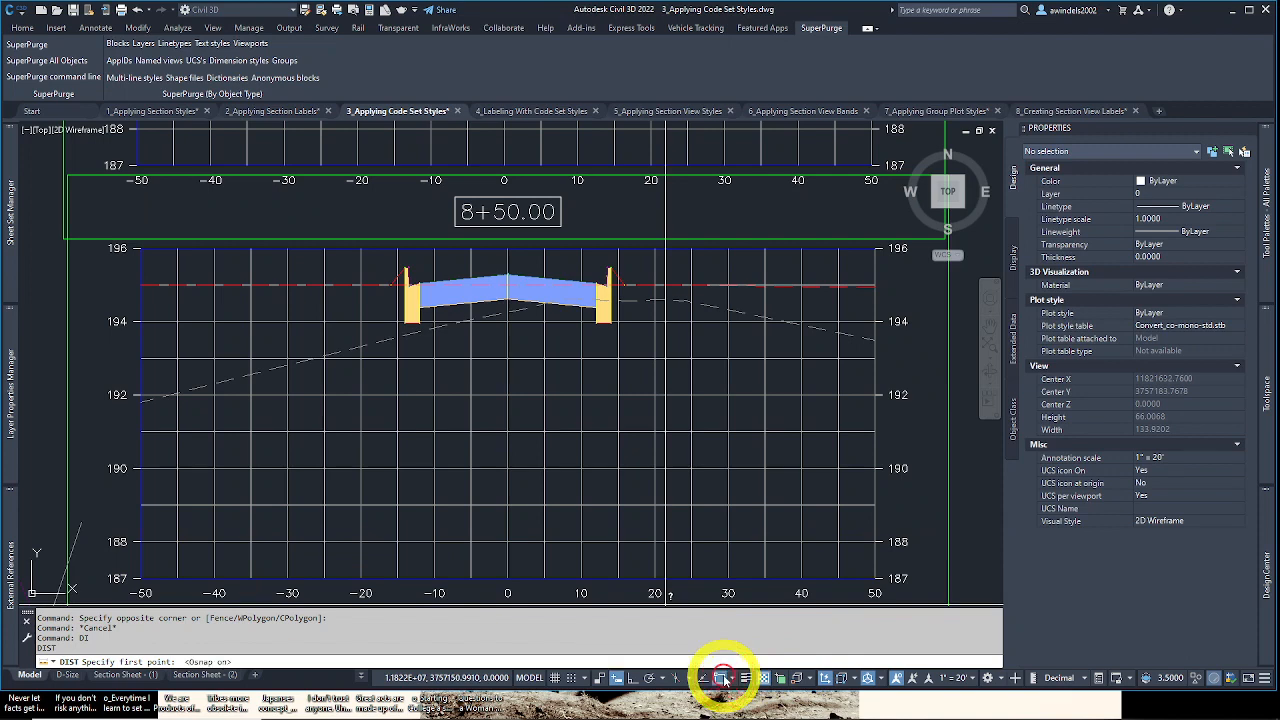
click(732, 679)
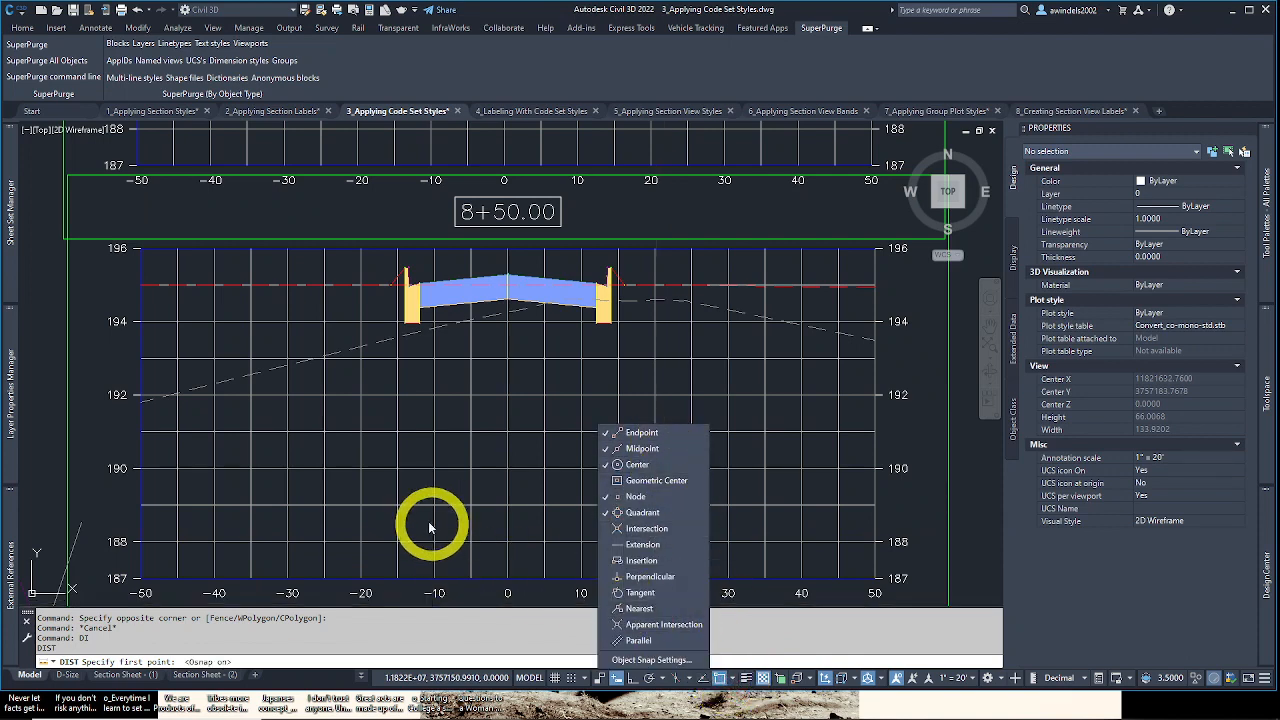
key(Escape)
right_click(209, 512)
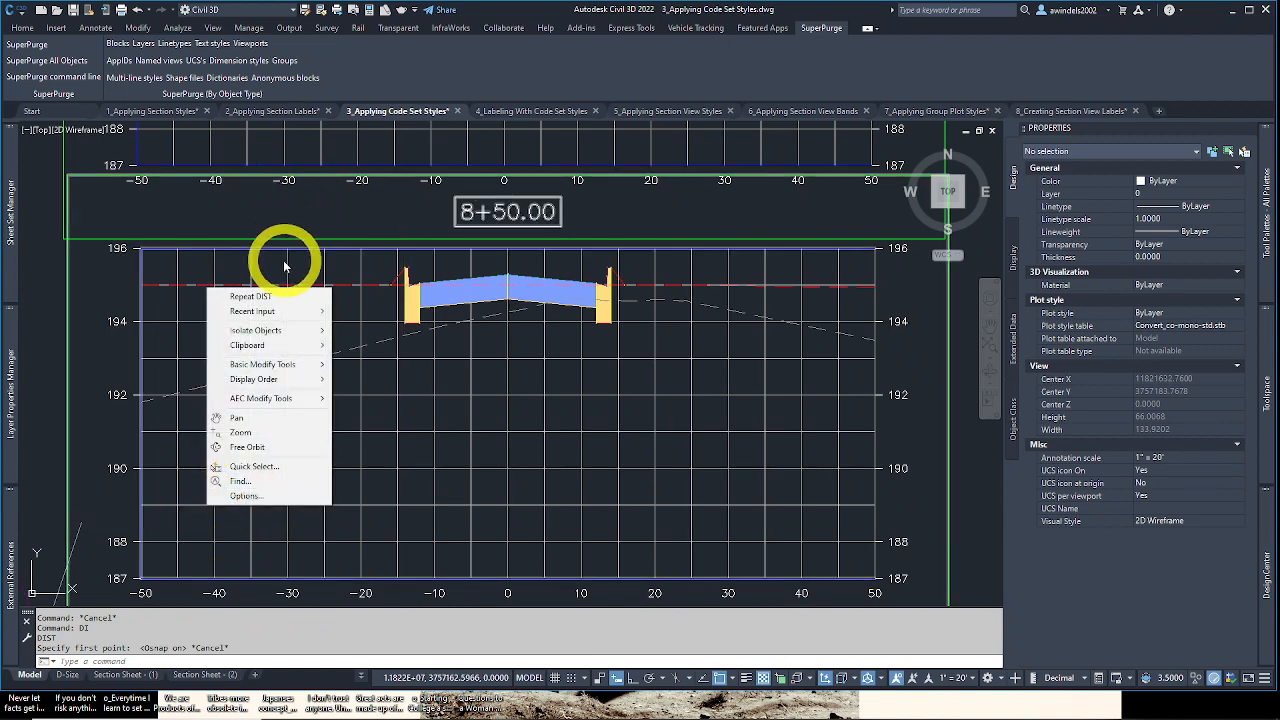
click(280, 296)
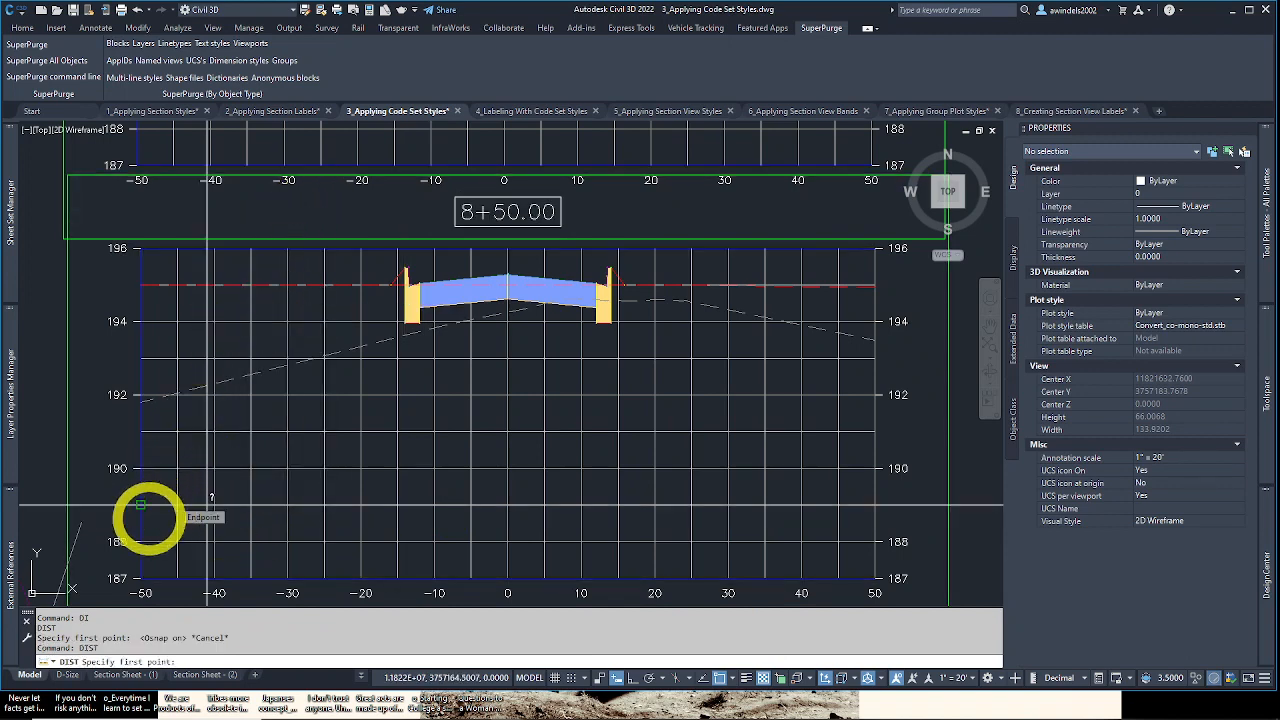
click(141, 541)
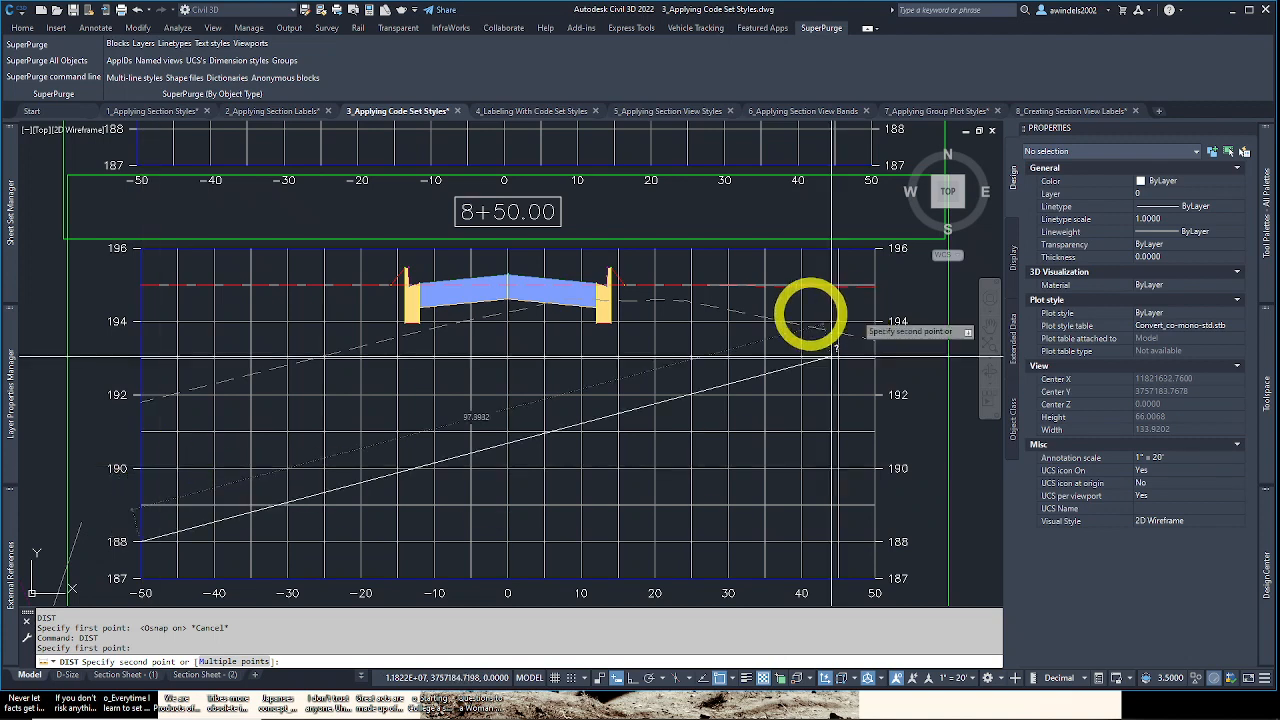
key(Escape)
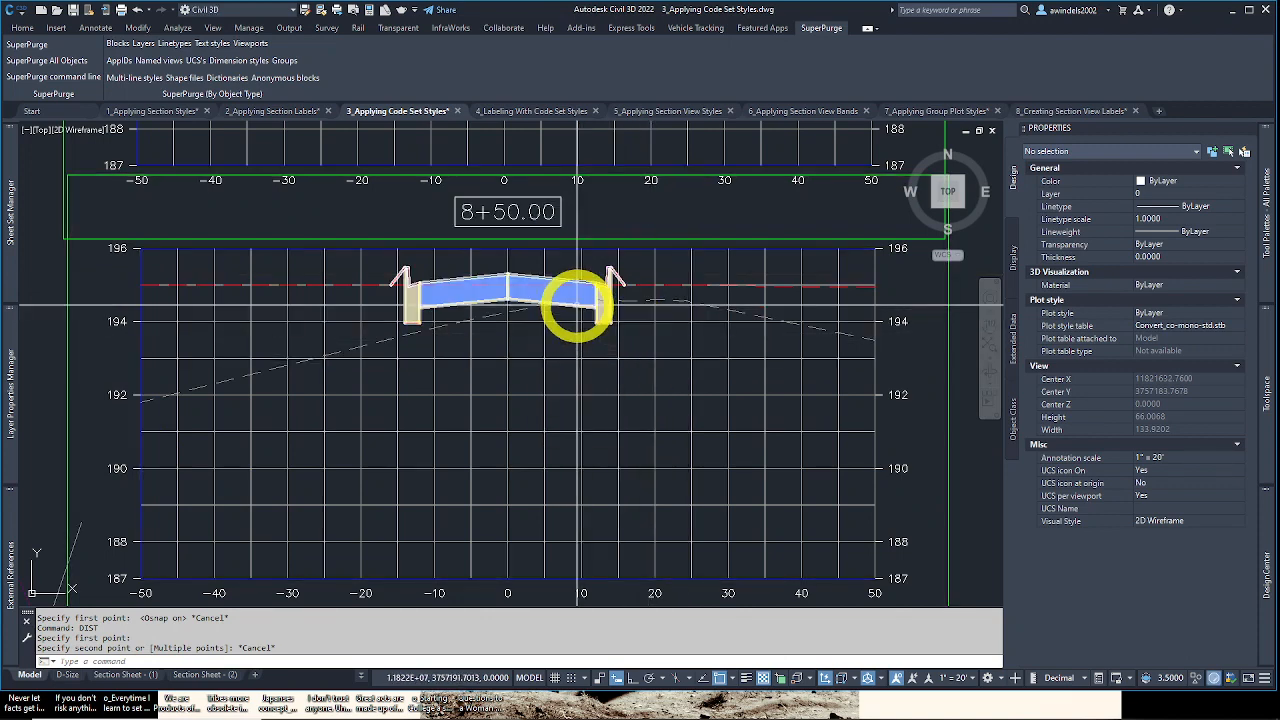
Step: Examine the right-hand curb and lane shapes of the corridor section in the 8+50.00 section view up close
mouse_move(578, 306)
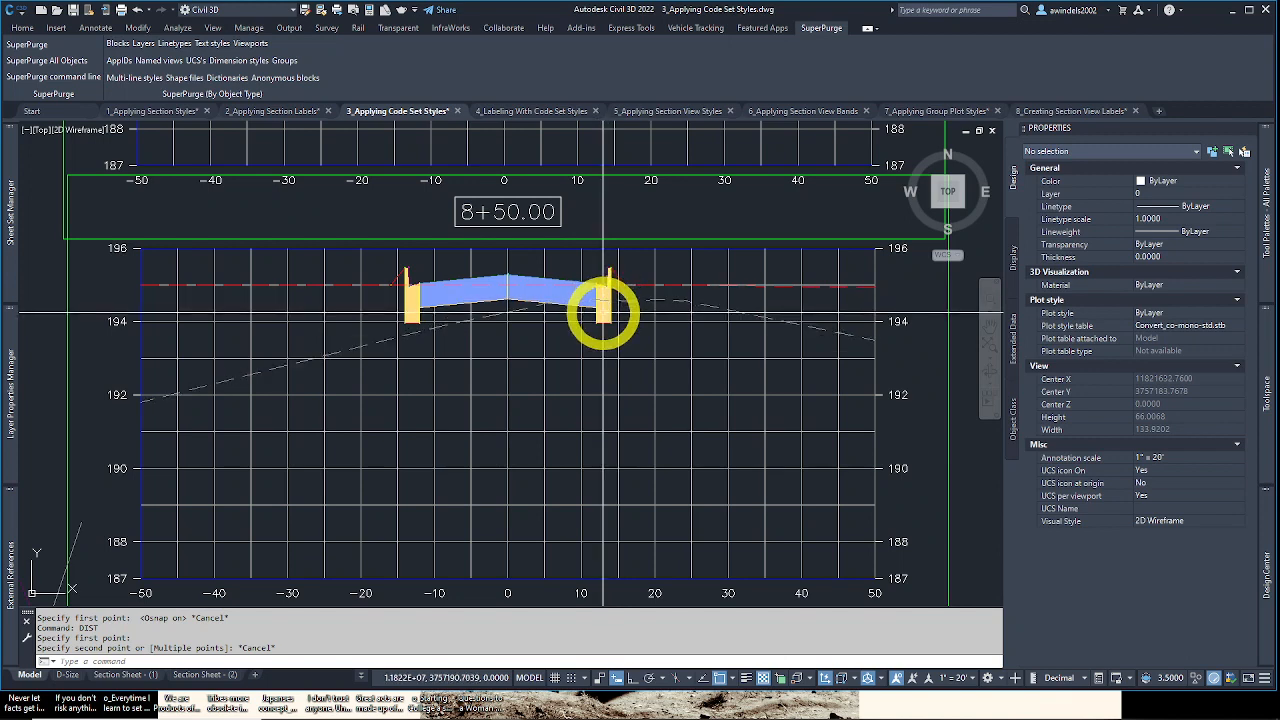
scroll(605, 300, up, 2)
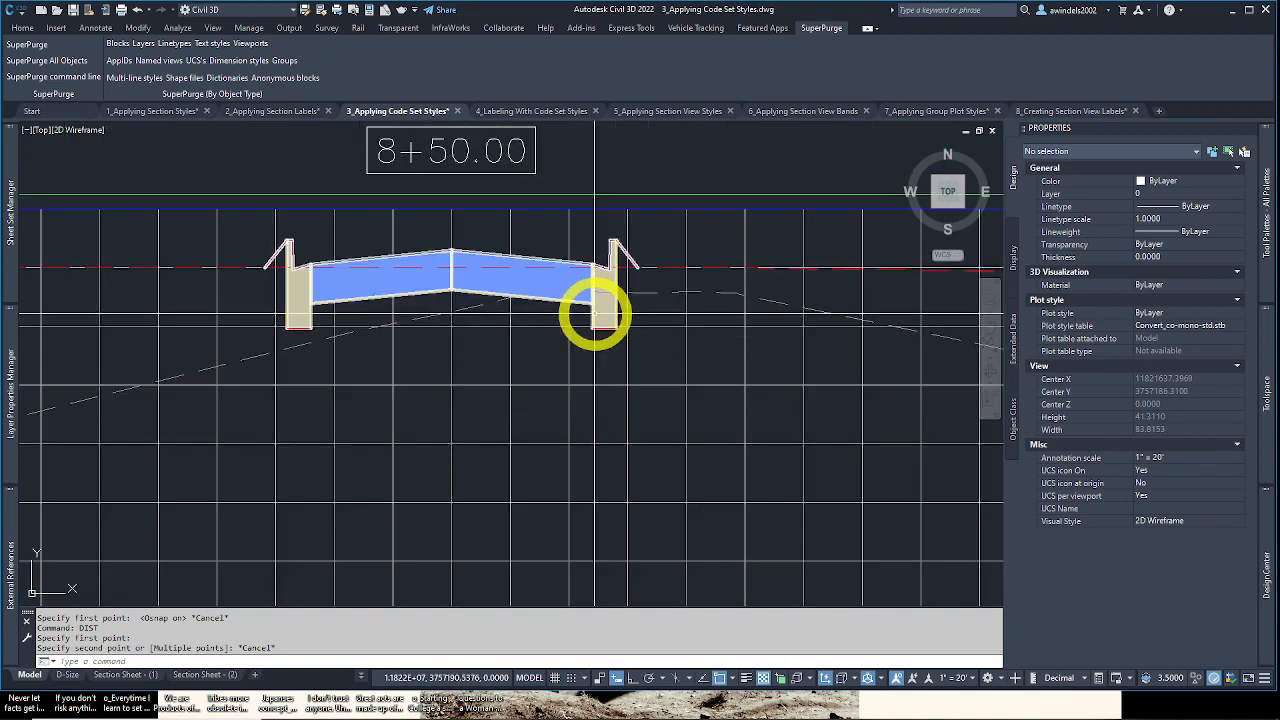
scroll(592, 318, up, 4)
scroll(590, 325, up, 8)
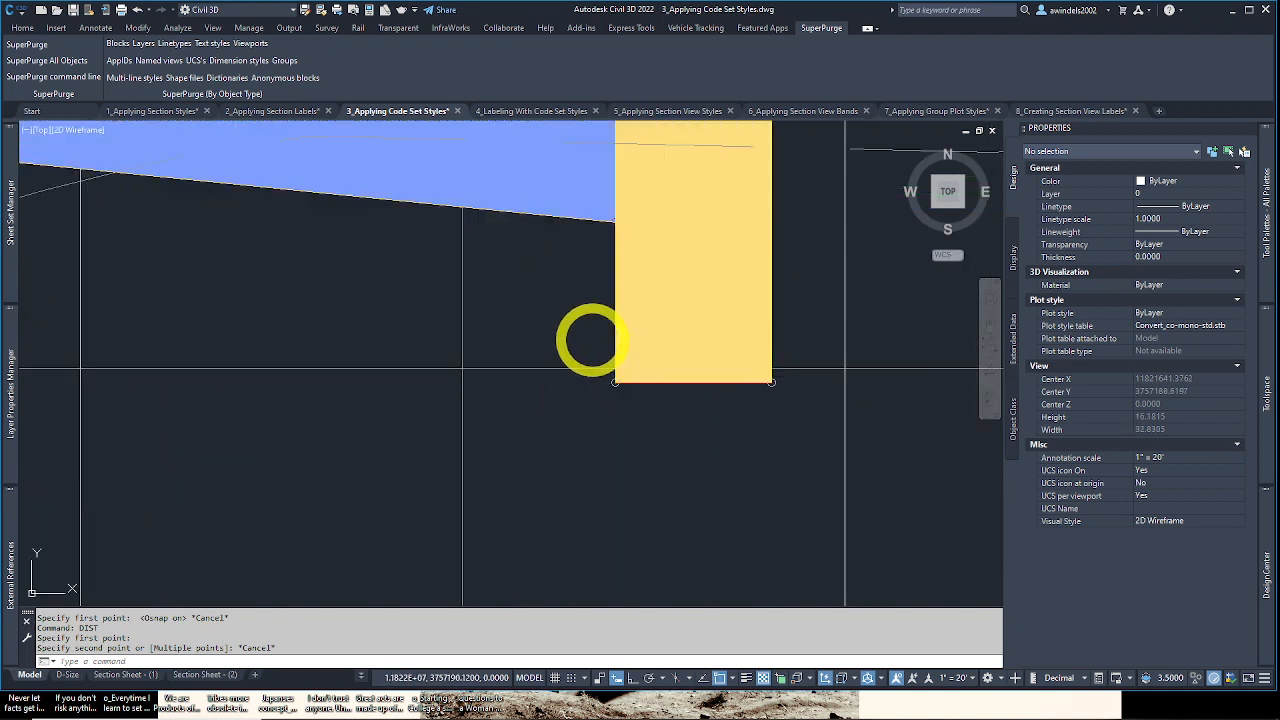
click(603, 370)
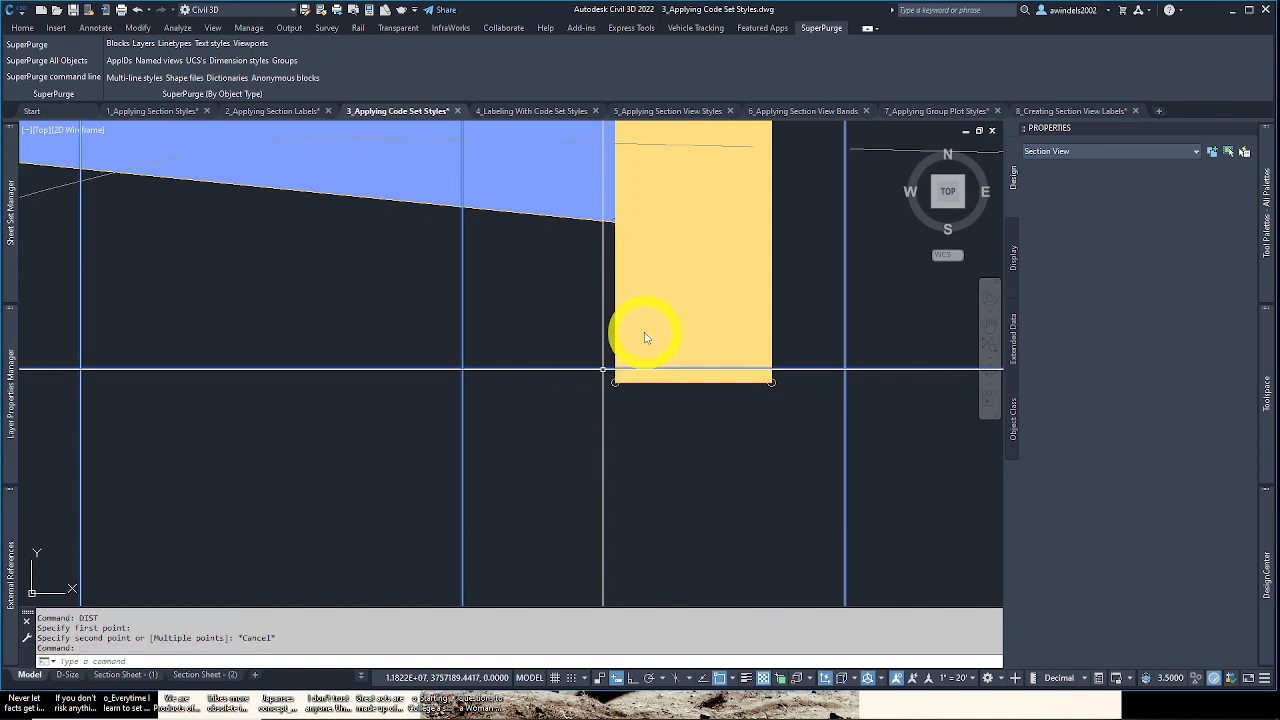
scroll(645, 331, down, 4)
key(Escape)
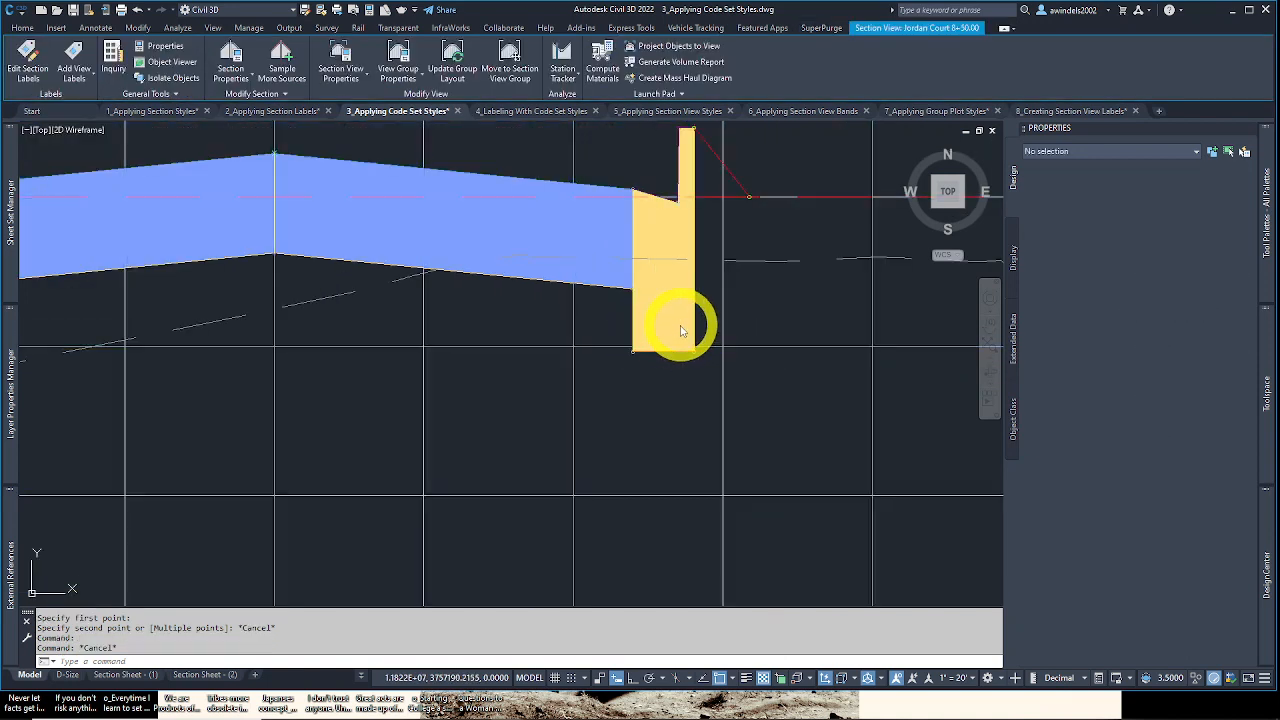
scroll(686, 366, up, 1)
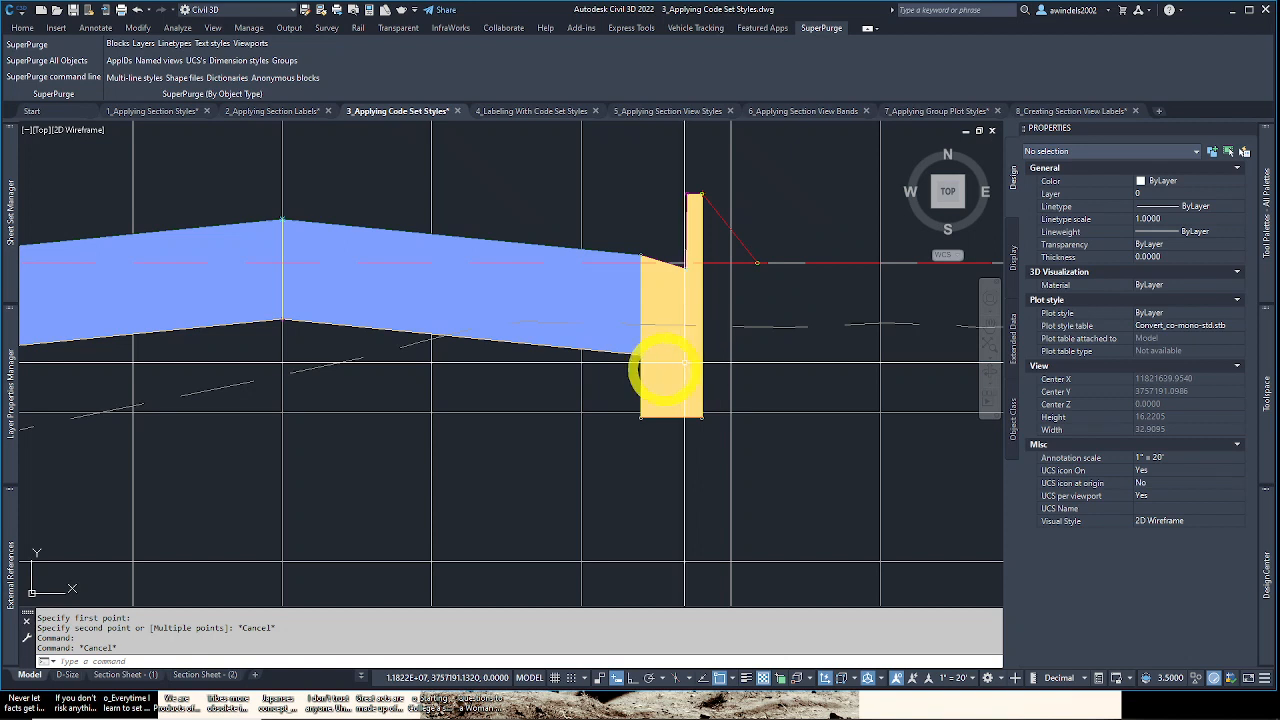
scroll(595, 334, down, 2)
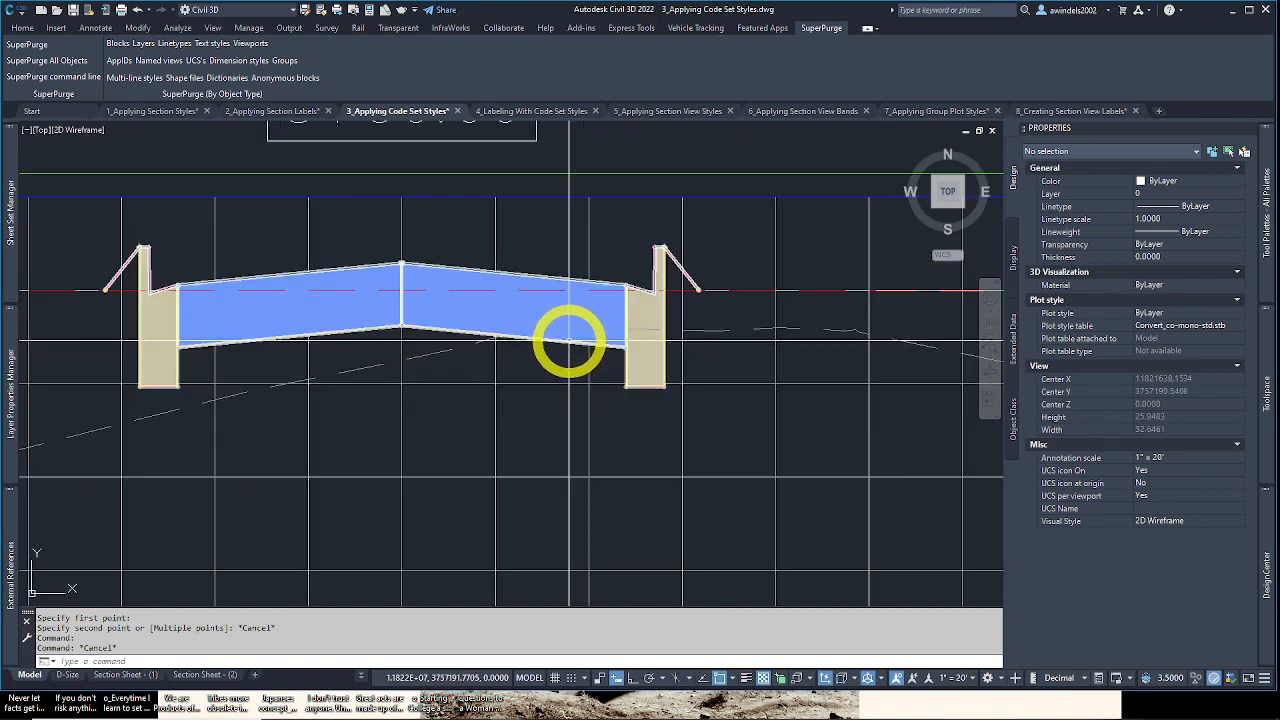
mouse_move(569, 341)
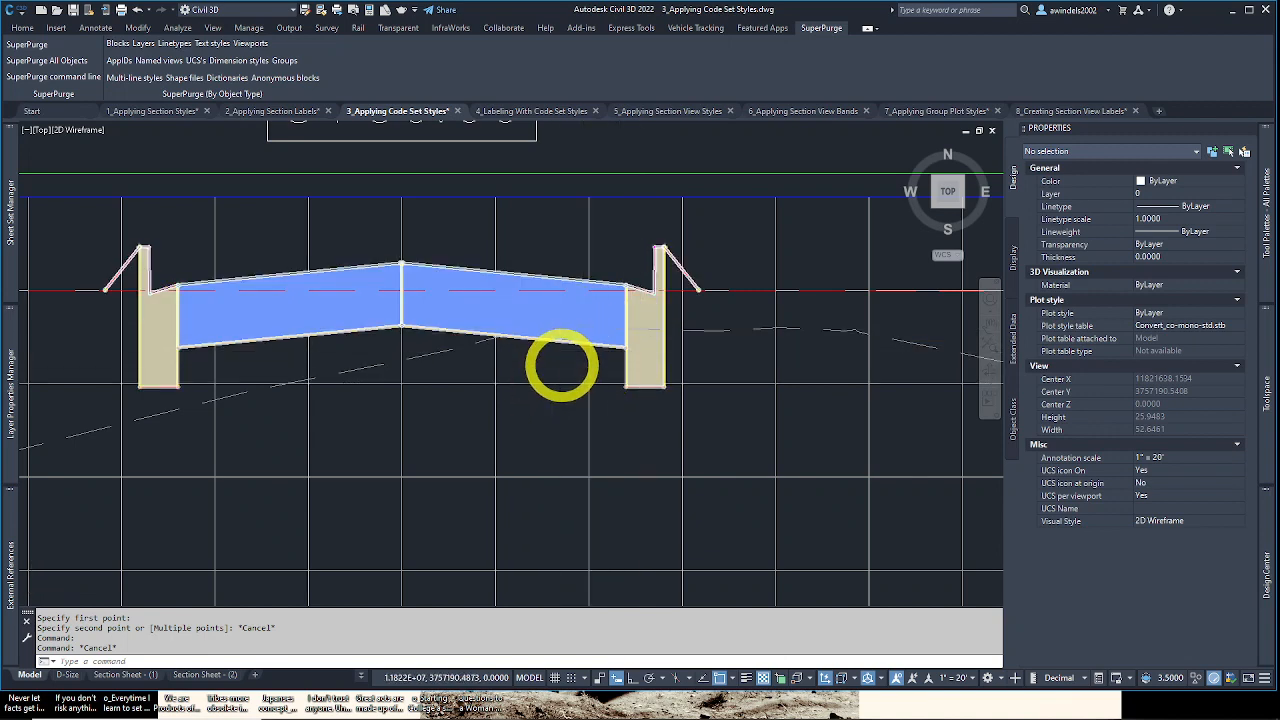
Step: Inspect the Right Lane subassembly's properties and code set style in the assembly below the section views
scroll(519, 281, down, 5)
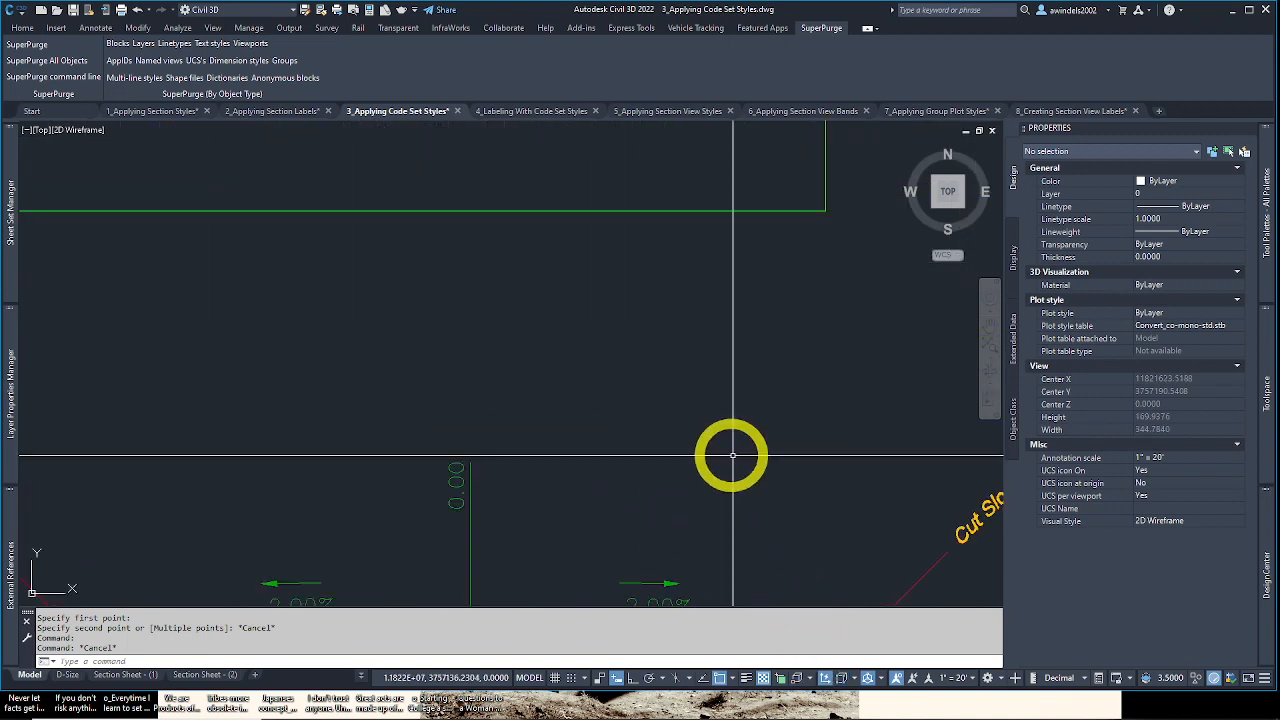
scroll(700, 400, up, 8)
click(672, 380)
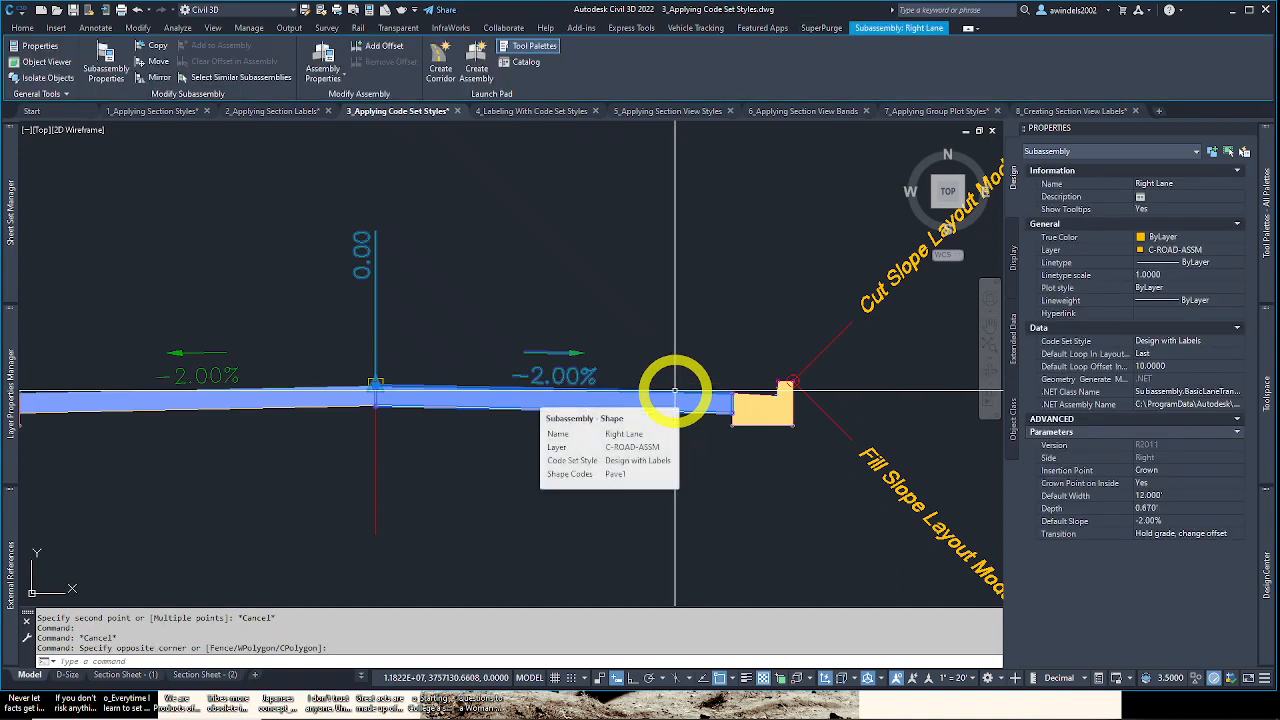
key(Escape)
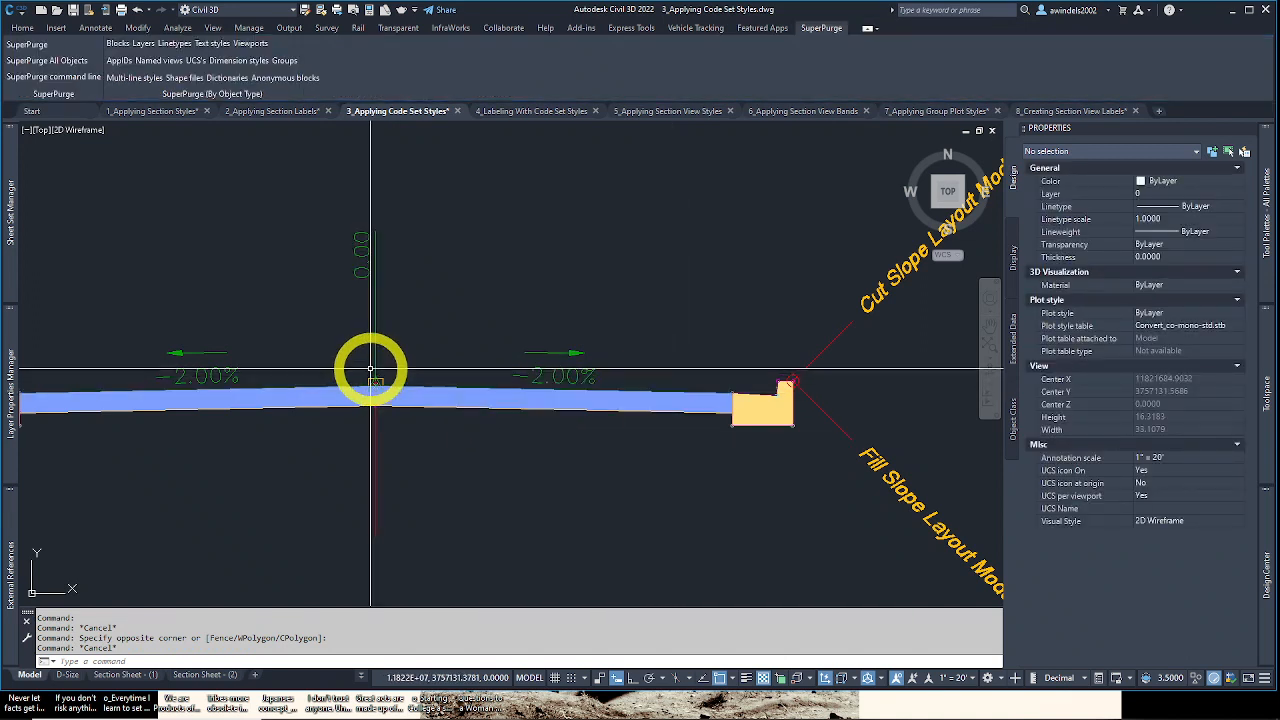
click(372, 370)
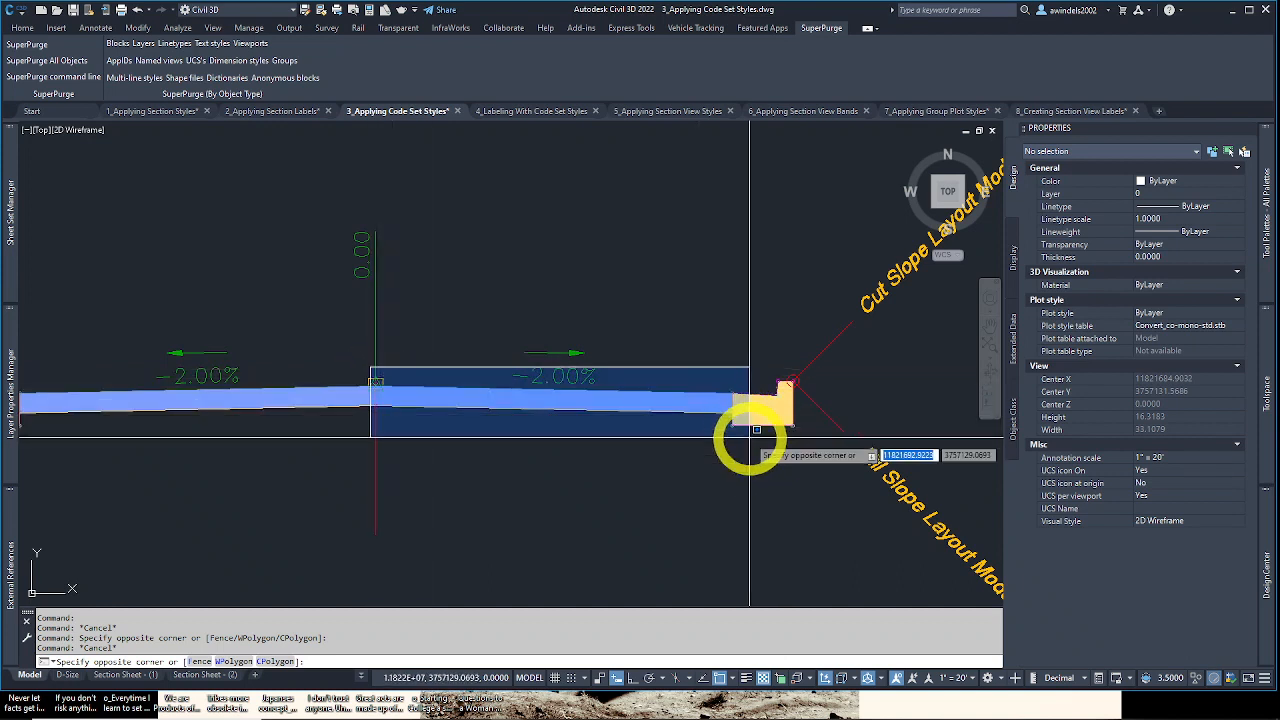
key(Escape)
Step: Compare the assembly with the Jordan Court corridor section's lanes and curbs in the 8+50.00 section view
scroll(643, 418, down, 3)
scroll(543, 303, up, 6)
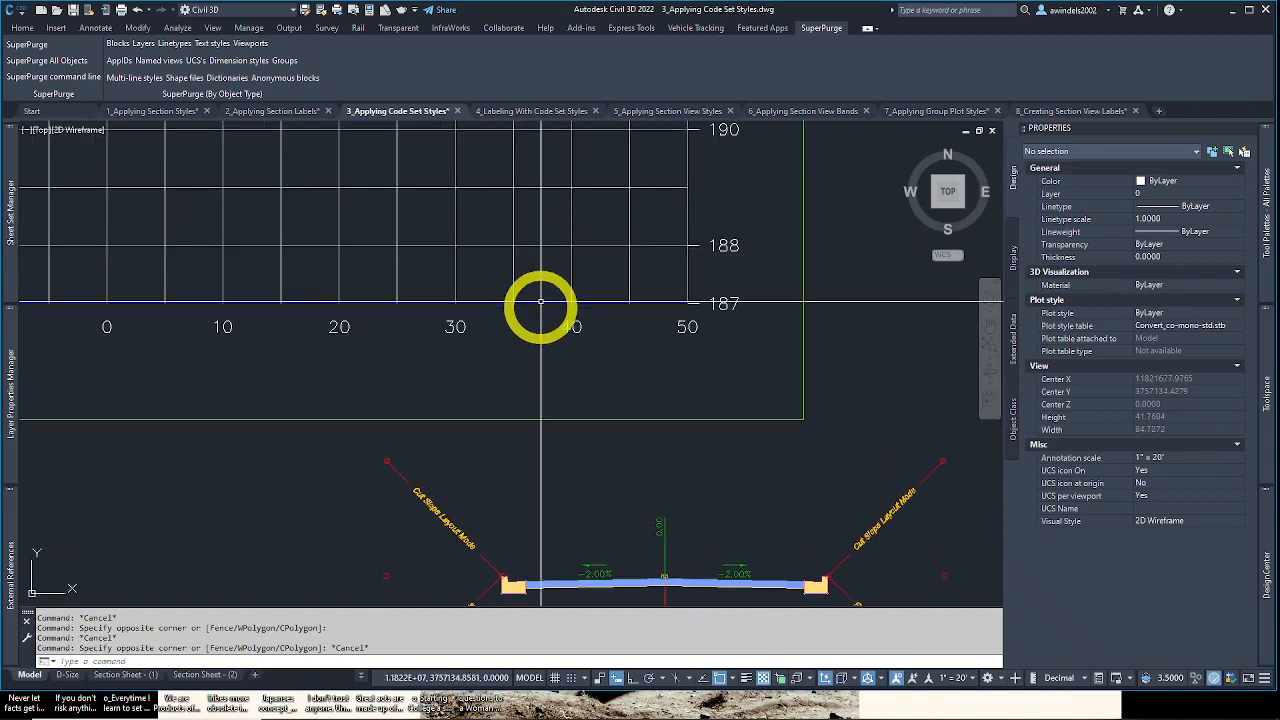
middle_drag(522, 338, 594, 524)
middle_drag(396, 274, 580, 309)
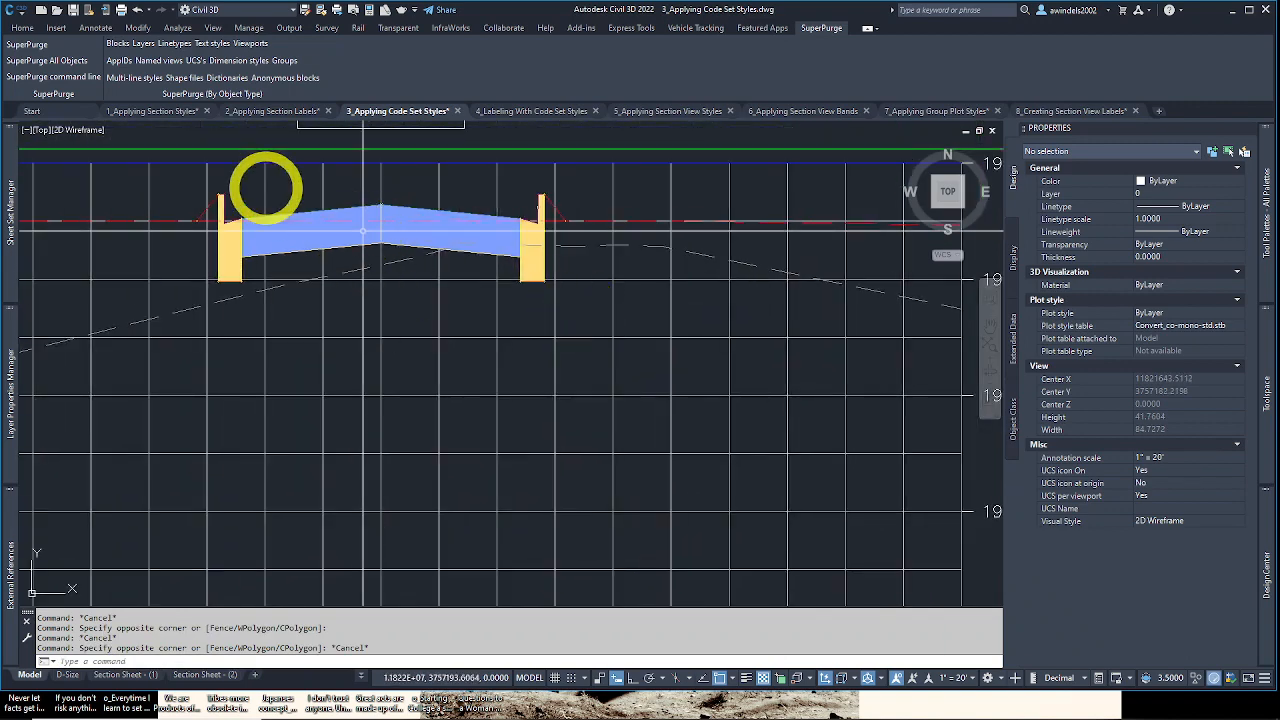
click(465, 214)
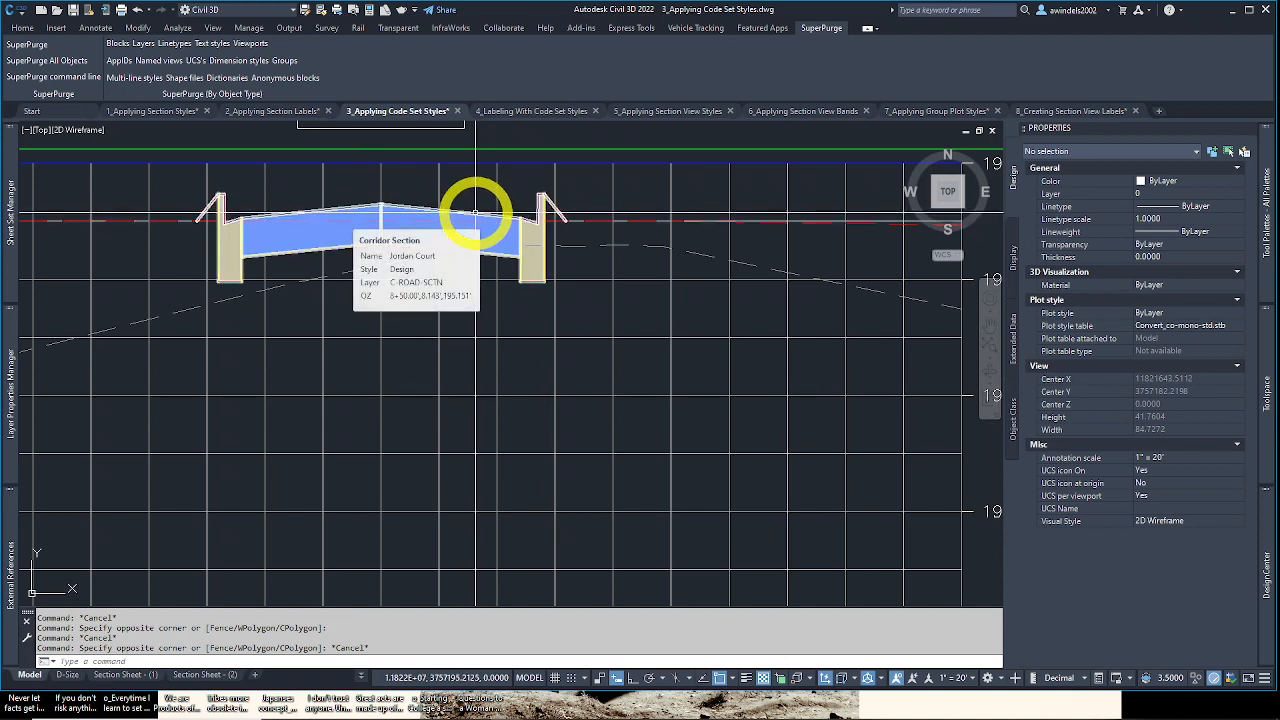
middle_drag(476, 213, 511, 209)
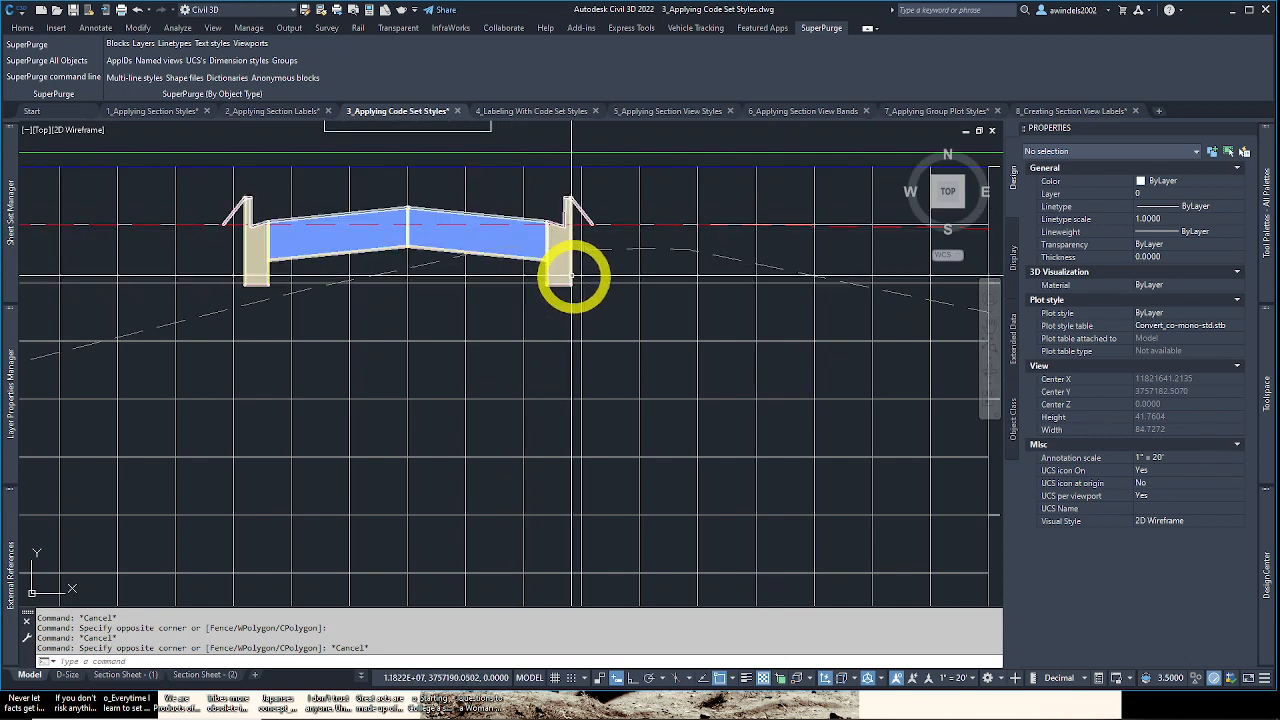
scroll(488, 260, up, 3)
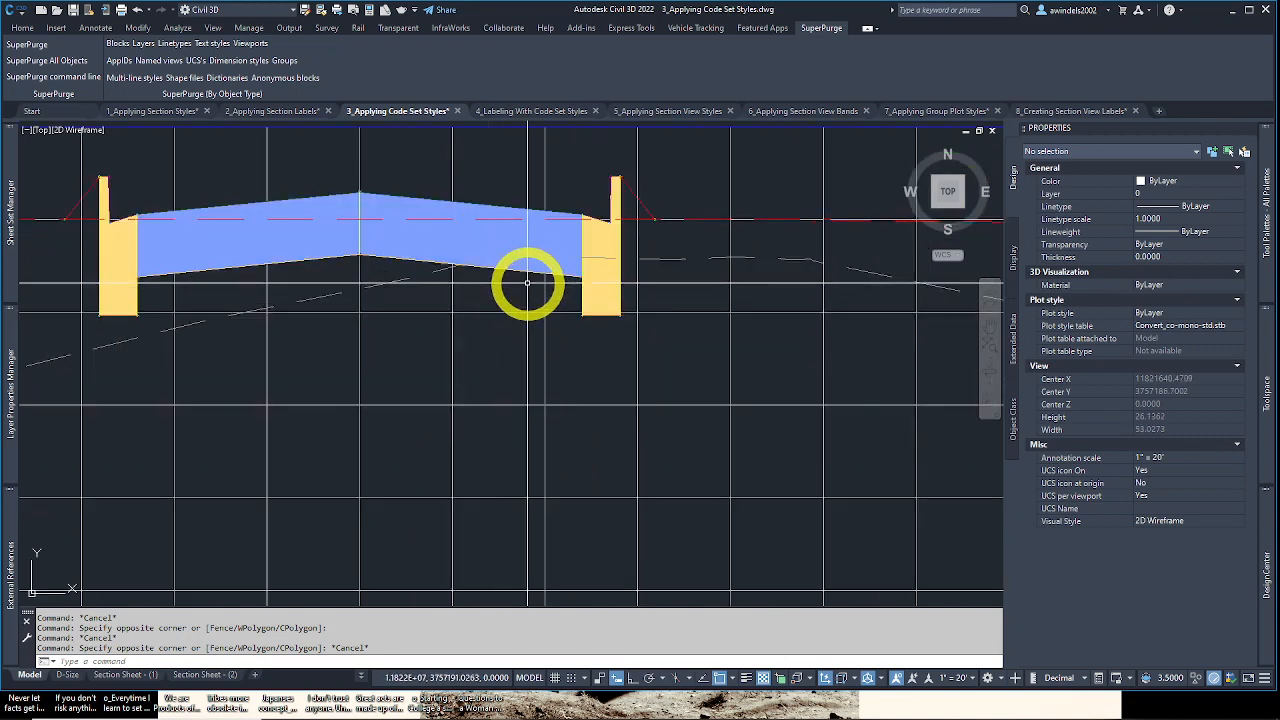
Step: Examine the corridor section's lane and curb outlines in the 6+50.00 section view for comparison
scroll(543, 289, down, 10)
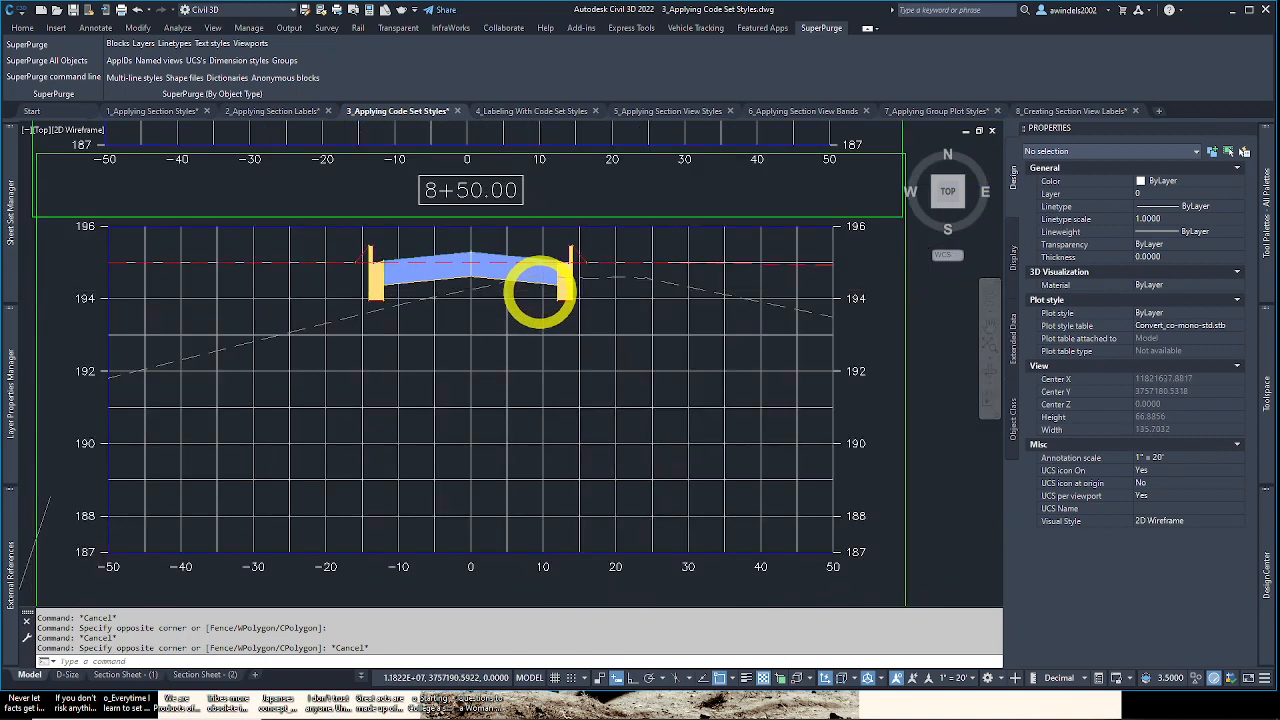
scroll(547, 283, down, 1)
middle_drag(562, 214, 562, 466)
middle_drag(537, 247, 540, 489)
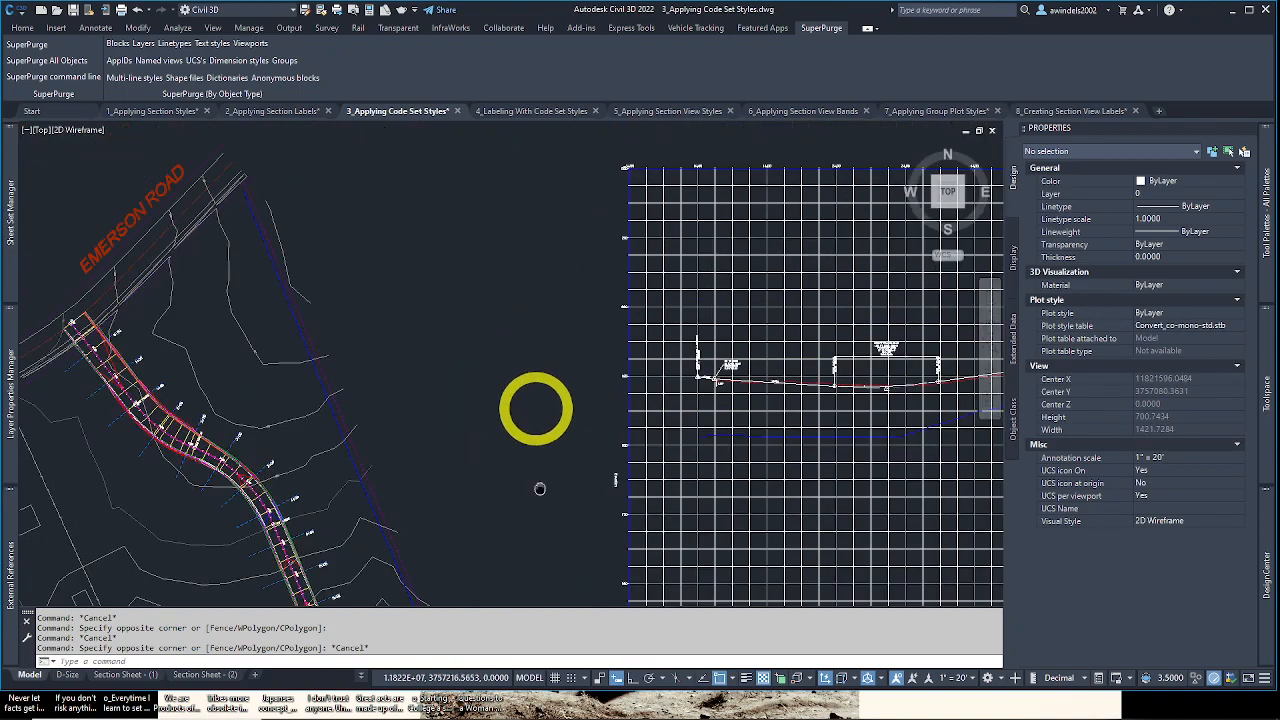
middle_drag(509, 180, 541, 423)
scroll(509, 309, up, 10)
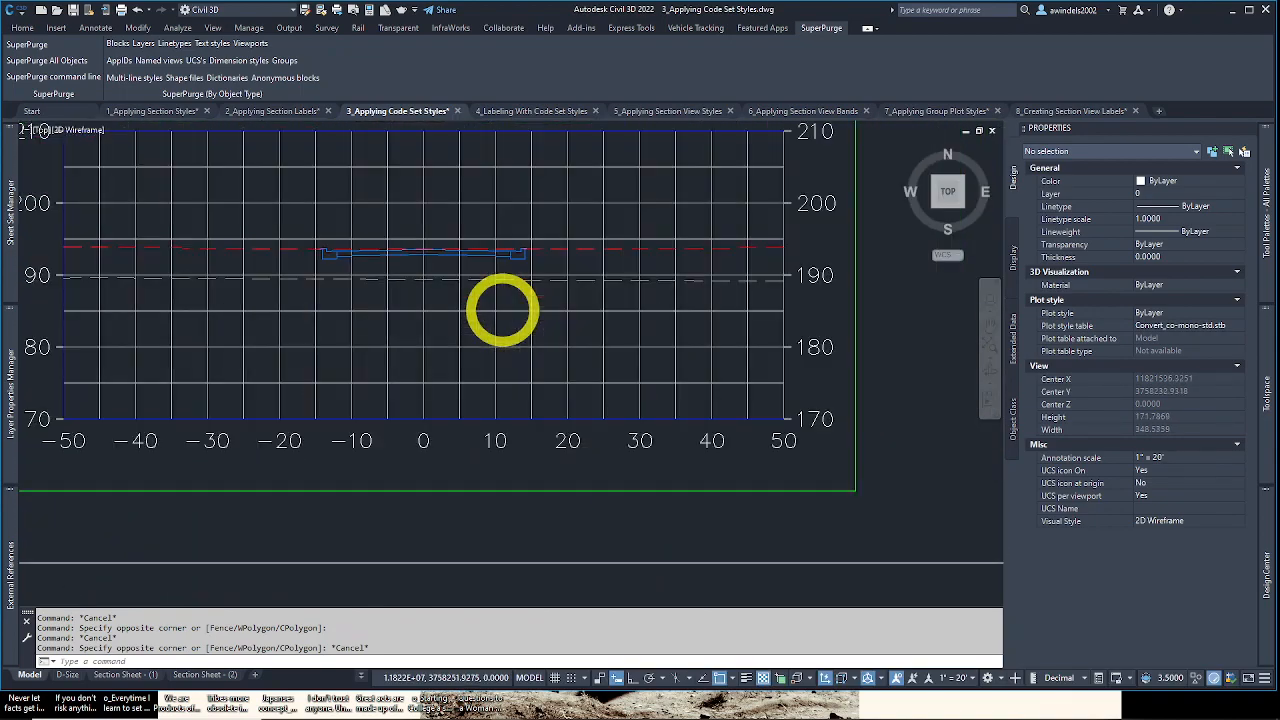
scroll(445, 214, up, 1)
middle_drag(447, 221, 563, 259)
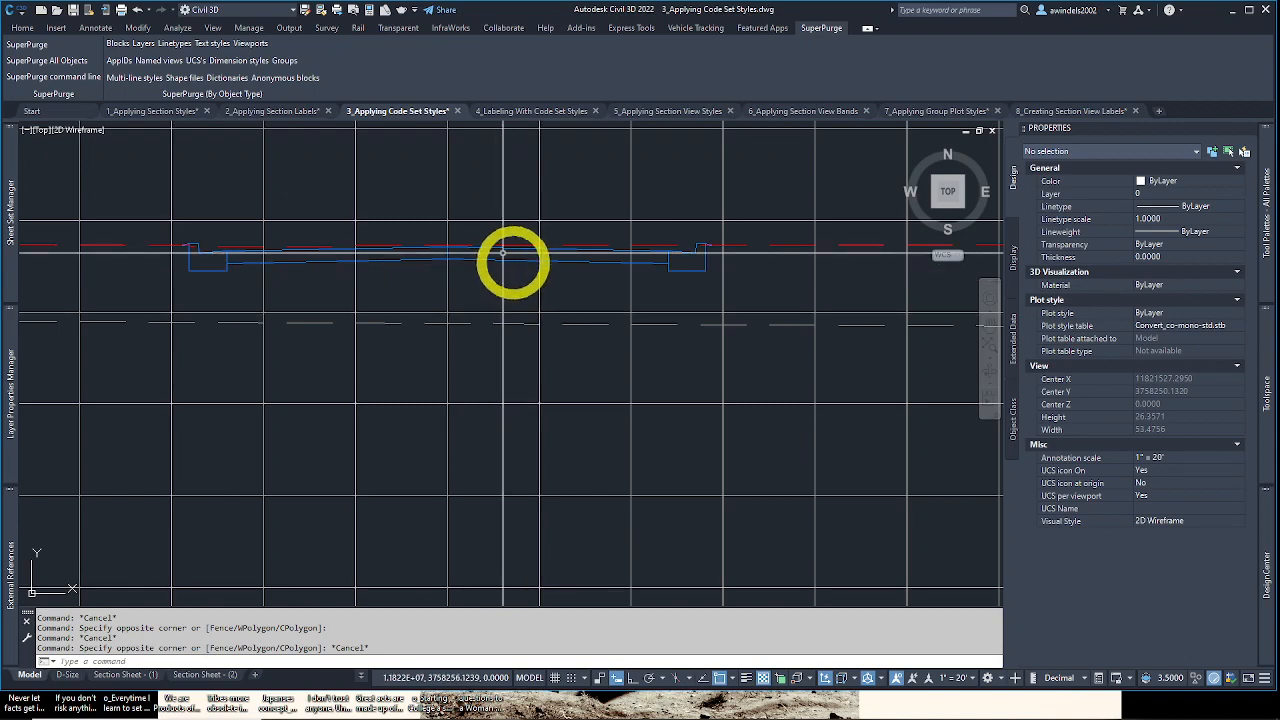
scroll(512, 262, down, 10)
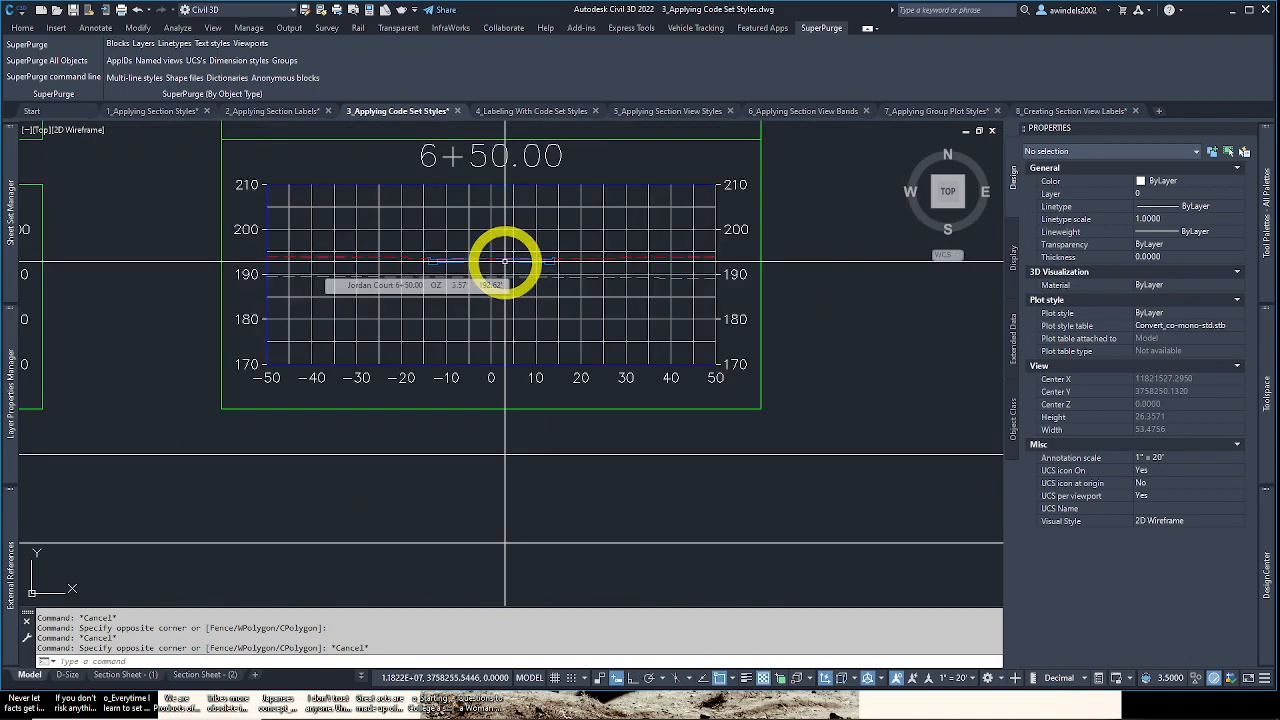
Step: Return to the 8+50.00 section view and examine the vertically stretched Jordan Court corridor section's pavement and curb
middle_drag(481, 184, 473, 120)
middle_drag(515, 405, 489, 143)
scroll(518, 372, up, 12)
middle_drag(403, 398, 515, 390)
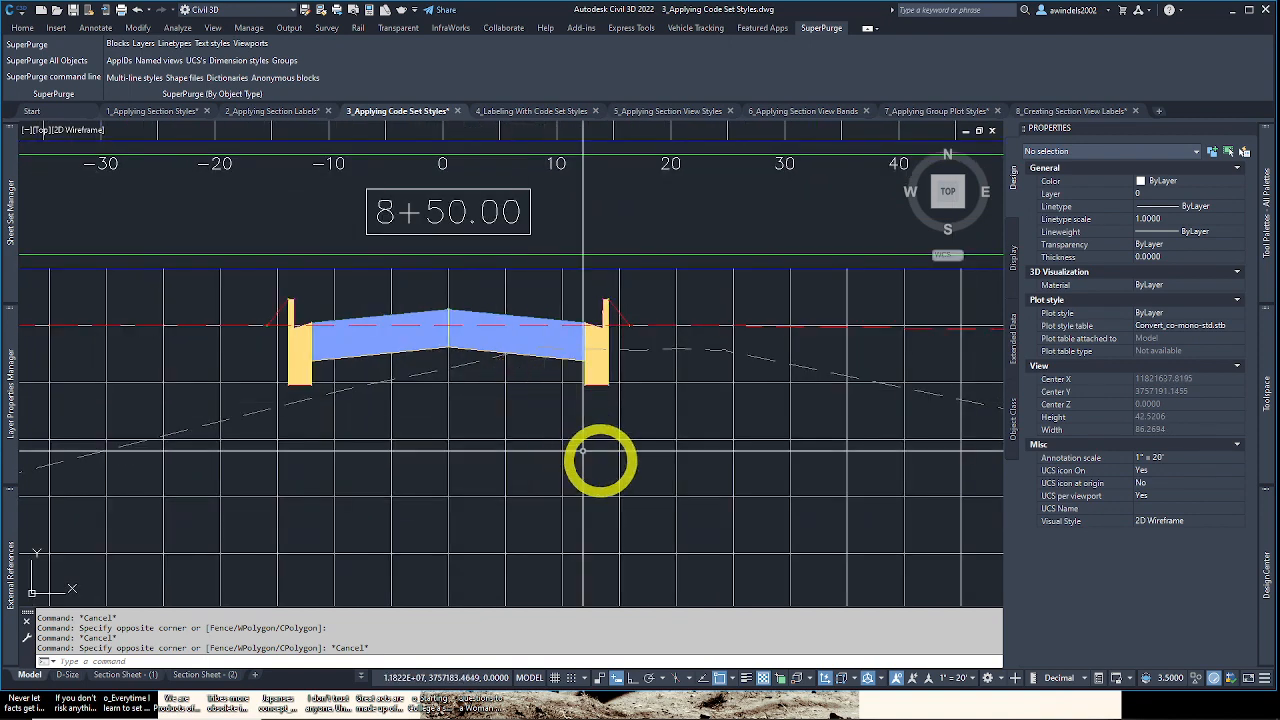
middle_drag(600, 460, 551, 386)
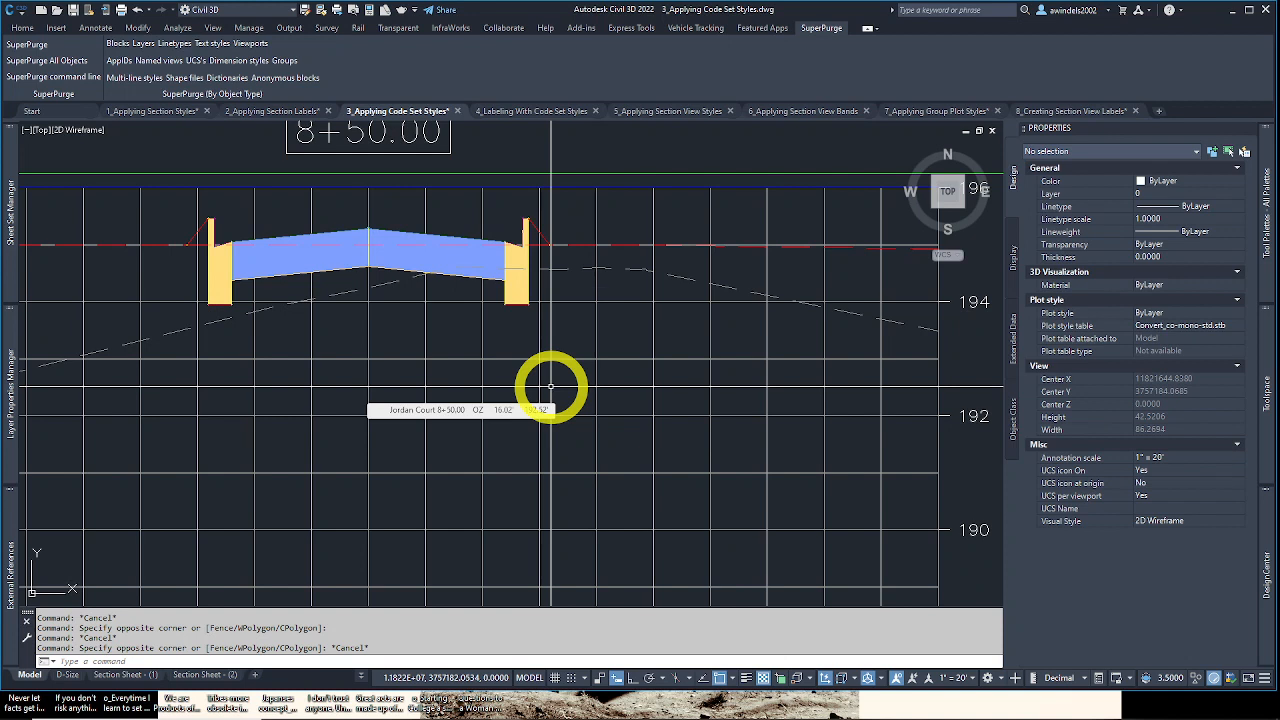
scroll(506, 260, up, 2)
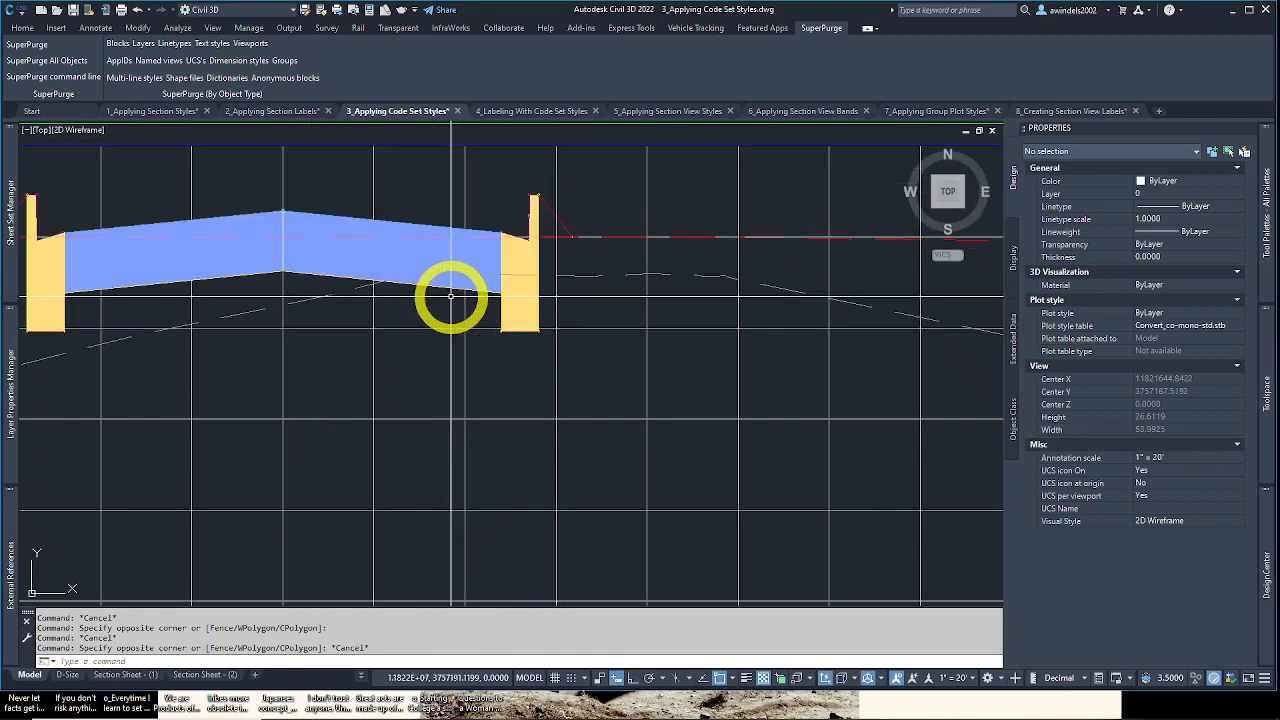
mouse_move(451, 296)
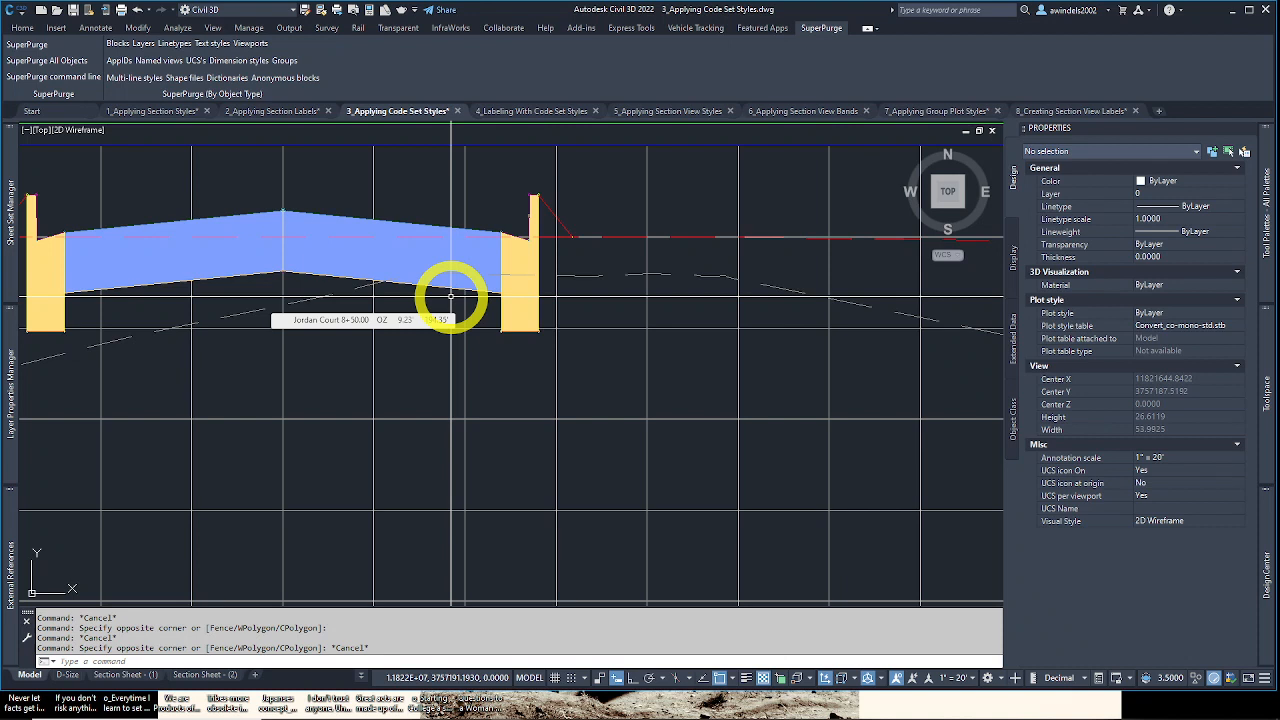
mouse_move(500, 265)
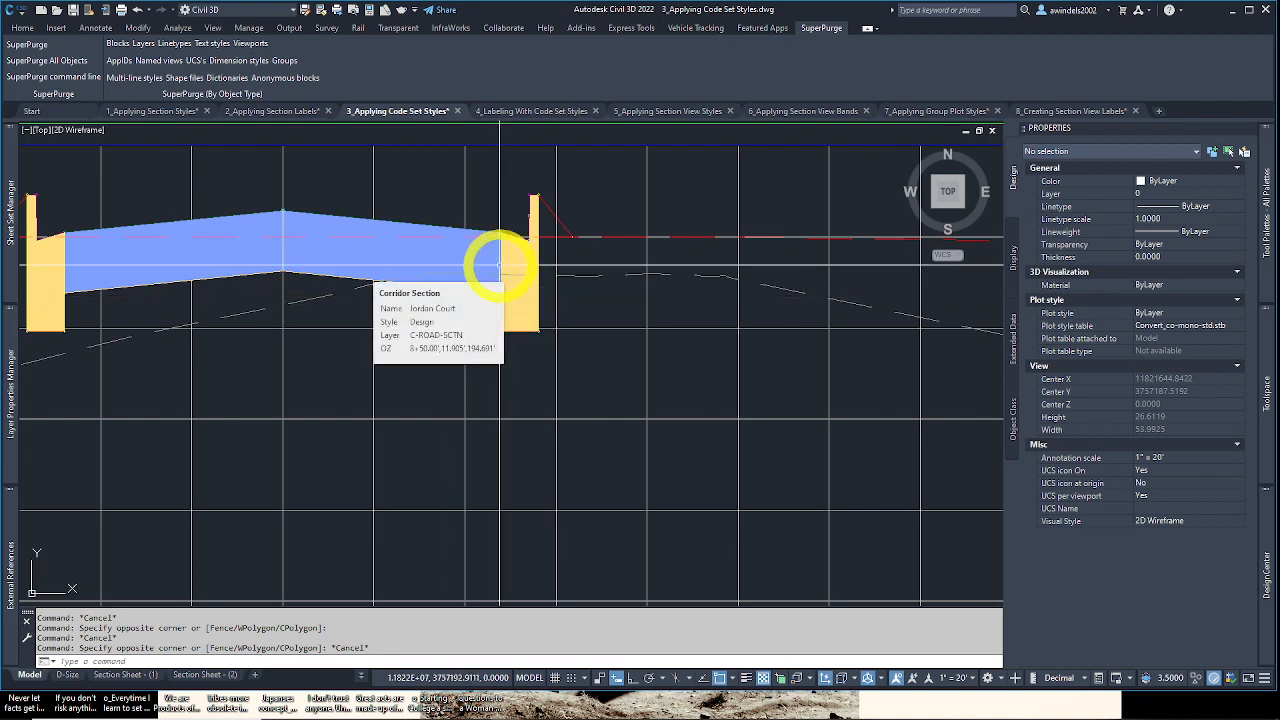
click(446, 288)
key(Escape)
key(Escape)
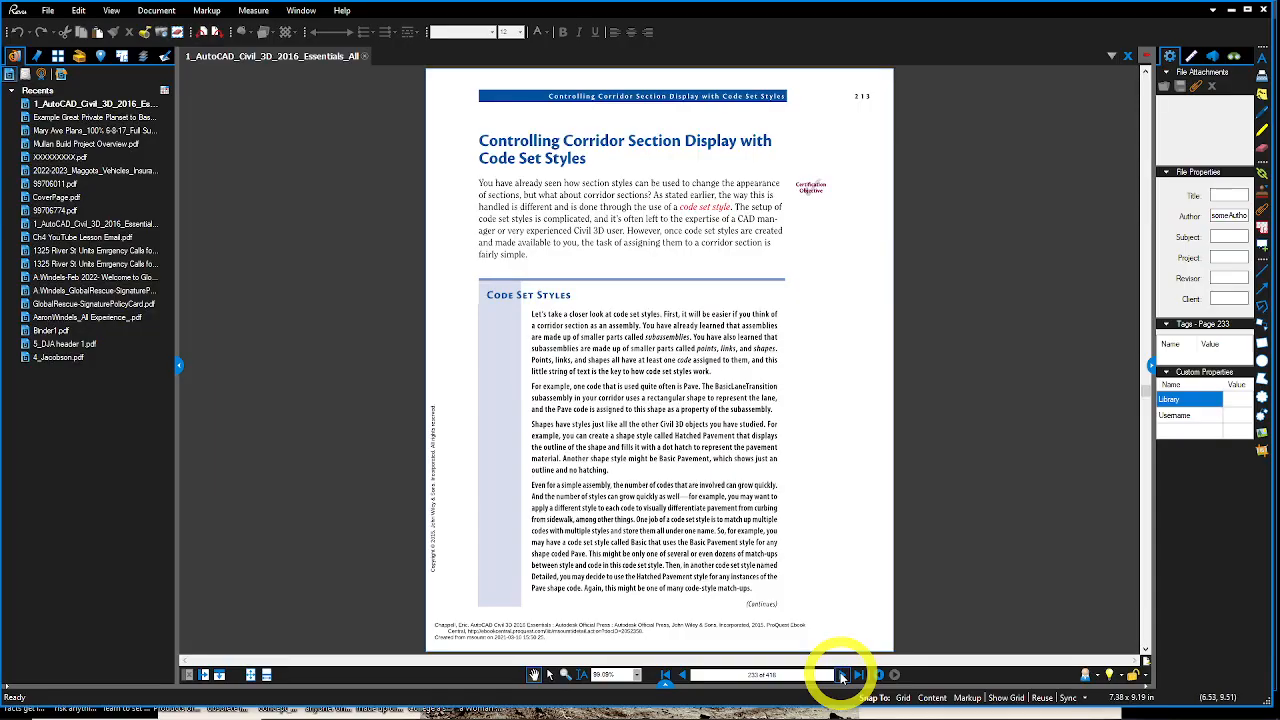
Step: Read the Code Set Styles diagrams and Exercise 11.3 on page 214 of the PDF textbook, and return to the Civil 3D drawing
click(842, 676)
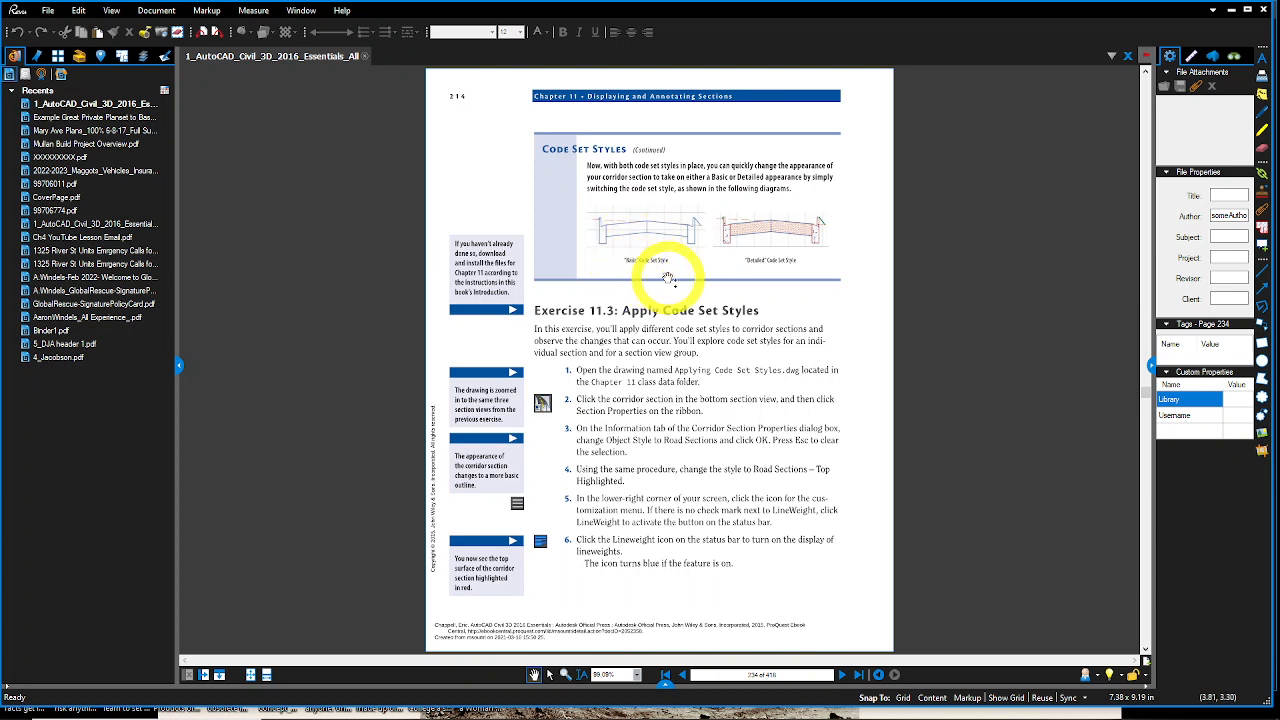
click(795, 240)
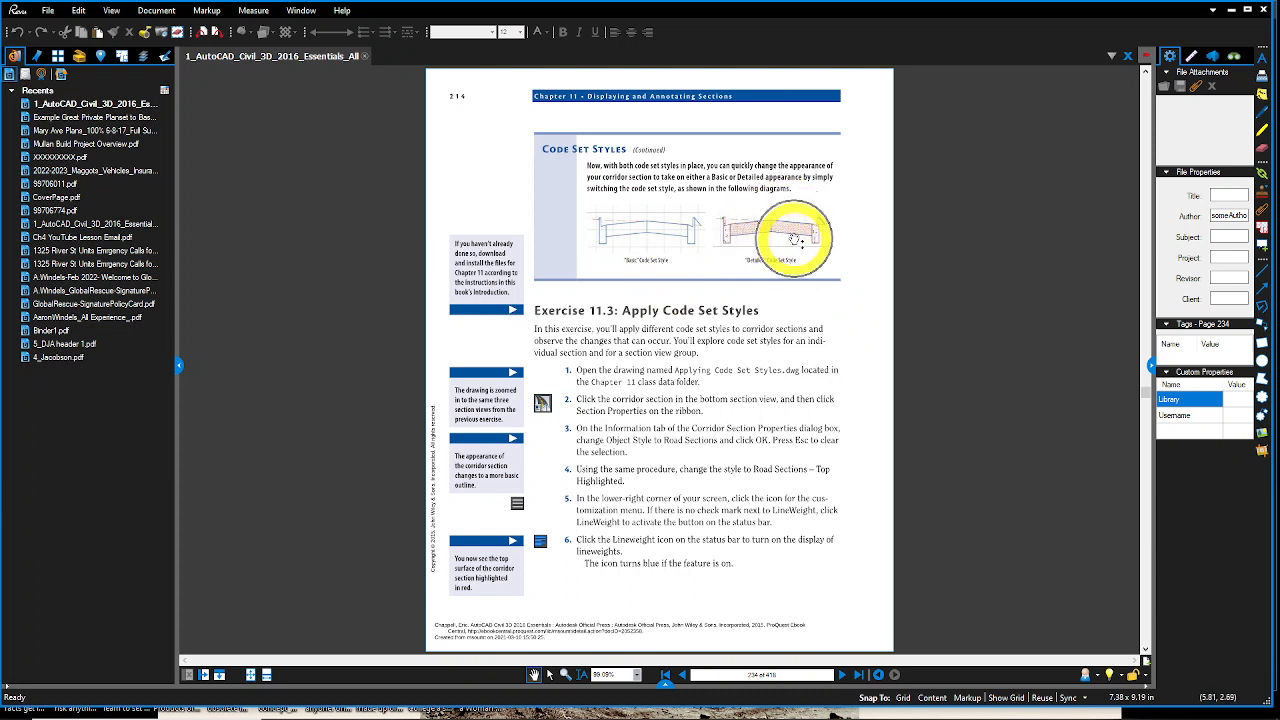
click(795, 240)
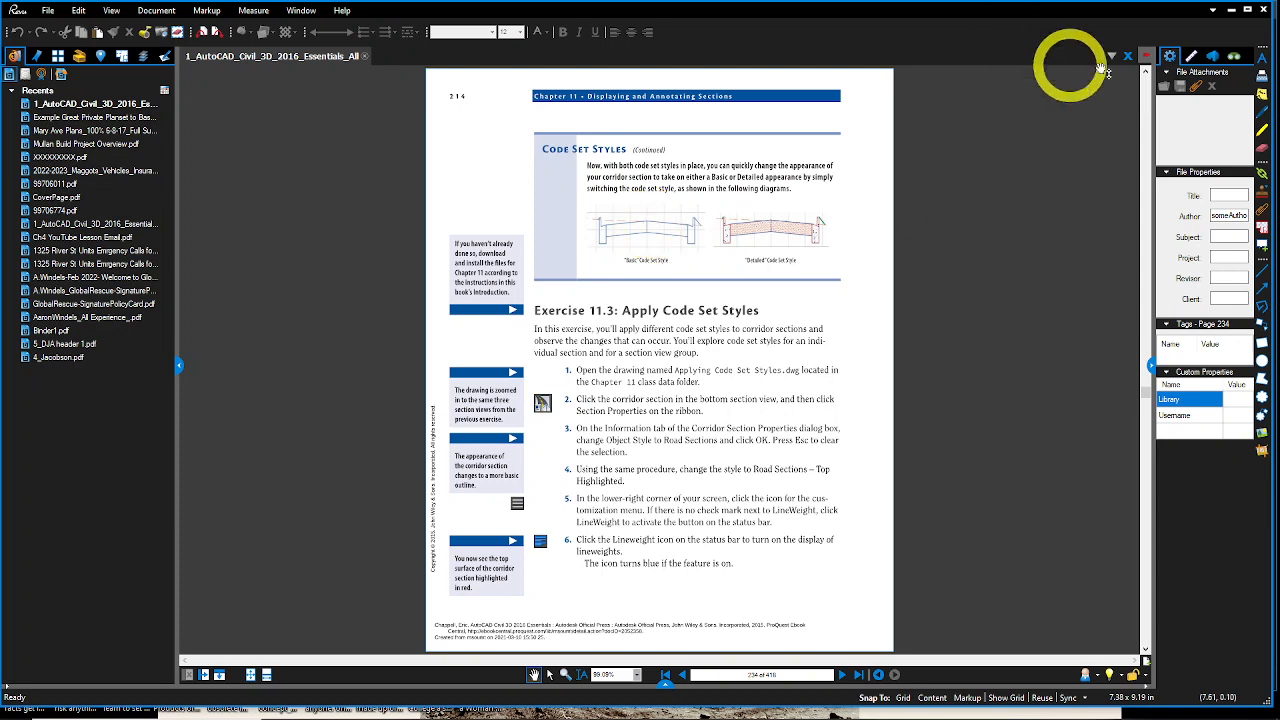
click(1230, 10)
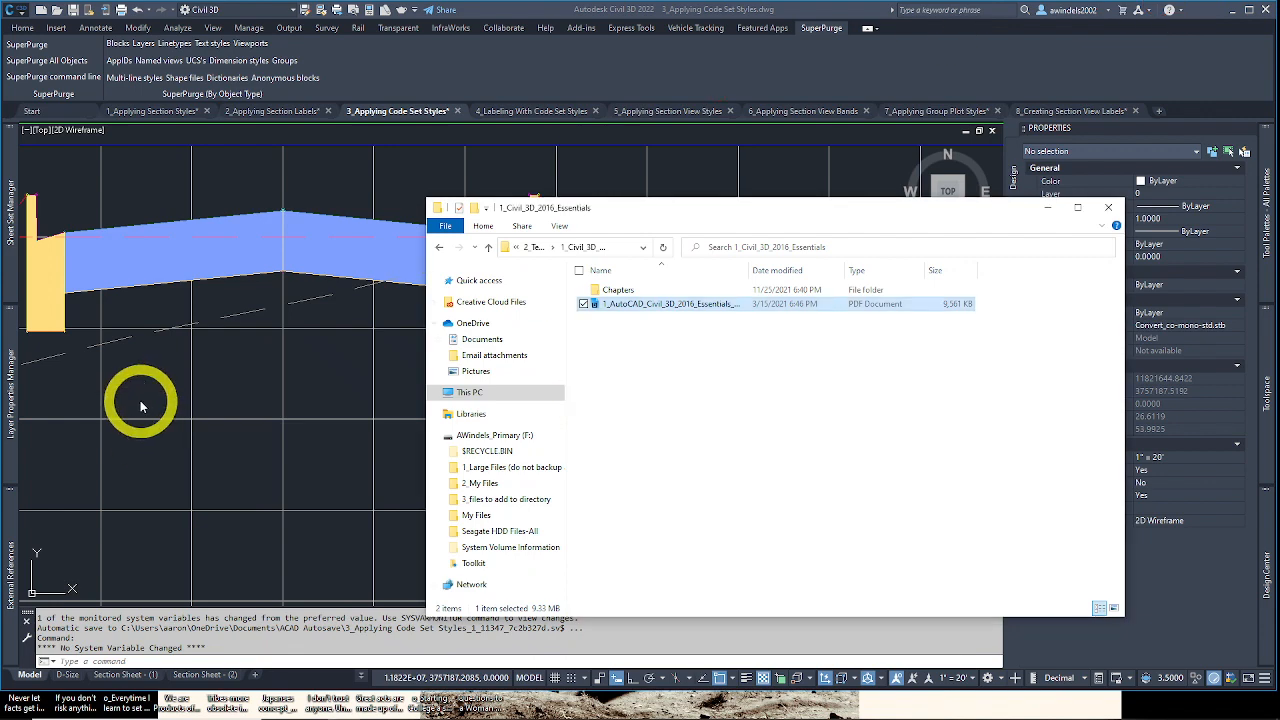
click(1046, 208)
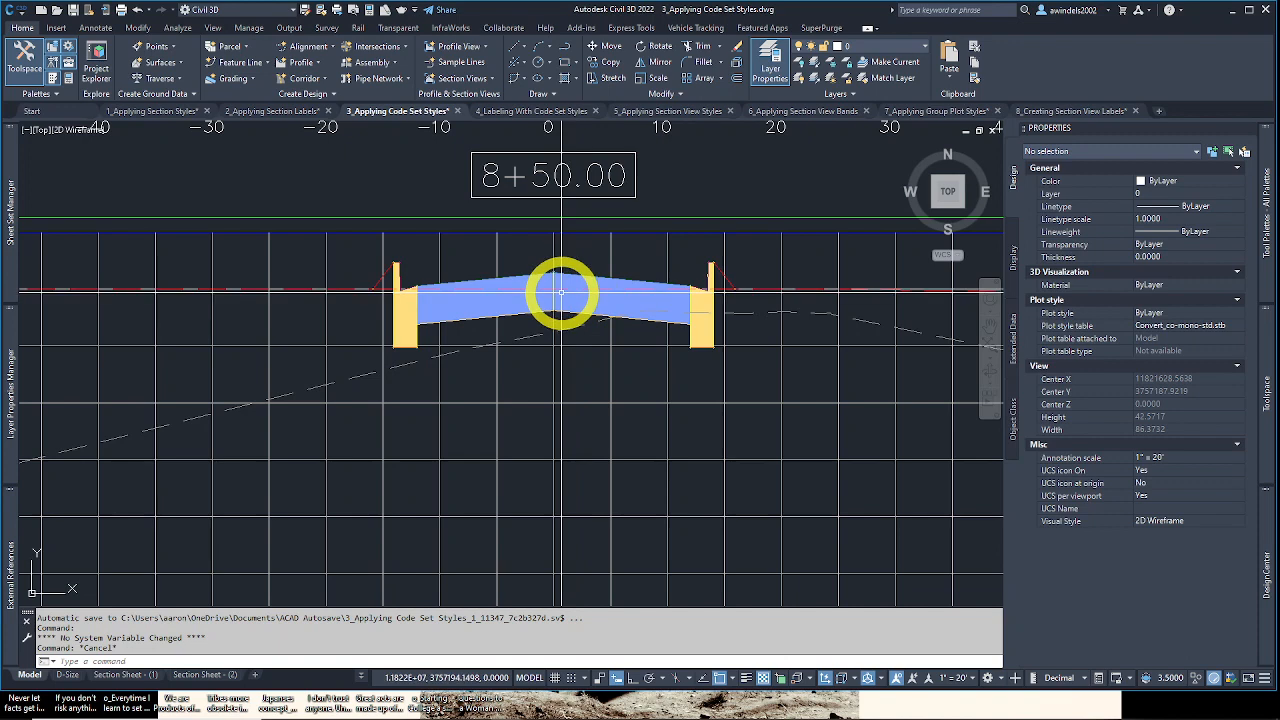
Step: Set the object style of the Jordan Court corridor section in the 8+50.00 section view to Road Sections - Top Highlighted
click(502, 309)
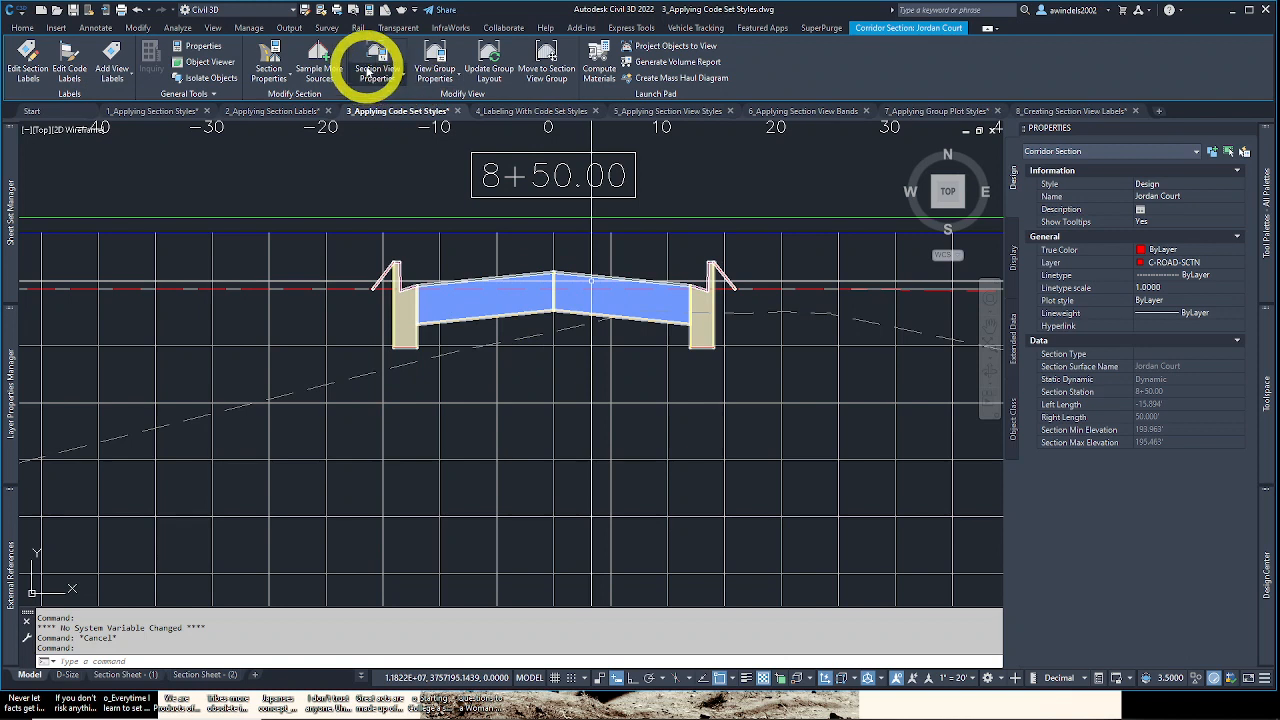
click(288, 80)
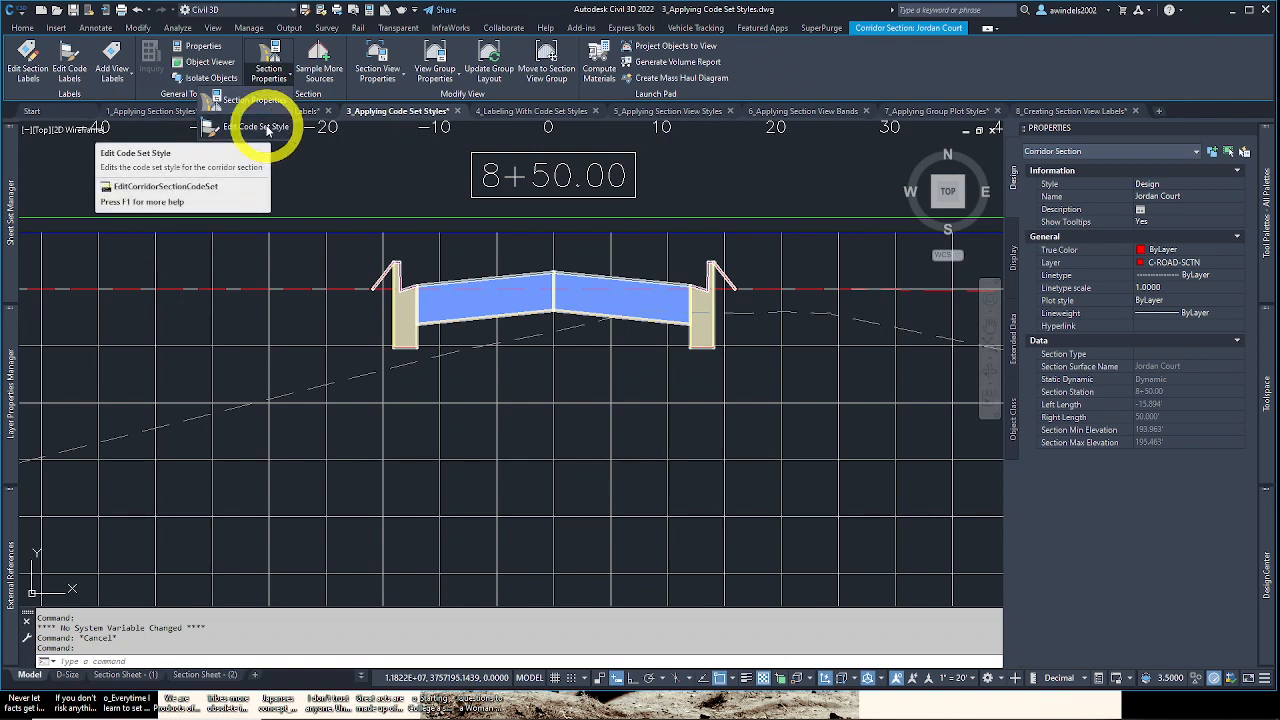
click(271, 105)
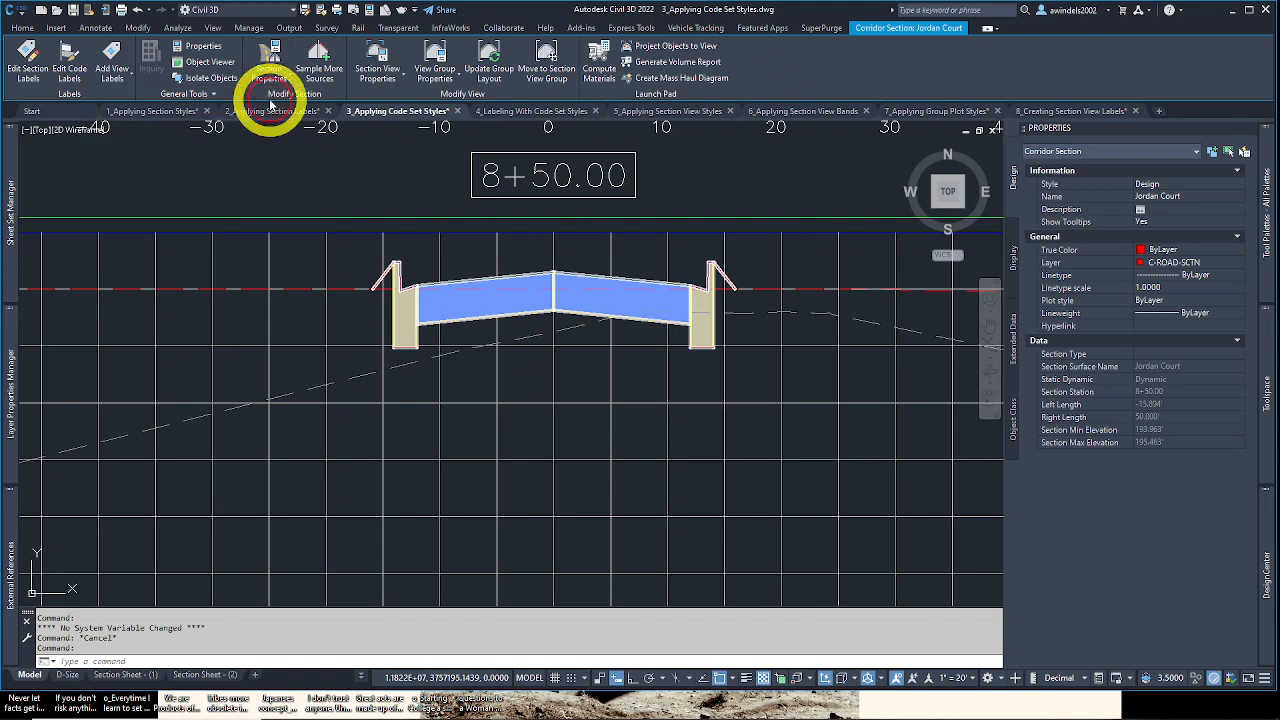
double_click(543, 263)
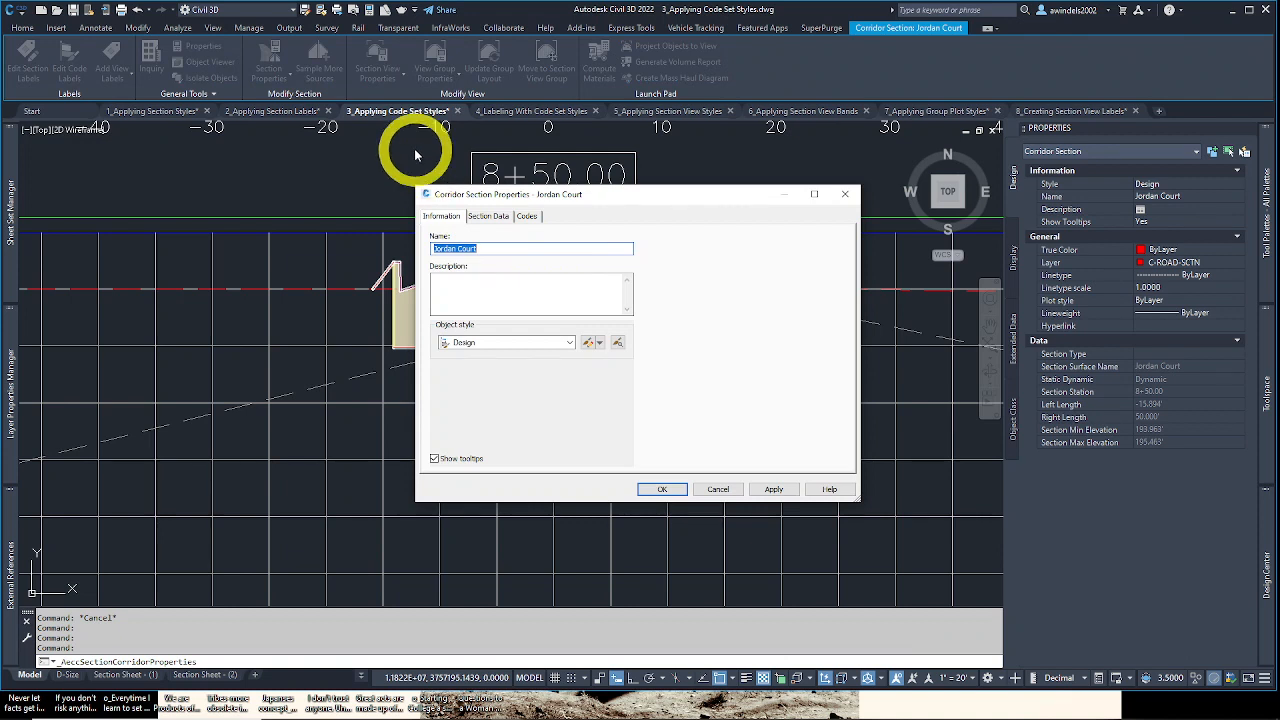
click(530, 342)
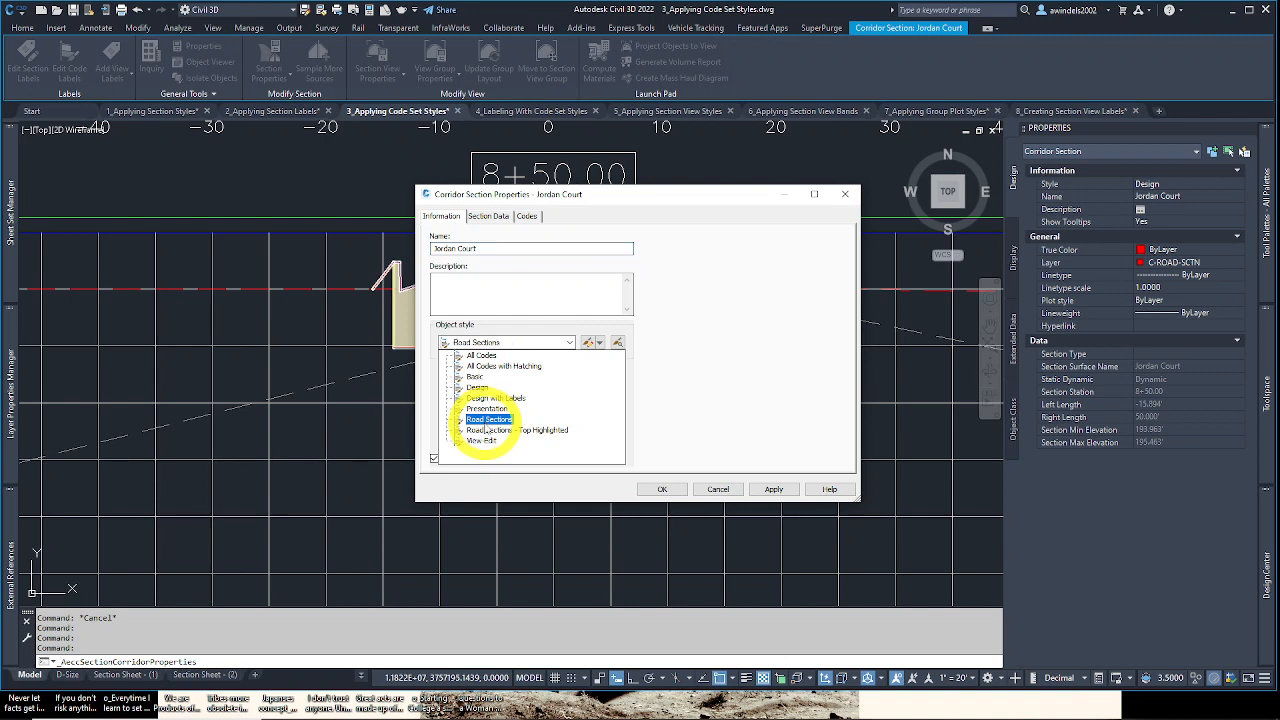
click(488, 430)
click(486, 343)
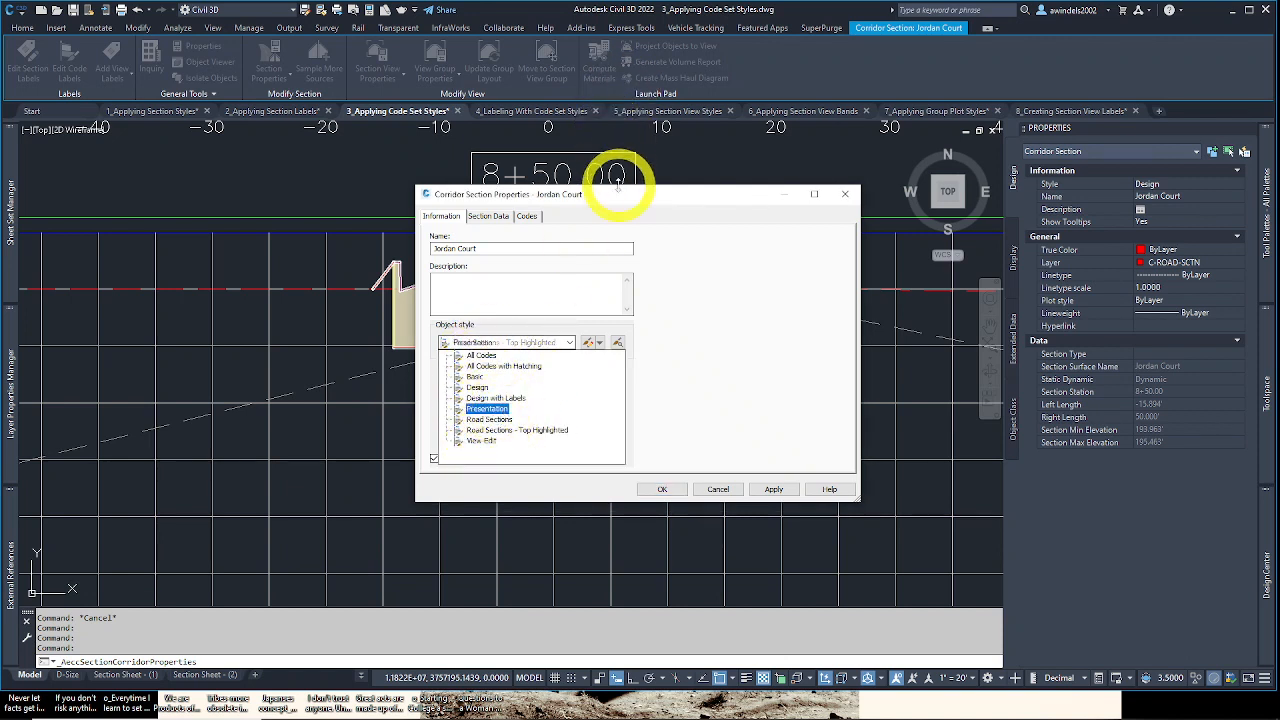
drag(618, 190, 960, 211)
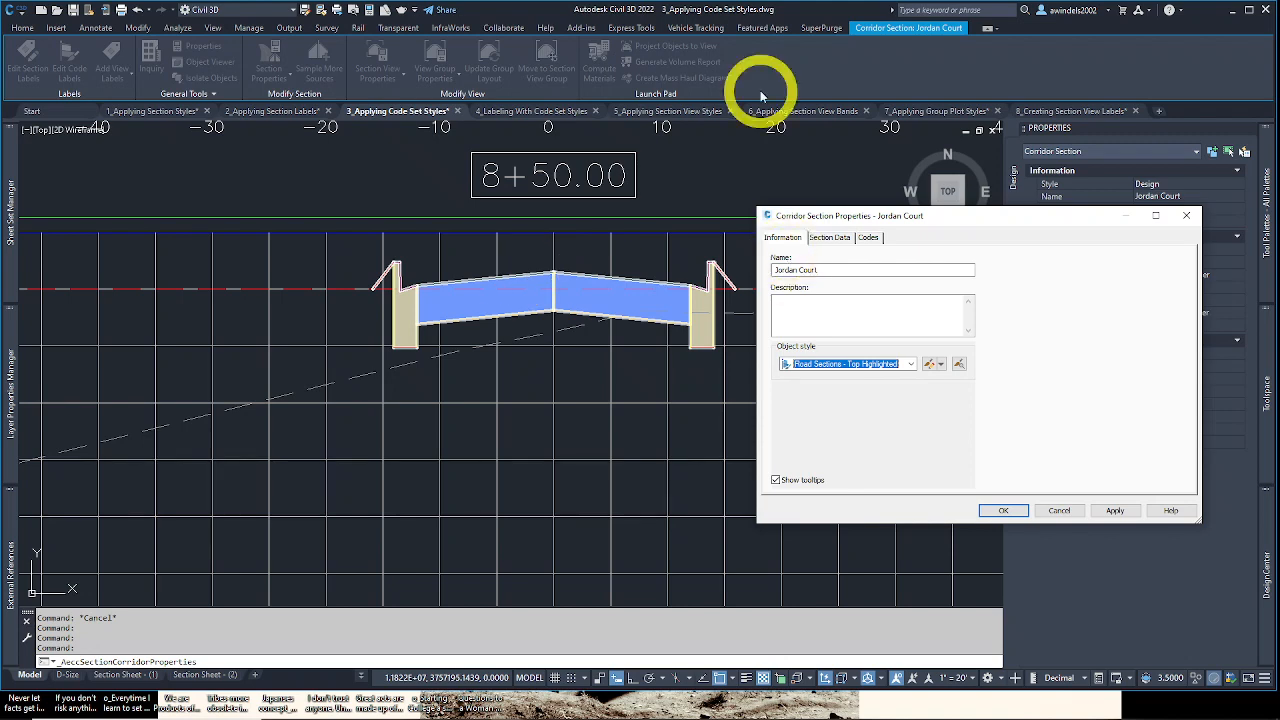
drag(920, 215, 648, 203)
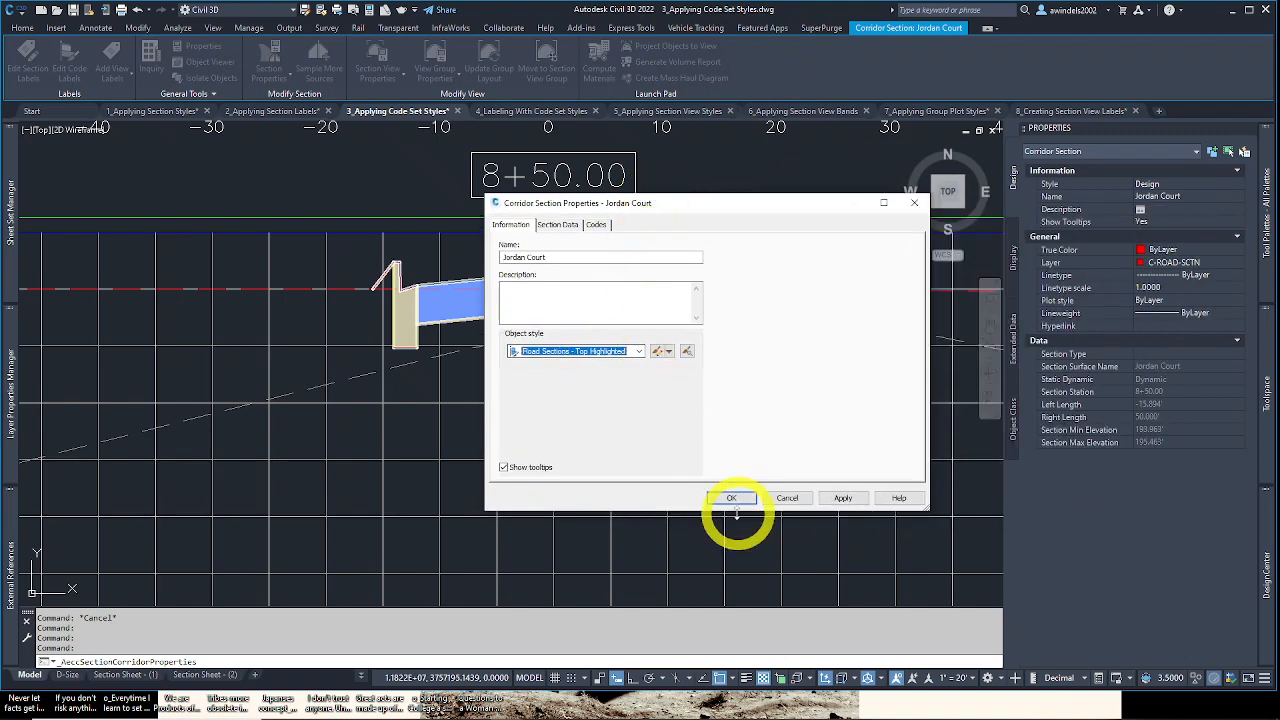
click(731, 498)
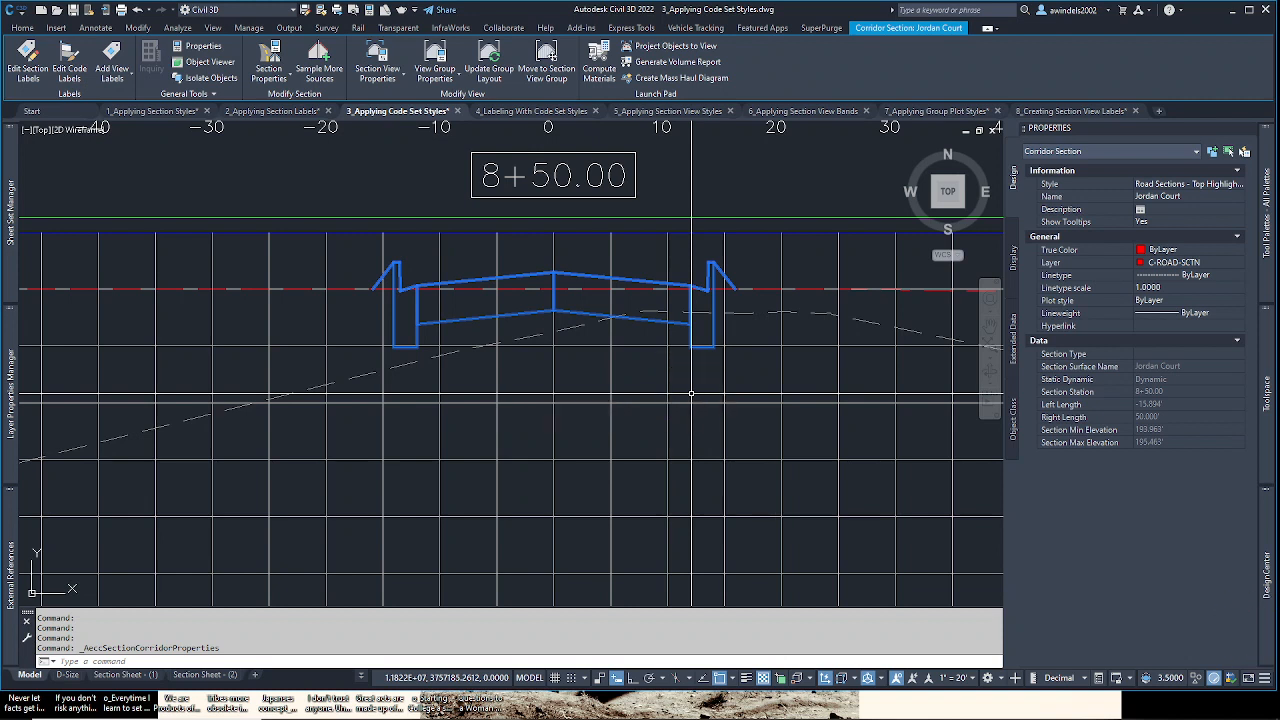
Step: Check that LineWeight is available on the status bar and toggle the lineweight display to compare the section, leaving it on
click(1265, 679)
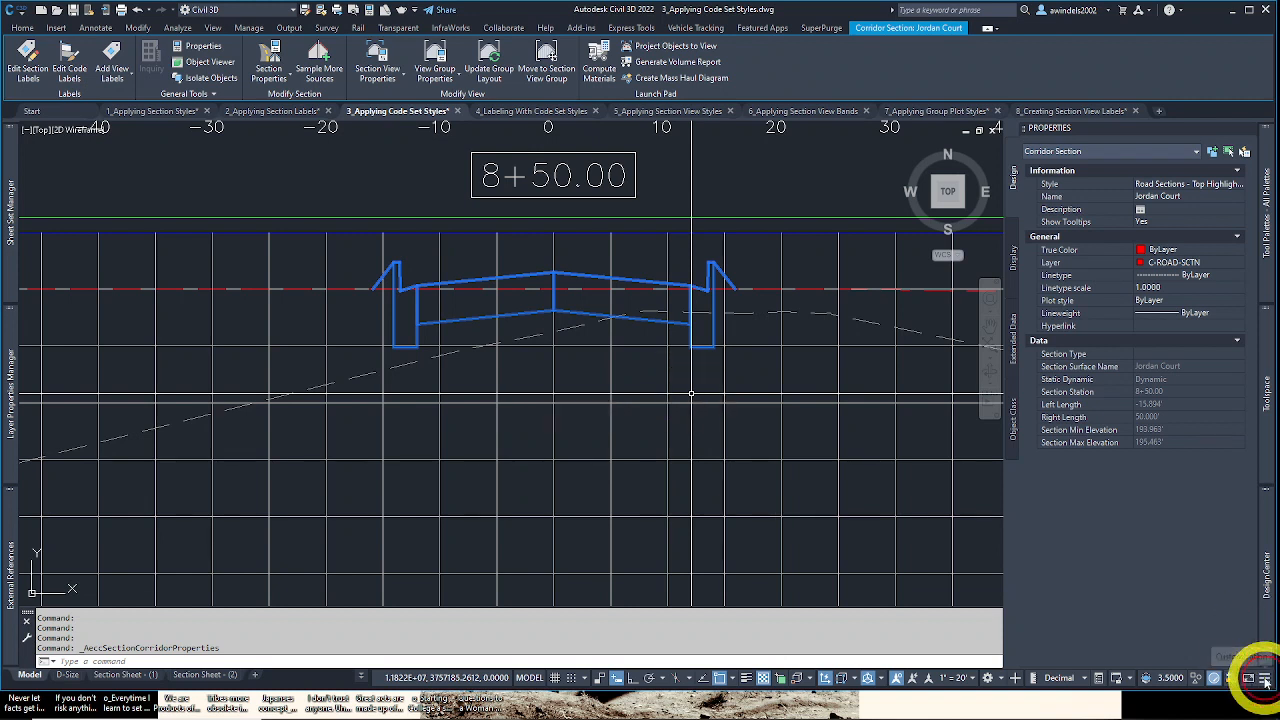
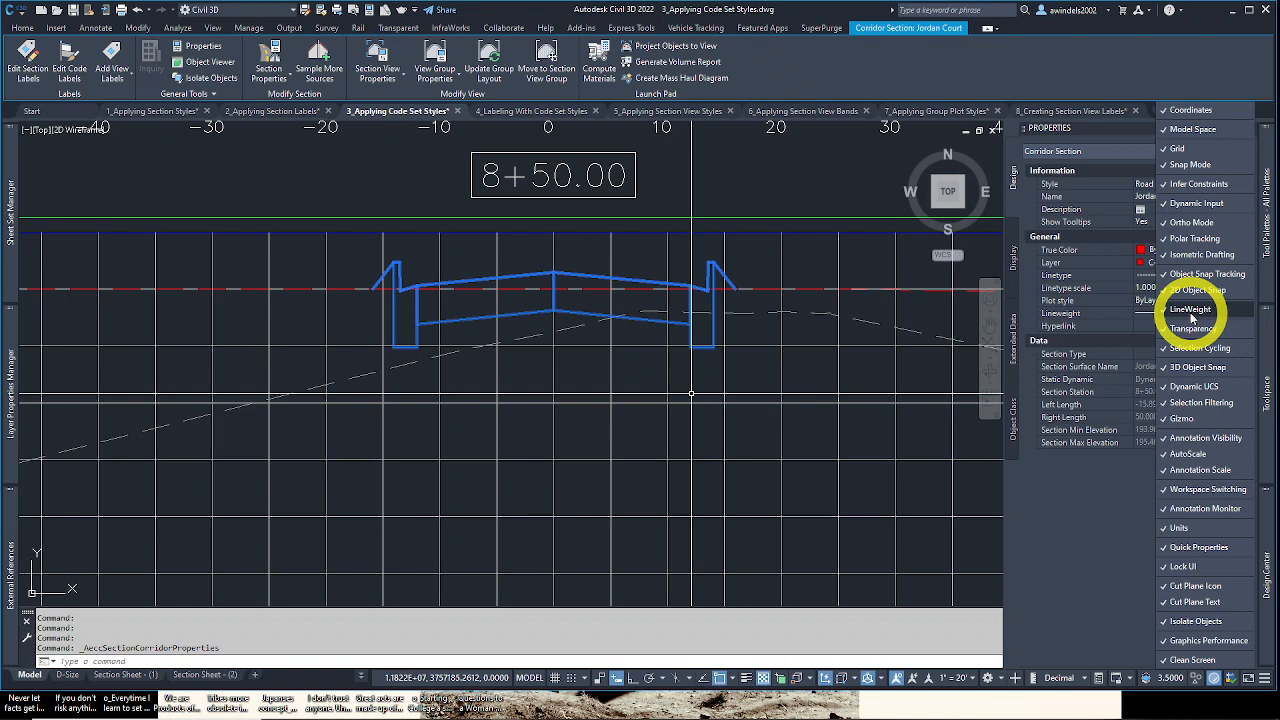
key(Escape)
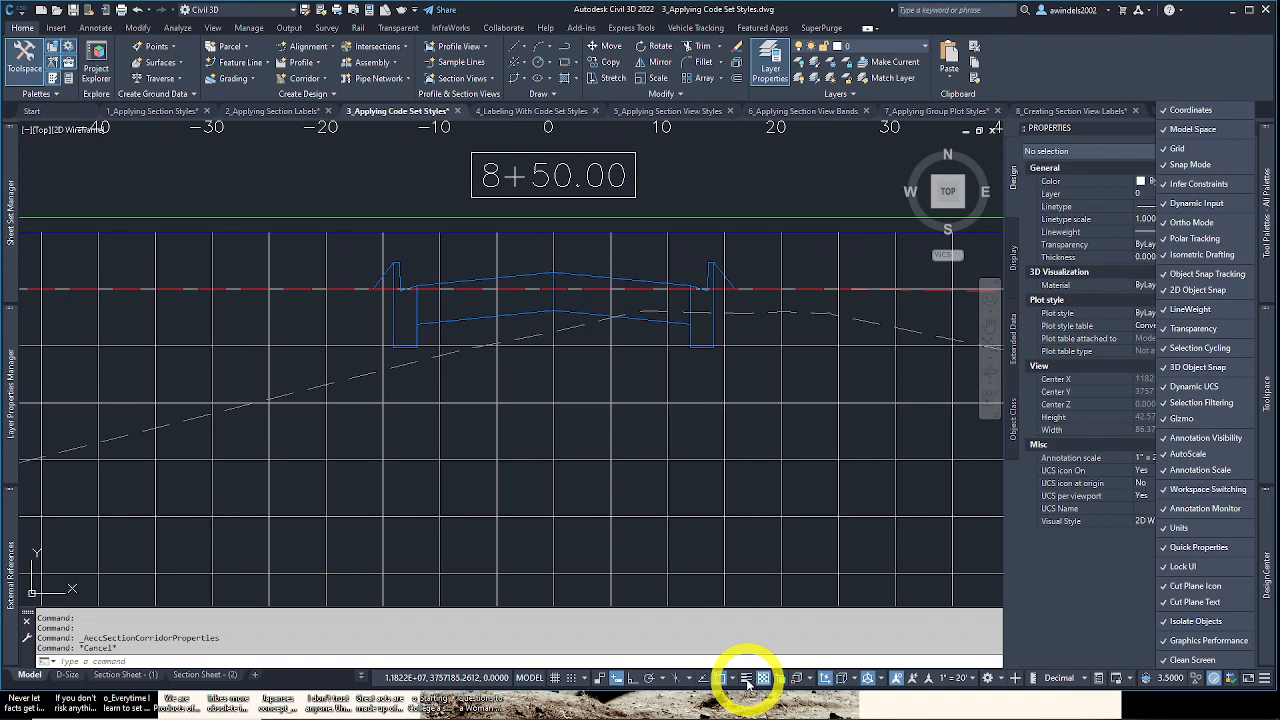
click(747, 679)
click(747, 679)
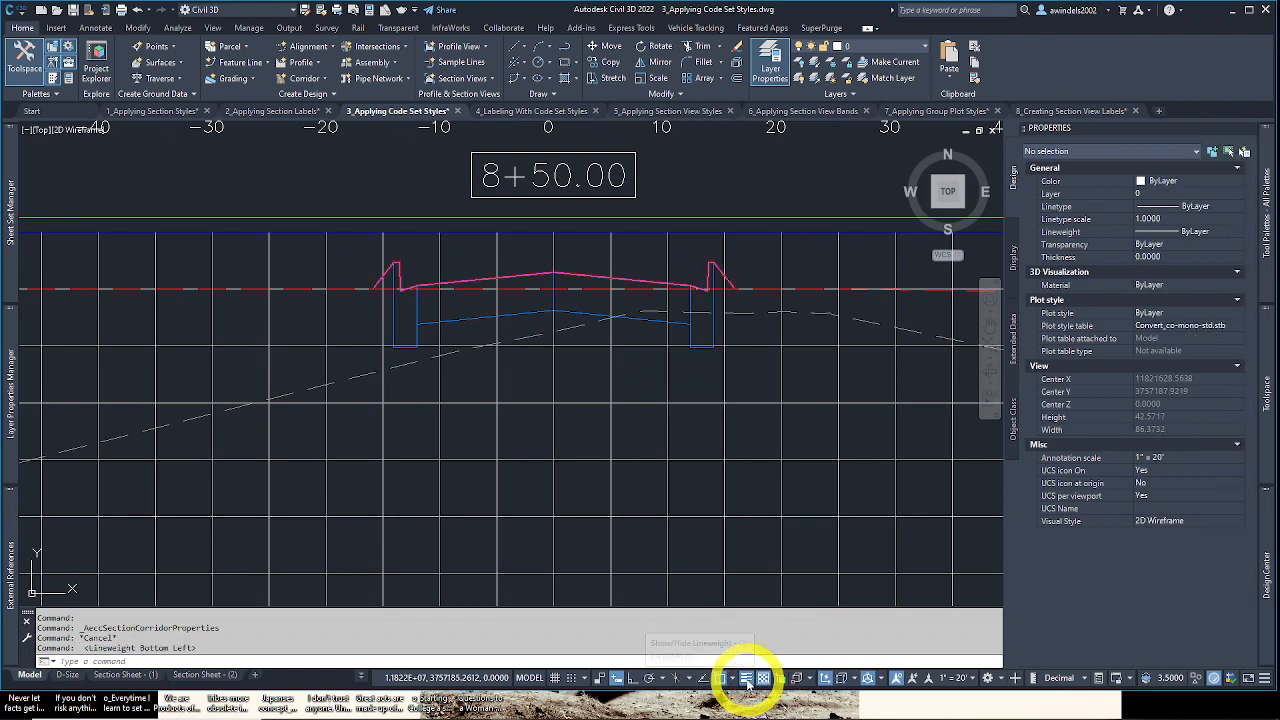
click(747, 679)
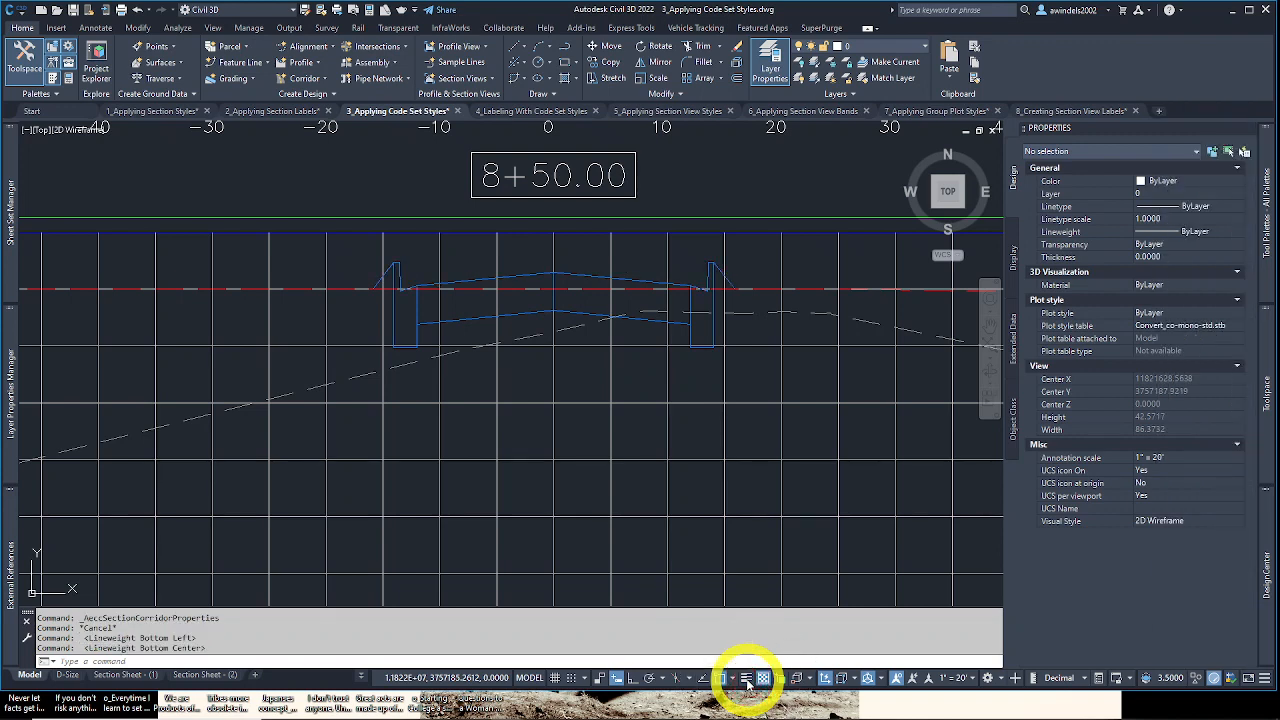
click(747, 679)
click(747, 679)
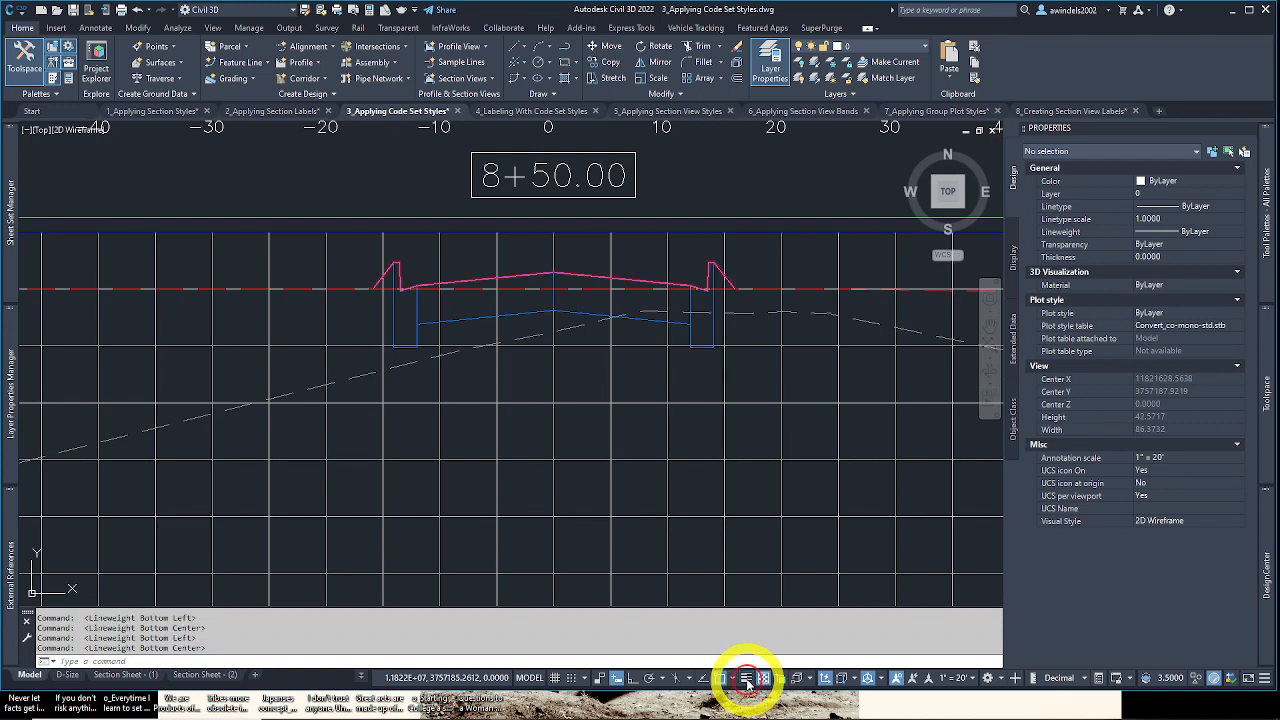
click(747, 679)
click(747, 679)
click(747, 679)
click(747, 679)
click(747, 679)
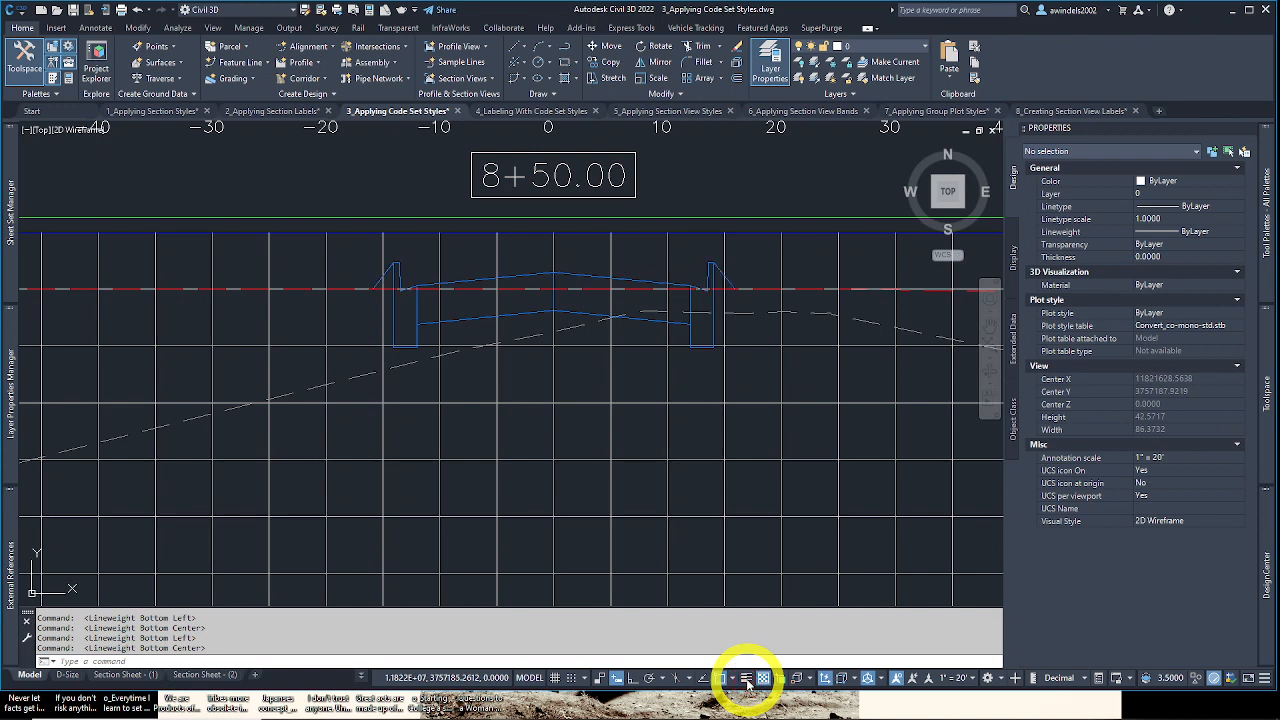
click(747, 679)
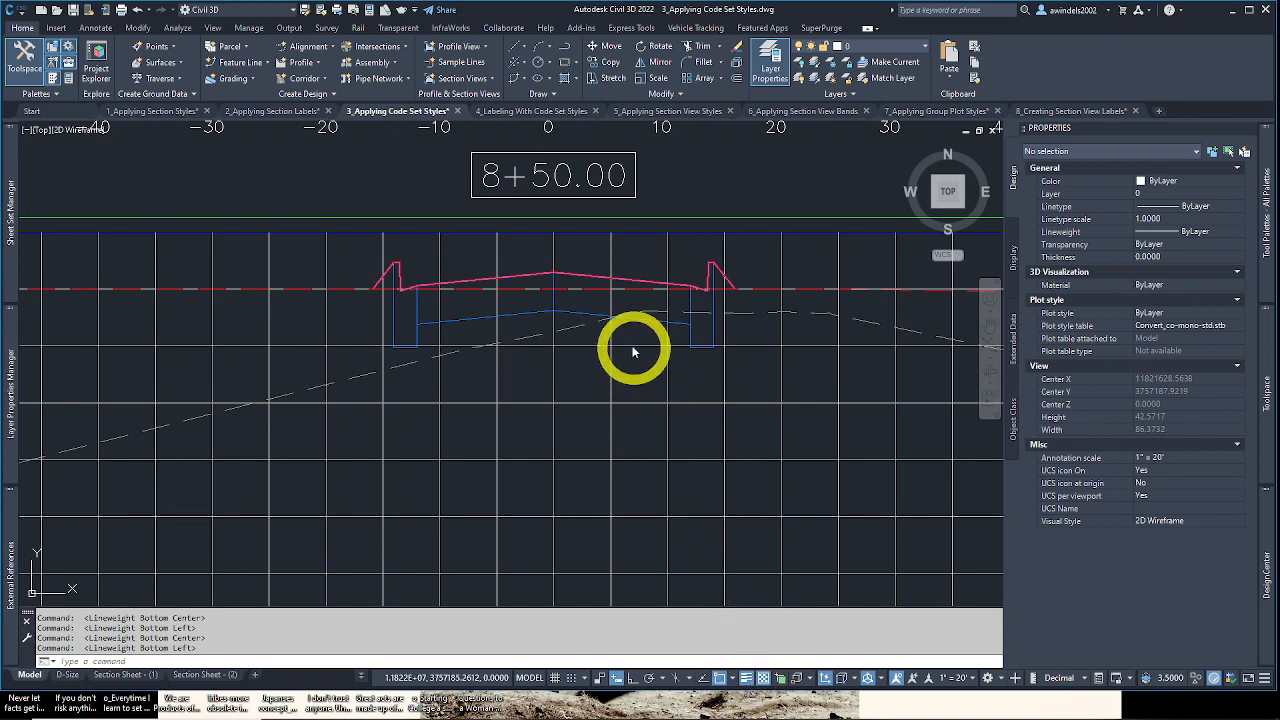
Step: Change the style of the 8+50.00 Jordan Court corridor section to Presentation and clear the selection
middle_drag(562, 295, 577, 327)
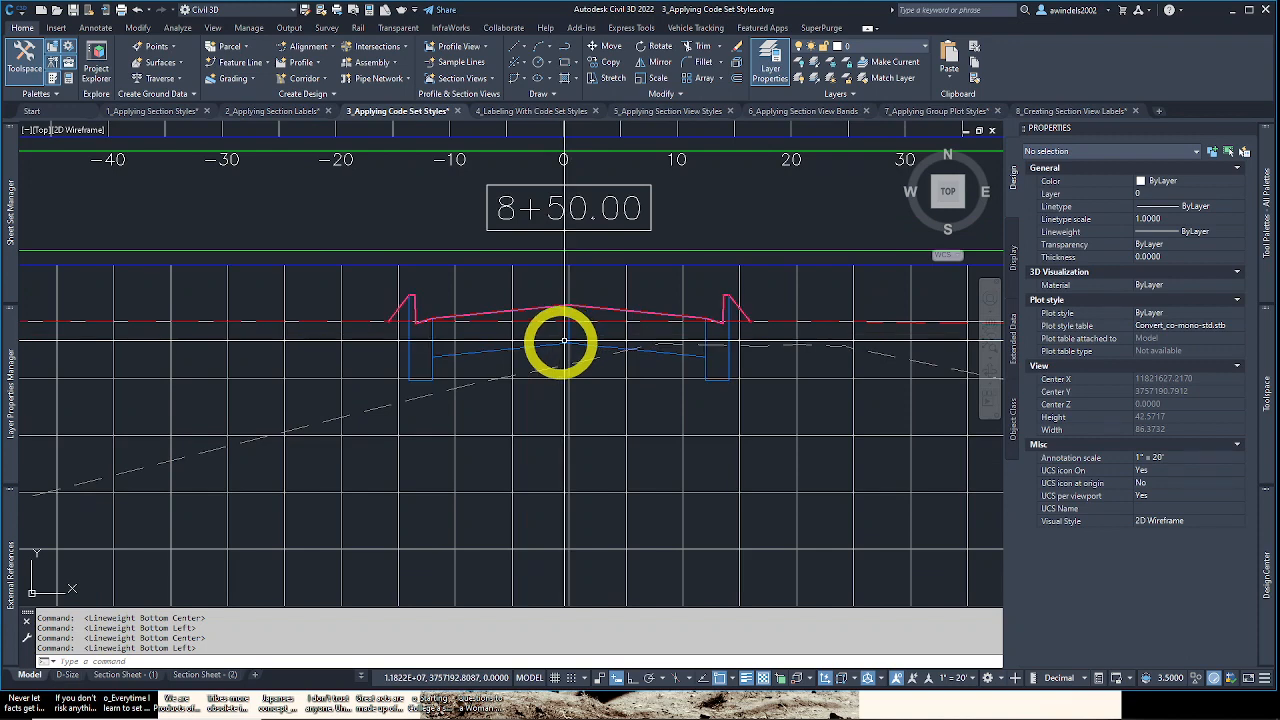
click(557, 343)
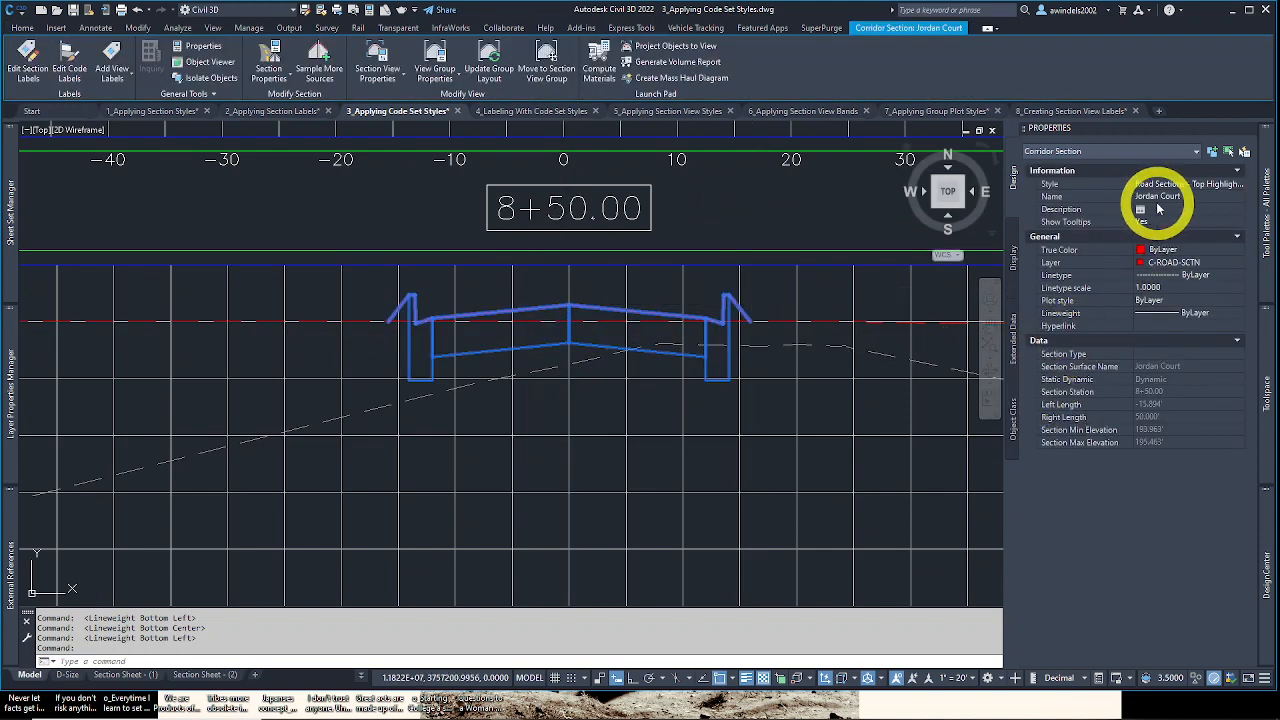
click(1185, 185)
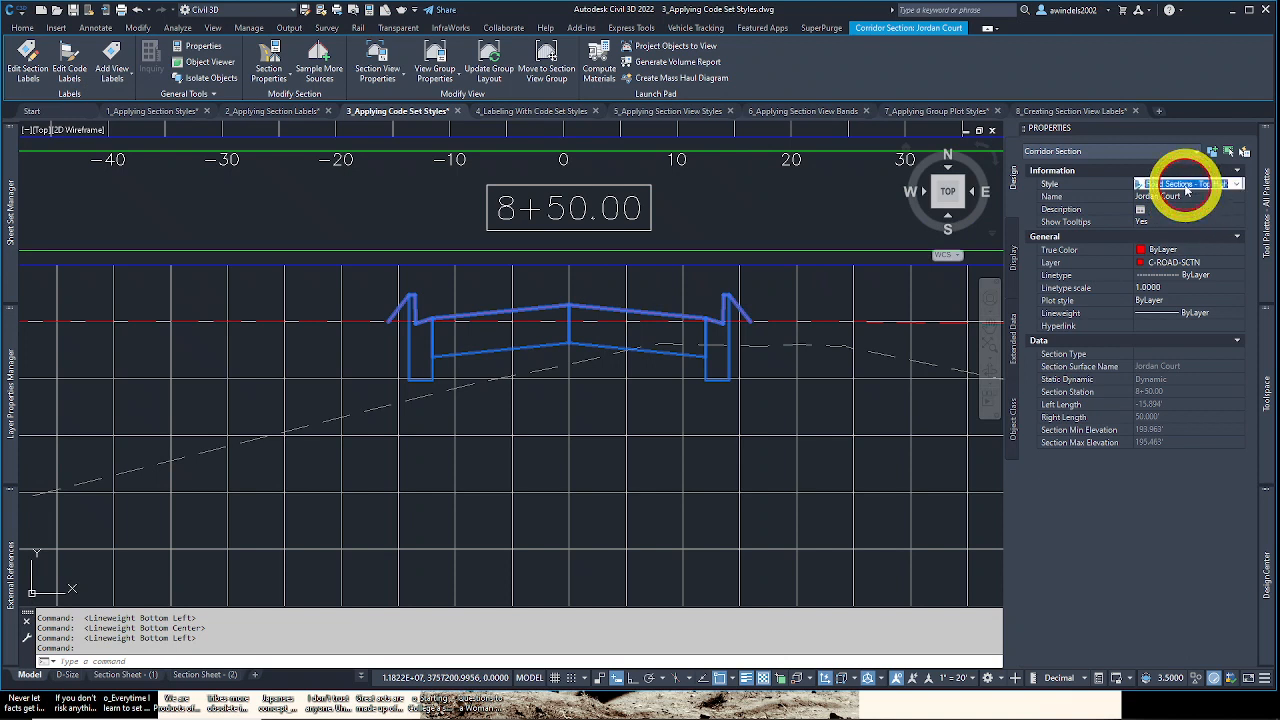
click(1187, 184)
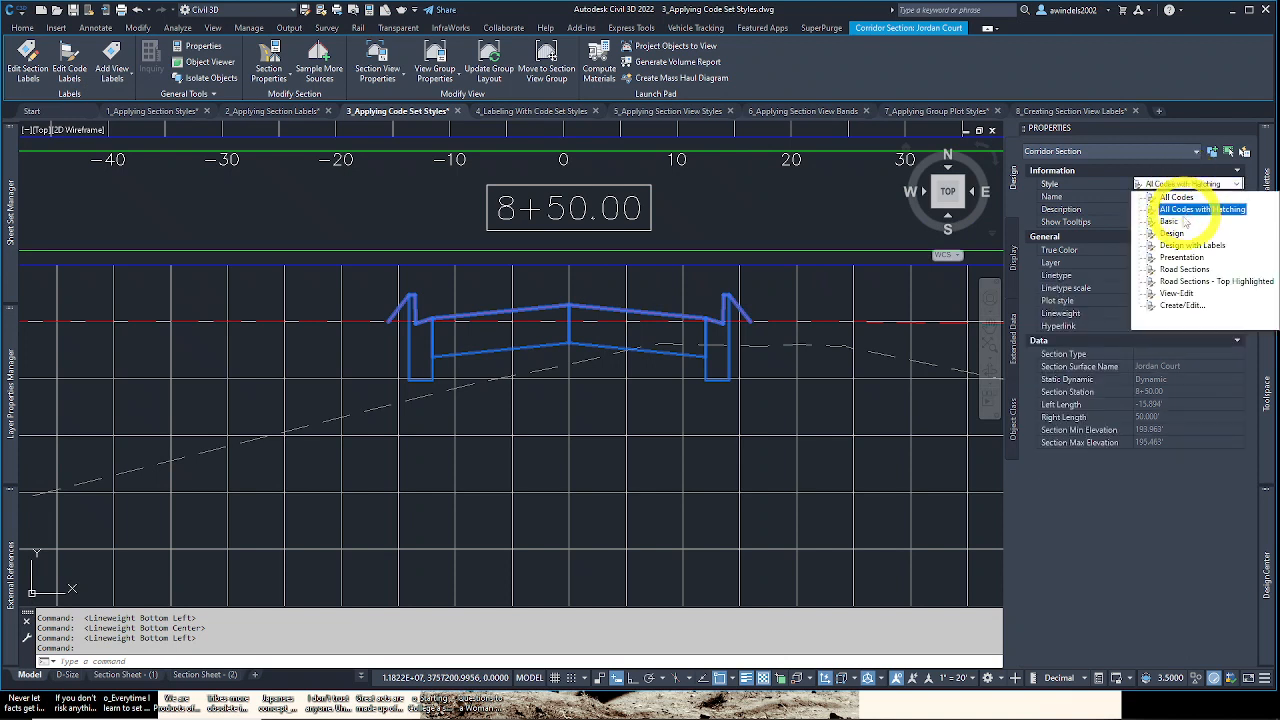
click(1184, 257)
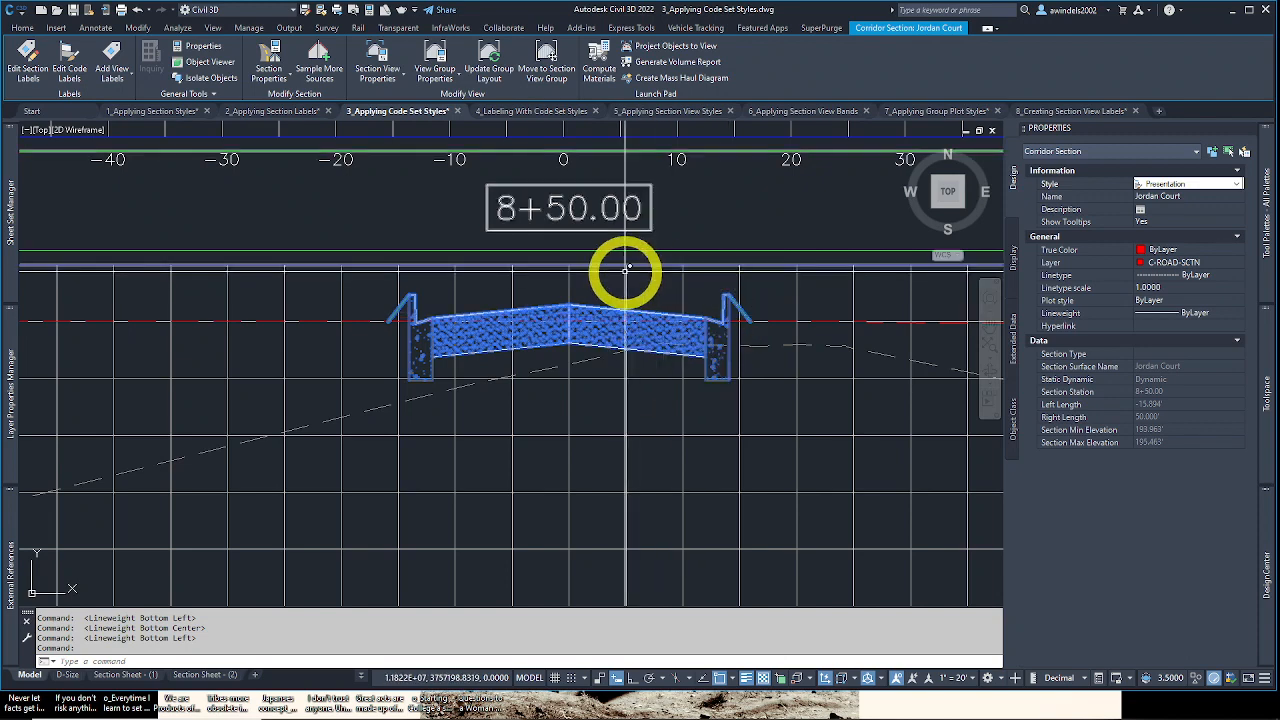
key(Escape)
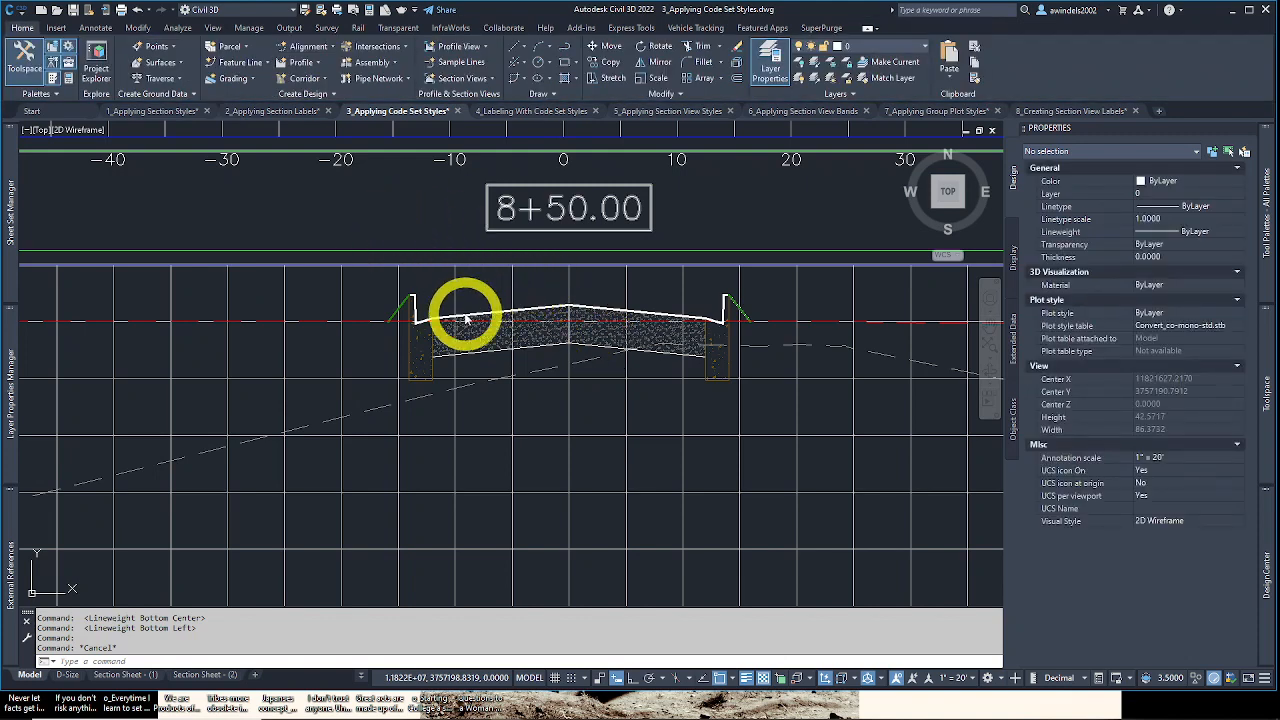
Step: Select the 0+50.00 section view among the Jordan Court section sheets, open its section view group's properties and enlarge the dialog
scroll(465, 316, down, 5)
scroll(465, 316, down, 3)
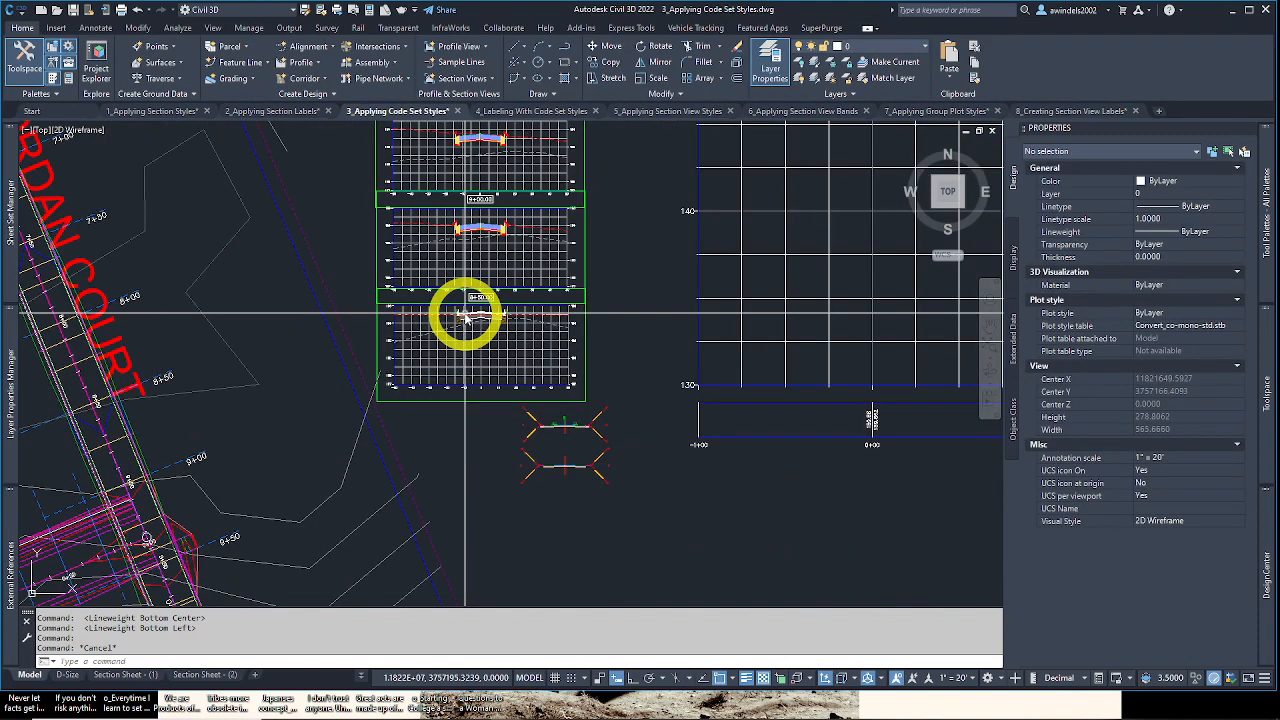
scroll(466, 314, down, 4)
middle_drag(466, 314, 724, 486)
middle_drag(655, 130, 624, 506)
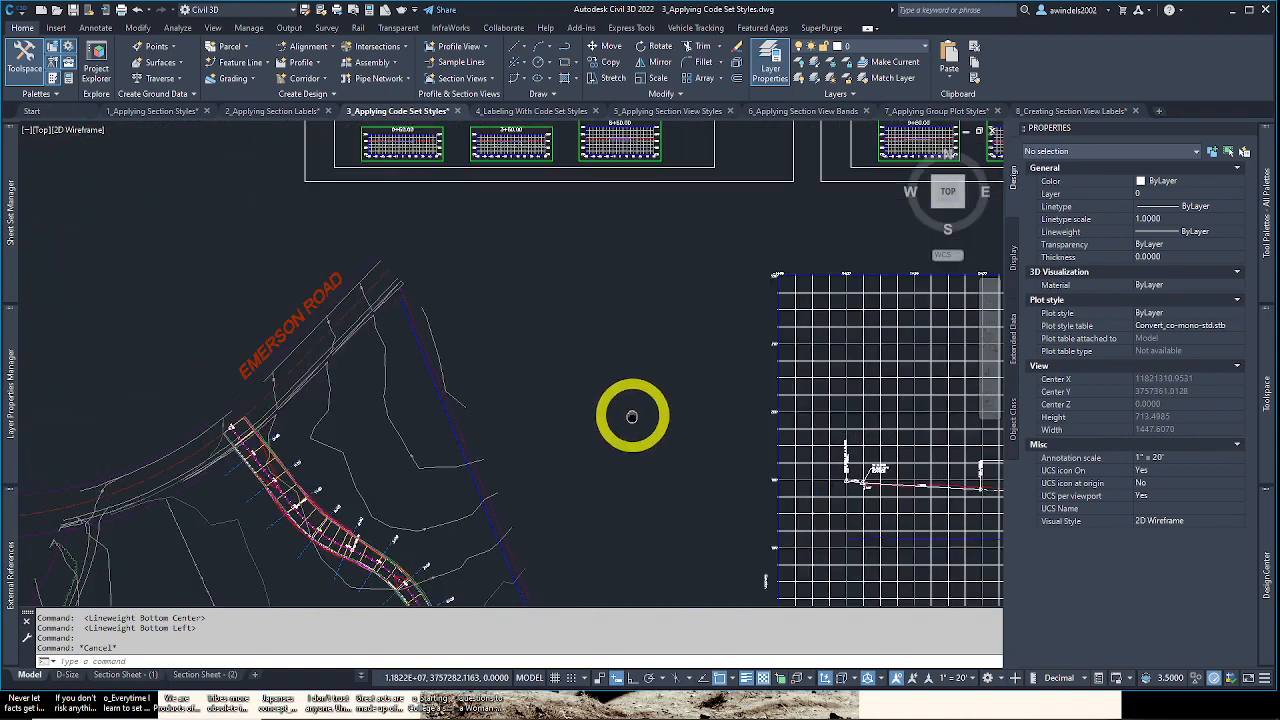
middle_drag(630, 234, 620, 446)
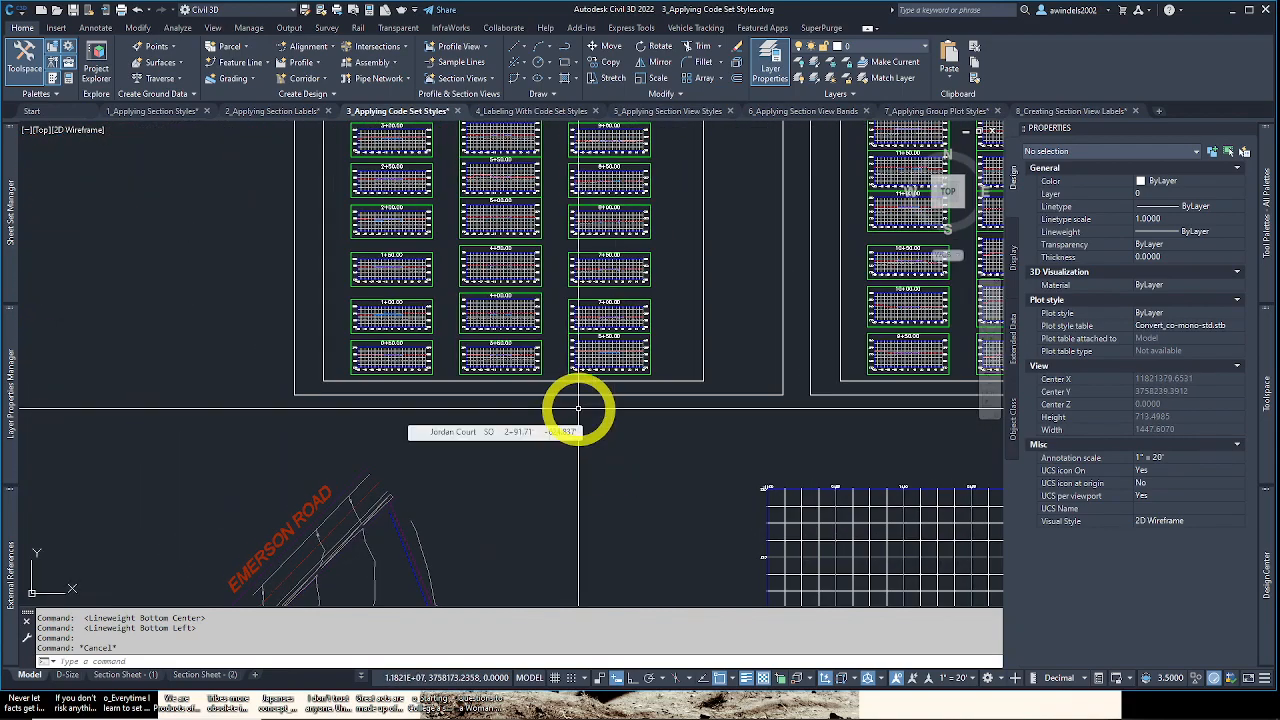
middle_drag(557, 358, 634, 397)
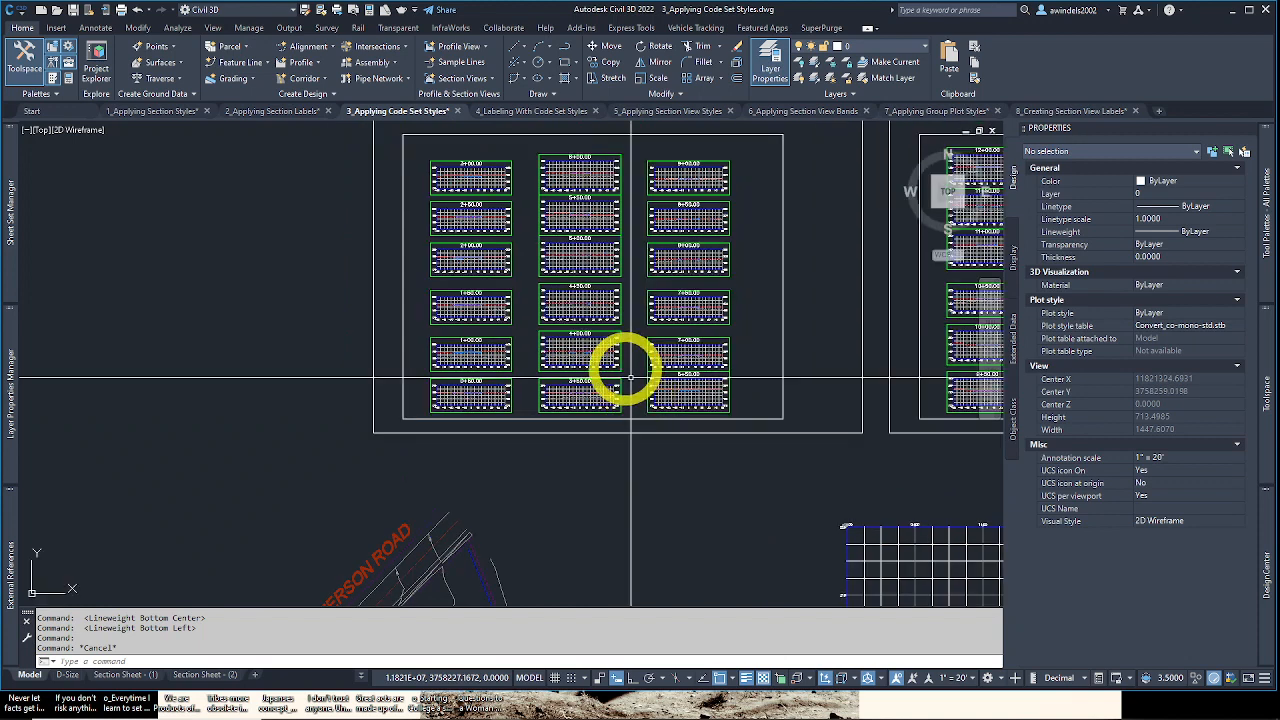
mouse_move(579, 308)
middle_down()
mouse_move(613, 354)
mouse_move(725, 428)
middle_up()
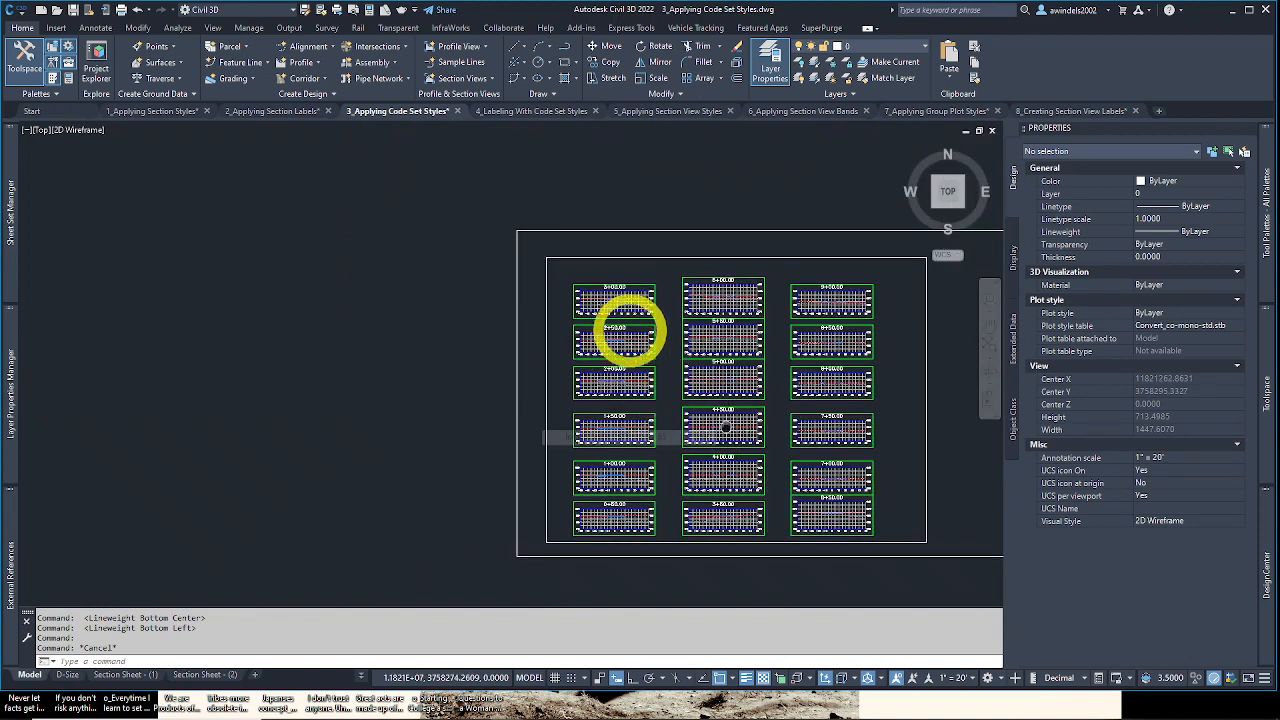
click(638, 522)
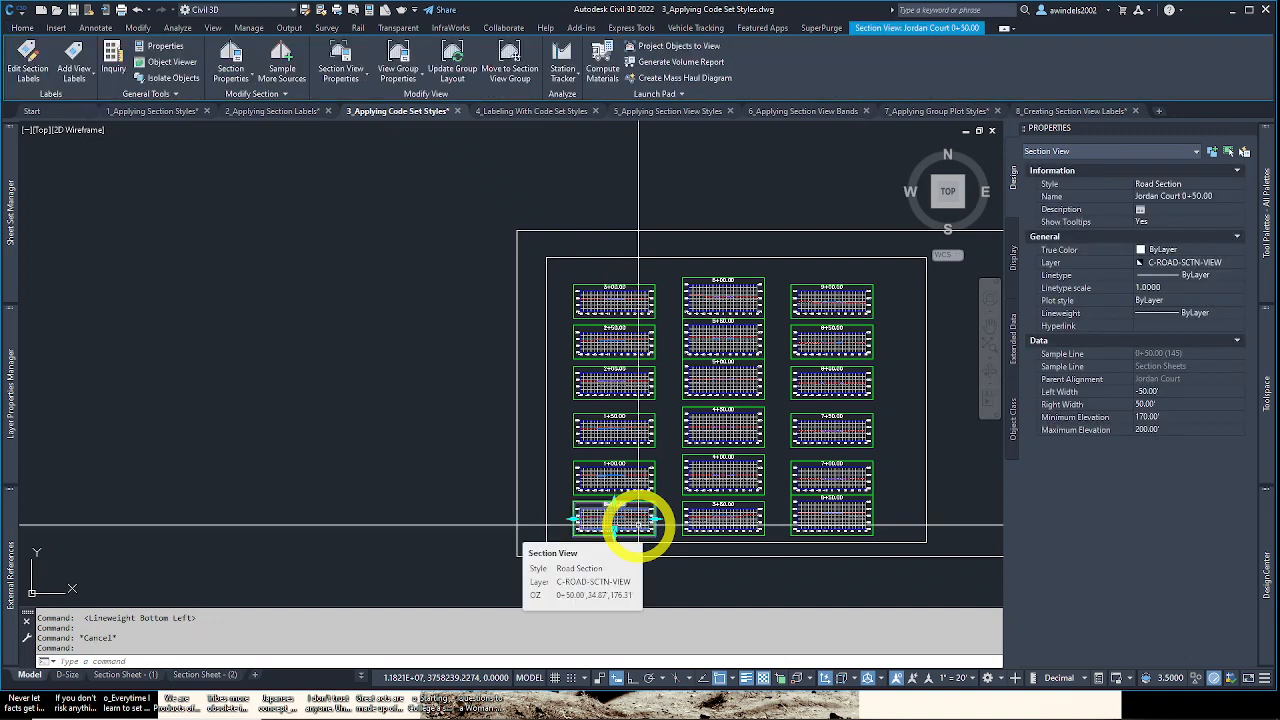
scroll(652, 502, up, 4)
middle_drag(687, 523, 695, 457)
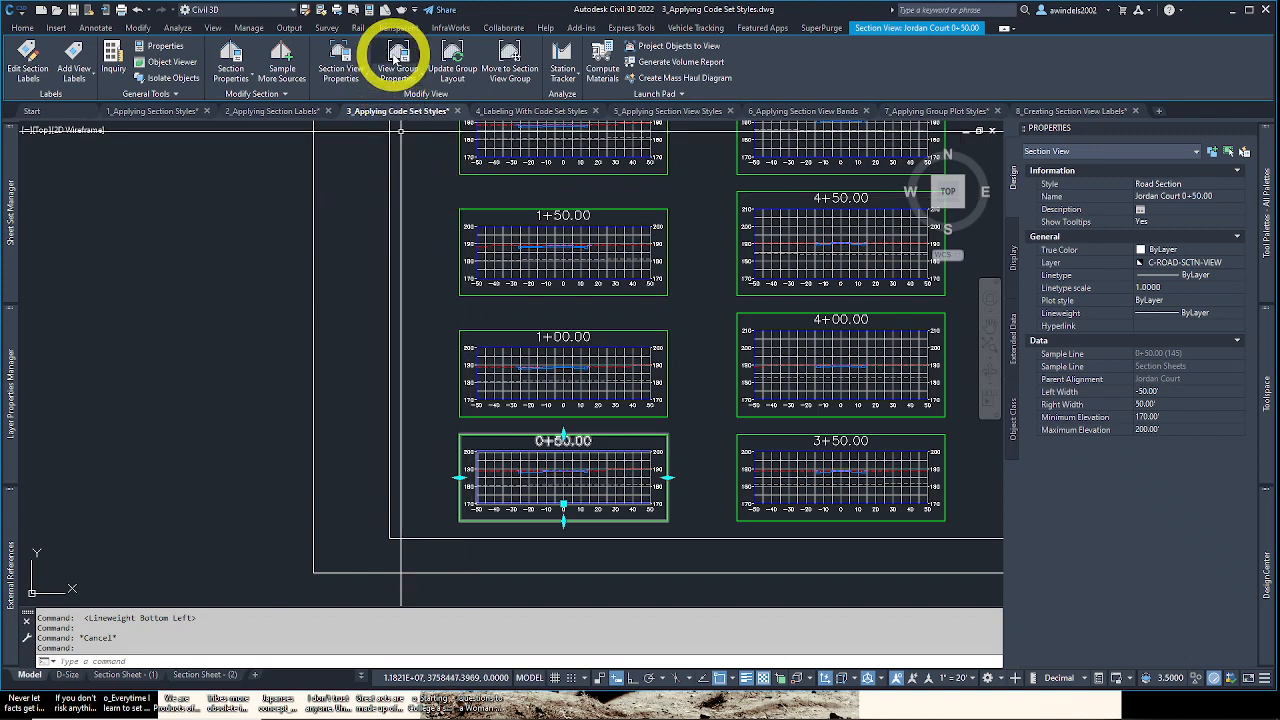
click(399, 72)
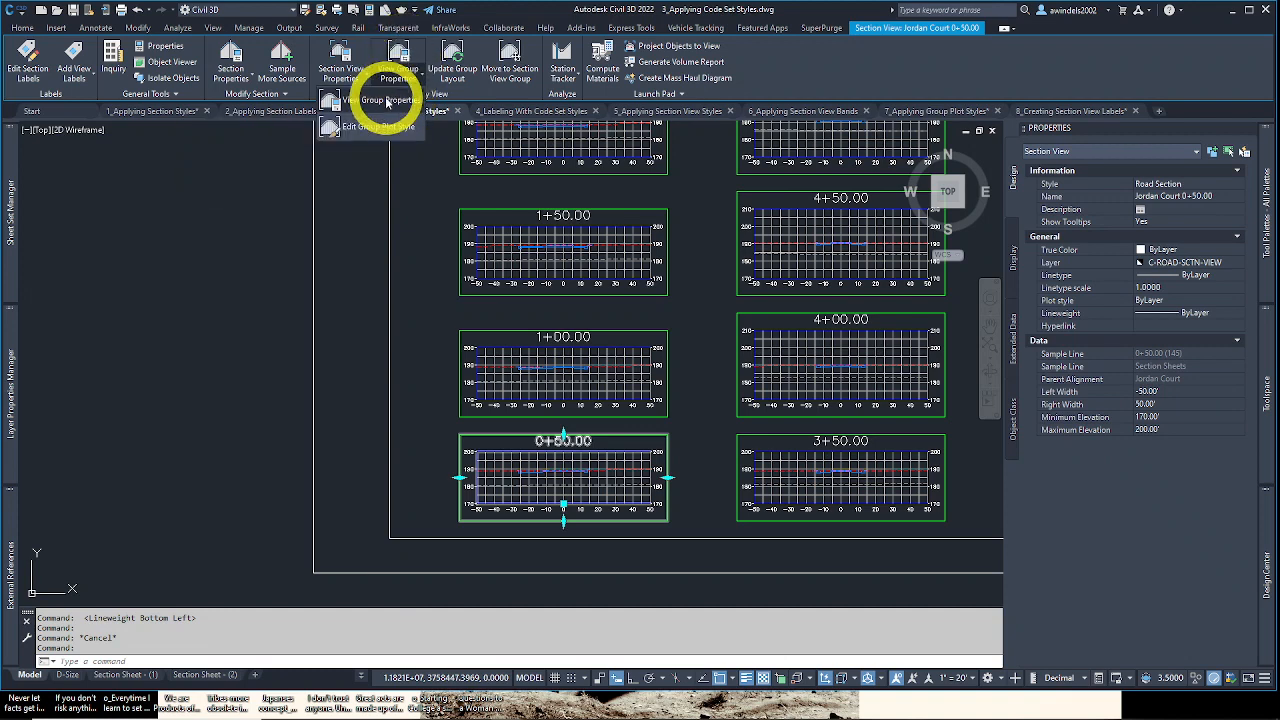
click(387, 101)
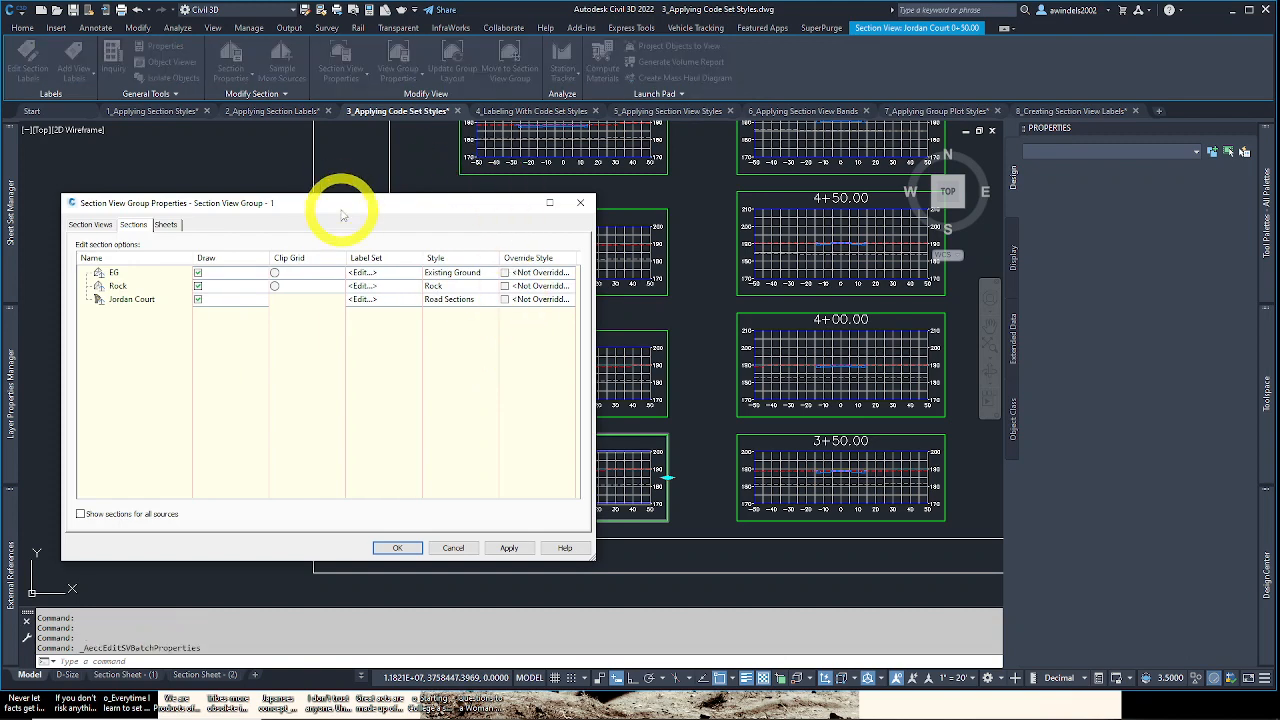
drag(340, 215, 384, 159)
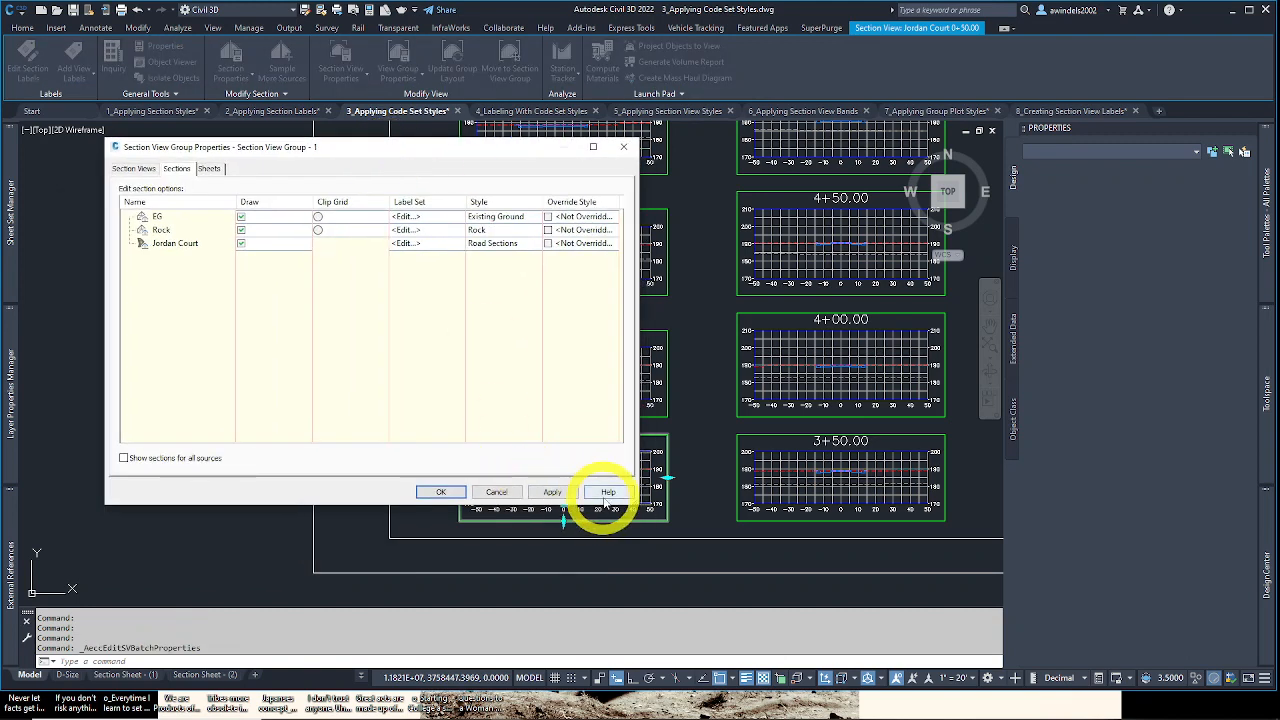
drag(634, 505, 792, 546)
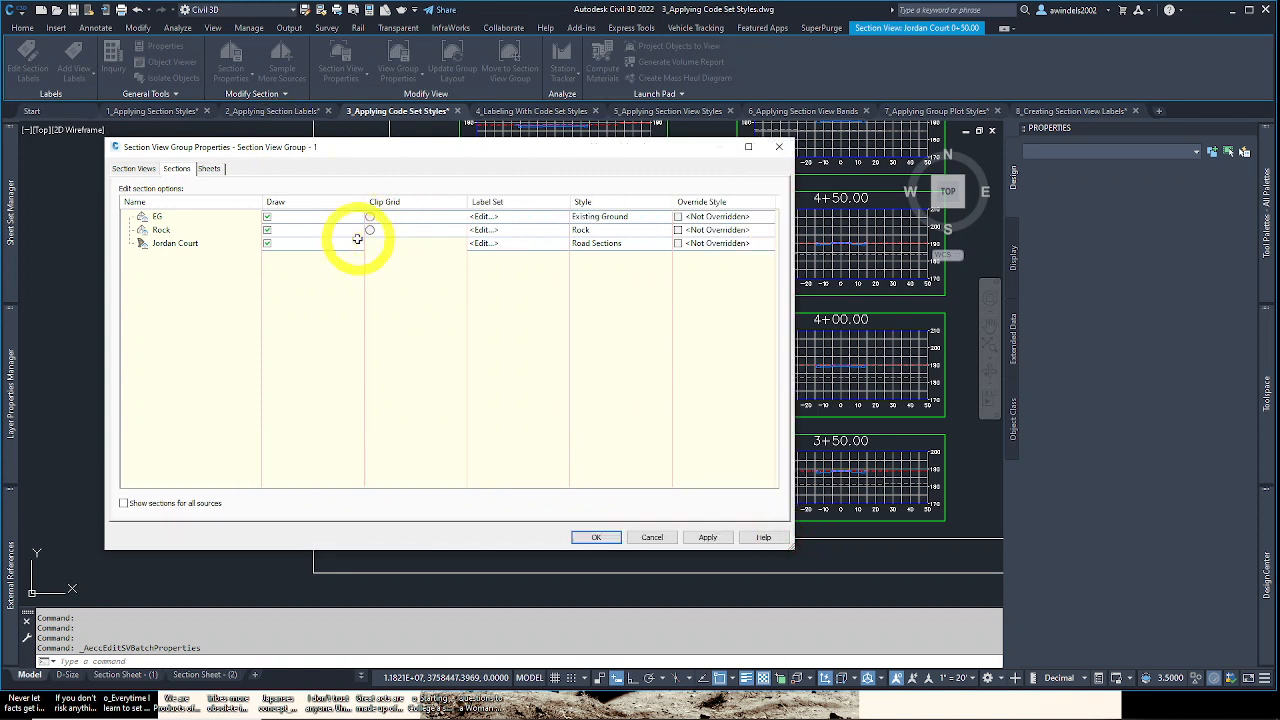
Step: Set the Jordan Court corridor's code set style to Presentation for the whole section view group and apply the change
right_click(188, 243)
key(Escape)
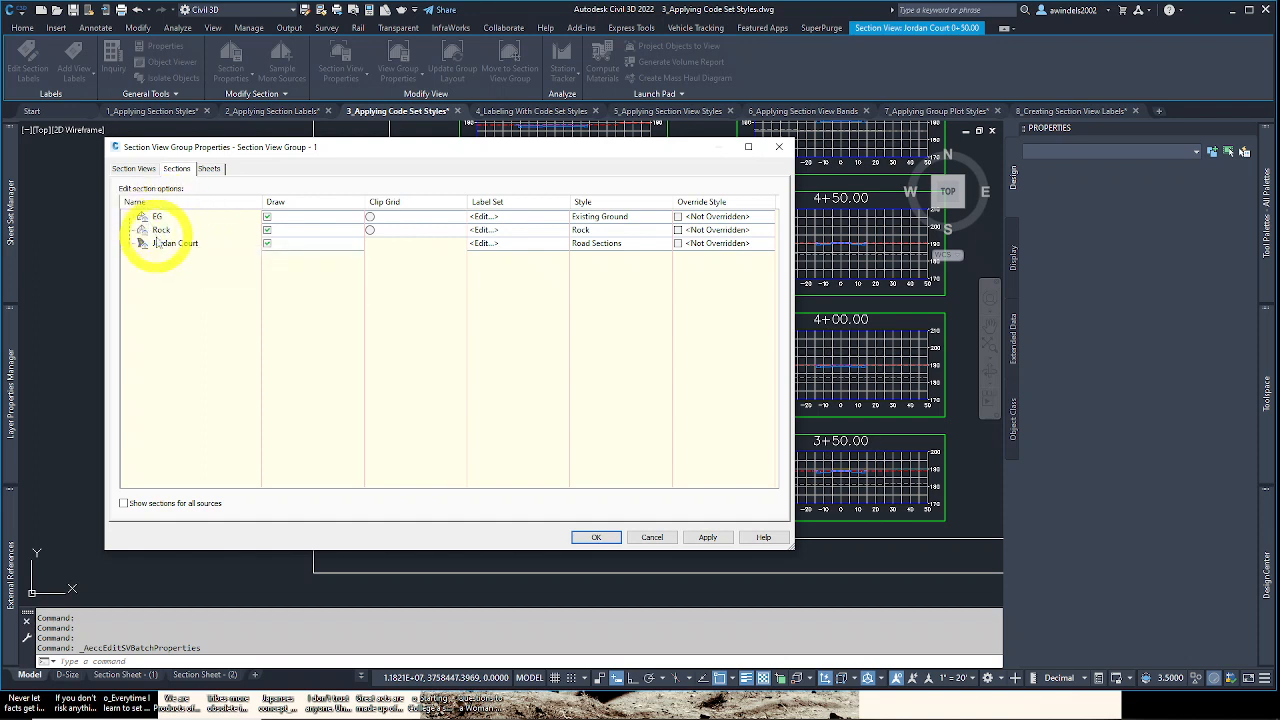
right_click(178, 250)
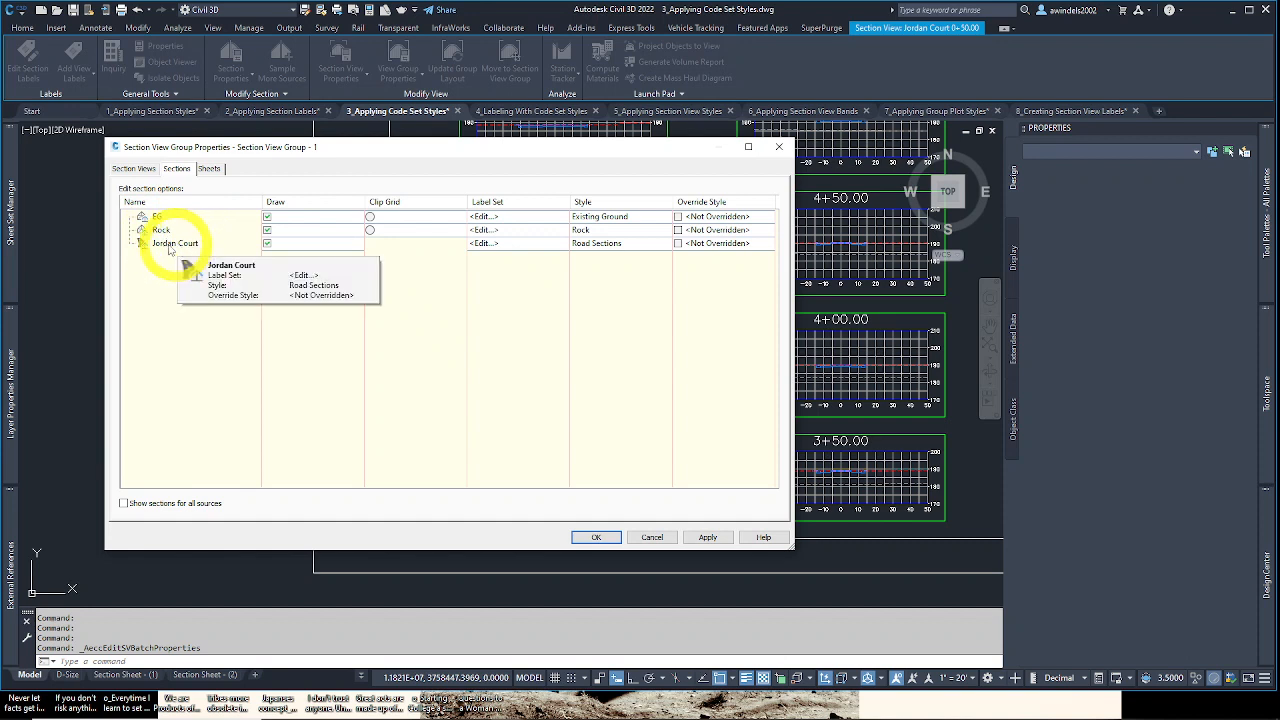
click(143, 248)
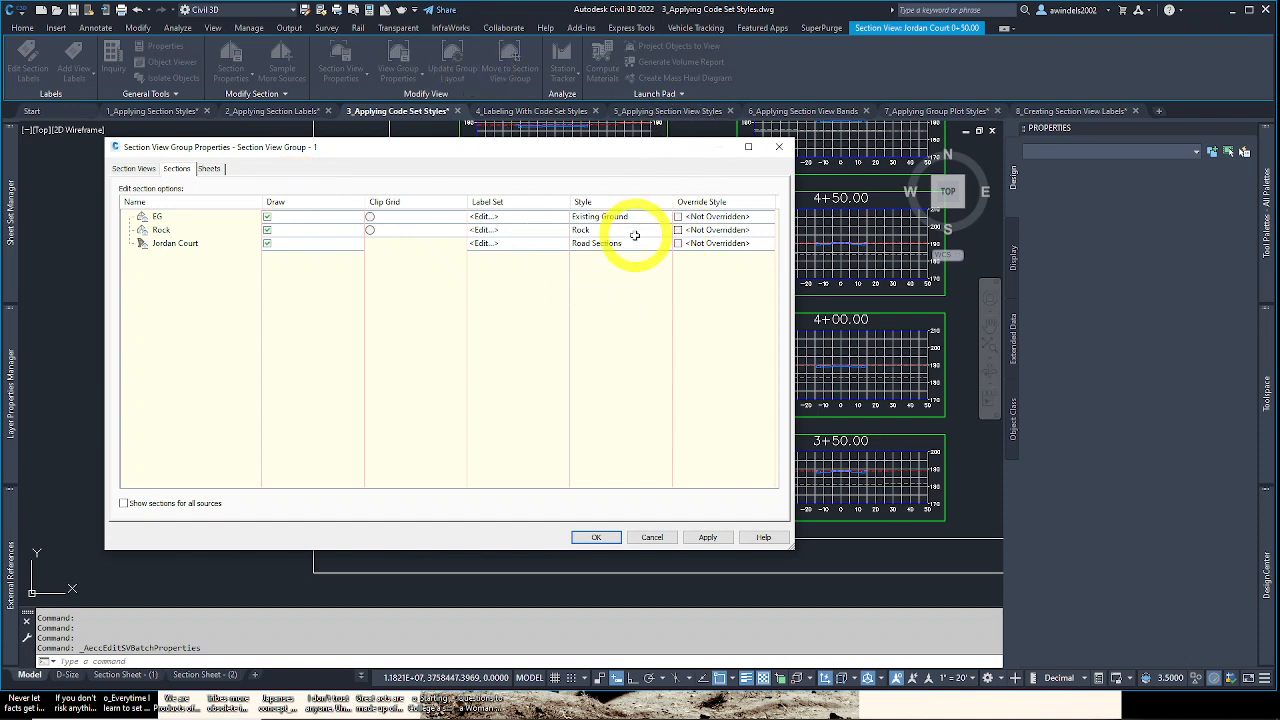
mouse_move(634, 235)
mouse_down()
mouse_move(647, 254)
mouse_move(628, 232)
mouse_up()
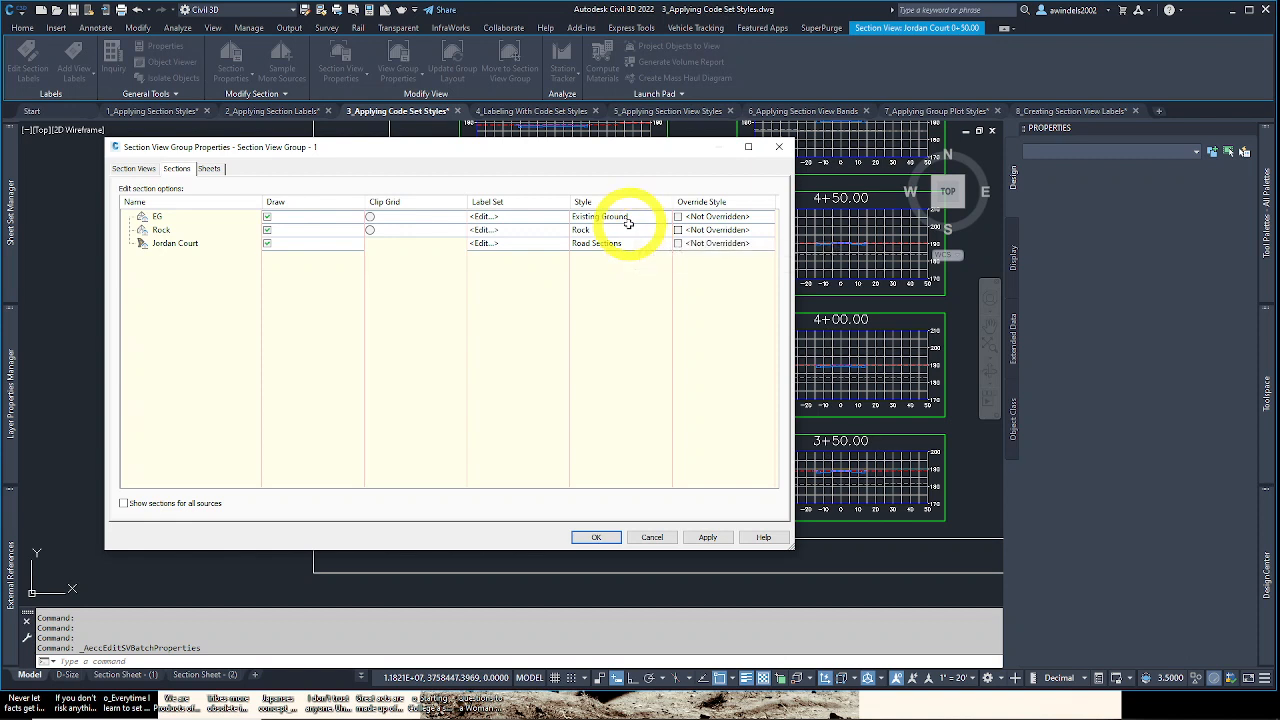
double_click(620, 243)
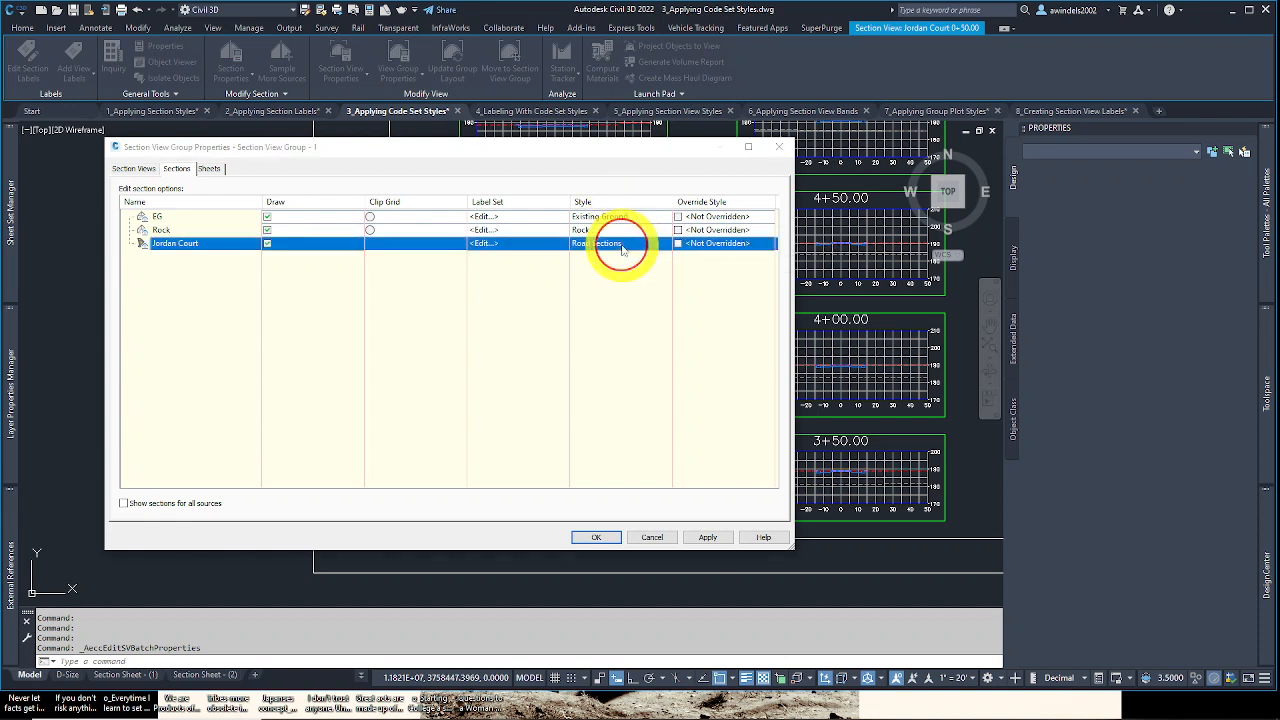
click(630, 358)
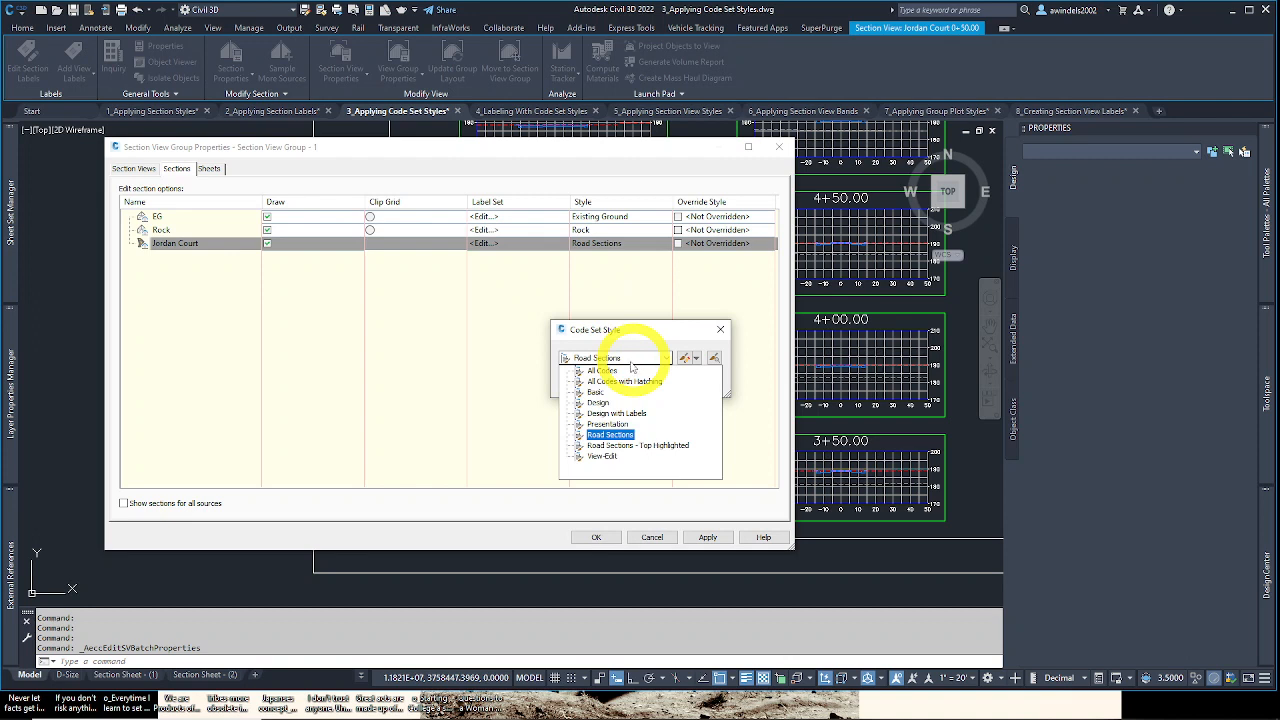
click(608, 424)
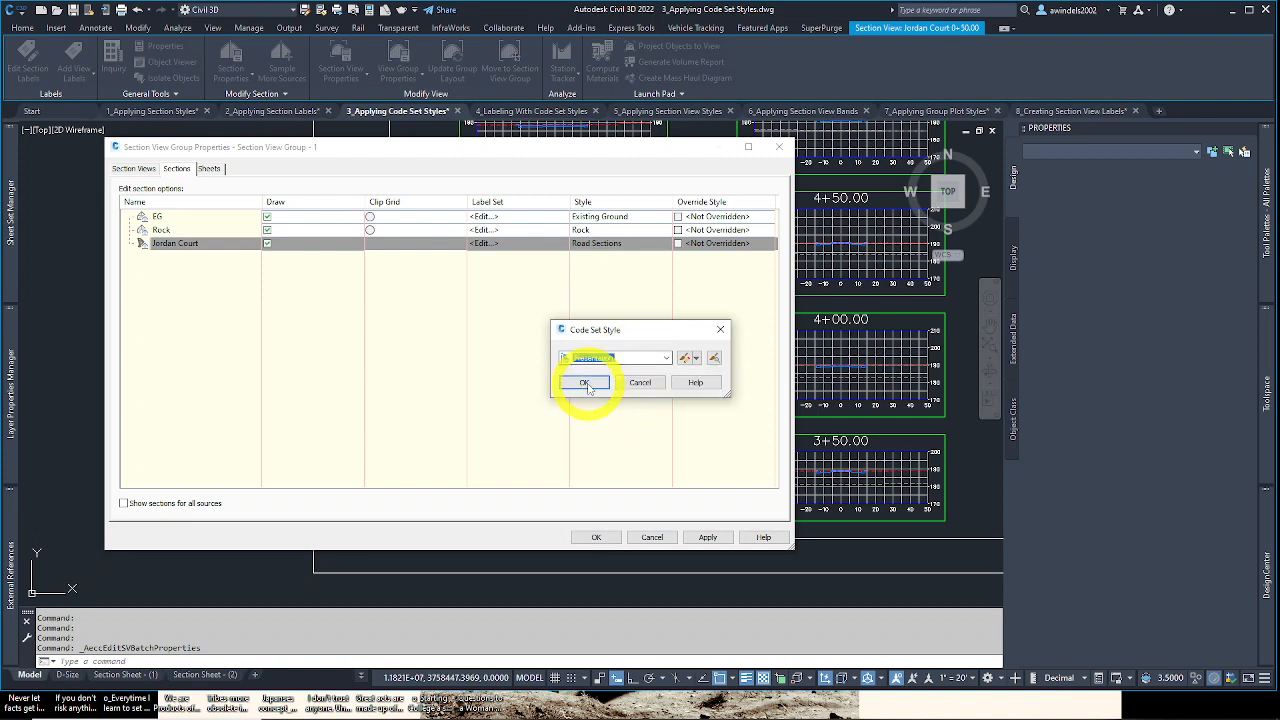
click(587, 385)
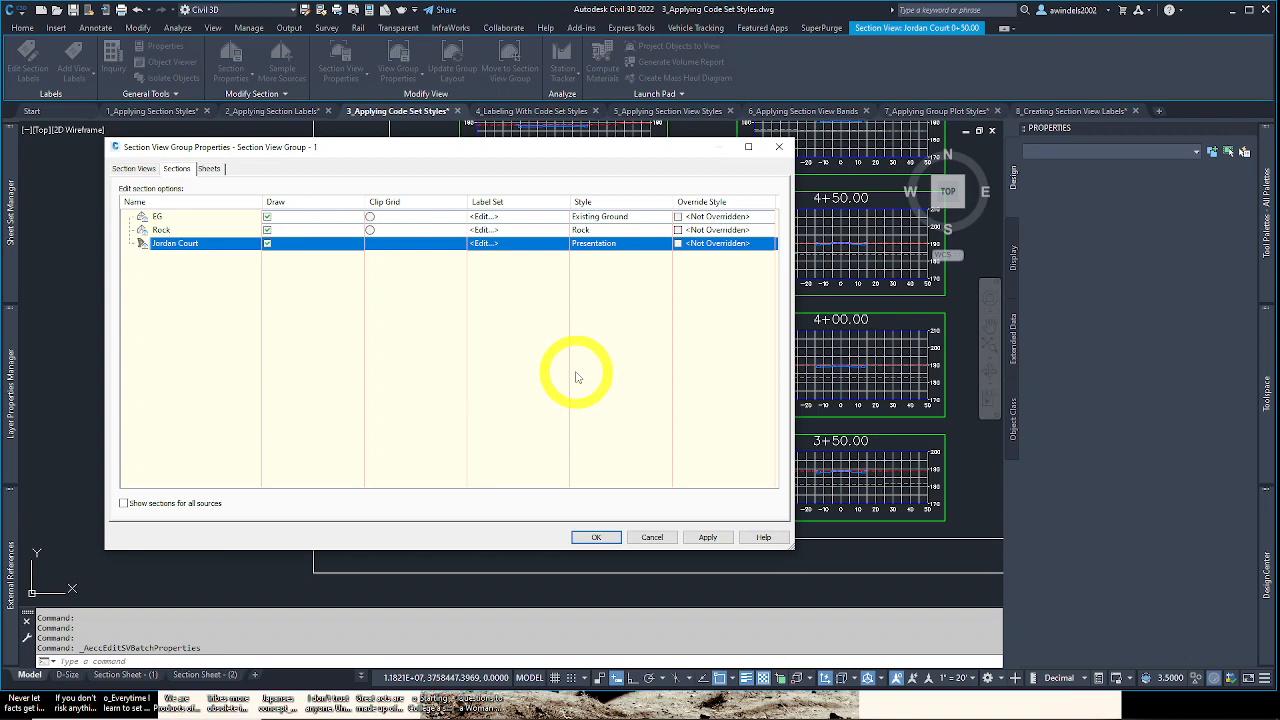
click(596, 537)
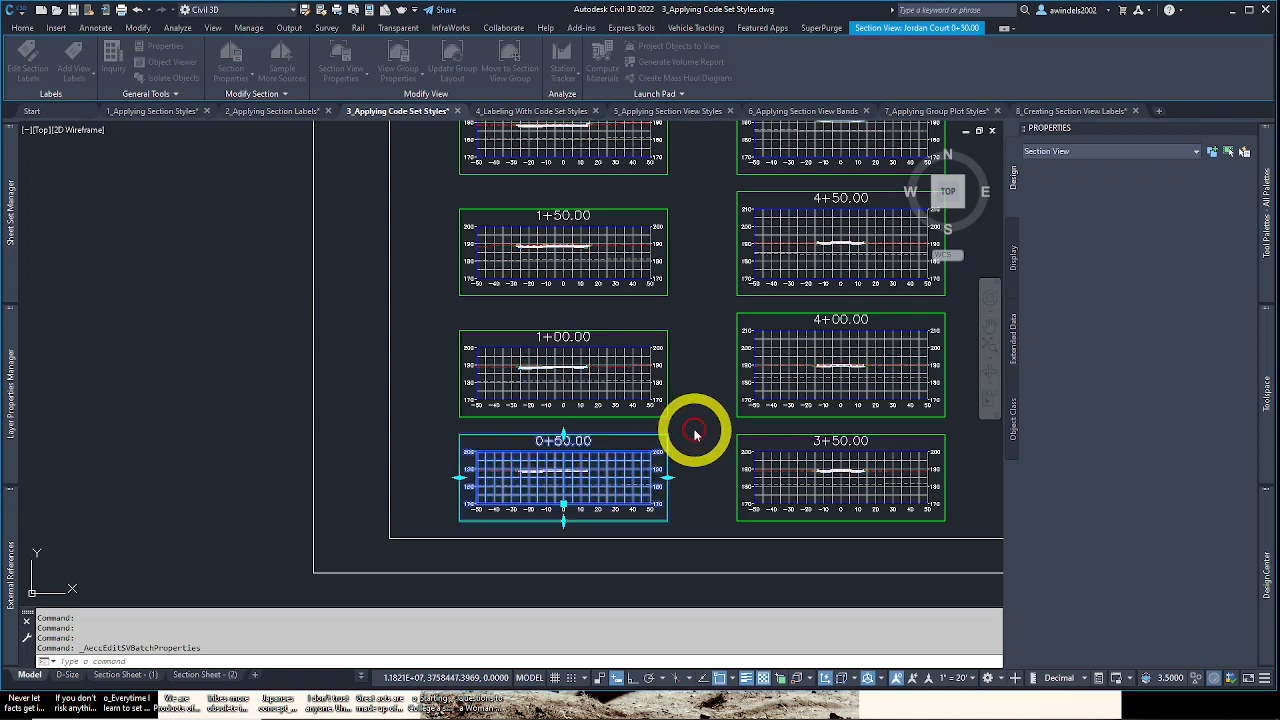
Step: Clear the selection and examine the corridor sections in the 1+00.00 and 4+00.00 views for the group's code set style
scroll(697, 421, up, 2)
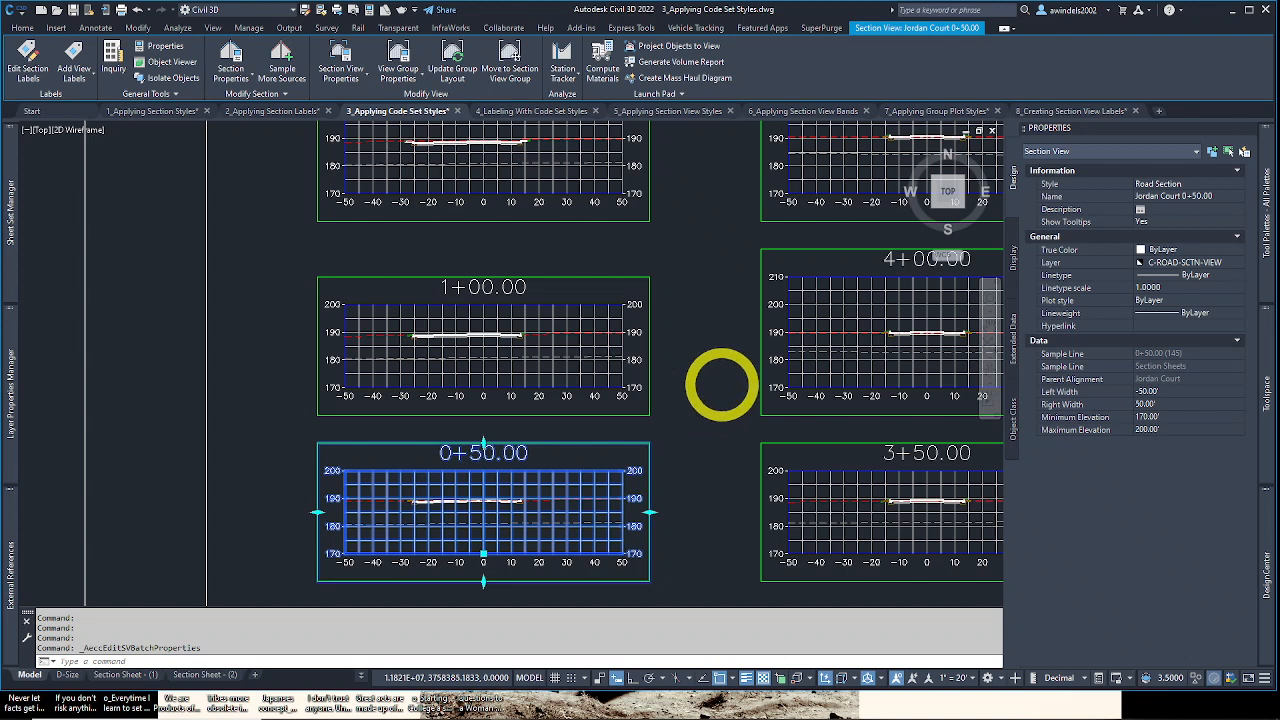
middle_drag(691, 385, 722, 385)
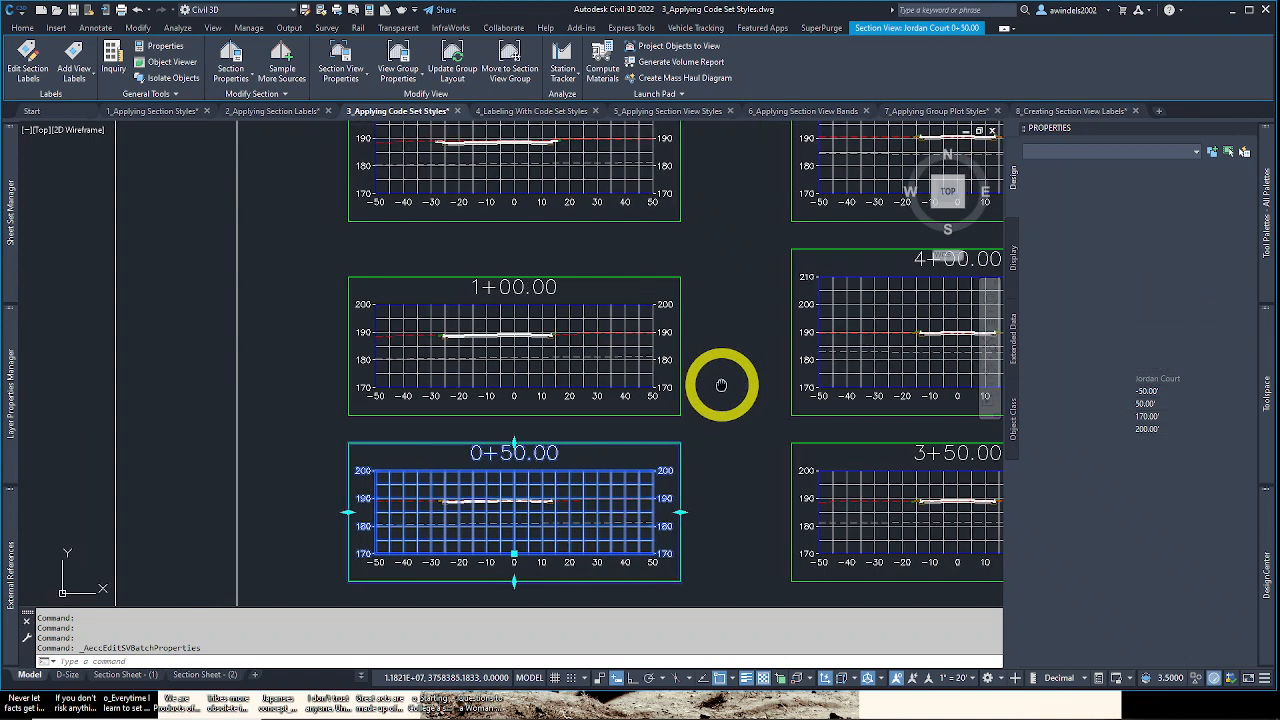
key(Escape)
click(722, 386)
scroll(497, 338, up, 6)
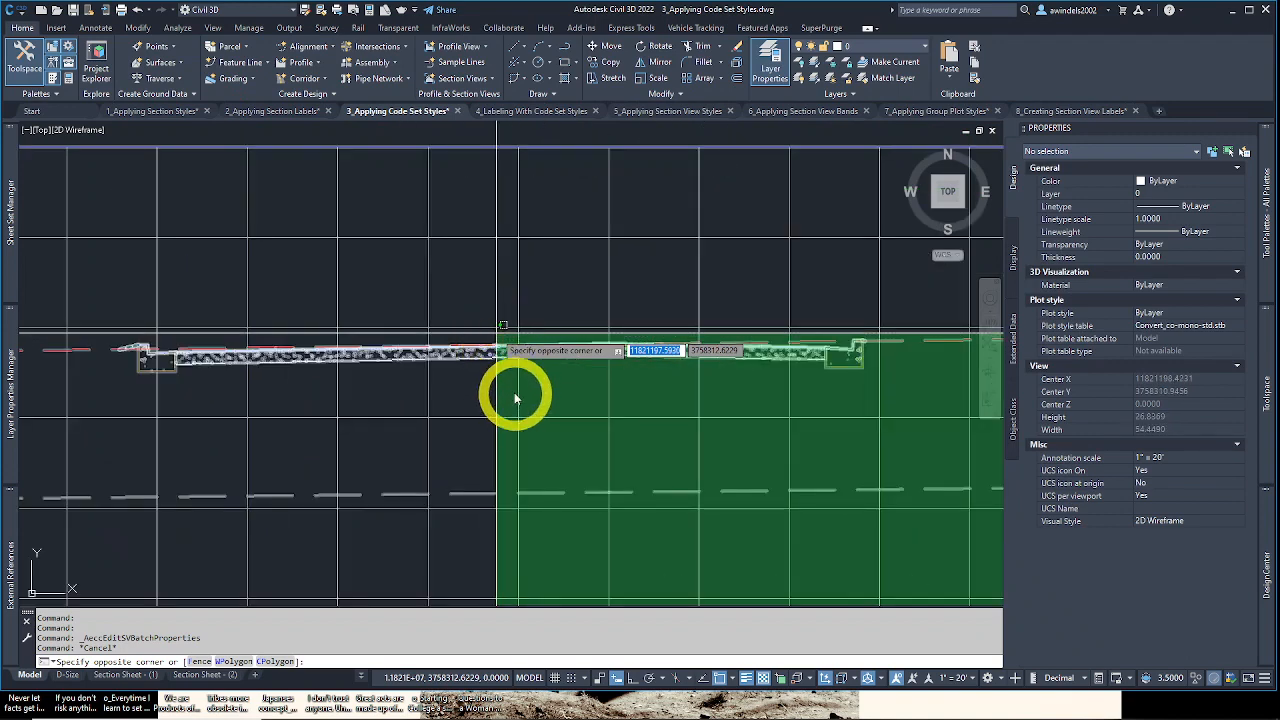
middle_drag(514, 392, 522, 394)
key(Escape)
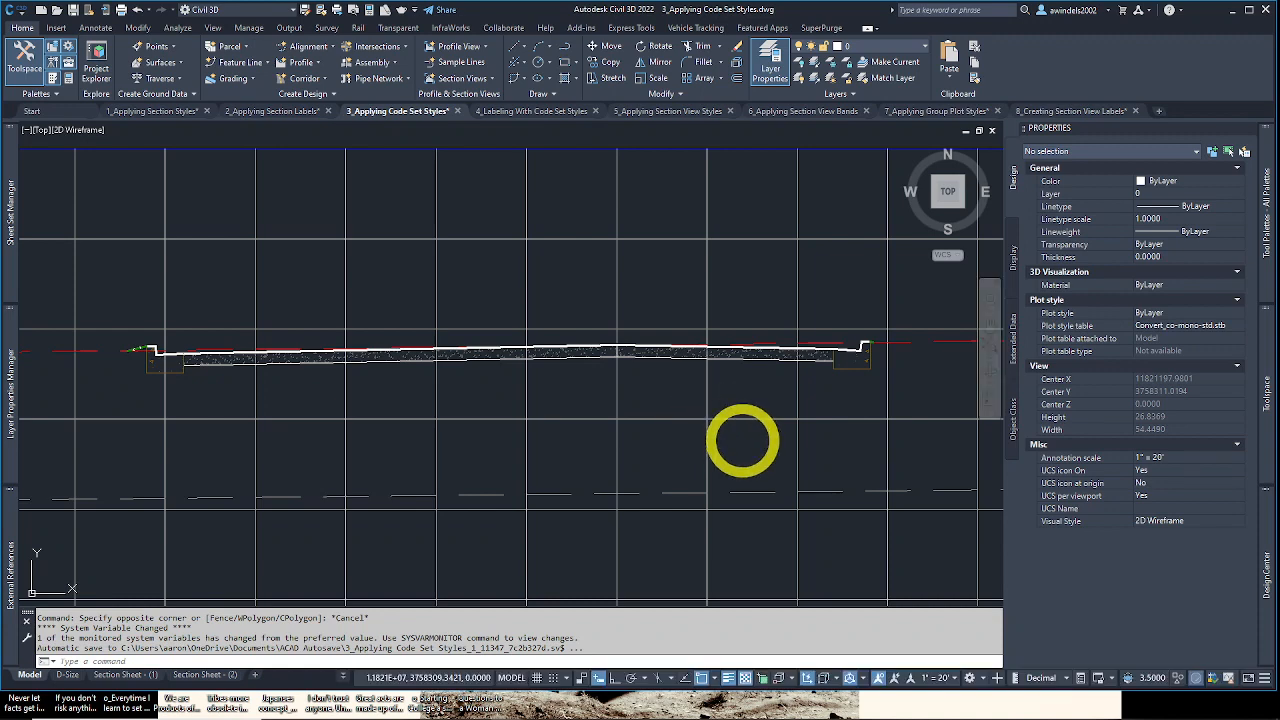
scroll(736, 440, down, 2)
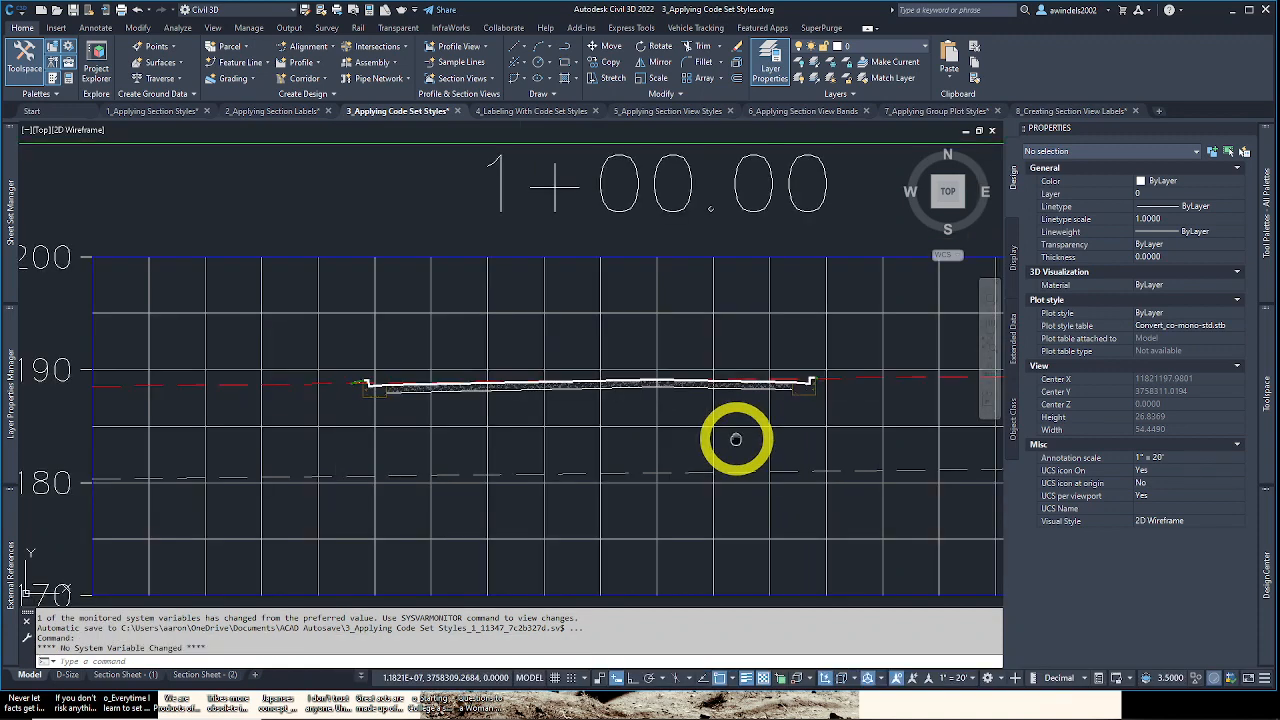
scroll(736, 440, down, 6)
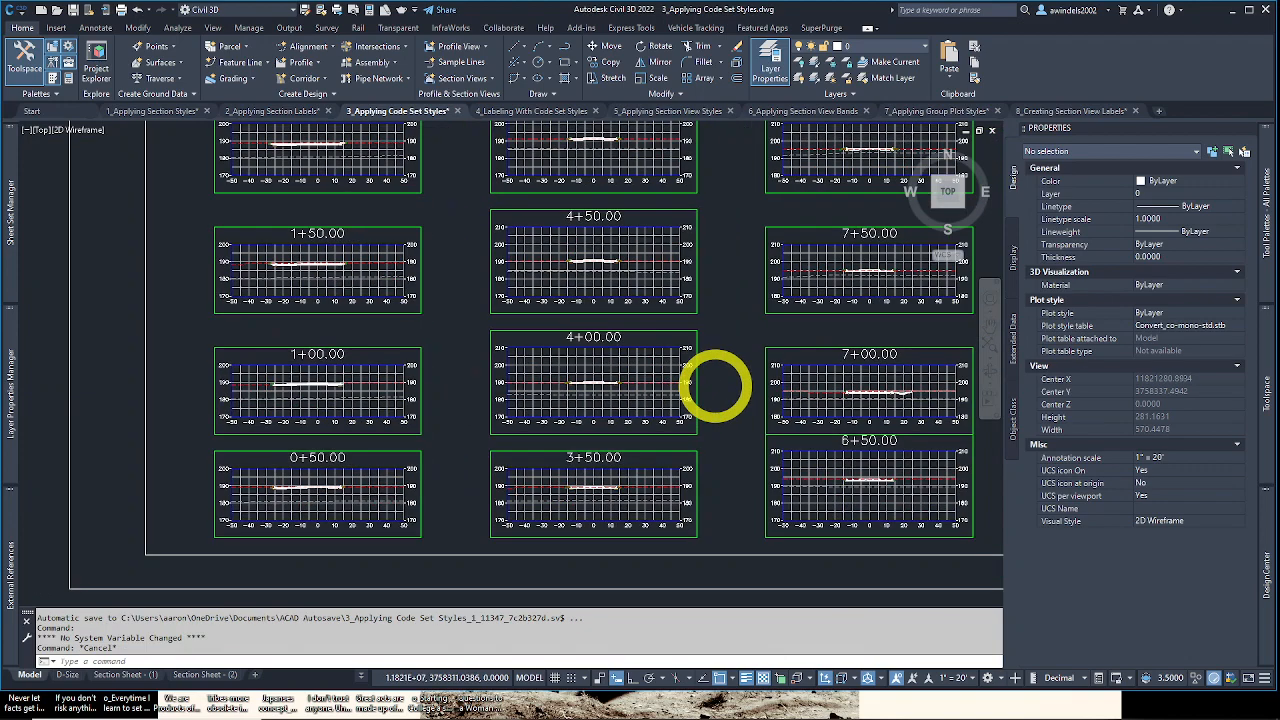
key(Escape)
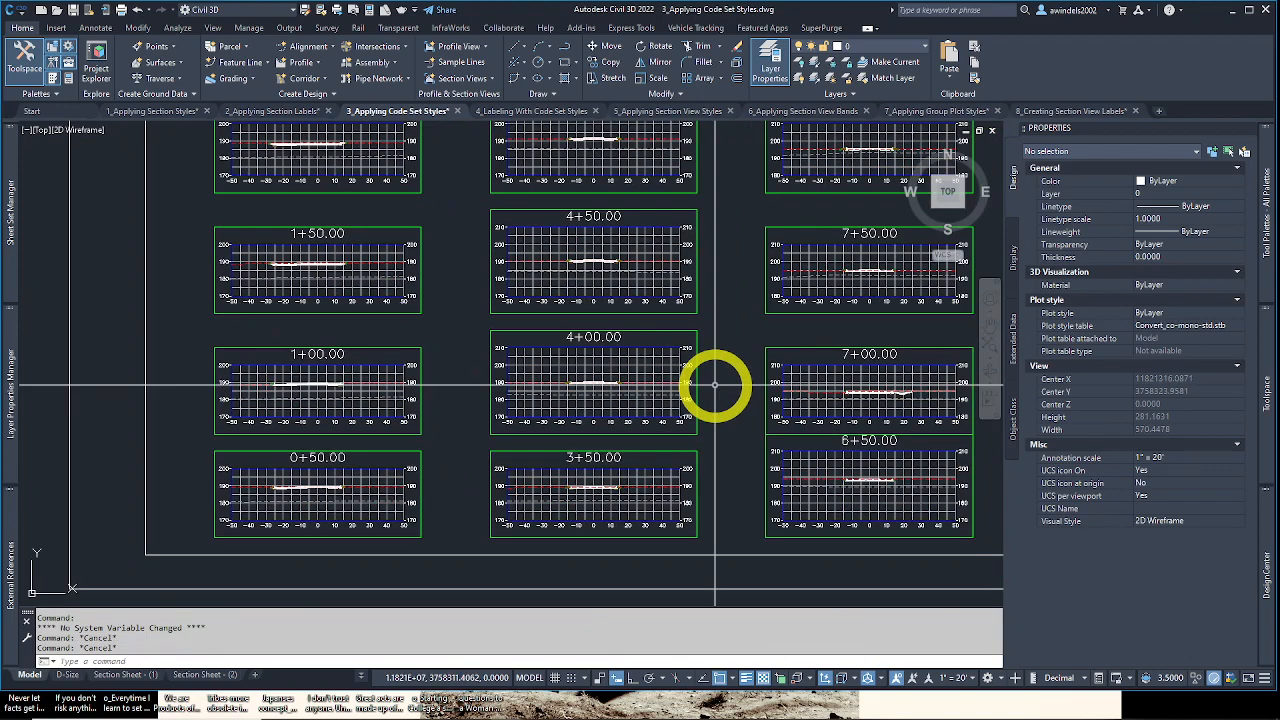
scroll(640, 380, up, 5)
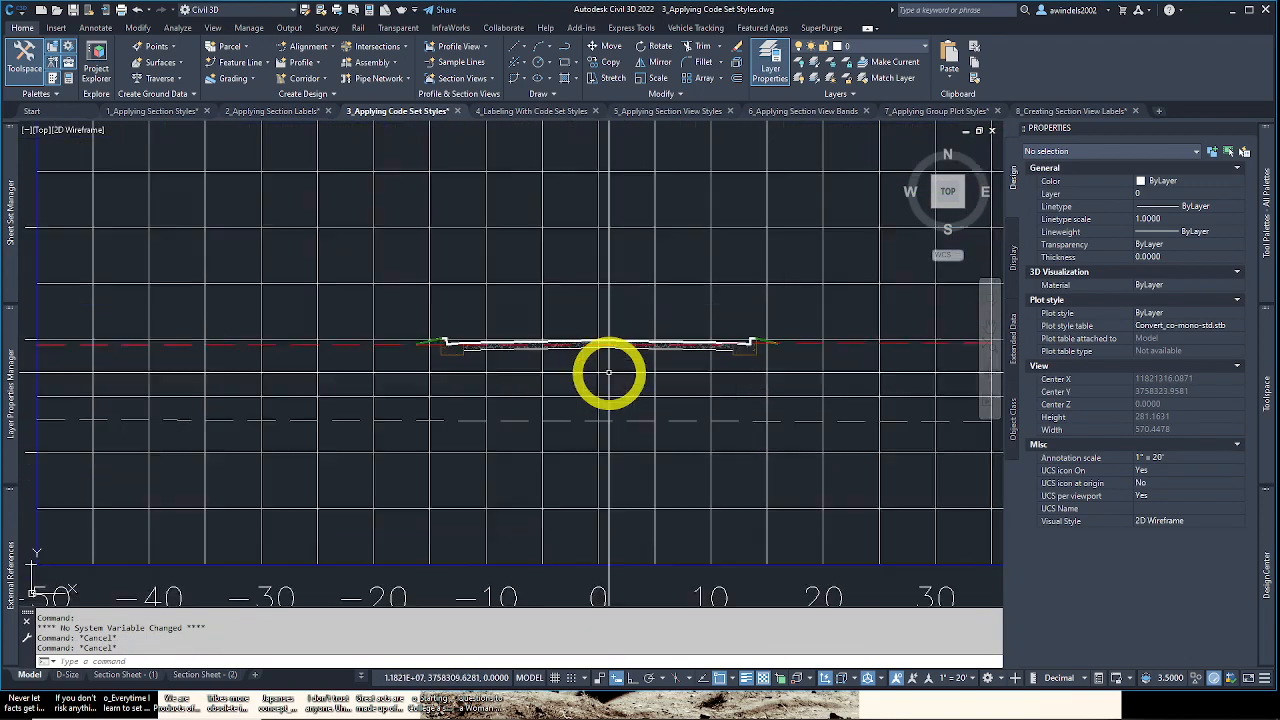
scroll(608, 372, up, 8)
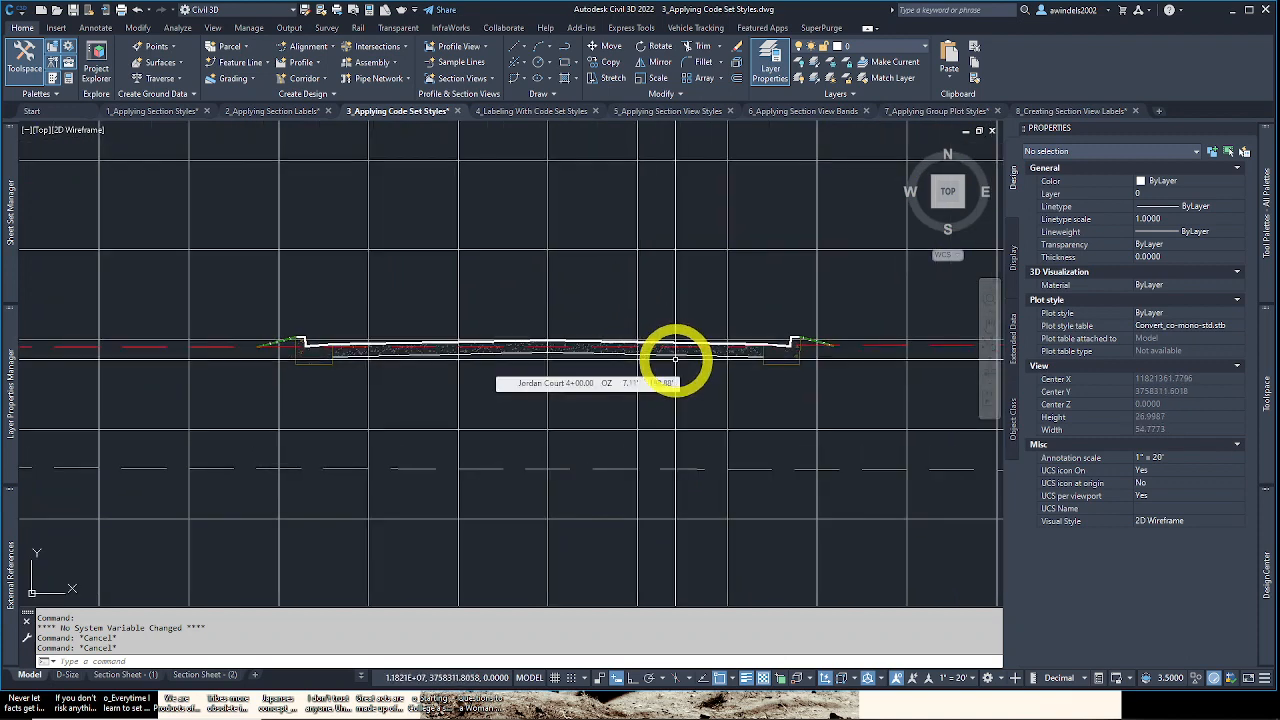
Step: In the 4_Labeling With Code Set Styles drawing, set the style of the 8+50.00 Jordan Court corridor section to Design with Labels
click(553, 111)
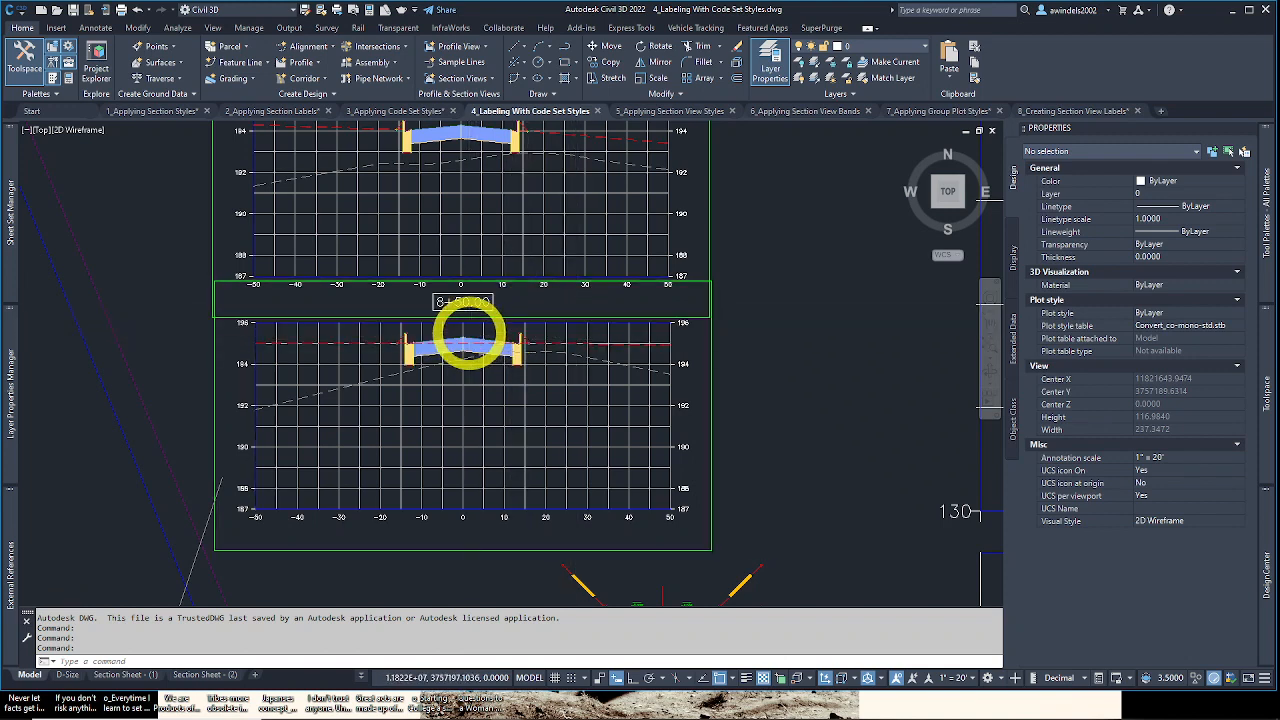
scroll(466, 333, up, 6)
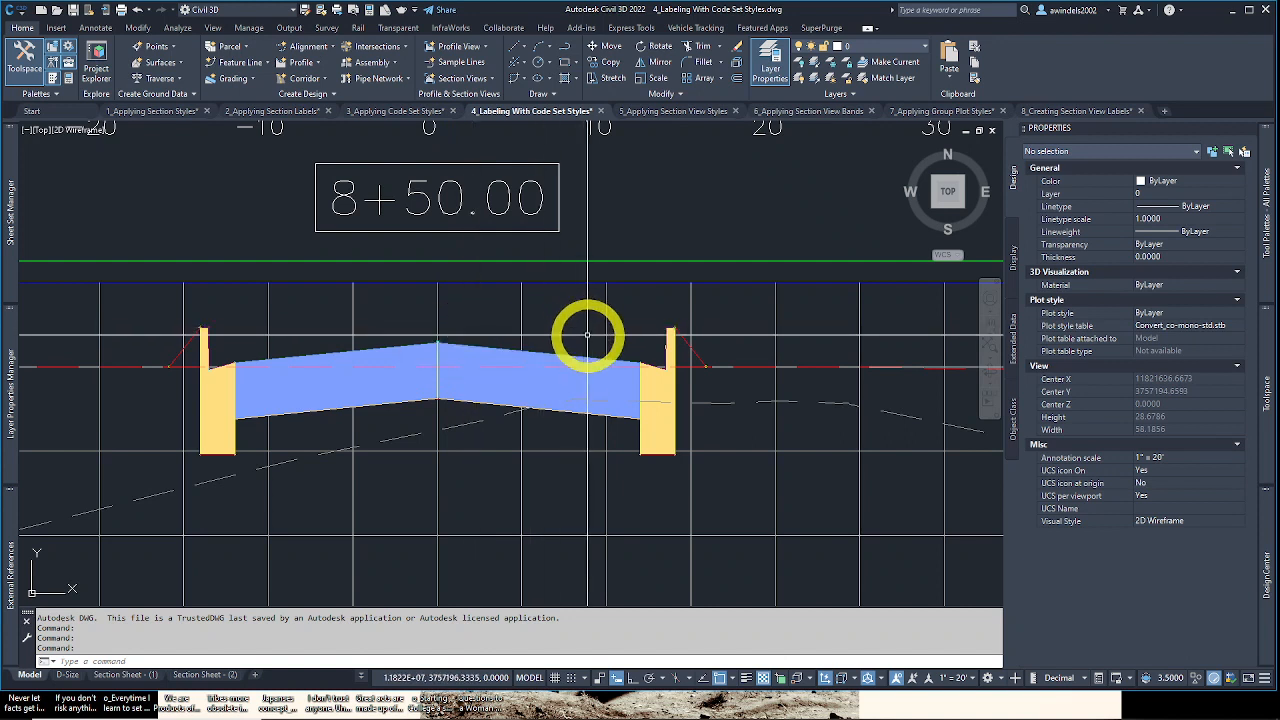
mouse_move(588, 336)
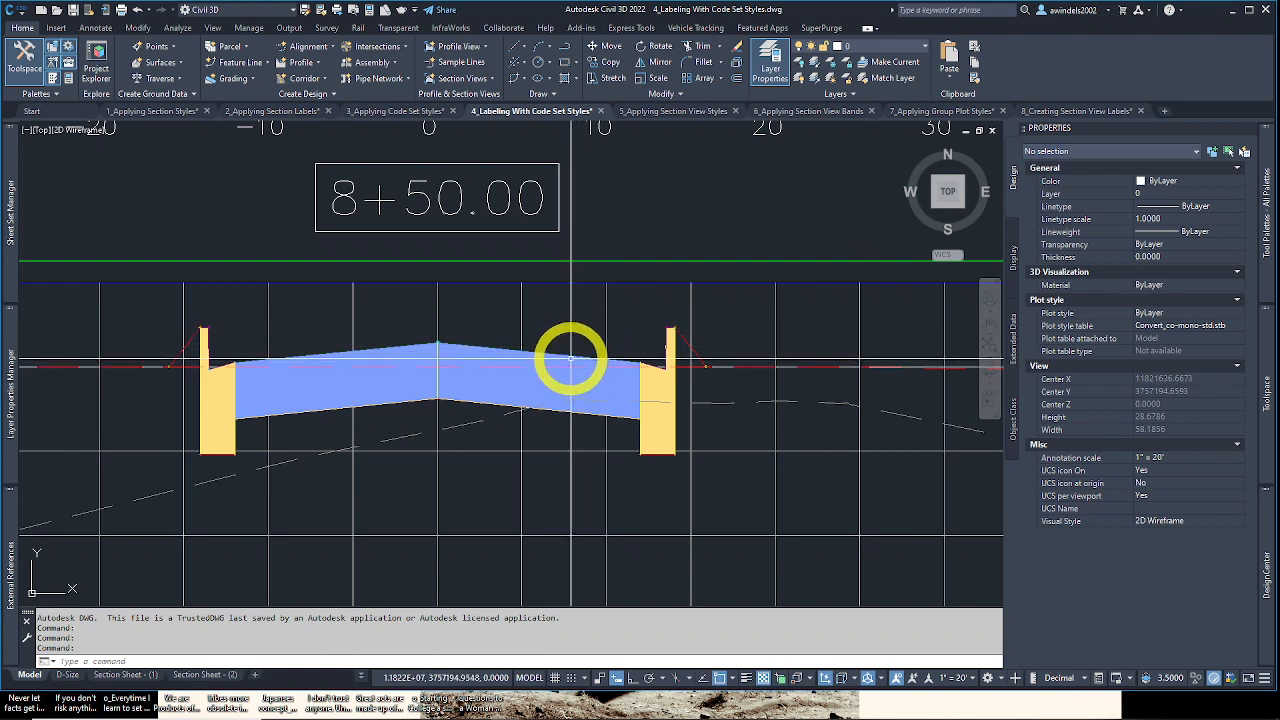
click(569, 356)
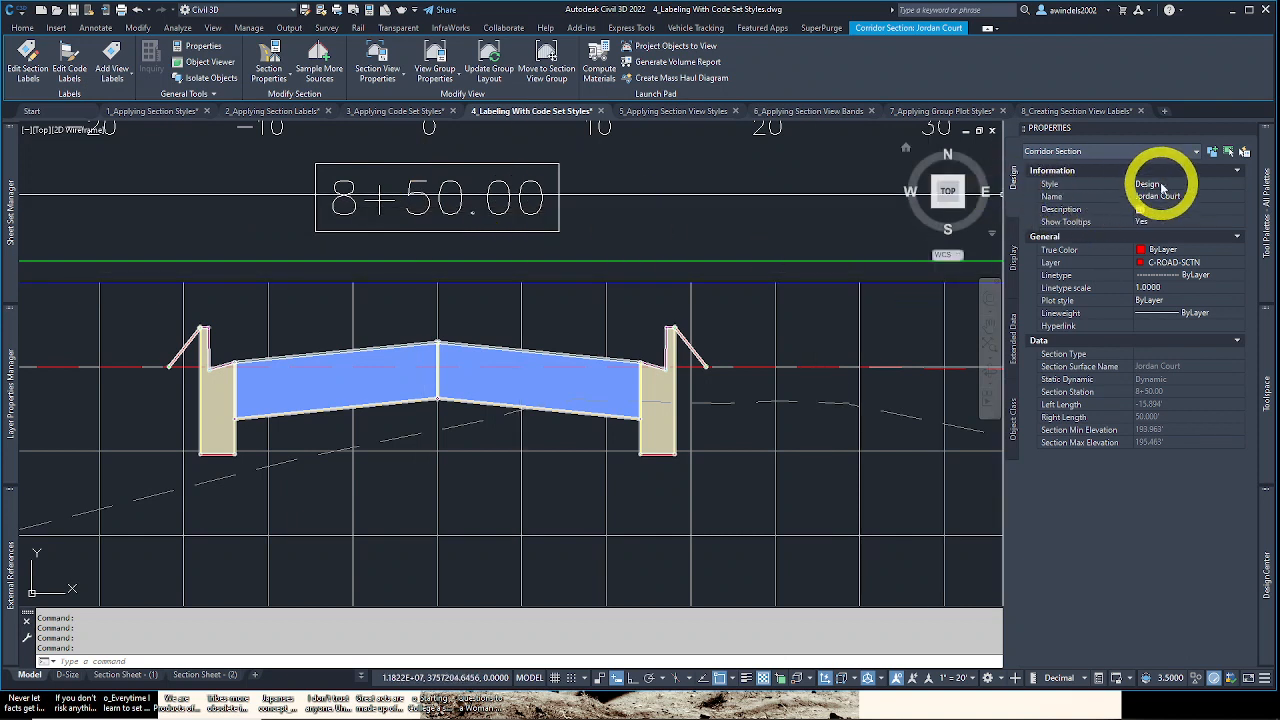
click(1162, 184)
click(1160, 184)
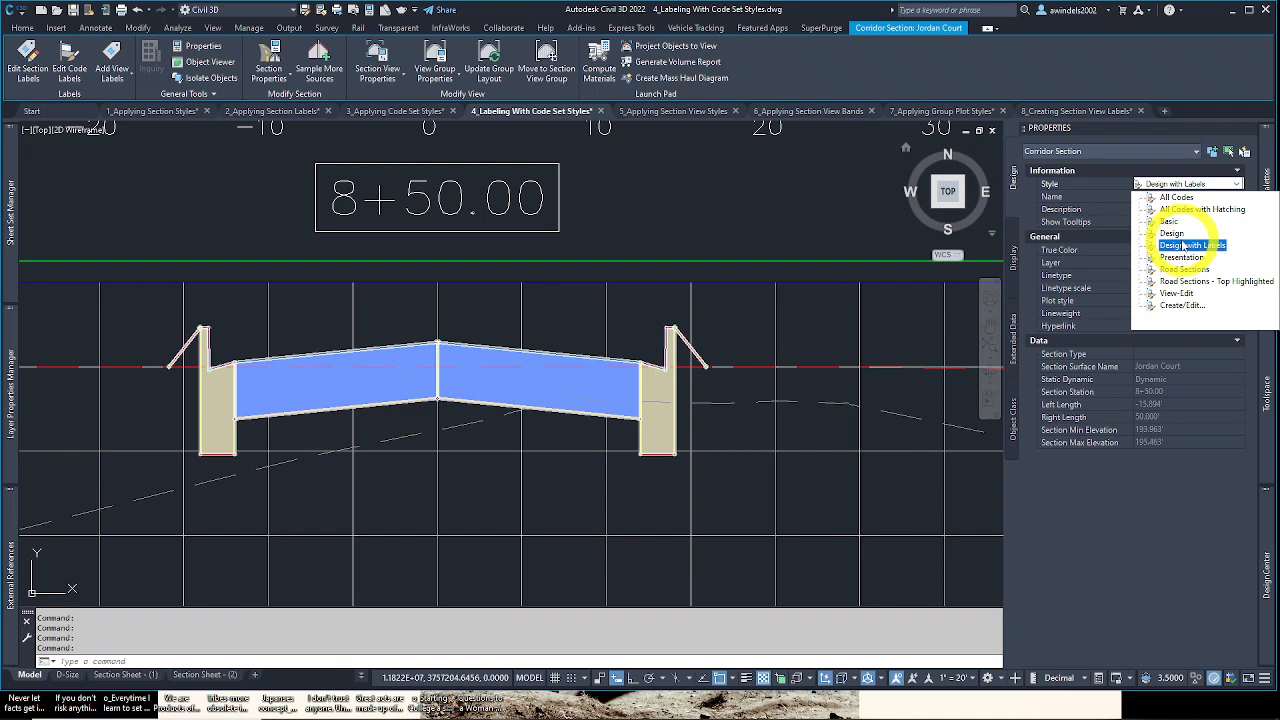
click(1186, 245)
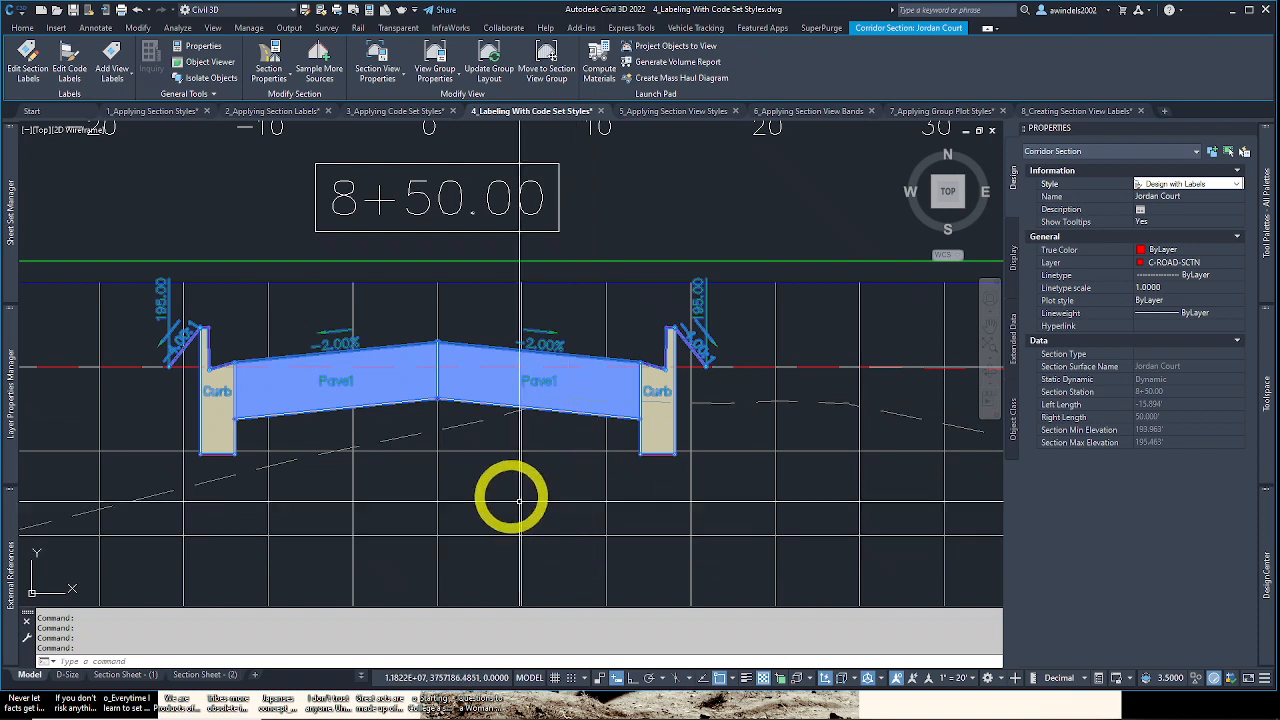
Step: Clear the selection and examine the slope, elevation, Curb and Pave1 labels on the 8+50.00 corridor section
middle_drag(512, 497, 617, 503)
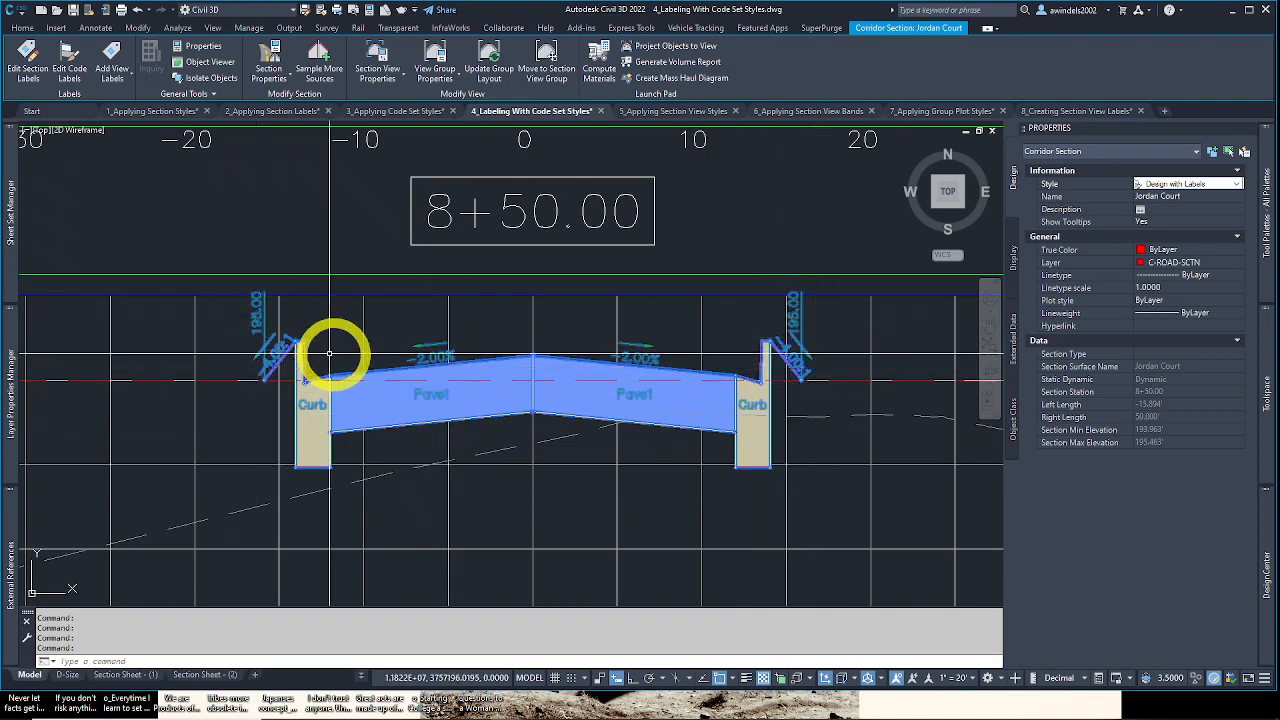
key(Escape)
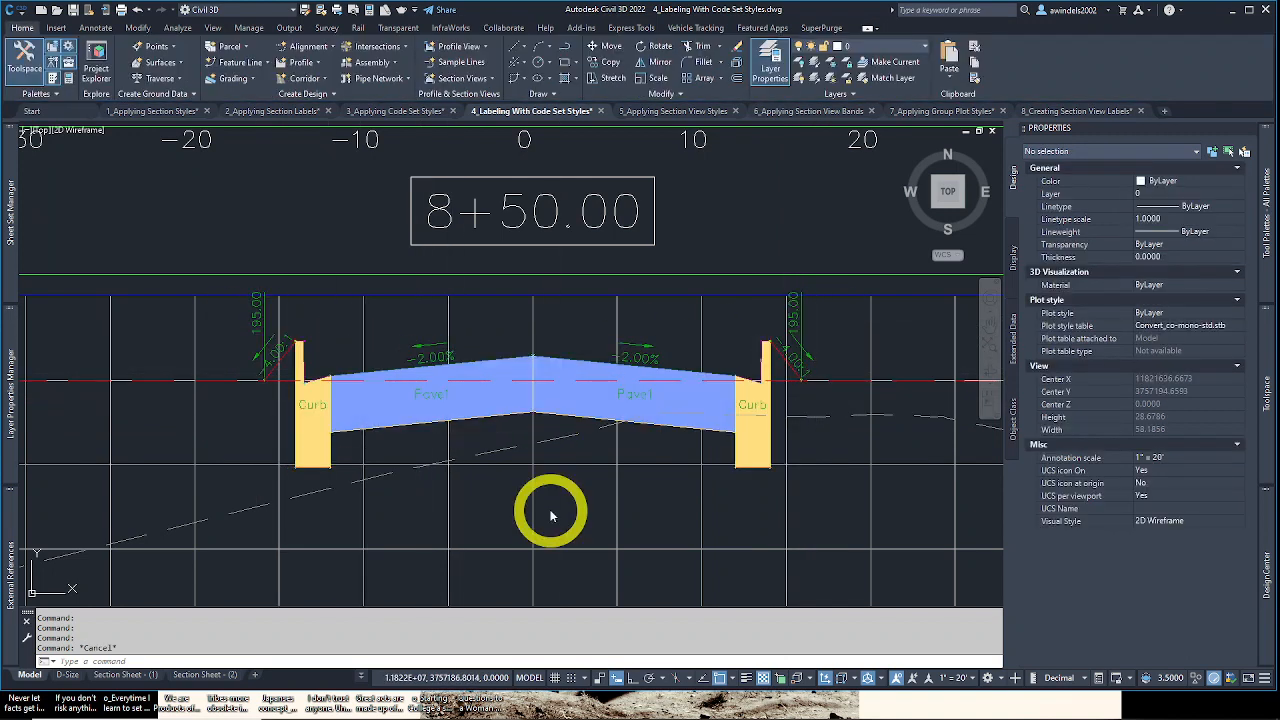
middle_drag(748, 463, 635, 442)
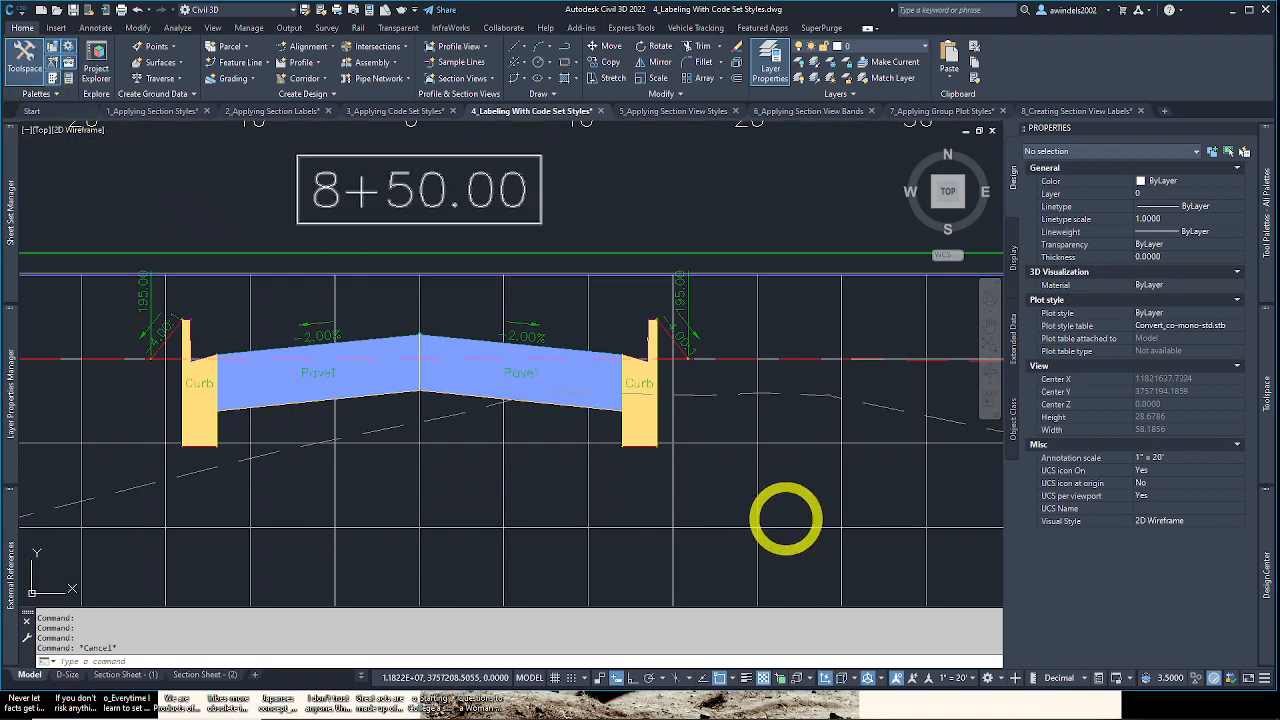
Step: Try to run the BasicLaneTransition tool from the Imperial Basic subassemblies and look for its help among the tool's options
mouse_move(1264, 234)
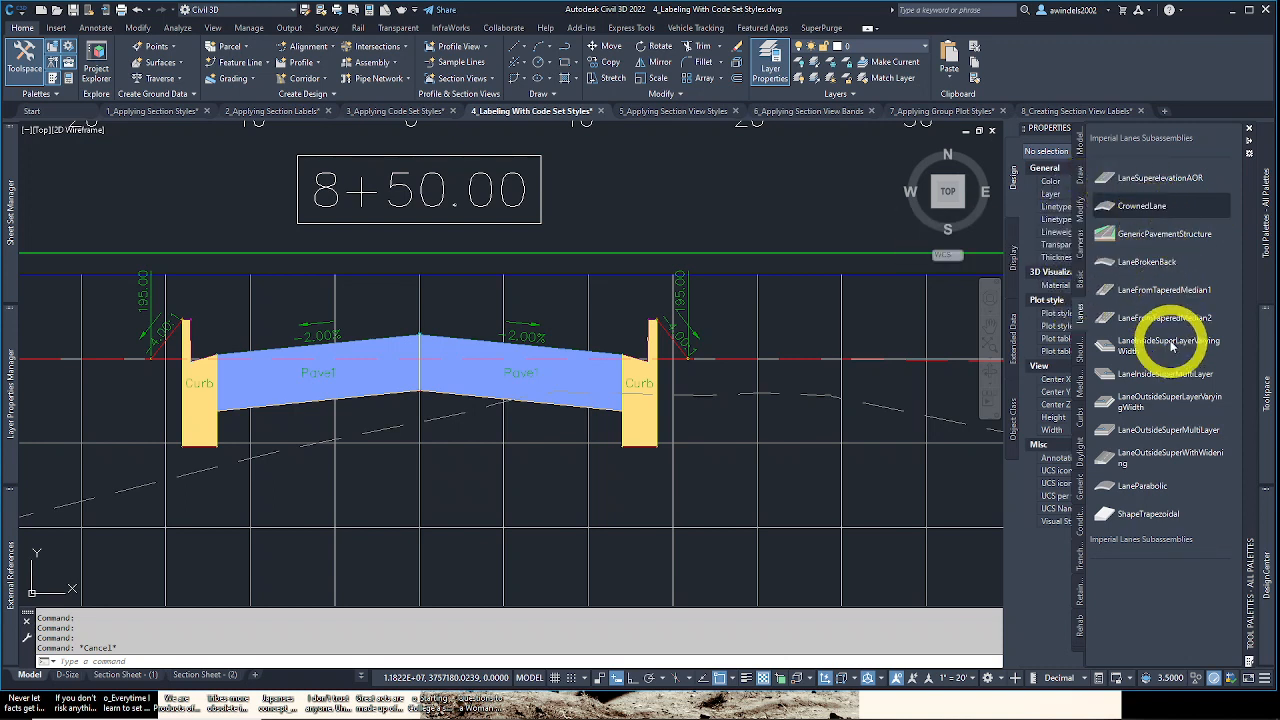
click(1080, 277)
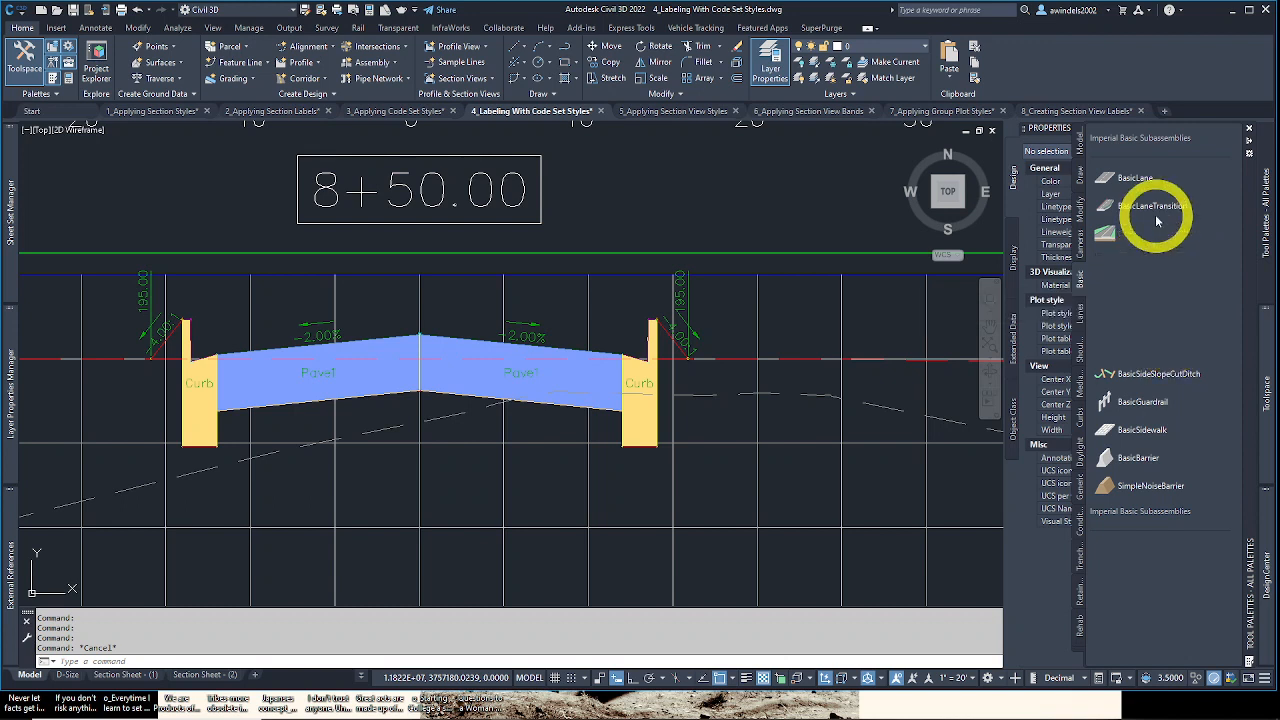
click(1155, 212)
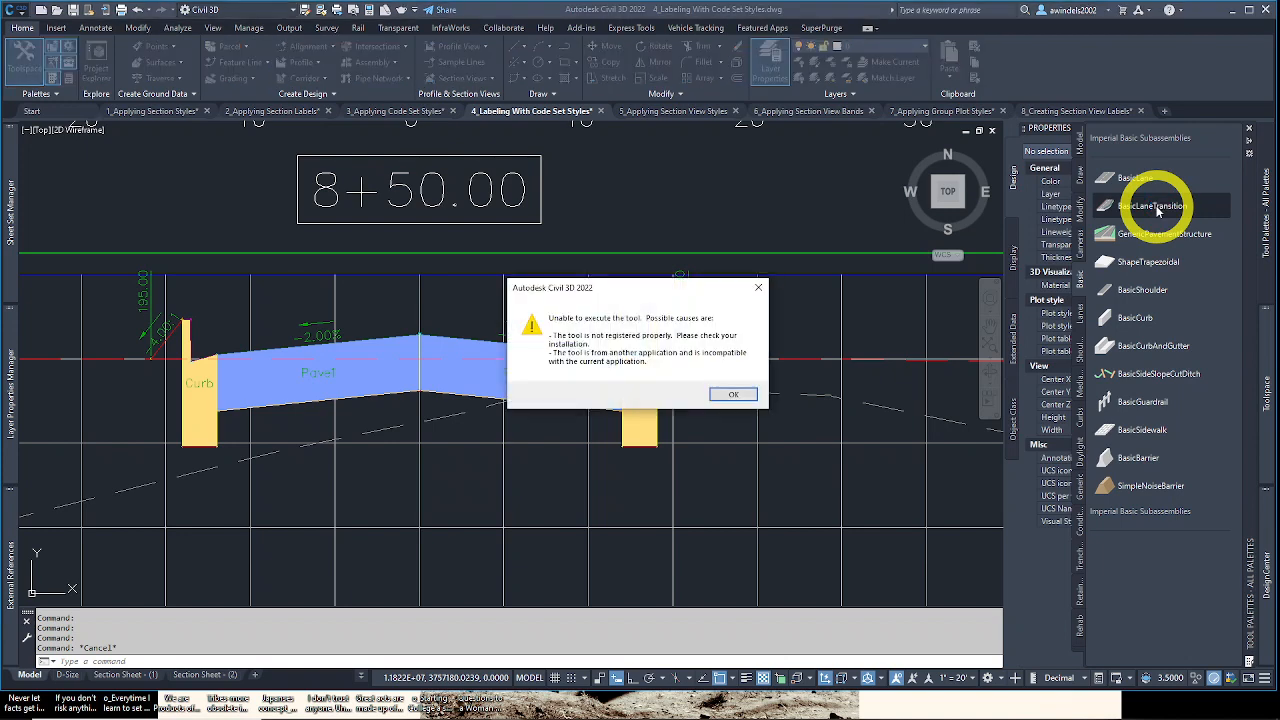
key(Return)
right_click(1157, 210)
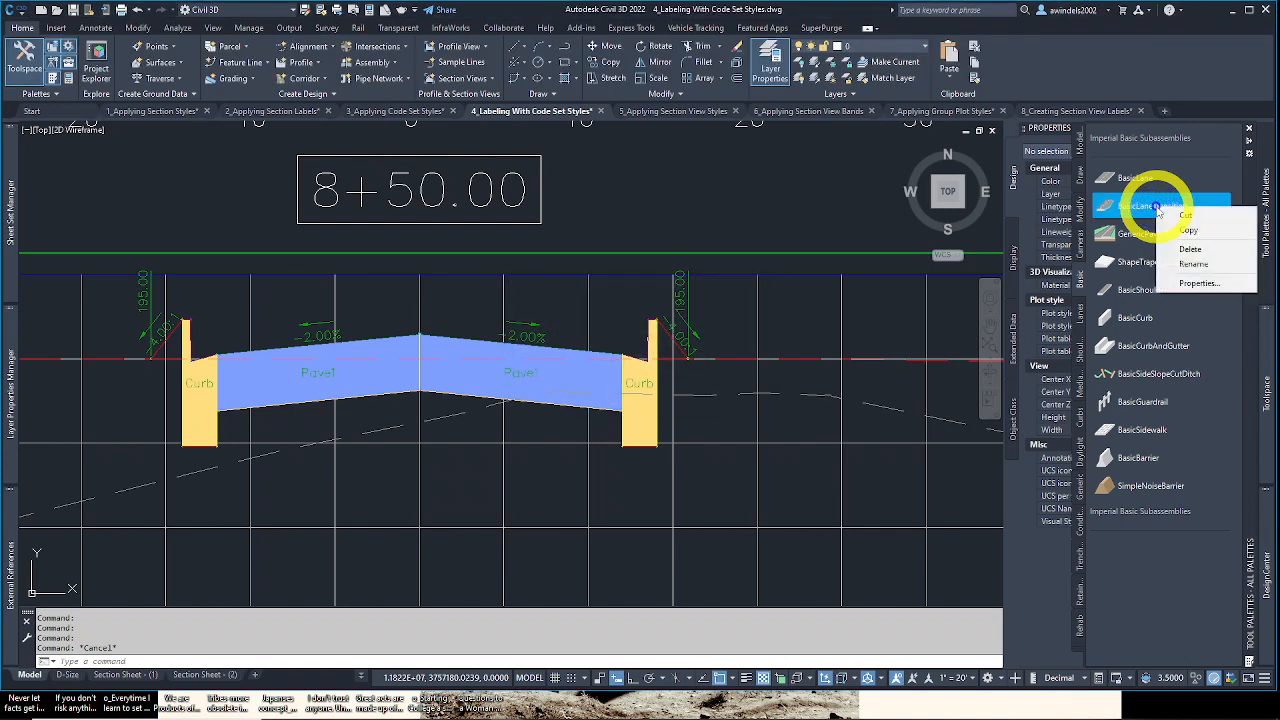
key(Escape)
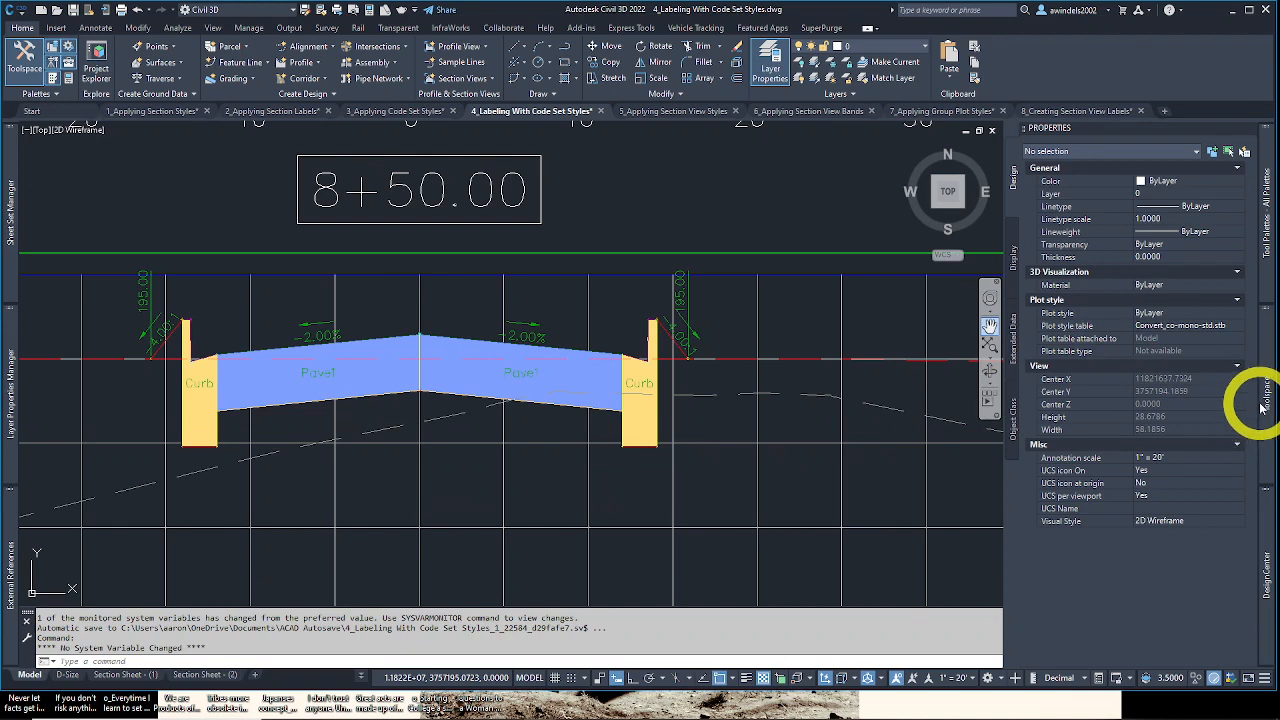
Step: Open the BasicLaneTransition tool's properties from the Imperial Basic subassemblies and close them without changes
mouse_move(1264, 403)
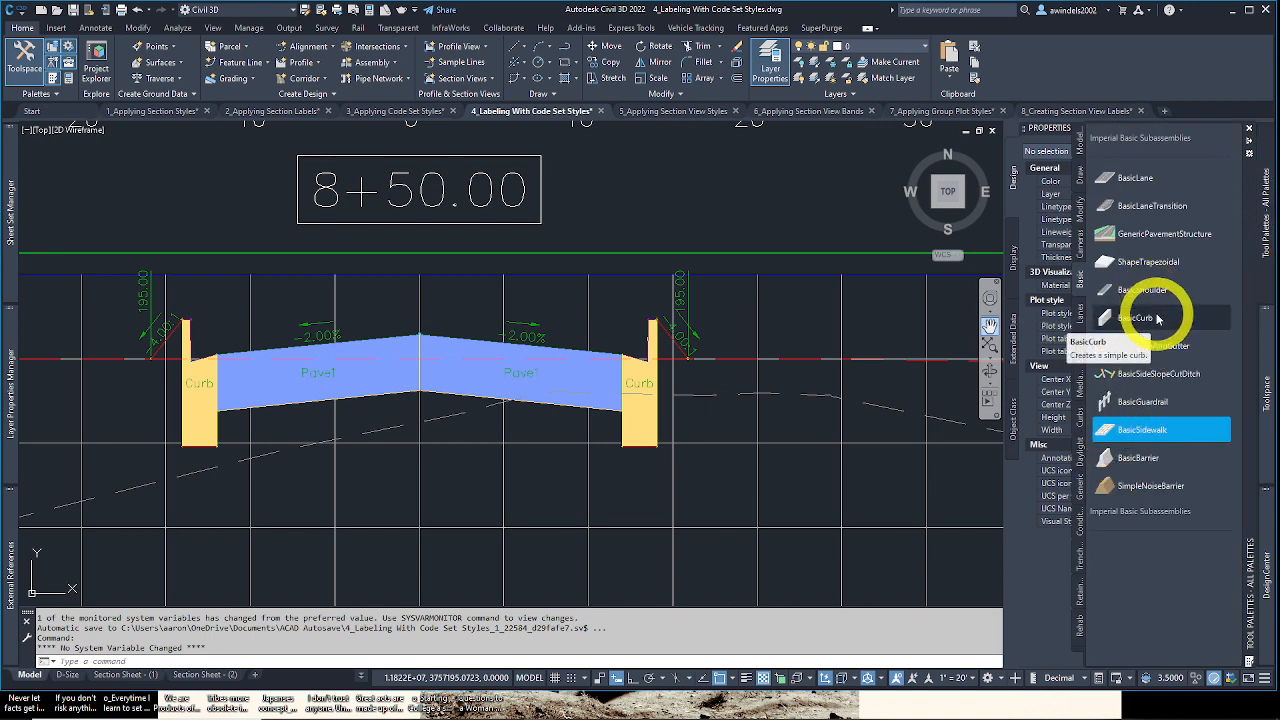
right_click(1160, 207)
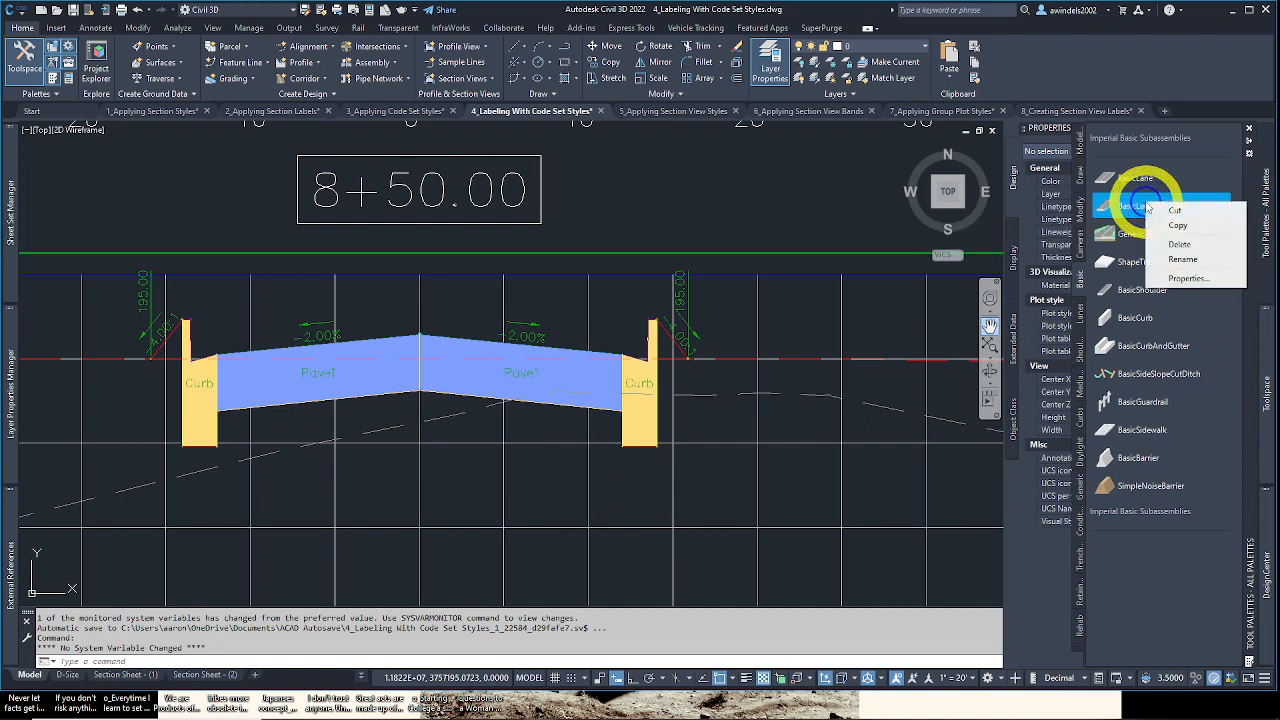
click(1205, 282)
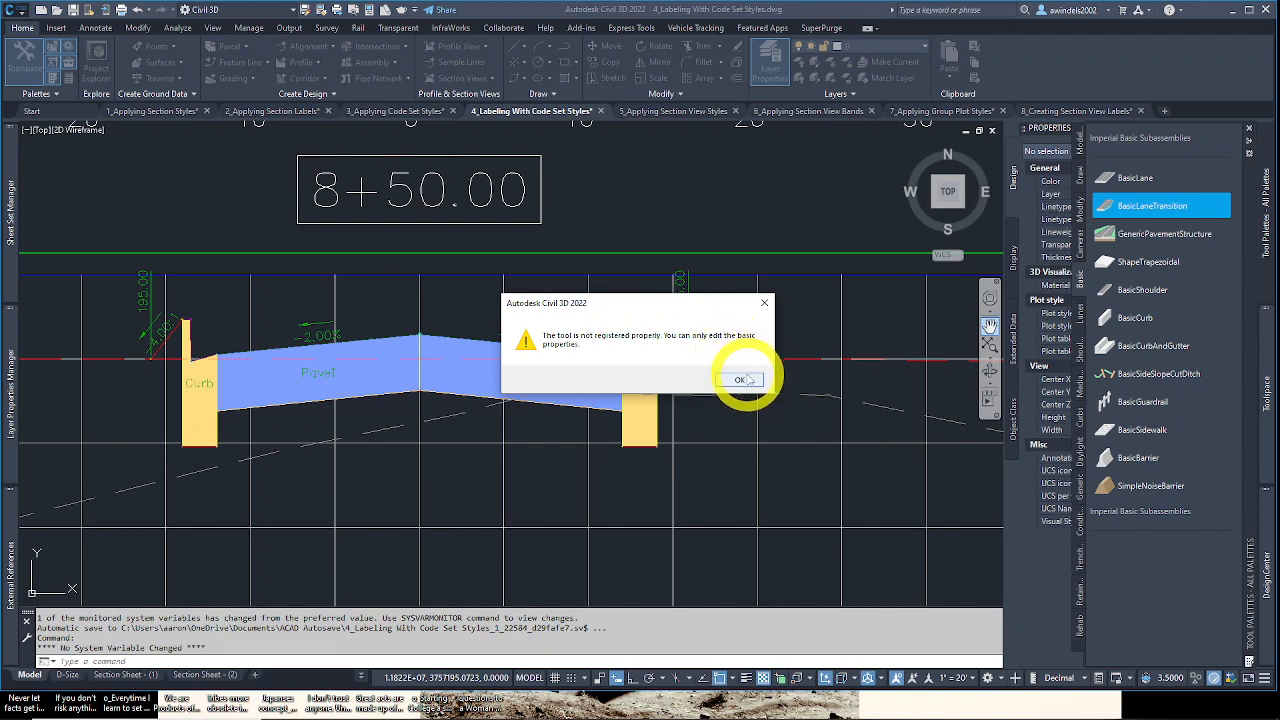
click(740, 380)
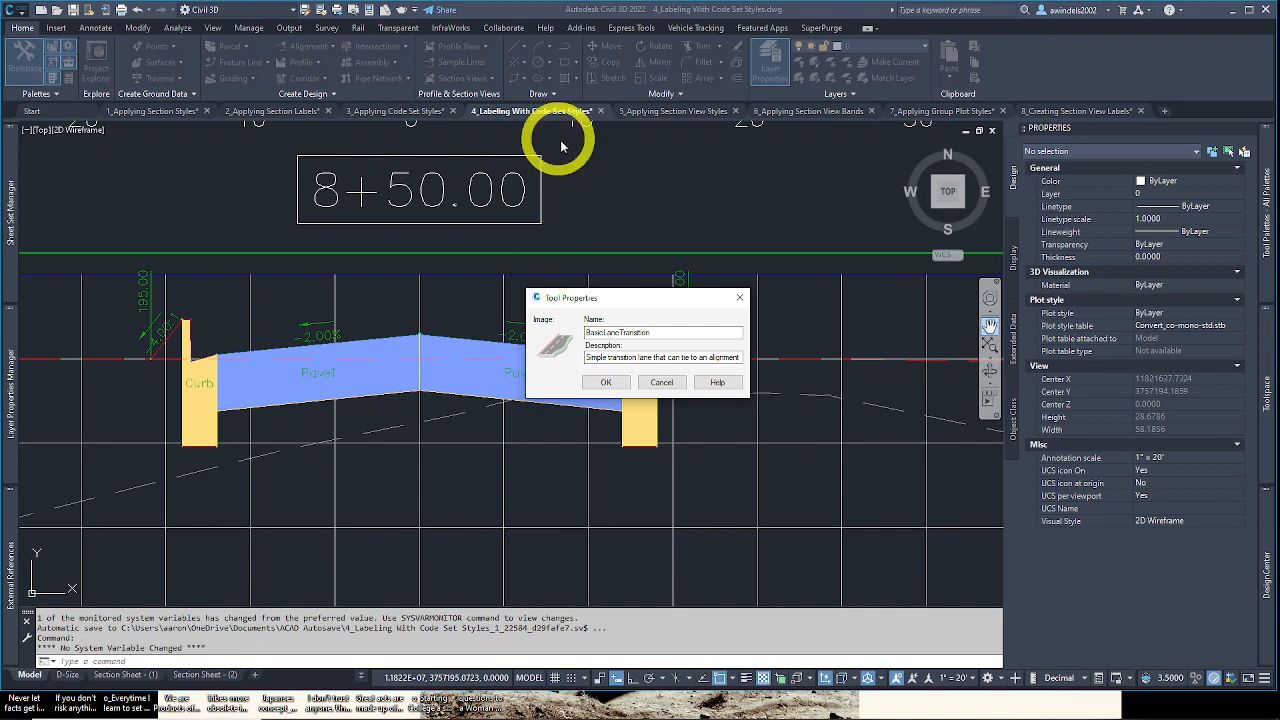
click(742, 298)
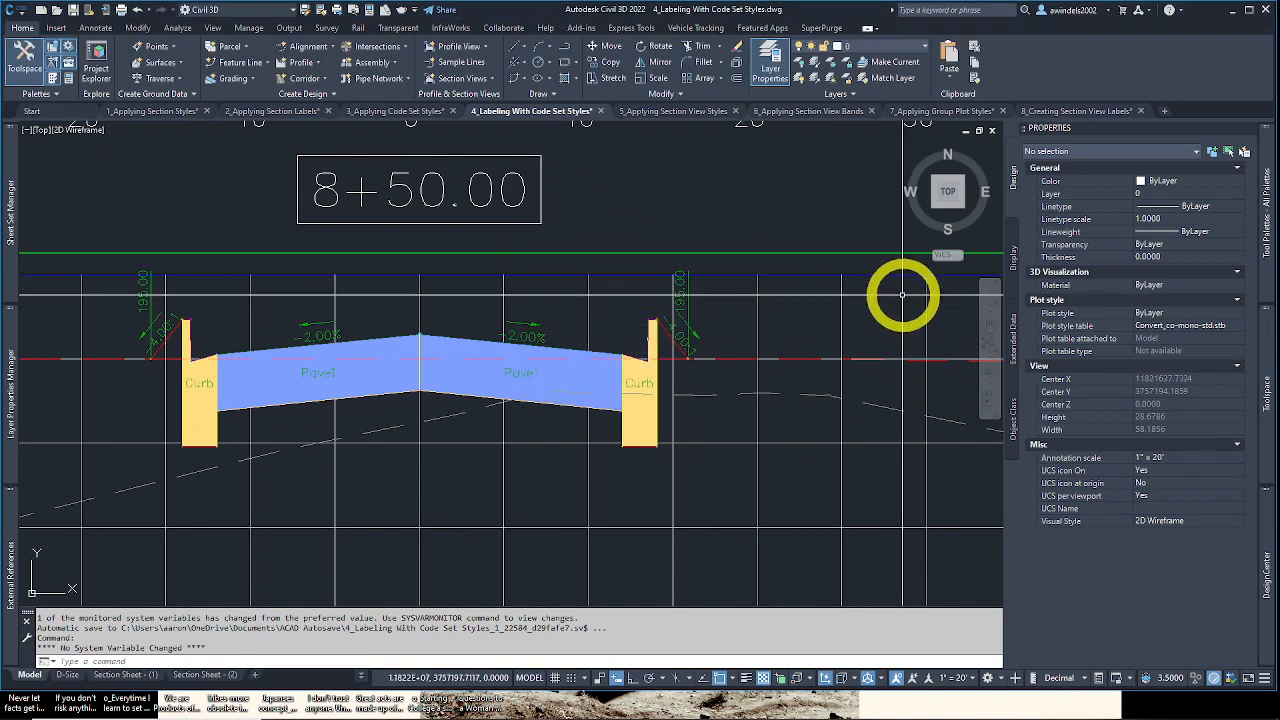
Step: Switch to Civil 3D 2019 and open the help page for the BasicLaneTransition subassembly in the Imperial Basic tool palette
mouse_move(694, 700)
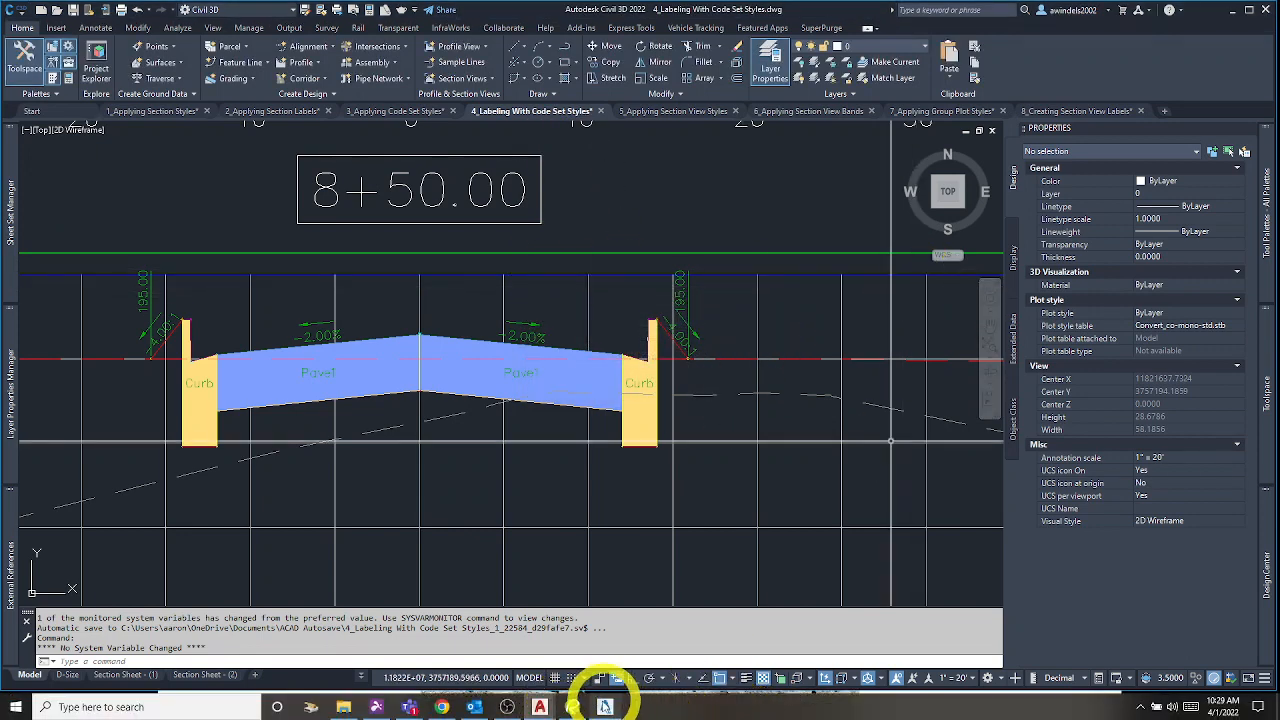
click(604, 707)
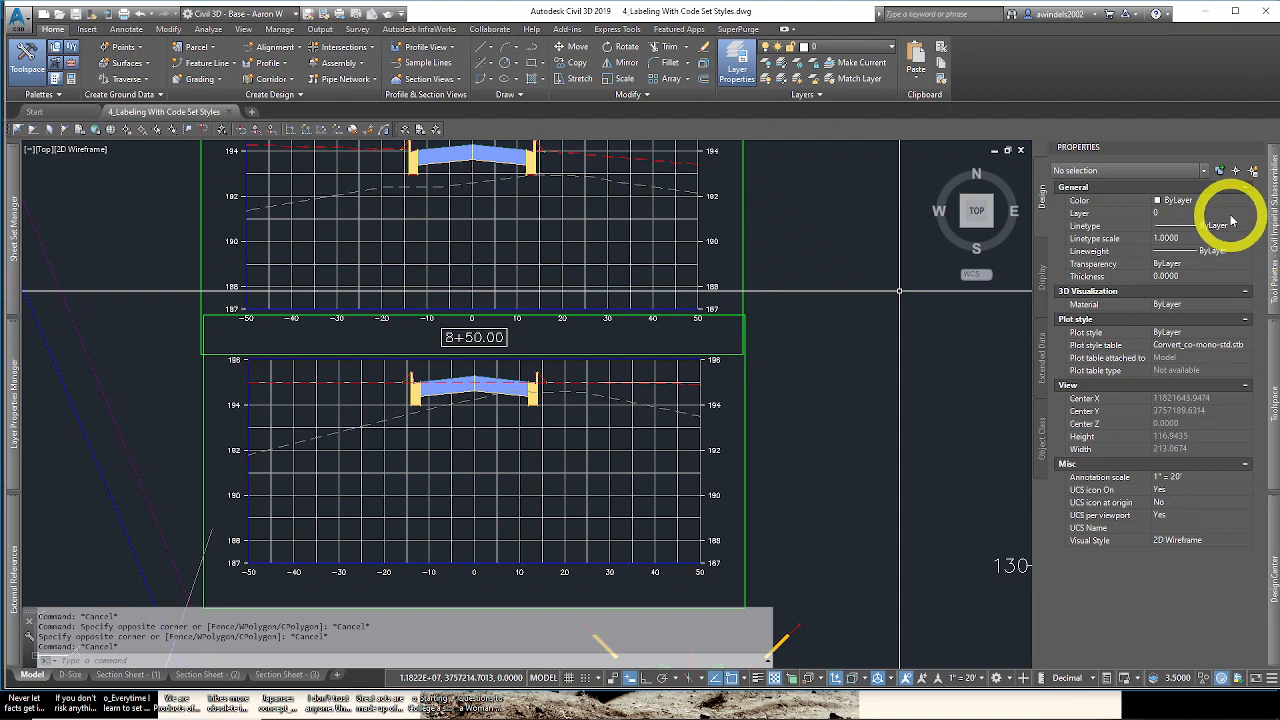
mouse_move(1272, 300)
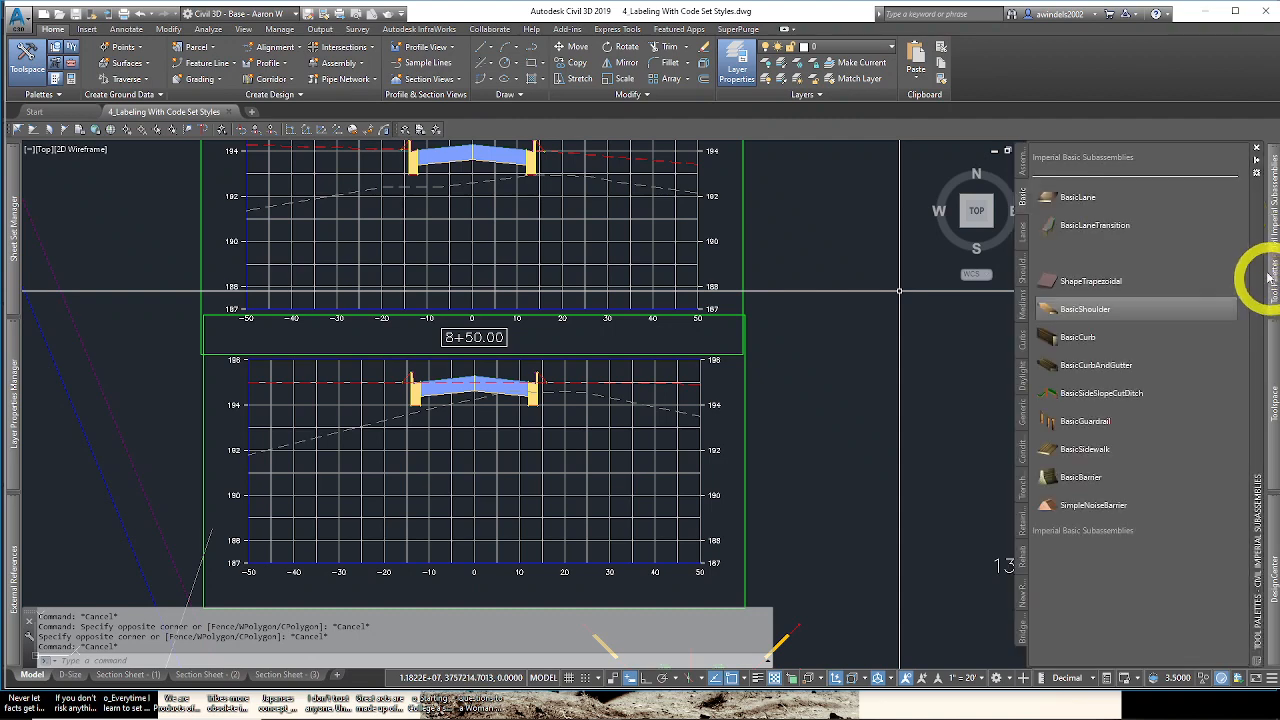
click(1118, 253)
right_click(1092, 226)
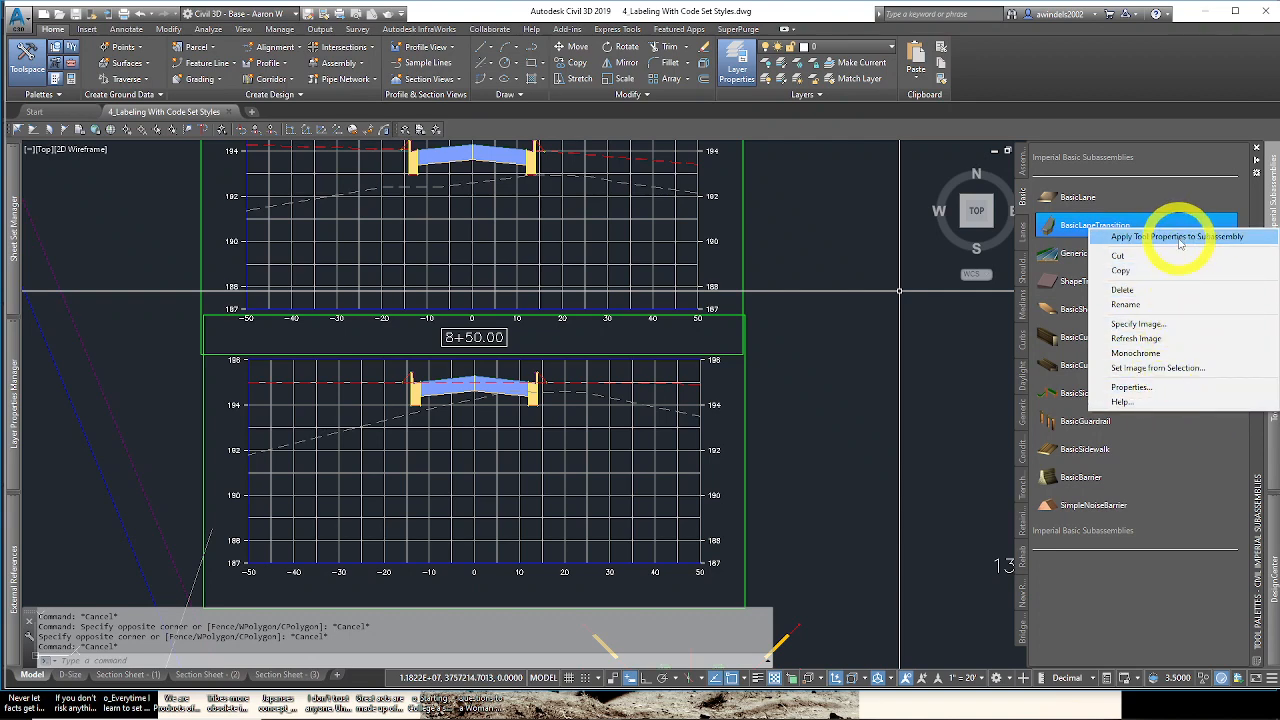
click(1170, 403)
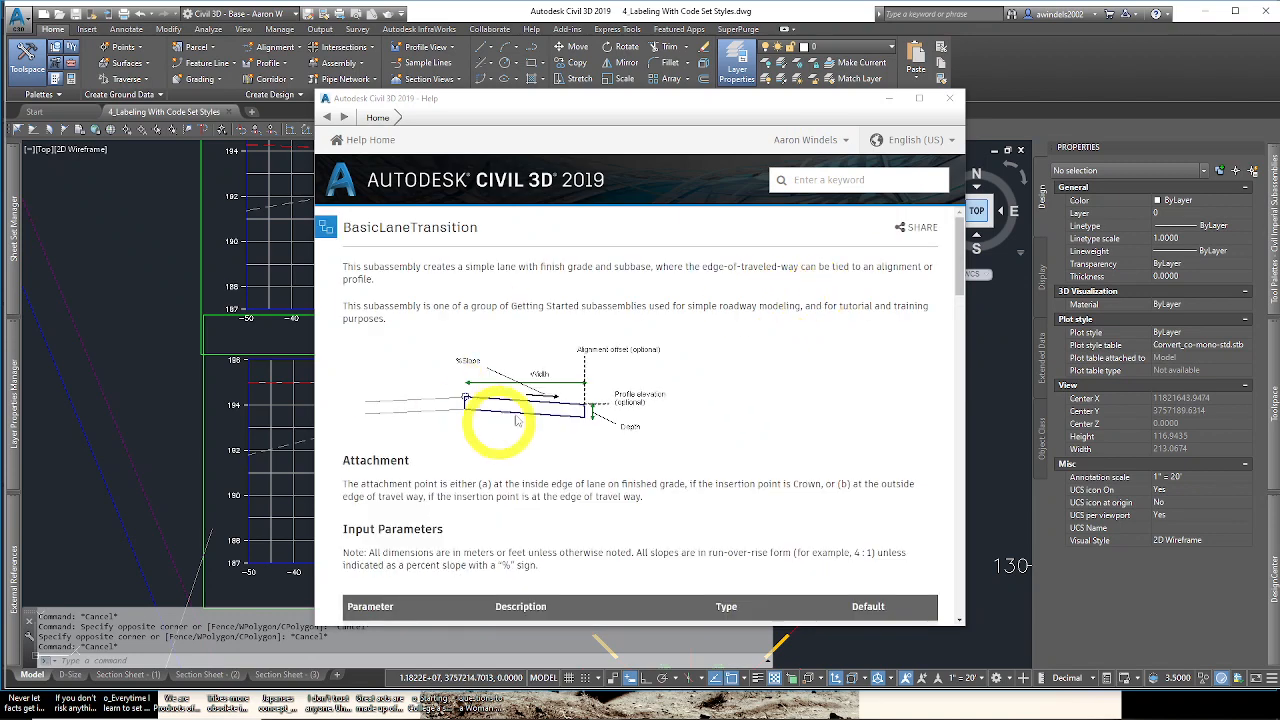
drag(650, 99, 632, 40)
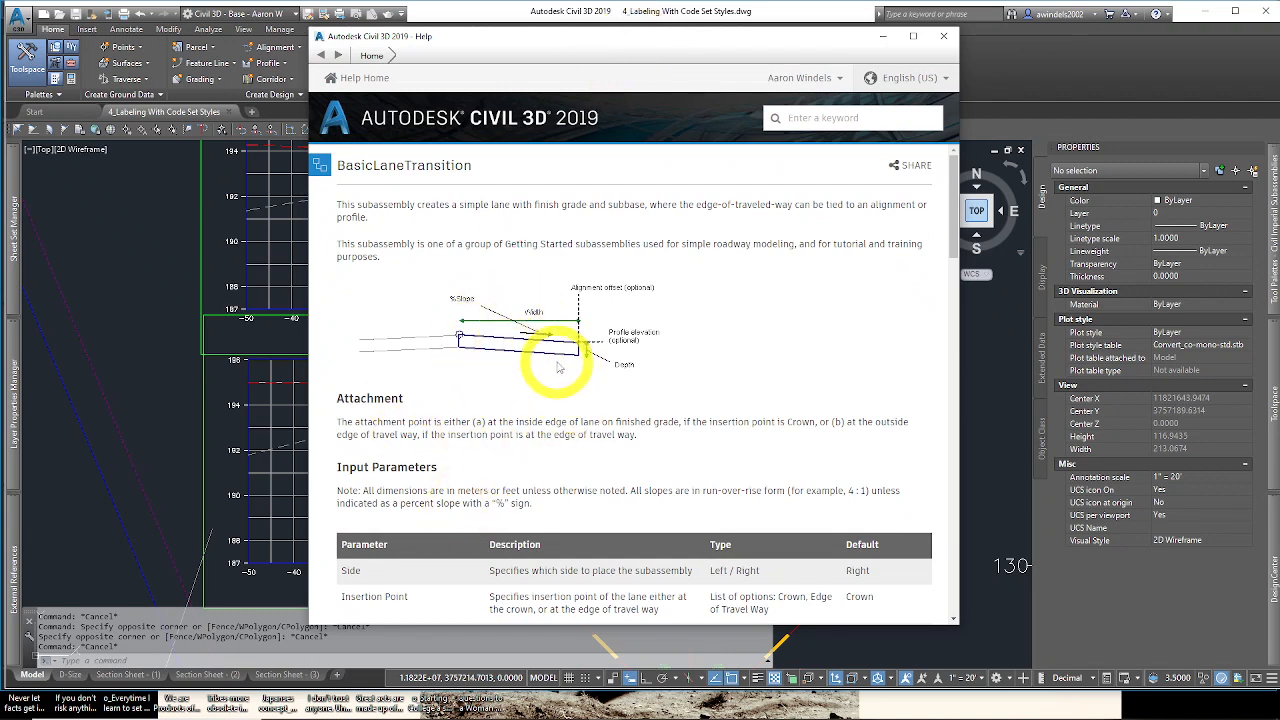
Step: Review the BasicLaneTransition help page from its input parameters through to the Point, Link, and Shape Codes table
scroll(543, 357, down, 3)
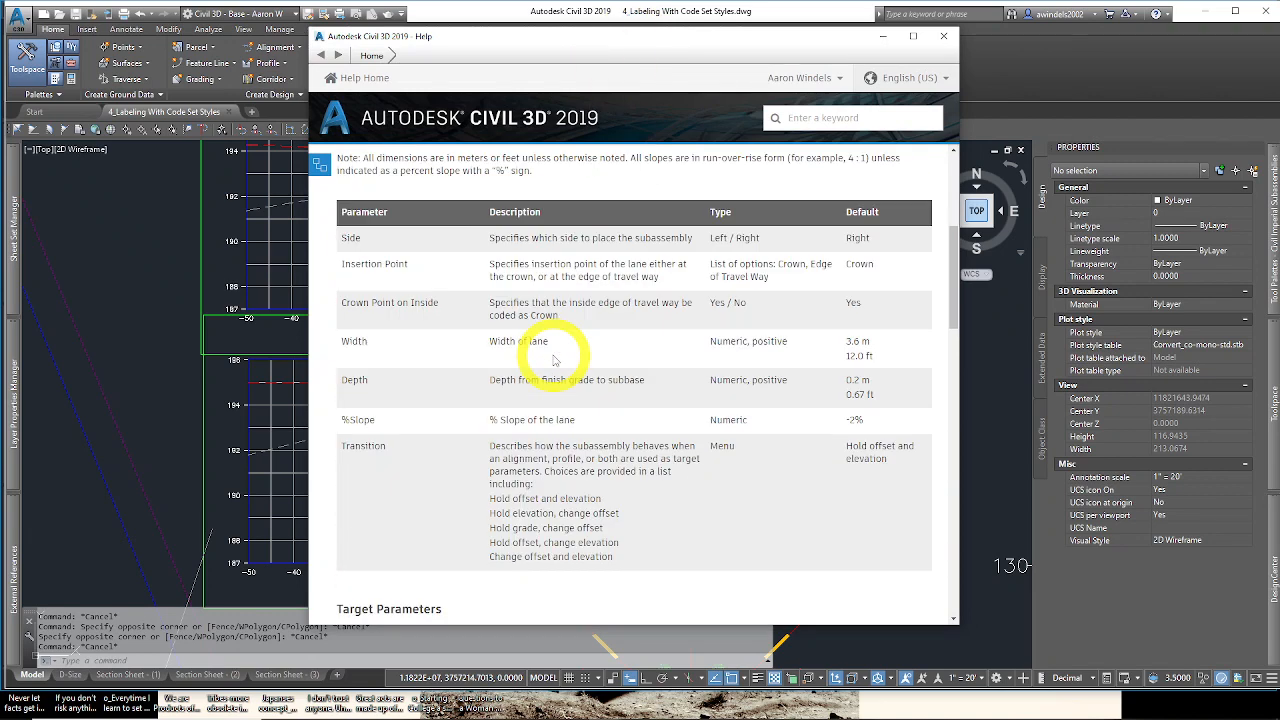
scroll(557, 343, up, 3)
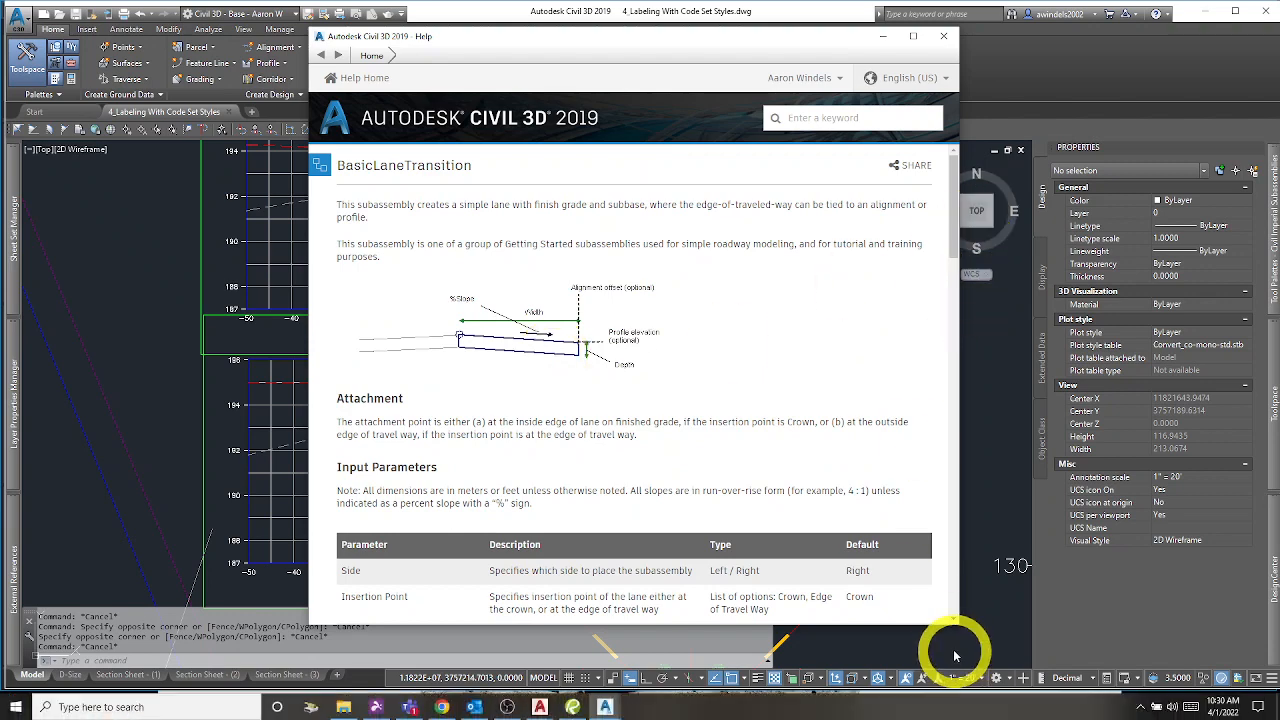
drag(946, 624, 956, 642)
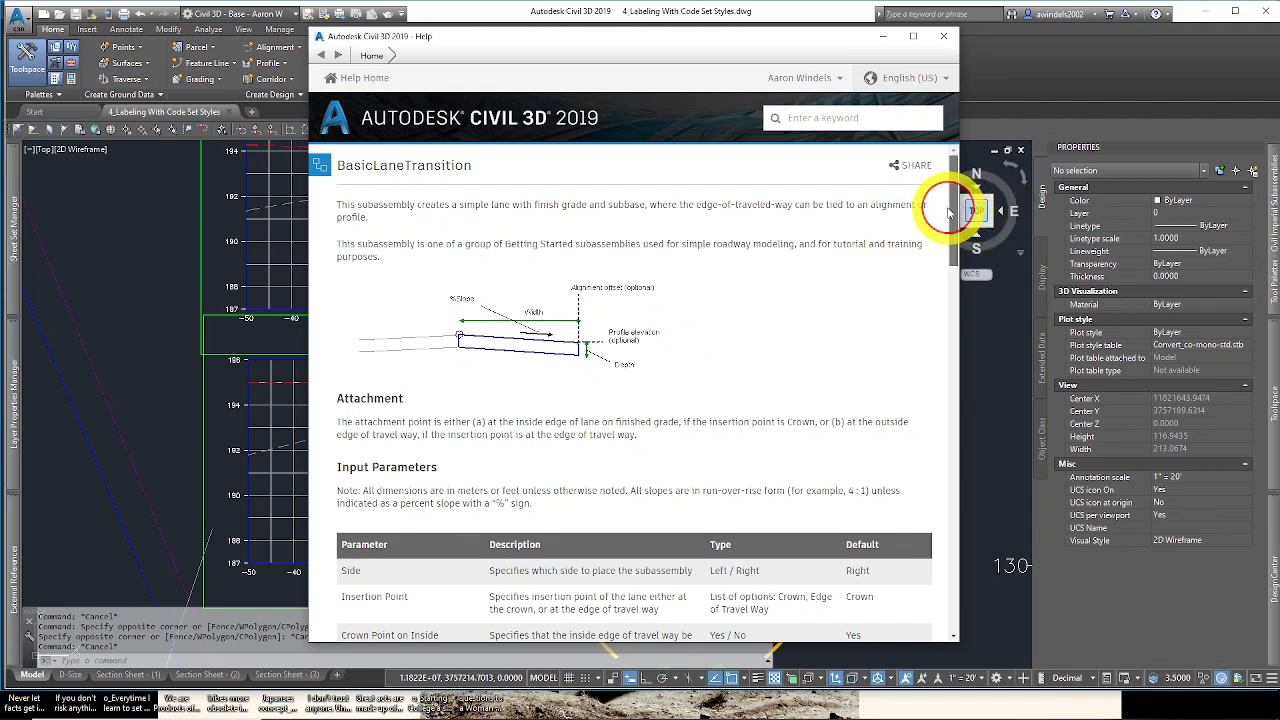
drag(948, 212, 914, 523)
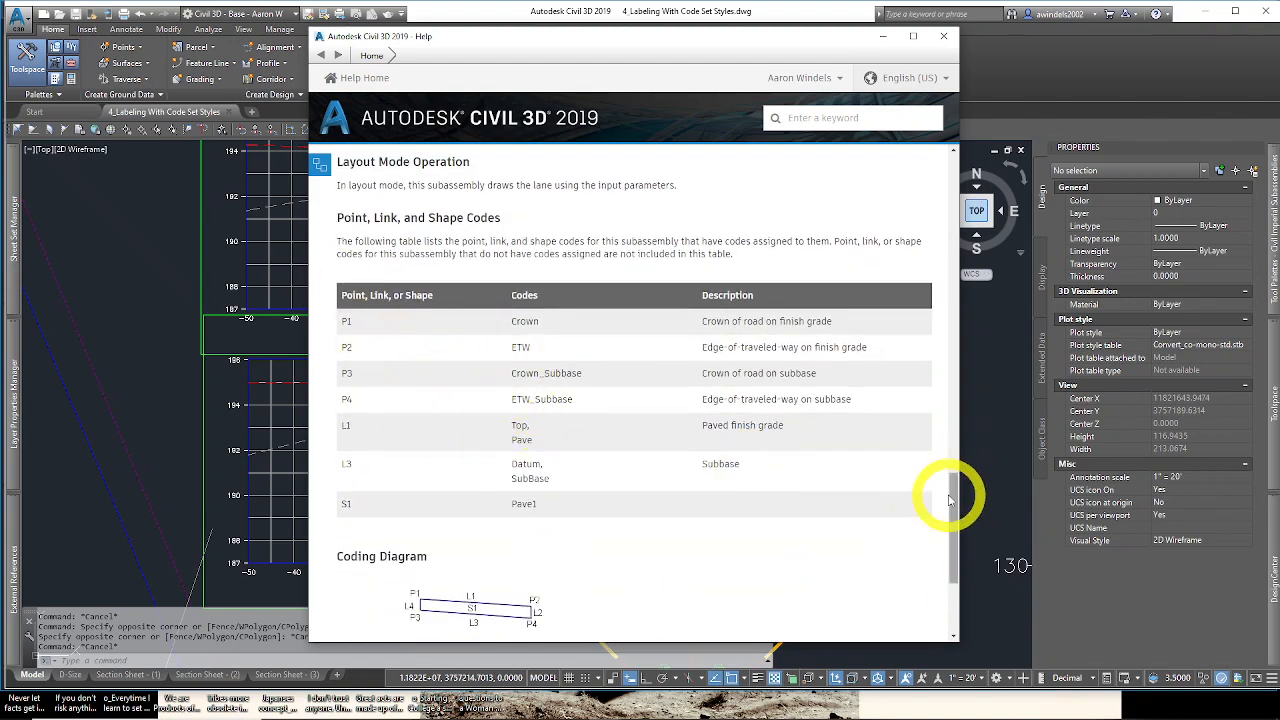
drag(952, 500, 952, 514)
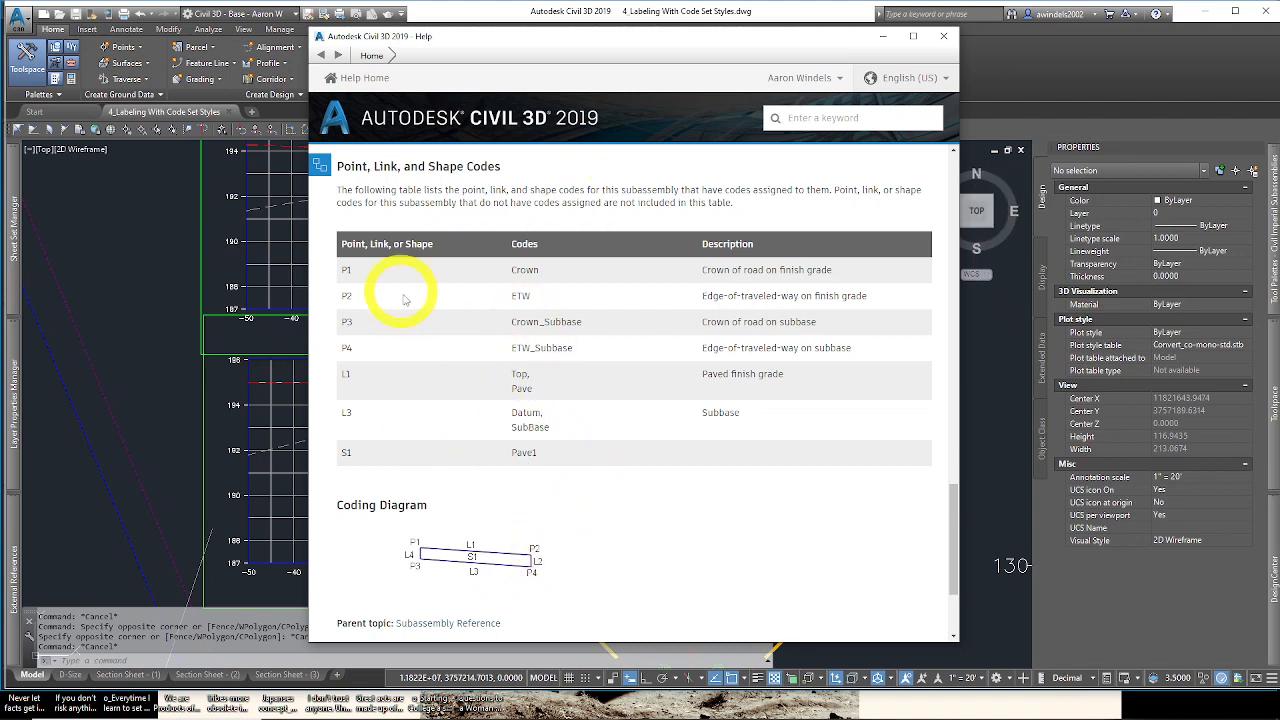
Step: Compare the codes and descriptions for Crown, ETW, Subbase and Paved finish grade with the coding diagram, and return to the input parameters
double_click(524, 270)
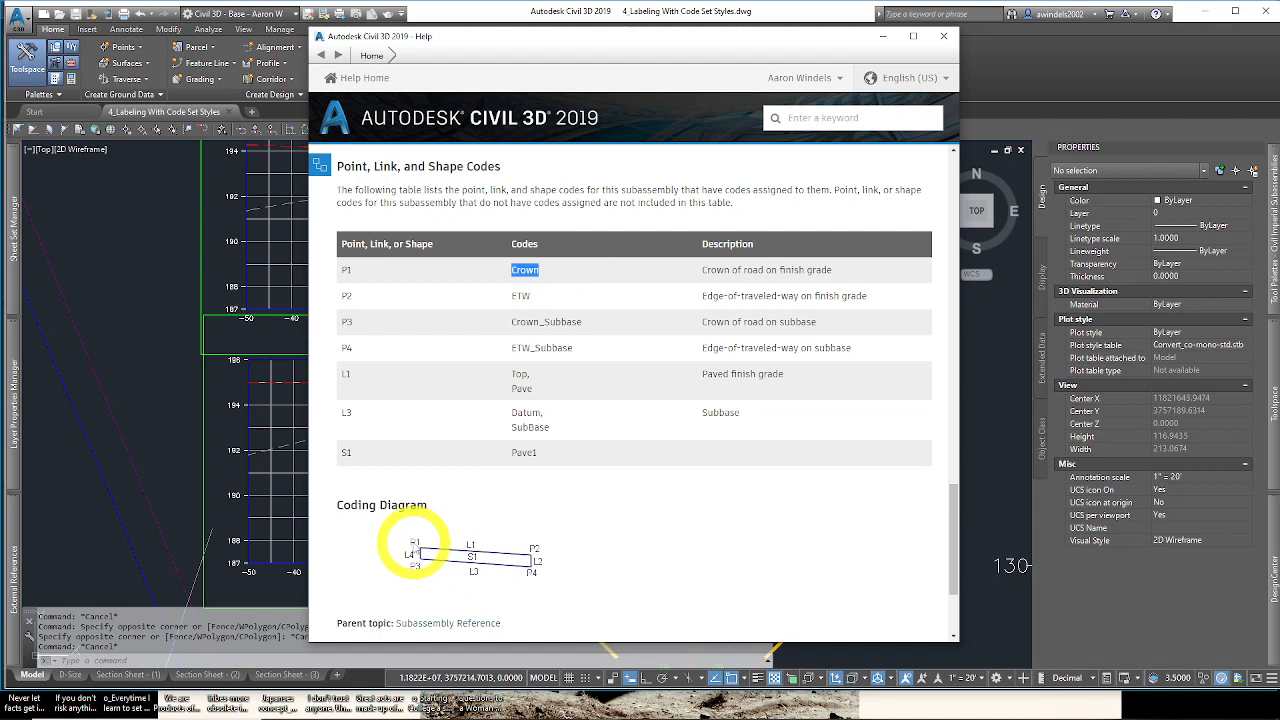
double_click(521, 295)
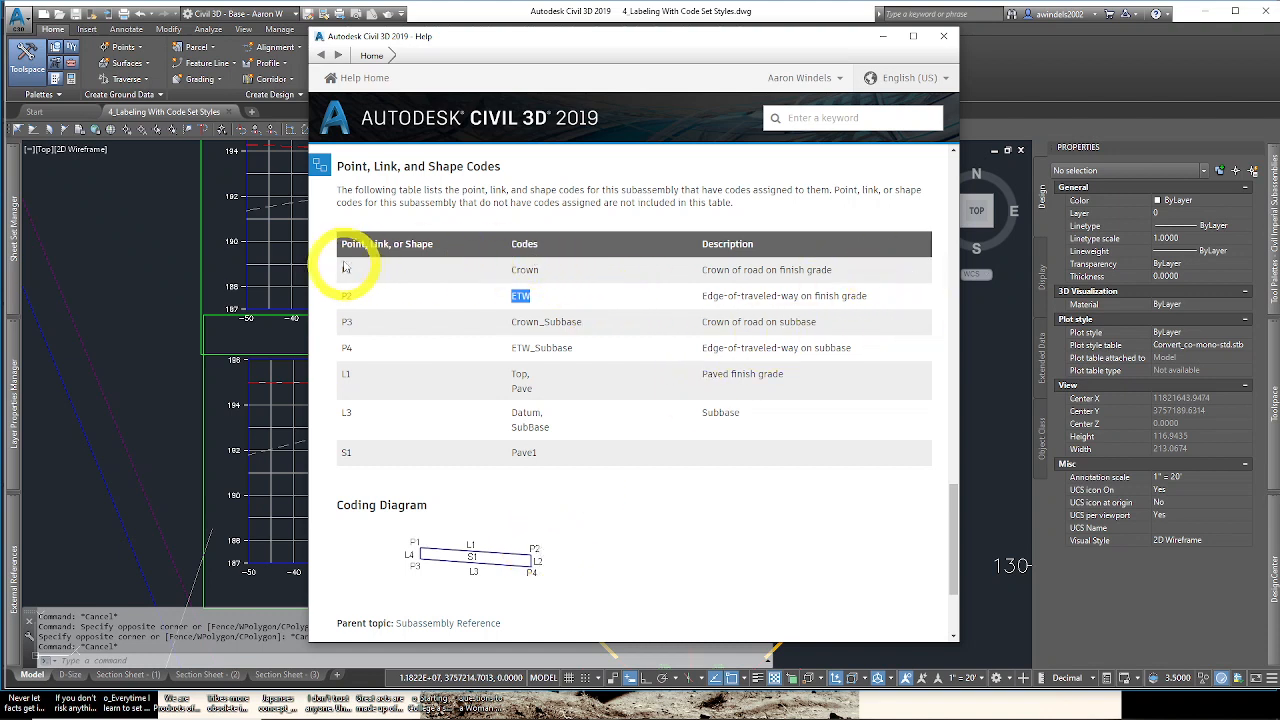
drag(341, 244, 430, 246)
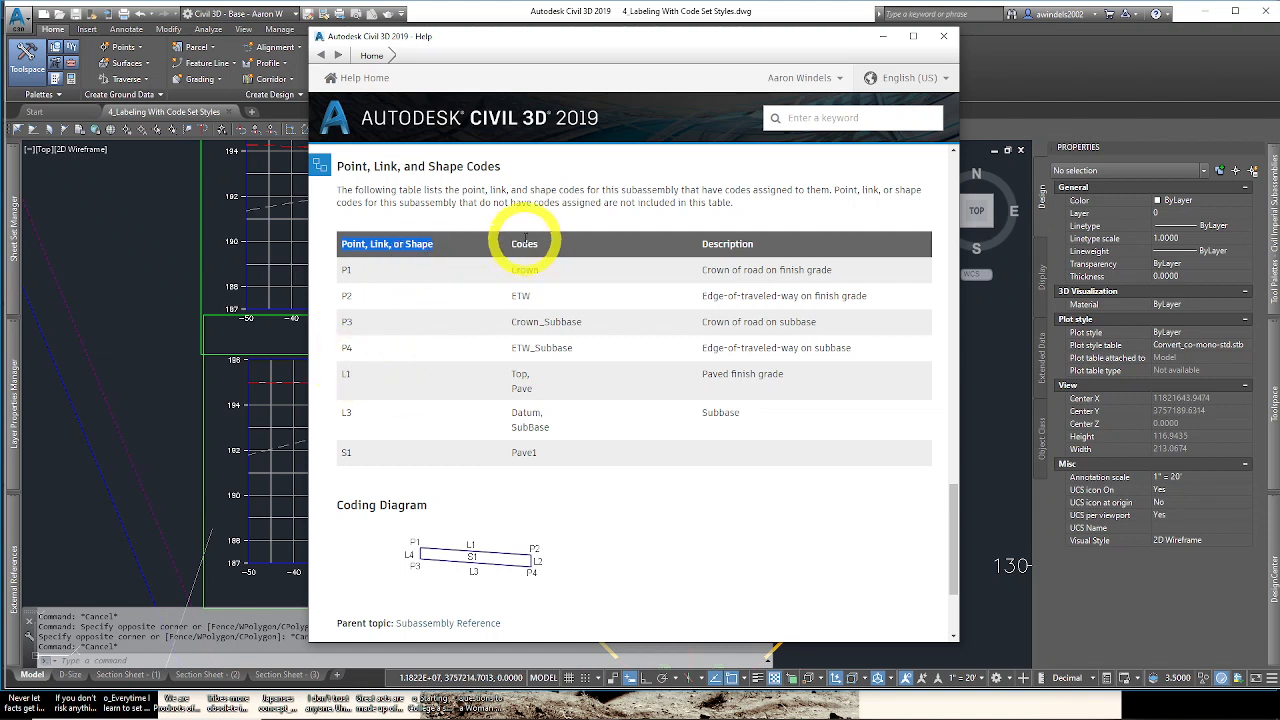
drag(511, 245, 550, 515)
click(515, 243)
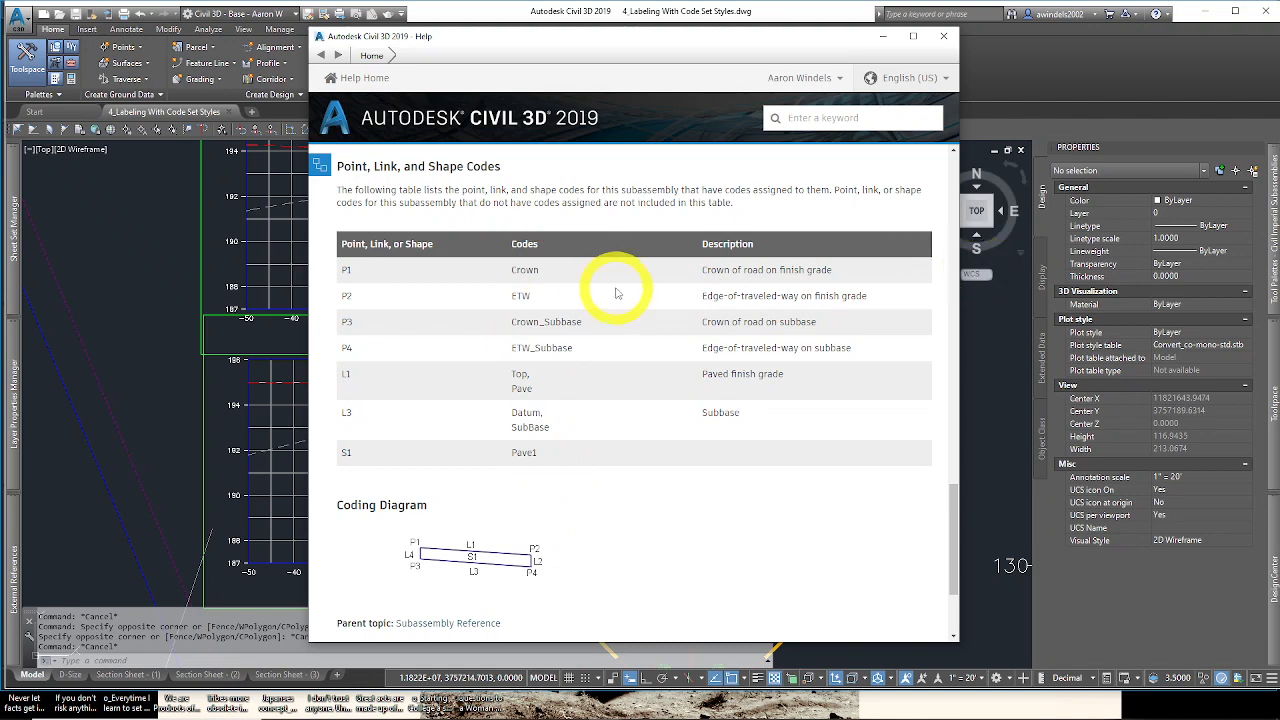
drag(711, 268, 780, 423)
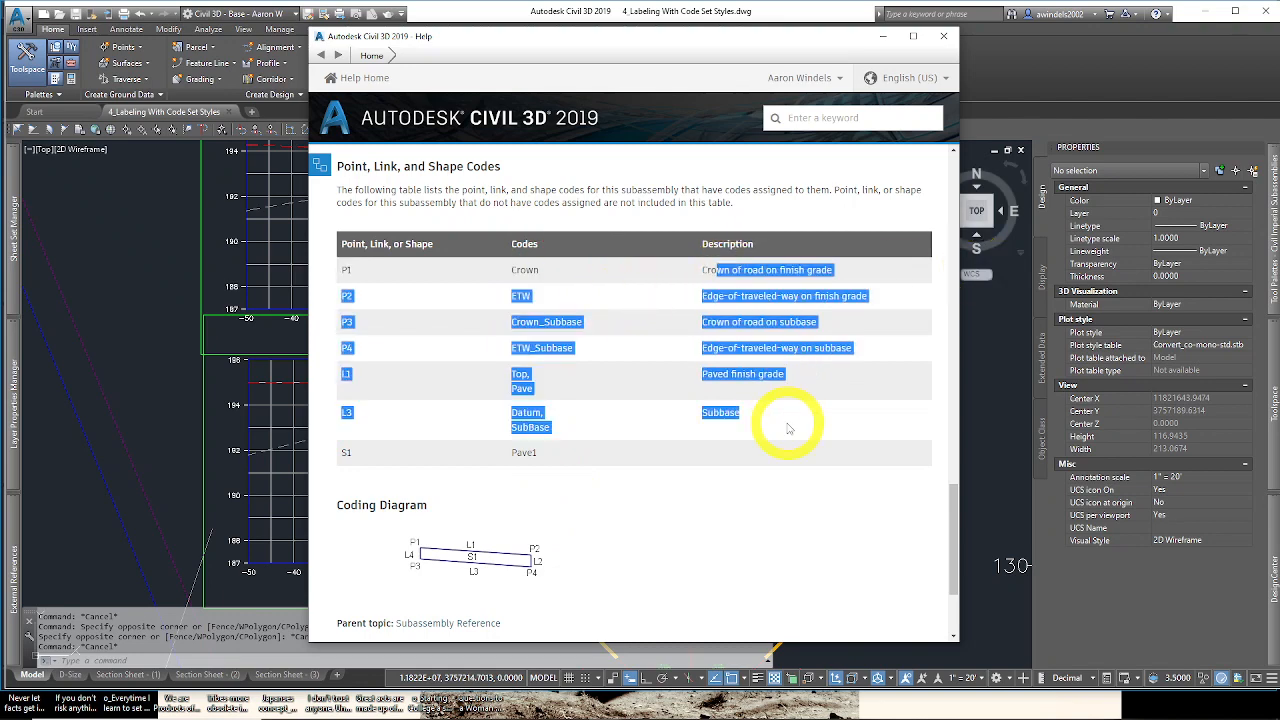
click(786, 425)
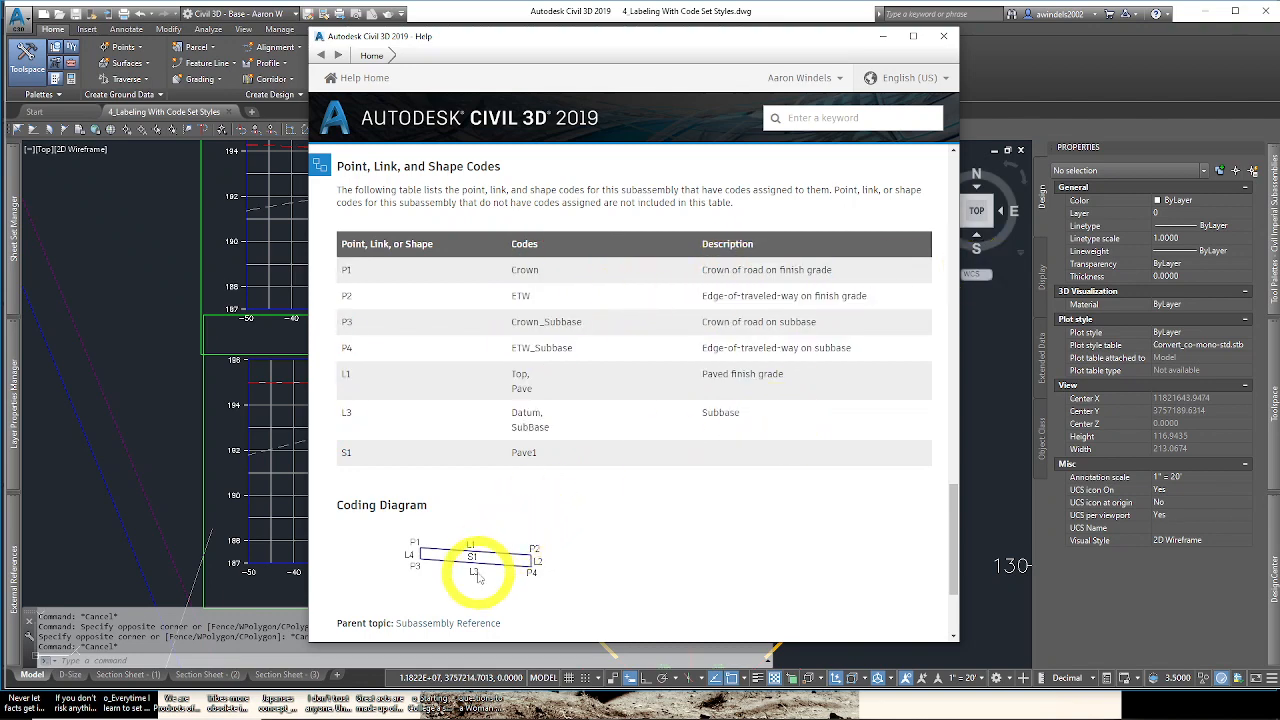
drag(742, 422, 708, 418)
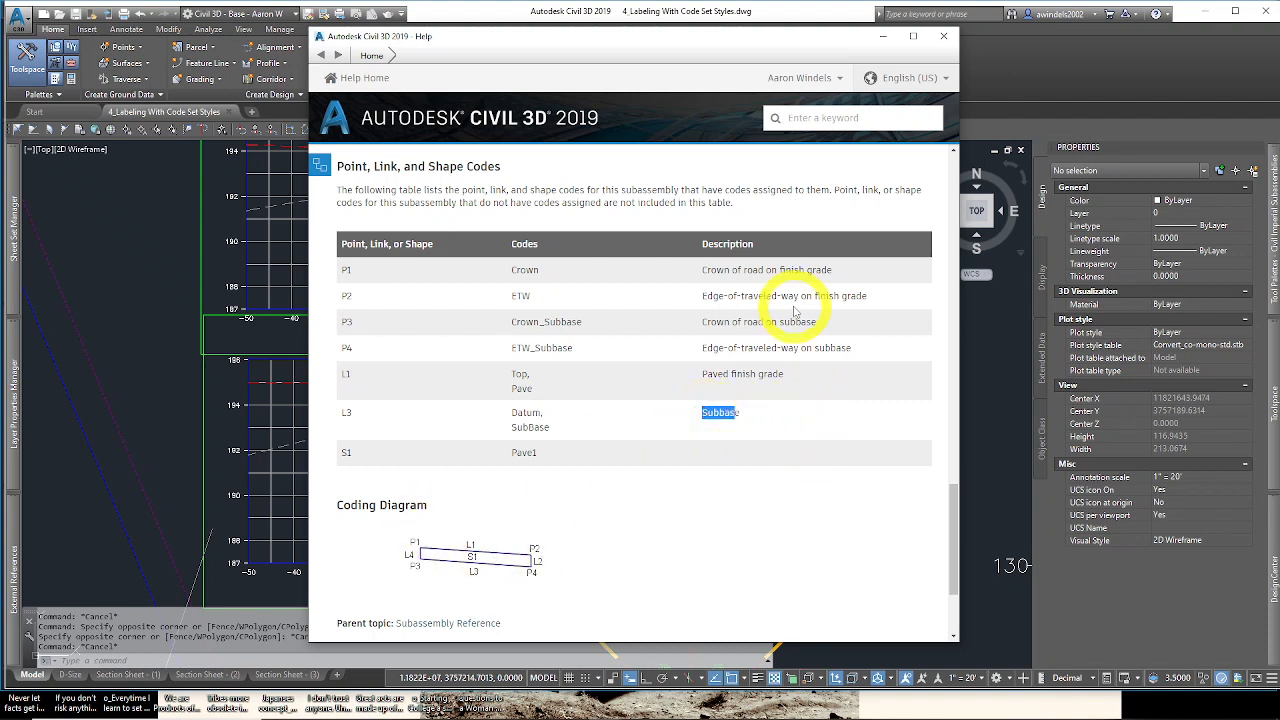
click(776, 375)
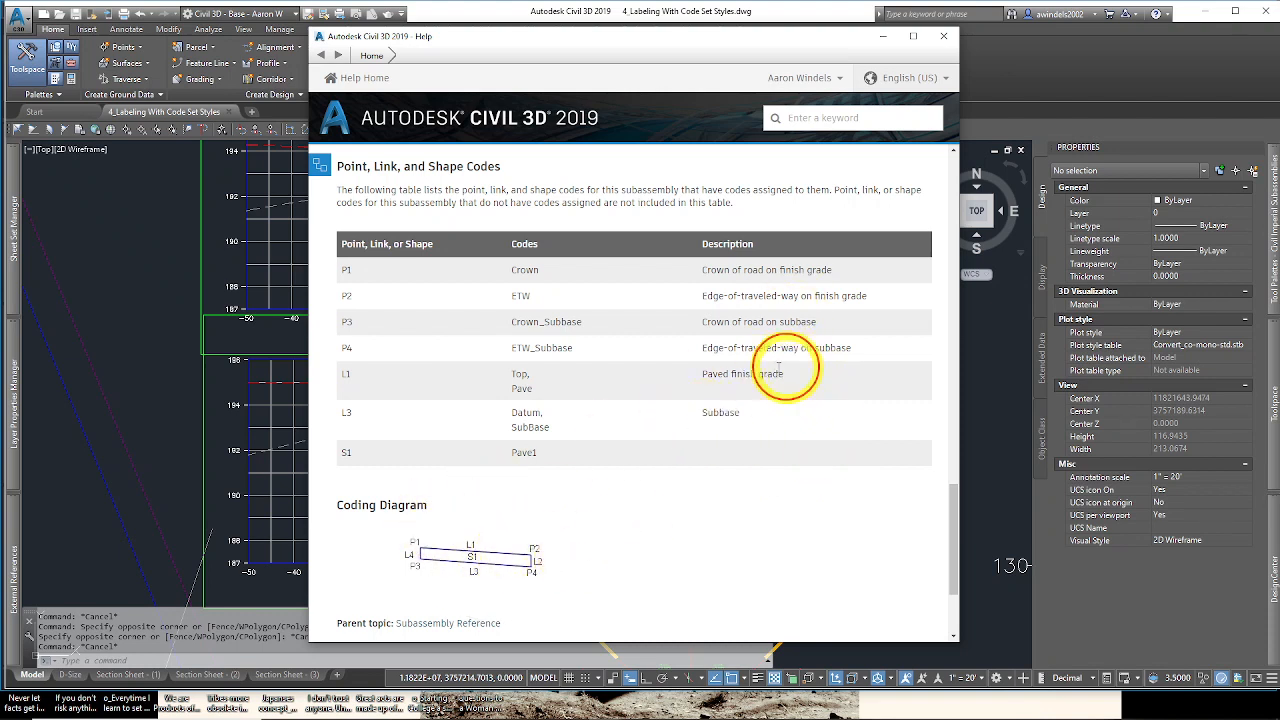
drag(778, 368, 702, 374)
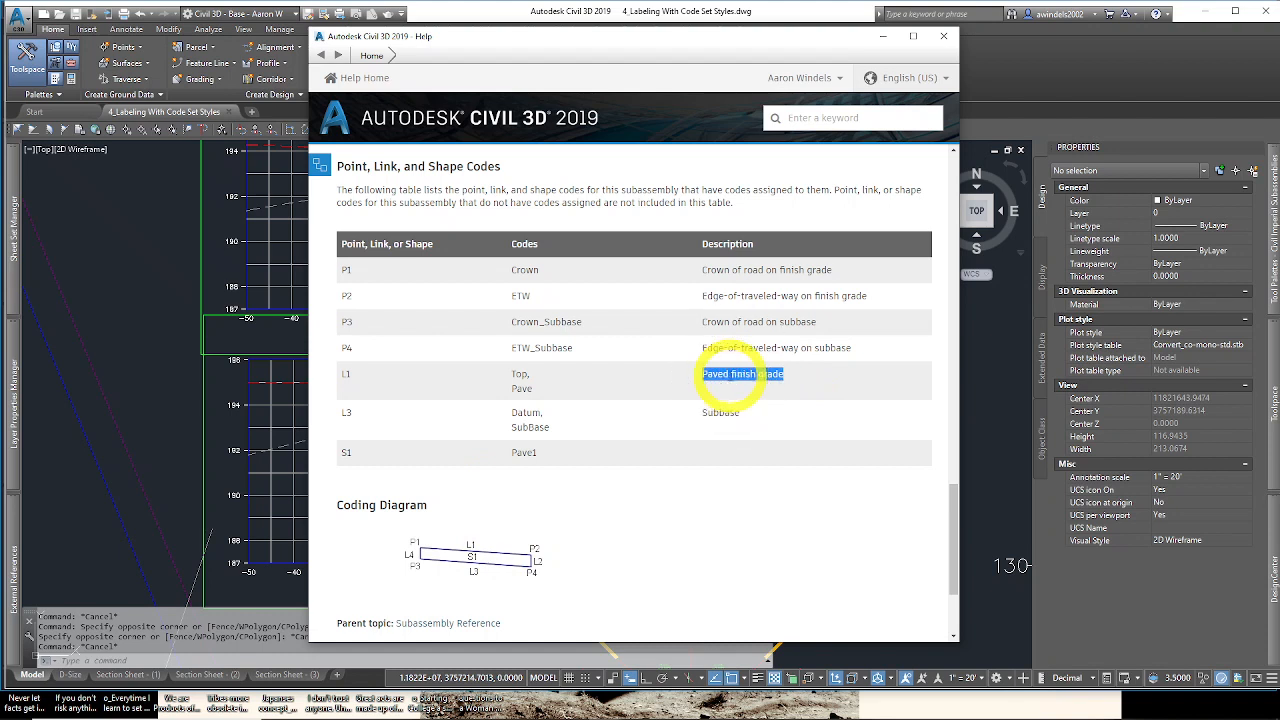
click(742, 374)
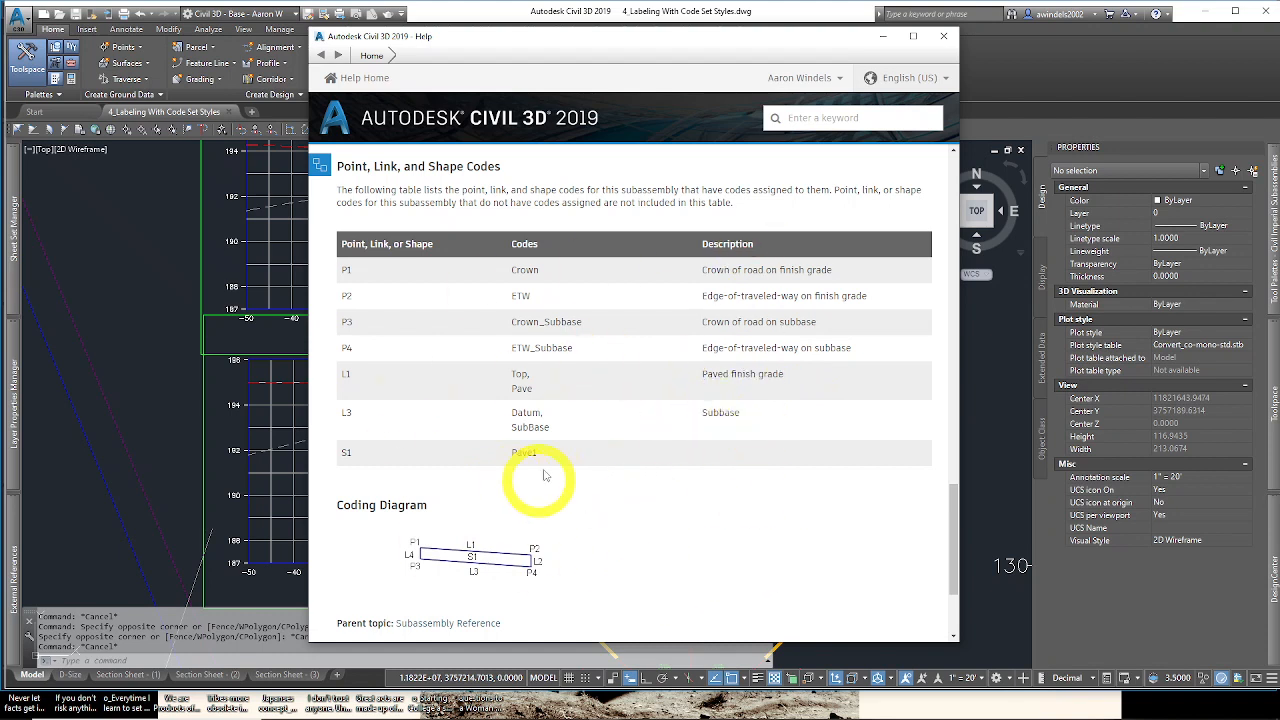
drag(953, 518, 950, 279)
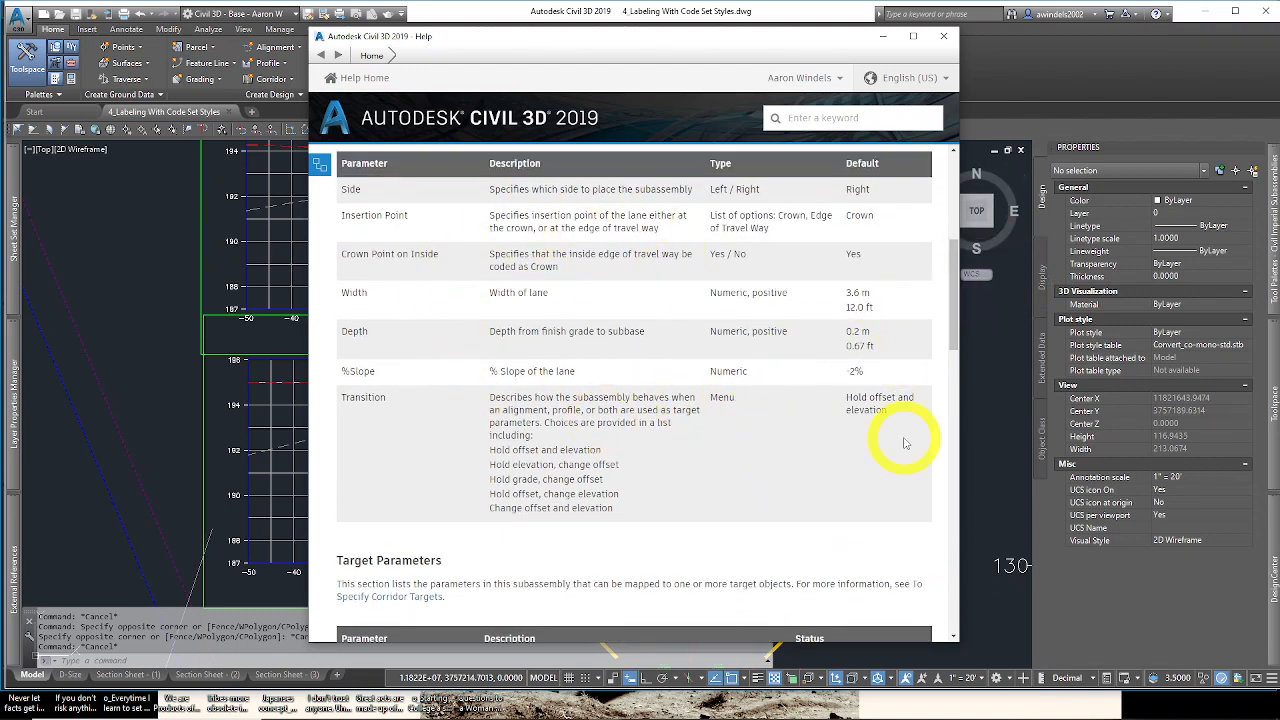
Step: Close the BasicLaneTransition help page and switch to the 4_Labeling With Code Set Styles drawing in Civil 3D 2022
drag(951, 286, 960, 40)
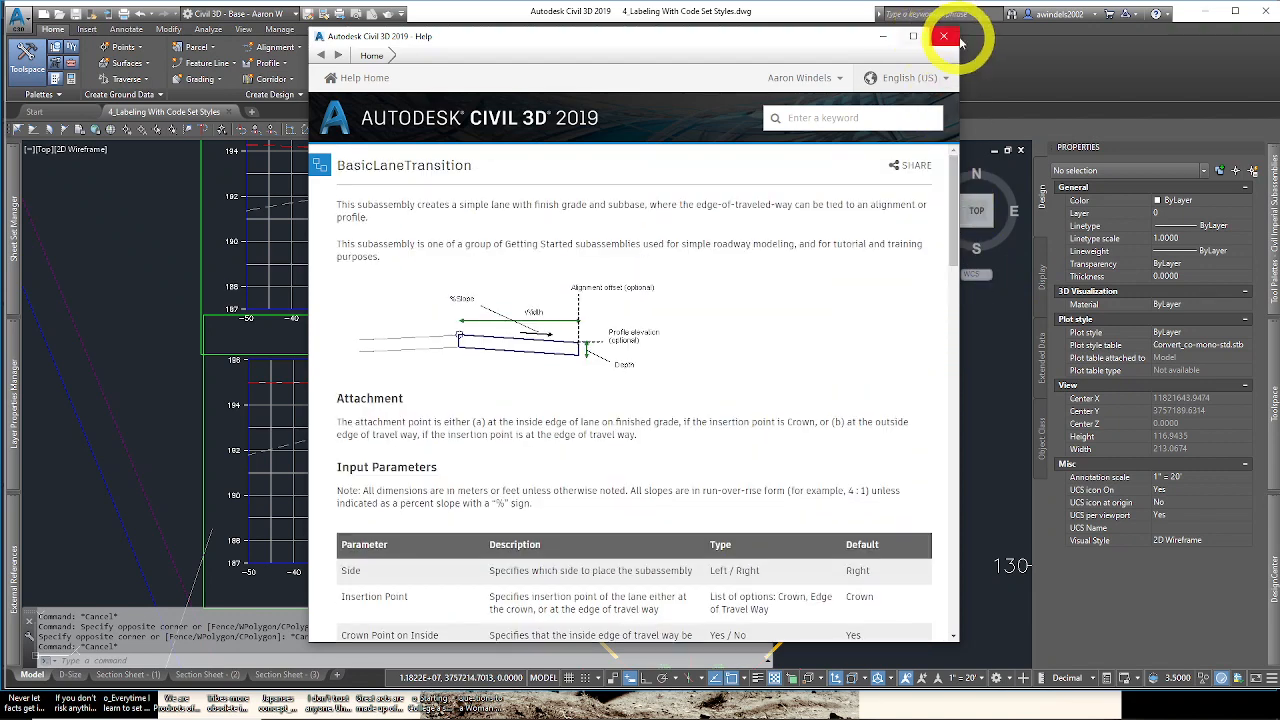
click(949, 38)
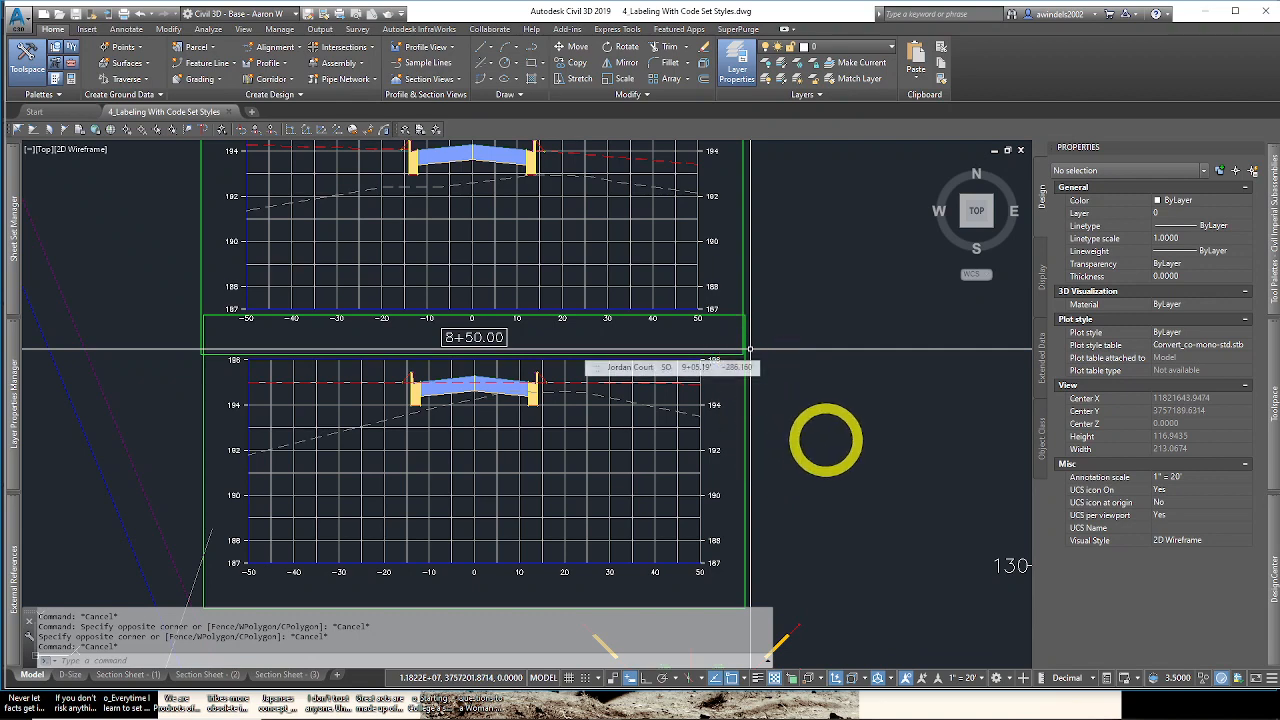
mouse_move(542, 705)
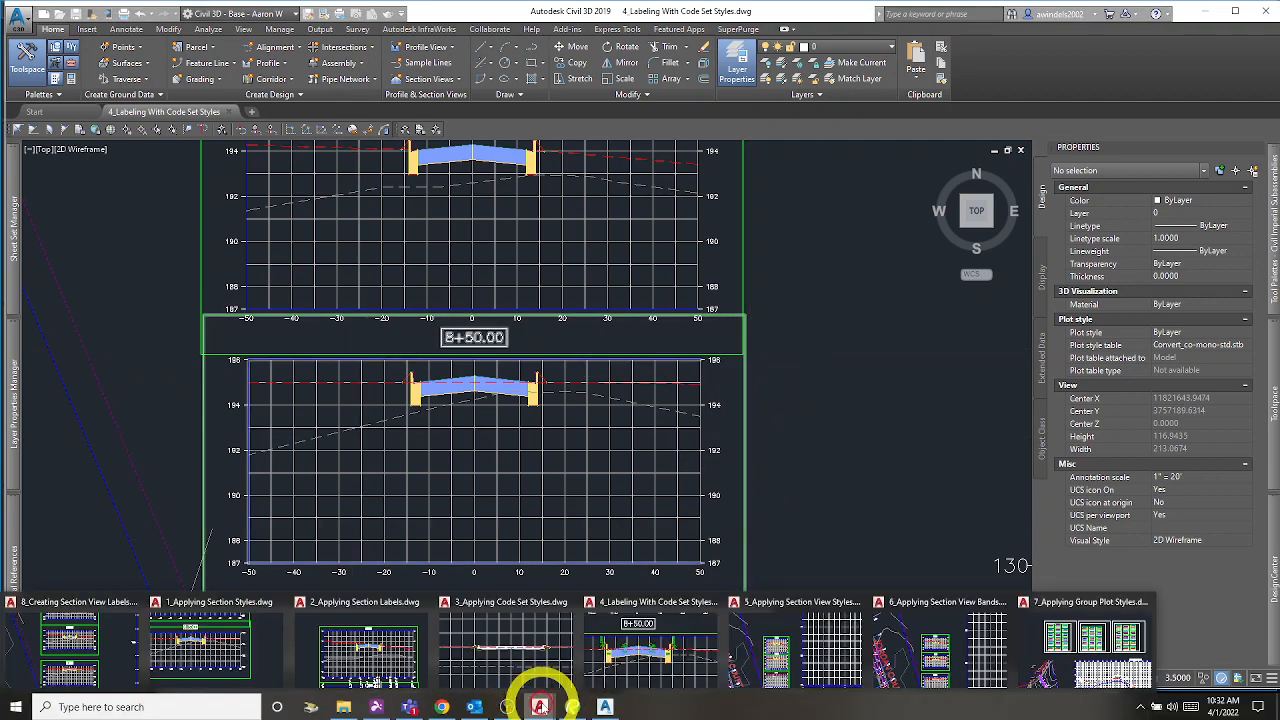
click(624, 655)
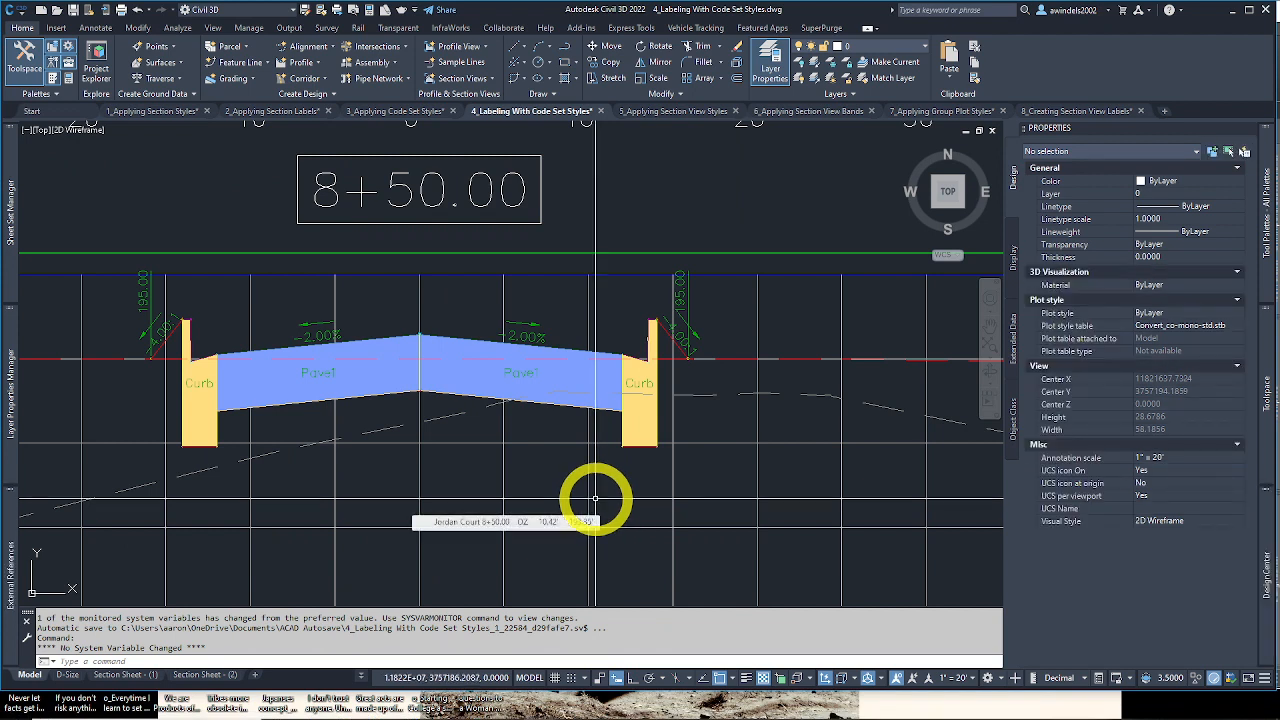
Step: Open the code list of the Design with Labels code set style from the Jordan Court corridor section at 8+50.00
click(559, 403)
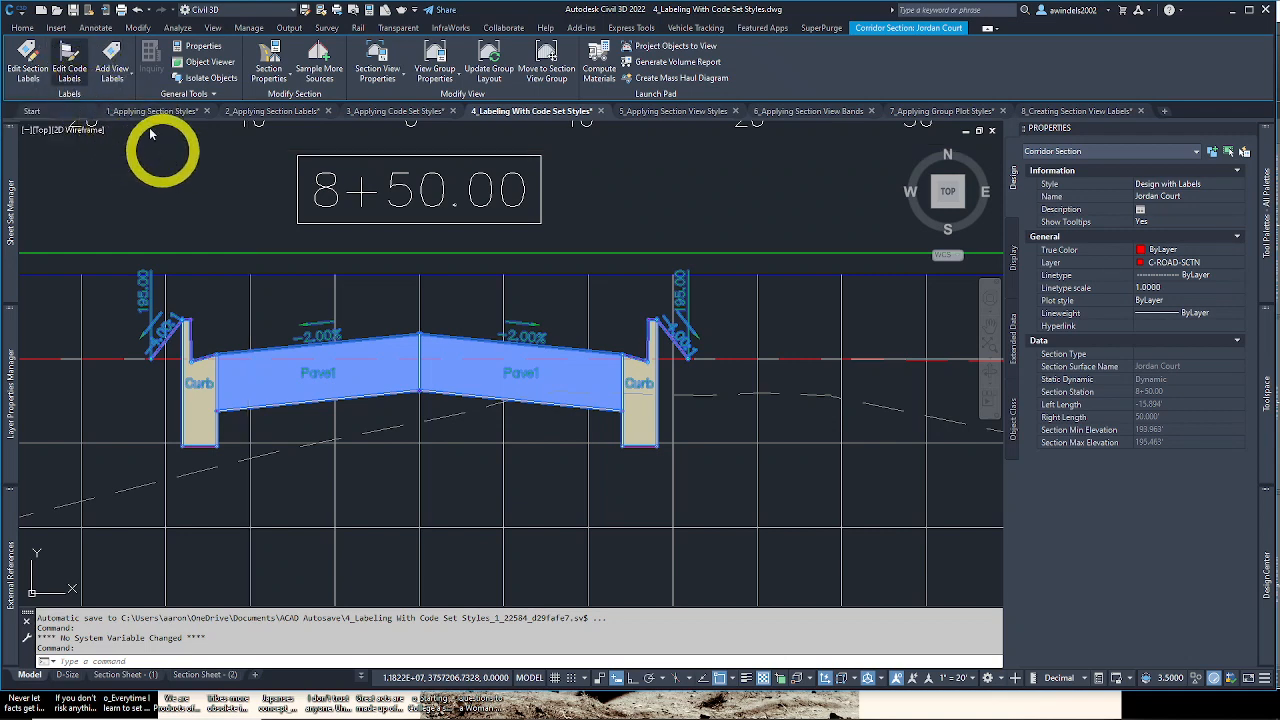
click(80, 72)
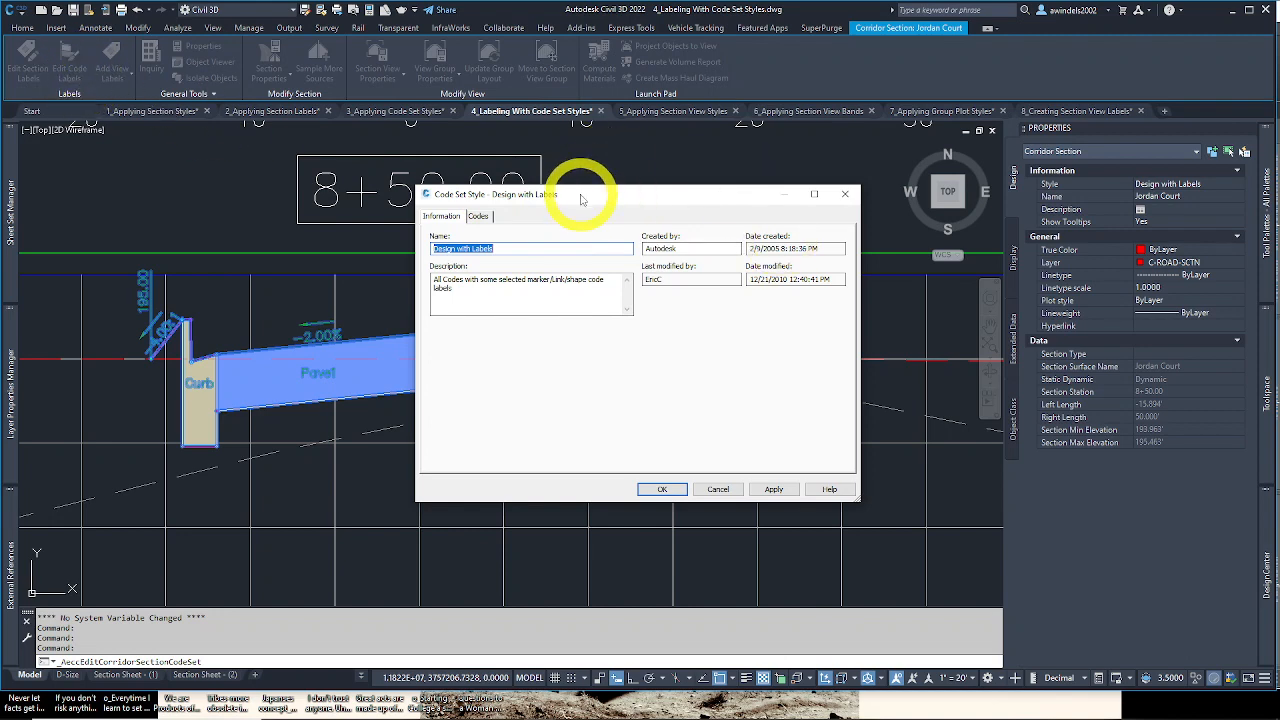
drag(581, 199, 537, 183)
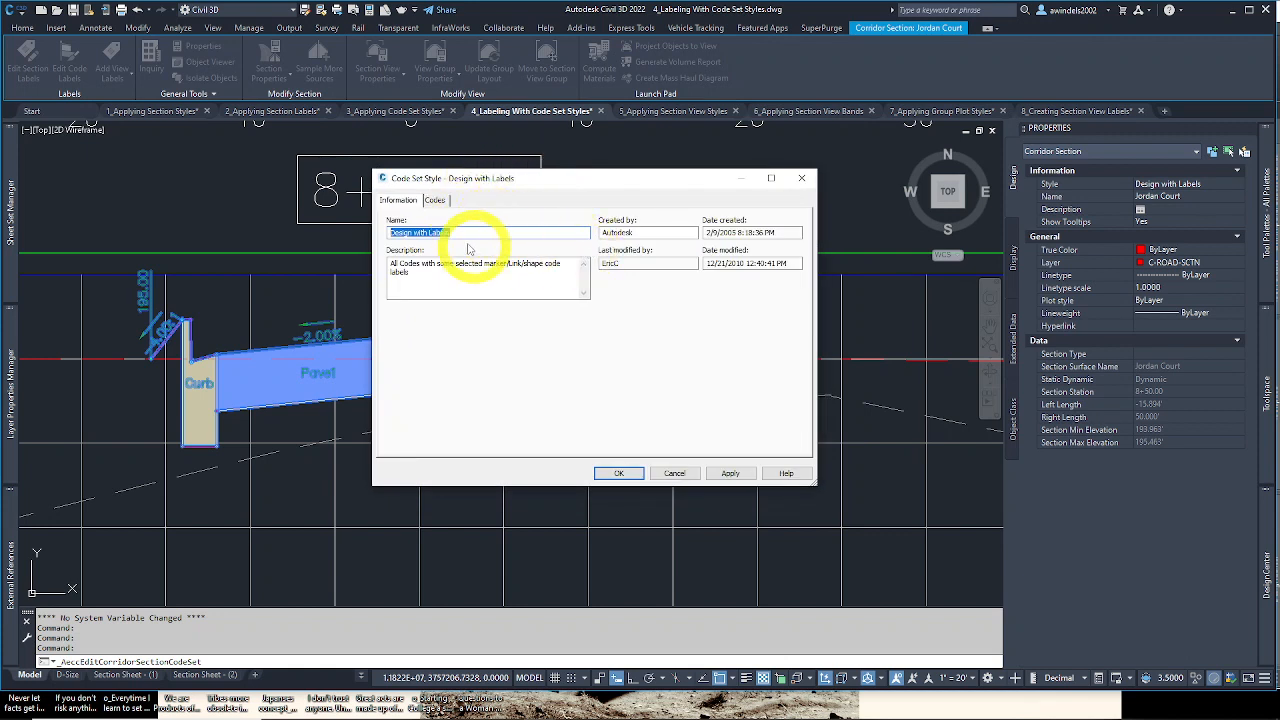
click(436, 201)
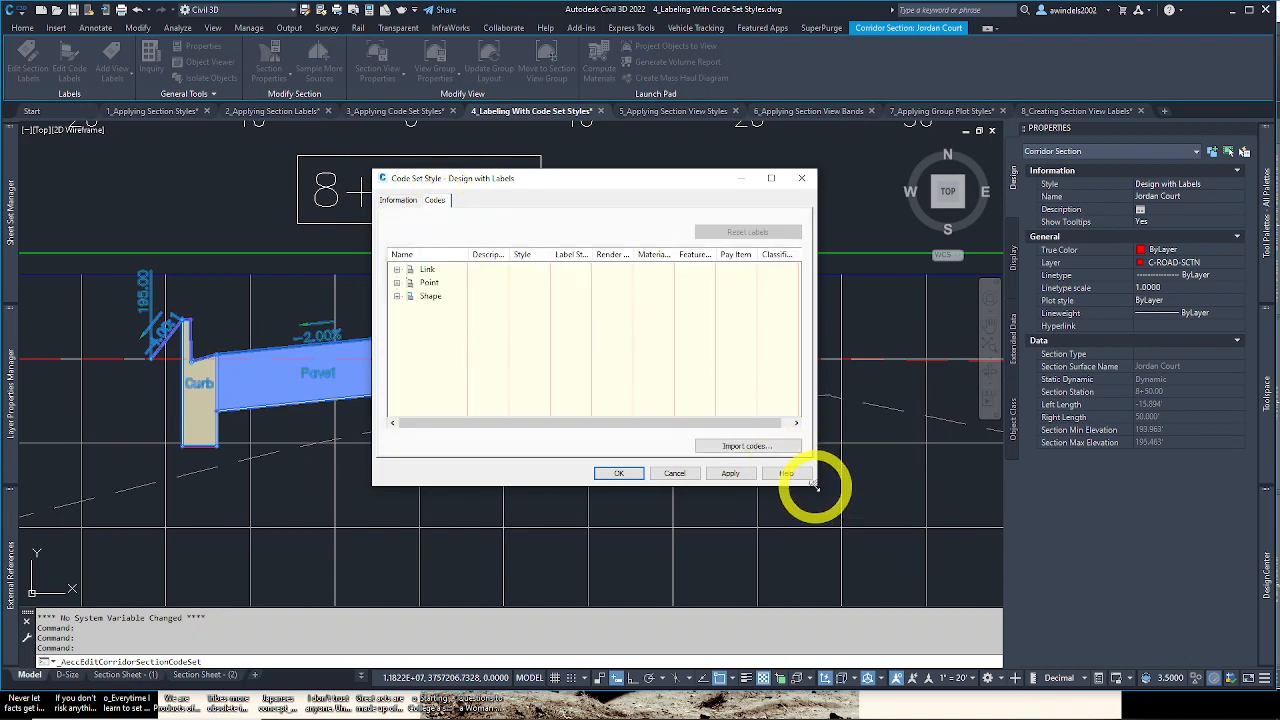
drag(815, 484, 881, 494)
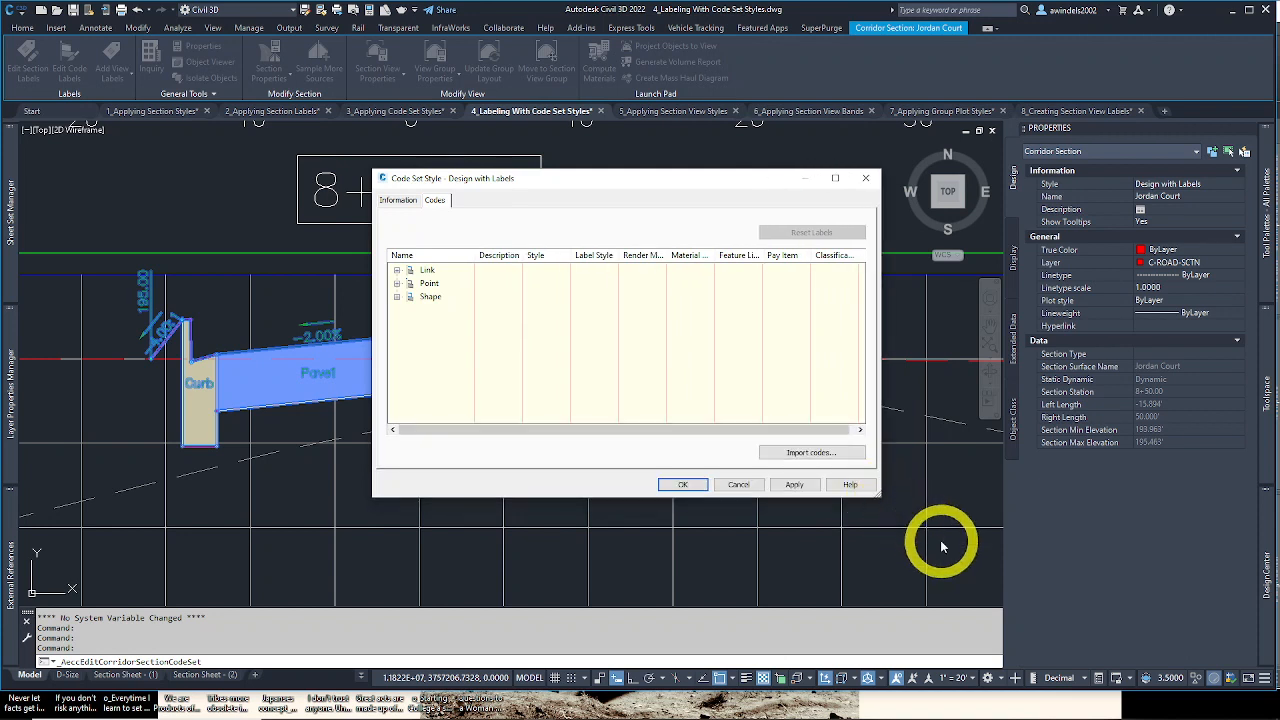
Step: Expand the Point codes and enlarge the dialog and its name and description columns to make the entries readable
click(398, 284)
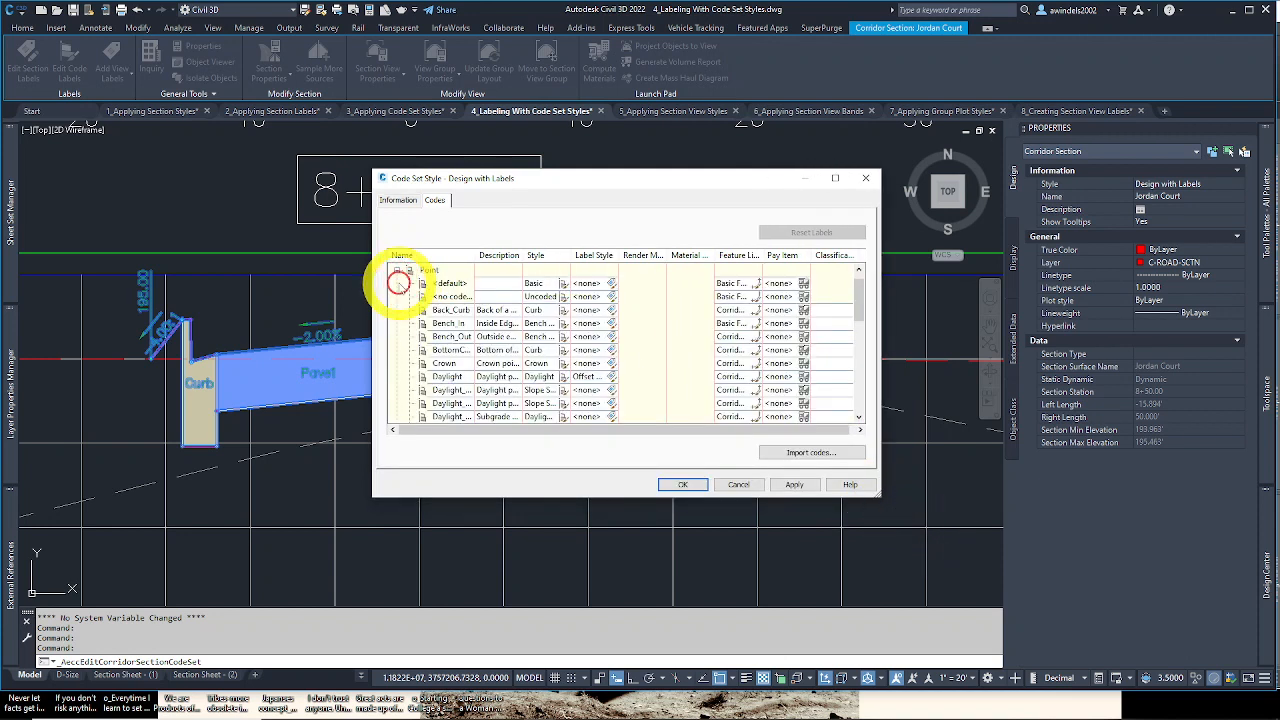
drag(875, 496, 988, 605)
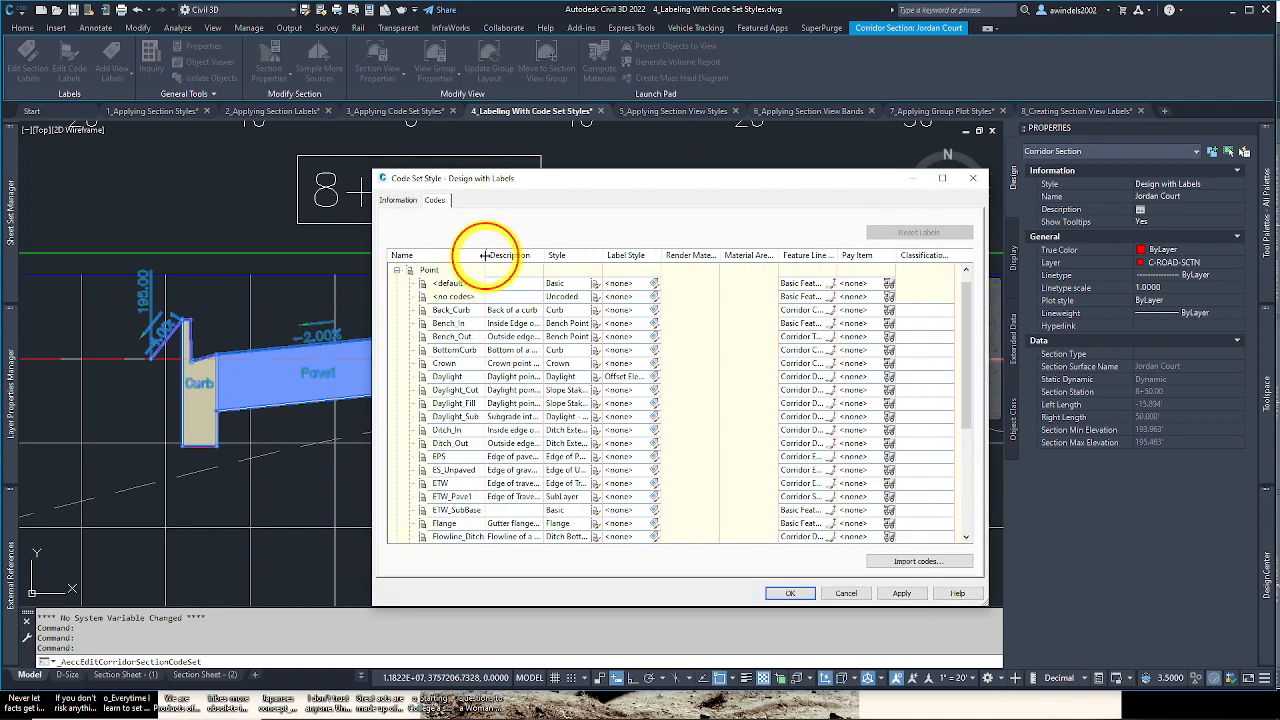
double_click(487, 255)
drag(564, 254, 598, 254)
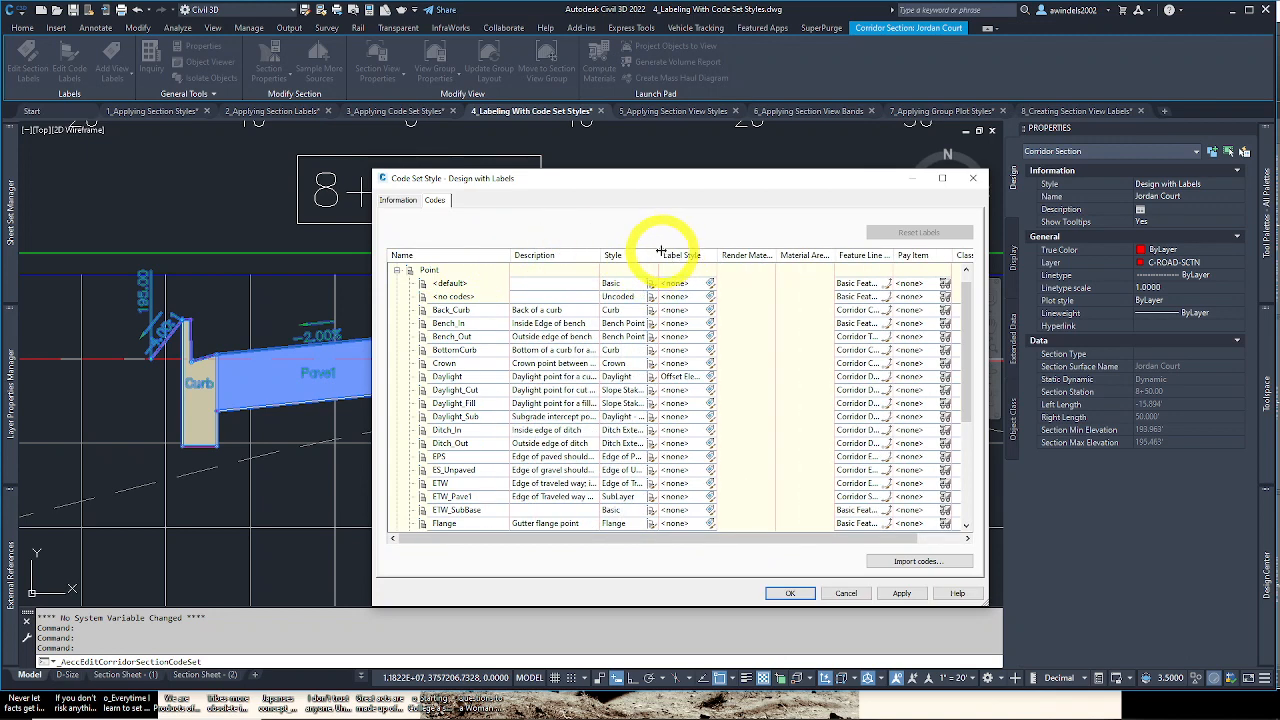
drag(685, 181, 514, 164)
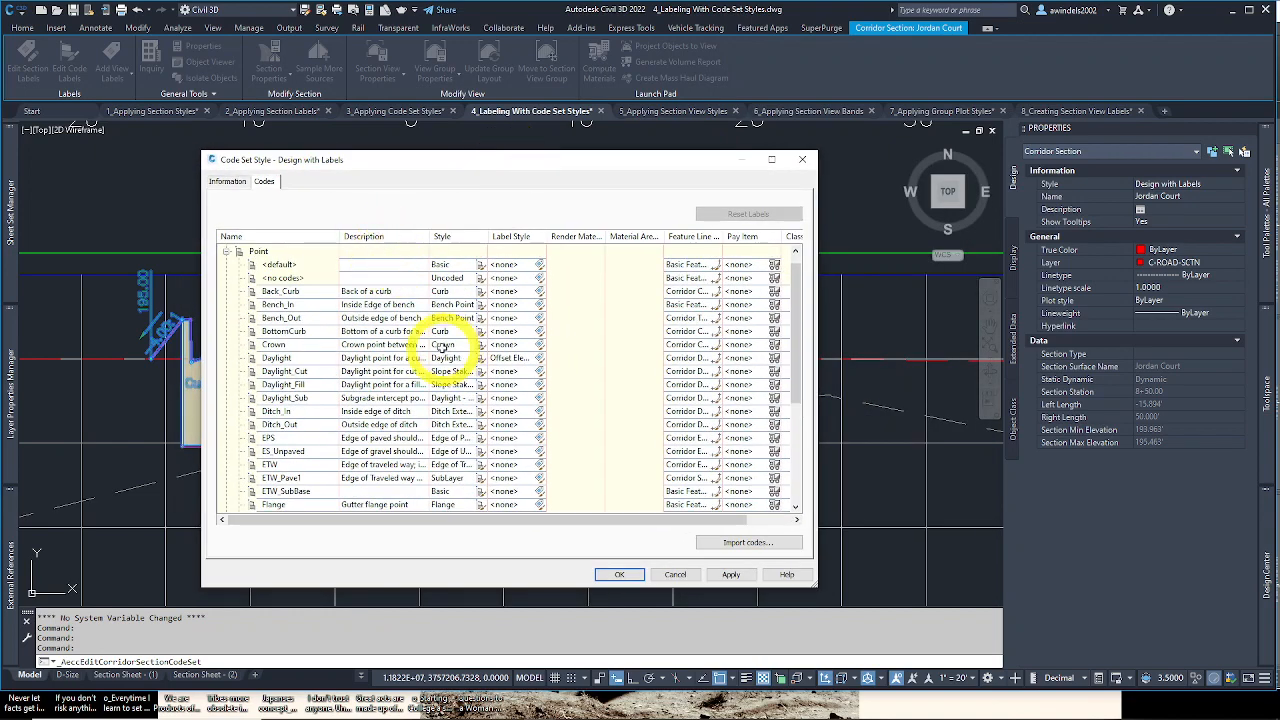
Step: Assign the Crown Elev label style to the Crown point code
click(313, 344)
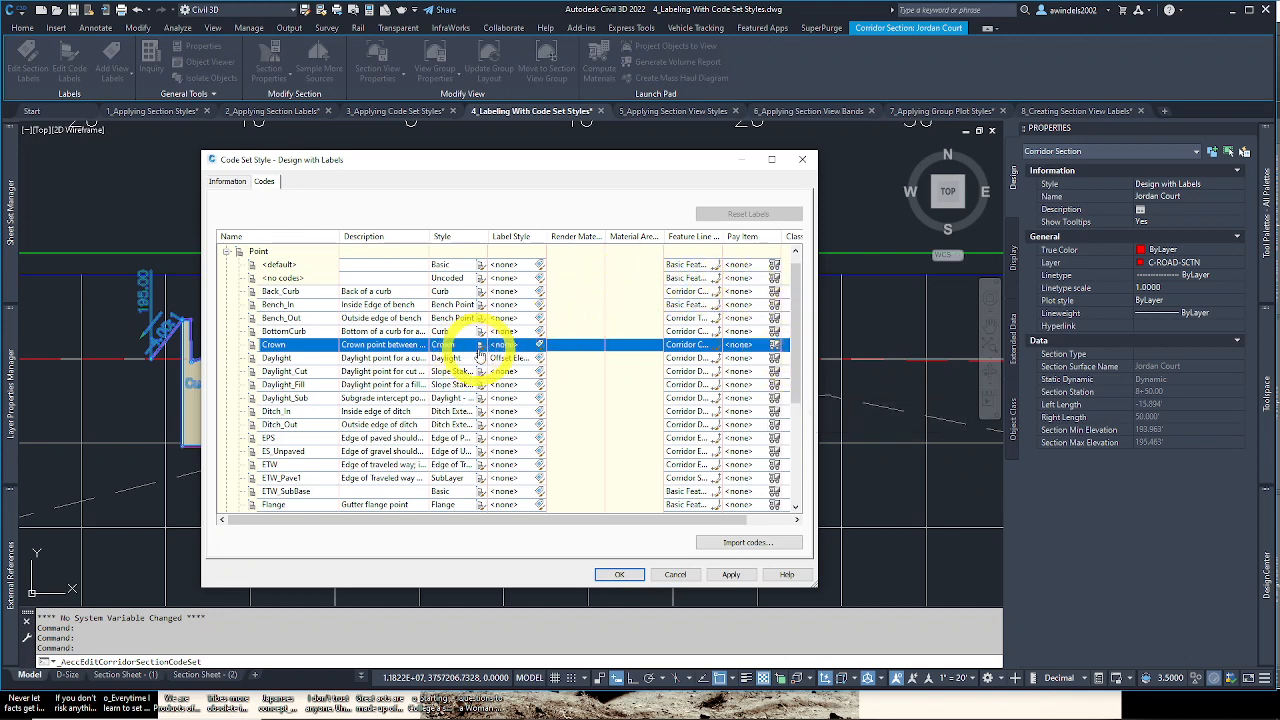
click(540, 345)
click(610, 356)
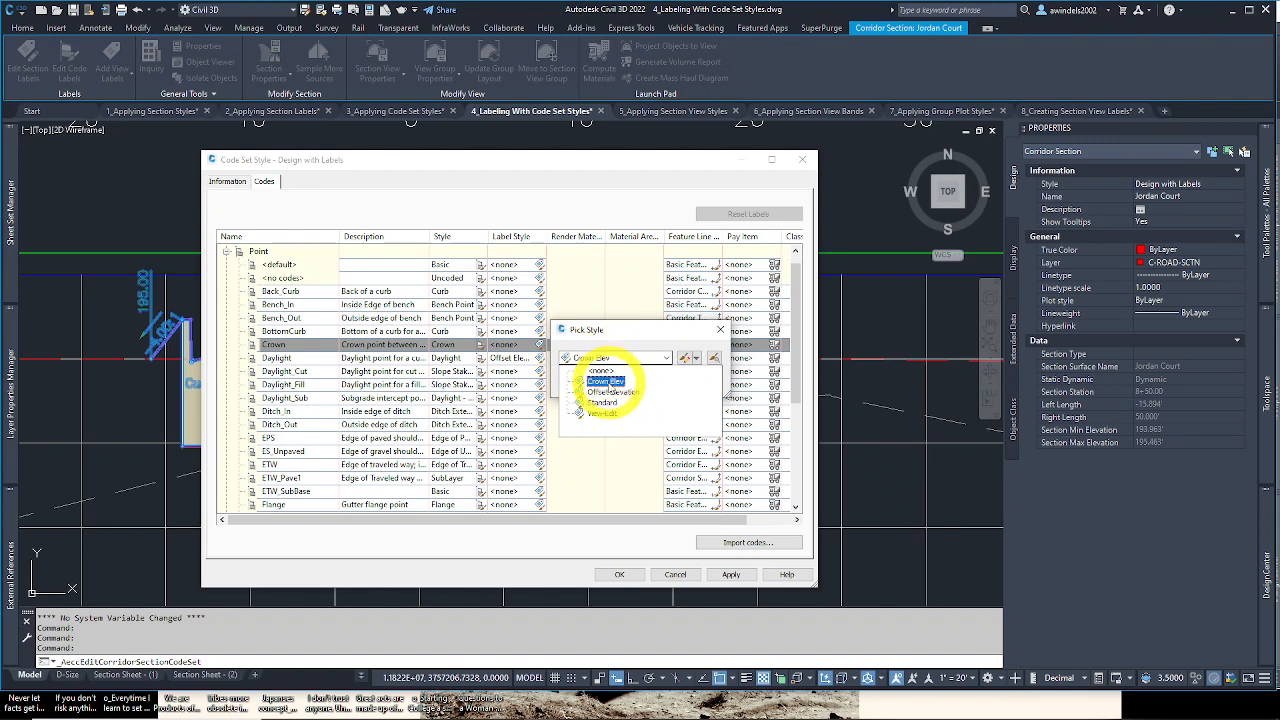
click(607, 382)
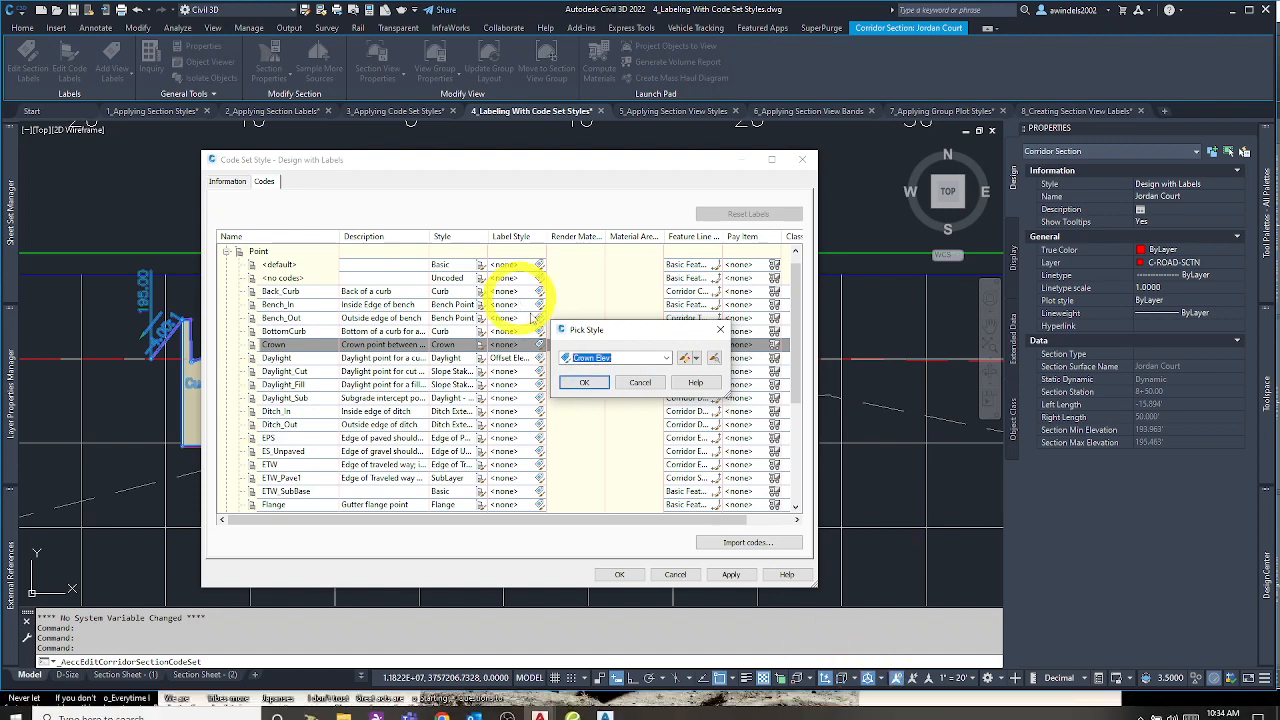
click(586, 384)
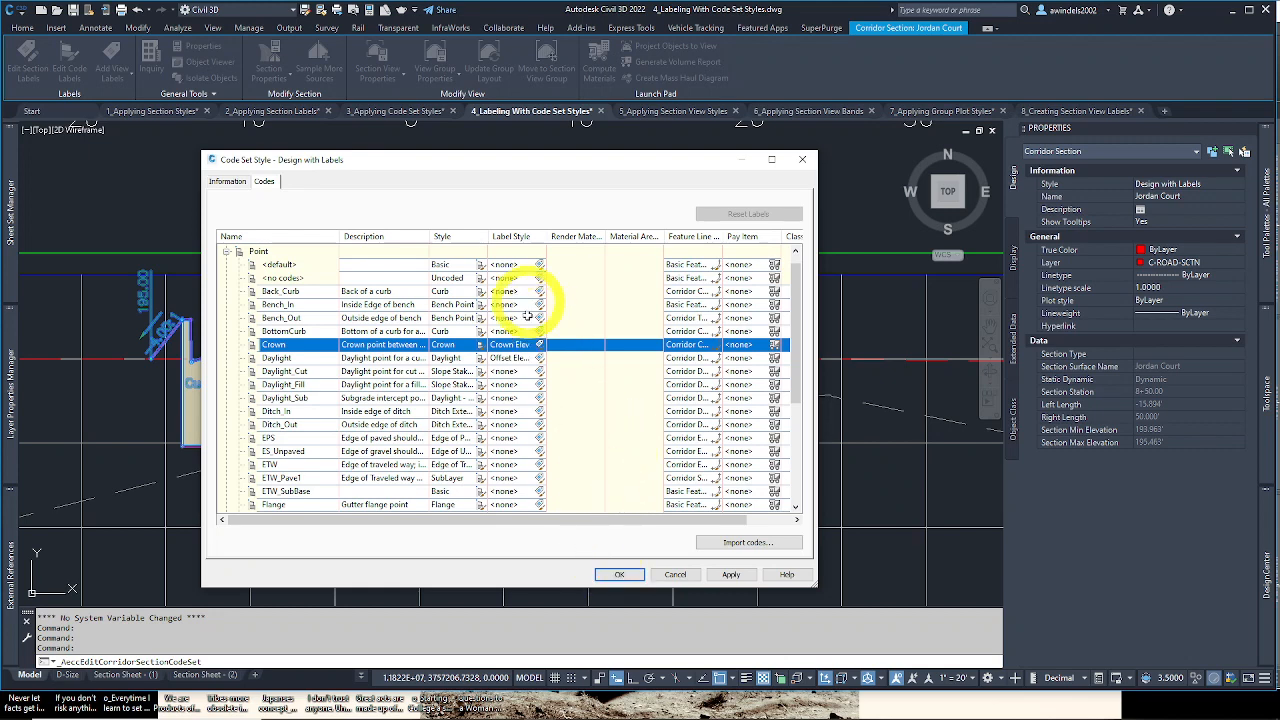
Step: Recheck the Point codes in the Design with Labels code set style and accept the changes
click(226, 251)
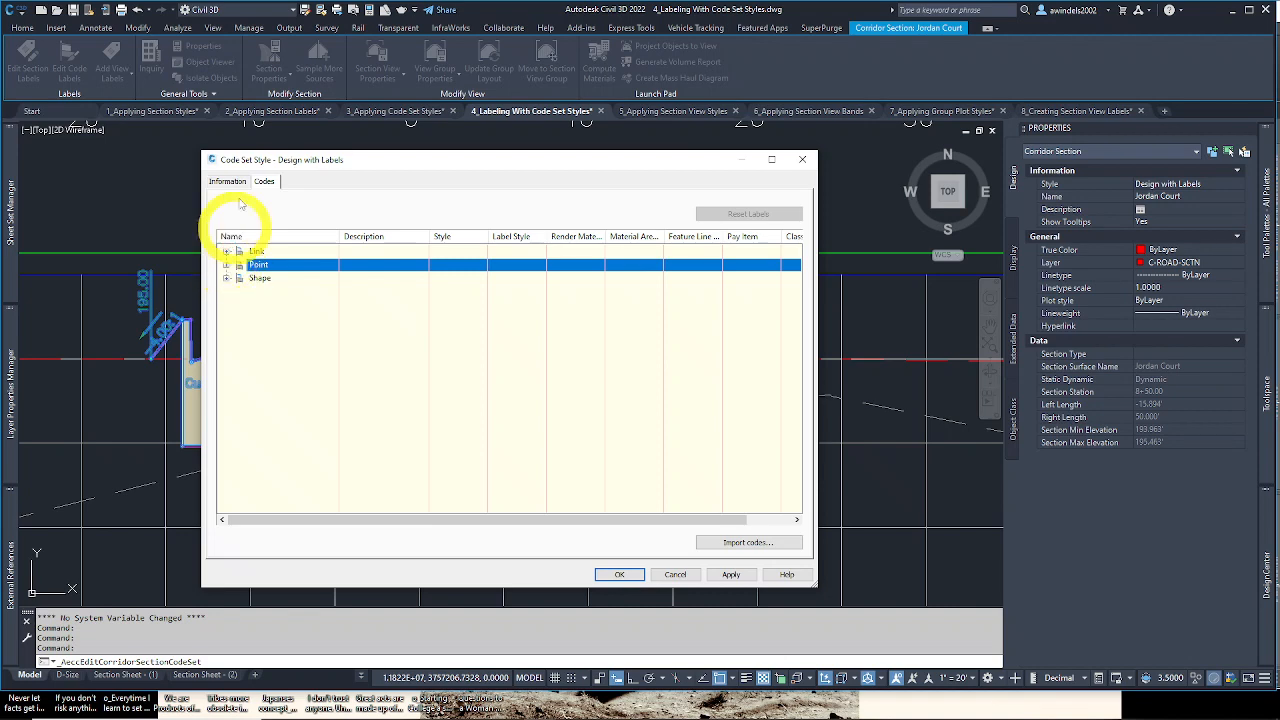
click(227, 181)
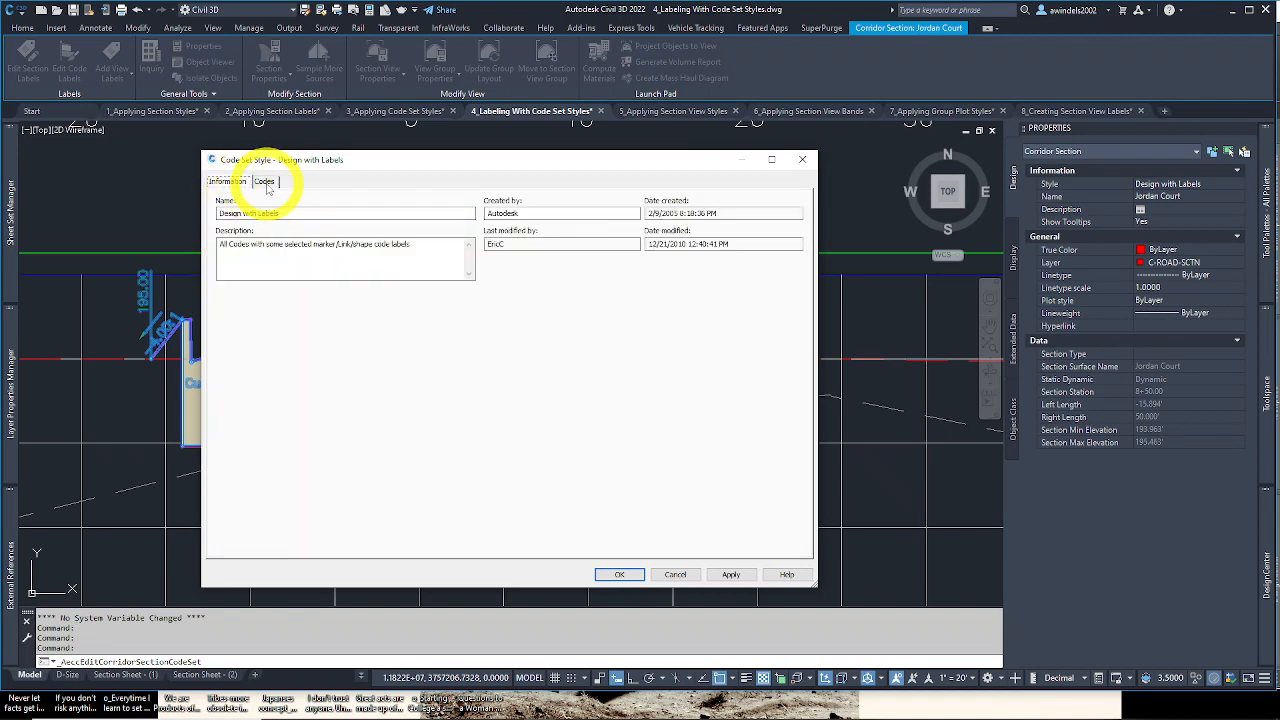
click(265, 182)
click(224, 263)
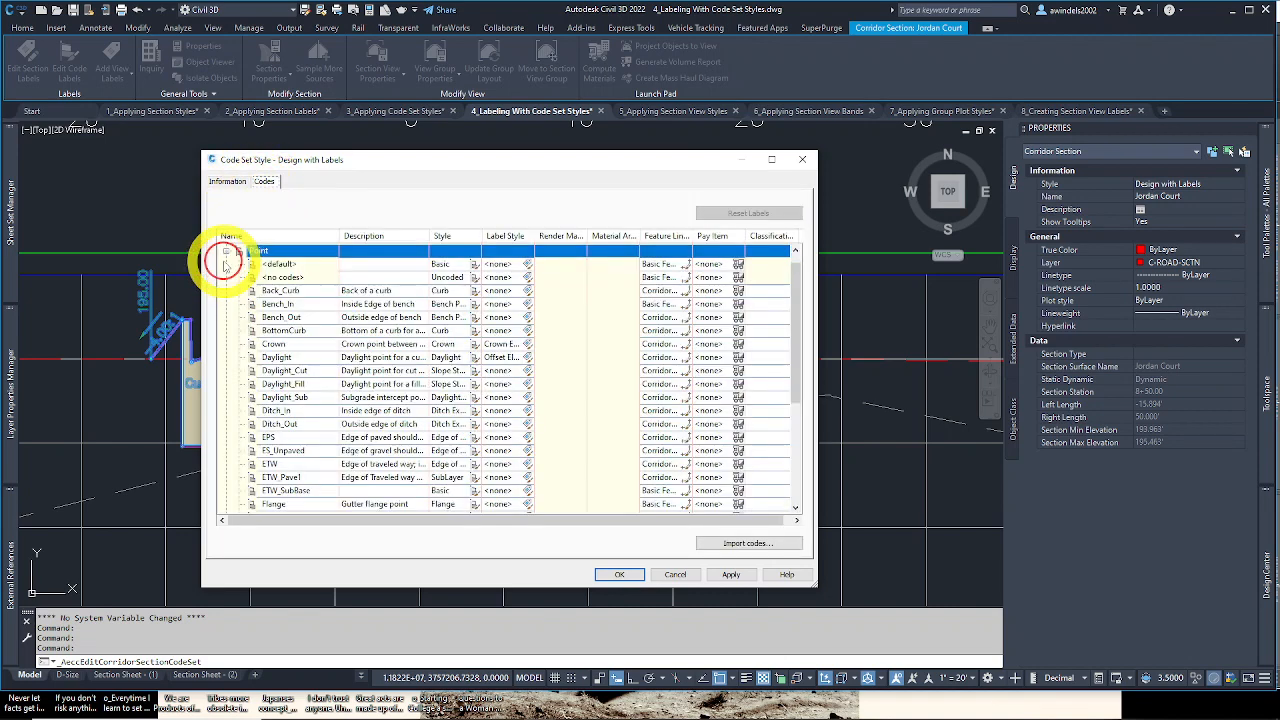
click(617, 573)
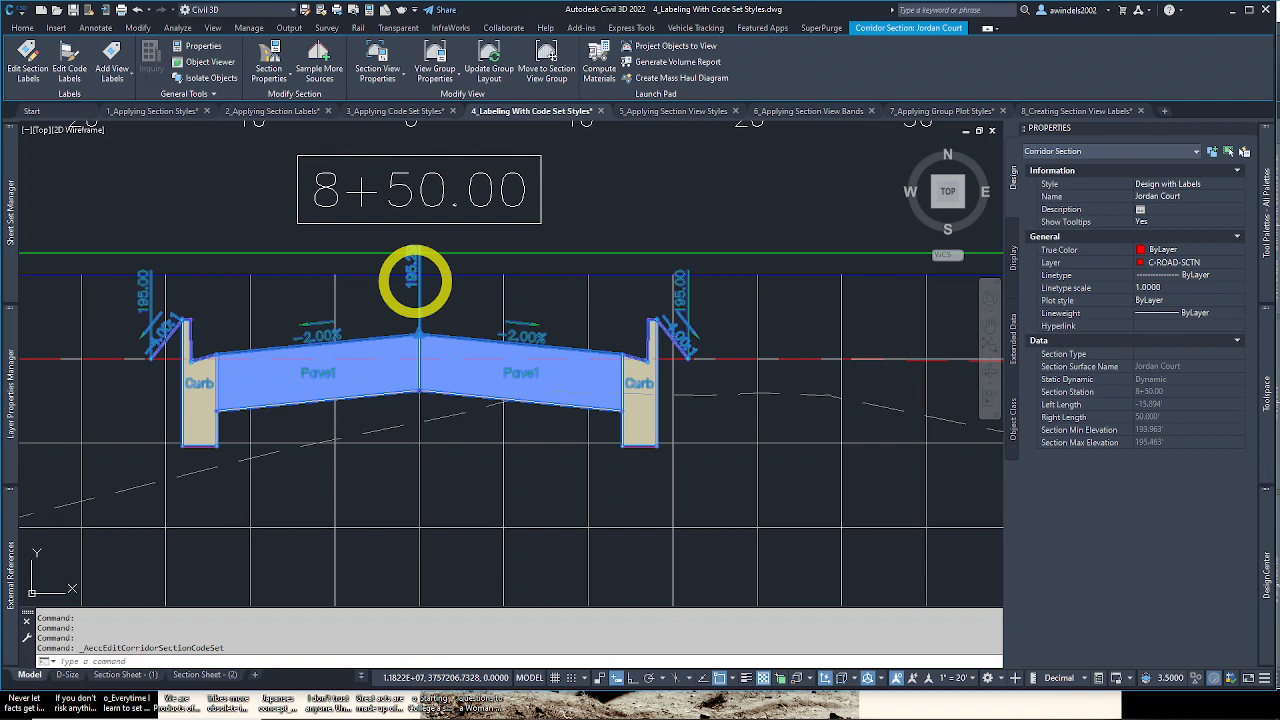
Step: Examine the crown elevation label on the 8+50.00 section and compare it with the 9+00.00 section above
middle_drag(415, 281, 435, 287)
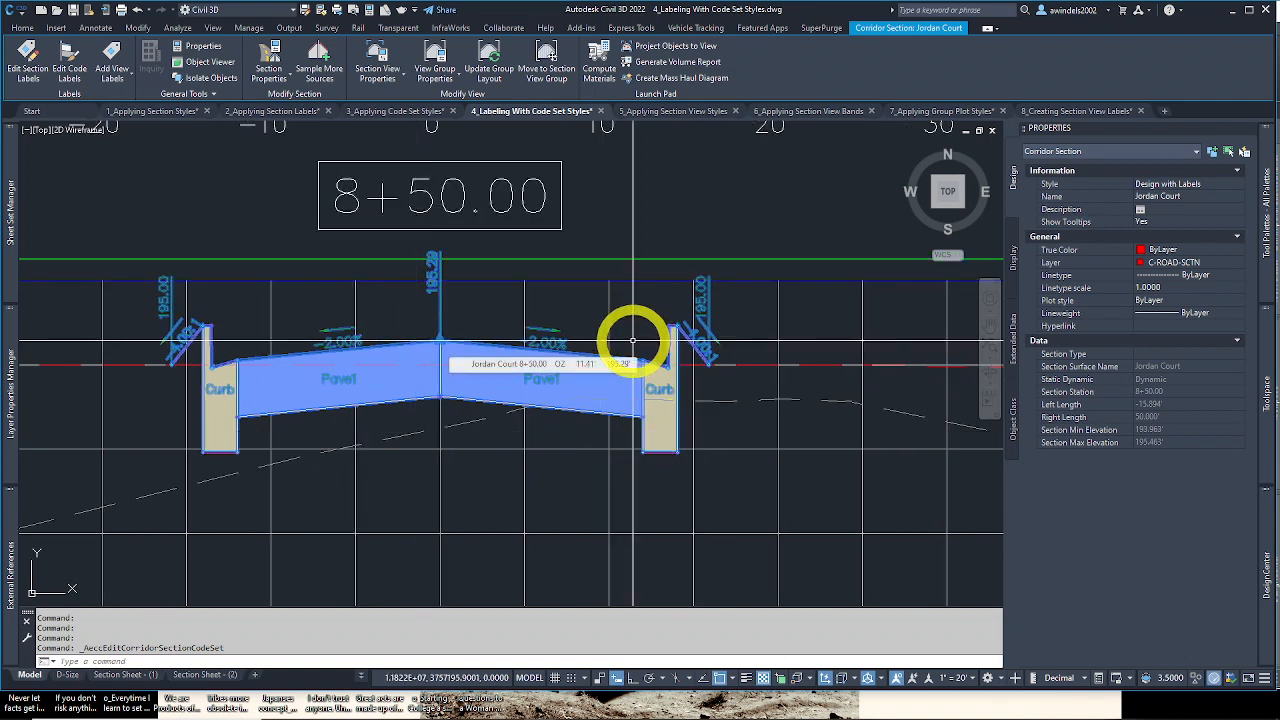
middle_drag(614, 321, 634, 331)
key(Escape)
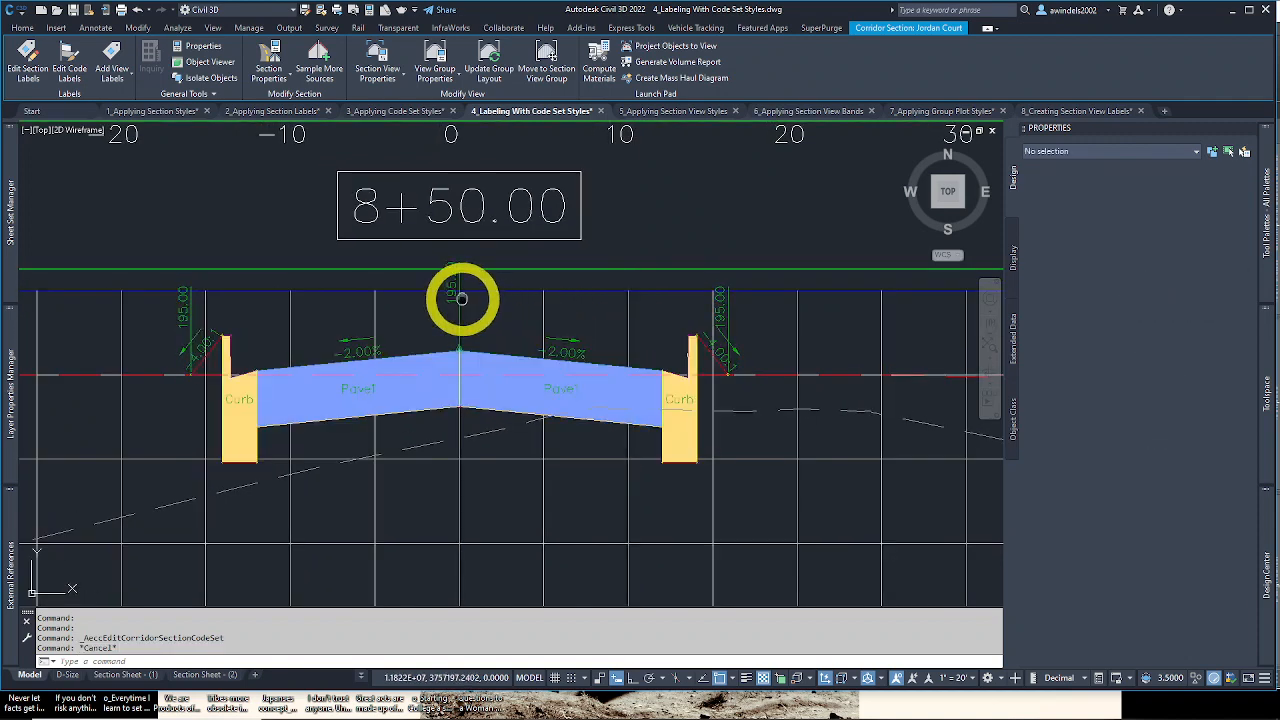
click(457, 296)
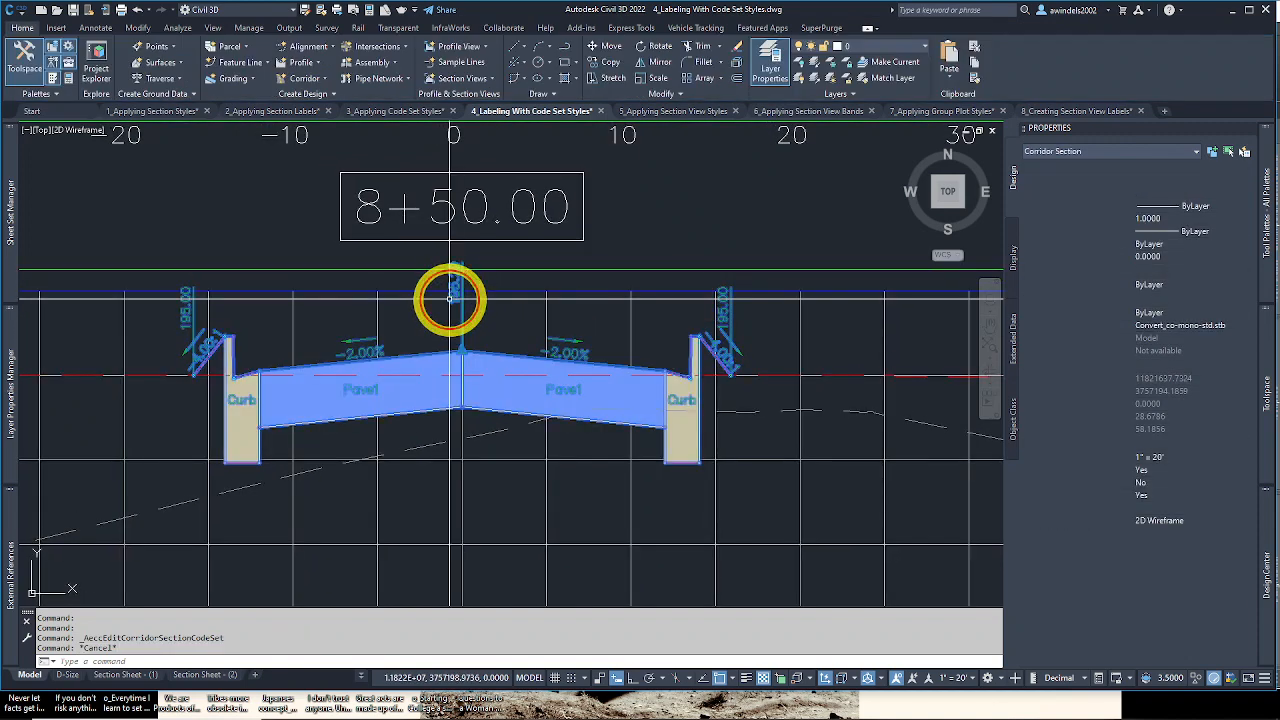
scroll(409, 451, down, 5)
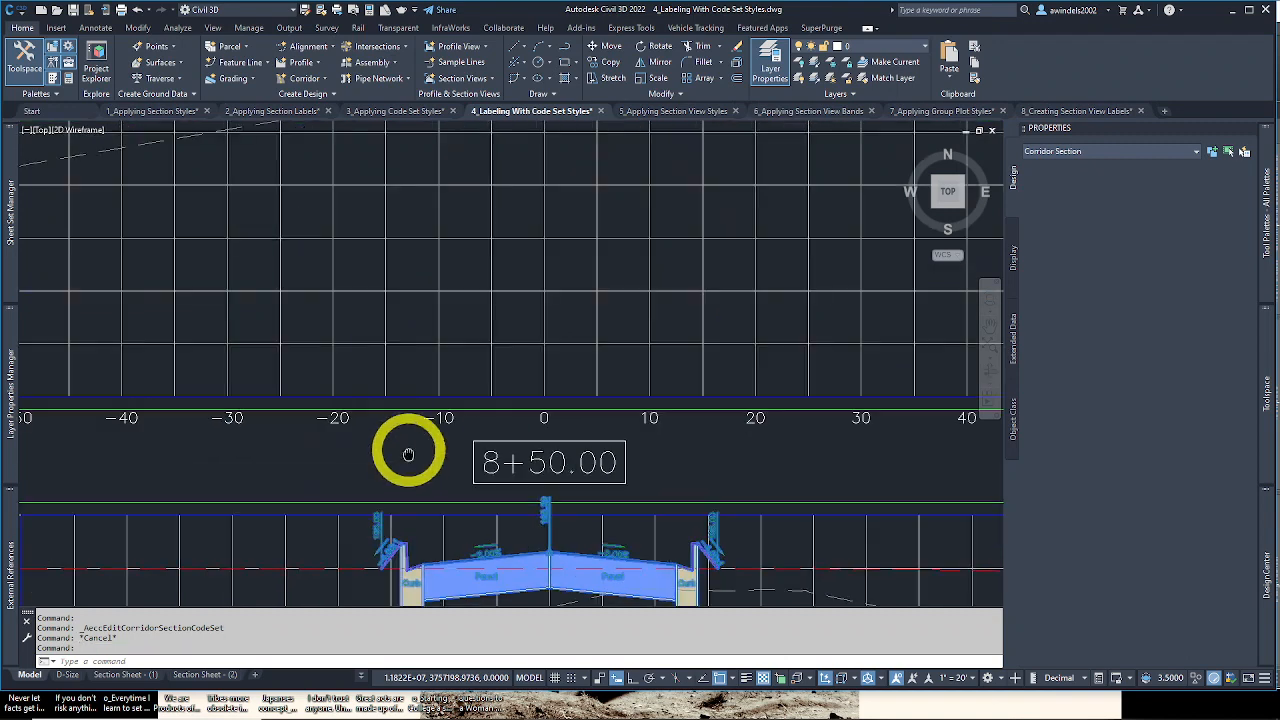
scroll(428, 285, up, 5)
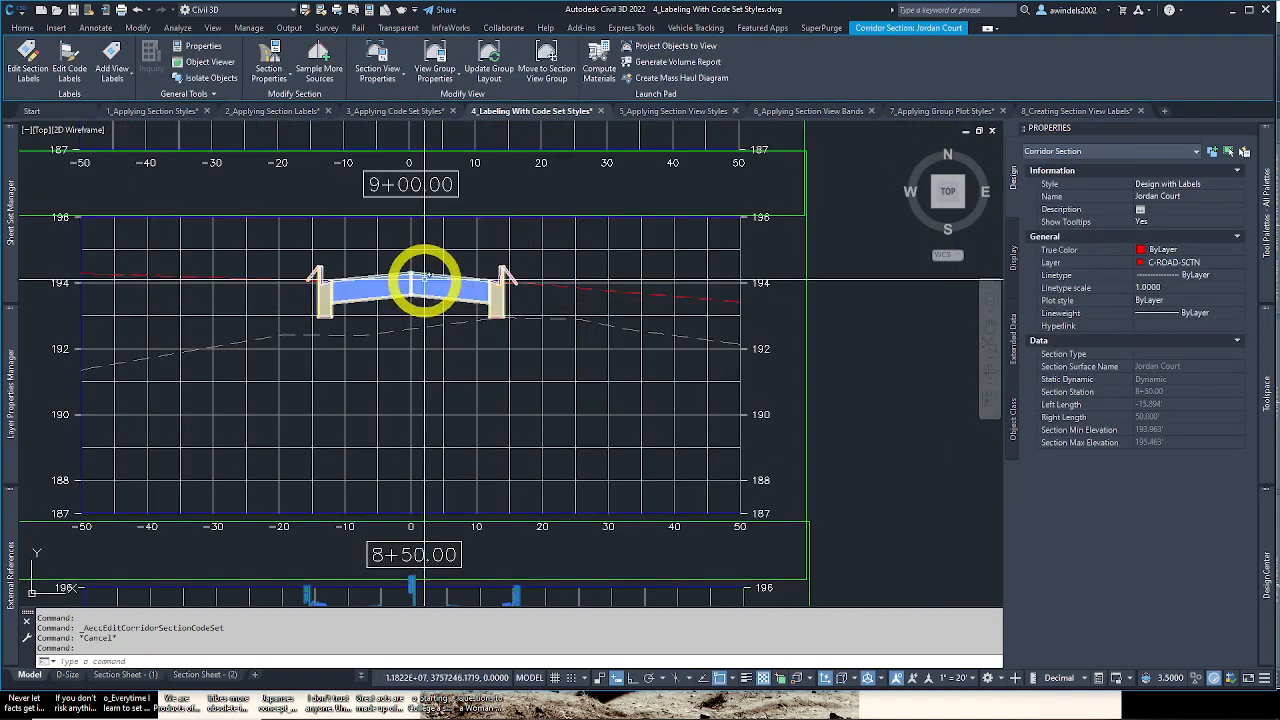
middle_drag(397, 477, 417, 312)
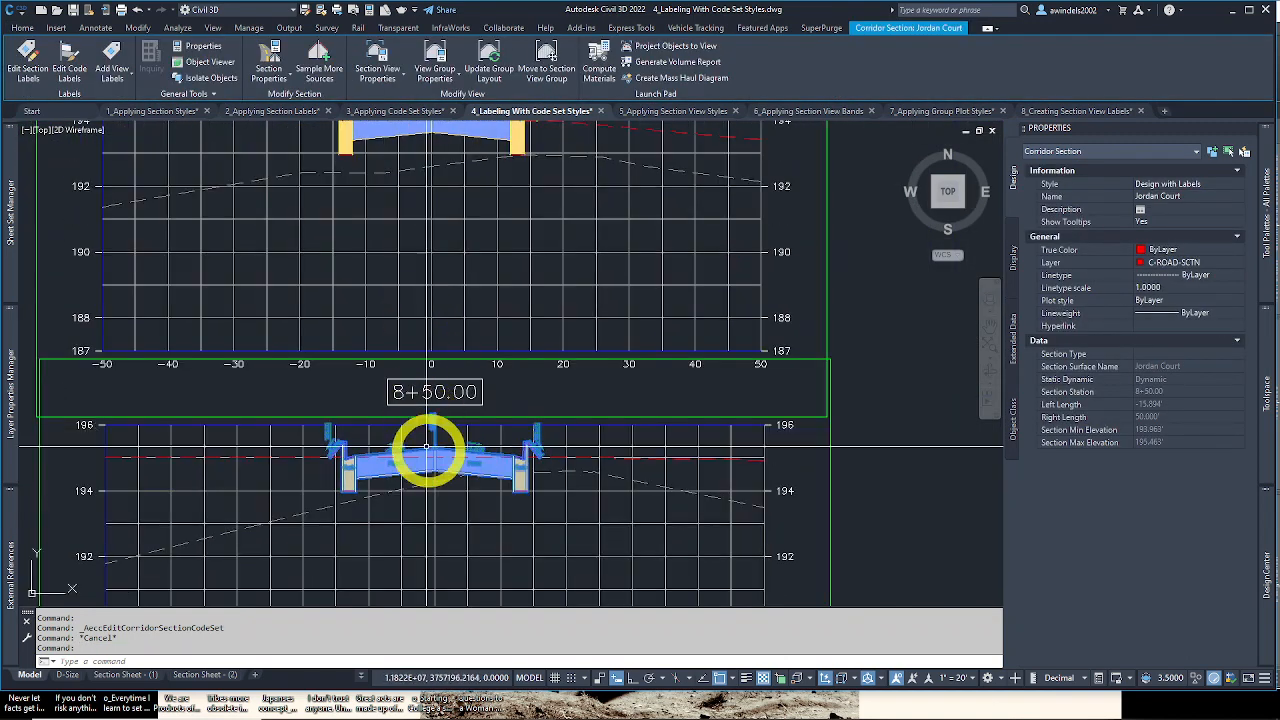
scroll(429, 447, up, 2)
scroll(432, 449, up, 2)
key(Escape)
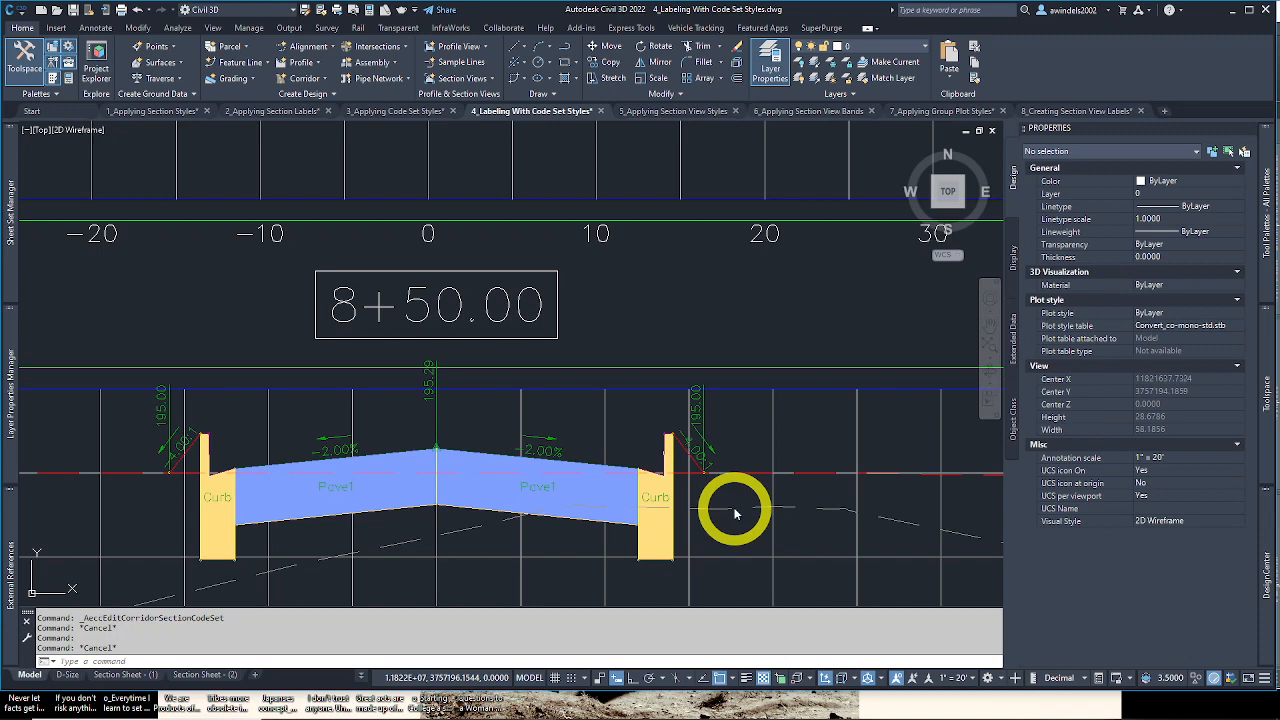
Step: Examine the grid and the offset and elevation axis annotations of the 8+50.00 section view
middle_drag(737, 522, 745, 466)
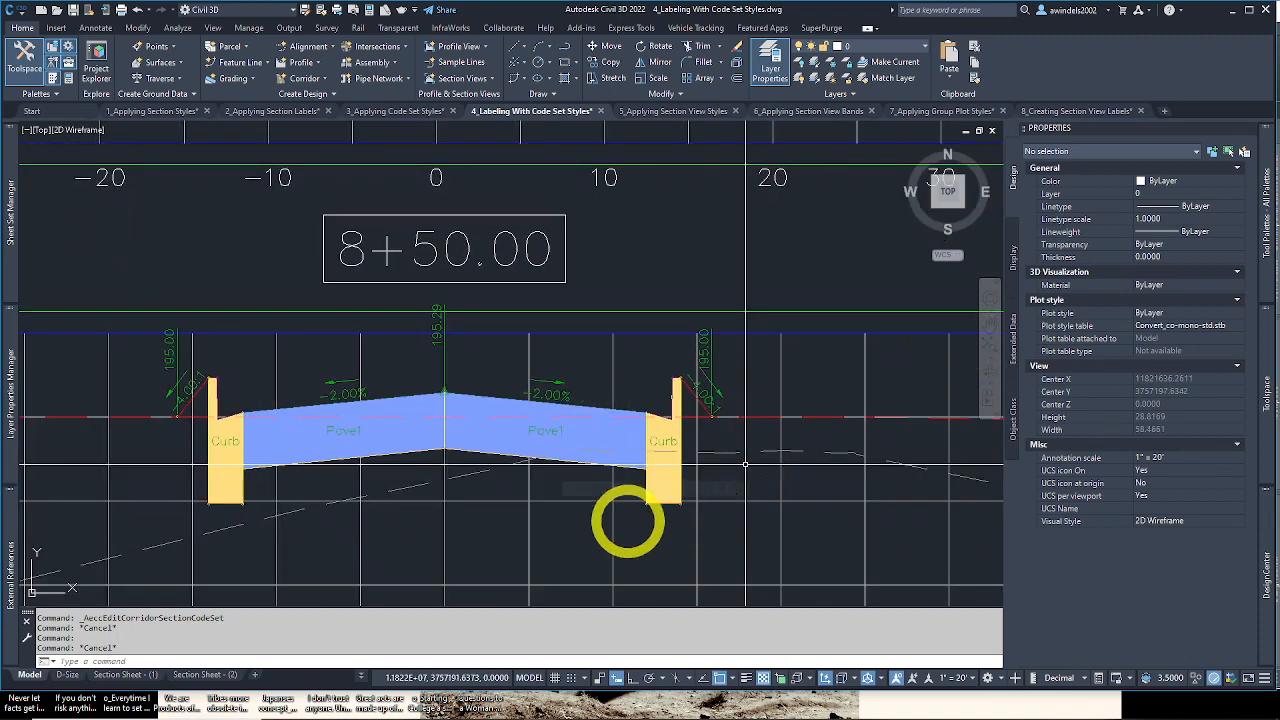
scroll(612, 520, down, 2)
middle_drag(560, 530, 757, 143)
middle_drag(204, 348, 201, 416)
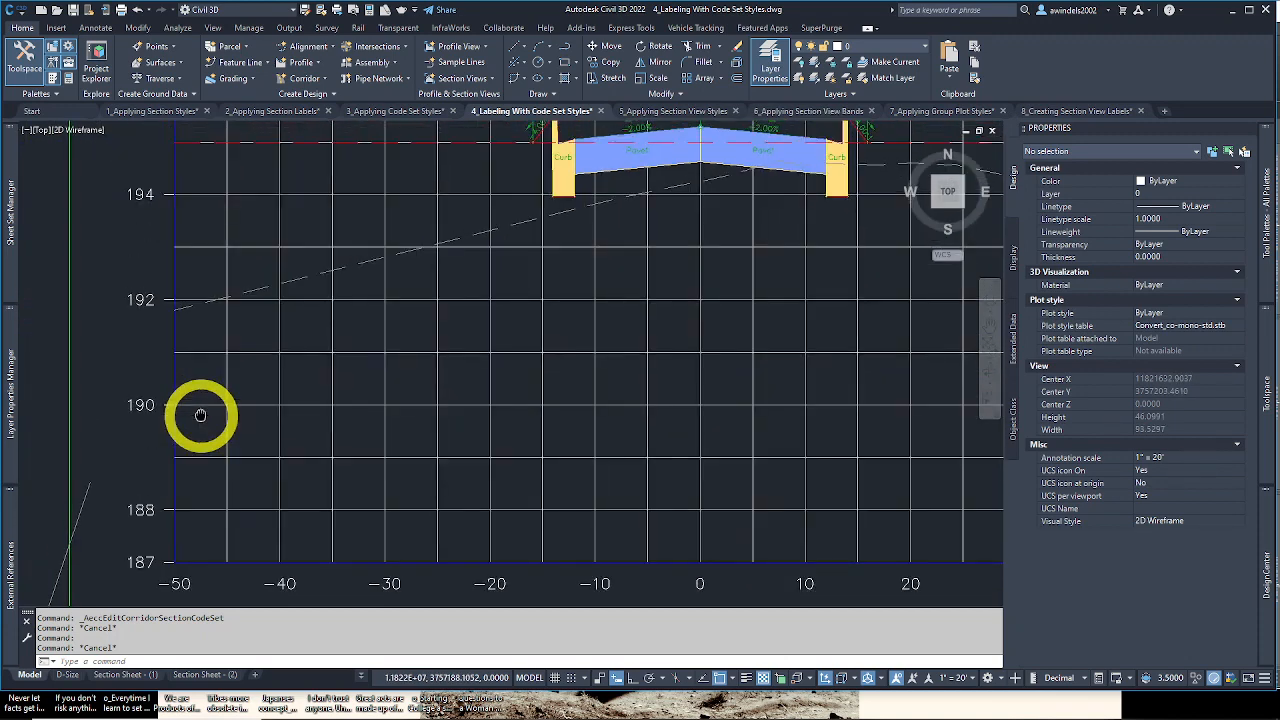
key(Escape)
middle_drag(254, 372, 258, 396)
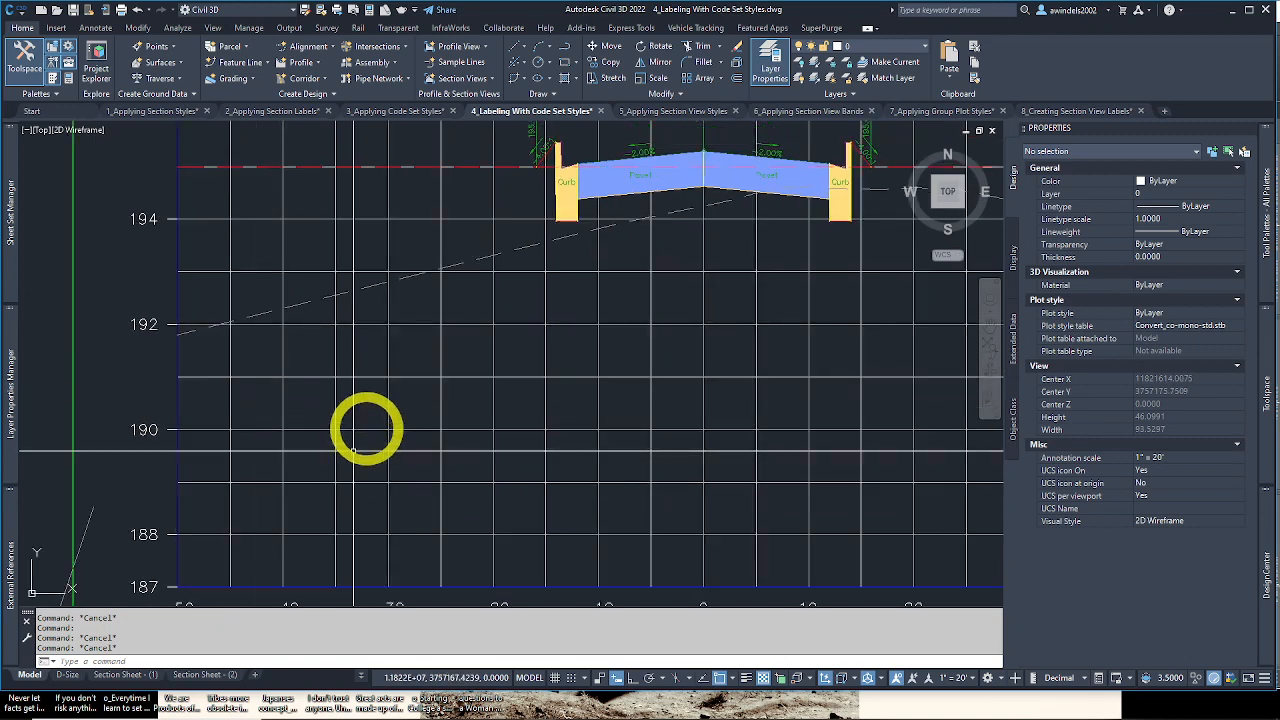
middle_drag(352, 450, 305, 390)
middle_drag(312, 570, 286, 551)
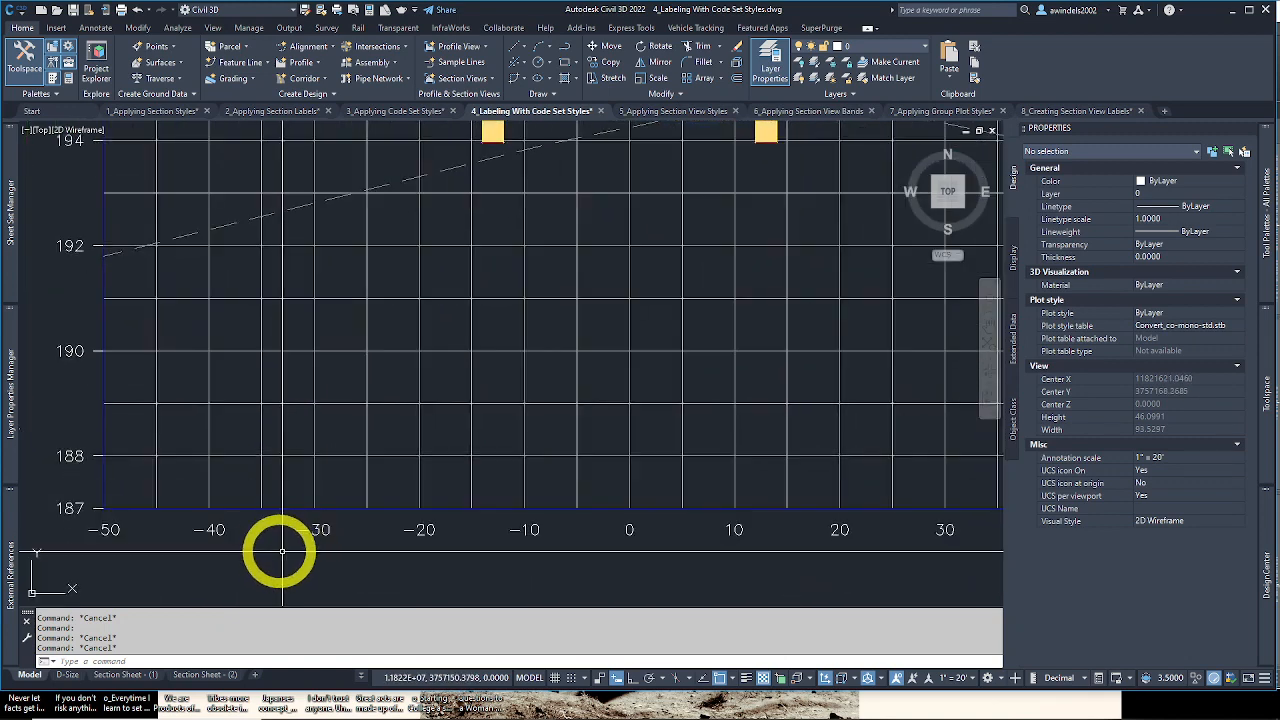
click(92, 530)
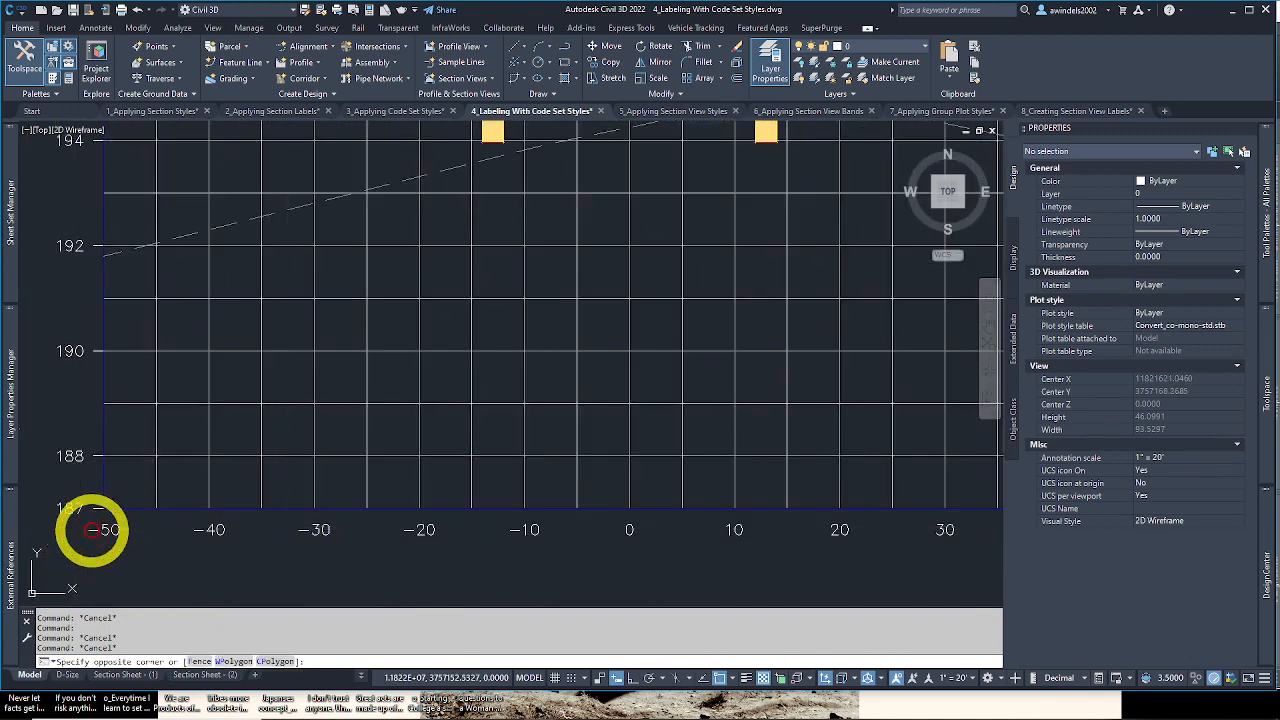
scroll(92, 530, down, 2)
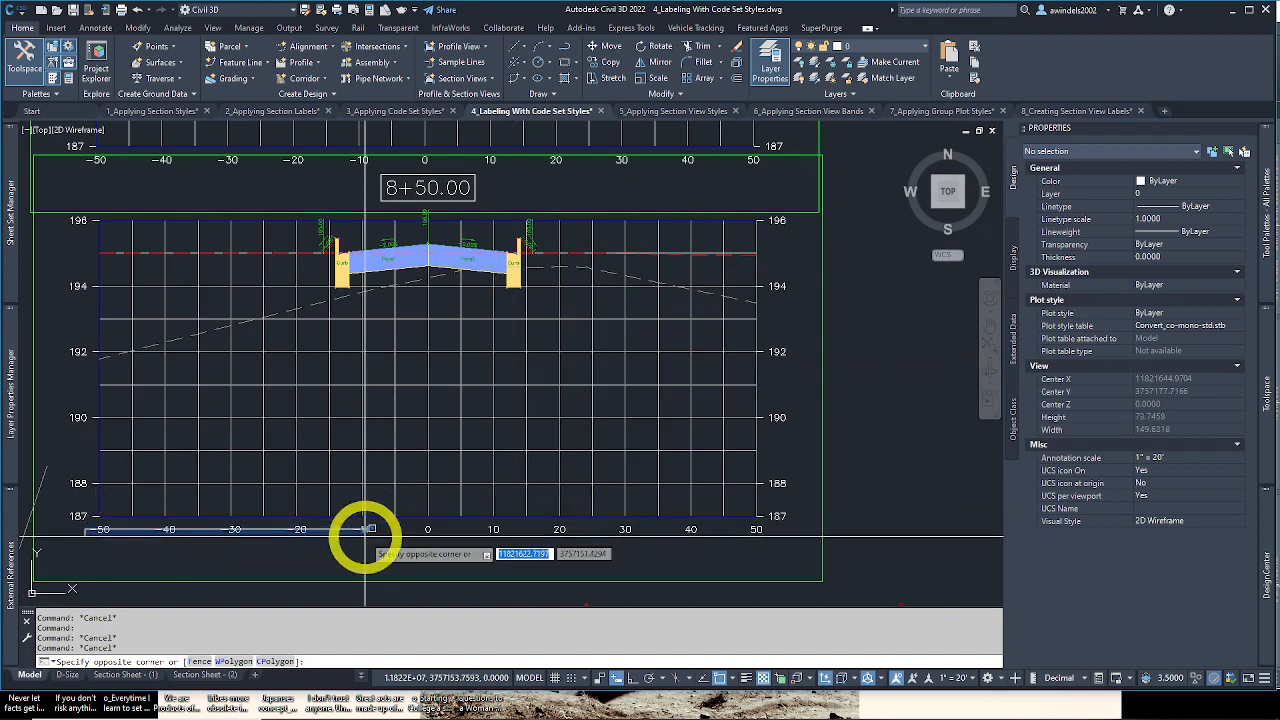
key(Escape)
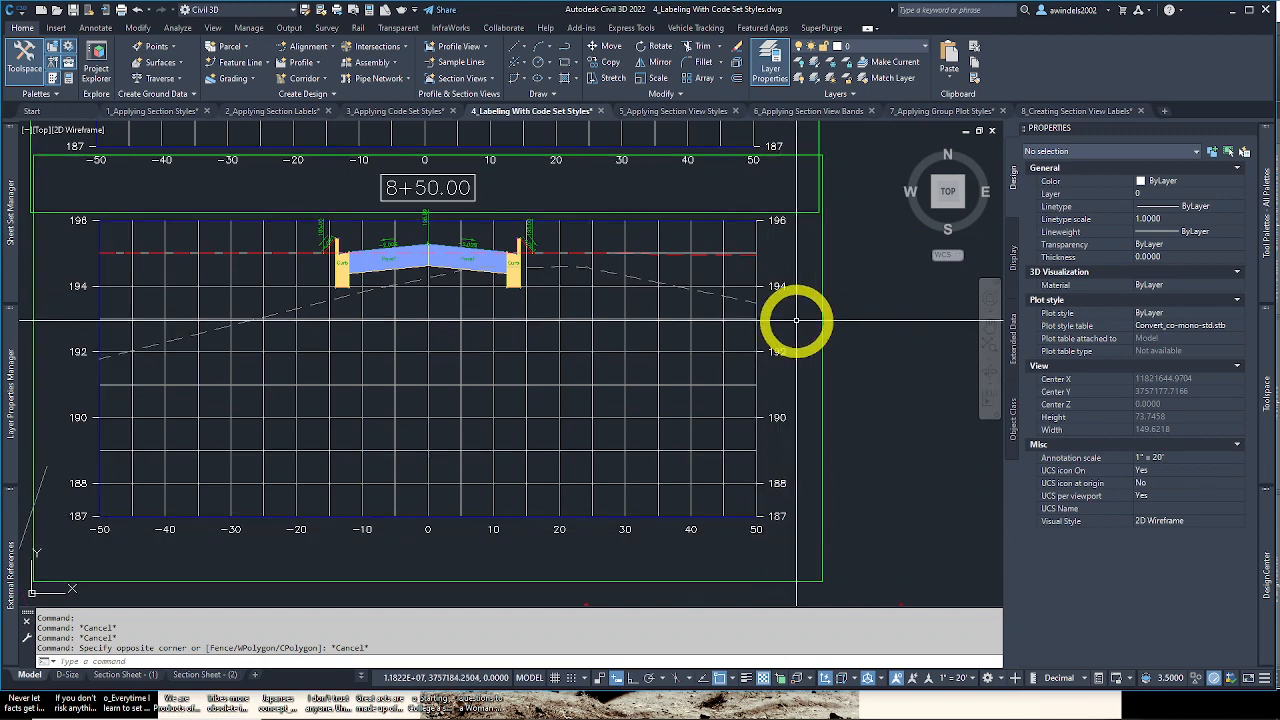
Step: Switch to the 5_Applying Section View Styles drawing and bring the 8+50.00 section view into focus
key(Escape)
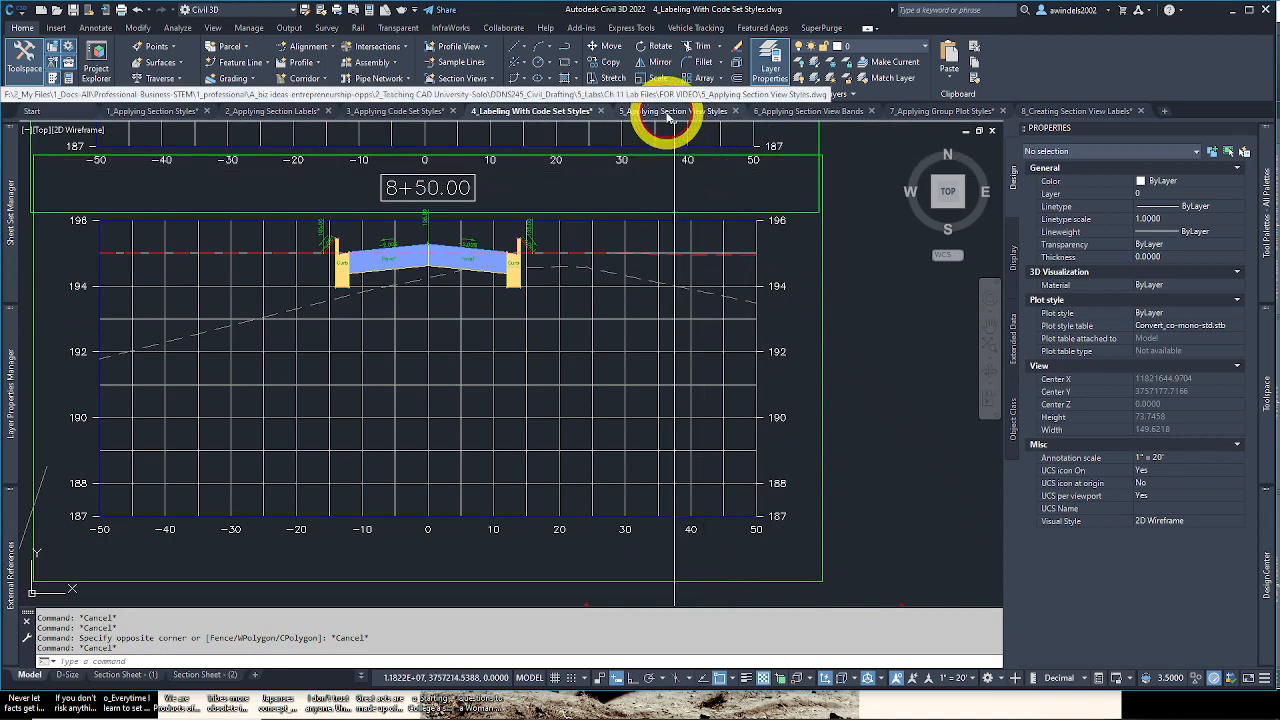
click(668, 112)
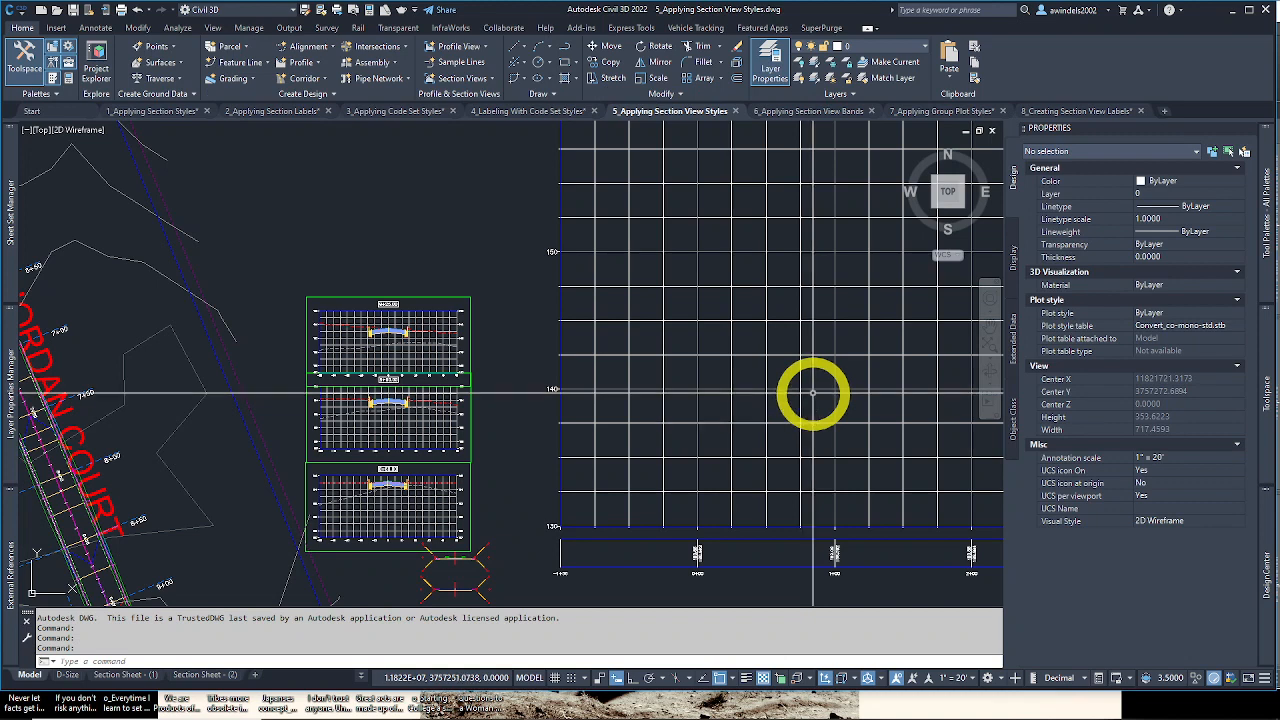
scroll(398, 518, up, 10)
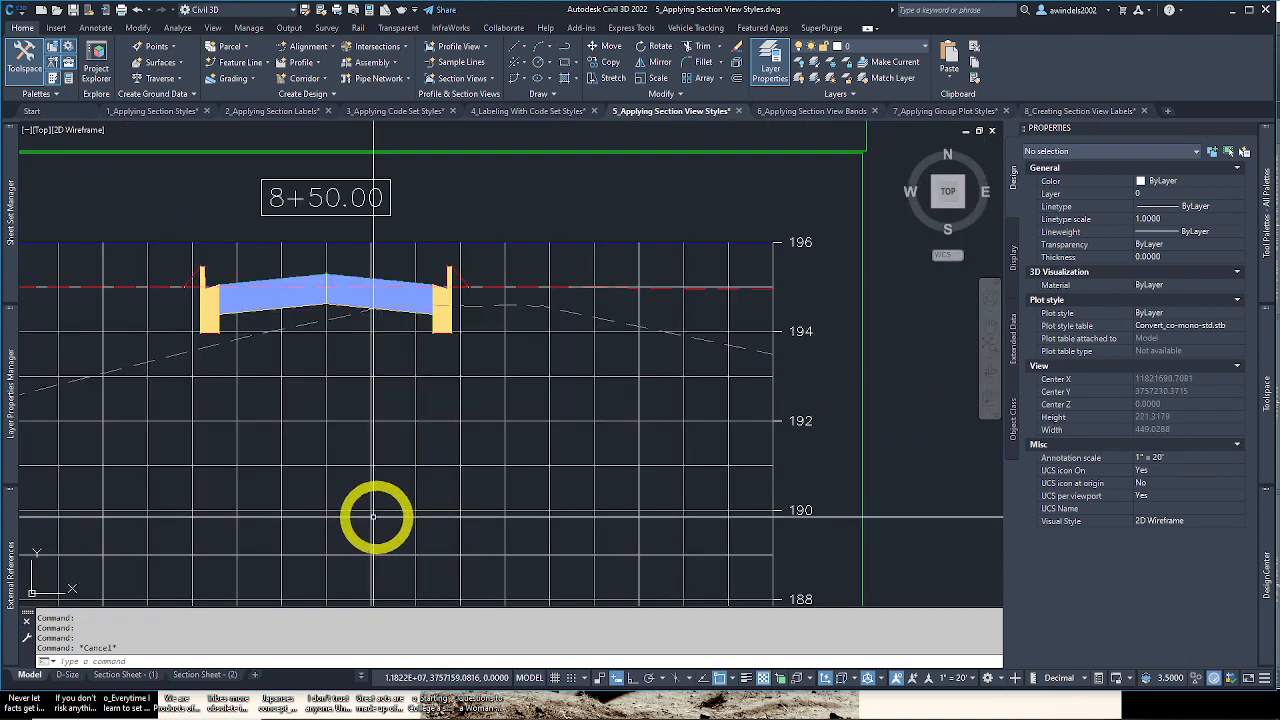
scroll(390, 480, down, 5)
mouse_move(404, 467)
middle_down()
mouse_move(414, 423)
mouse_move(437, 416)
middle_up()
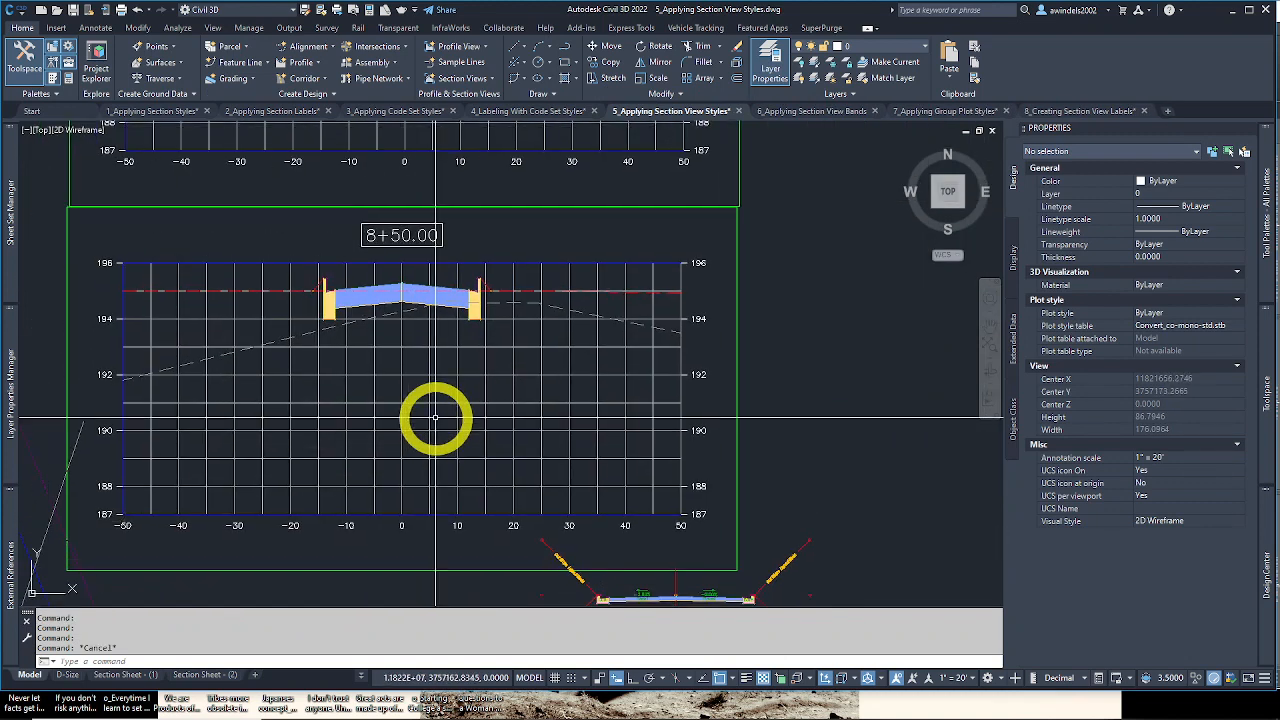
key(Escape)
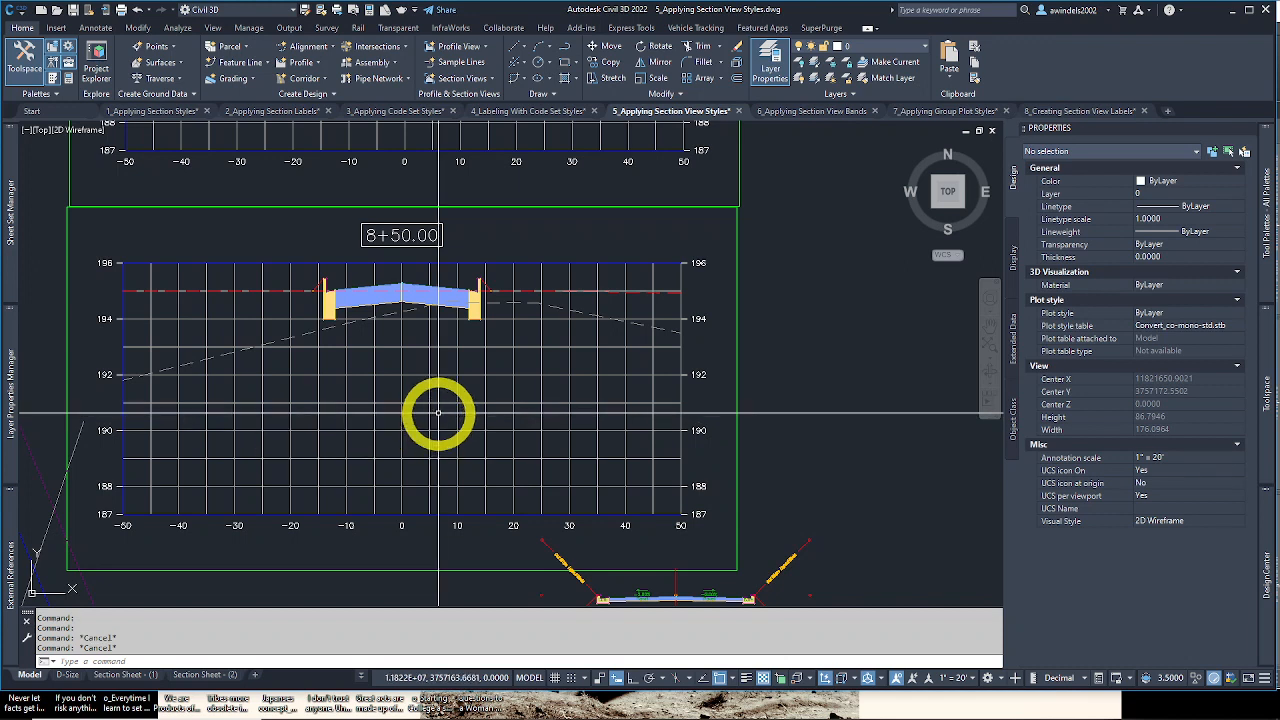
Step: Select the Jordan Court 8+50.00 section view
mouse_move(440, 411)
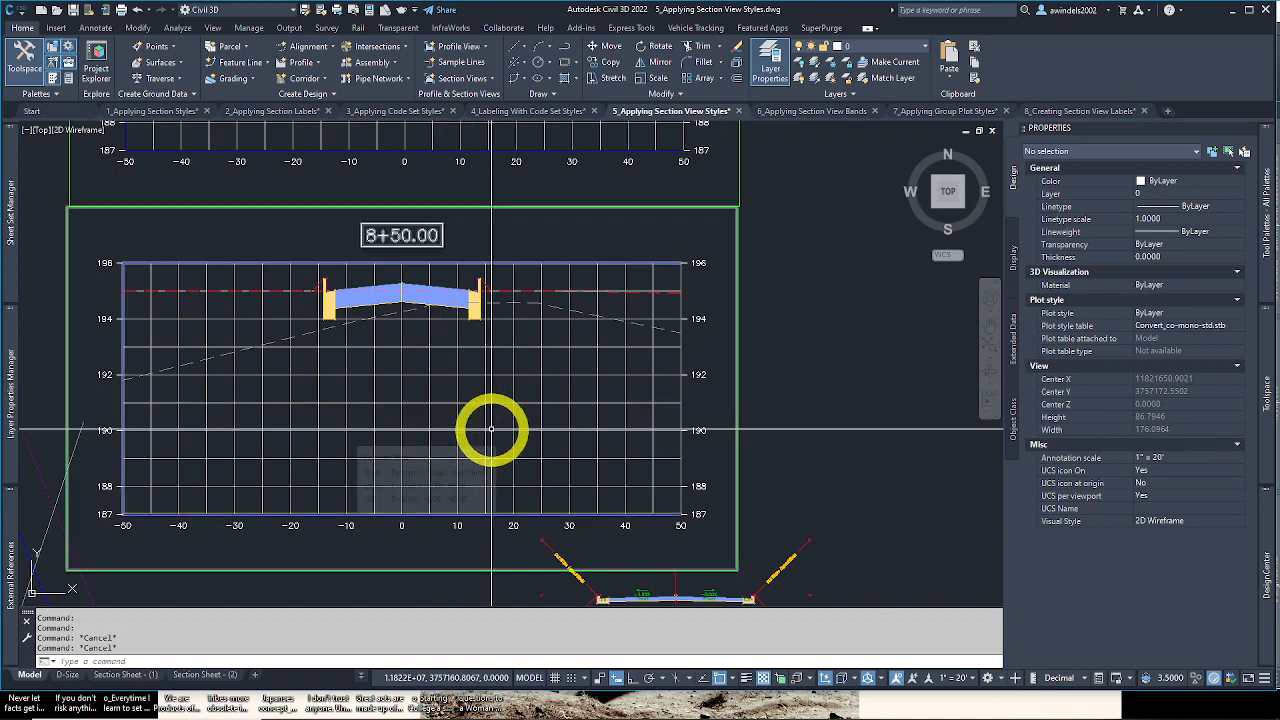
click(437, 380)
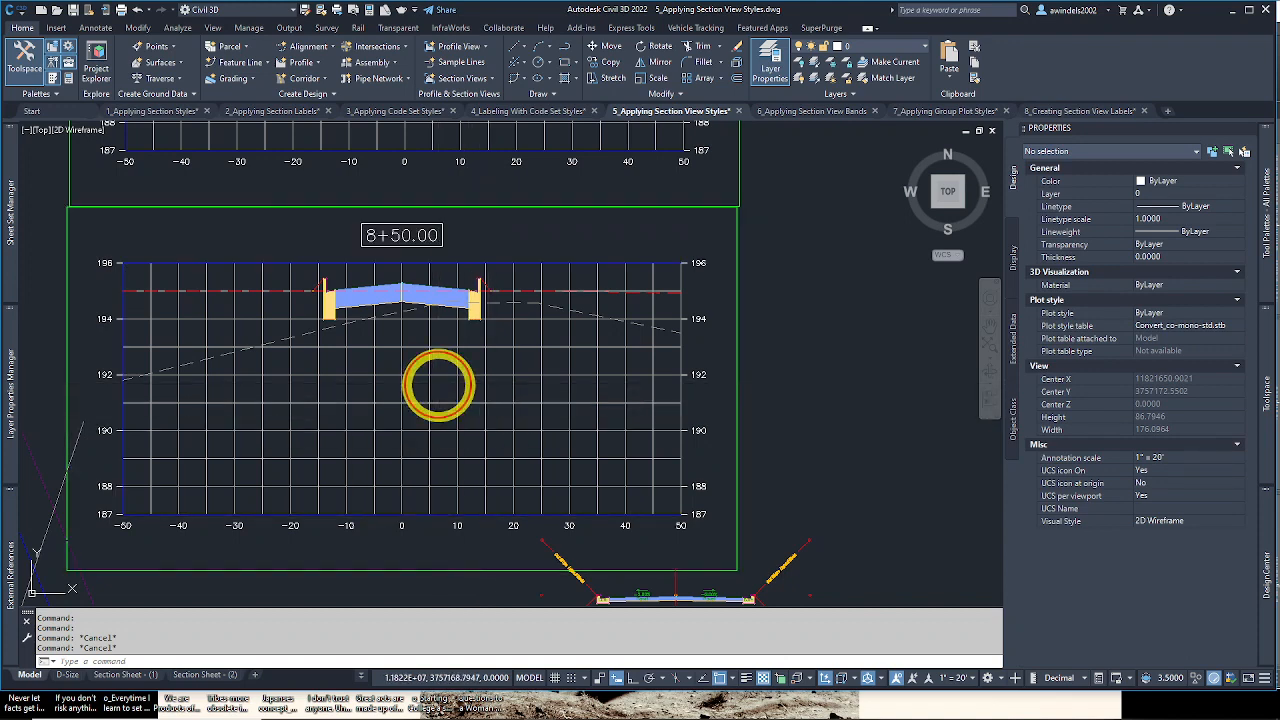
click(405, 368)
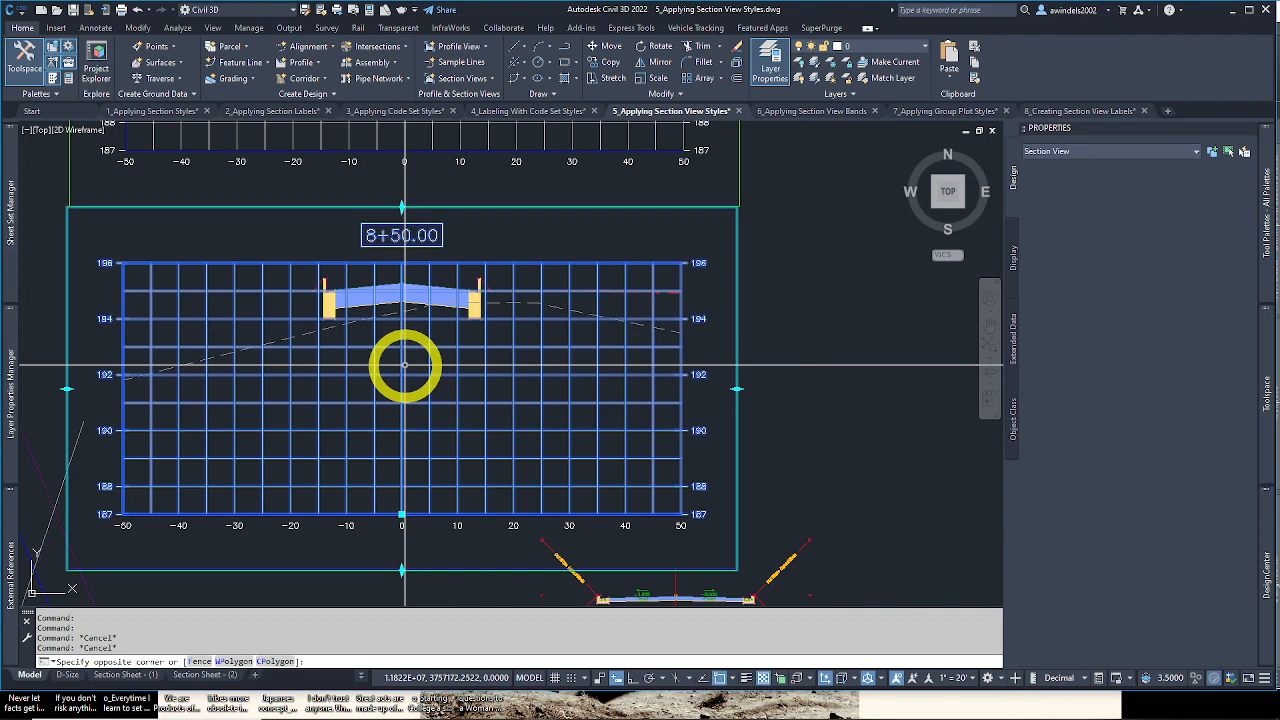
click(404, 365)
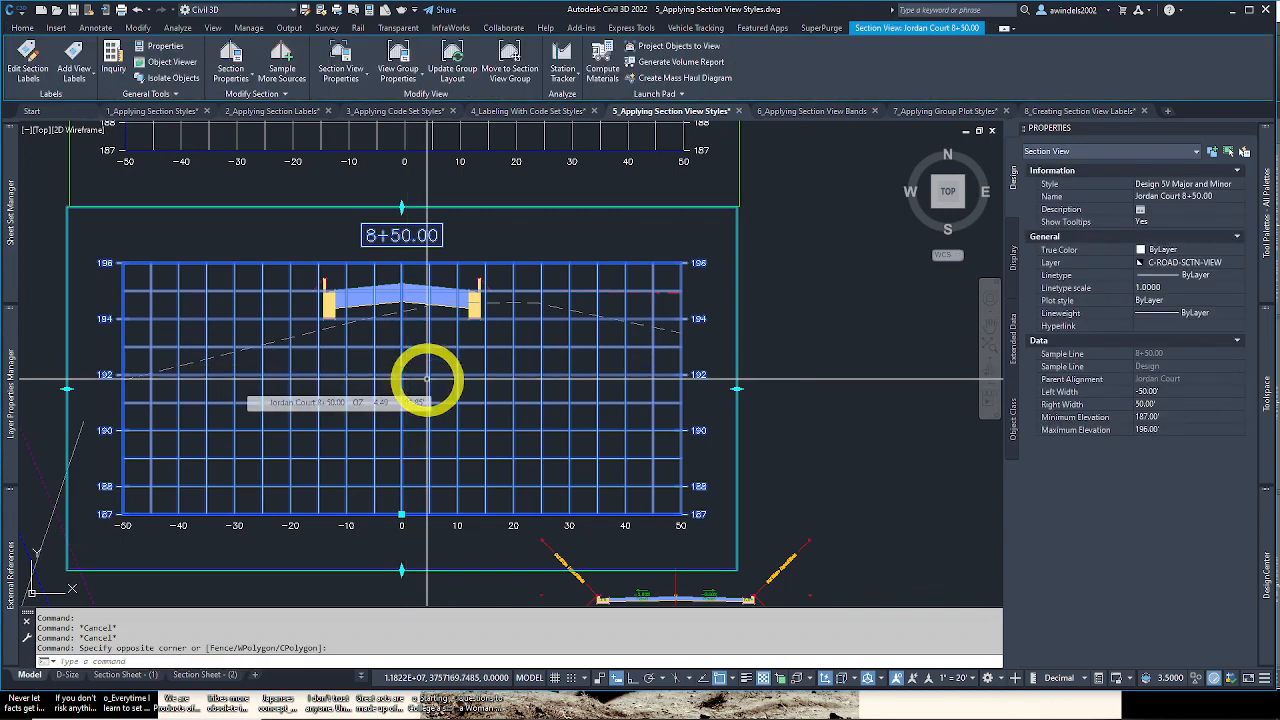
click(229, 52)
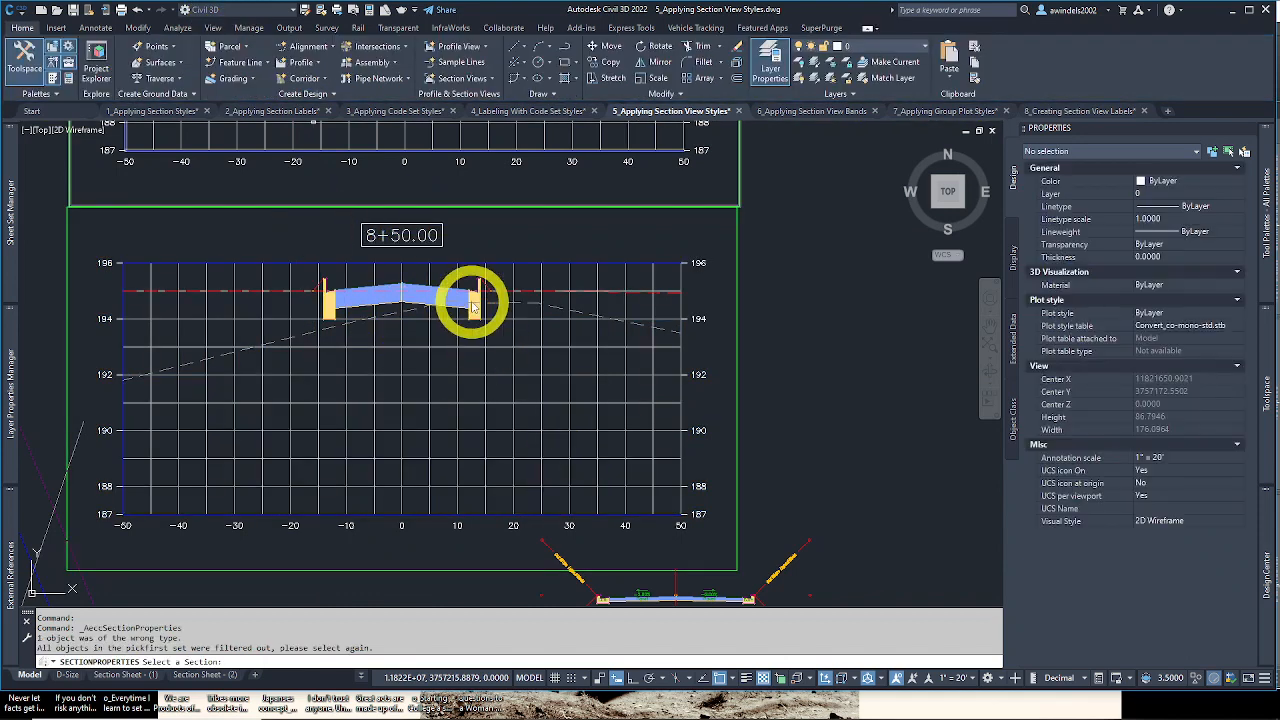
click(400, 375)
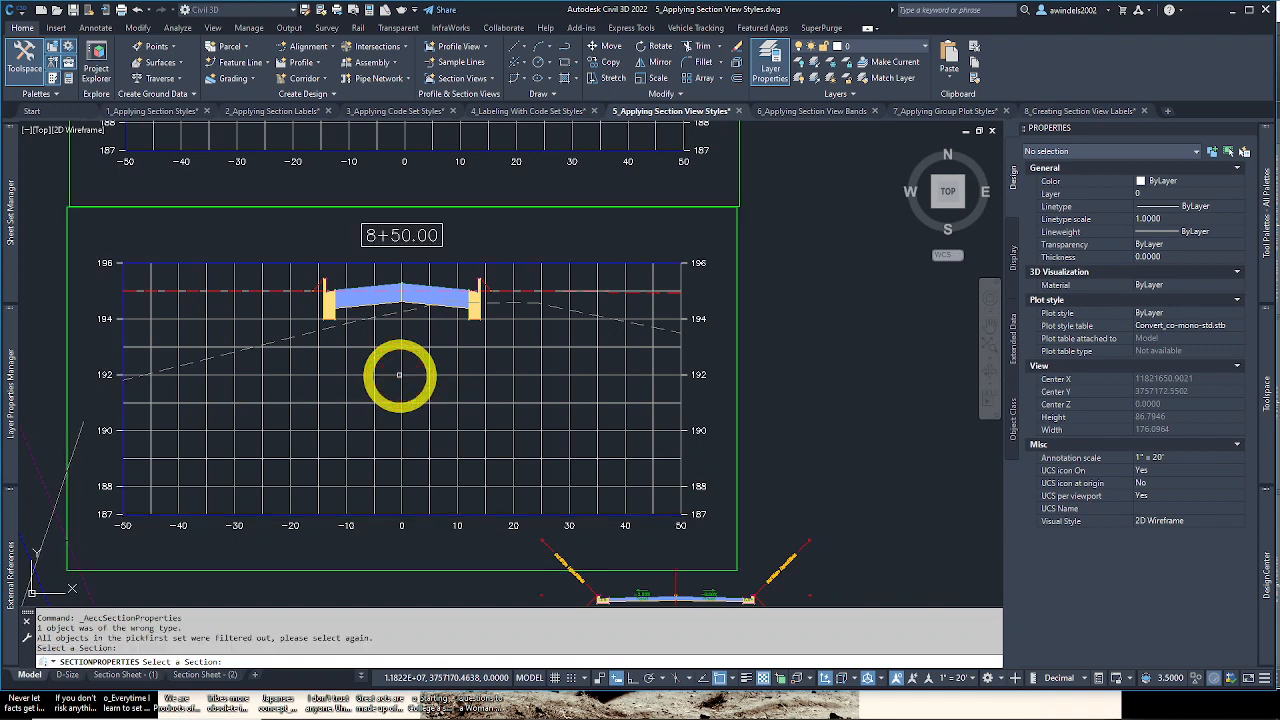
click(405, 373)
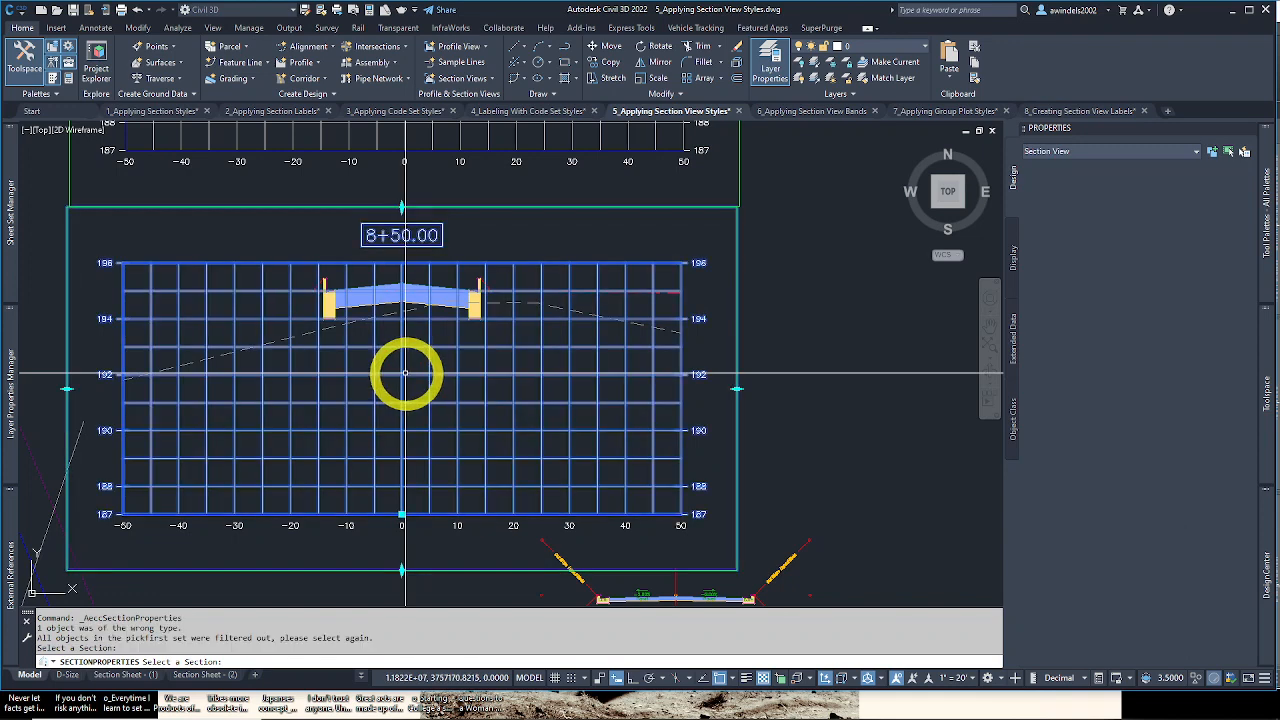
key(Escape)
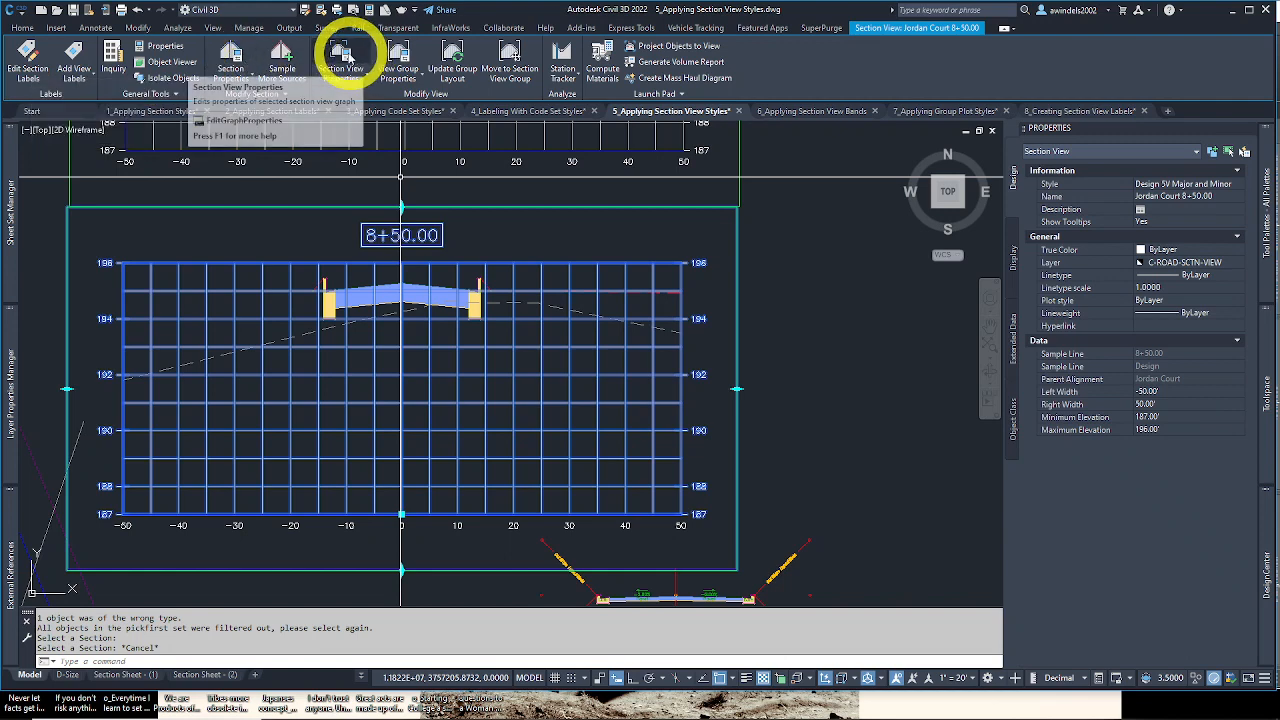
Step: Open the section view properties of Jordan Court 8+50.00 and bring up the available object styles
click(348, 57)
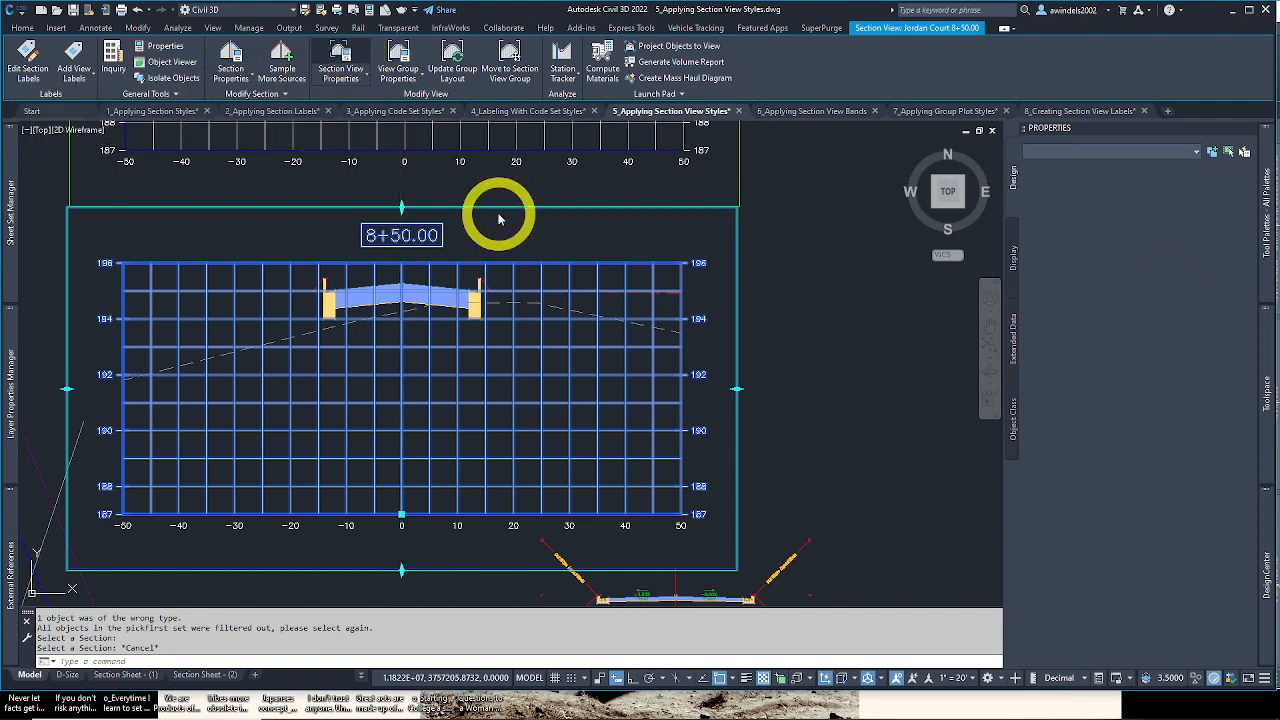
click(505, 246)
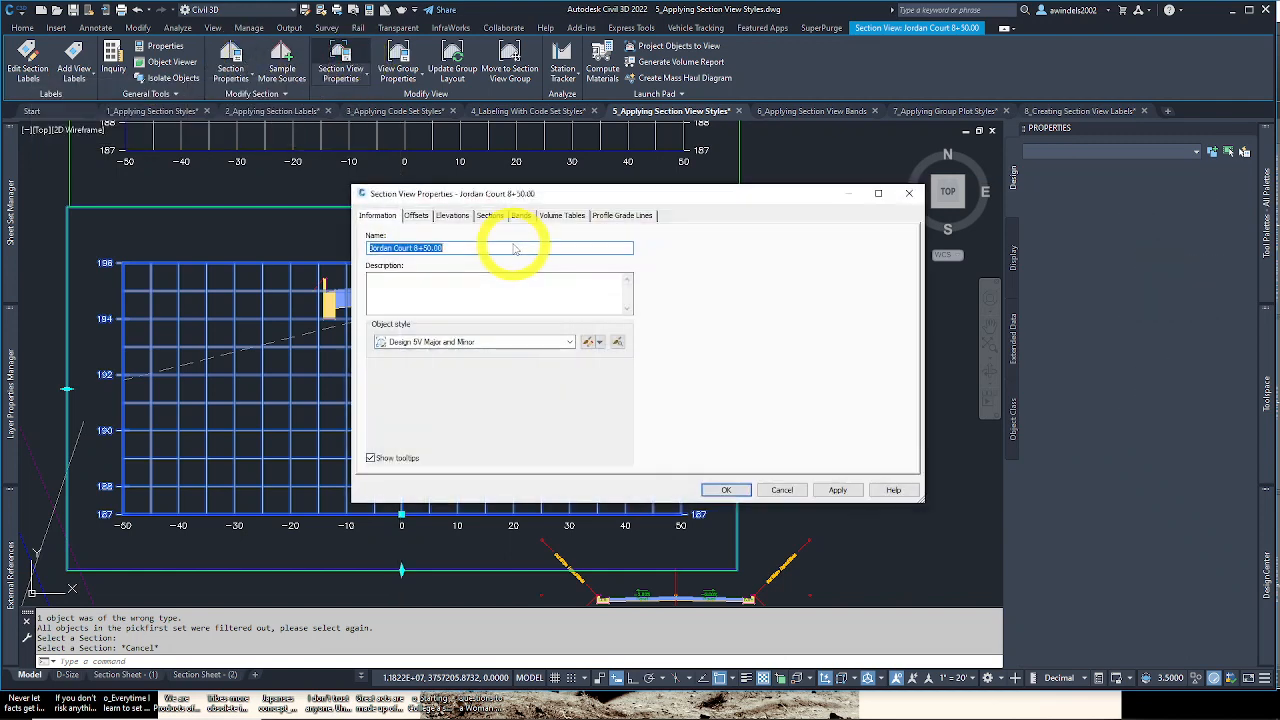
drag(509, 190, 495, 192)
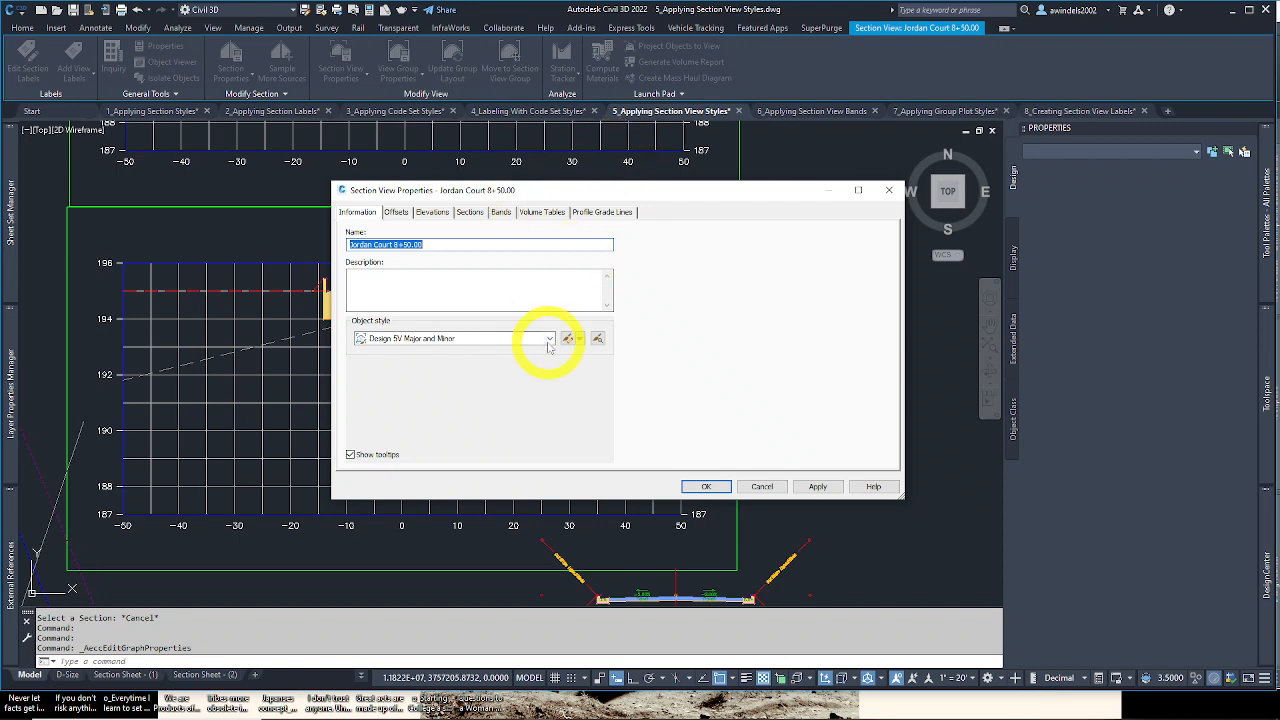
click(466, 337)
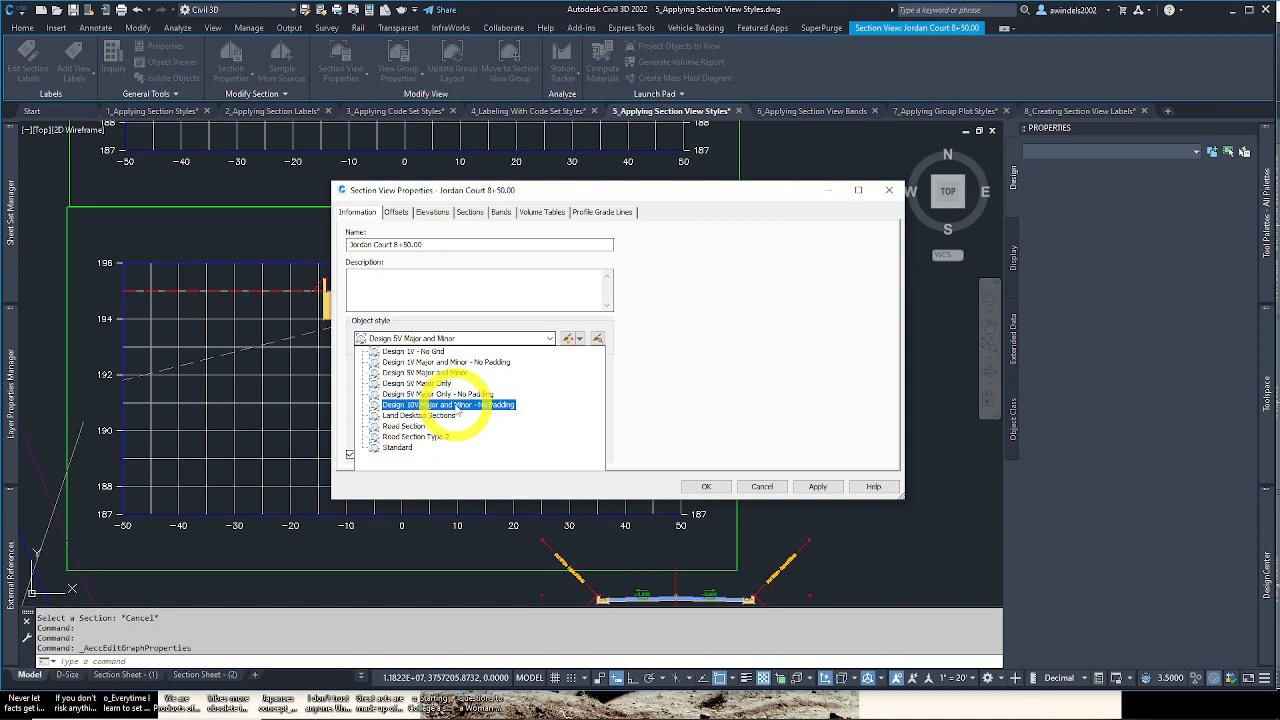
Step: Apply the Design 10V Major and Minor - No Padding style to the 8+50.00 section view and inspect its grid
click(457, 405)
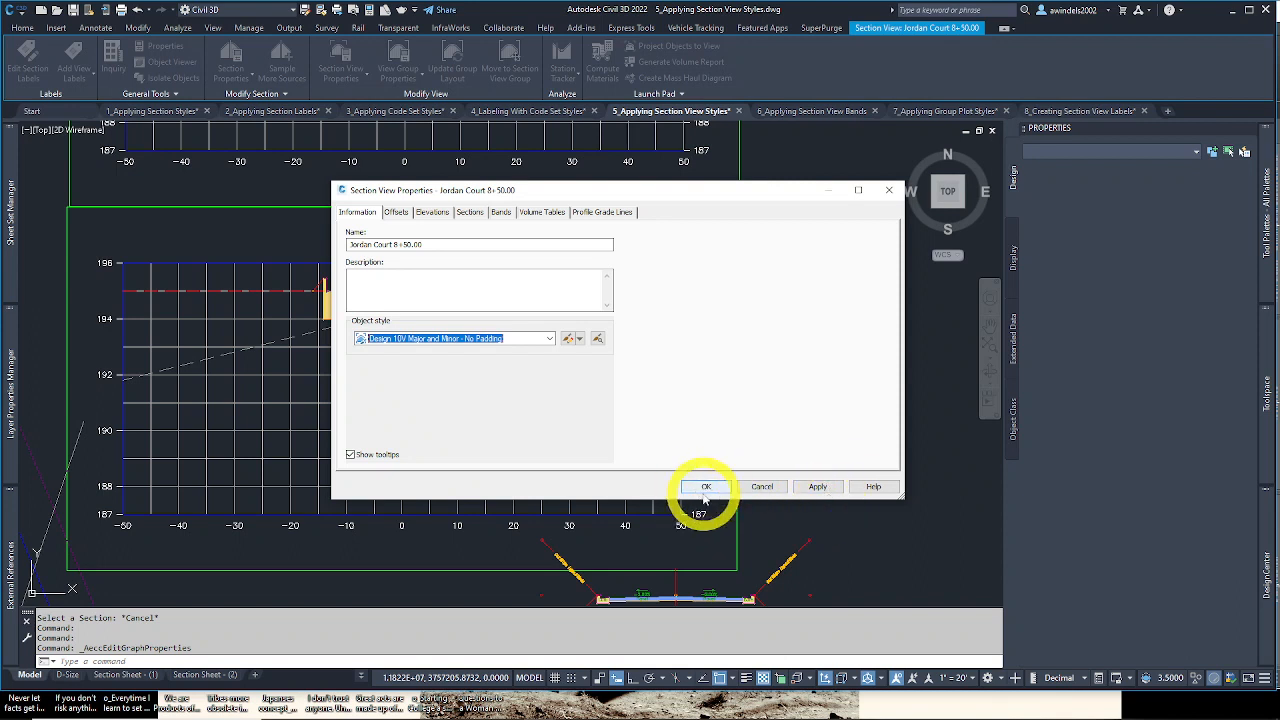
click(705, 487)
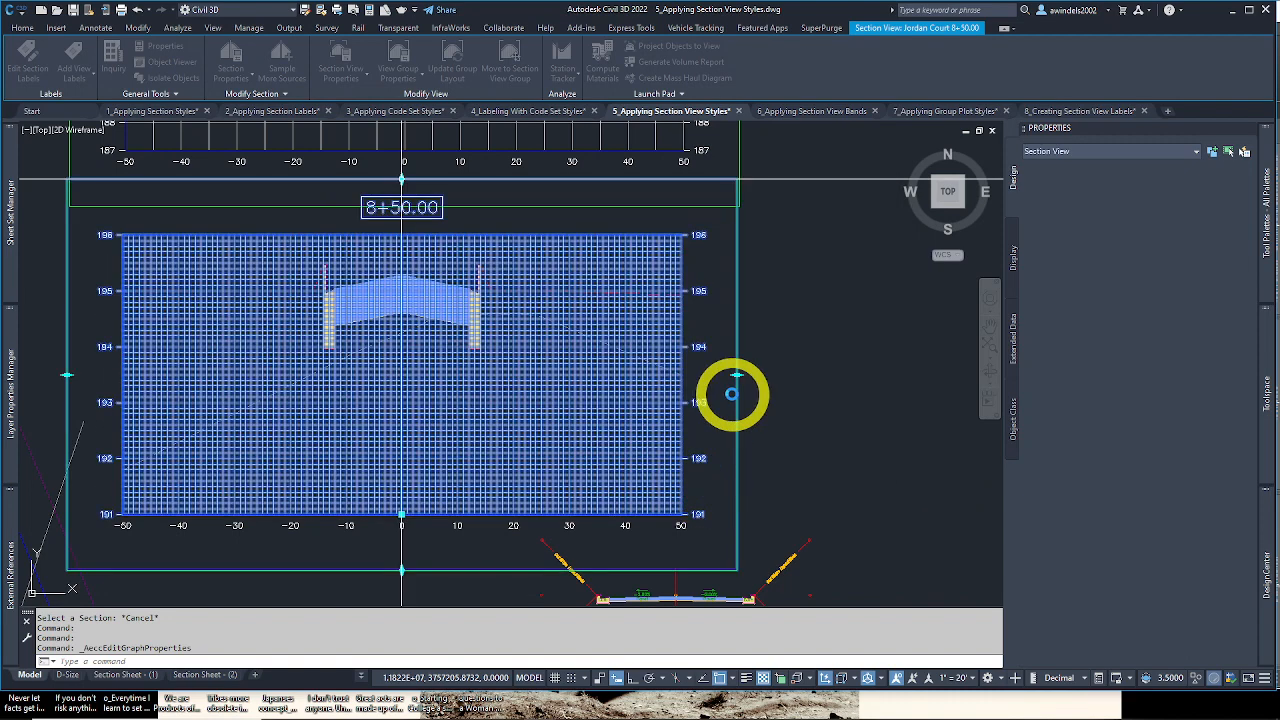
middle_drag(694, 391, 755, 400)
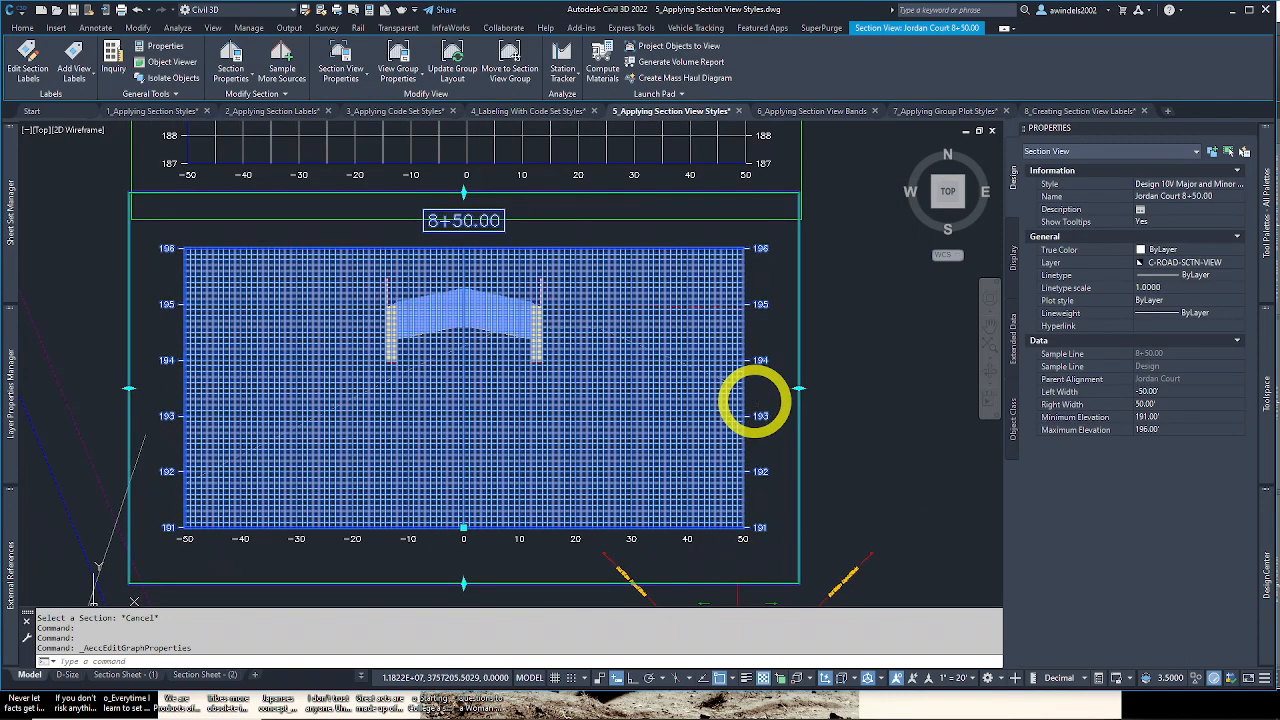
key(Escape)
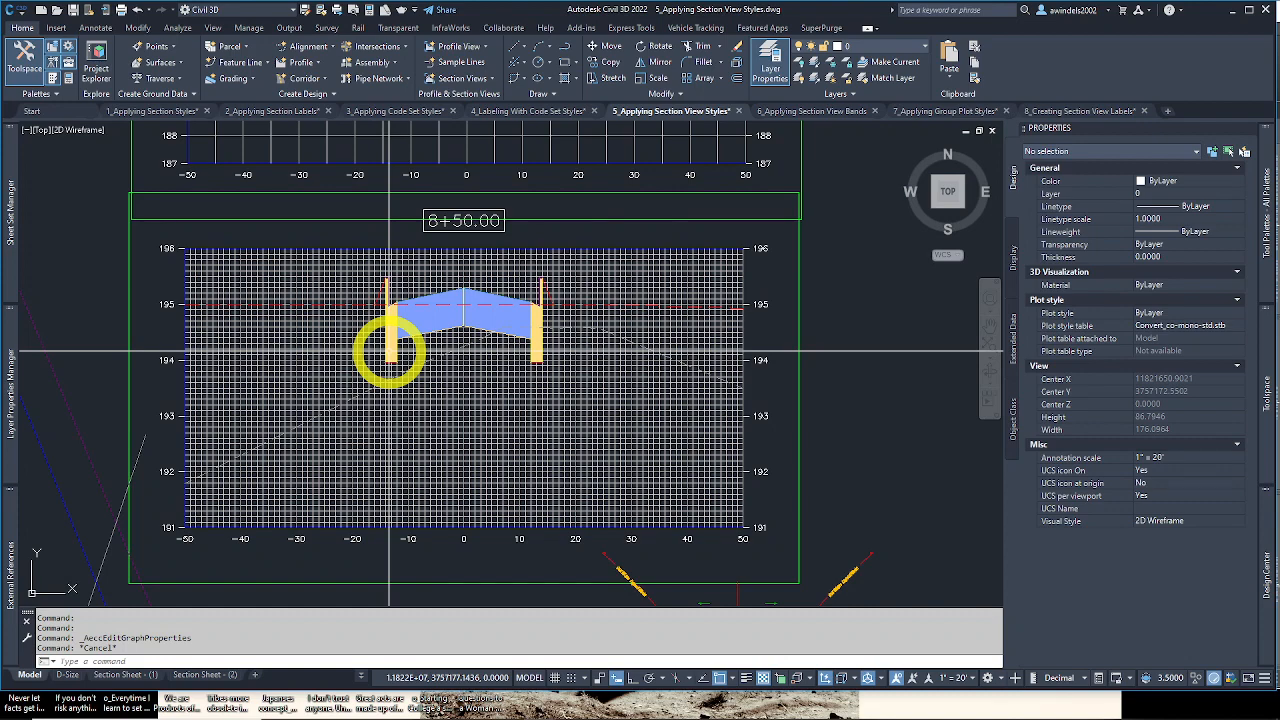
mouse_move(390, 352)
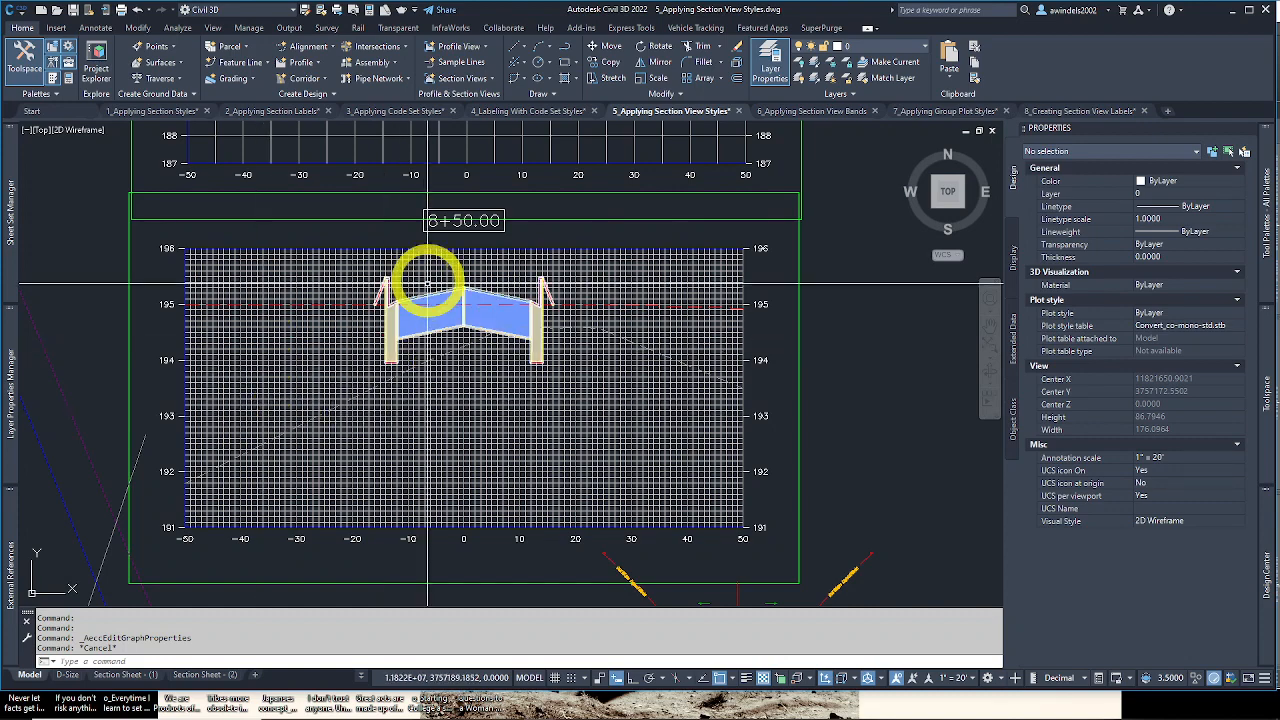
scroll(523, 290, up, 2)
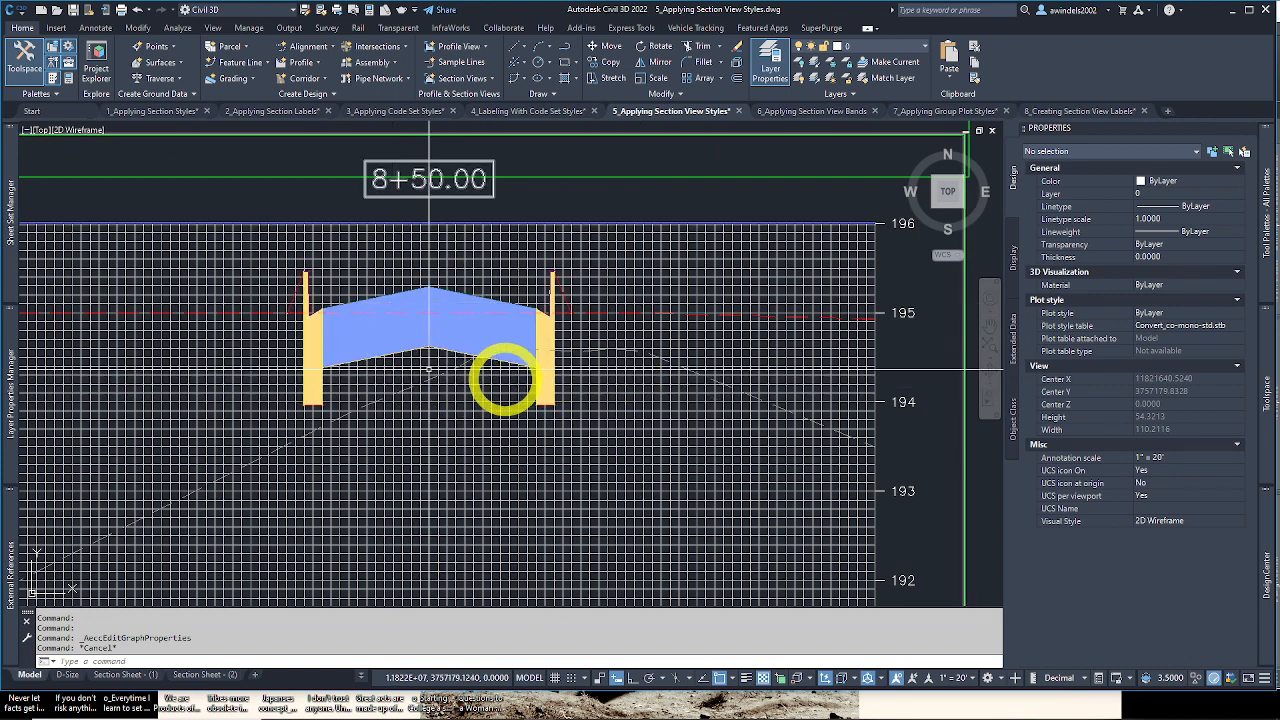
scroll(517, 233, down, 2)
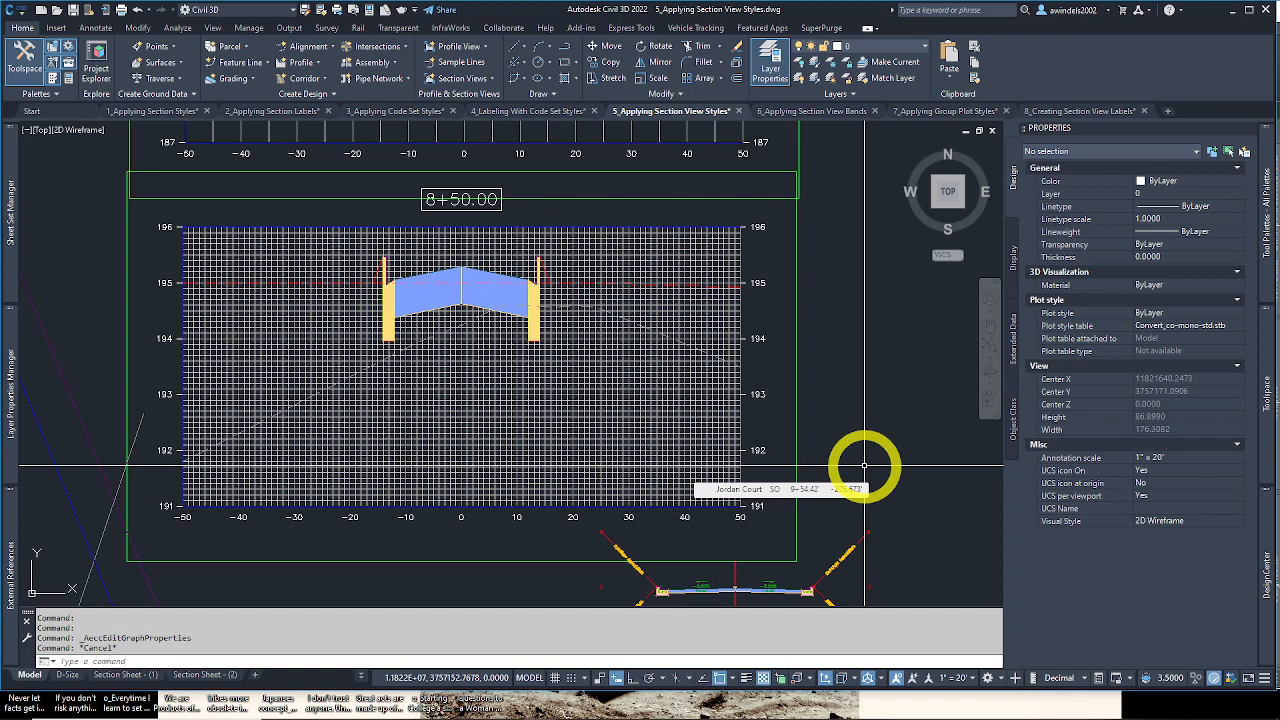
Step: Change the 8+50.00 section view's style to Design 1V Major and Minor - No Padding and inspect the road section
click(623, 383)
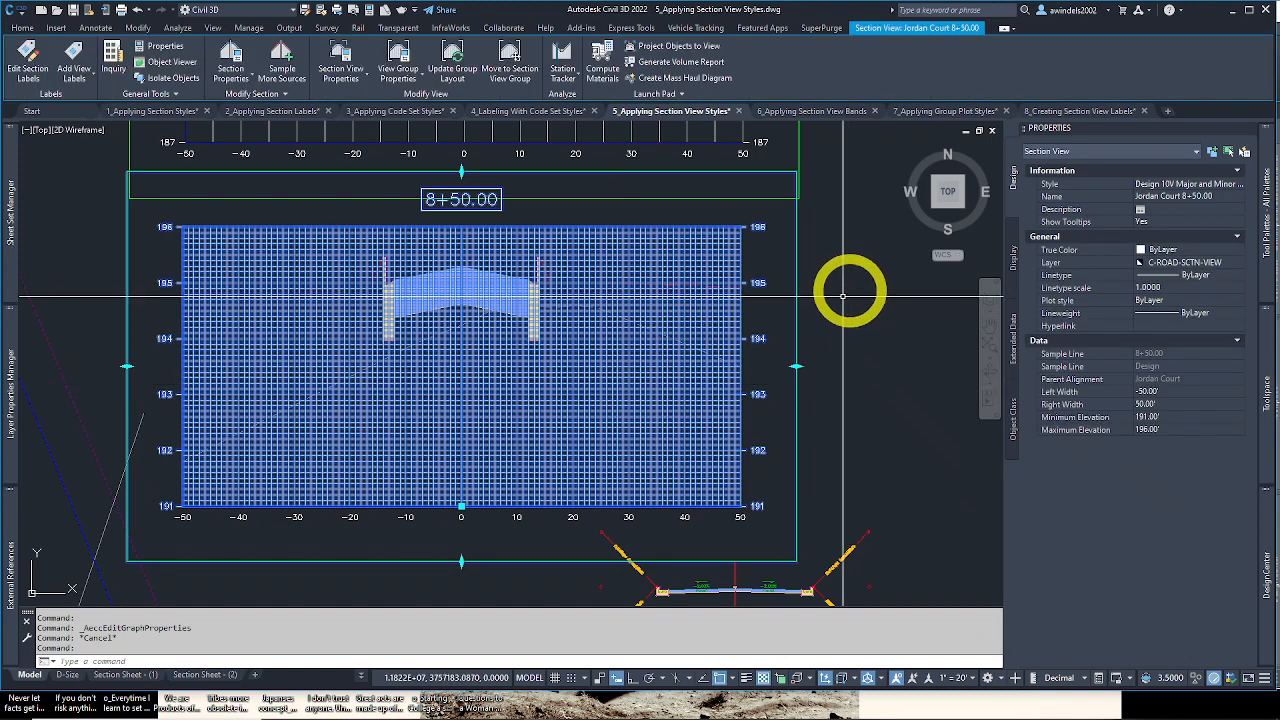
click(1198, 184)
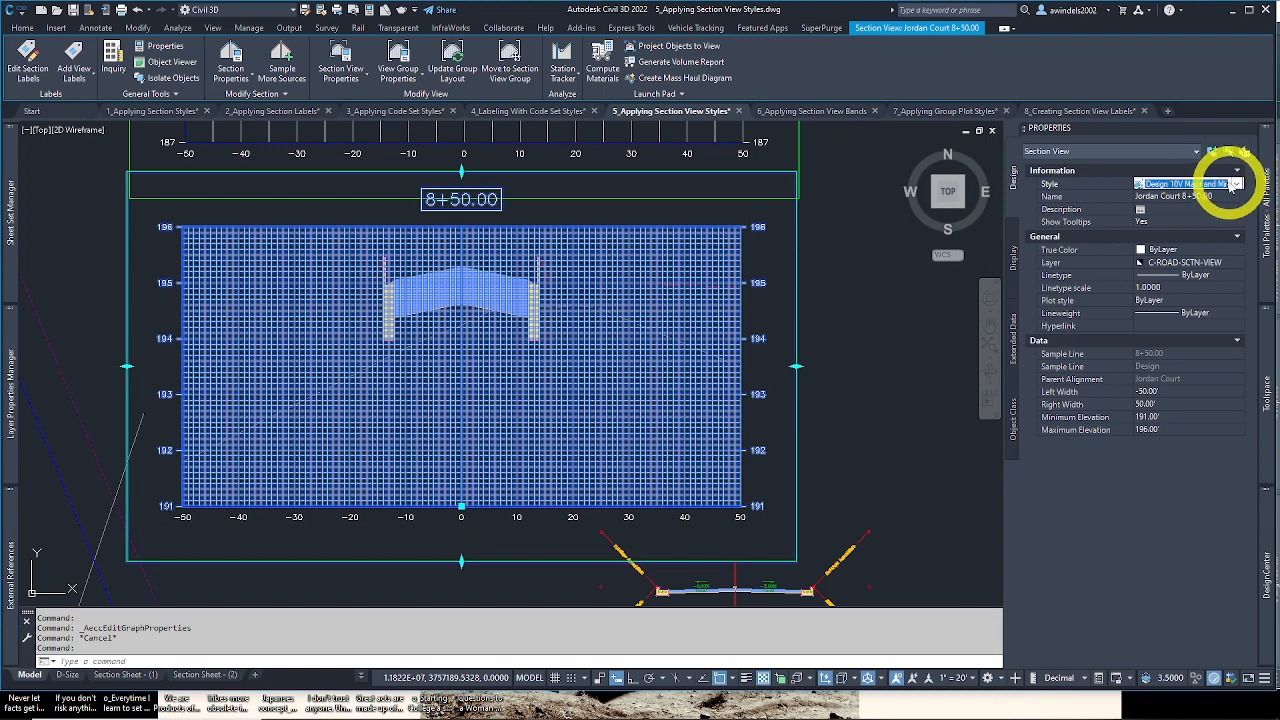
click(1237, 184)
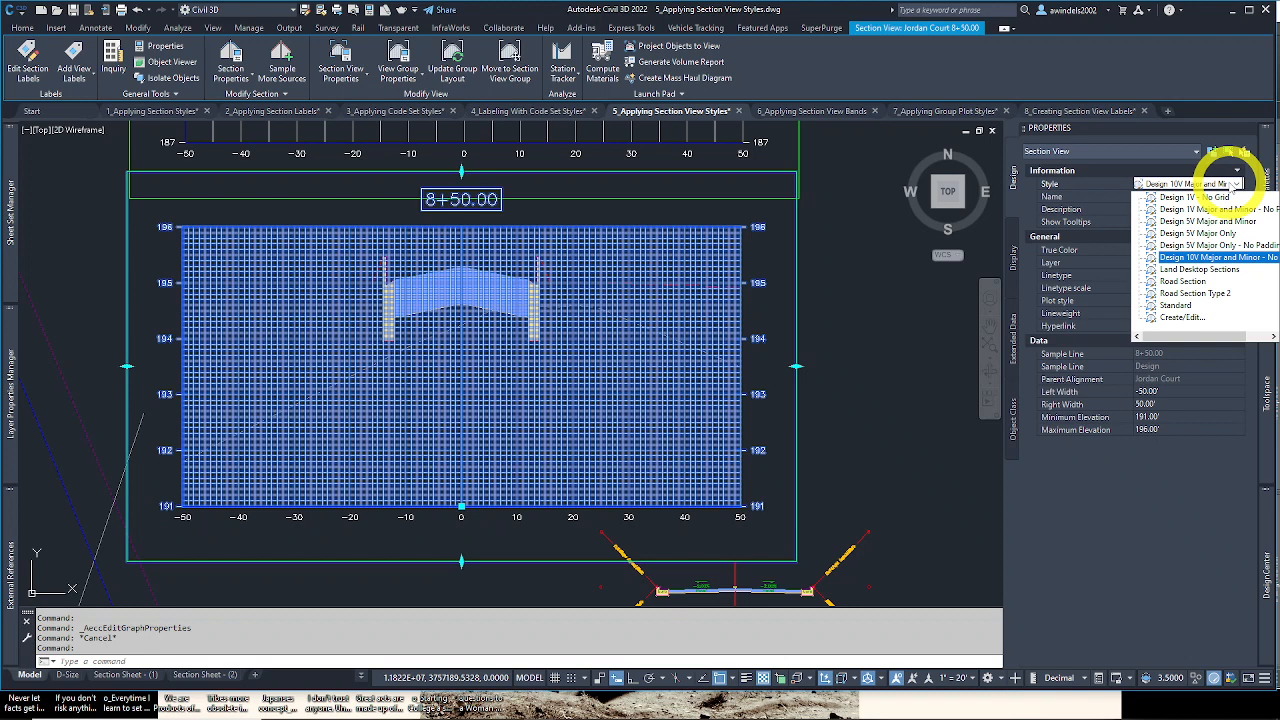
click(1200, 211)
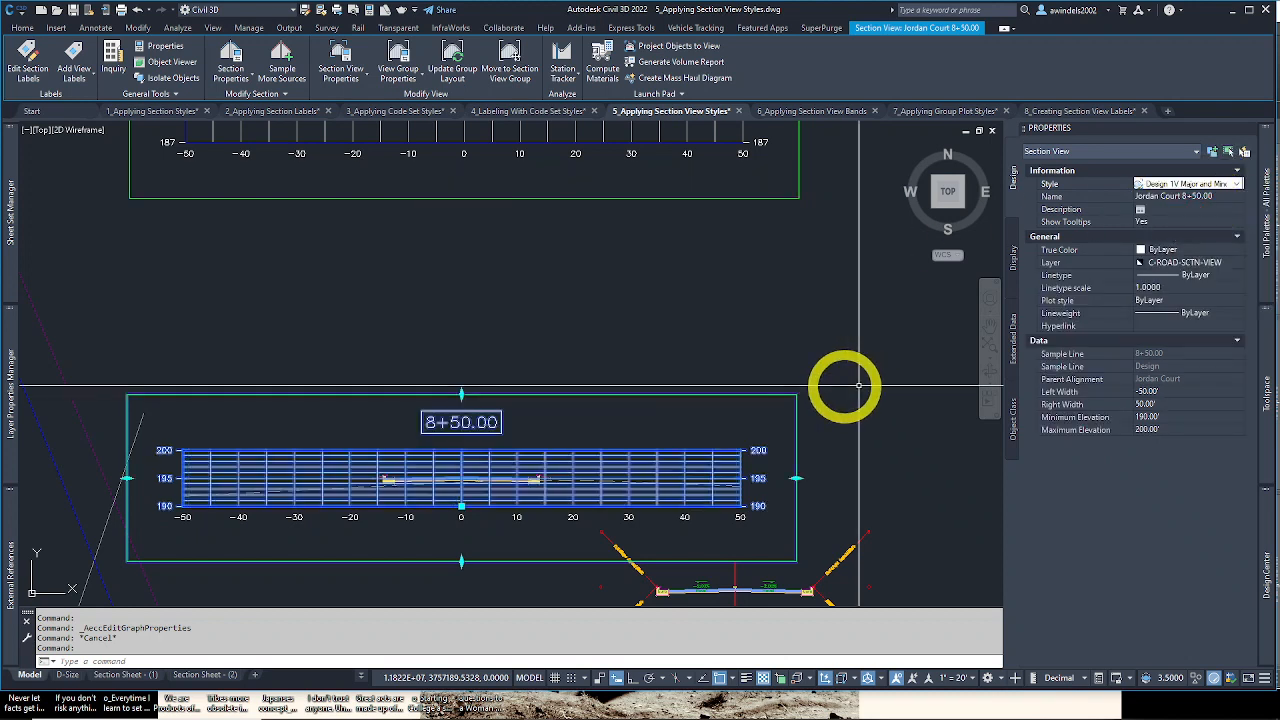
scroll(557, 447, up, 2)
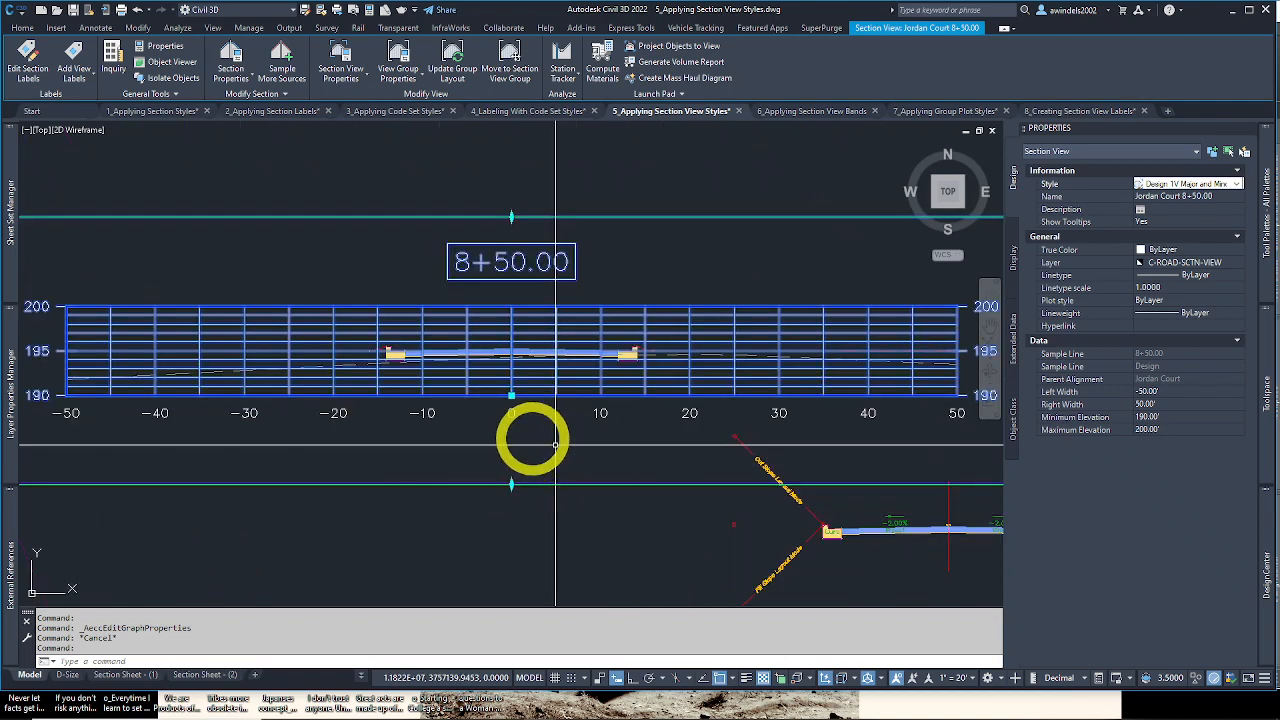
key(Escape)
scroll(502, 362, up, 5)
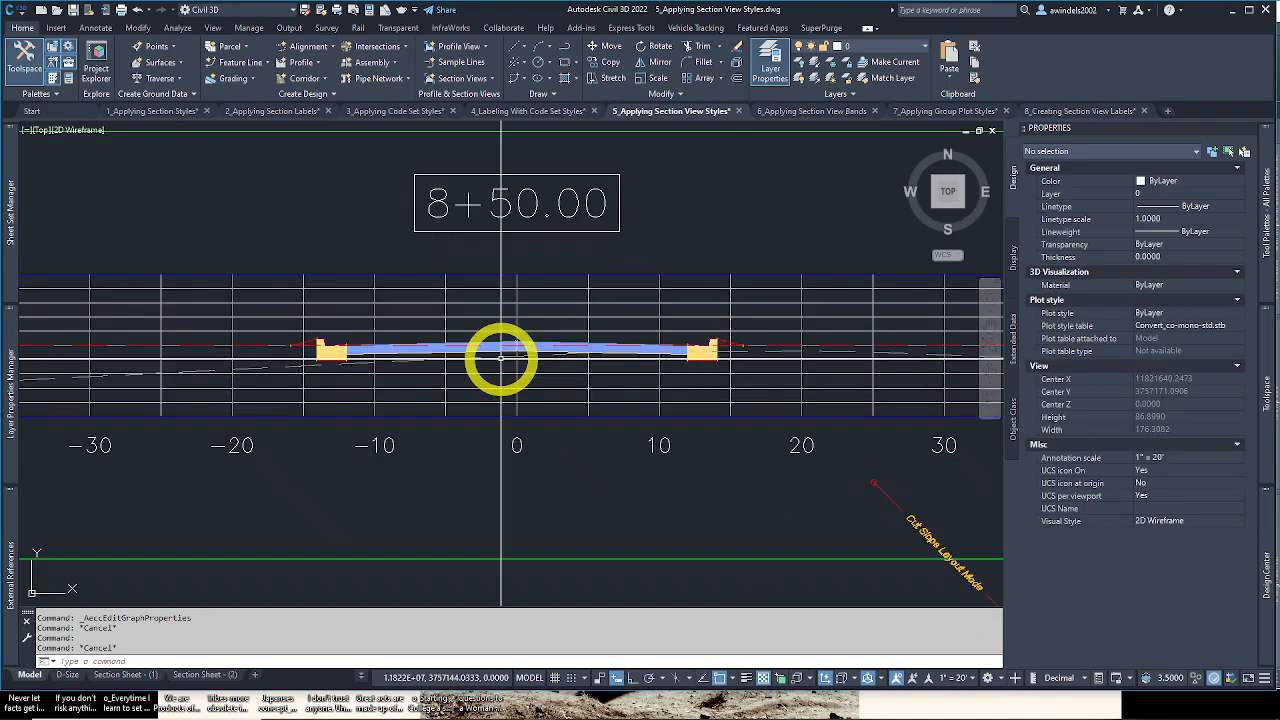
scroll(501, 358, down, 2)
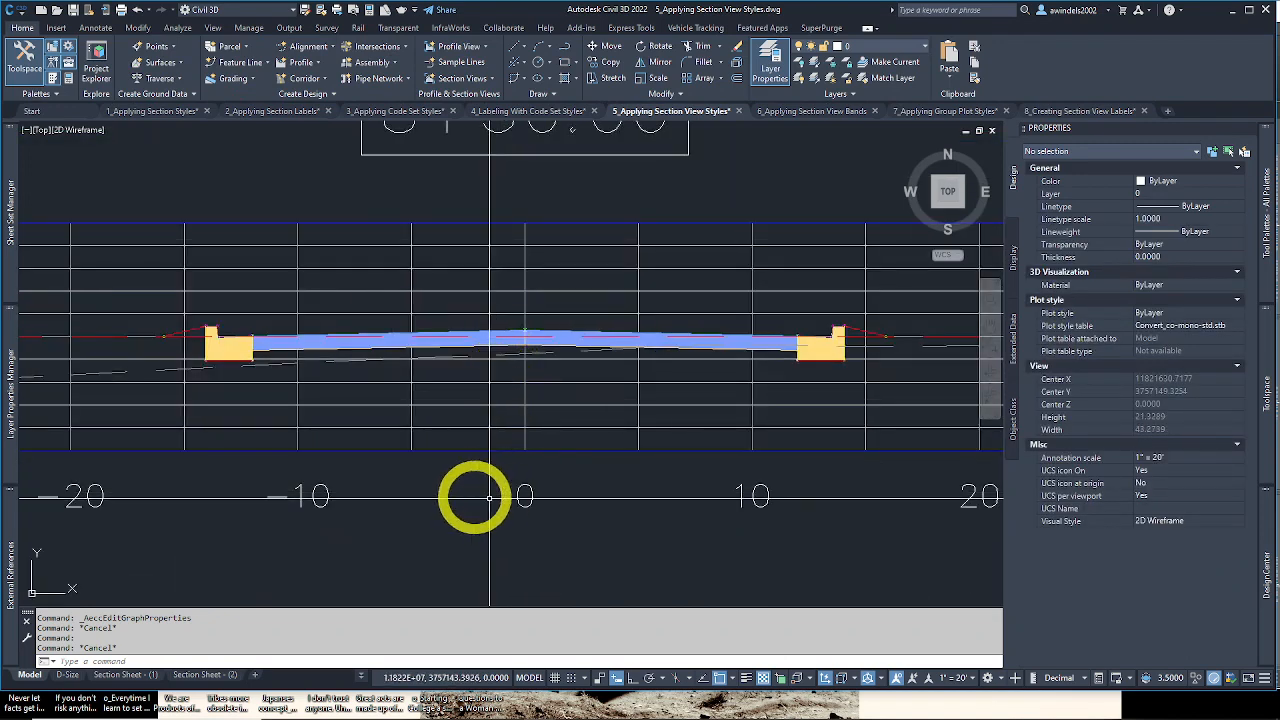
middle_drag(417, 486, 473, 474)
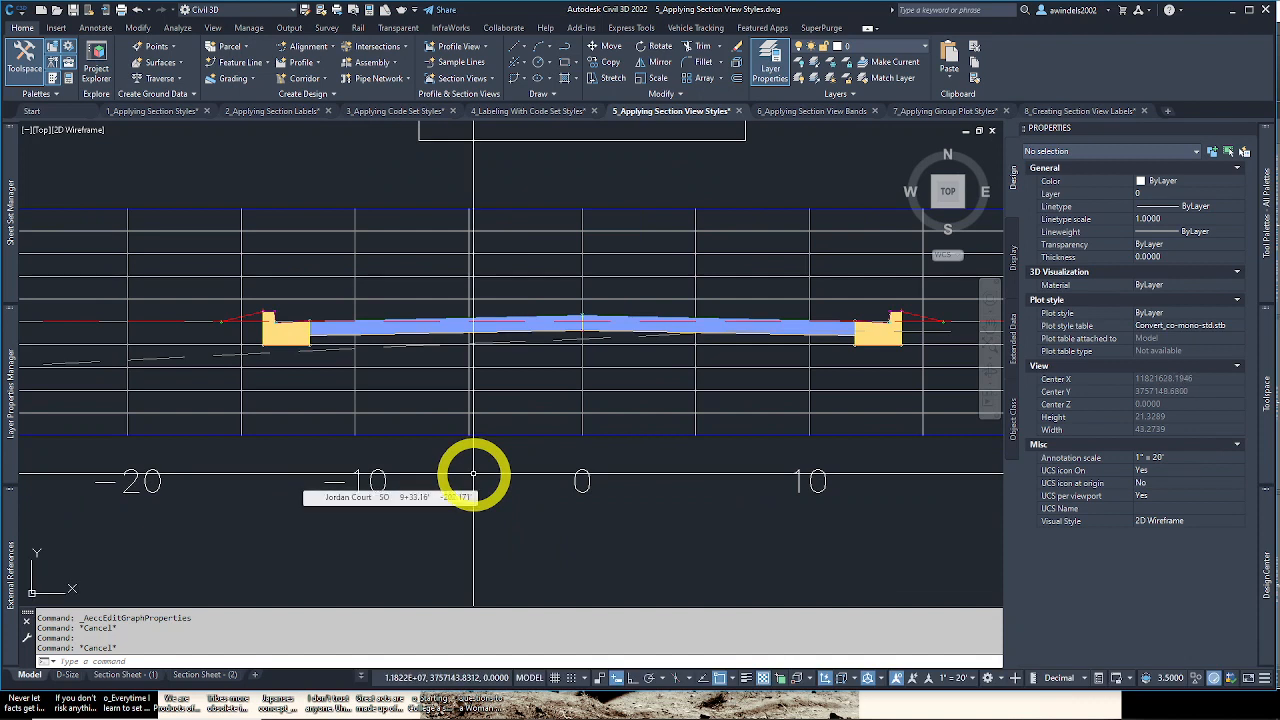
scroll(473, 474, down, 4)
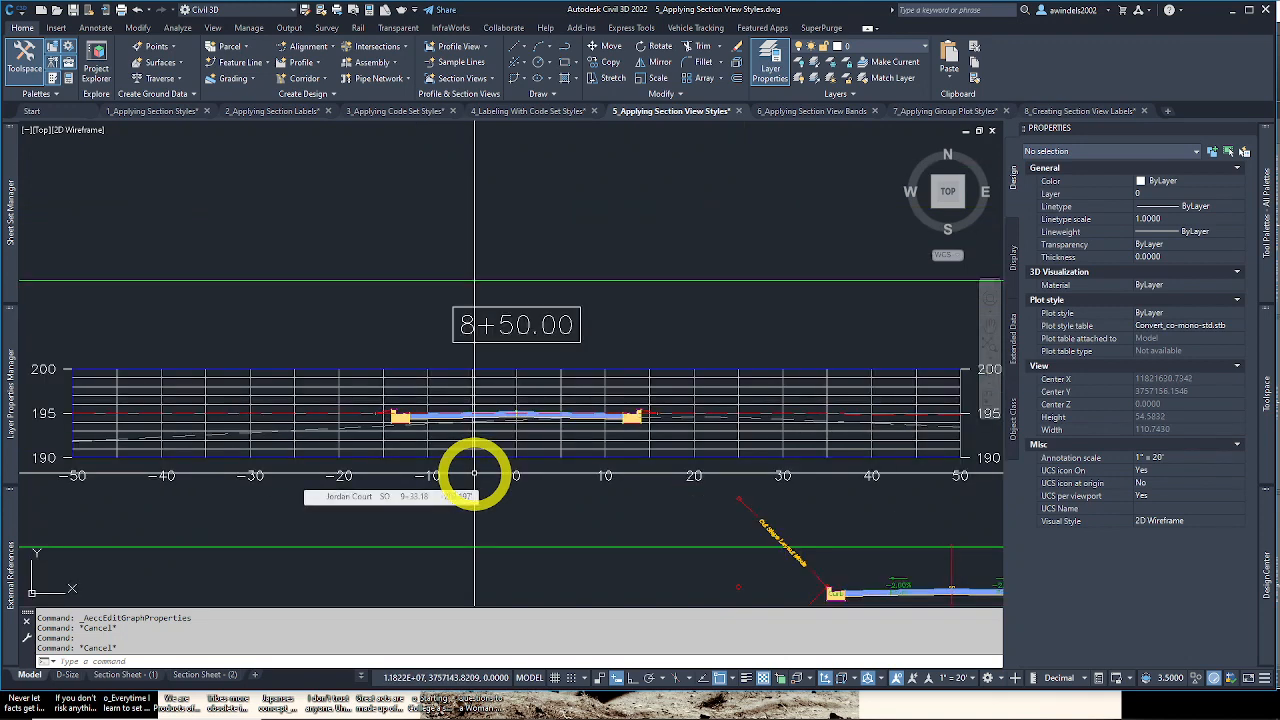
Step: Change the 8+50.00 section view's style to Design 1V - No Grid and deselect the view
click(474, 395)
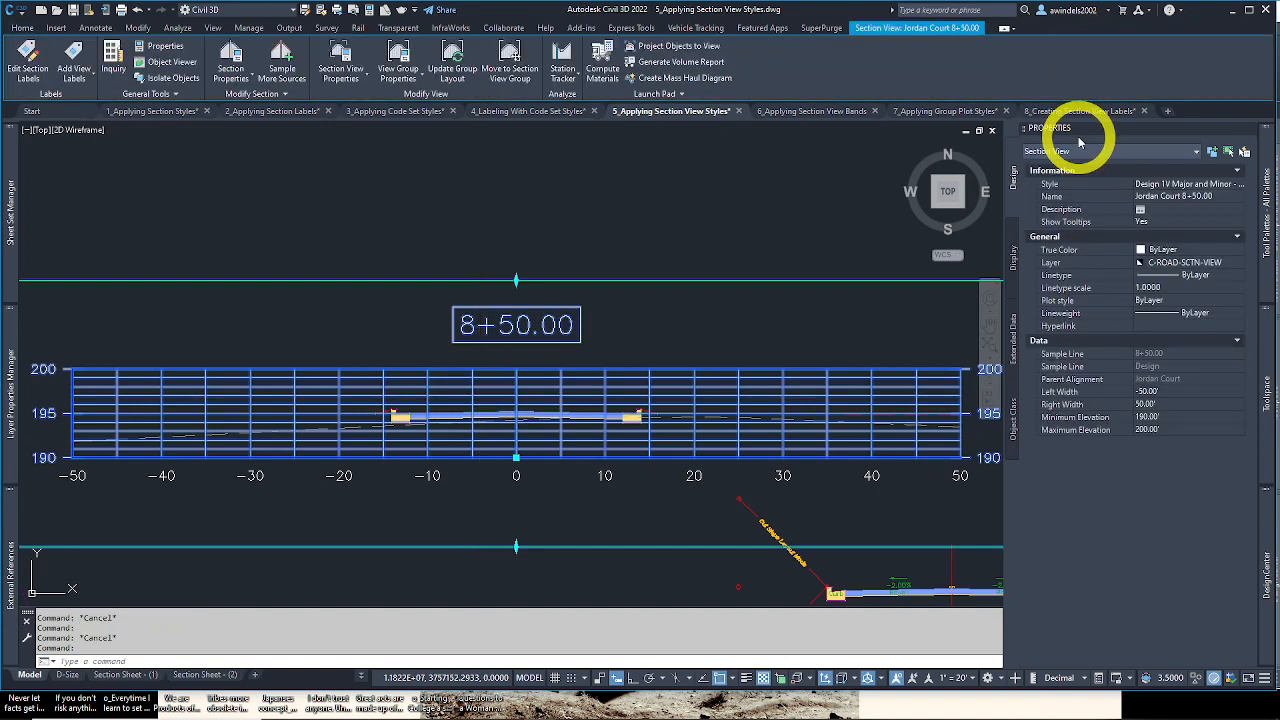
click(1168, 185)
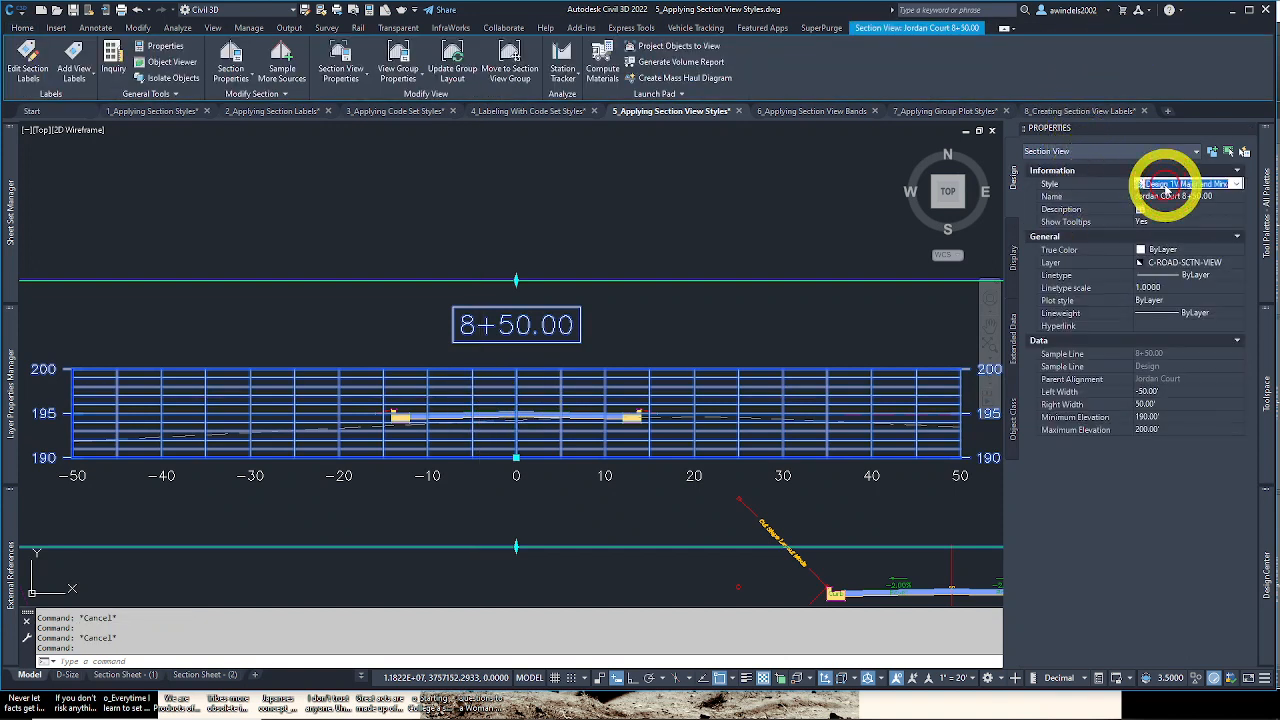
click(1165, 185)
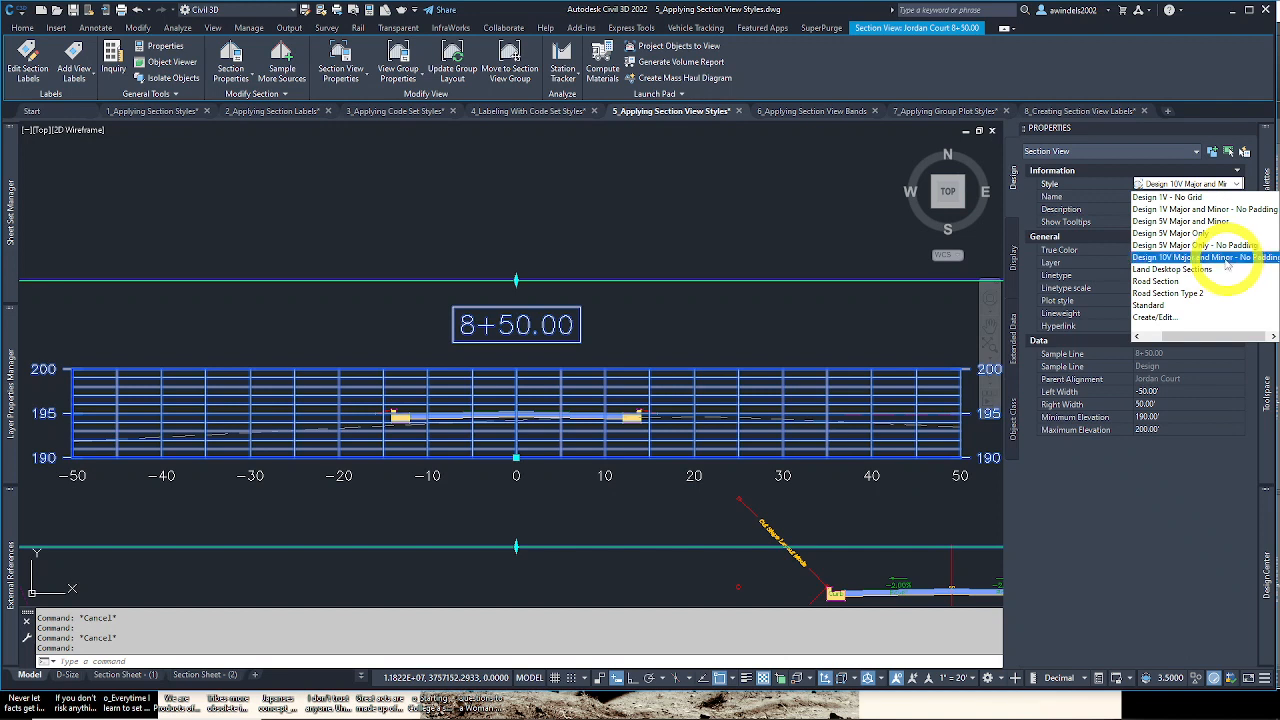
click(1195, 197)
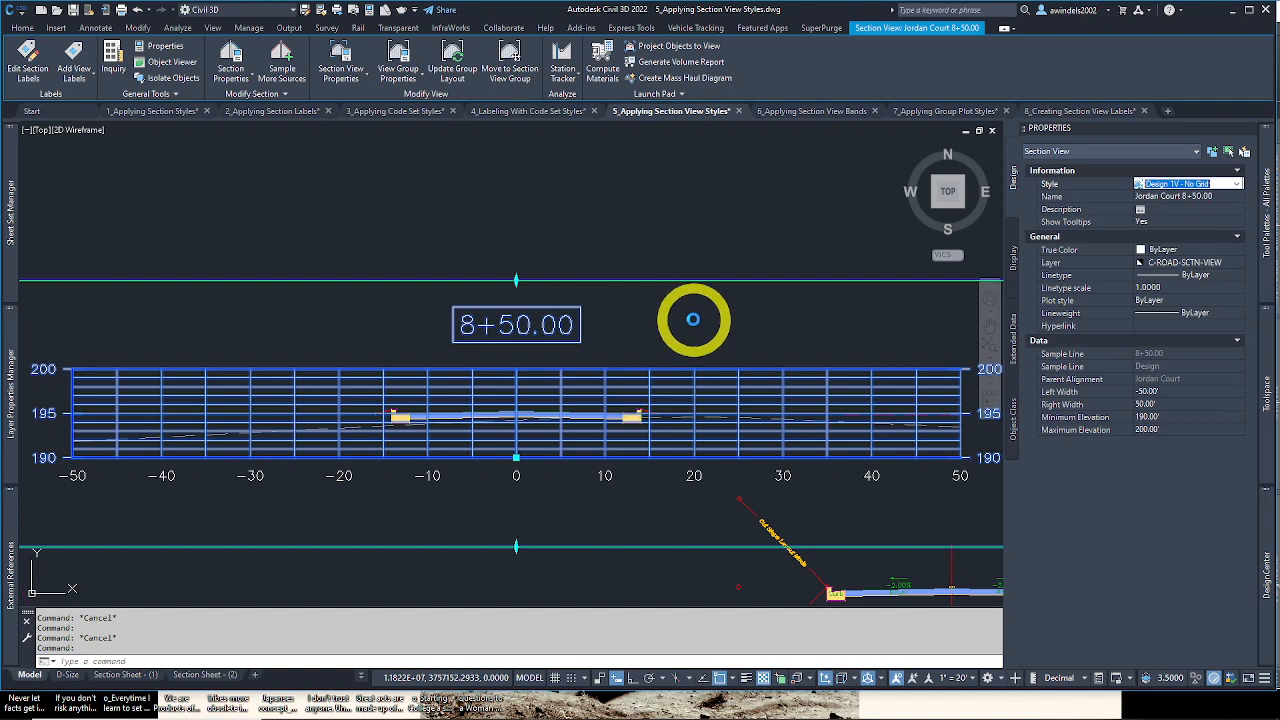
click(699, 339)
key(Escape)
key(Escape)
mouse_move(706, 337)
middle_down()
mouse_move(763, 294)
mouse_move(722, 301)
middle_up()
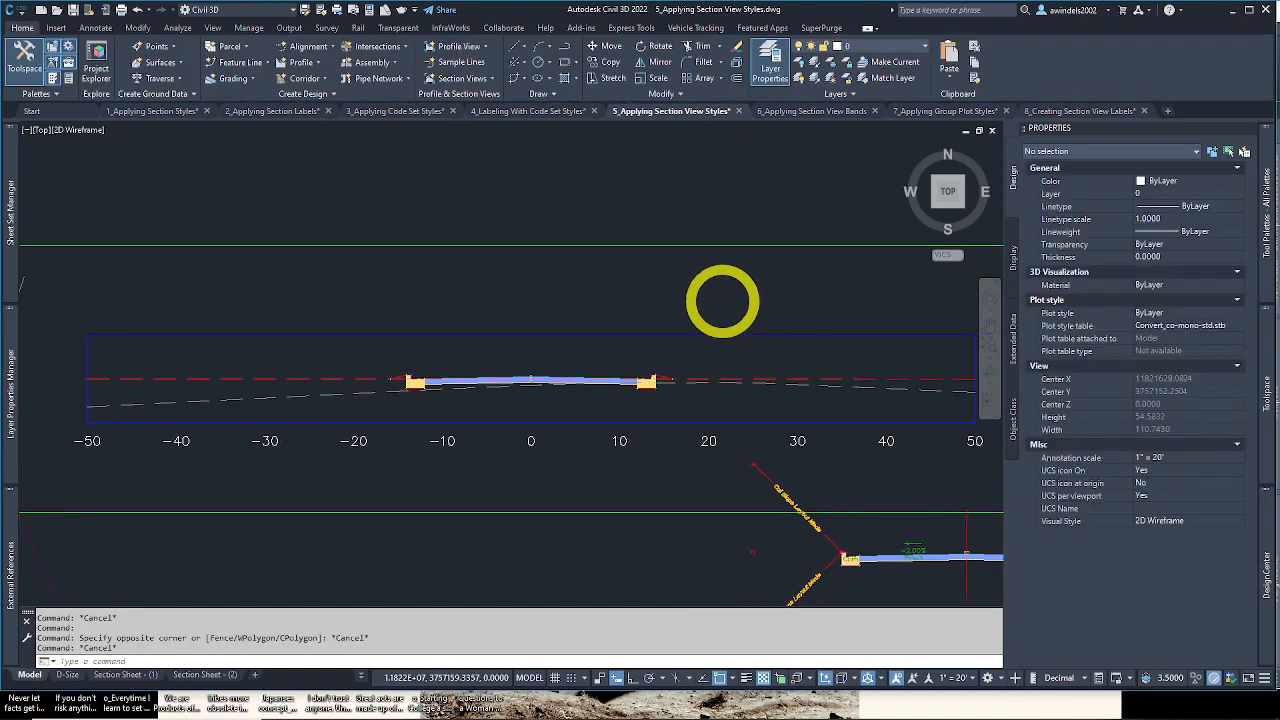
Step: Examine the 8+50.00 section view's road section, frame and offset labels in the gridless style
scroll(710, 300, down, 3)
scroll(577, 362, up, 4)
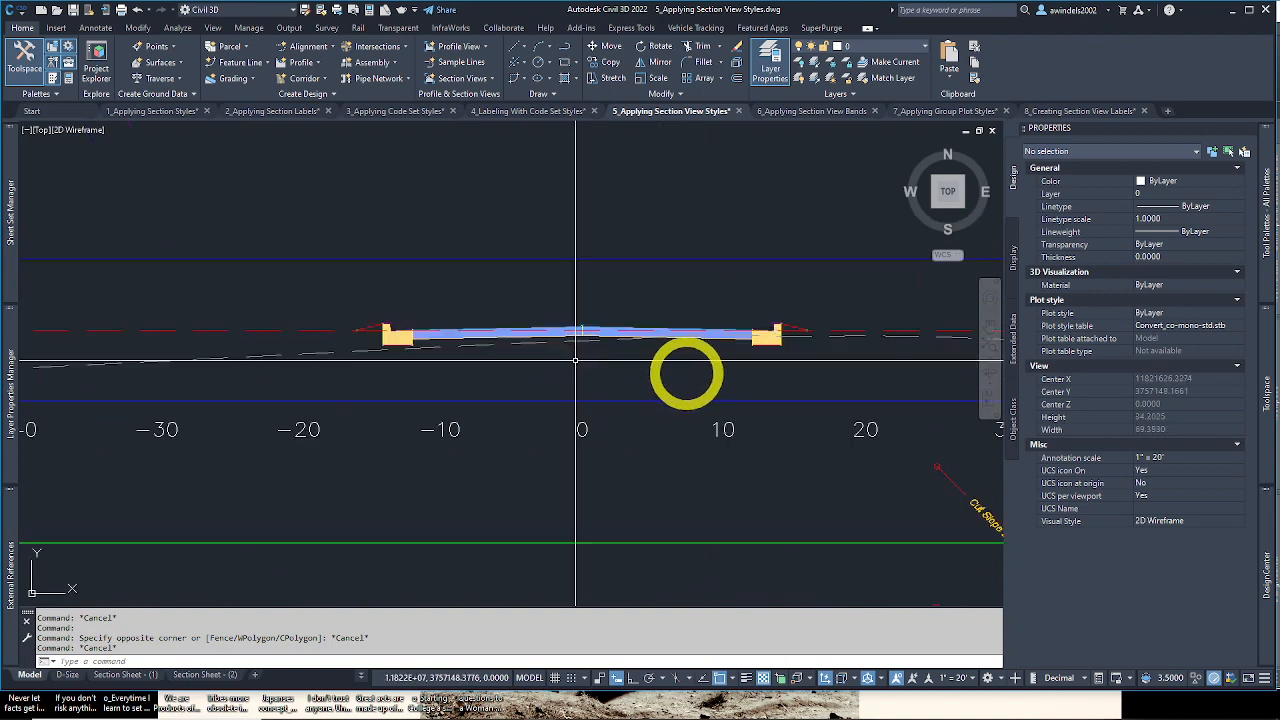
scroll(846, 340, up, 2)
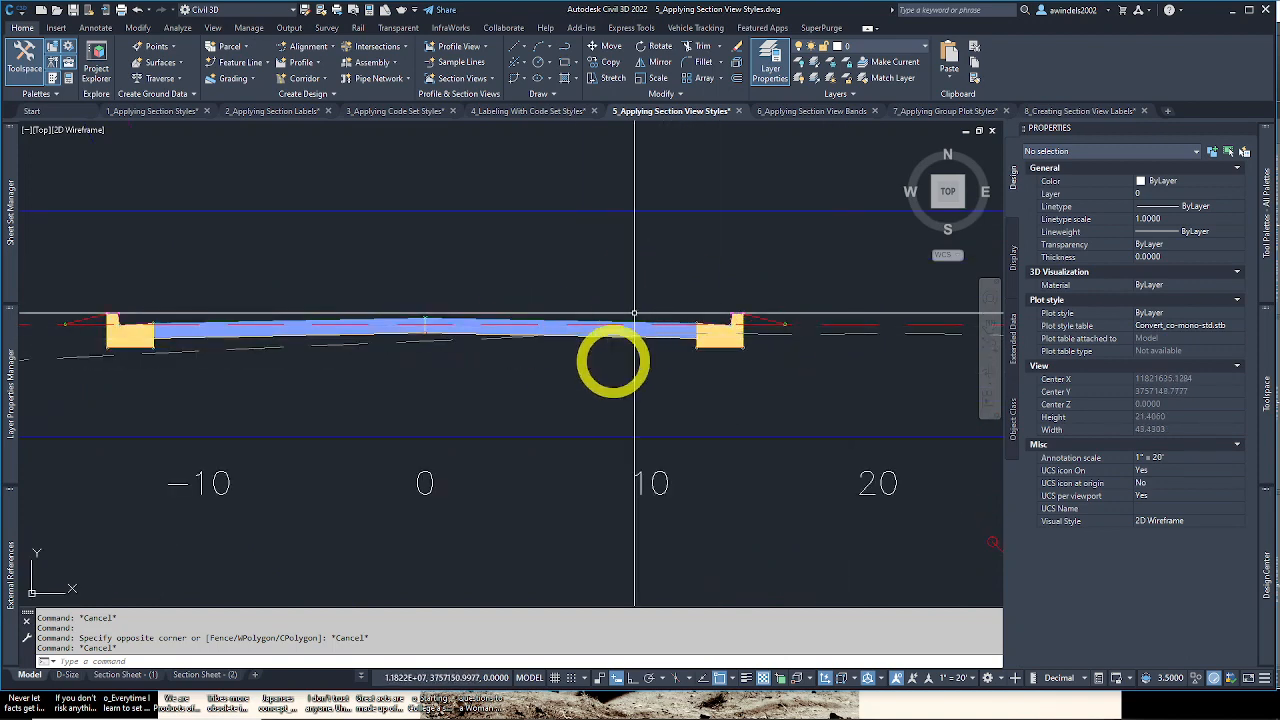
scroll(486, 366, down, 2)
mouse_move(486, 366)
middle_down()
mouse_move(841, 337)
mouse_move(555, 361)
middle_up()
scroll(664, 348, down, 2)
mouse_move(682, 370)
middle_down()
mouse_move(602, 375)
mouse_move(737, 329)
middle_up()
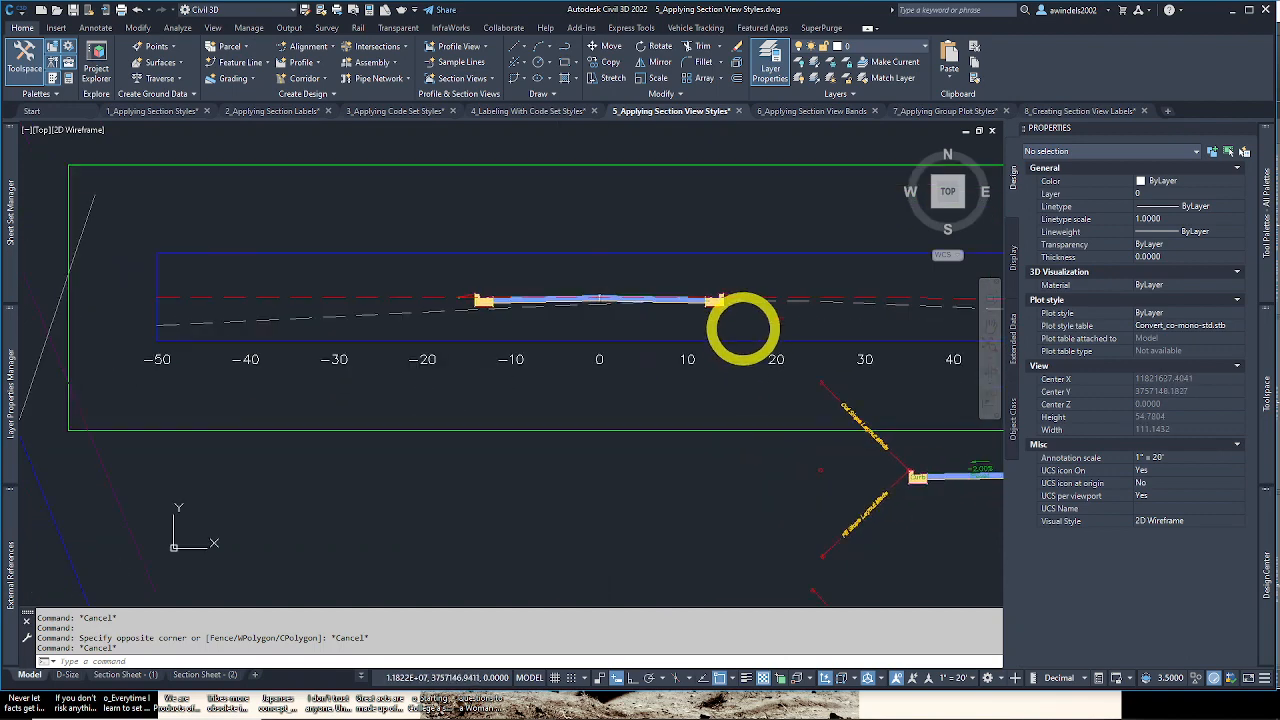
scroll(623, 357, down, 2)
scroll(756, 337, up, 2)
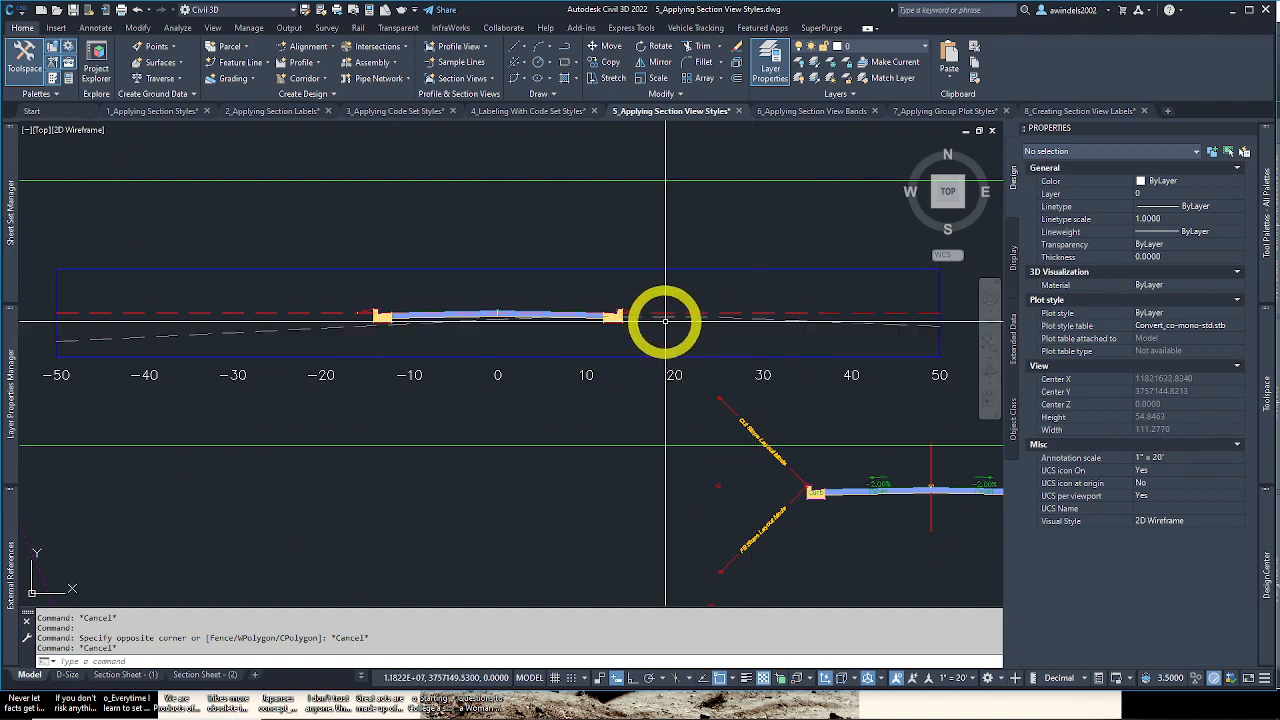
Step: Set the 8+50.00 section view's style to Design 5V Major Only and deselect the view
click(687, 267)
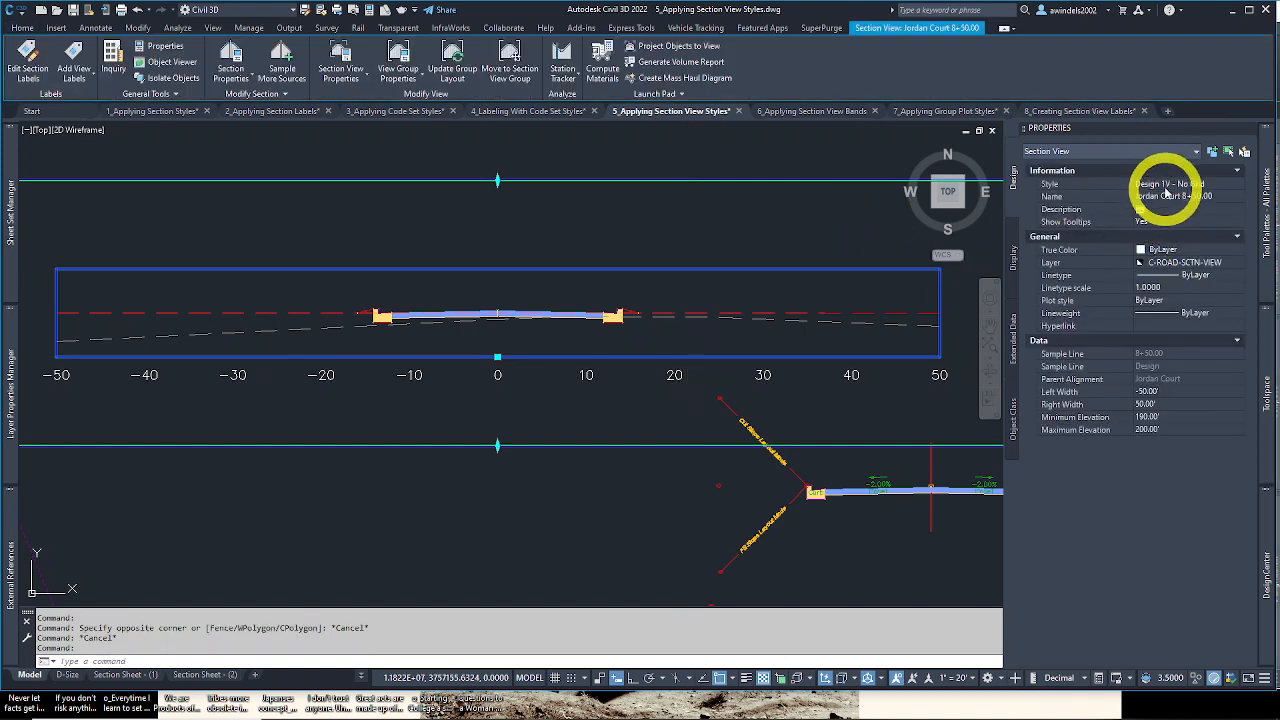
click(1180, 186)
click(1180, 185)
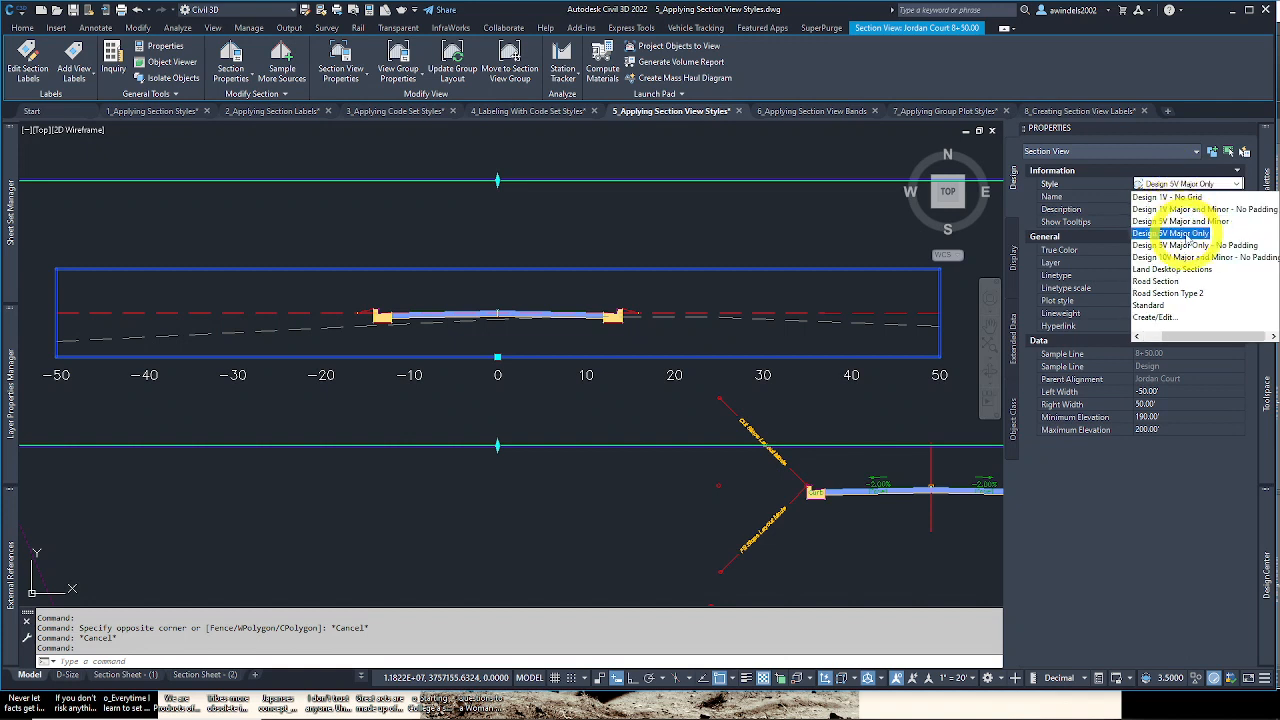
click(1187, 233)
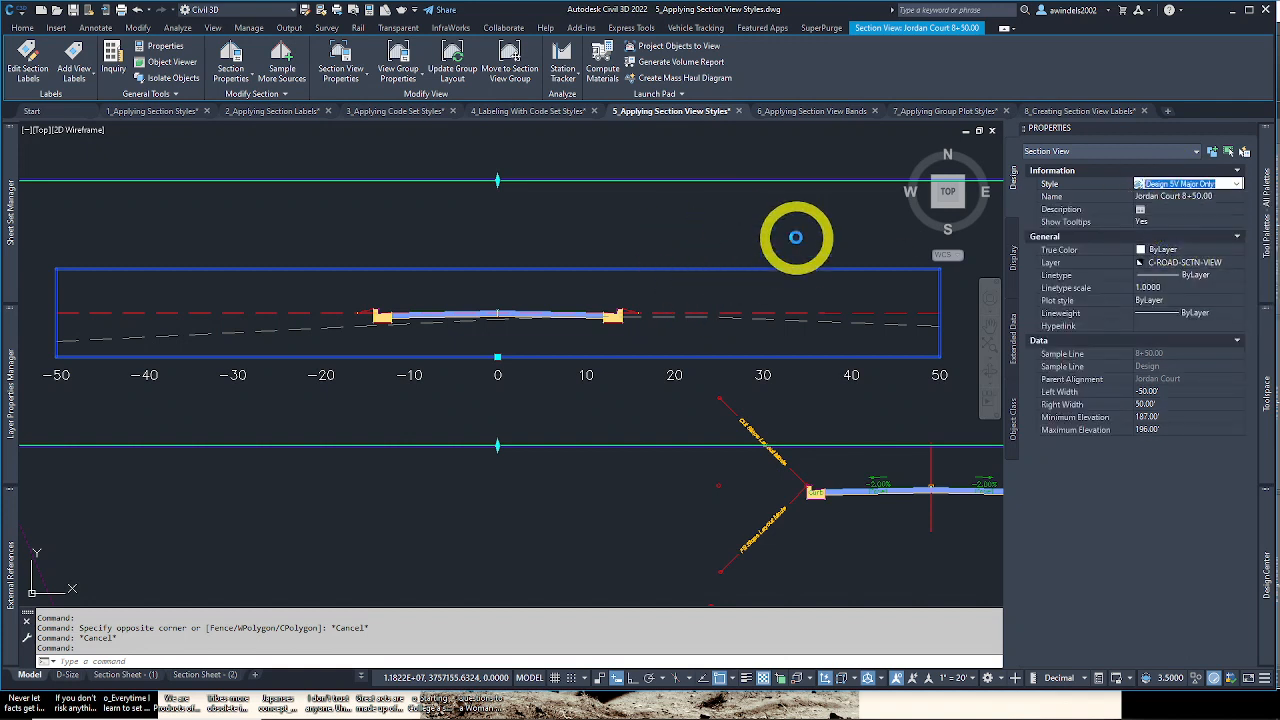
click(1222, 185)
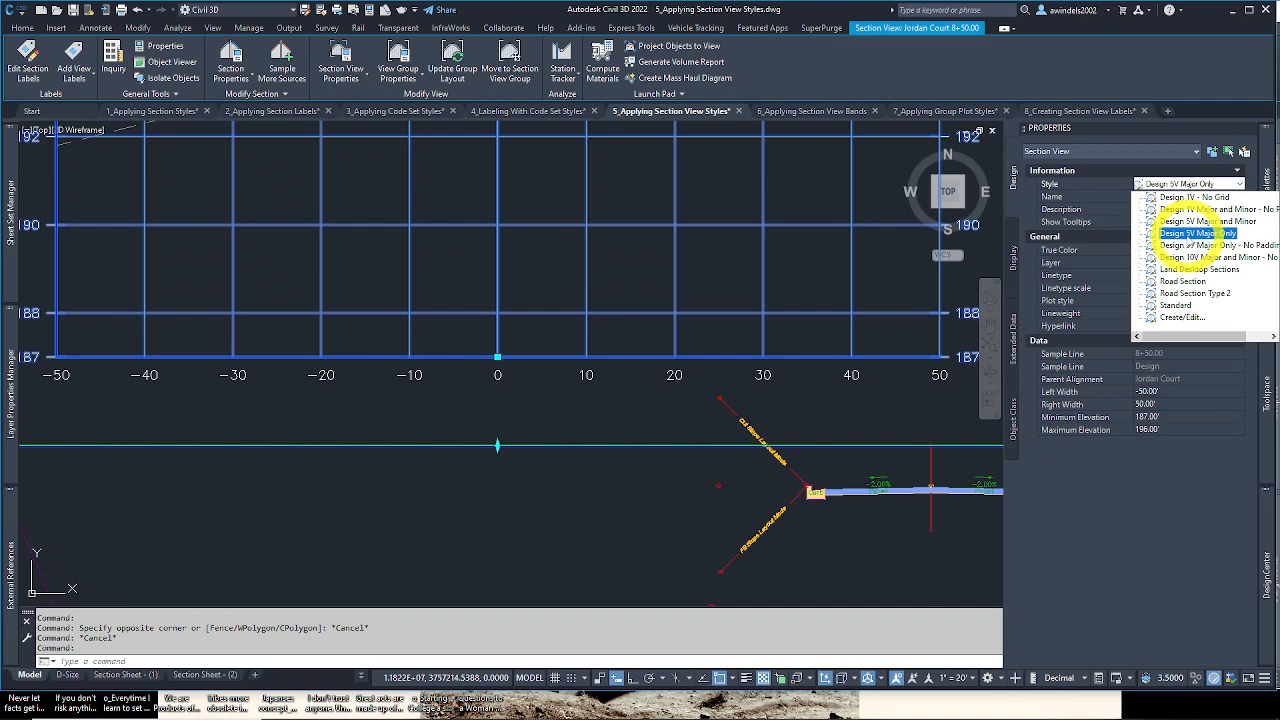
click(1186, 211)
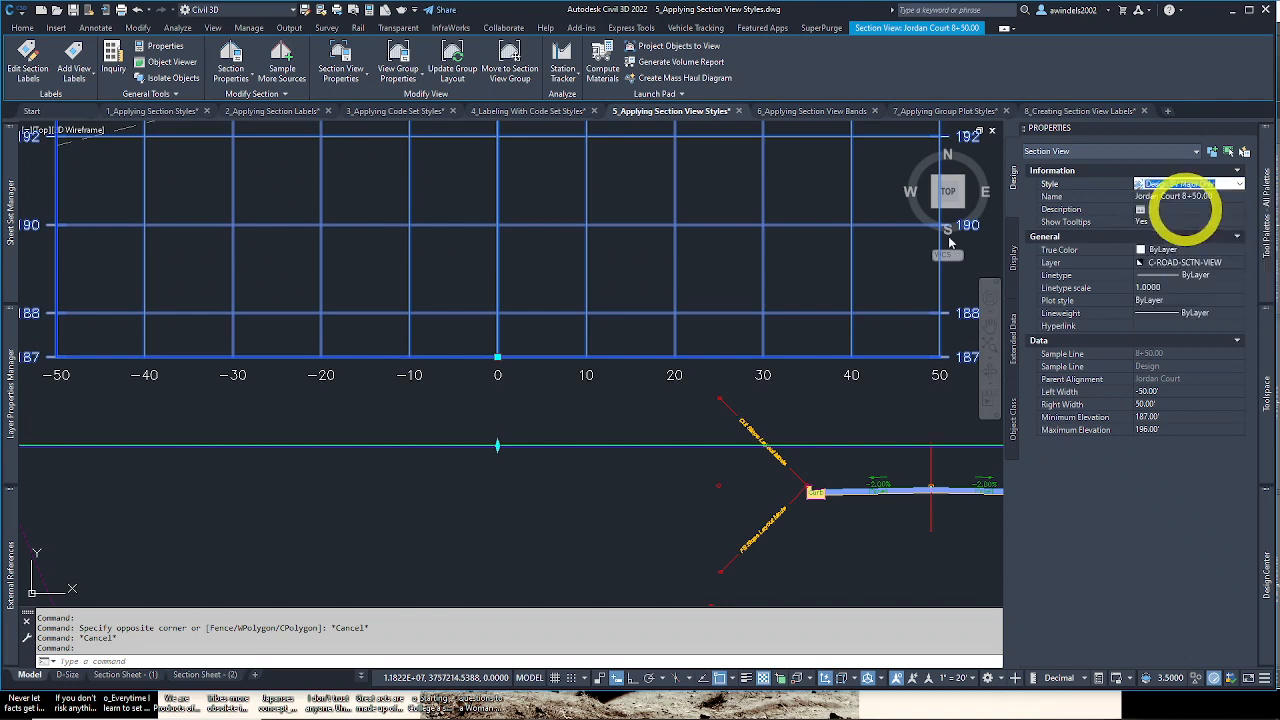
scroll(800, 310, down, 4)
scroll(789, 367, up, 4)
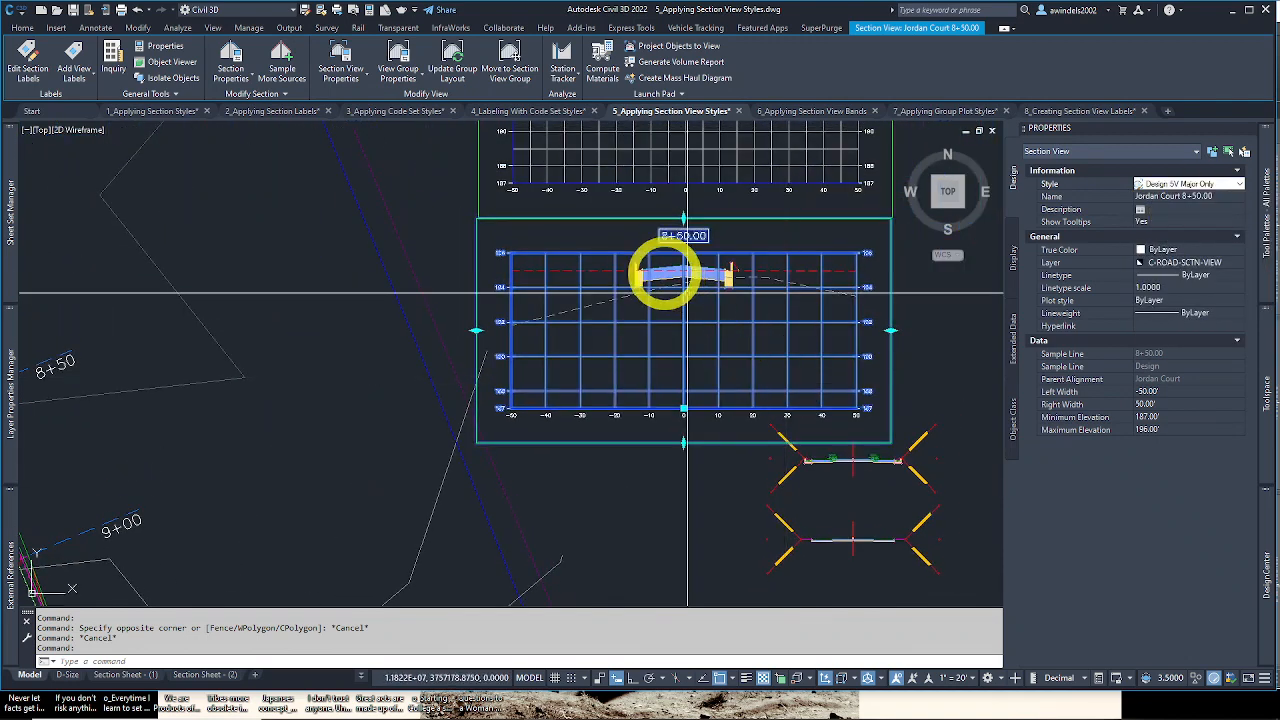
middle_drag(733, 351, 734, 333)
key(Escape)
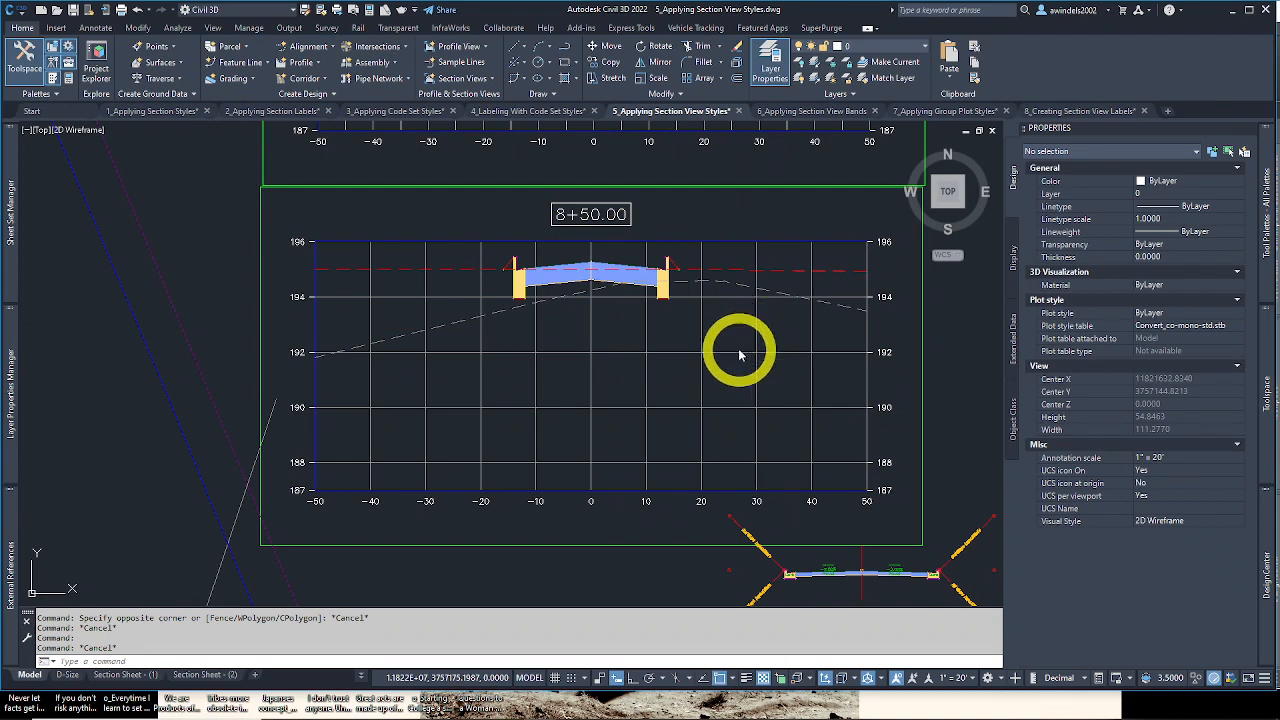
Step: Look over the sheets of grouped section views laid out above the Jordan Court profile
scroll(740, 354, down, 8)
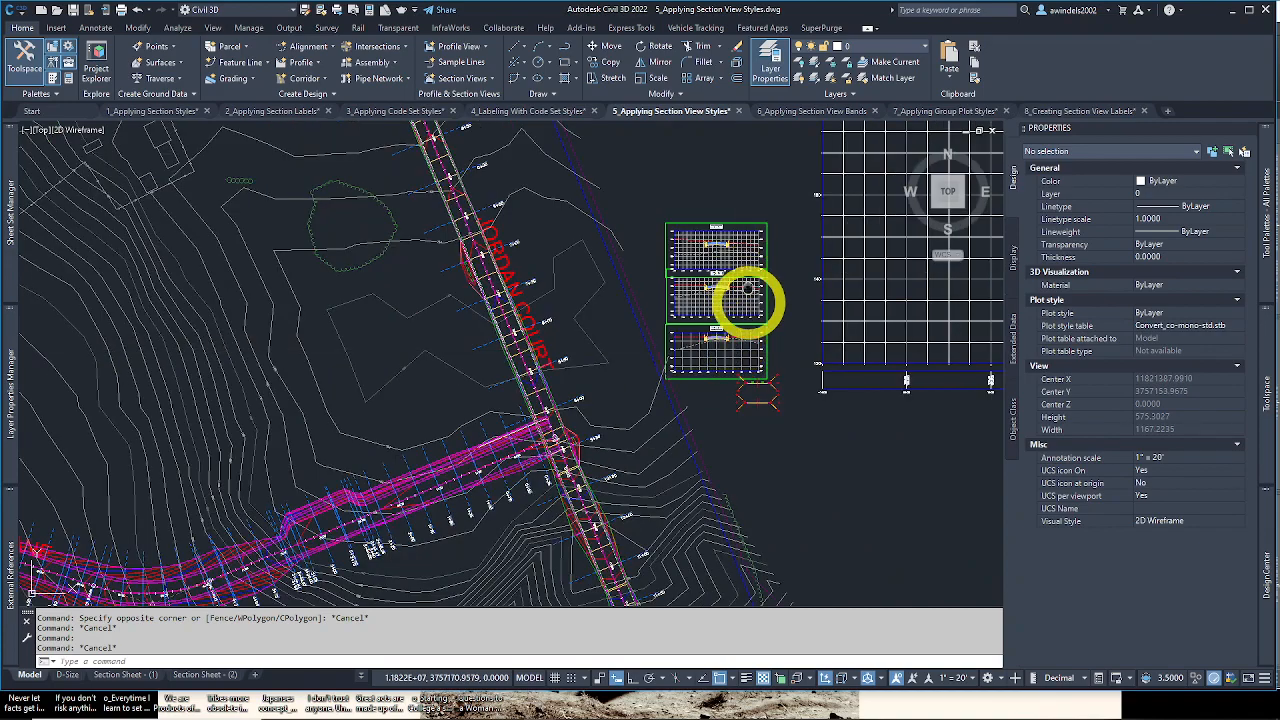
scroll(742, 348, down, 6)
middle_drag(737, 377, 713, 503)
middle_drag(725, 309, 691, 514)
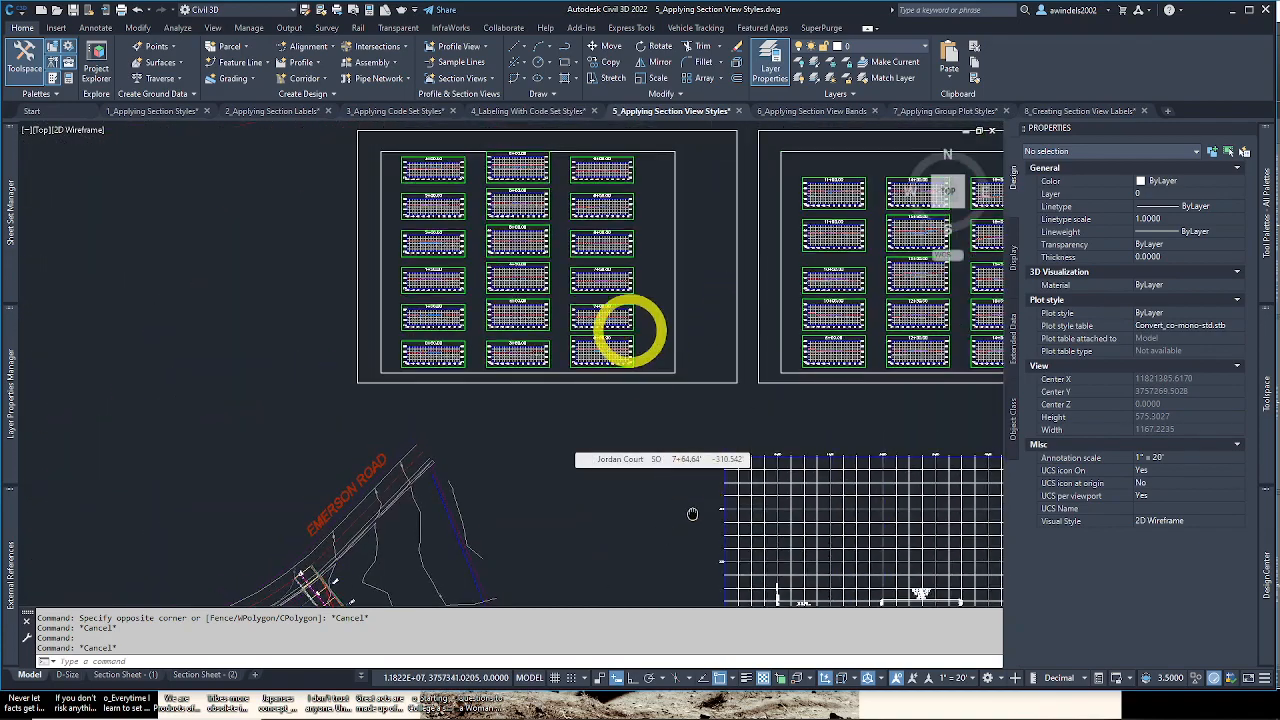
mouse_move(680, 283)
middle_down()
mouse_move(686, 363)
mouse_move(529, 403)
middle_up()
middle_drag(690, 404, 459, 392)
scroll(425, 392, down, 3)
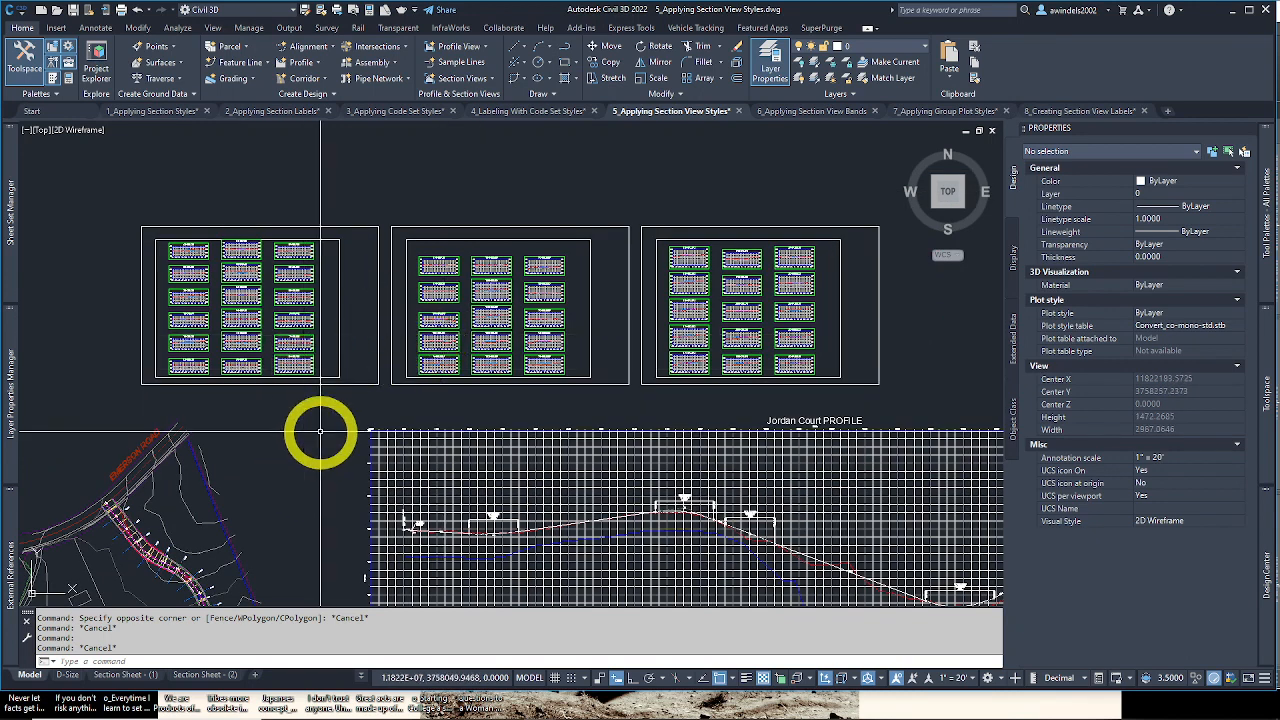
Step: Open the Section Sheet - (1) layout, activate its viewport and unlock it
mouse_move(133, 680)
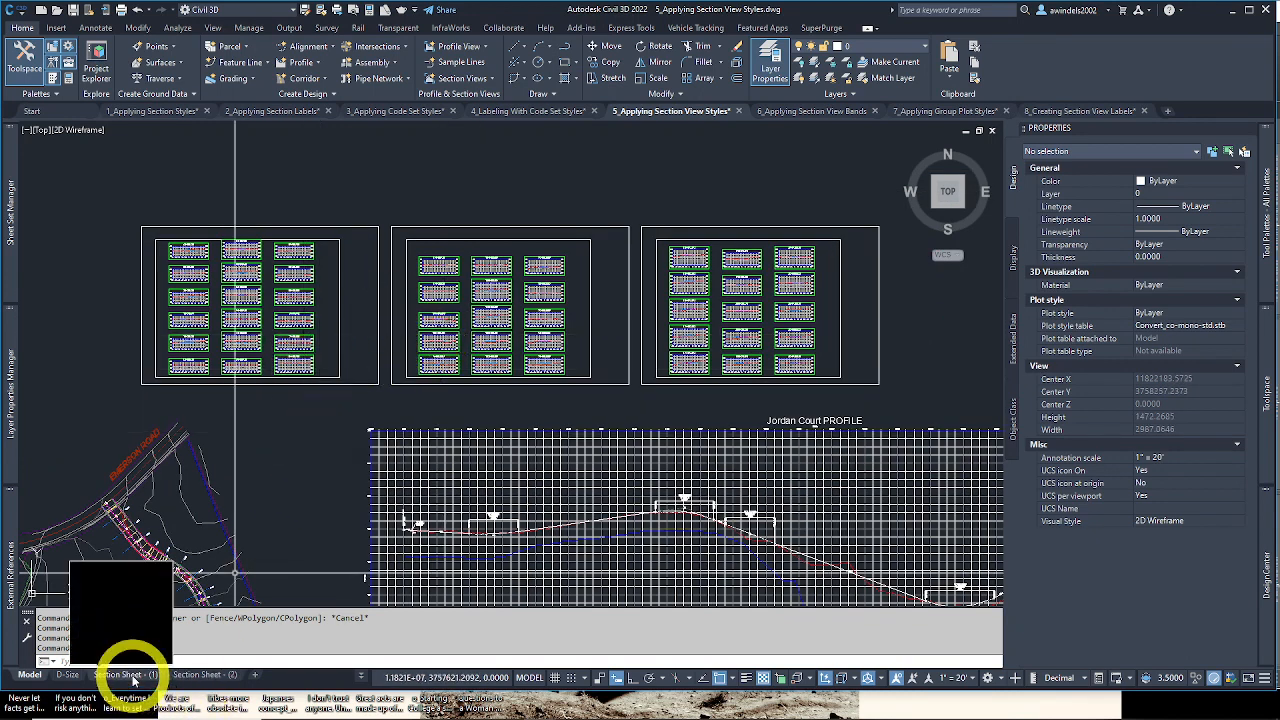
click(188, 676)
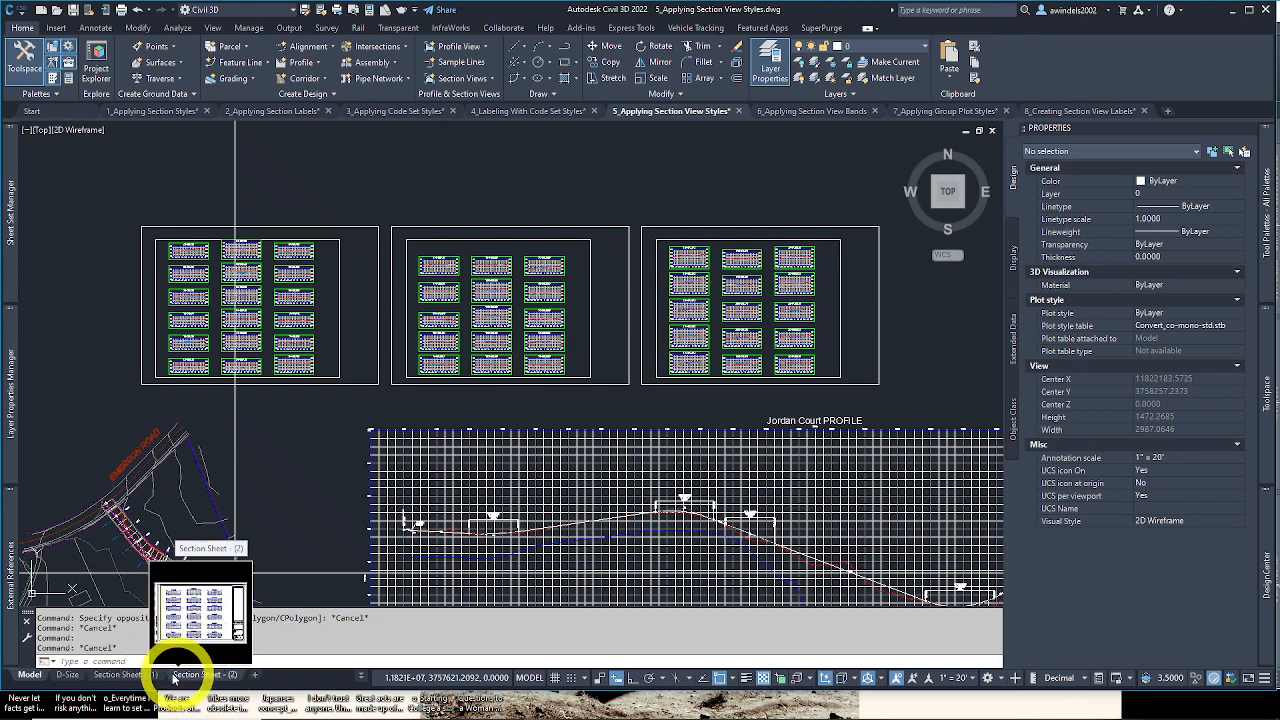
click(141, 675)
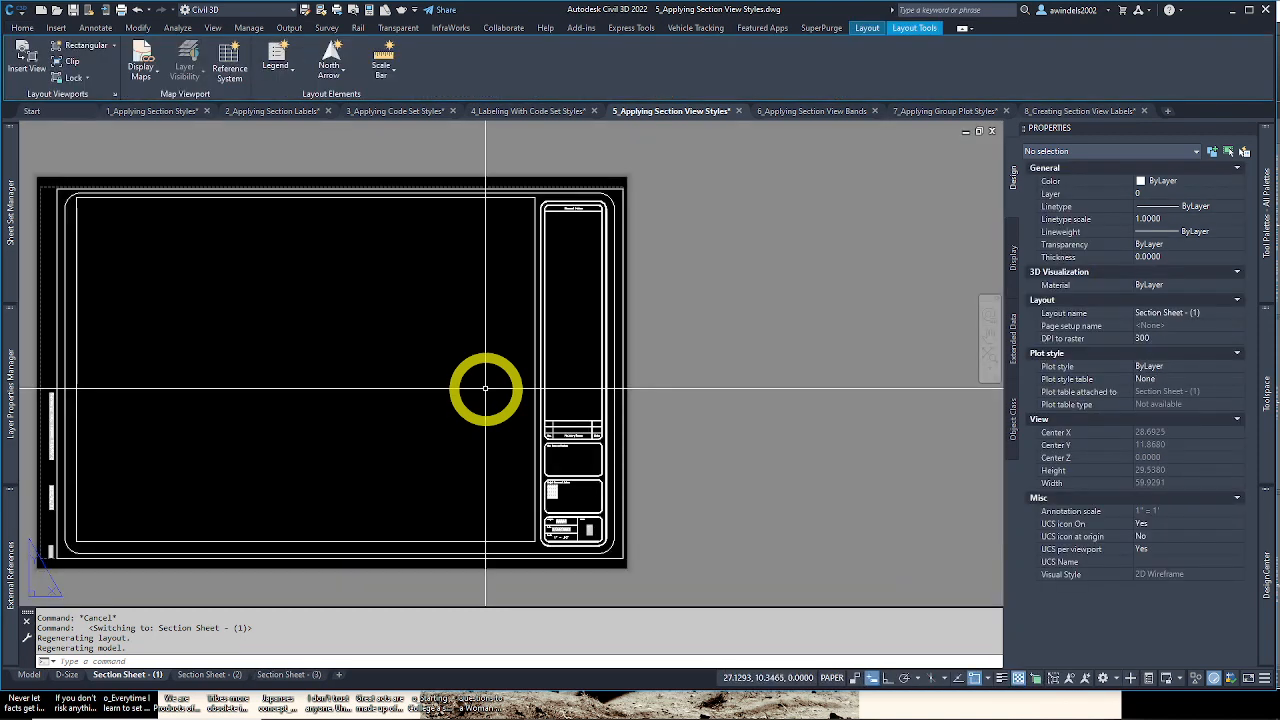
double_click(424, 413)
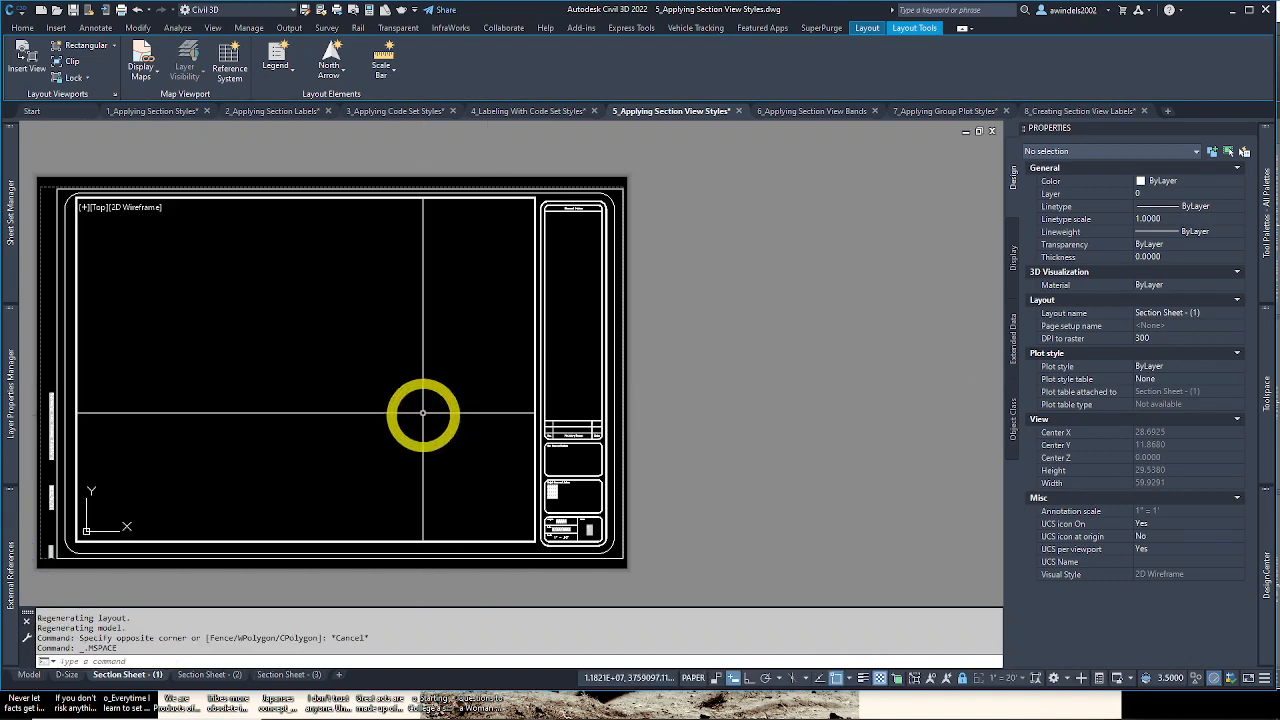
key(Escape)
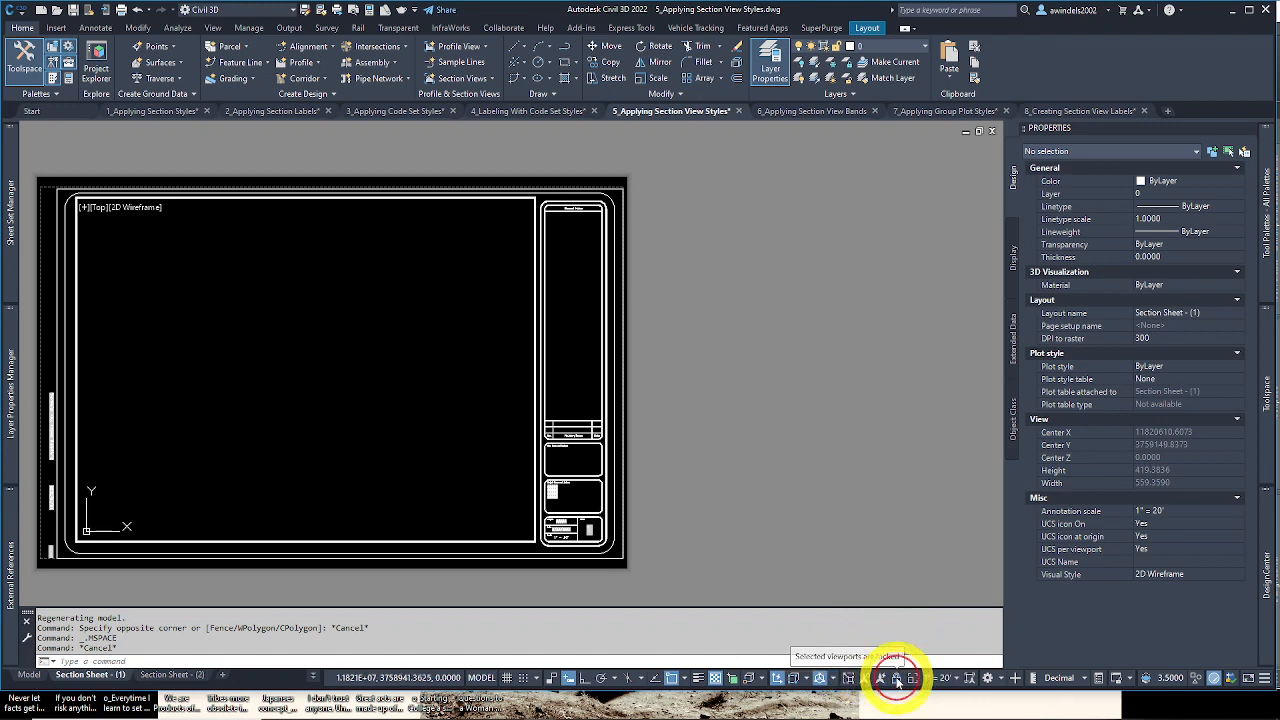
click(385, 431)
key(Escape)
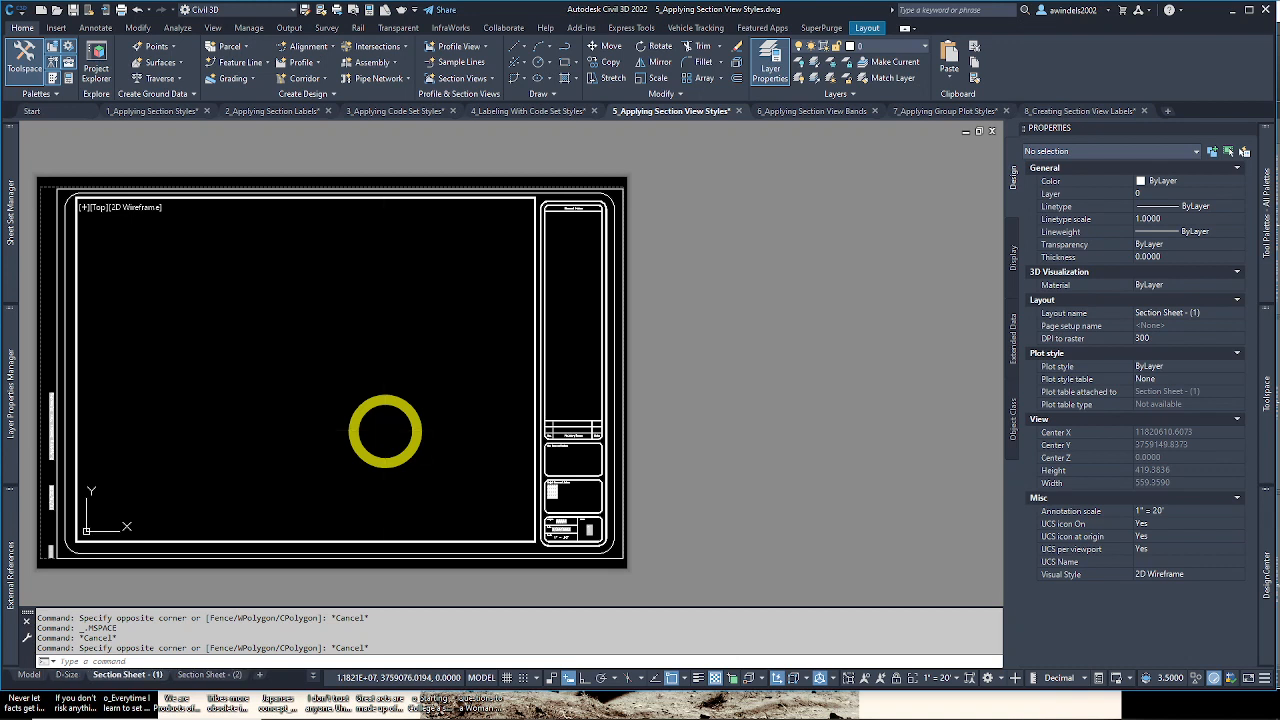
Step: Bring the first sheet's group of section views into the viewport and regenerate the whole drawing
middle_click(385, 431)
middle_click(385, 431)
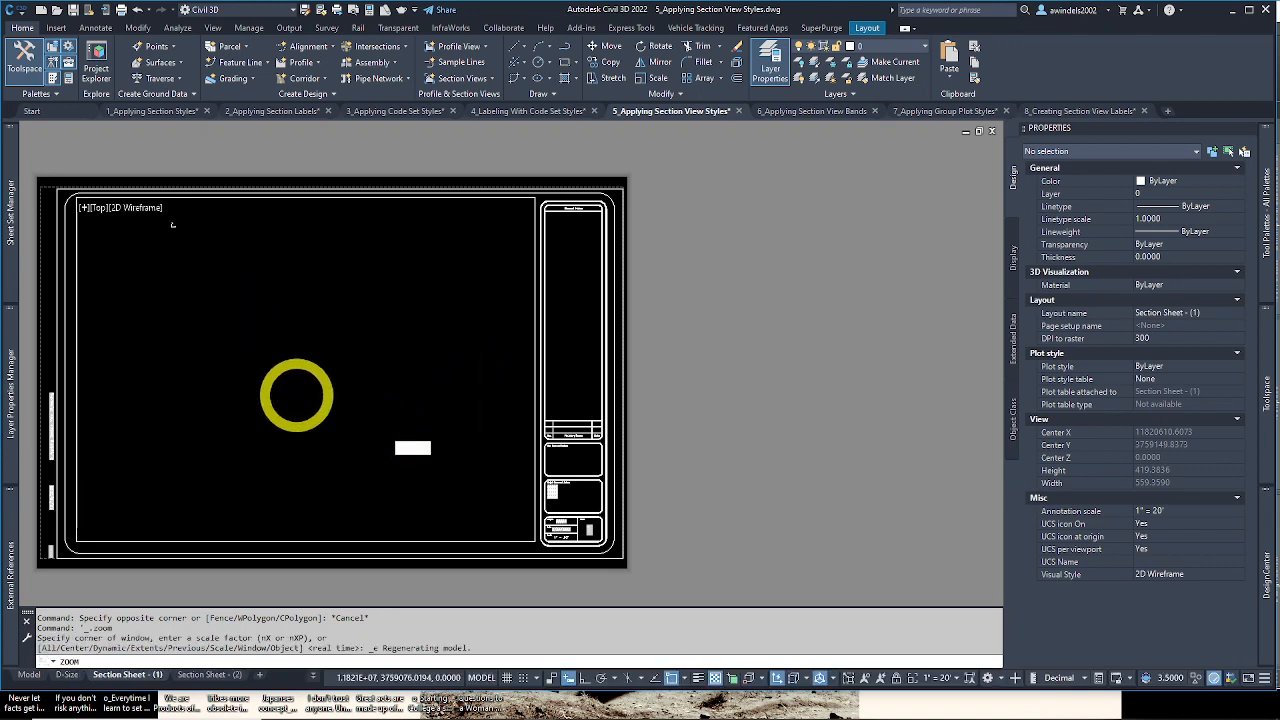
scroll(296, 395, down, 3)
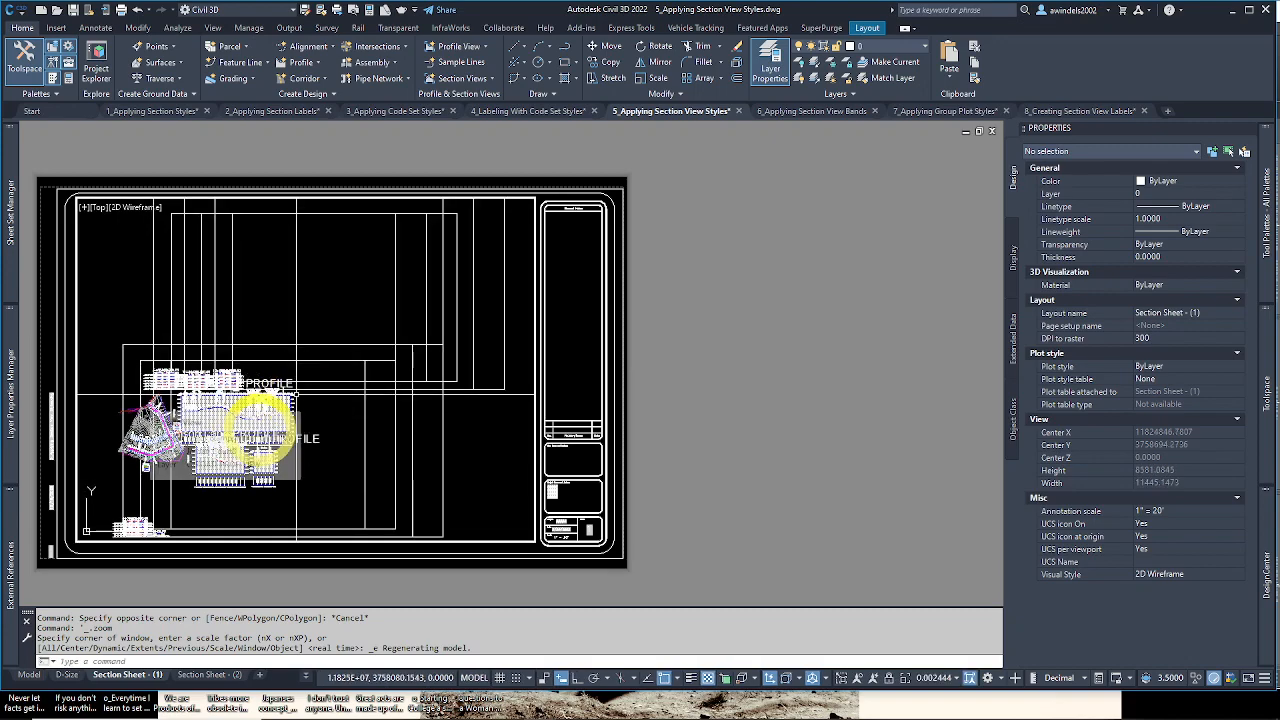
scroll(175, 386, up, 4)
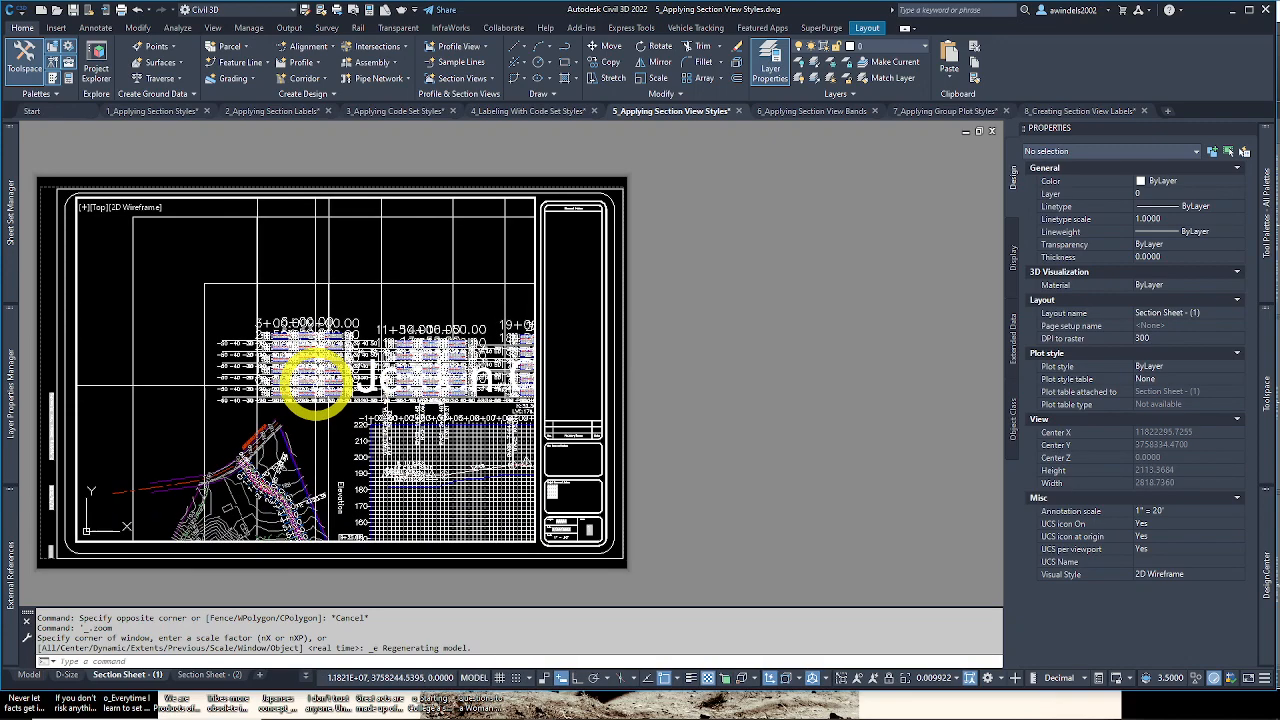
scroll(314, 377, up, 6)
scroll(346, 400, up, 3)
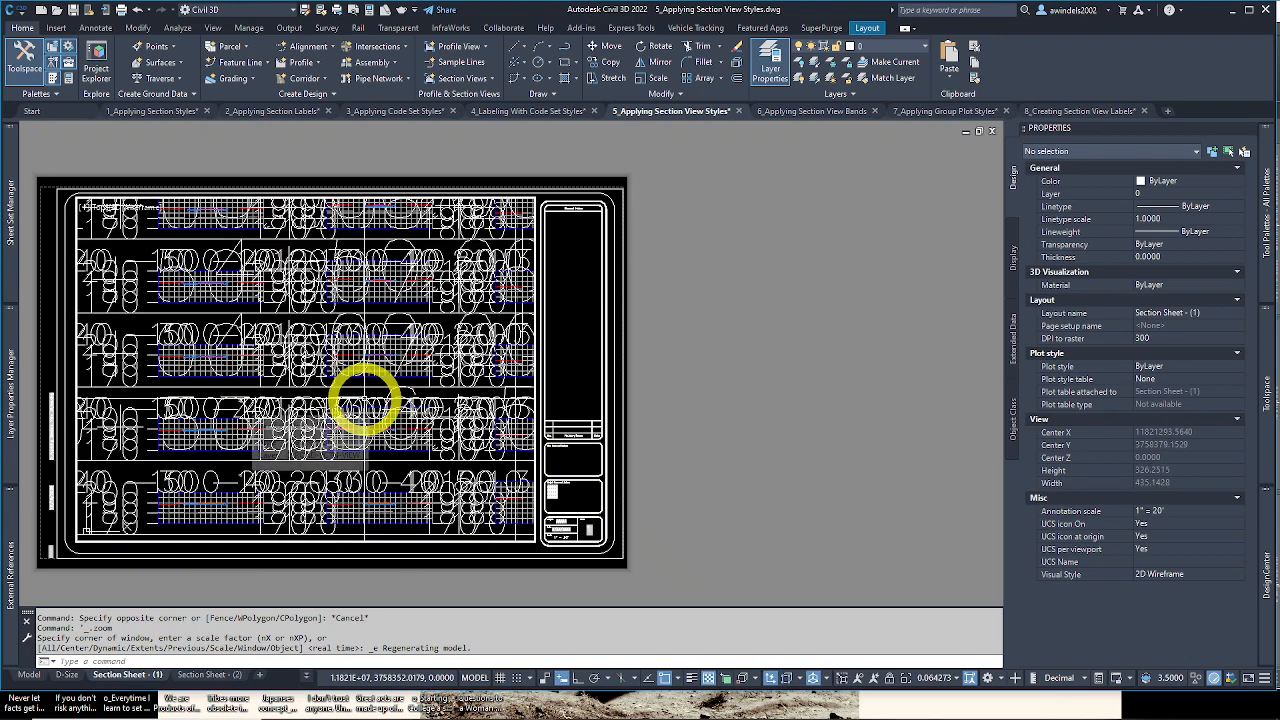
text(rea)
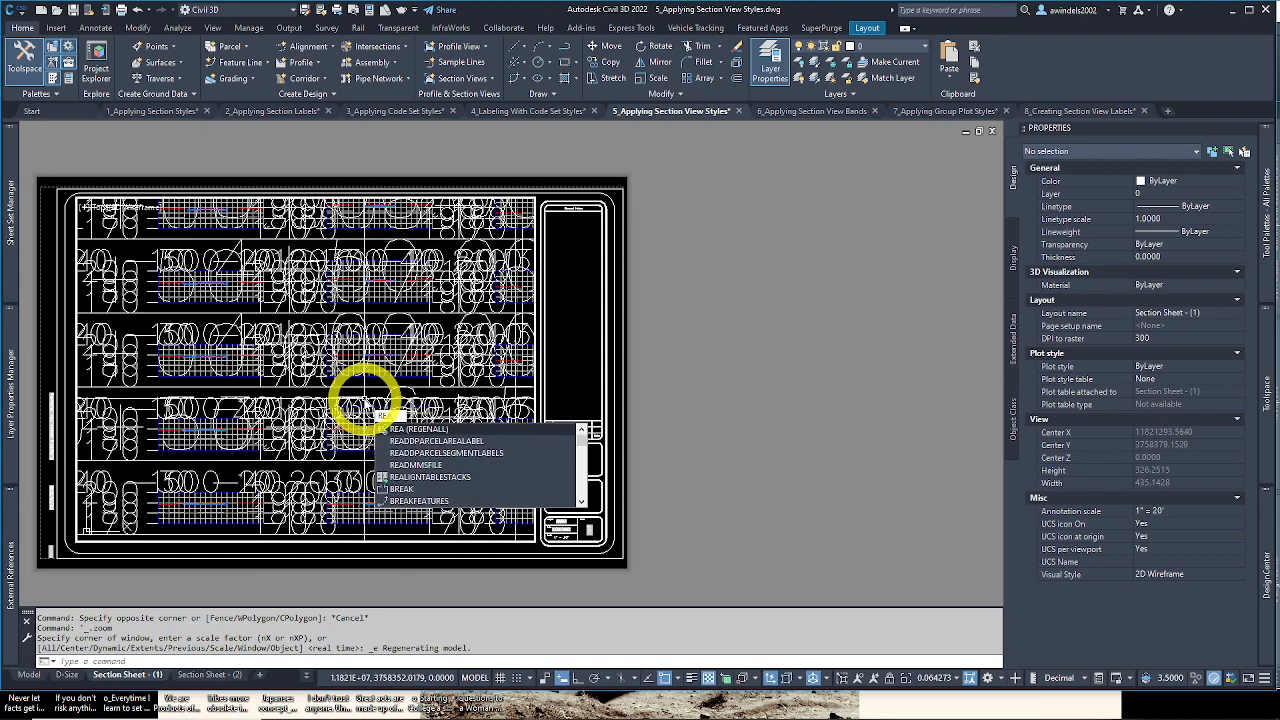
key(Return)
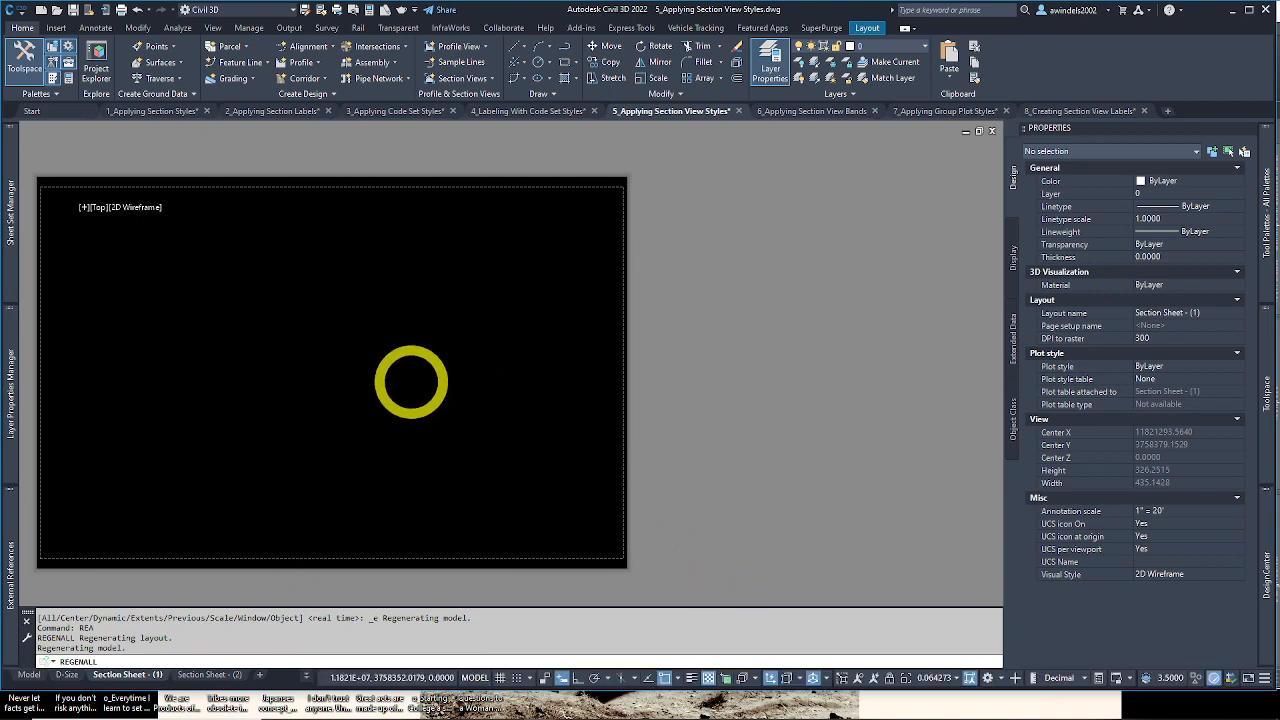
Step: Set the section sheet viewport's scale to 1" = 20'
middle_drag(308, 408, 286, 411)
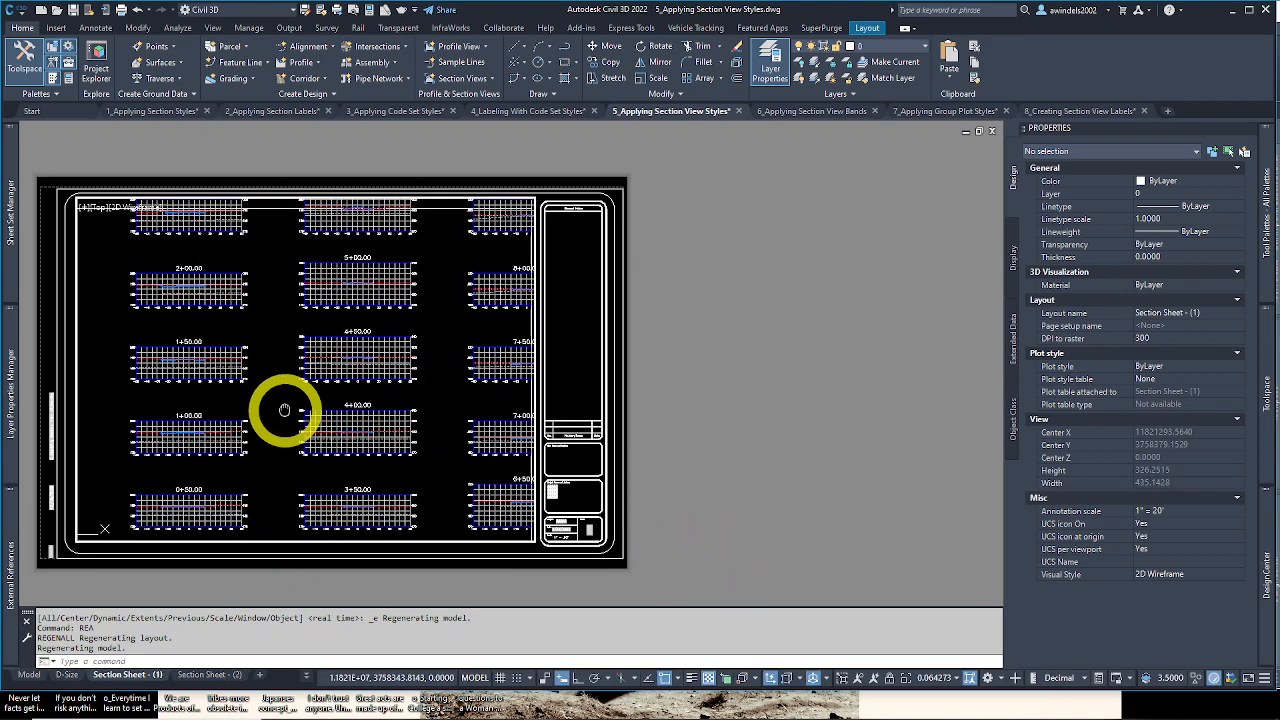
click(938, 678)
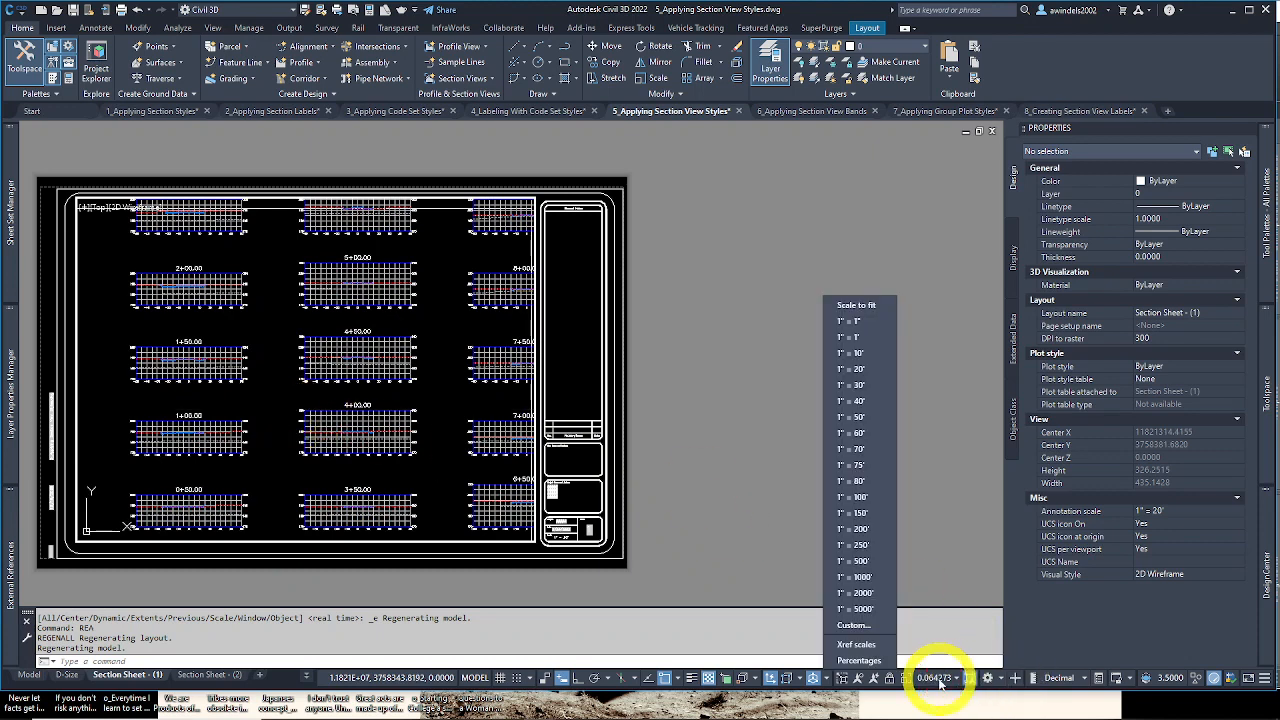
click(858, 370)
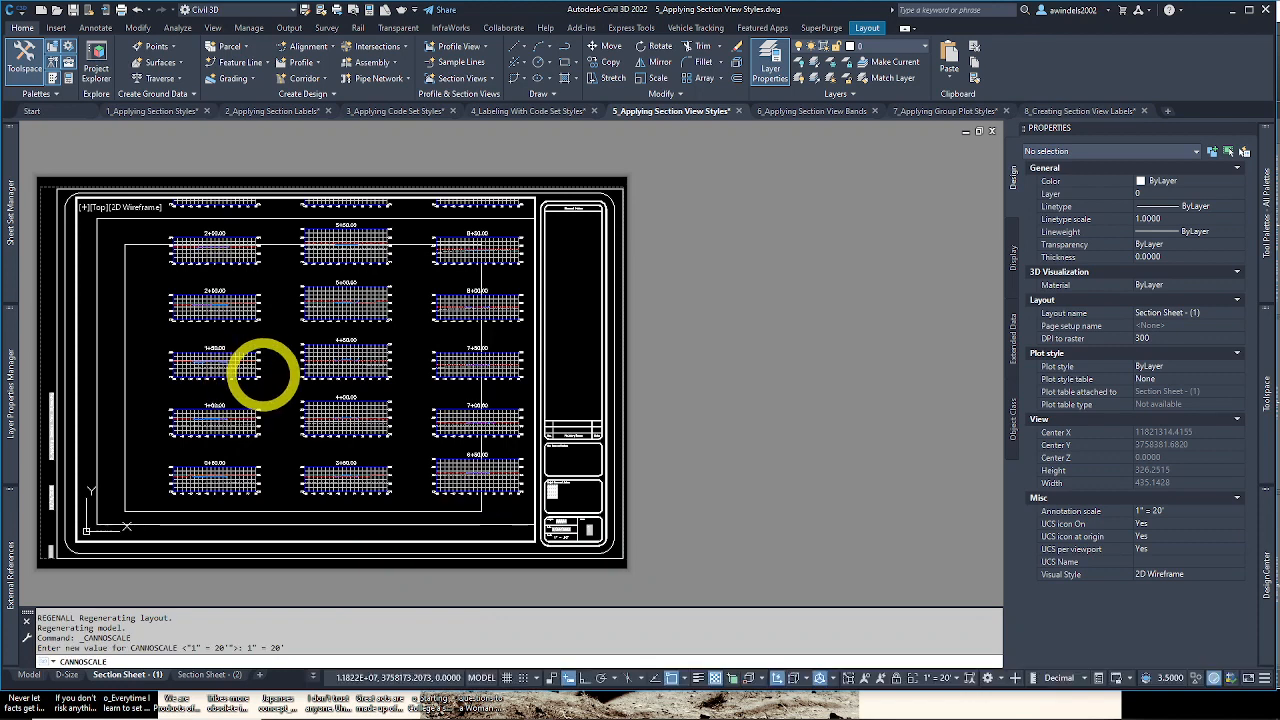
Step: Position the 0+50.00 to 9+00.00 section views within the sheet viewport, lock the viewport and return to paper space
click(269, 360)
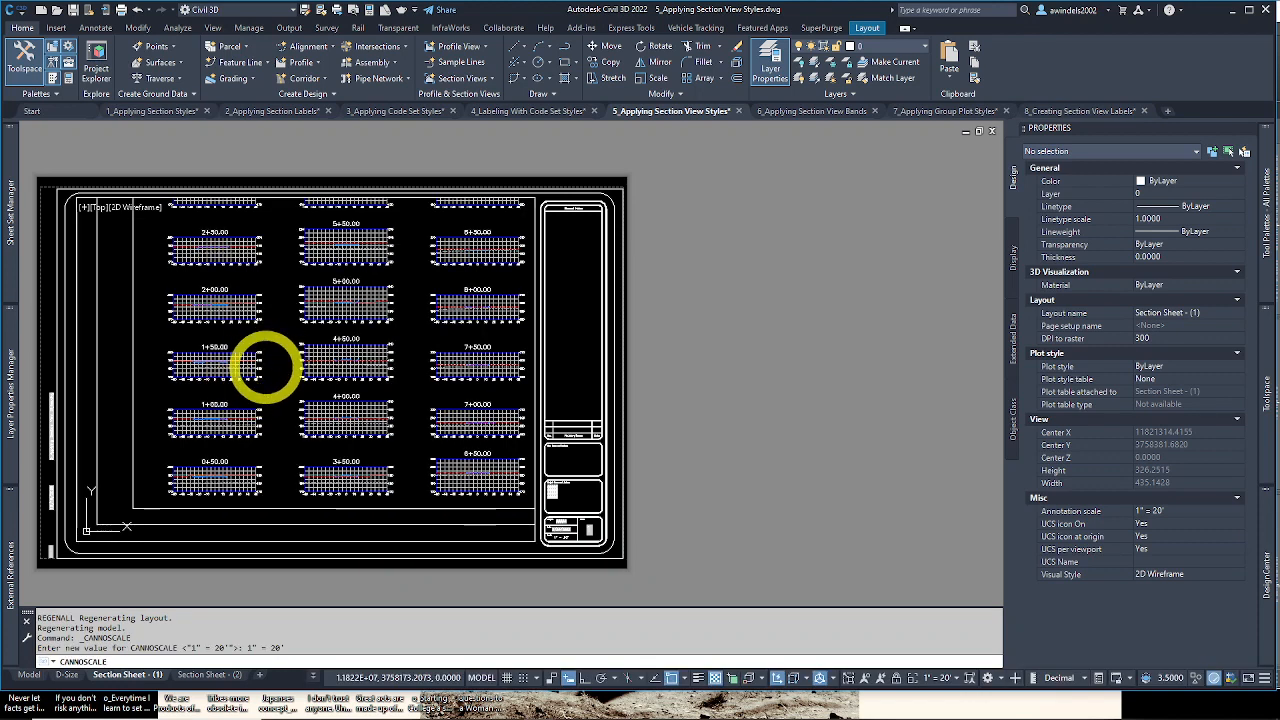
click(272, 355)
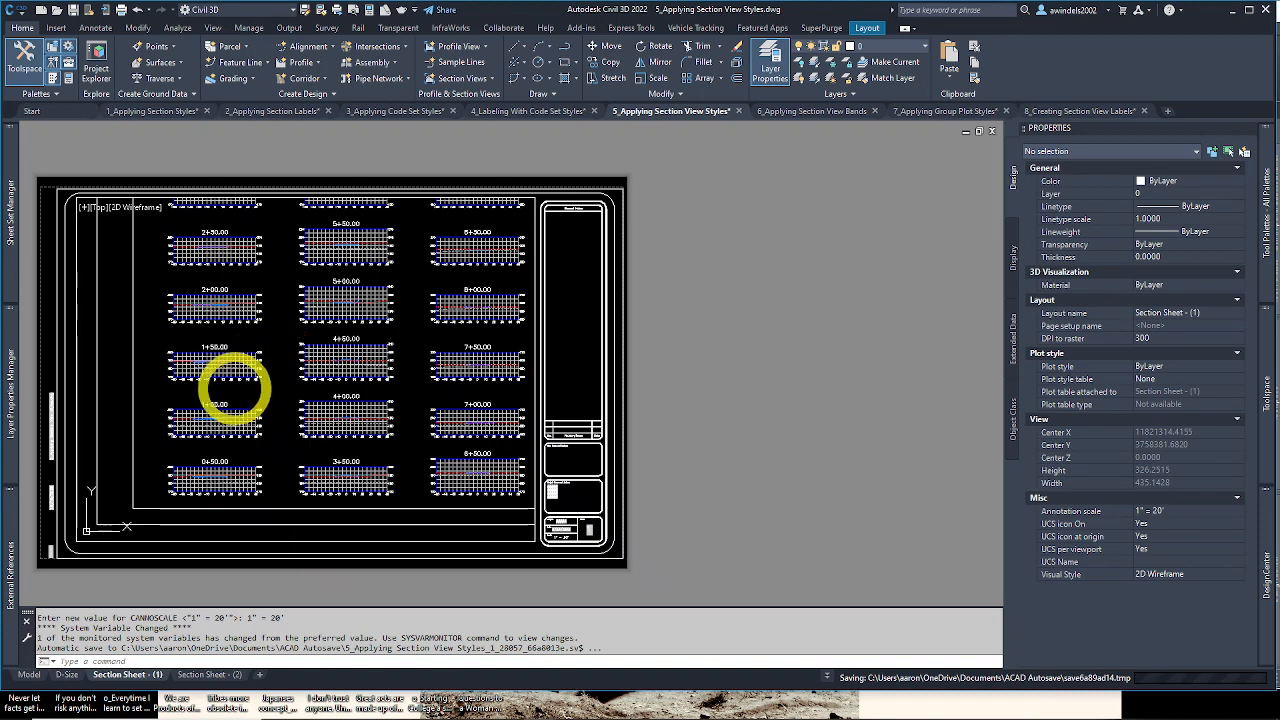
double_click(253, 380)
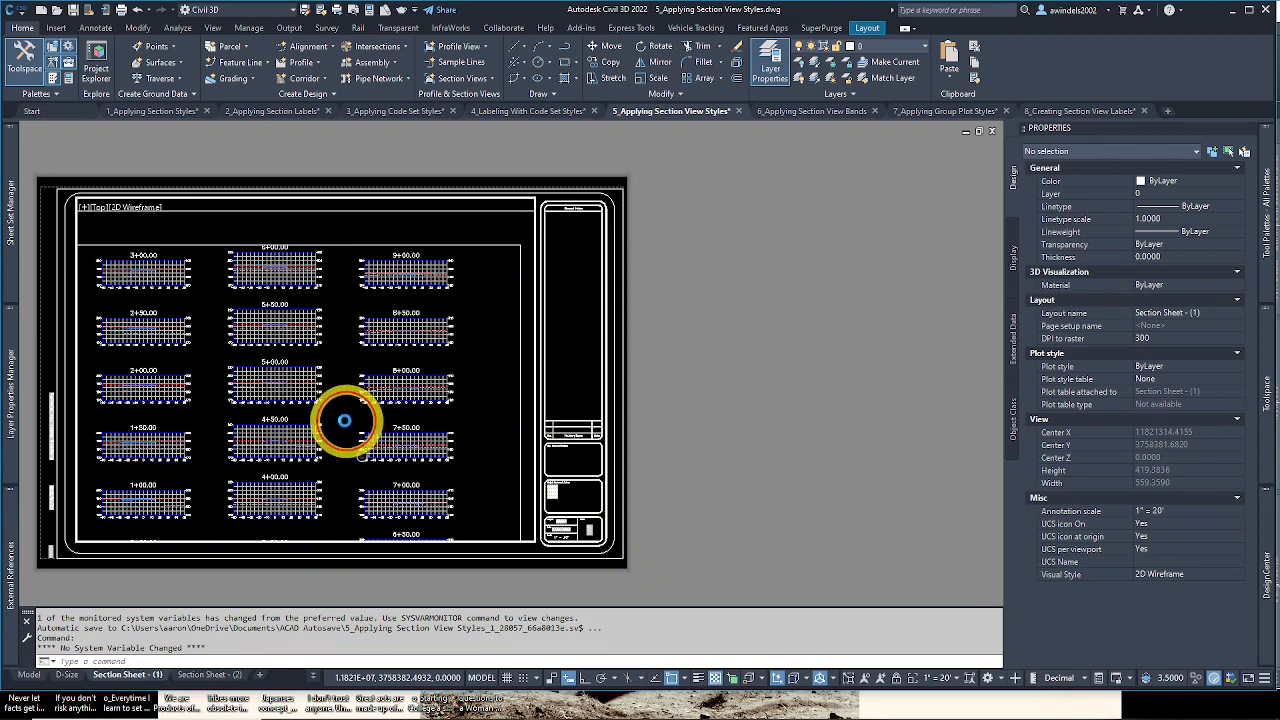
key(Escape)
middle_drag(343, 423, 381, 415)
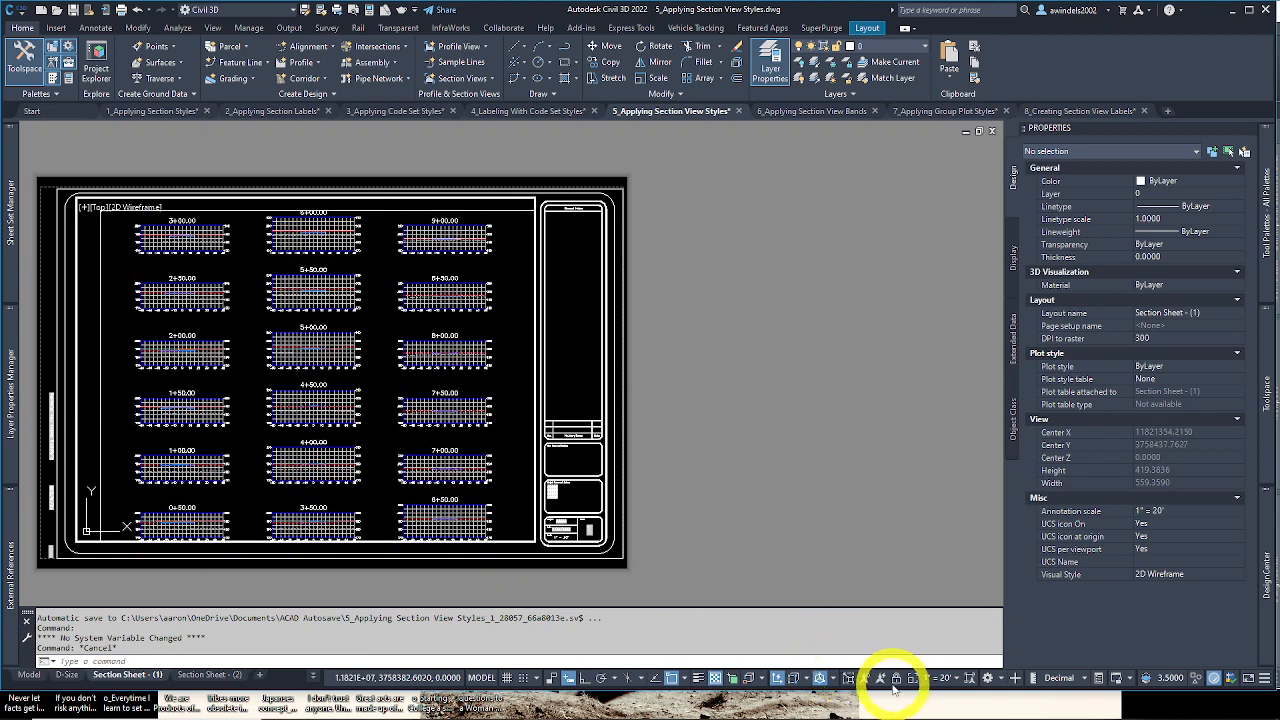
double_click(699, 521)
scroll(503, 540, up, 6)
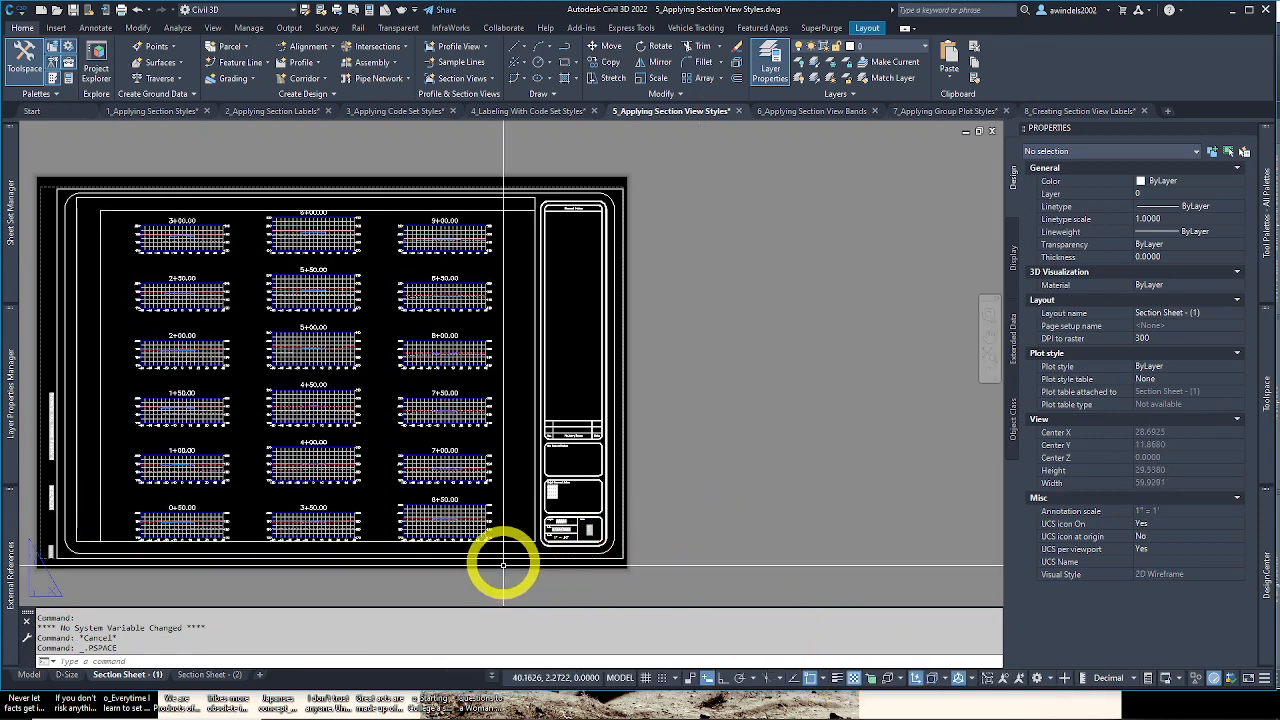
click(505, 520)
click(503, 519)
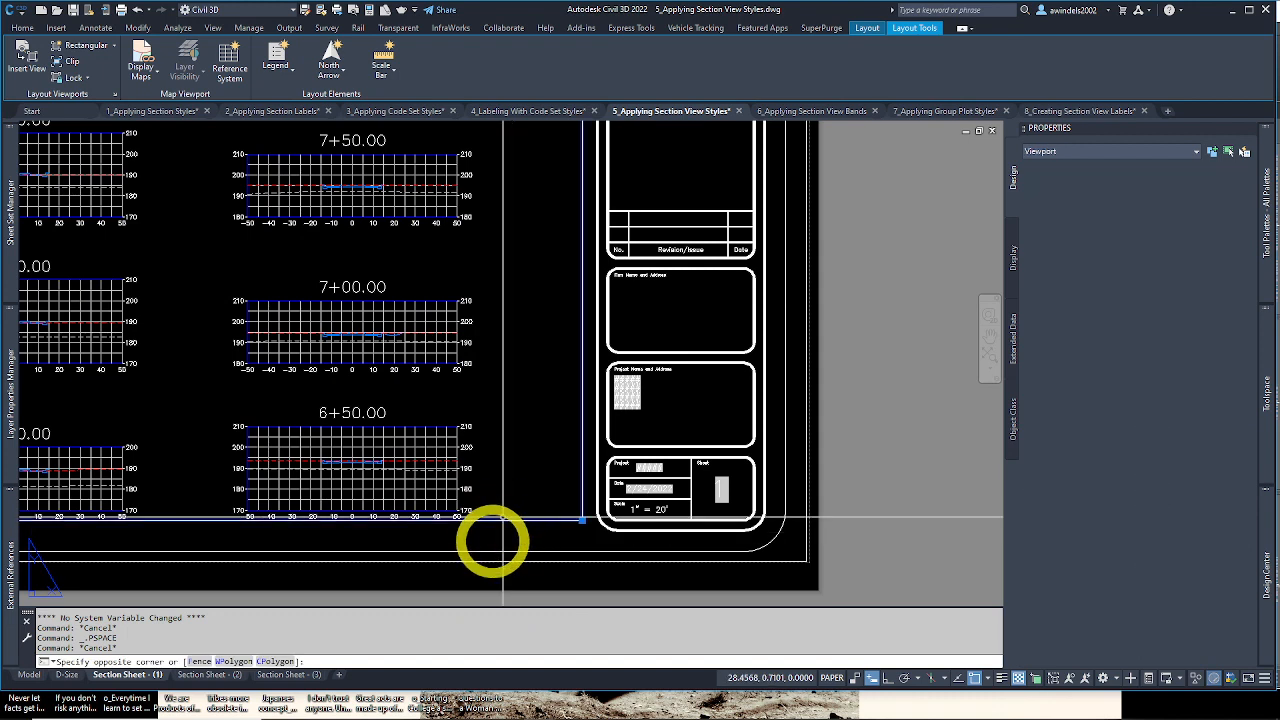
scroll(368, 538, down, 3)
middle_drag(221, 547, 547, 490)
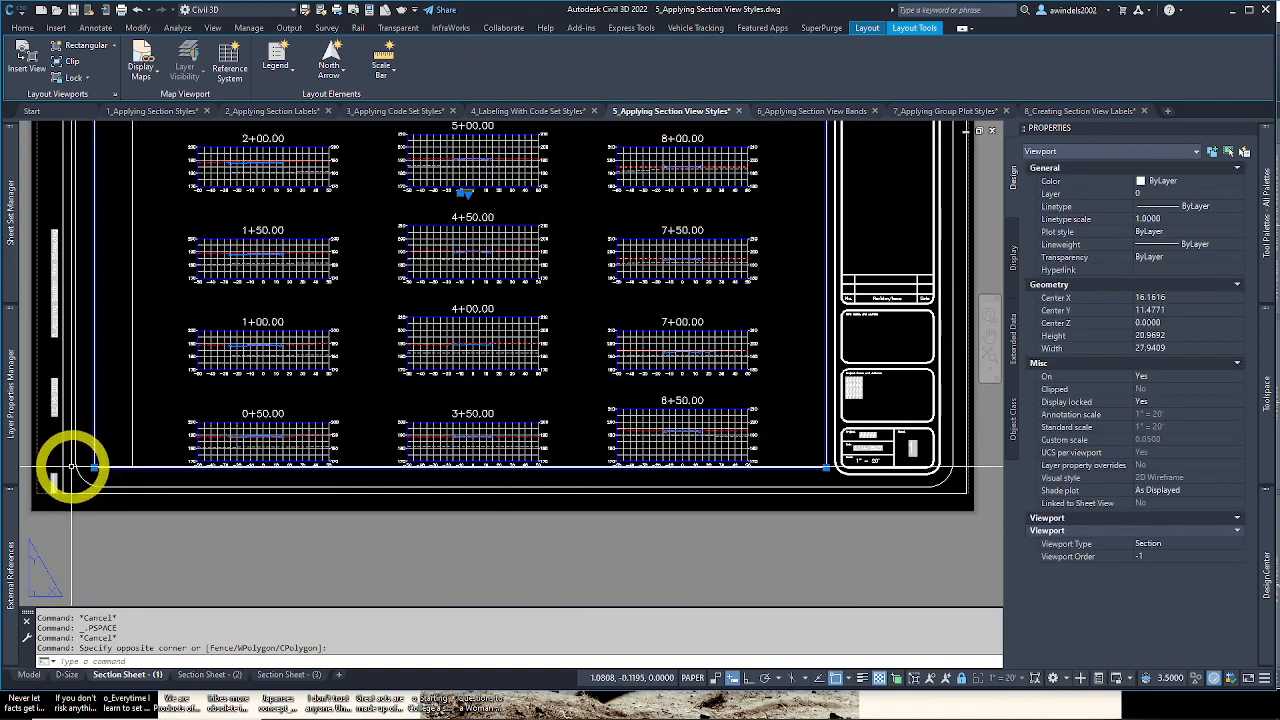
scroll(86, 468, up, 2)
key(Escape)
click(143, 376)
click(143, 376)
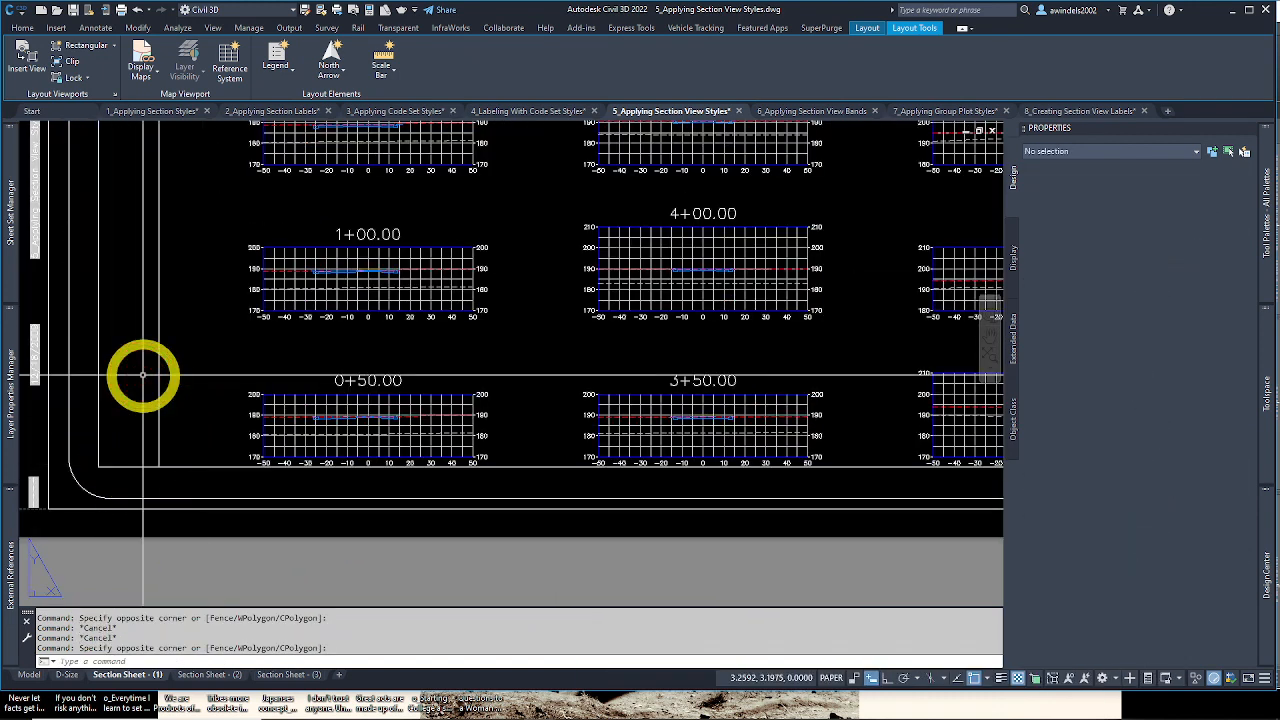
Step: Stretch the viewport's lower-left corner downward to a viewport height of about 21.71, with Ortho on, and deselect it
click(114, 370)
click(93, 373)
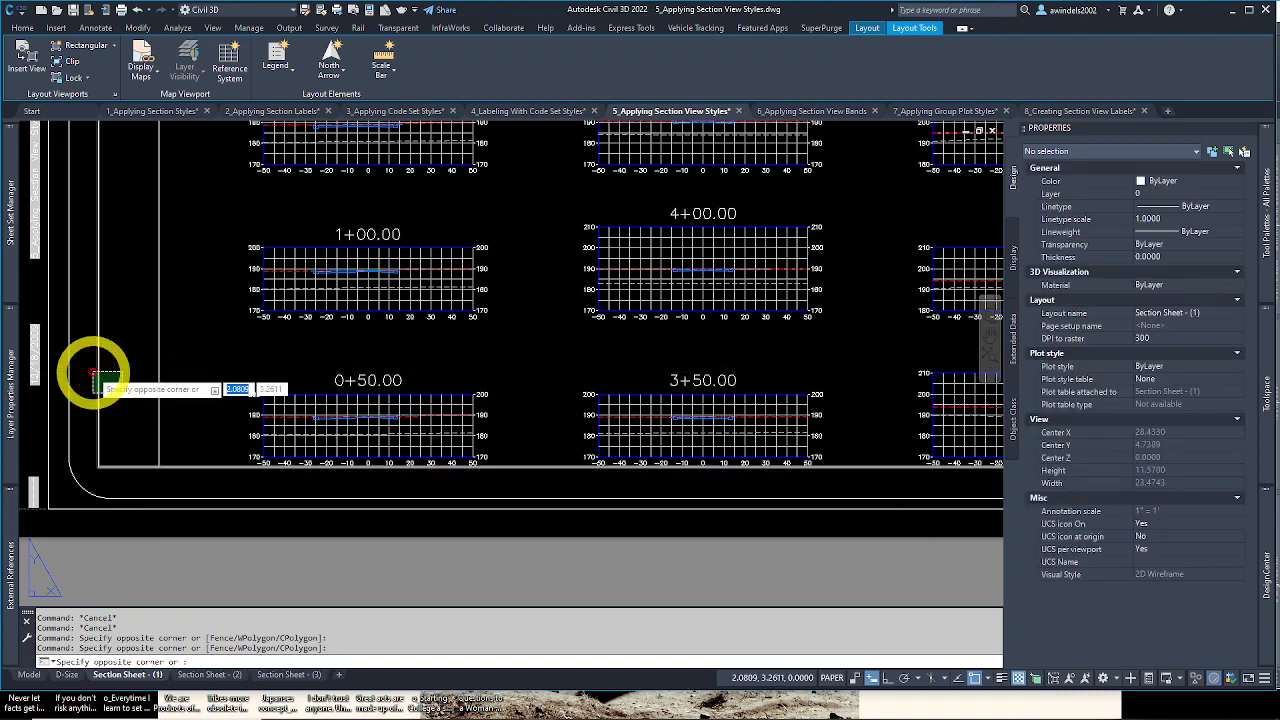
middle_drag(99, 461, 105, 462)
click(104, 468)
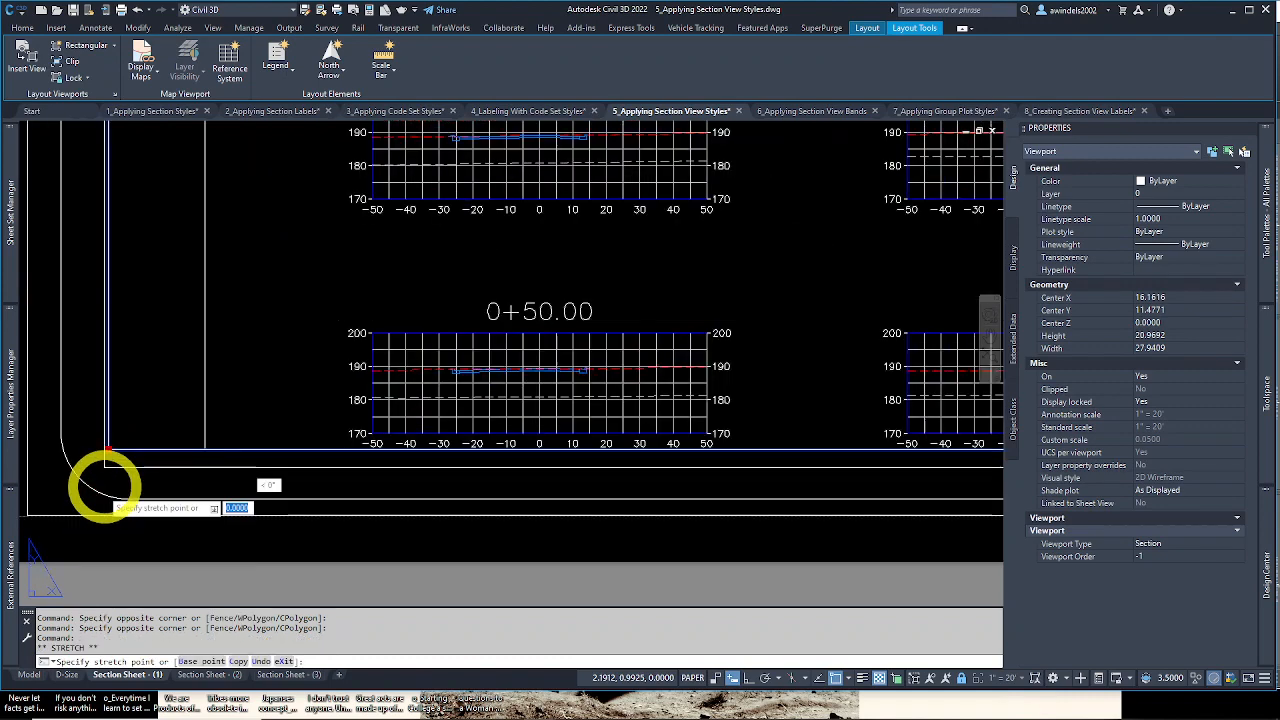
scroll(106, 474, up, 2)
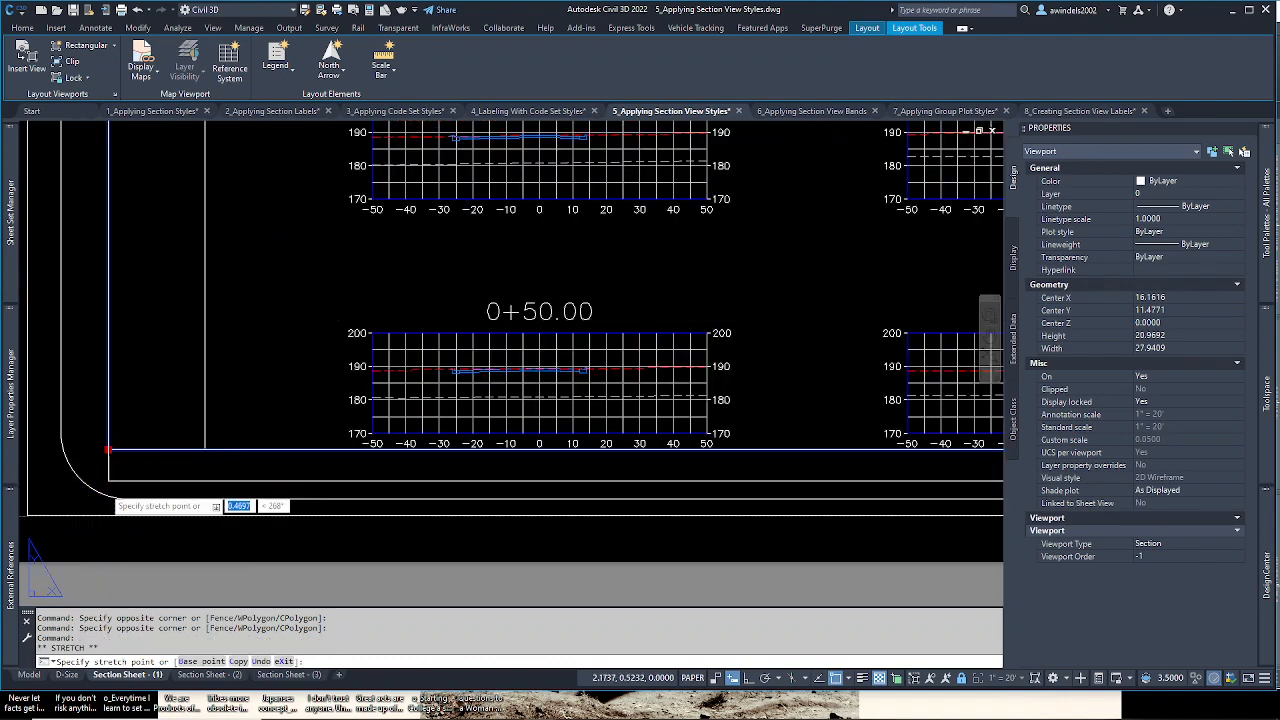
key(F8)
click(105, 490)
scroll(403, 405, down, 6)
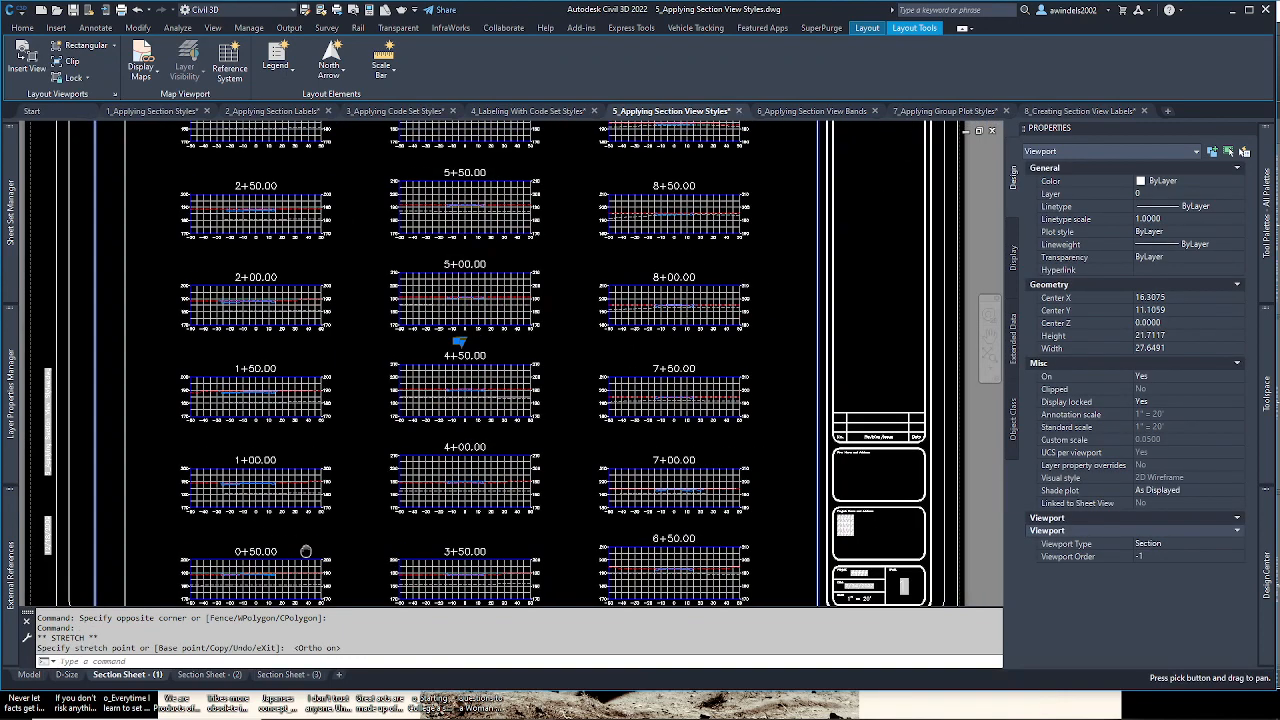
key(Escape)
key(Escape)
key(Escape)
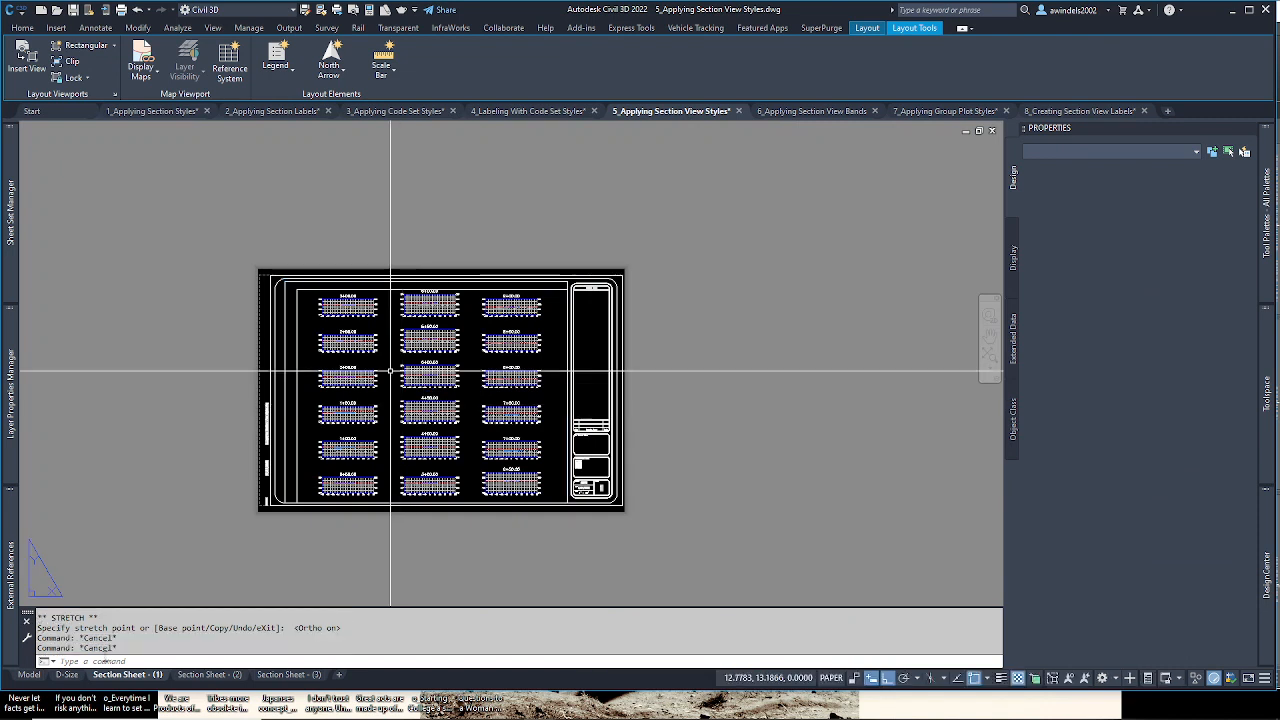
Step: Open the view group properties of the 0+50.00 section view in model space and widen the Section View column of the section view list
click(29, 675)
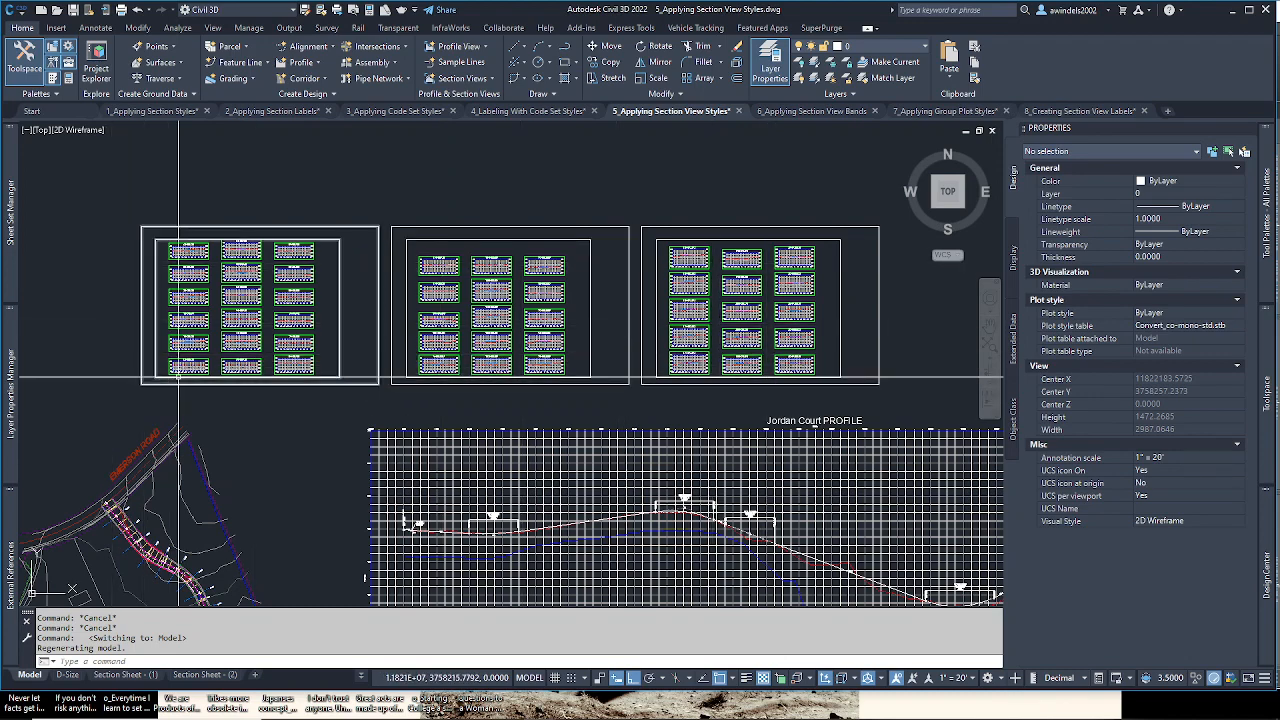
scroll(249, 342, up, 5)
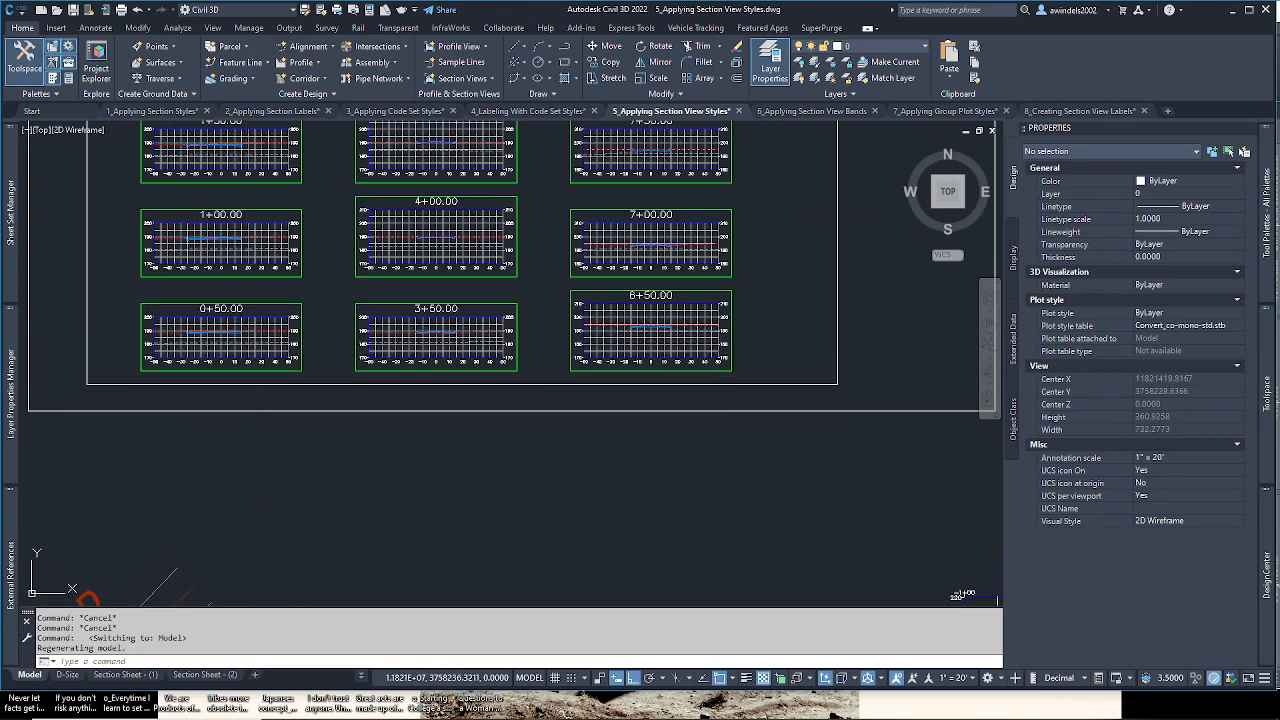
click(246, 354)
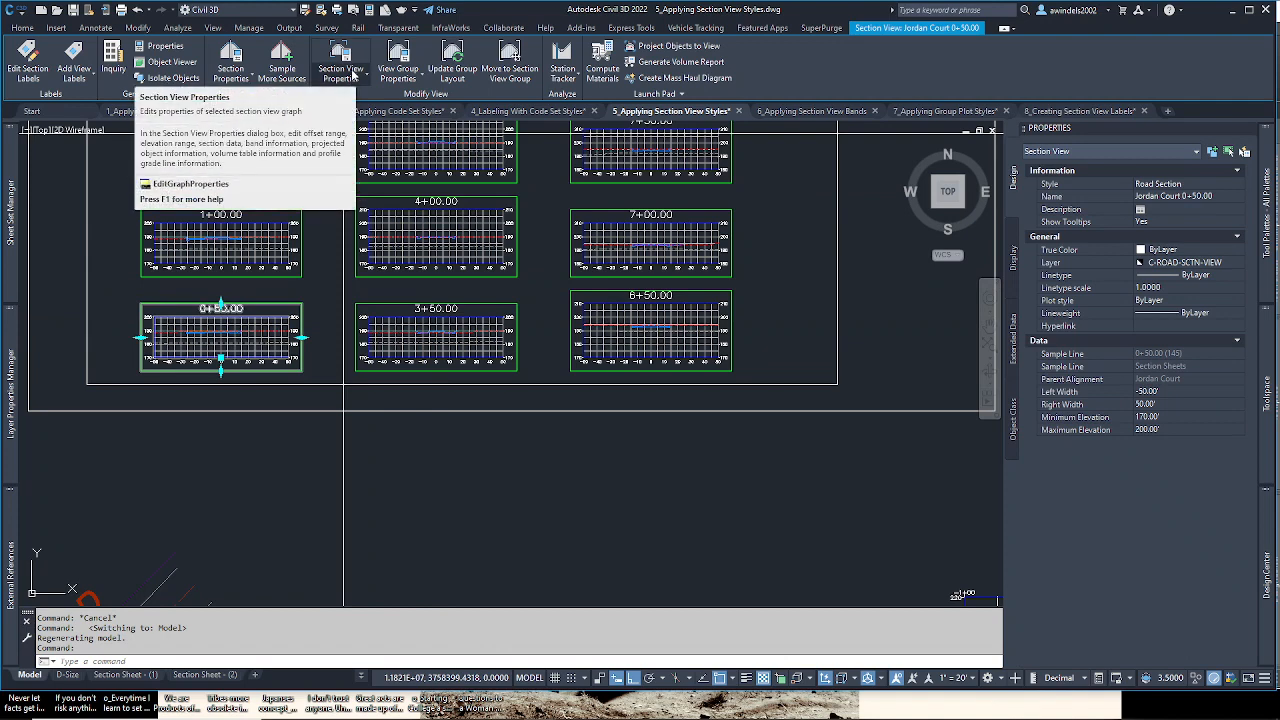
click(409, 78)
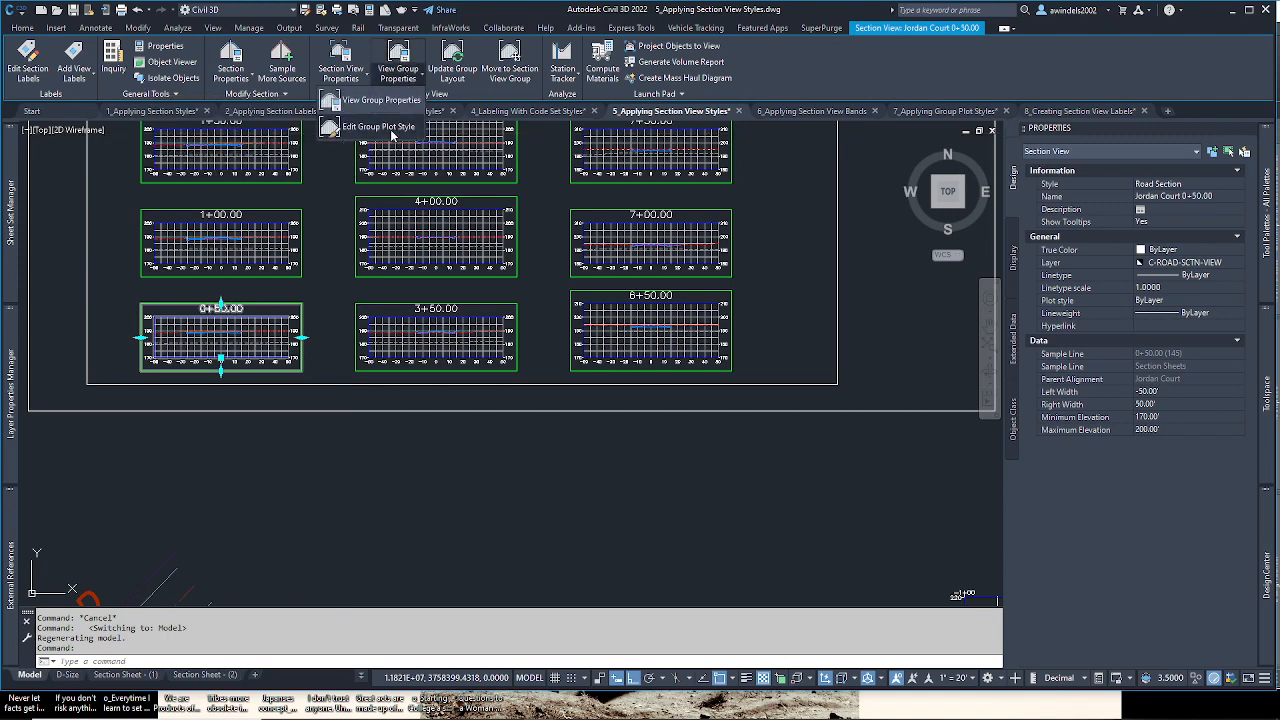
click(398, 55)
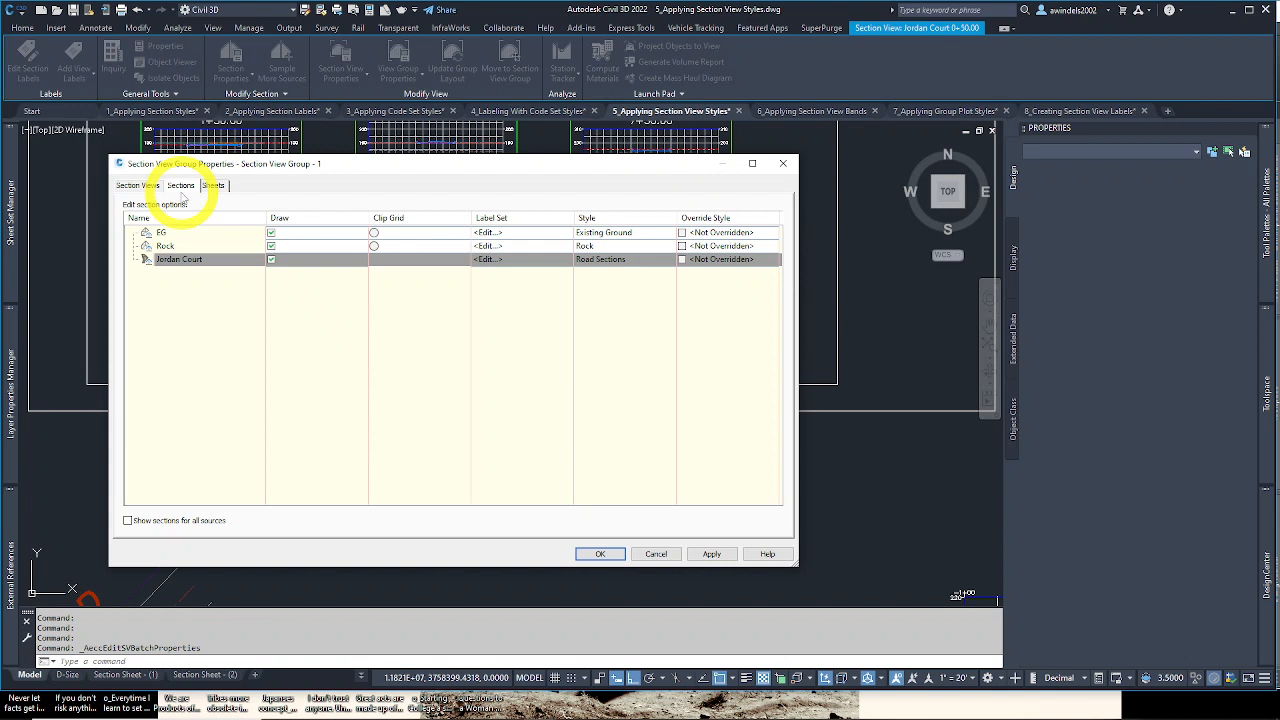
click(140, 186)
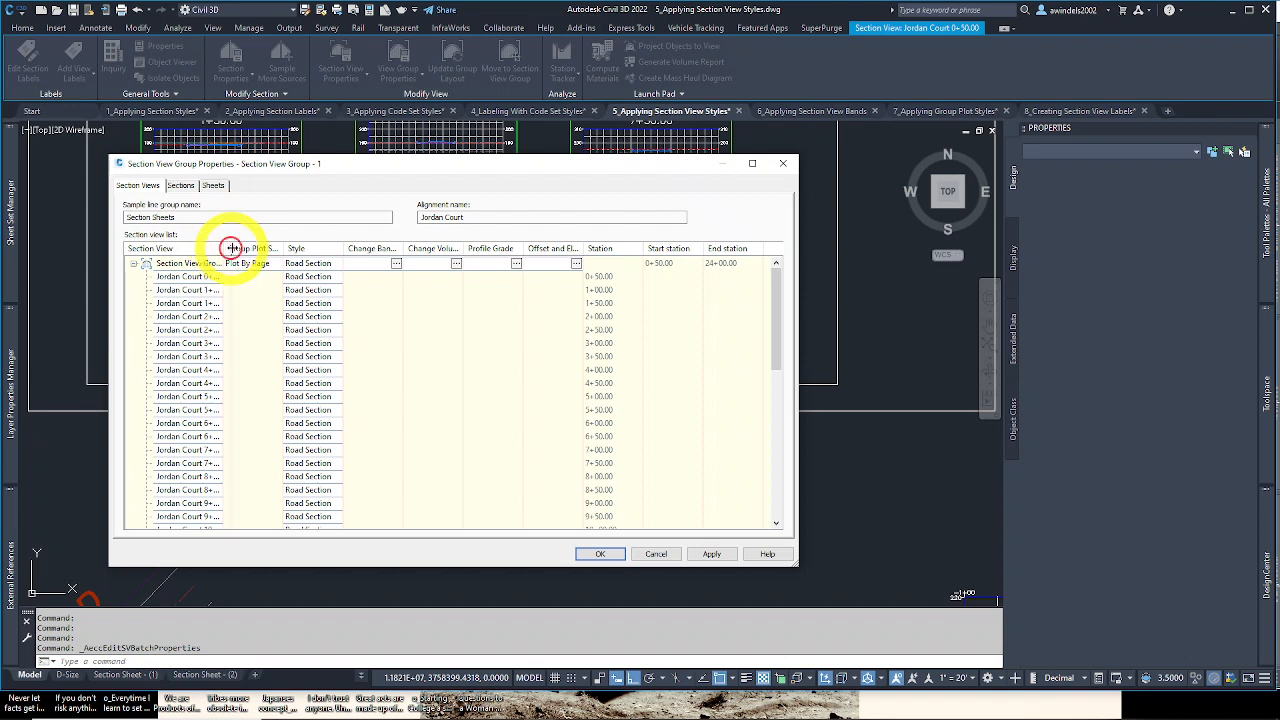
drag(231, 248, 264, 248)
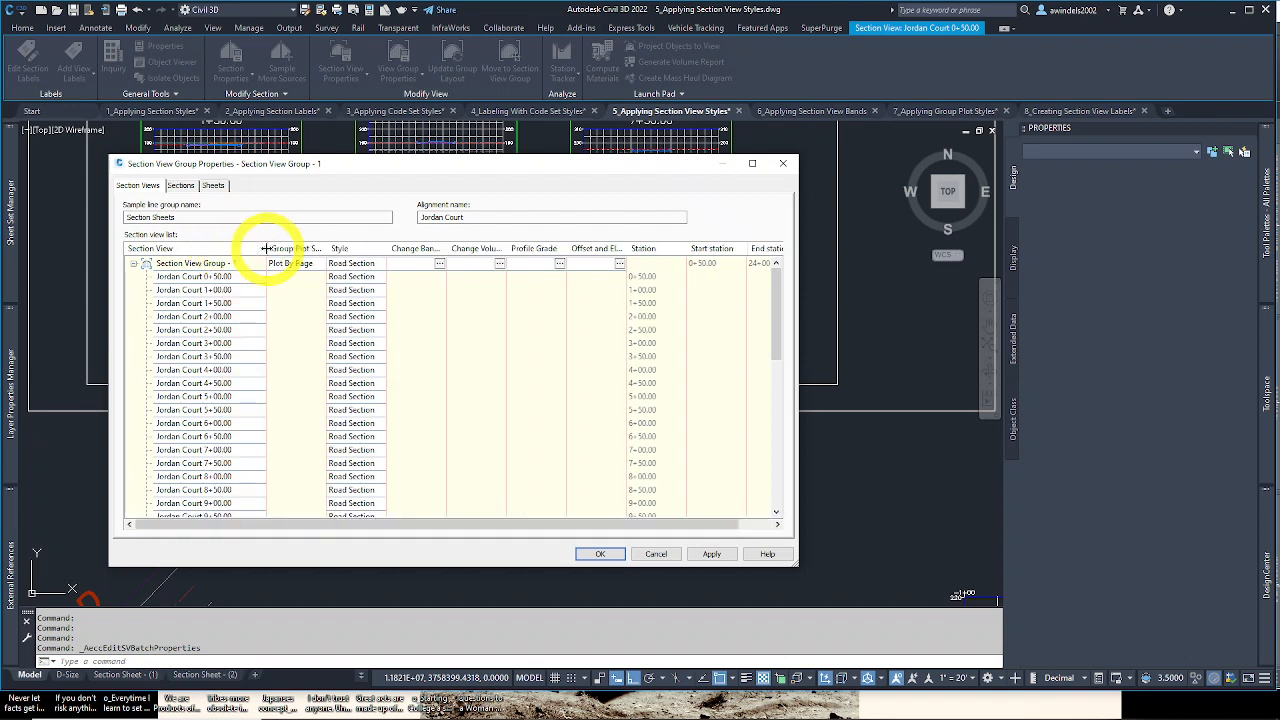
Step: Set the style of all section views in Section View Group - 1 to Road Section Type 2 and widen the Style column
click(318, 262)
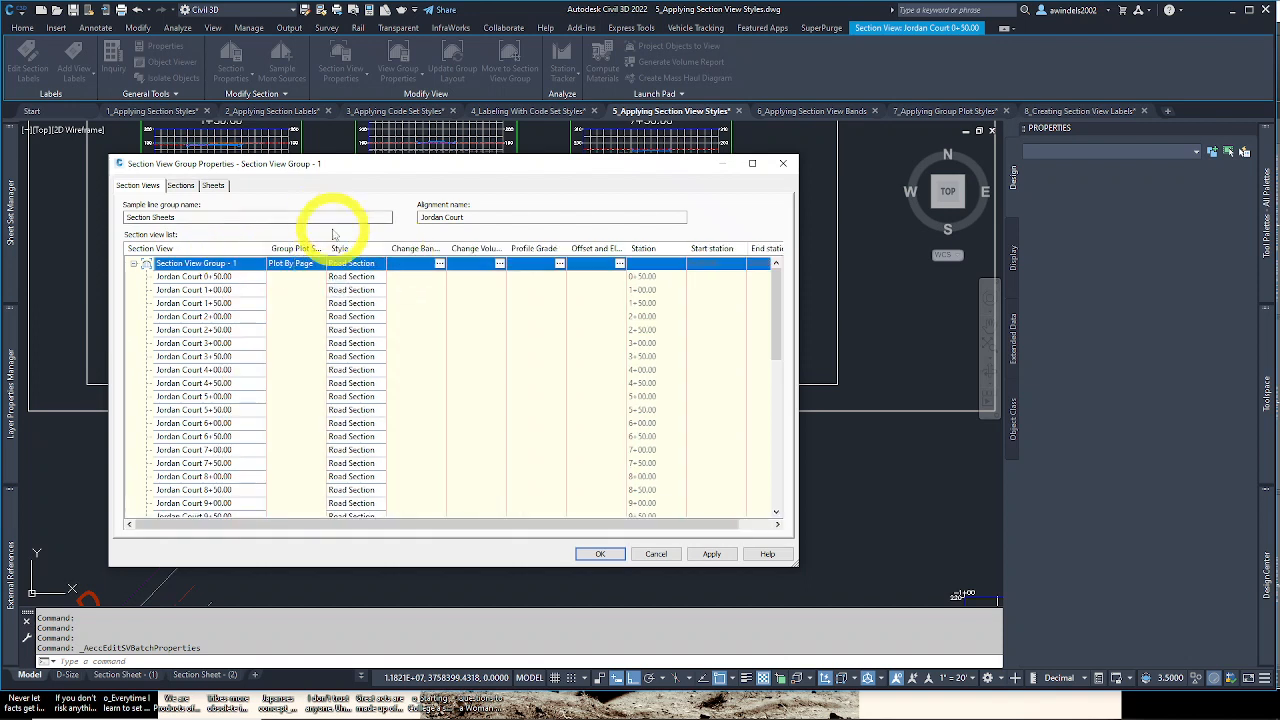
click(360, 264)
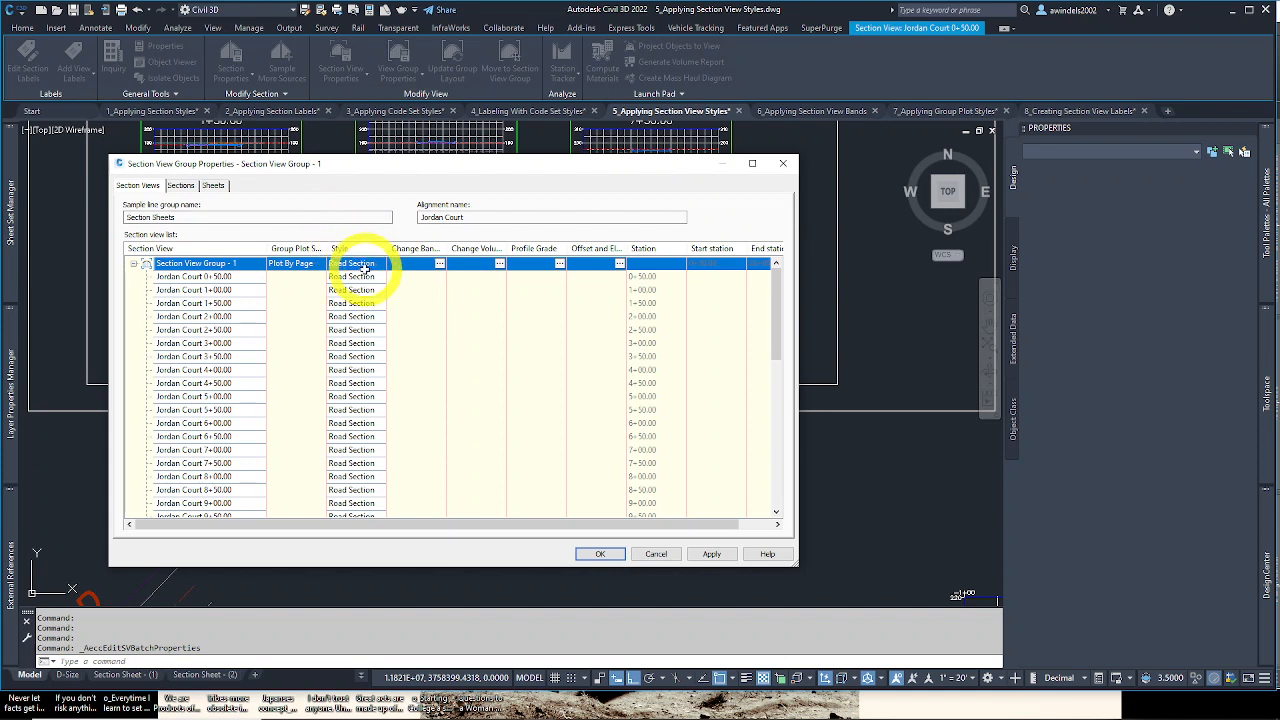
double_click(328, 248)
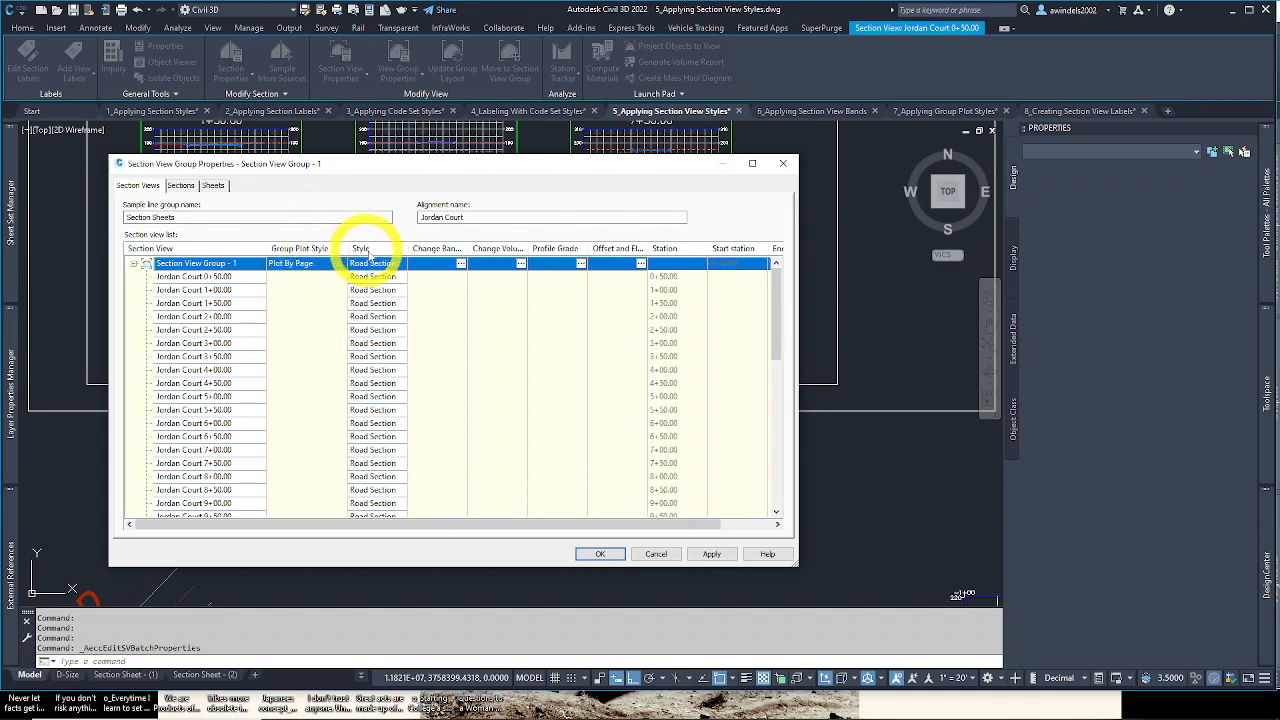
click(390, 265)
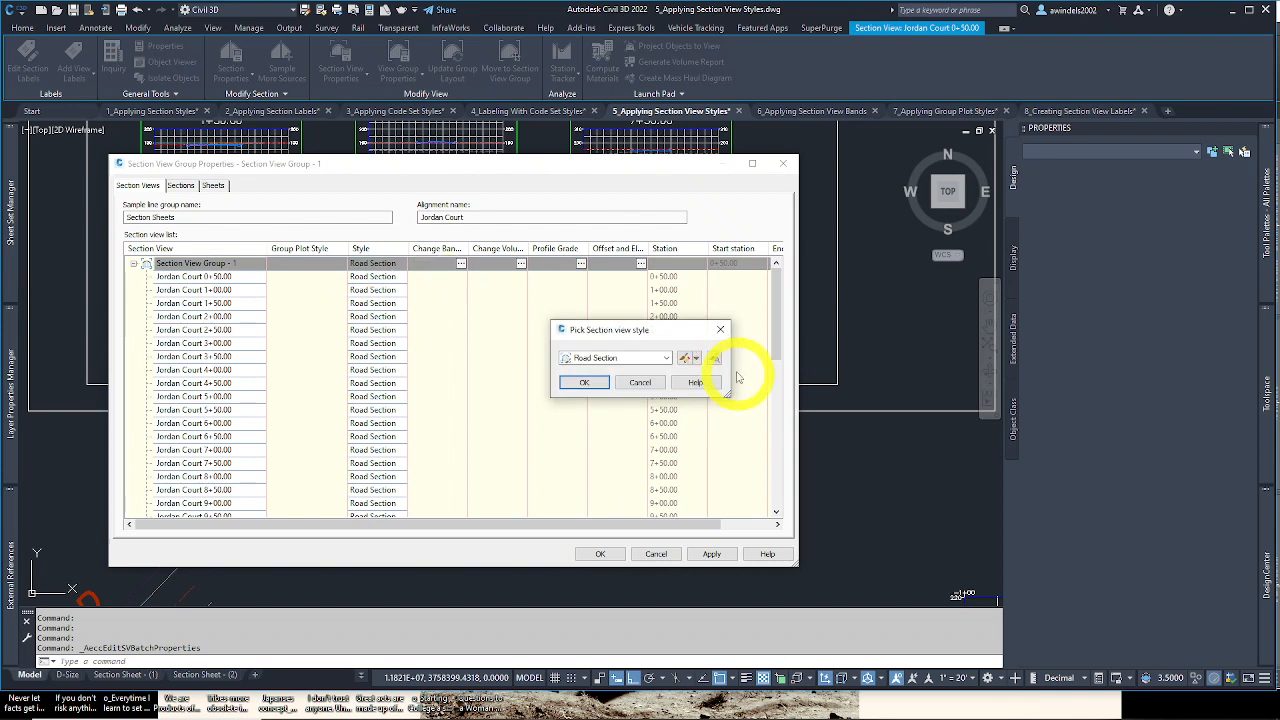
click(629, 357)
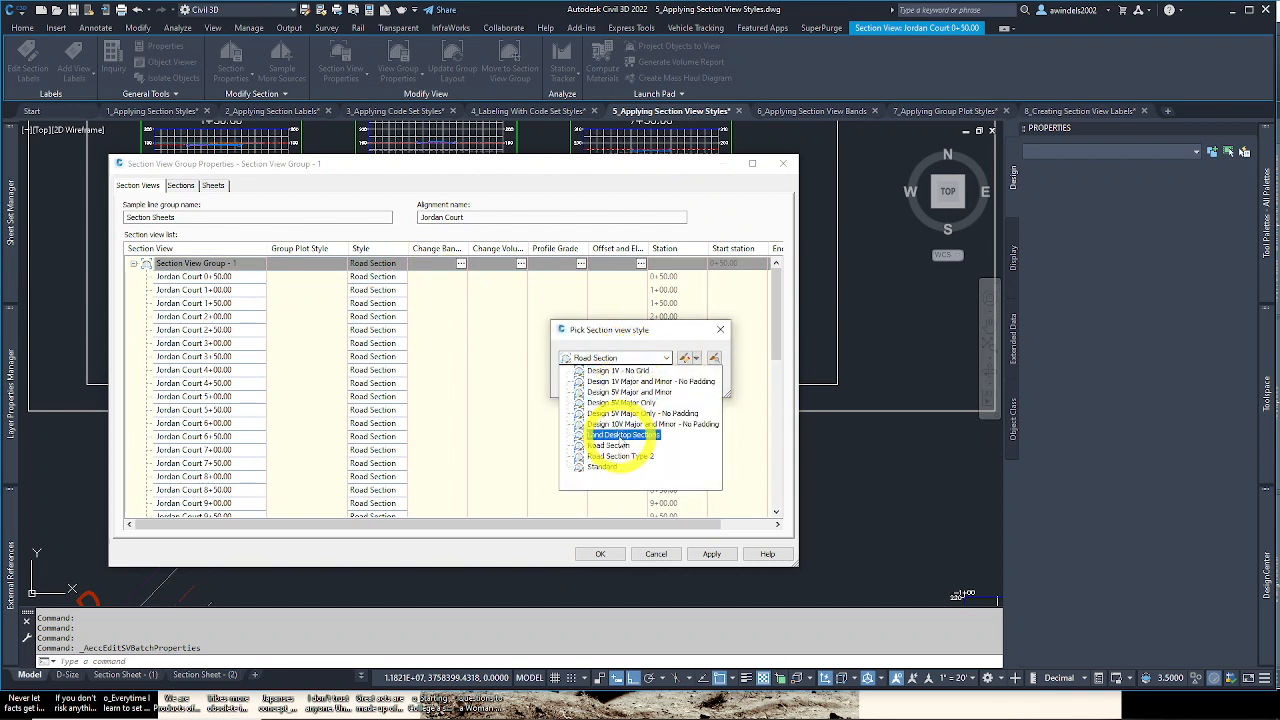
click(626, 457)
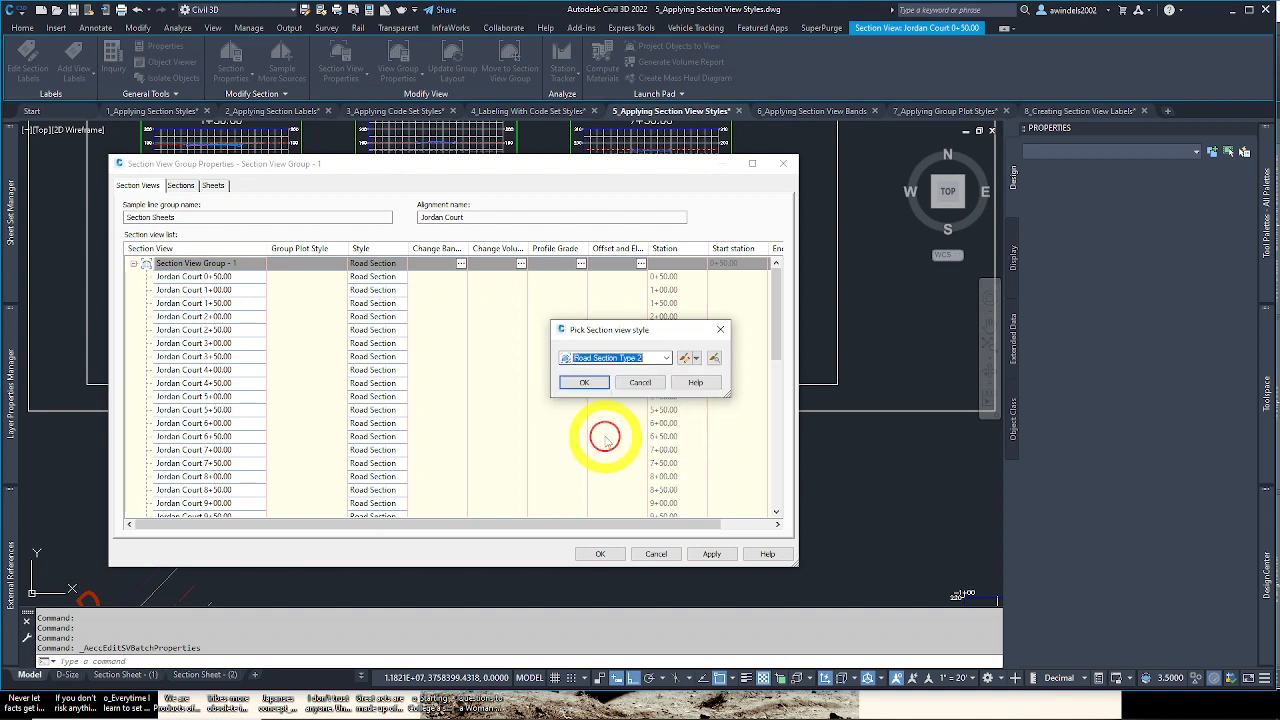
click(587, 384)
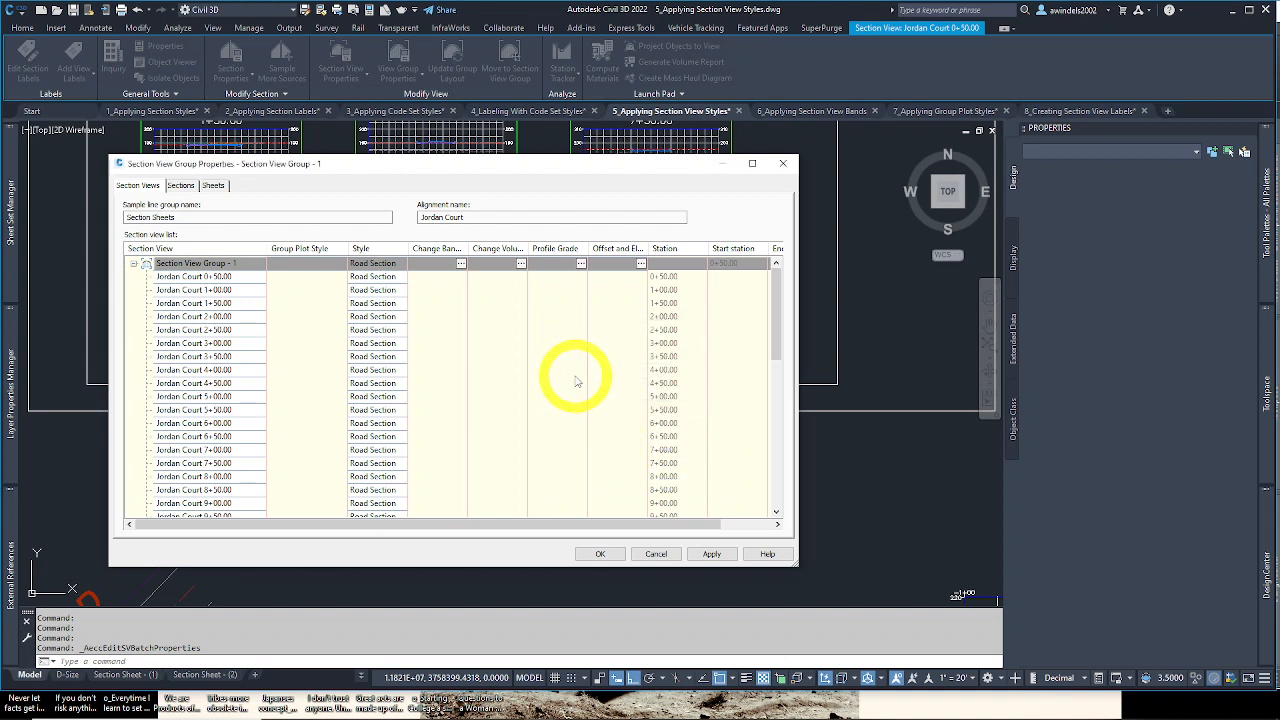
double_click(408, 248)
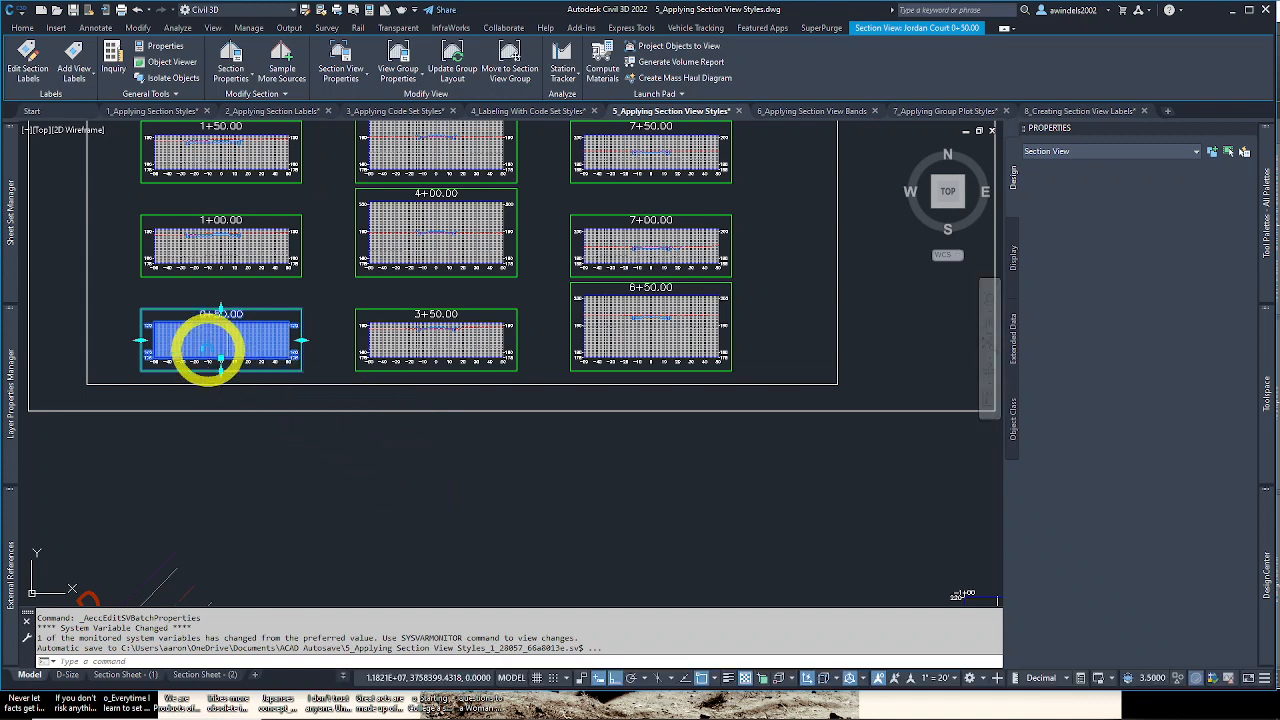
Step: Update the group layout of the Jordan Court section views from the 0+50.00 view and clear the selection
middle_drag(139, 201, 355, 278)
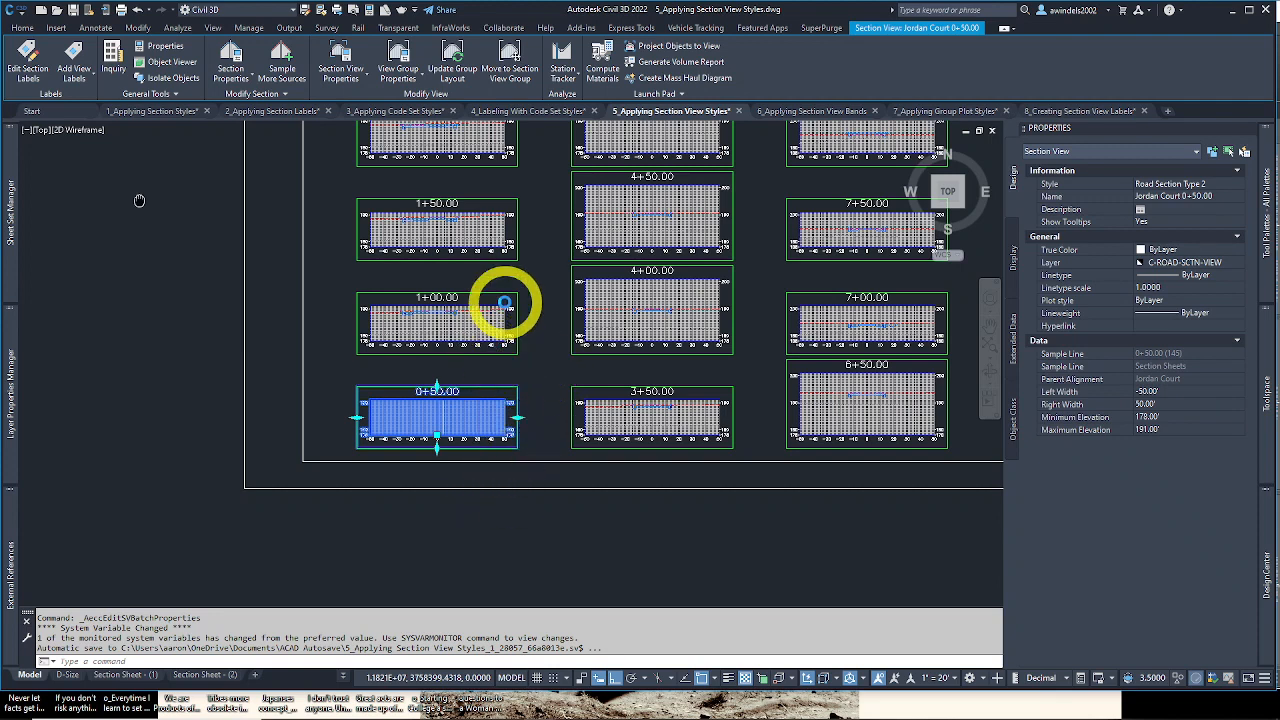
scroll(504, 302, up, 2)
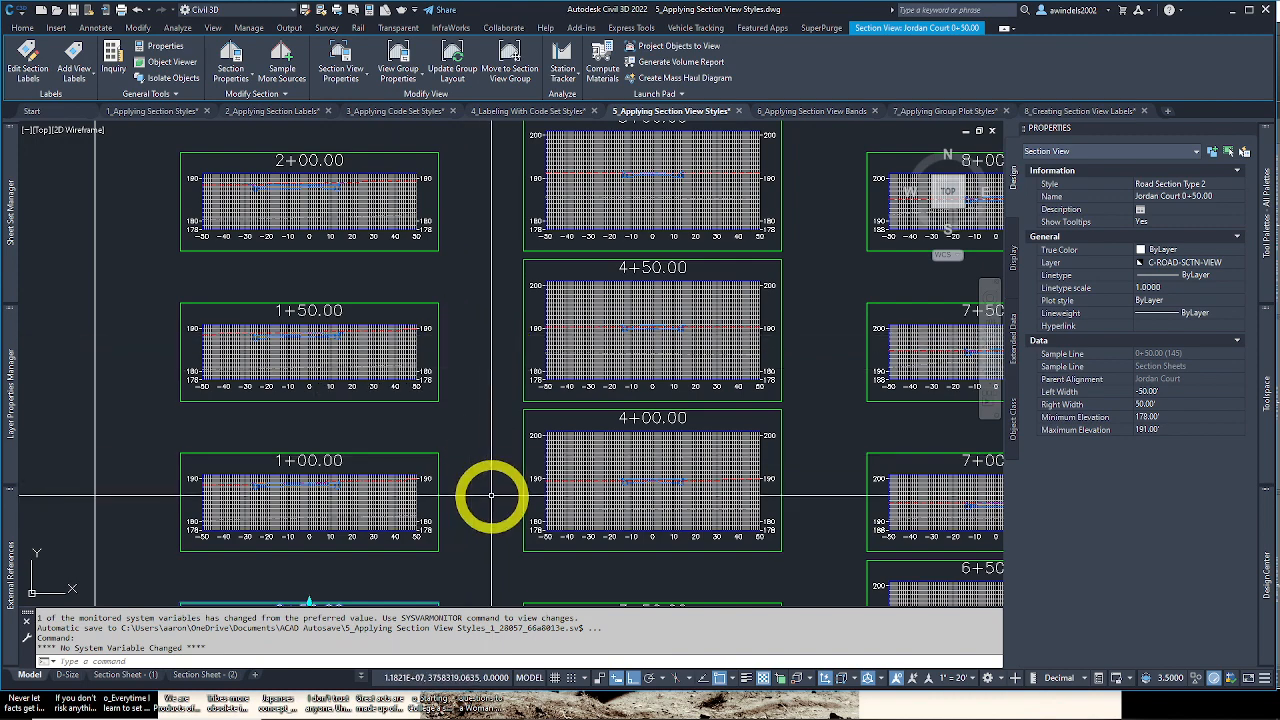
middle_drag(466, 586, 500, 349)
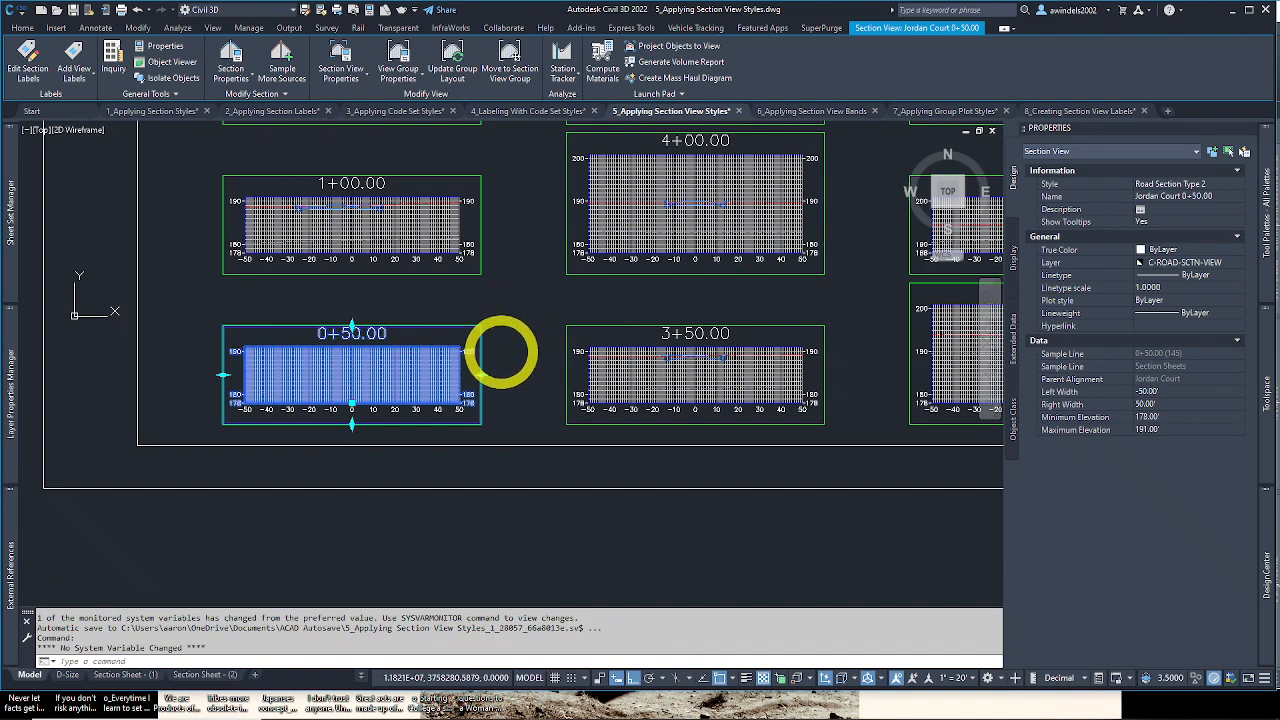
right_click(503, 358)
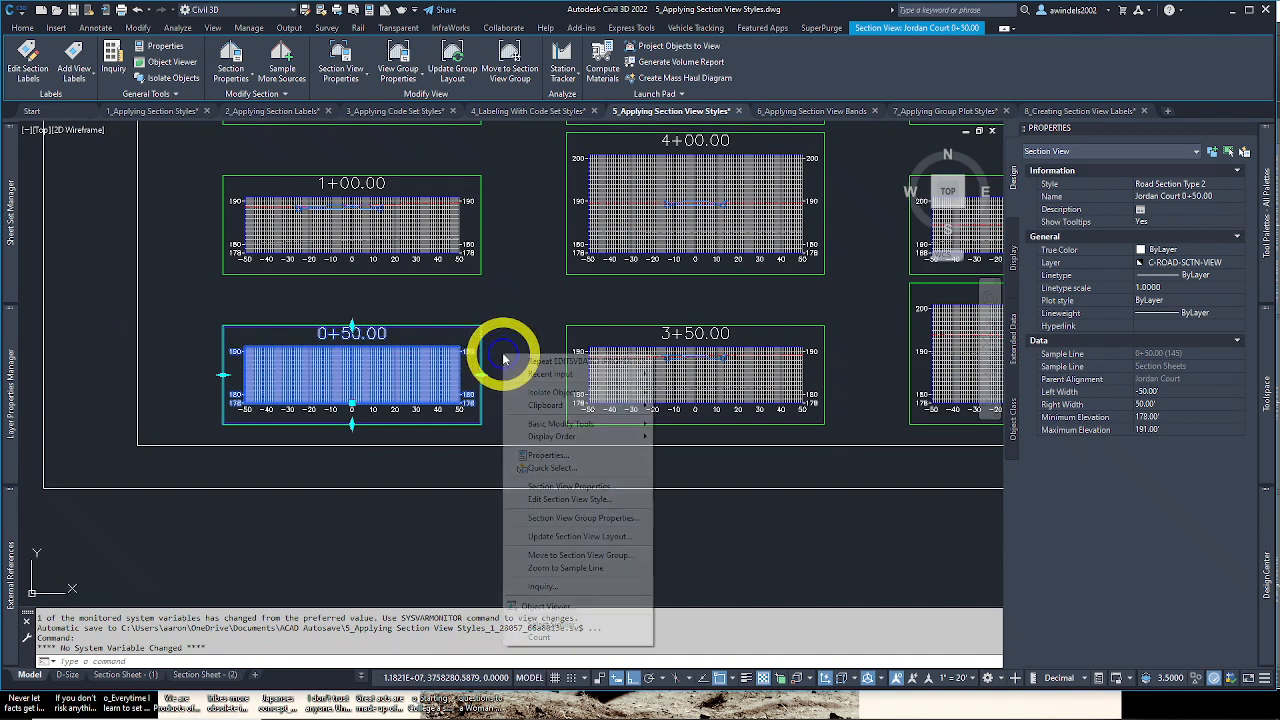
click(620, 537)
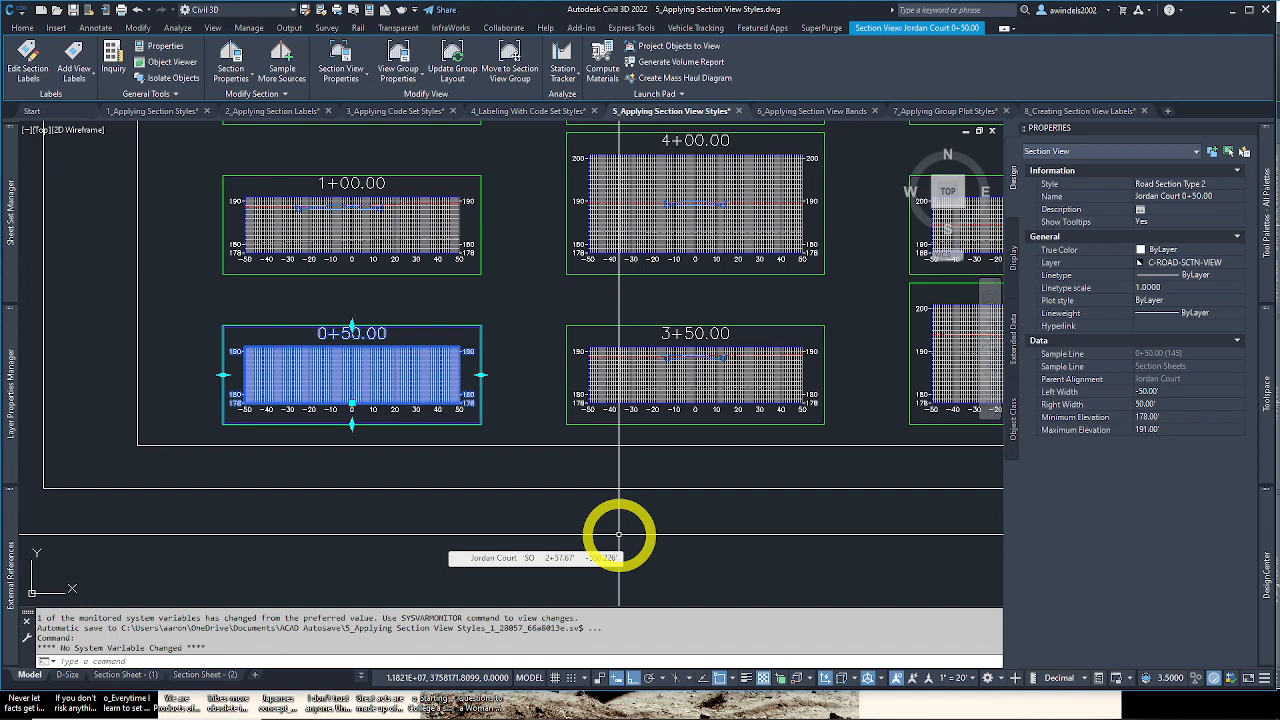
click(455, 58)
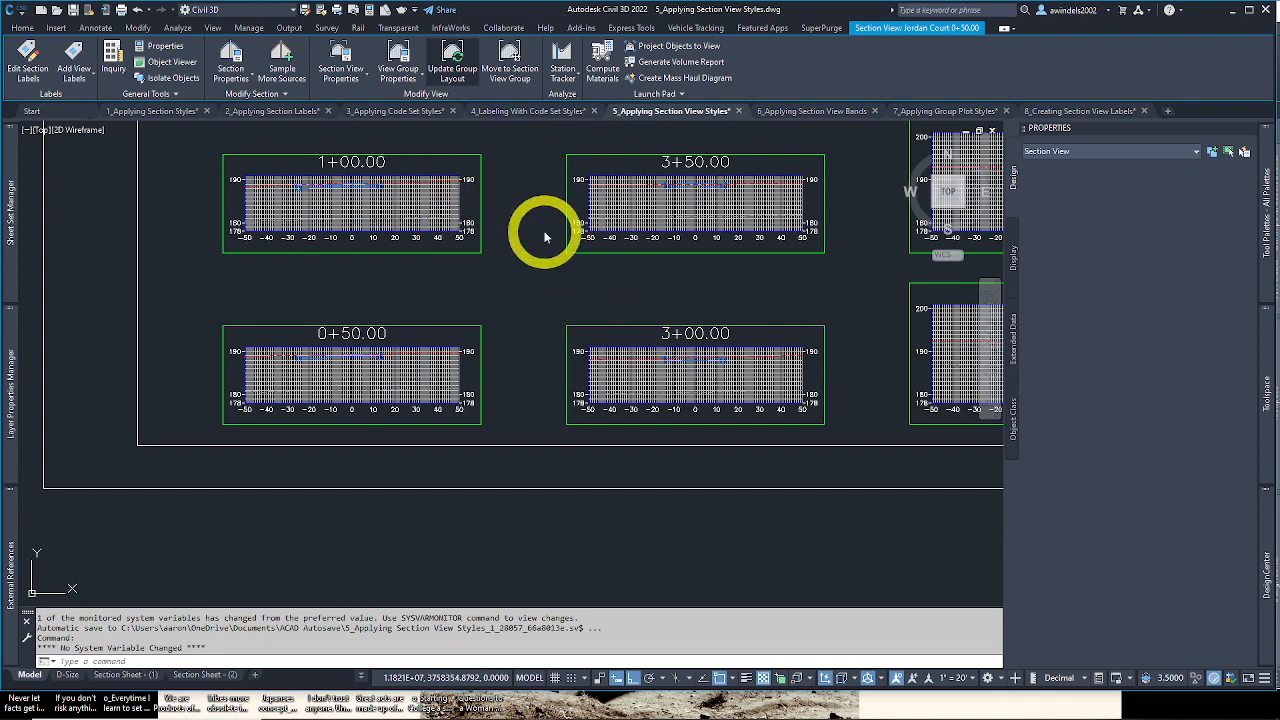
middle_drag(544, 233, 534, 356)
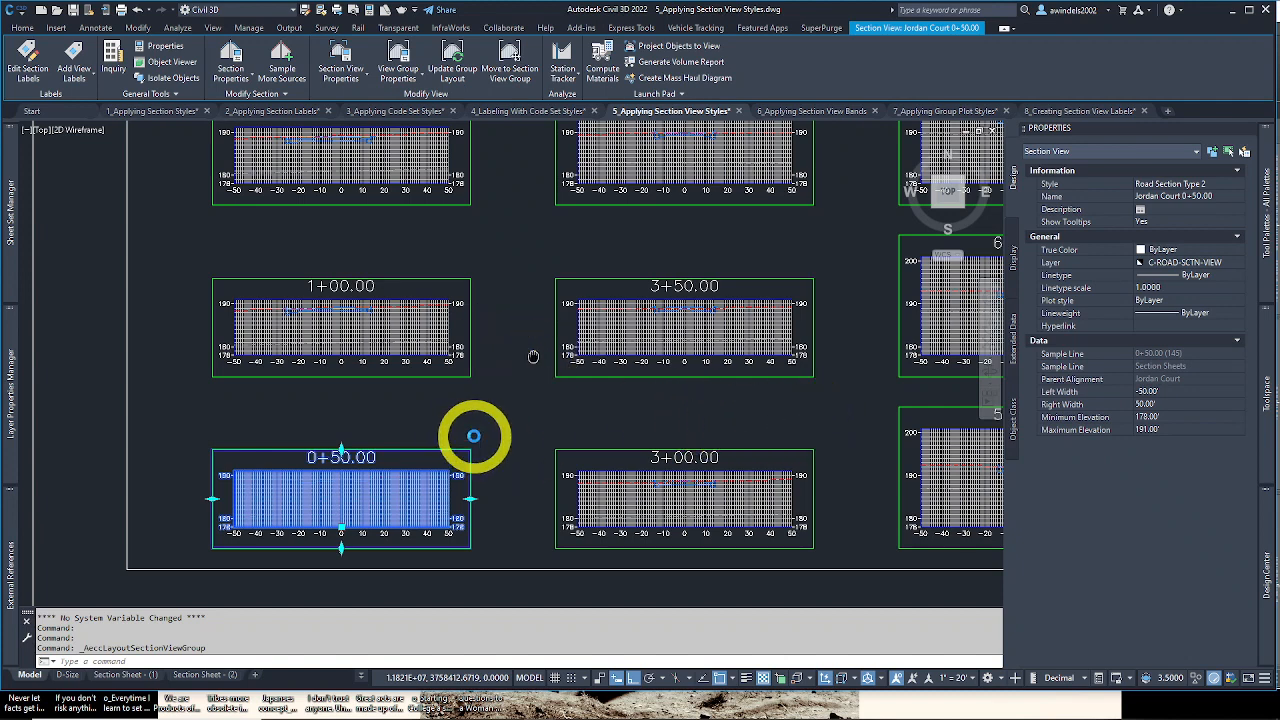
key(Escape)
Step: Examine the arrangement of the Jordan Court section views across the sheet frames, checking the 11+50.00 view
scroll(500, 425, down, 9)
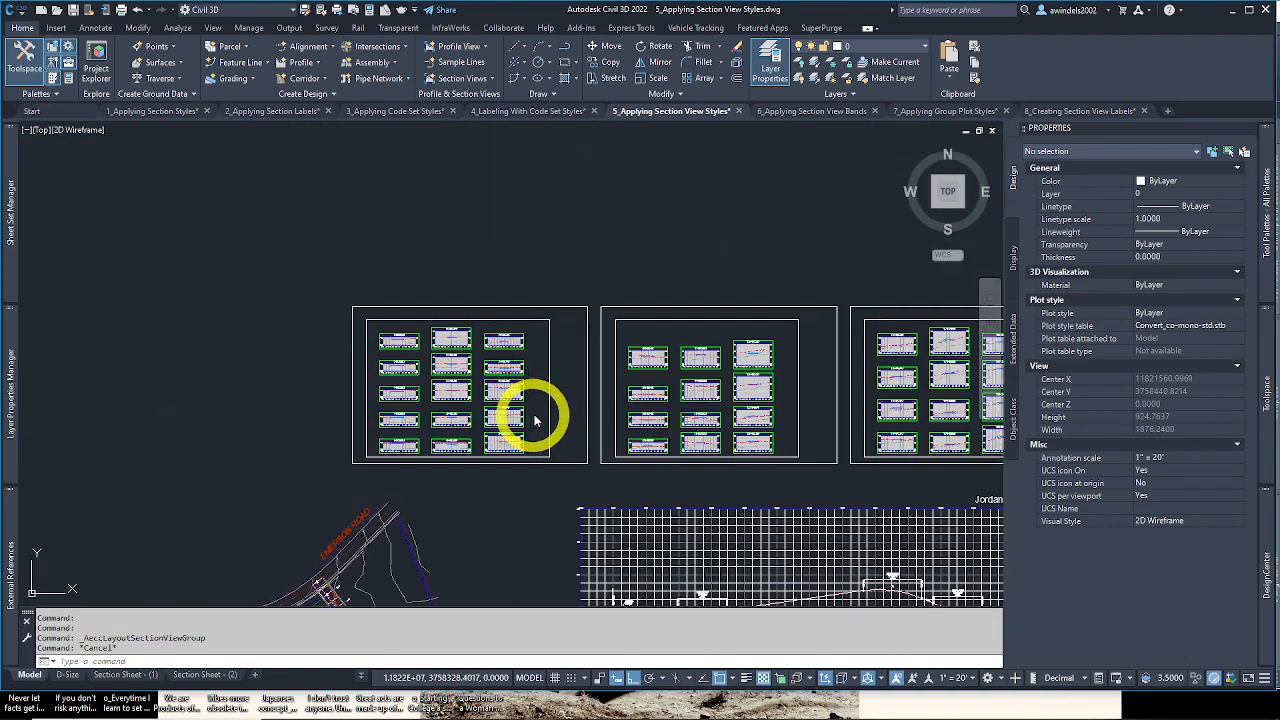
middle_drag(536, 420, 331, 428)
middle_drag(579, 392, 397, 353)
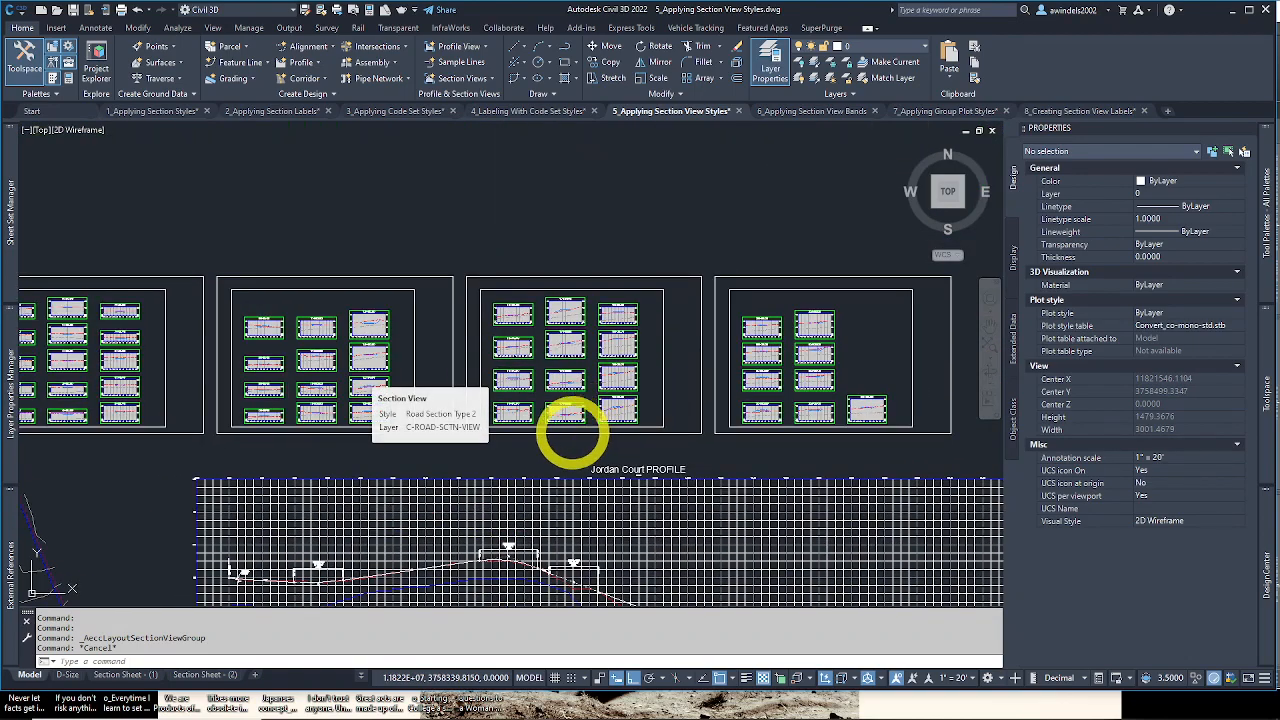
mouse_move(529, 449)
middle_down()
mouse_move(591, 446)
mouse_move(553, 432)
middle_up()
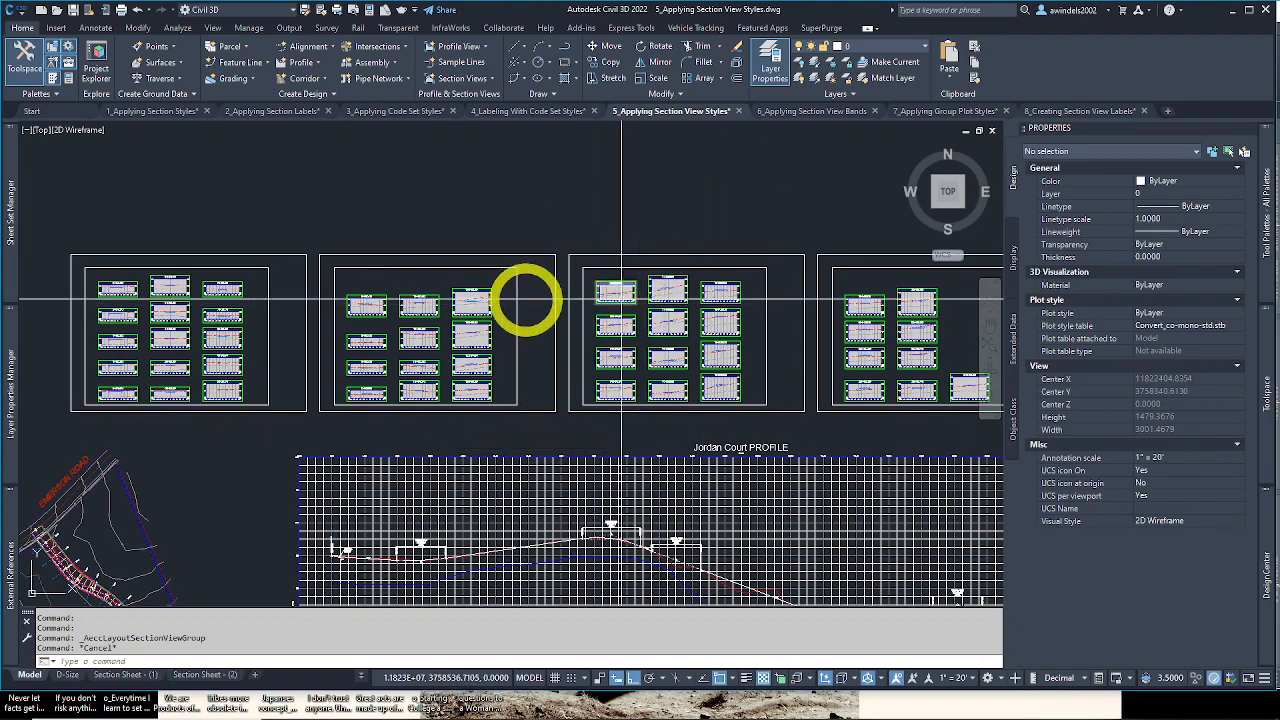
mouse_move(543, 349)
middle_down()
mouse_move(551, 337)
mouse_move(532, 320)
middle_up()
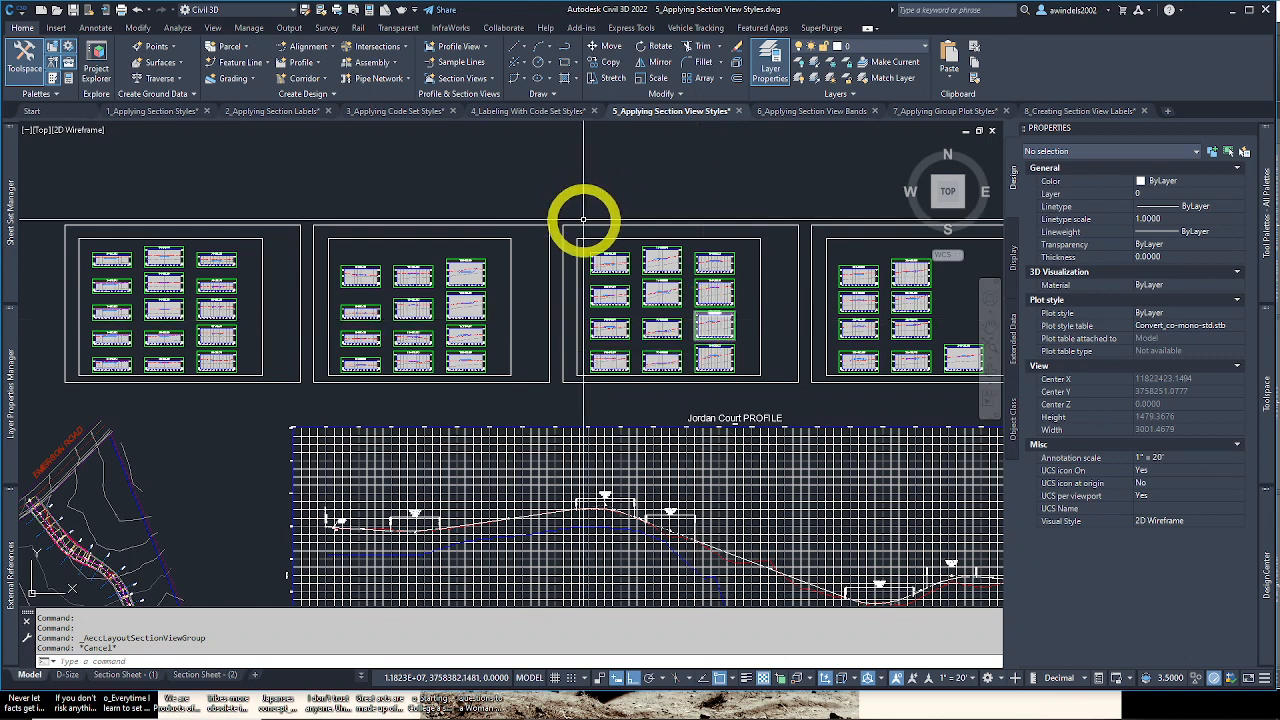
click(408, 277)
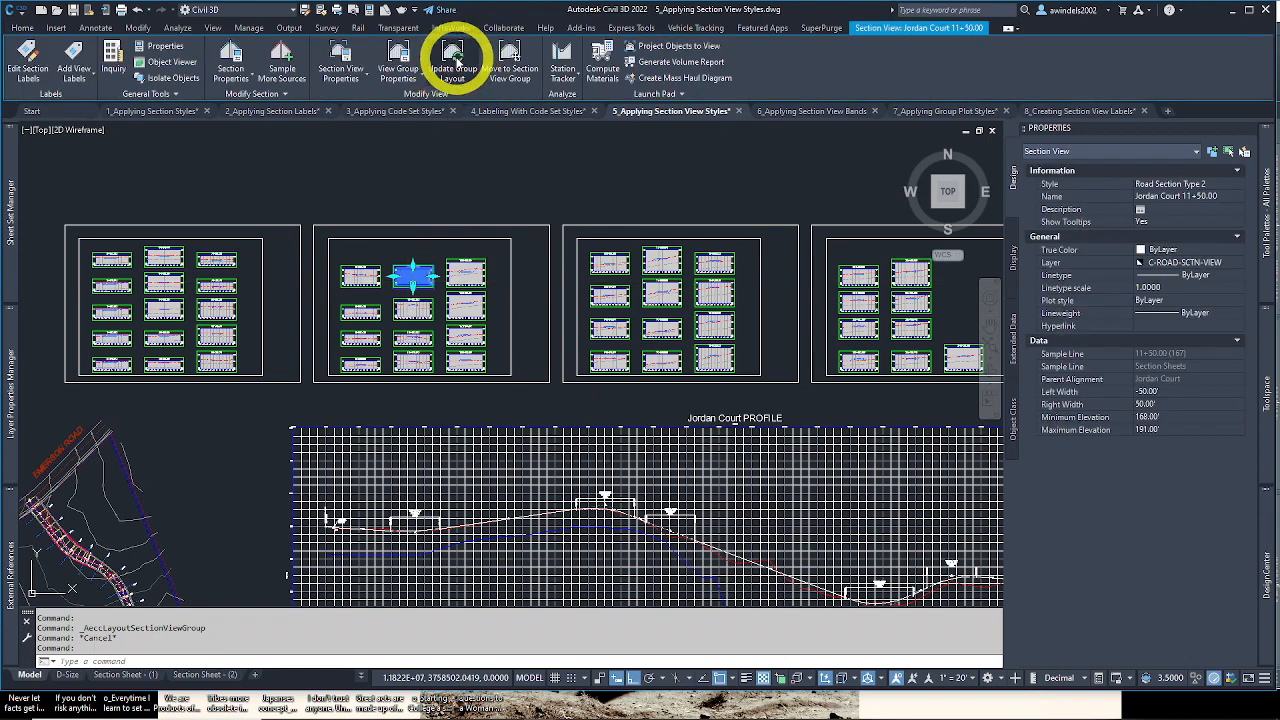
key(Escape)
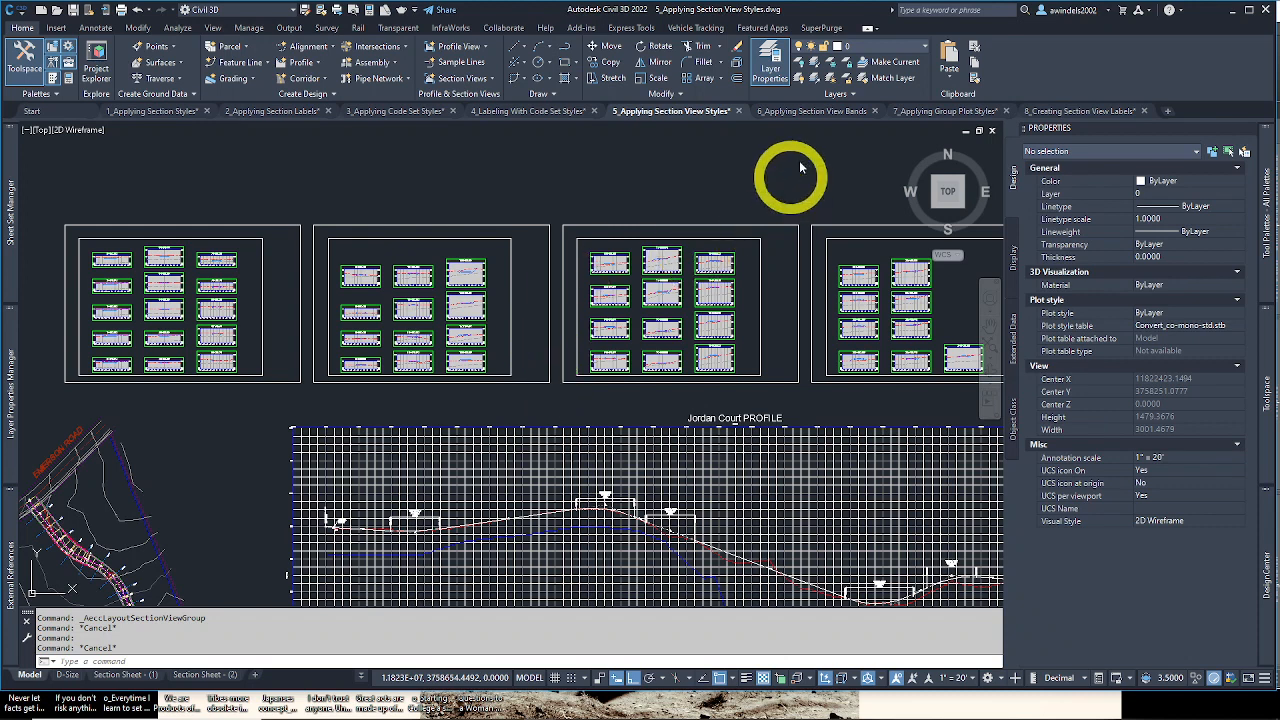
Step: Switch to the 6_Applying Section View Bands drawing and open the band settings of the 8+50.00 section view
click(805, 112)
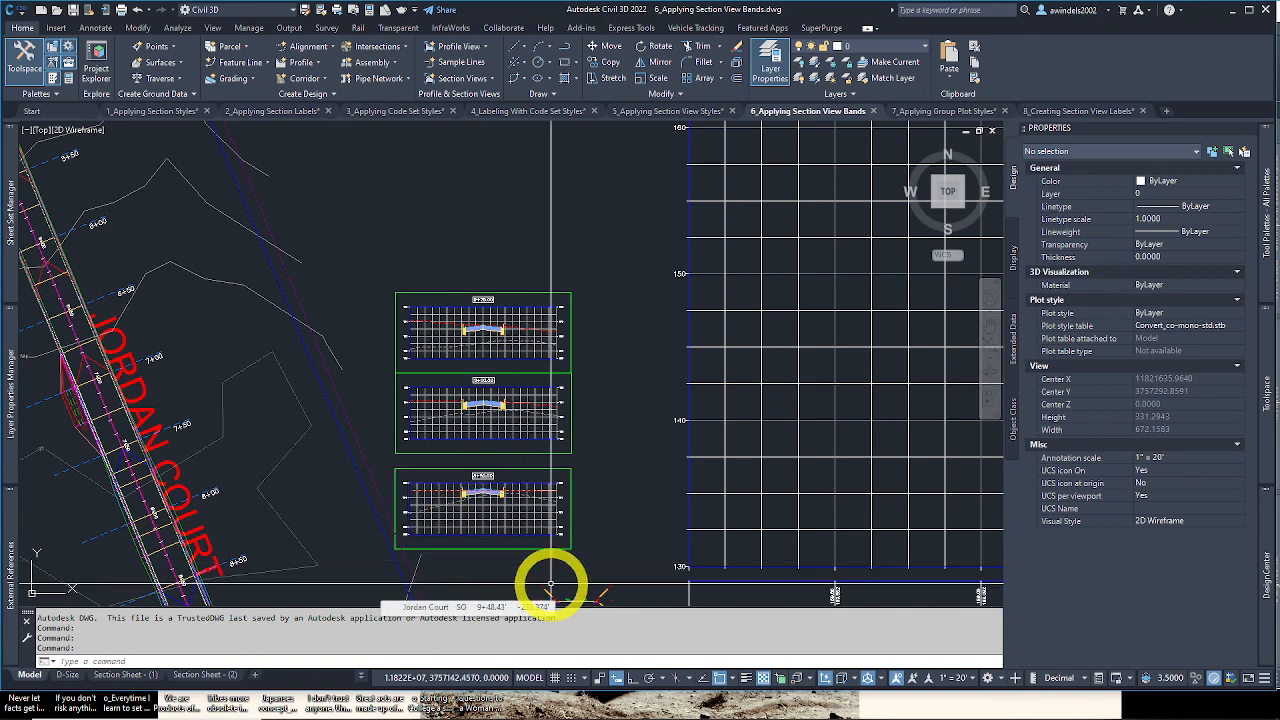
scroll(500, 509, up, 5)
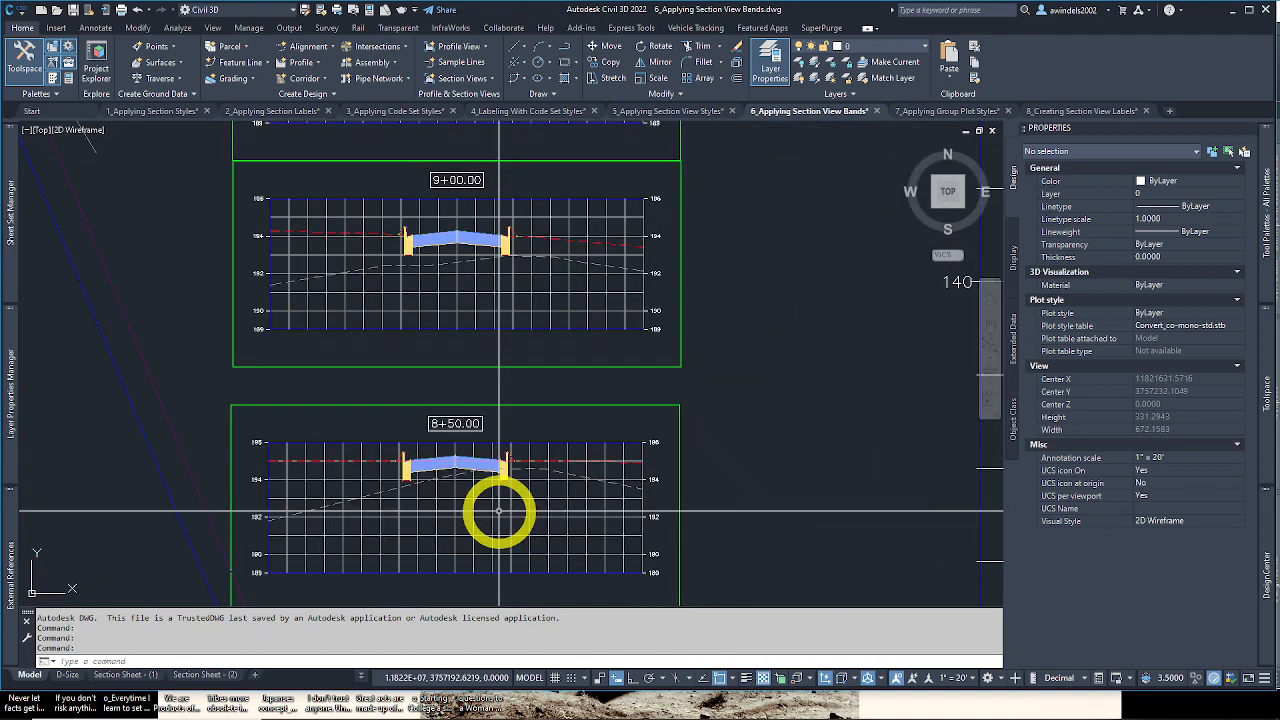
middle_drag(520, 531, 586, 367)
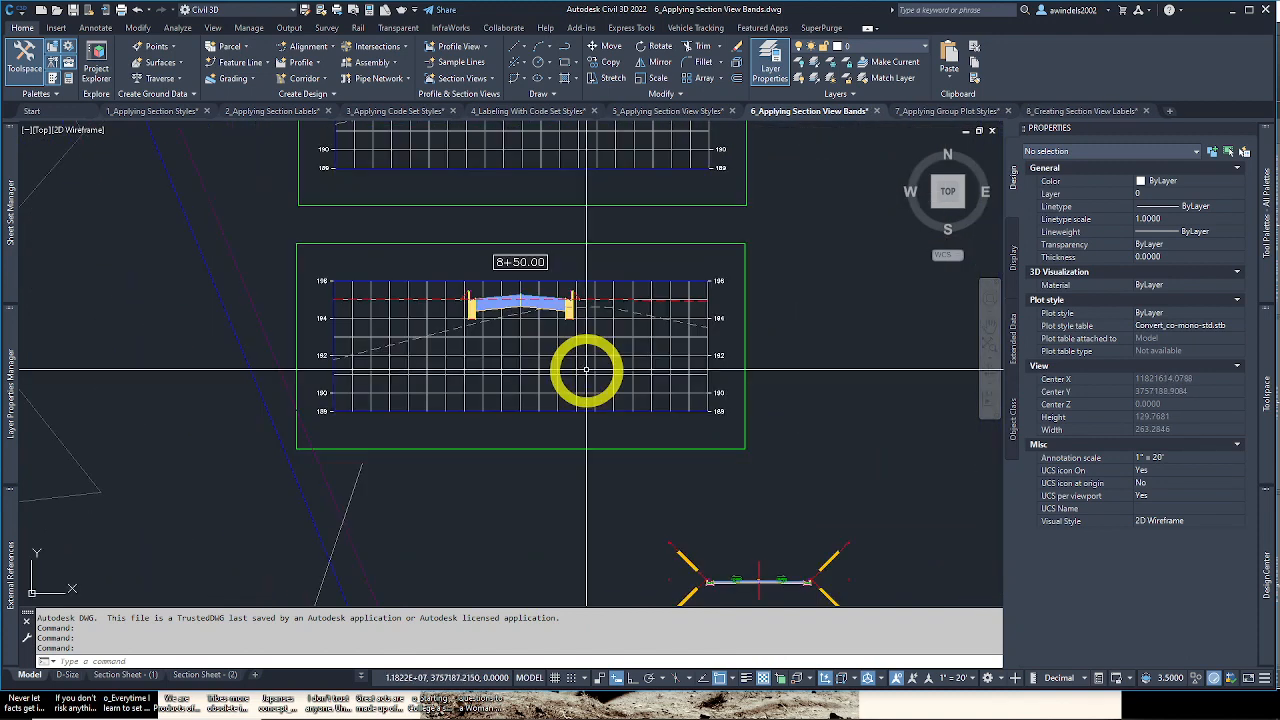
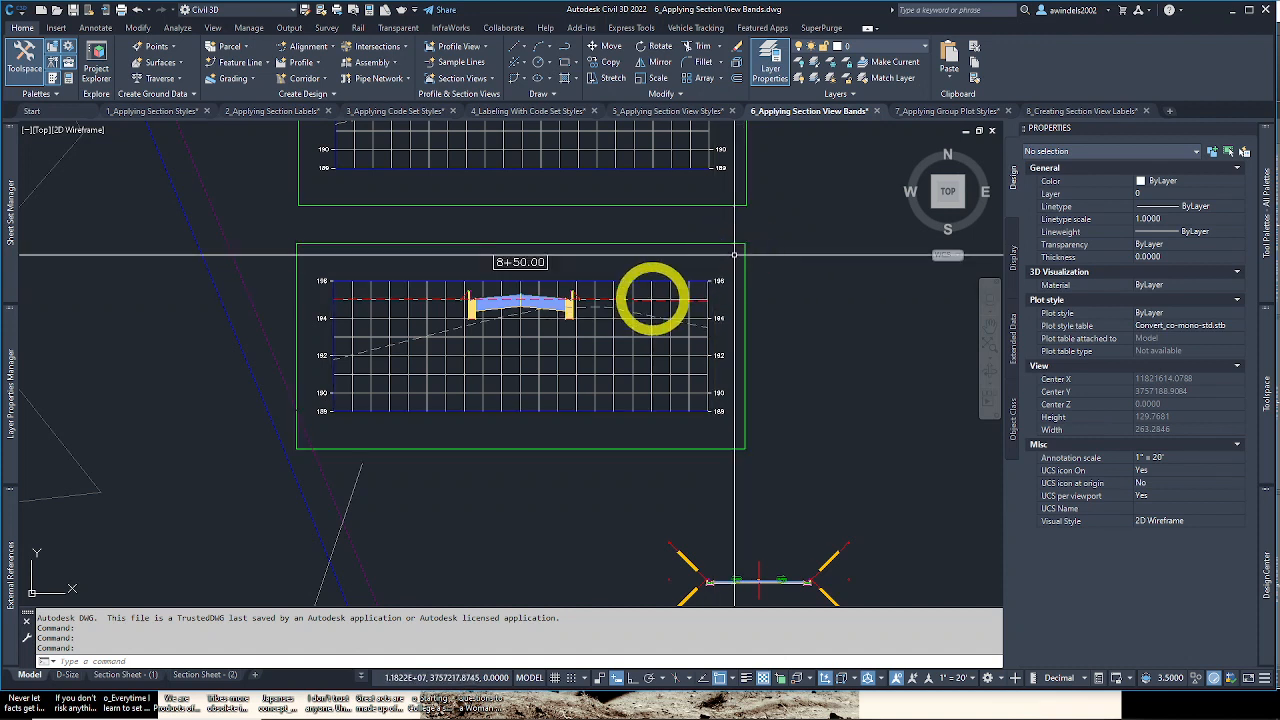
click(535, 375)
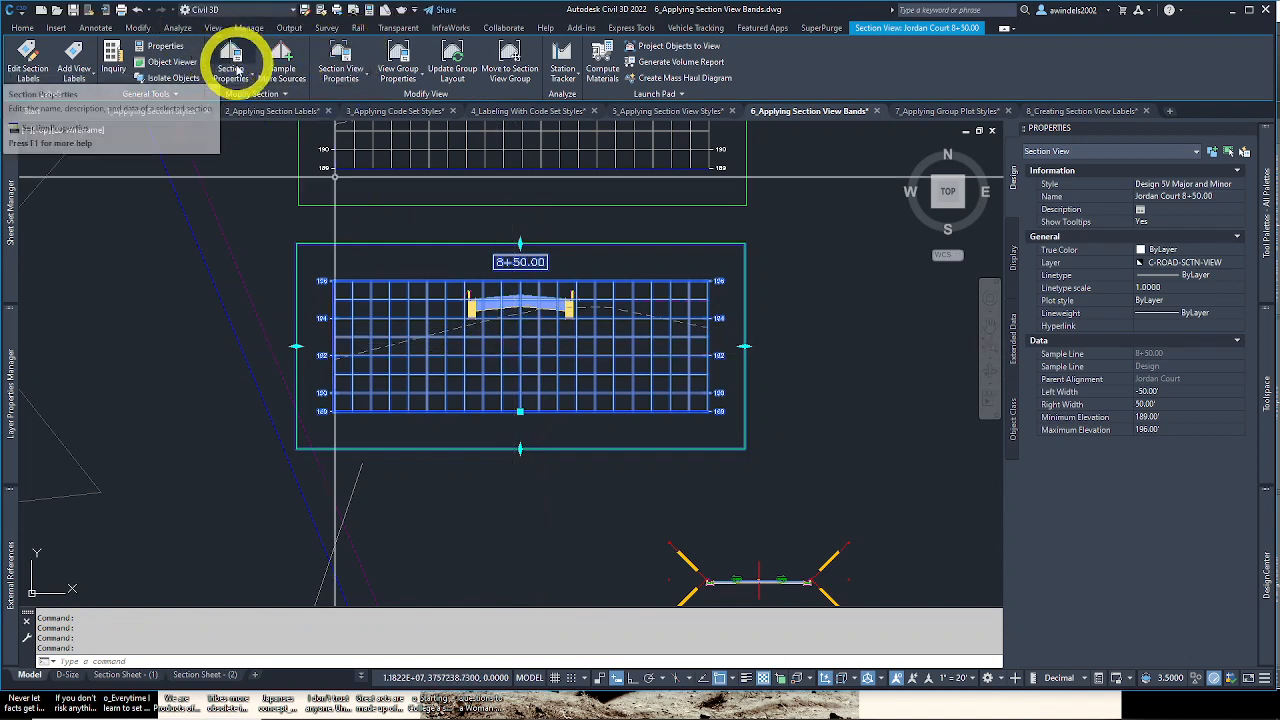
click(343, 56)
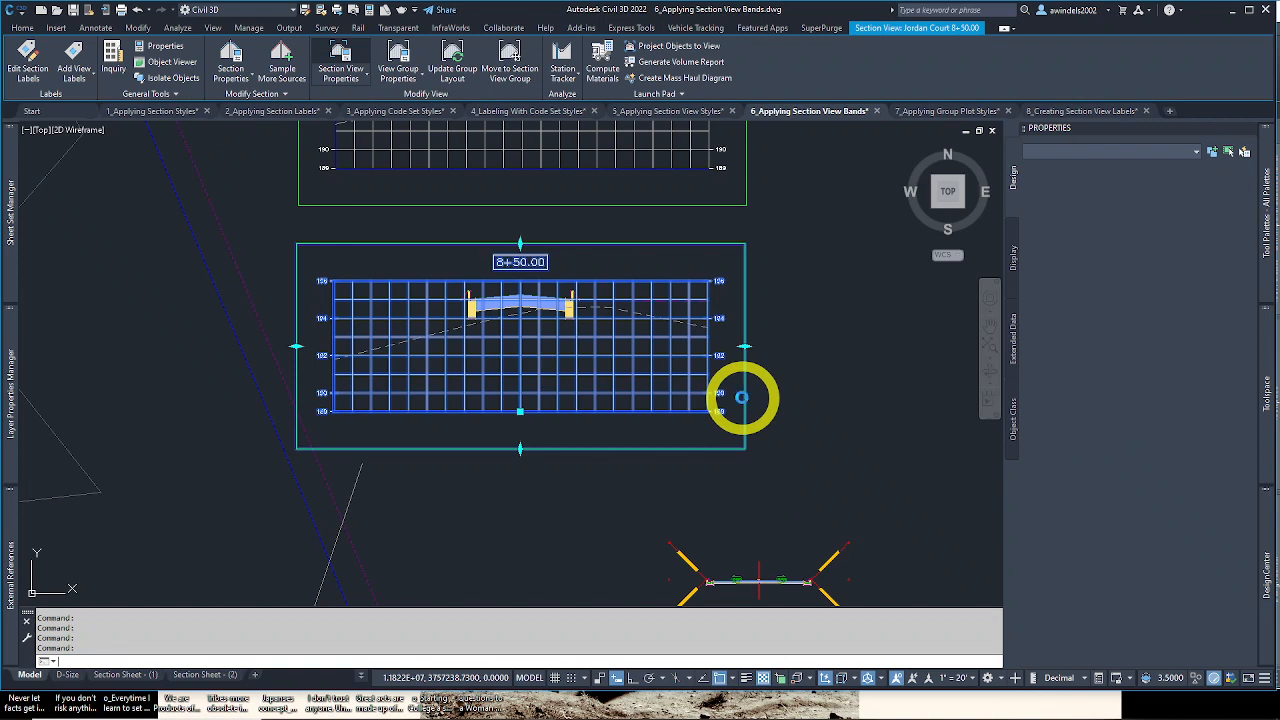
click(443, 357)
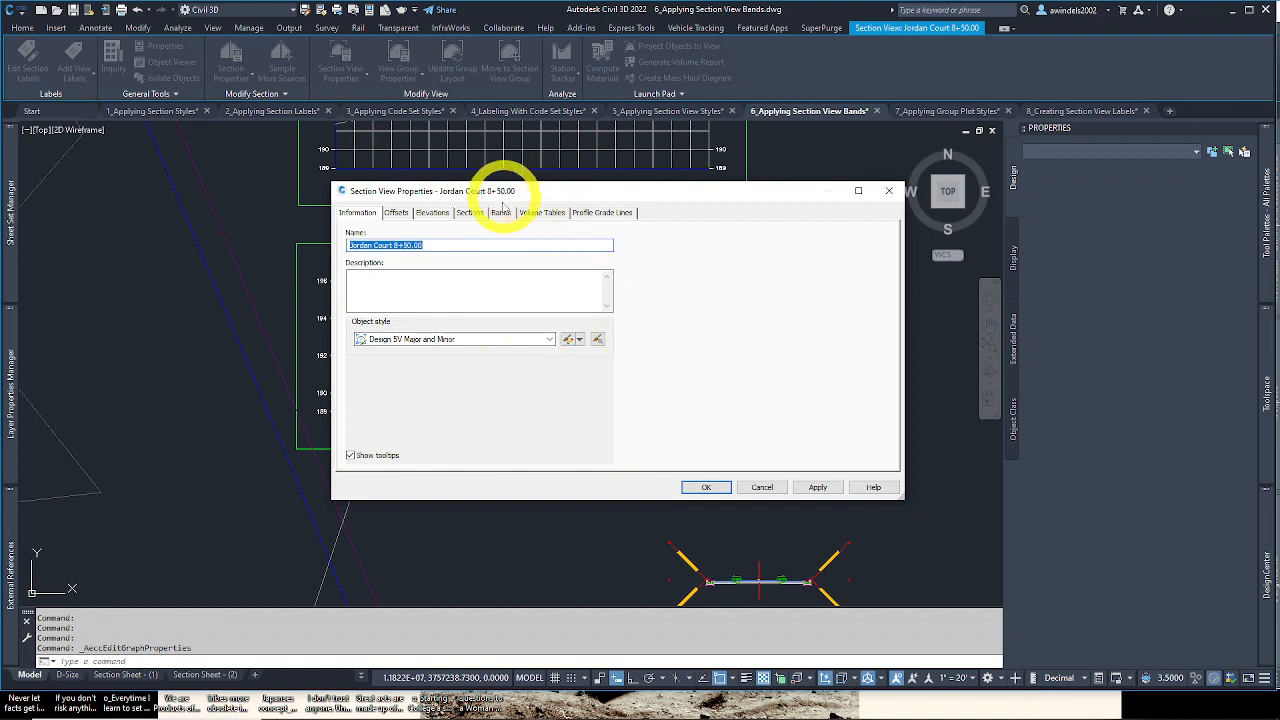
click(500, 213)
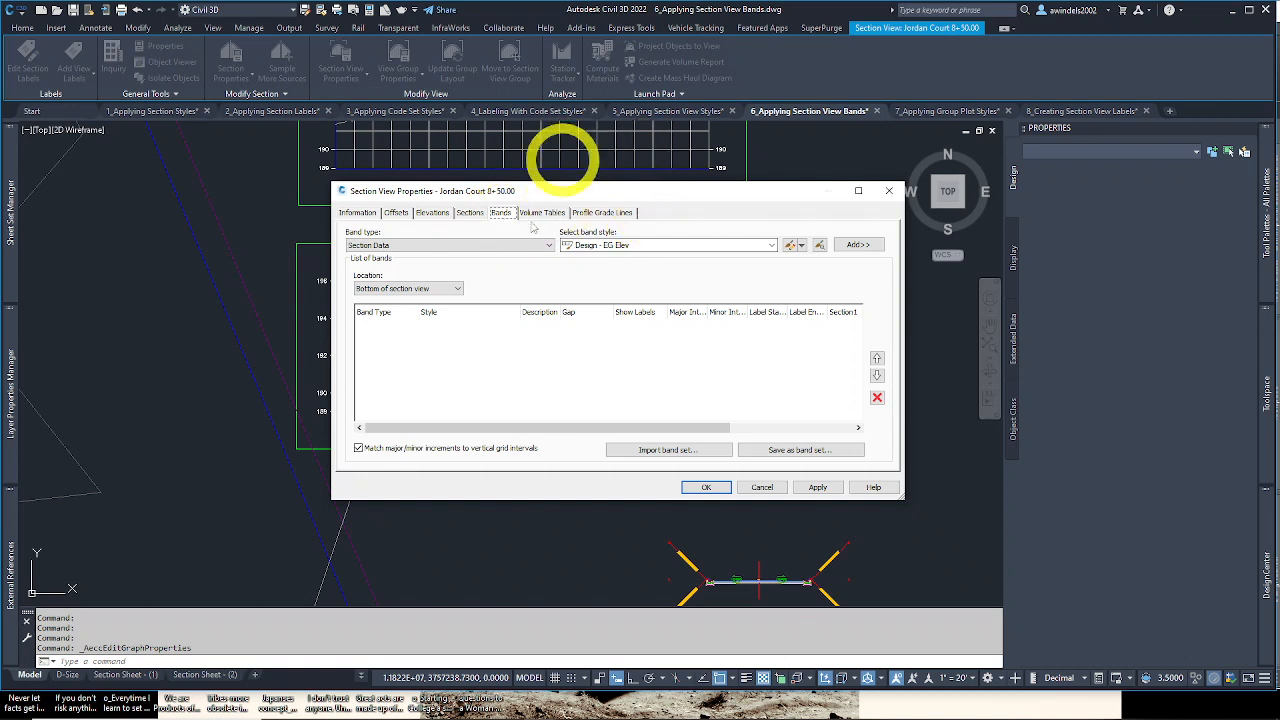
Step: Add a Section Data band with the Design - EG Elev style at the bottom of the 8+50.00 section view
click(494, 245)
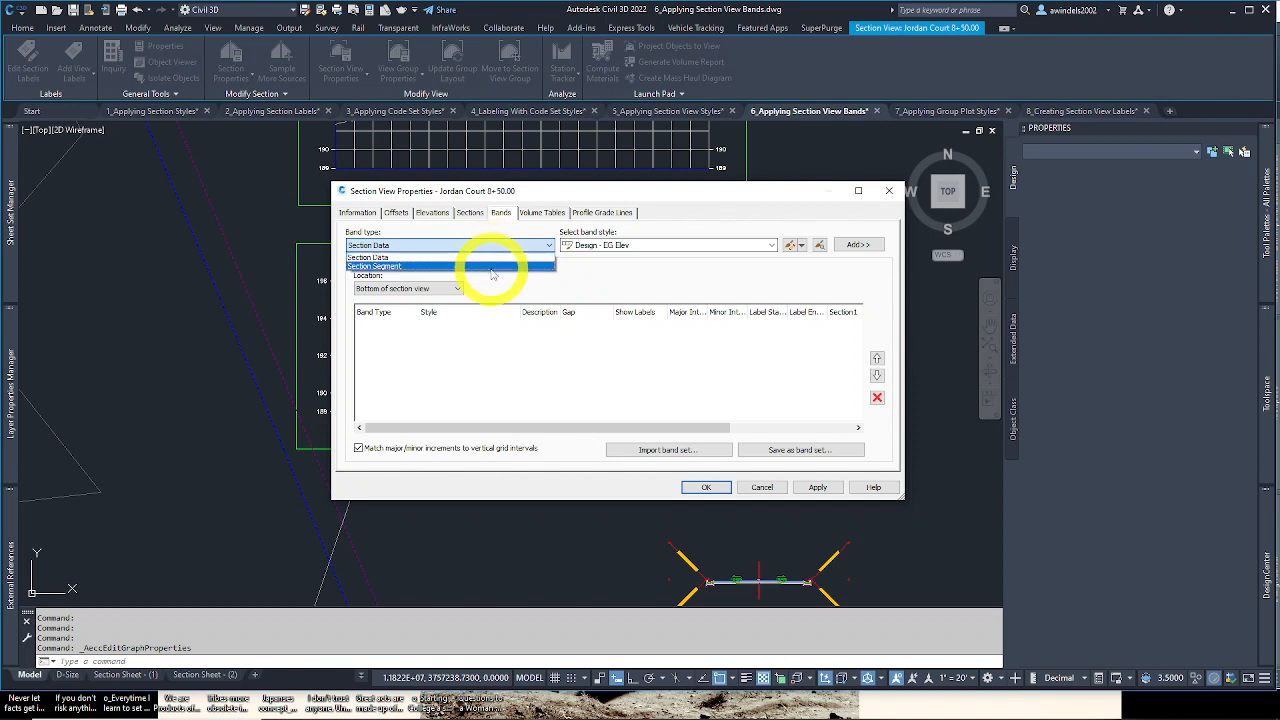
click(488, 258)
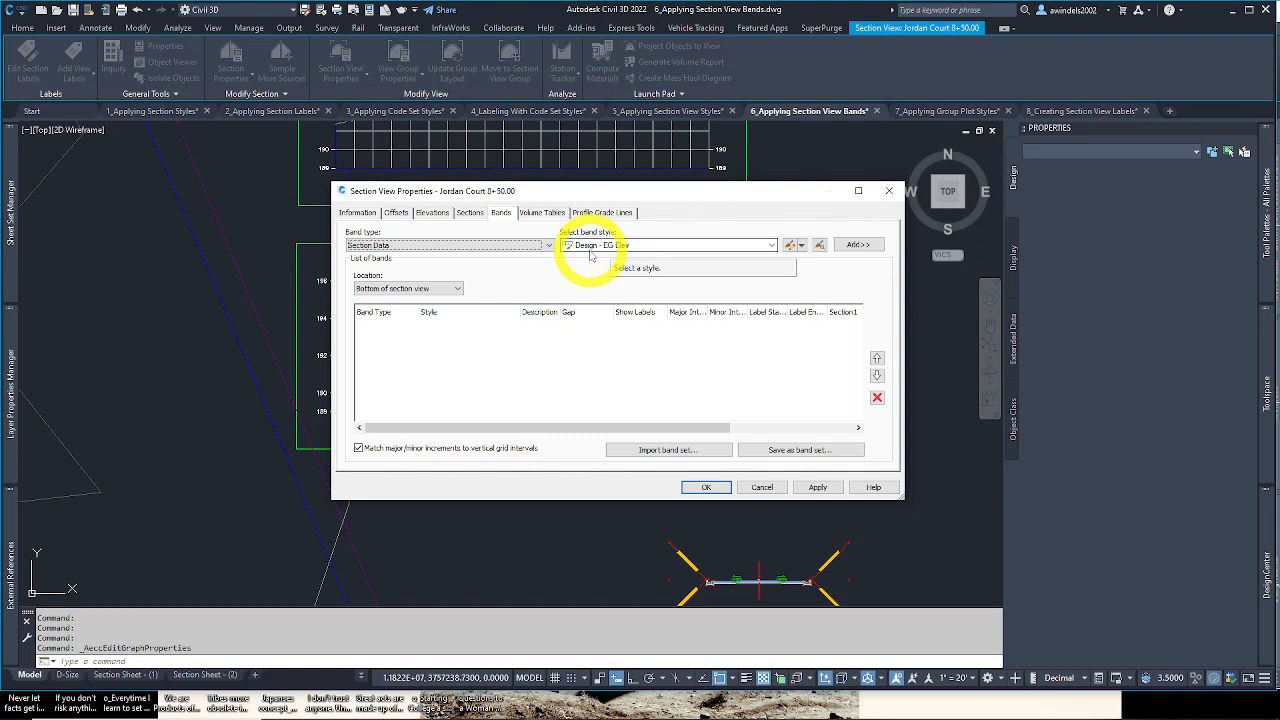
click(590, 252)
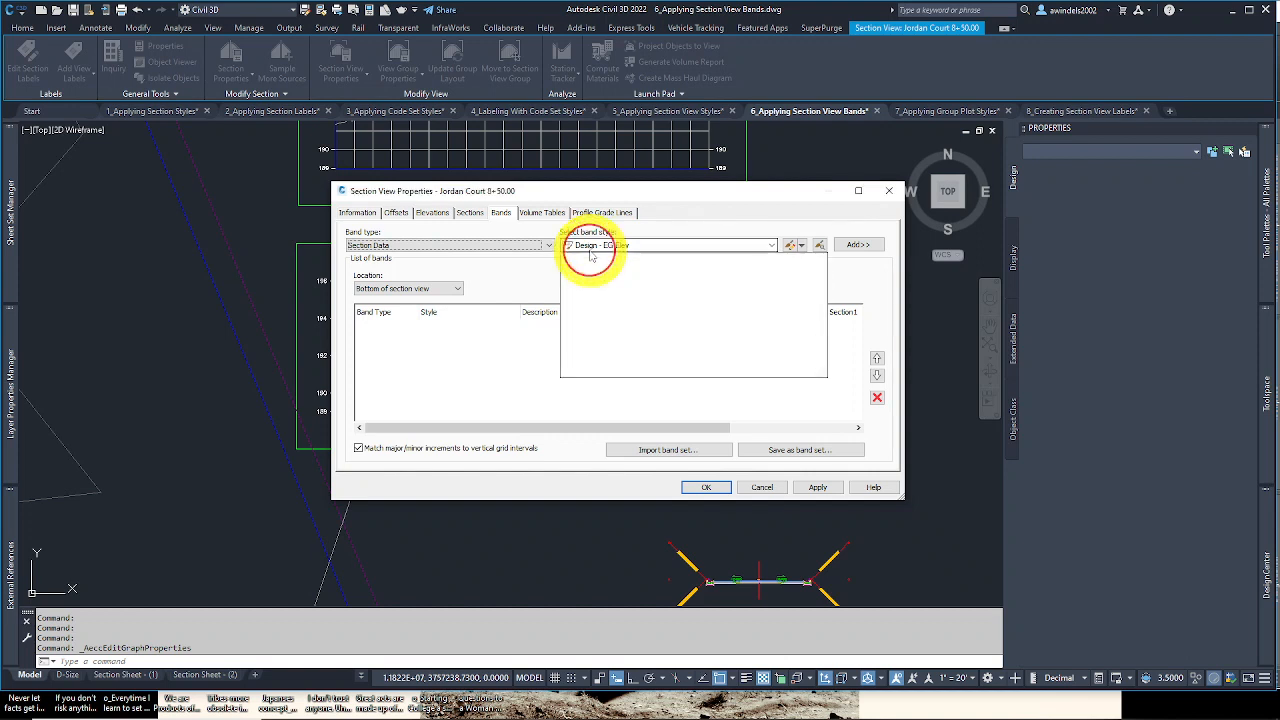
click(615, 258)
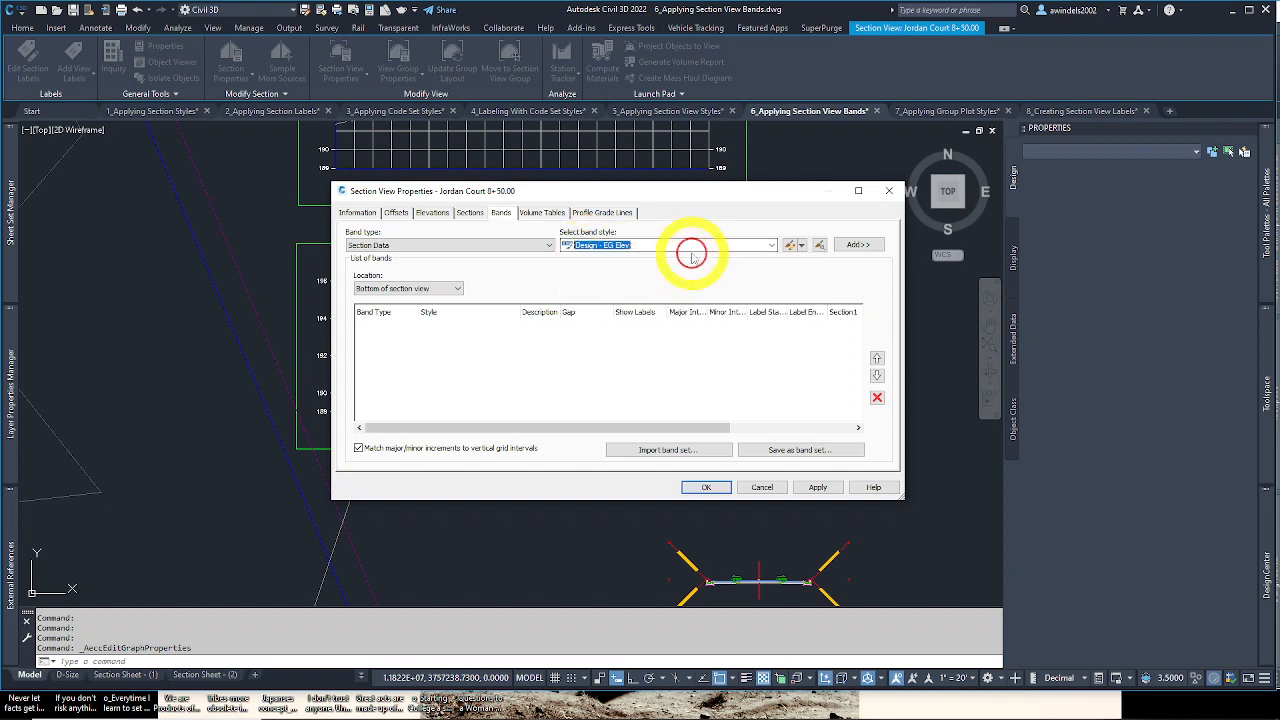
click(667, 245)
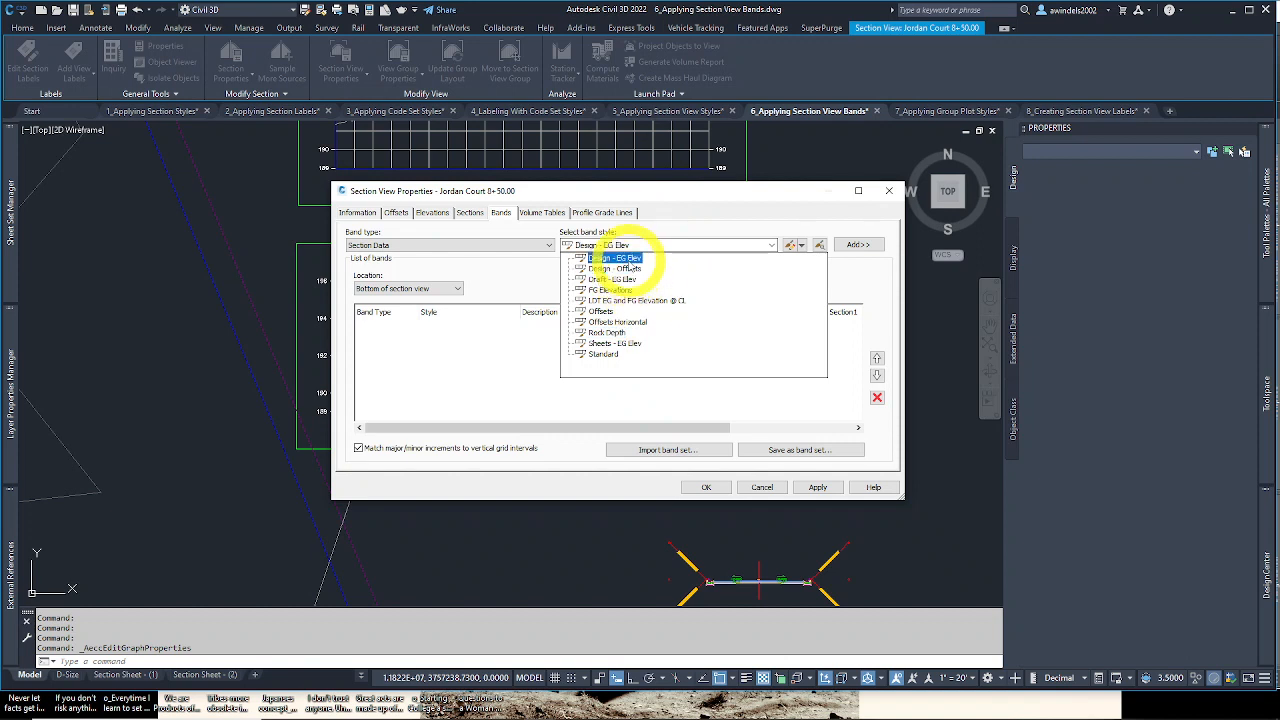
click(628, 262)
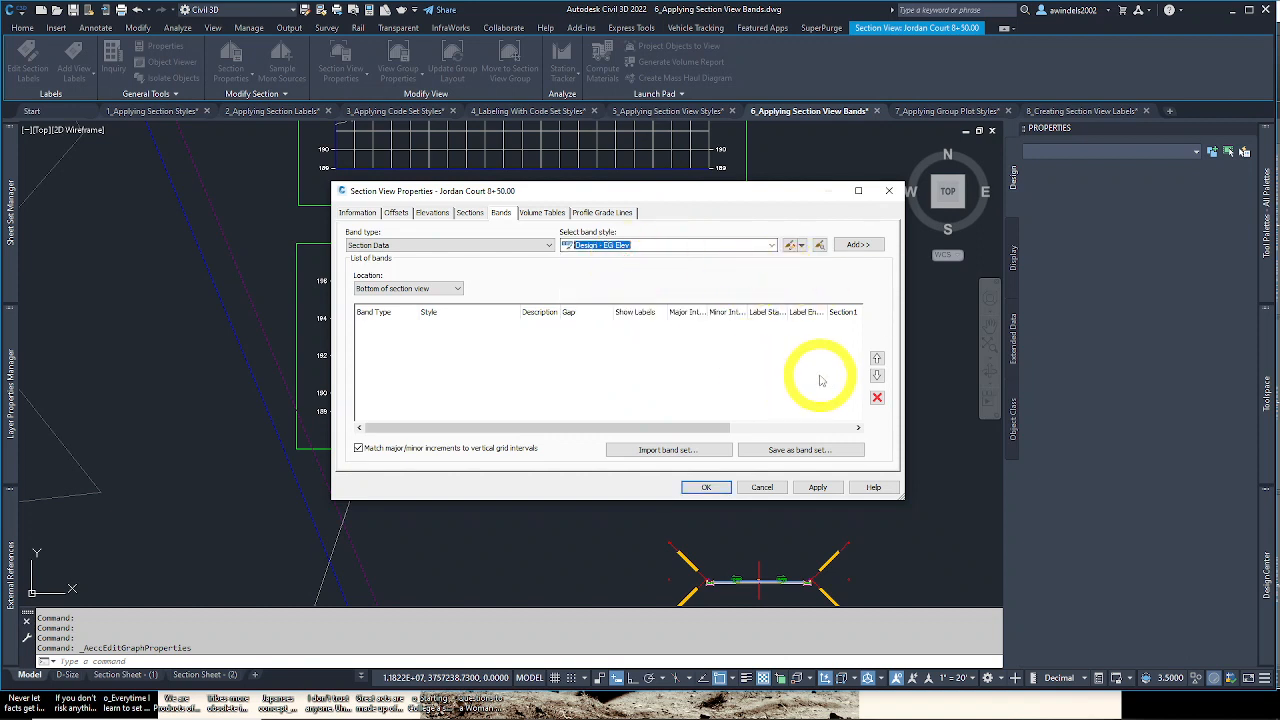
click(855, 246)
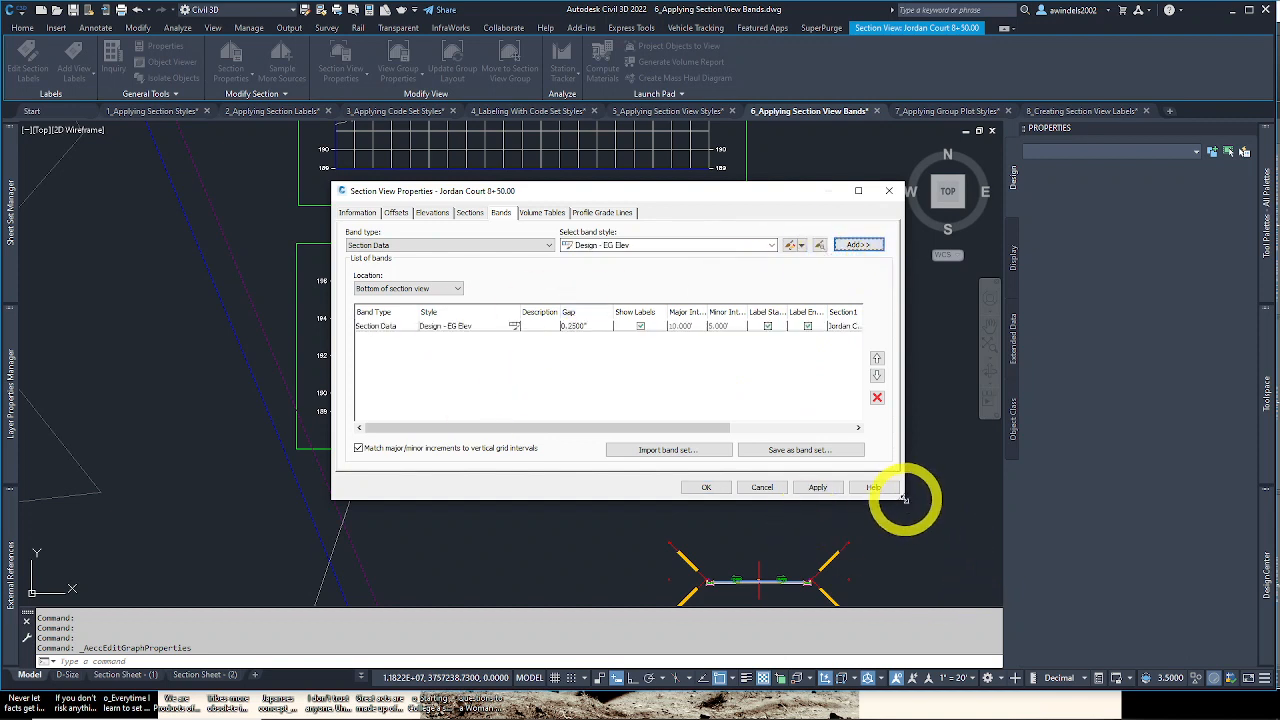
Step: Enlarge the section view settings dialog and set the Design - EG Elev band's gap to 0
drag(902, 498, 982, 536)
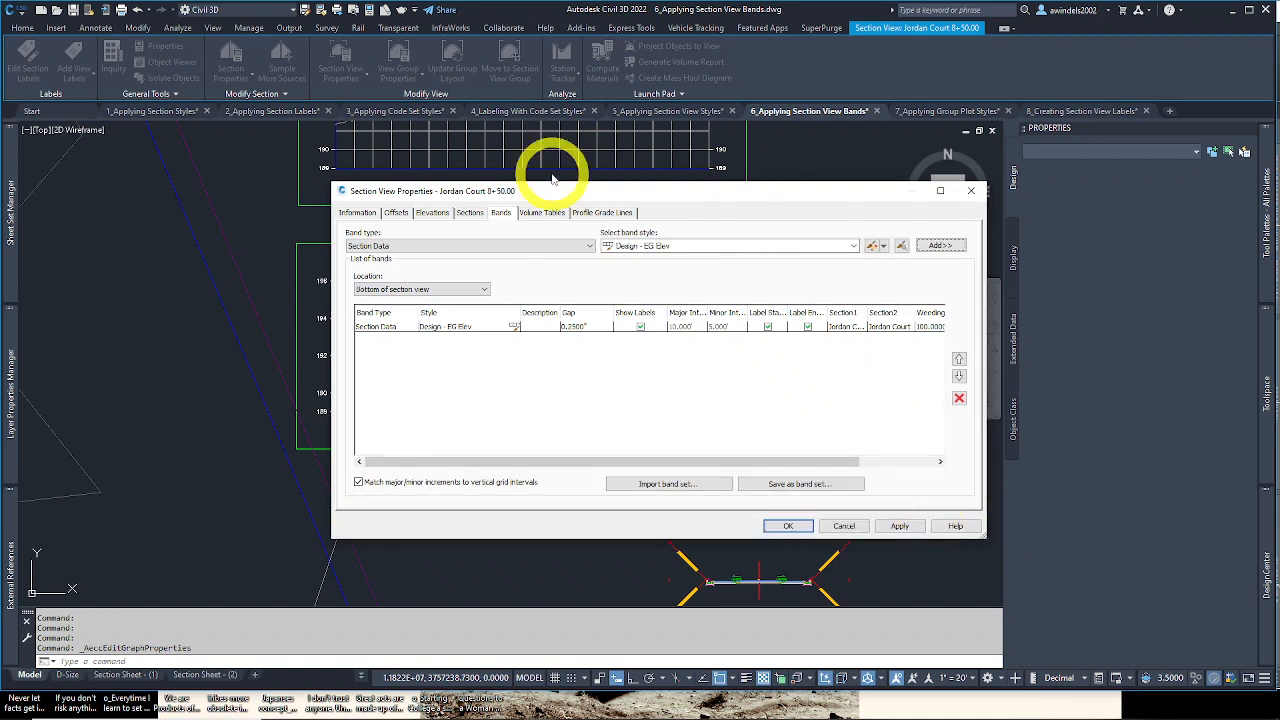
click(573, 326)
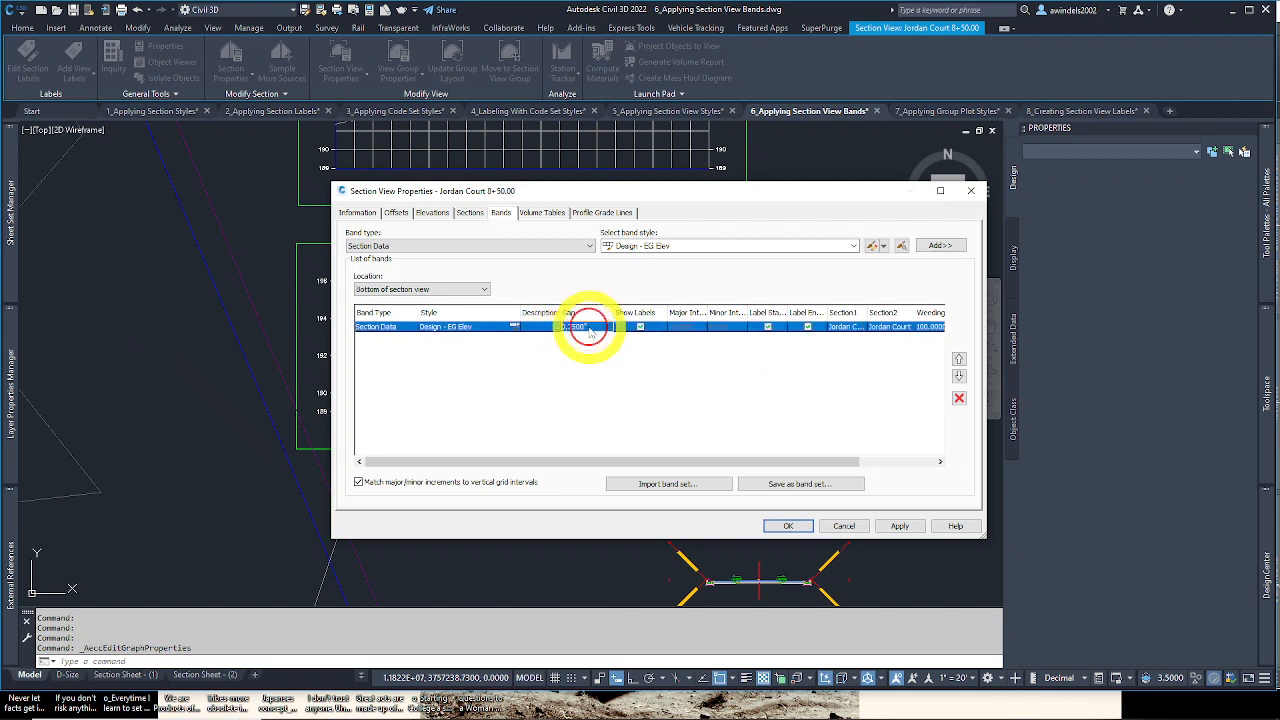
click(580, 326)
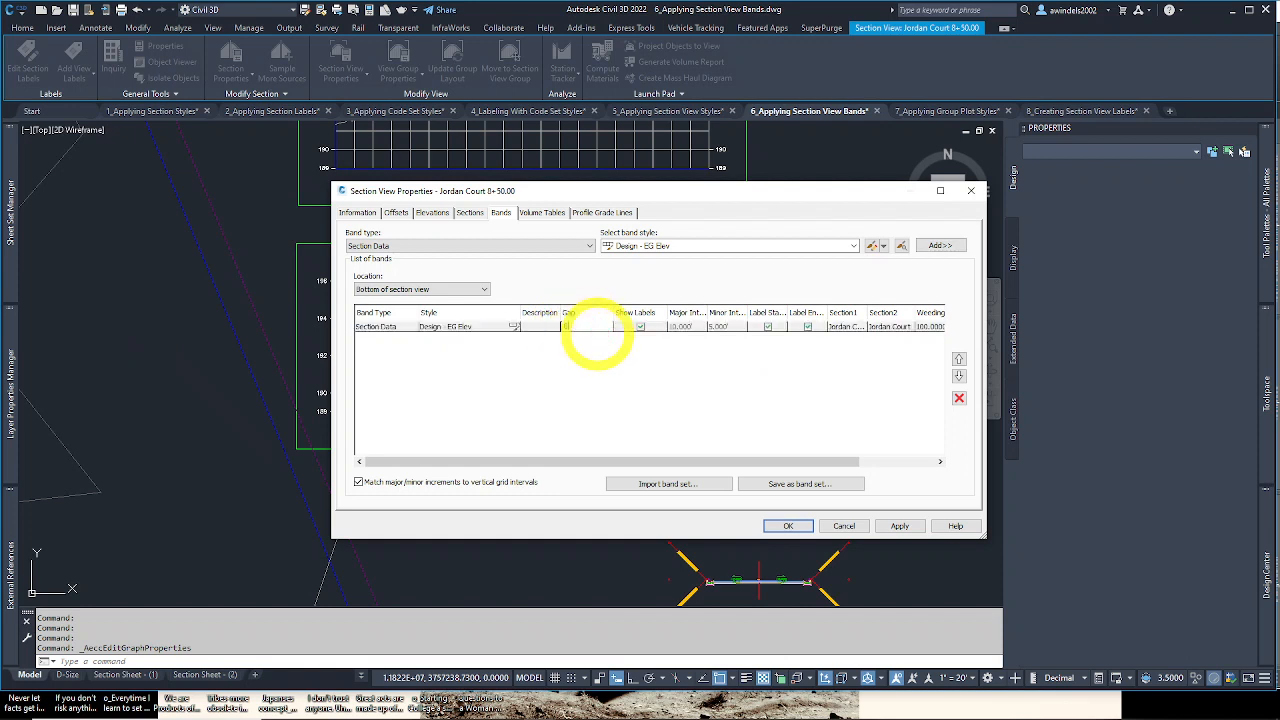
key(Return)
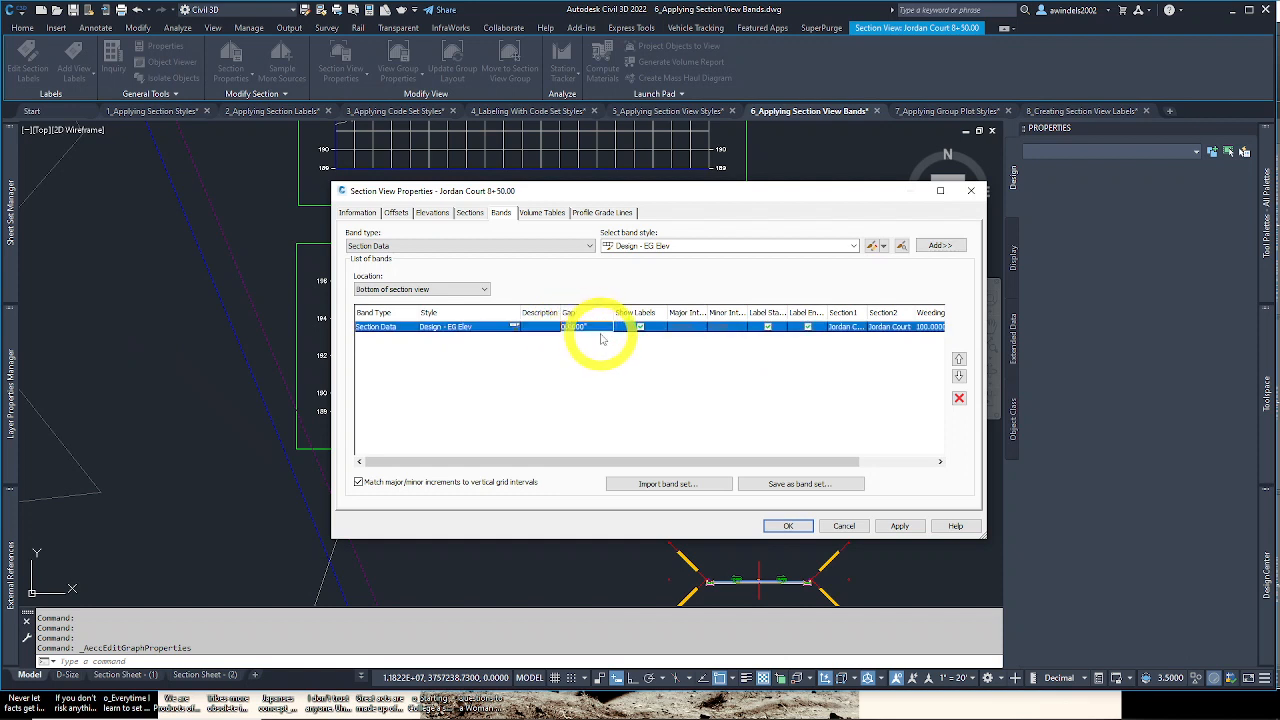
click(603, 422)
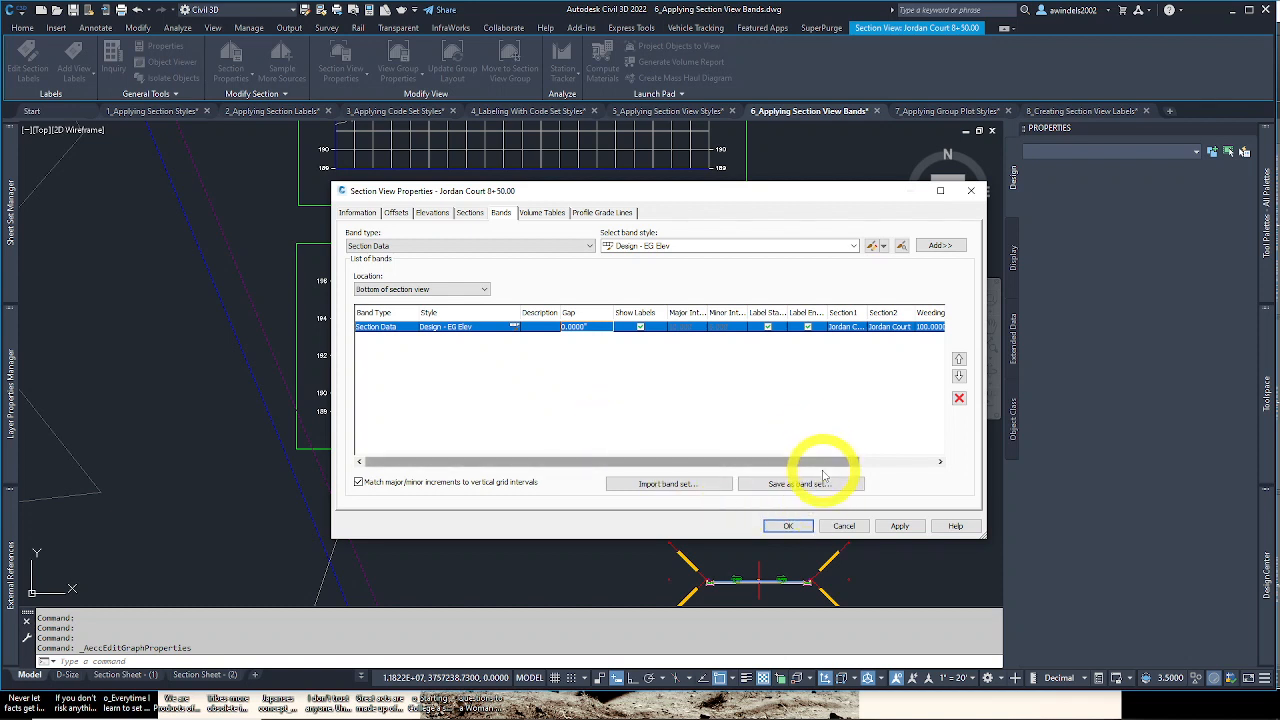
Step: Set Section1 of the Design - EG Elev band to EG, accept the settings, and check the band's elevation labels
drag(818, 465, 925, 465)
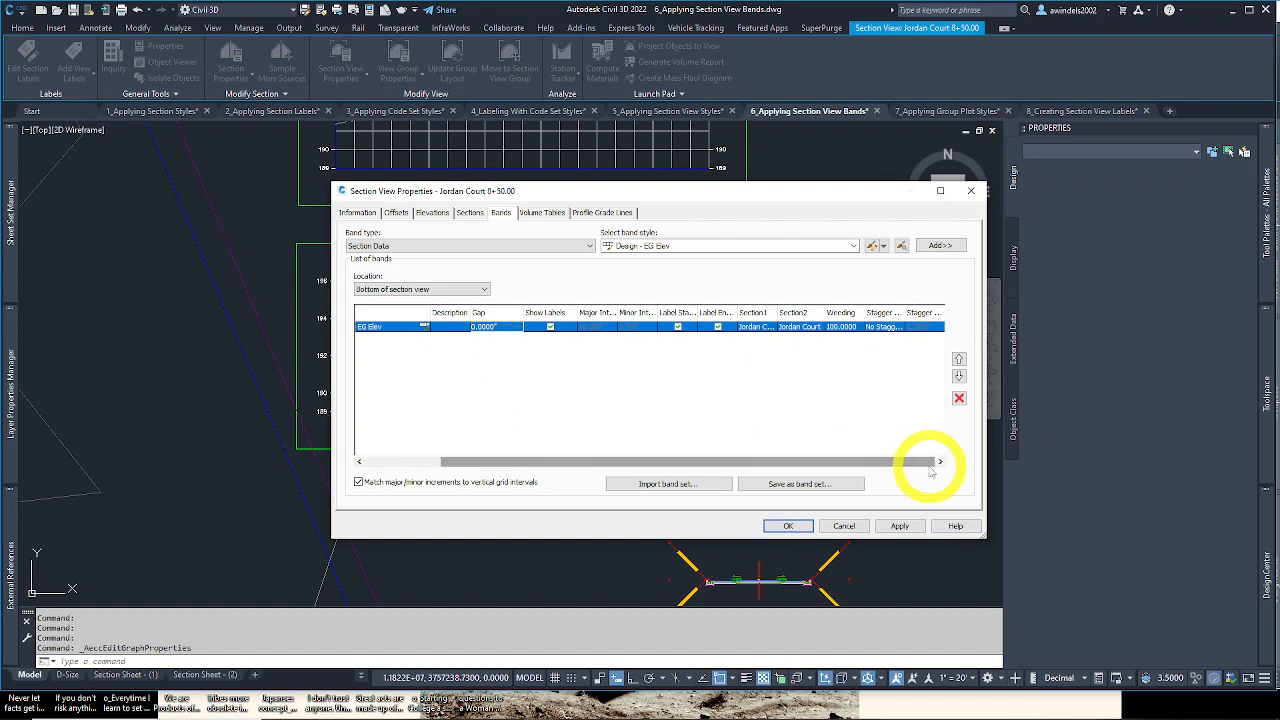
click(758, 327)
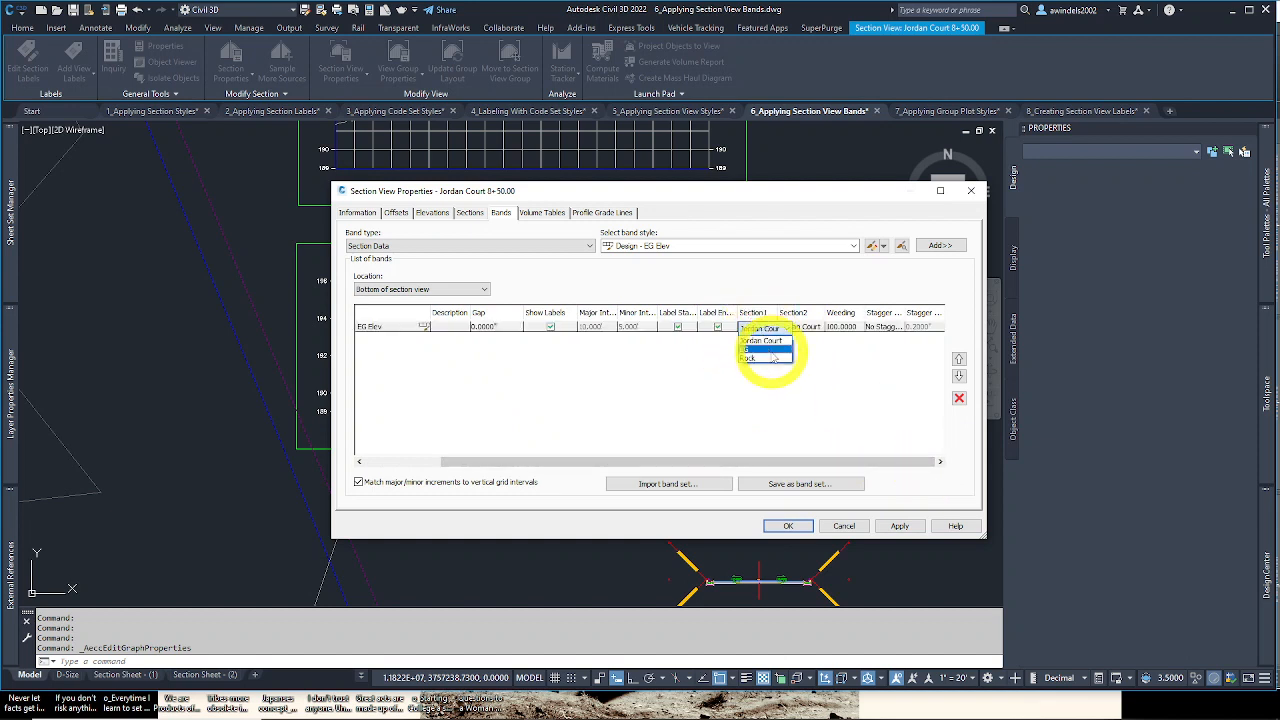
click(768, 350)
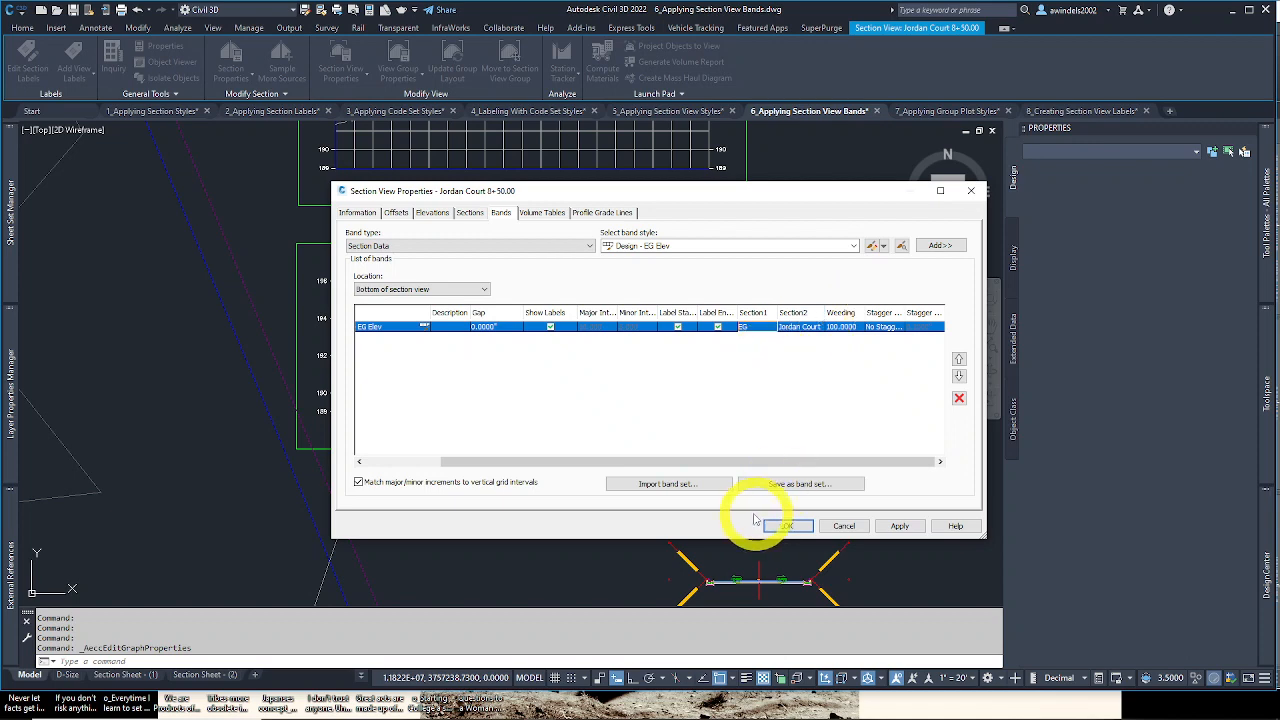
click(789, 525)
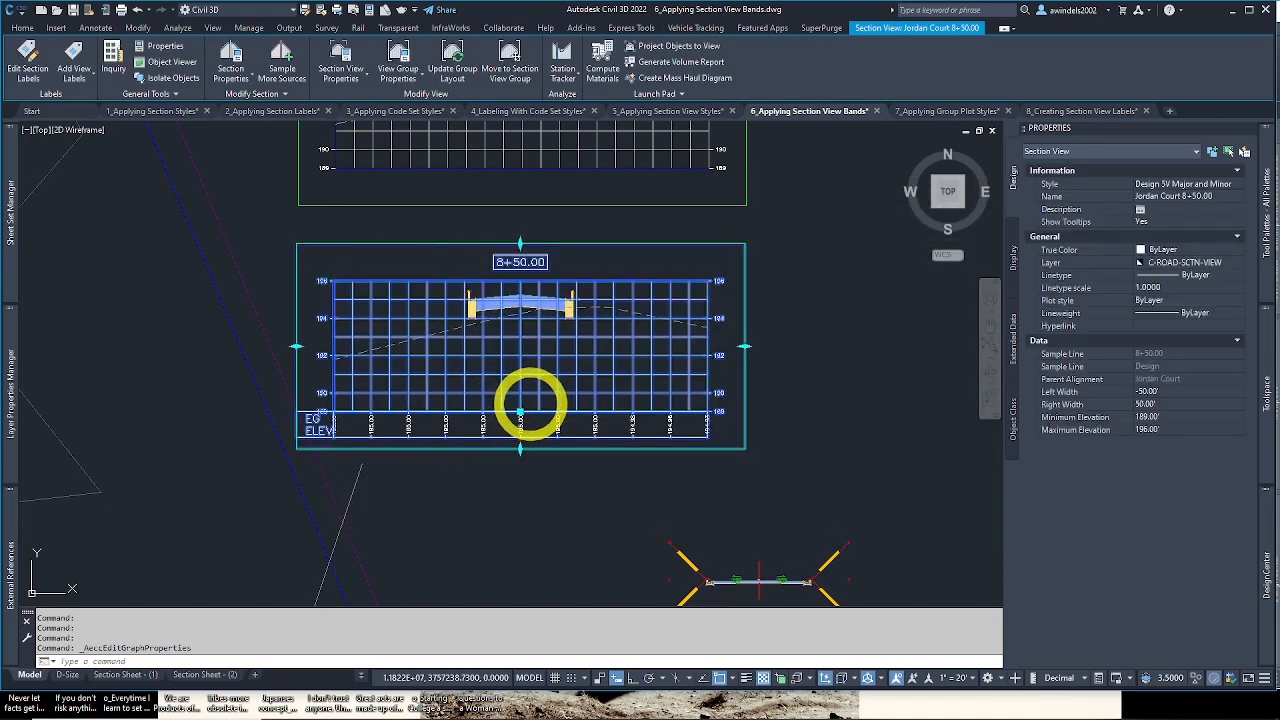
scroll(568, 425, up, 6)
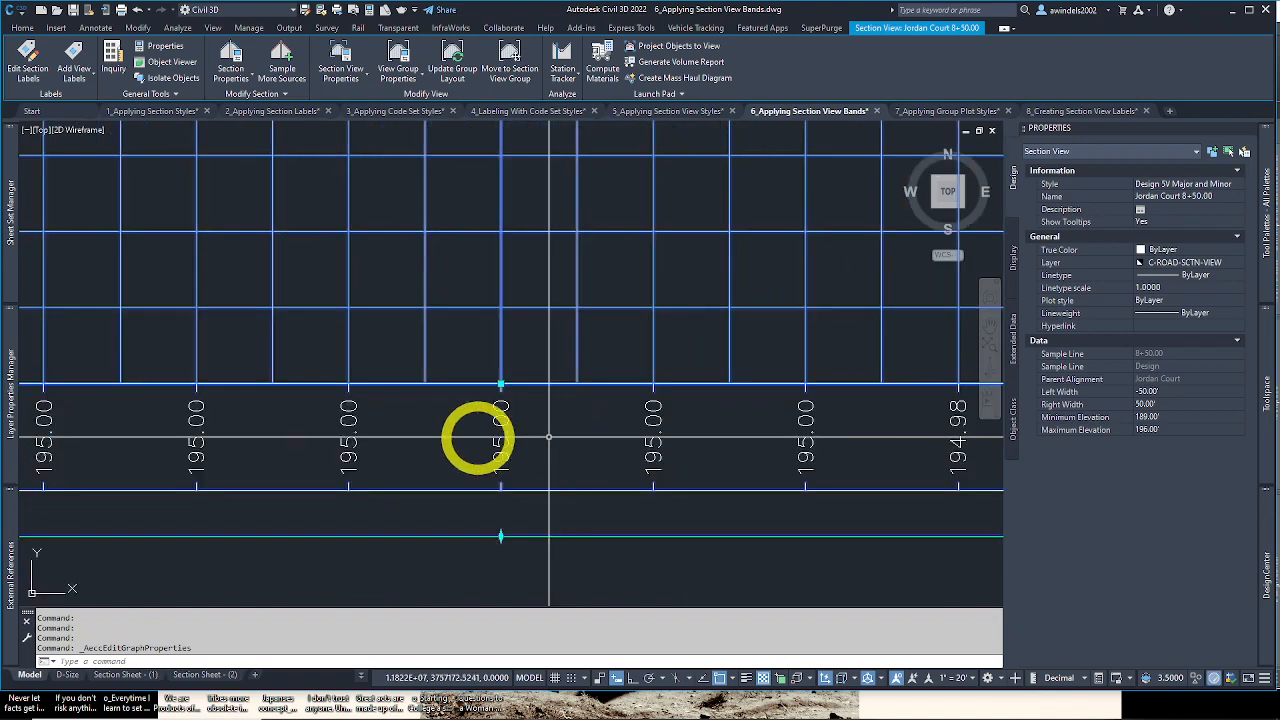
scroll(488, 440, down, 2)
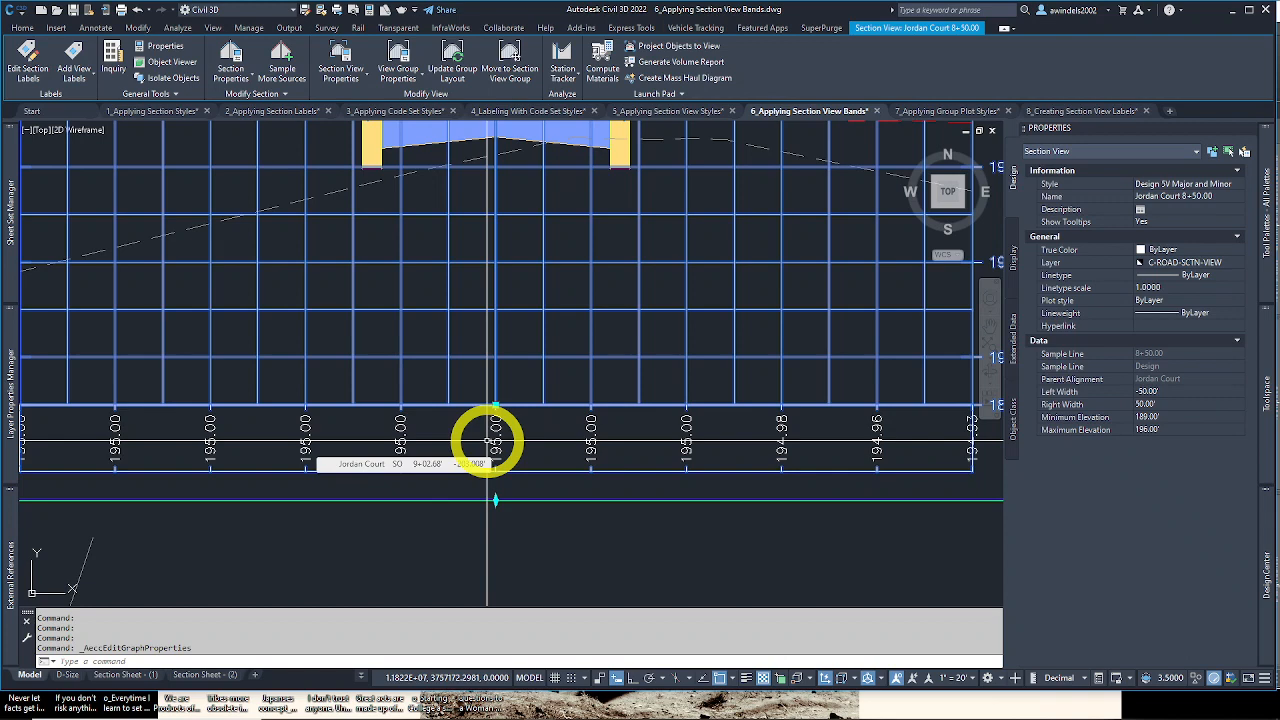
scroll(436, 440, down, 2)
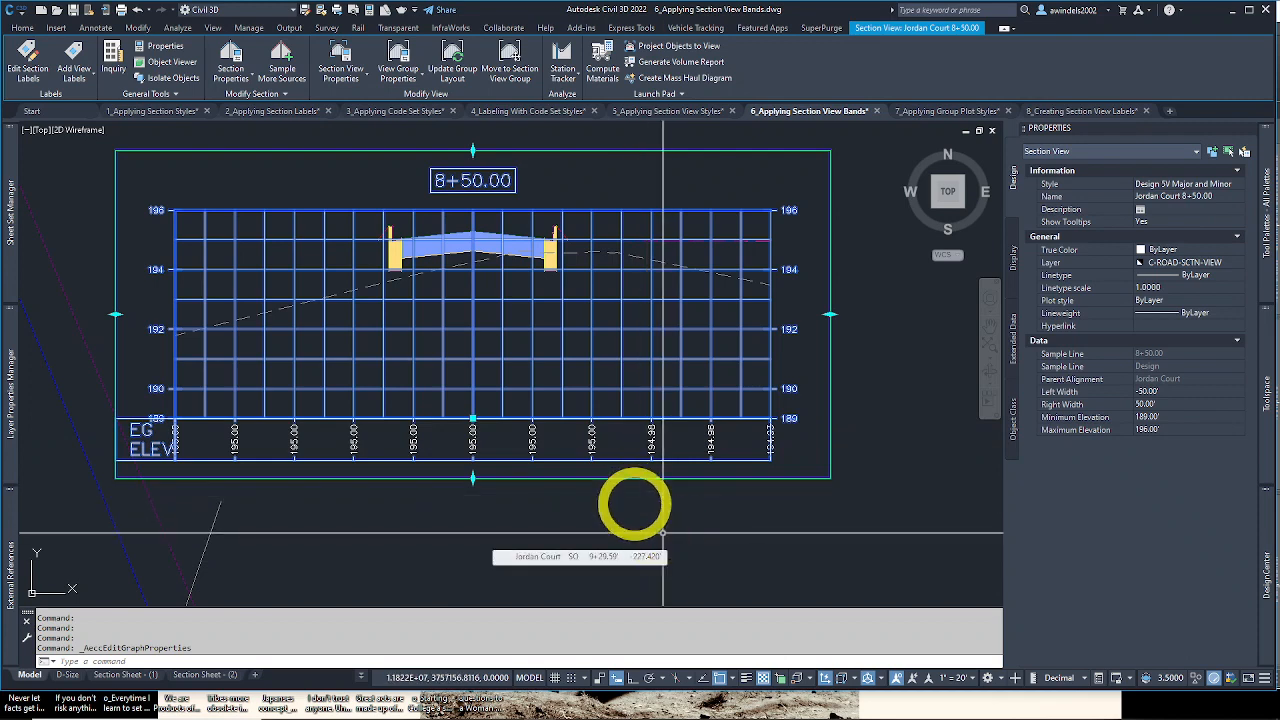
scroll(466, 306, up, 3)
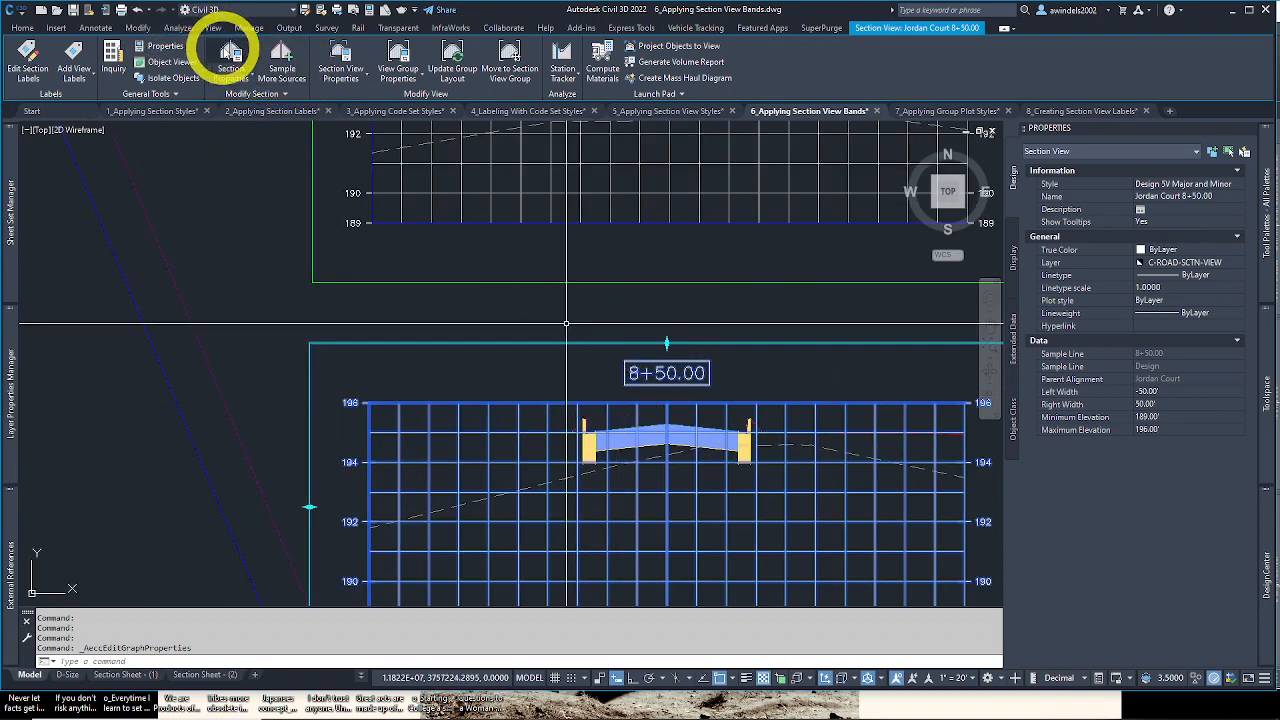
click(231, 52)
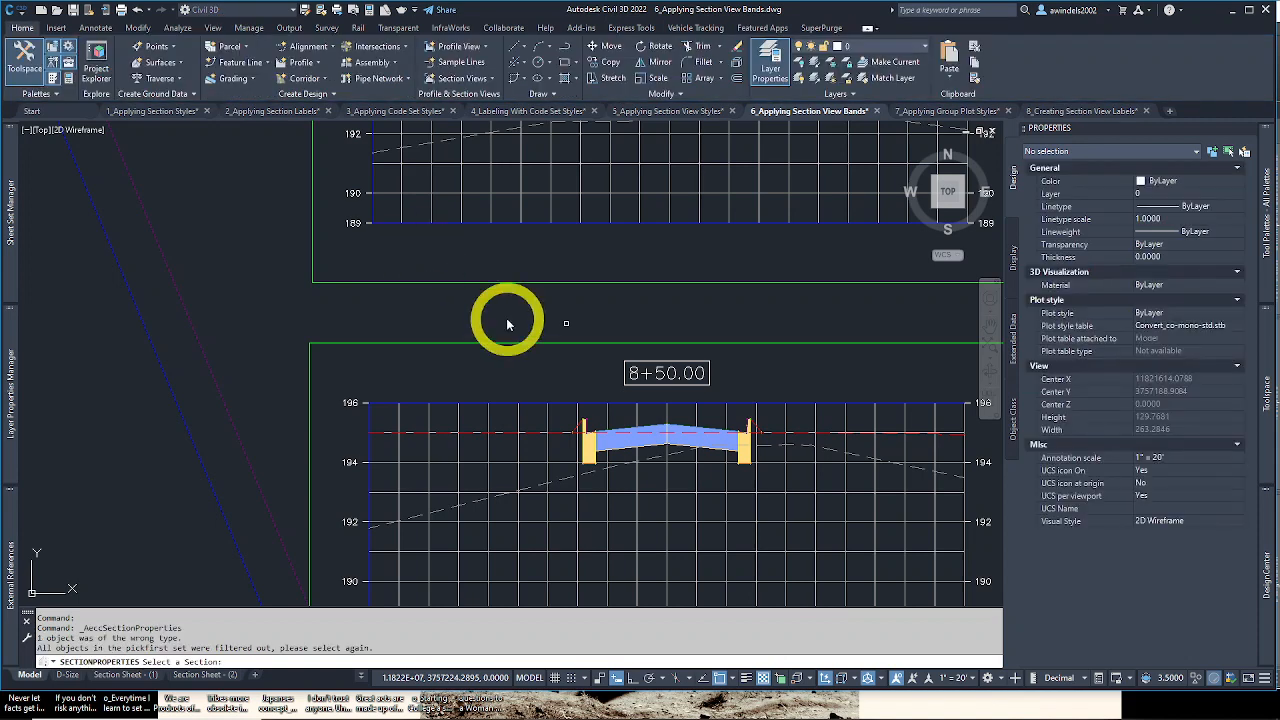
key(Escape)
click(744, 468)
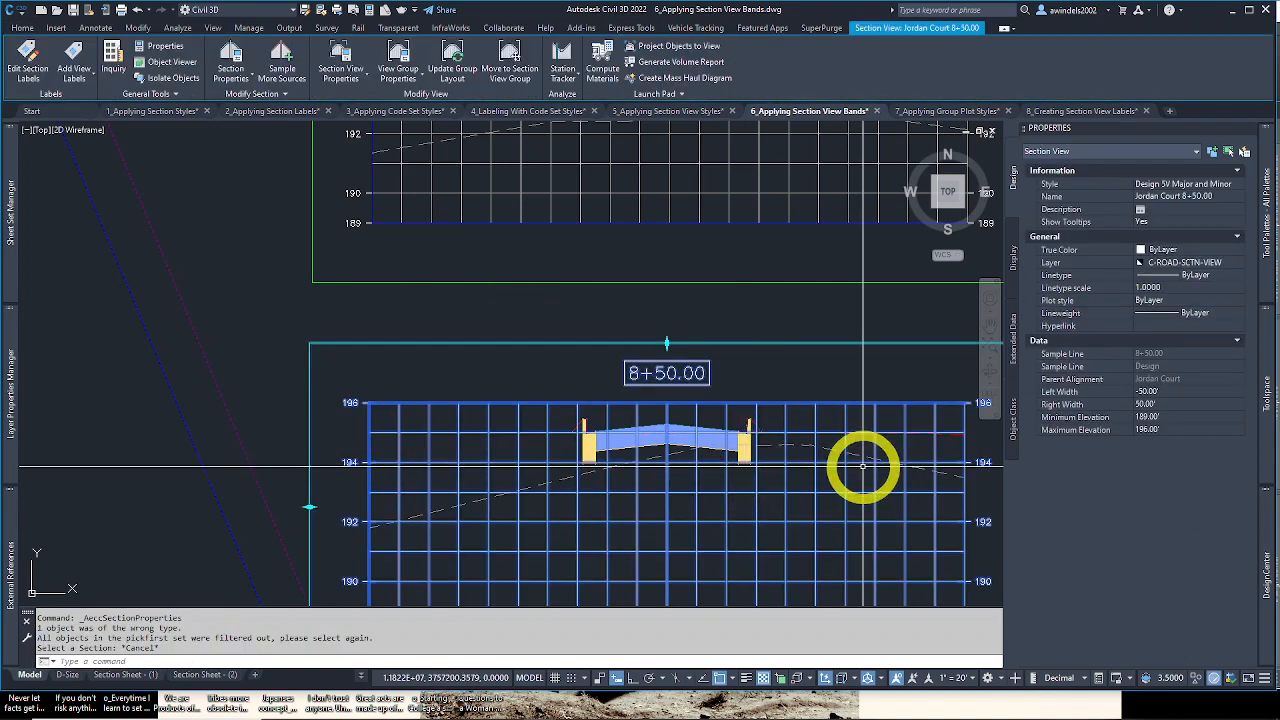
click(403, 75)
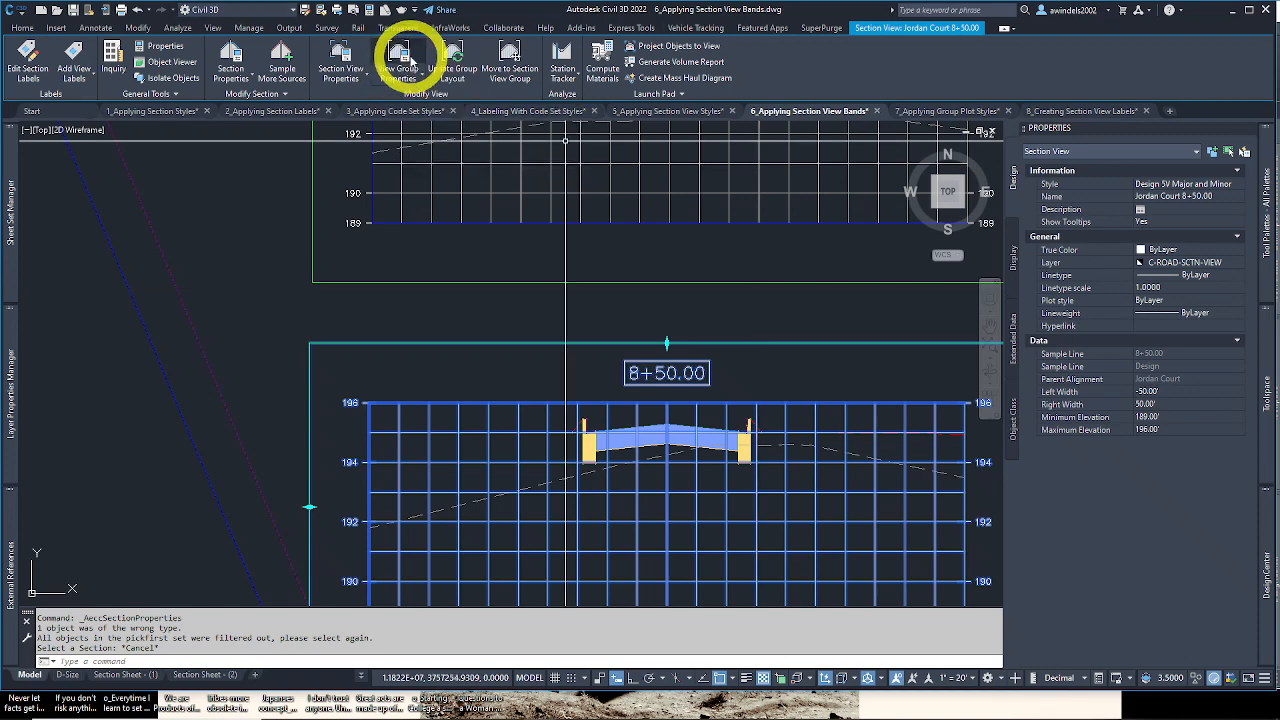
click(625, 344)
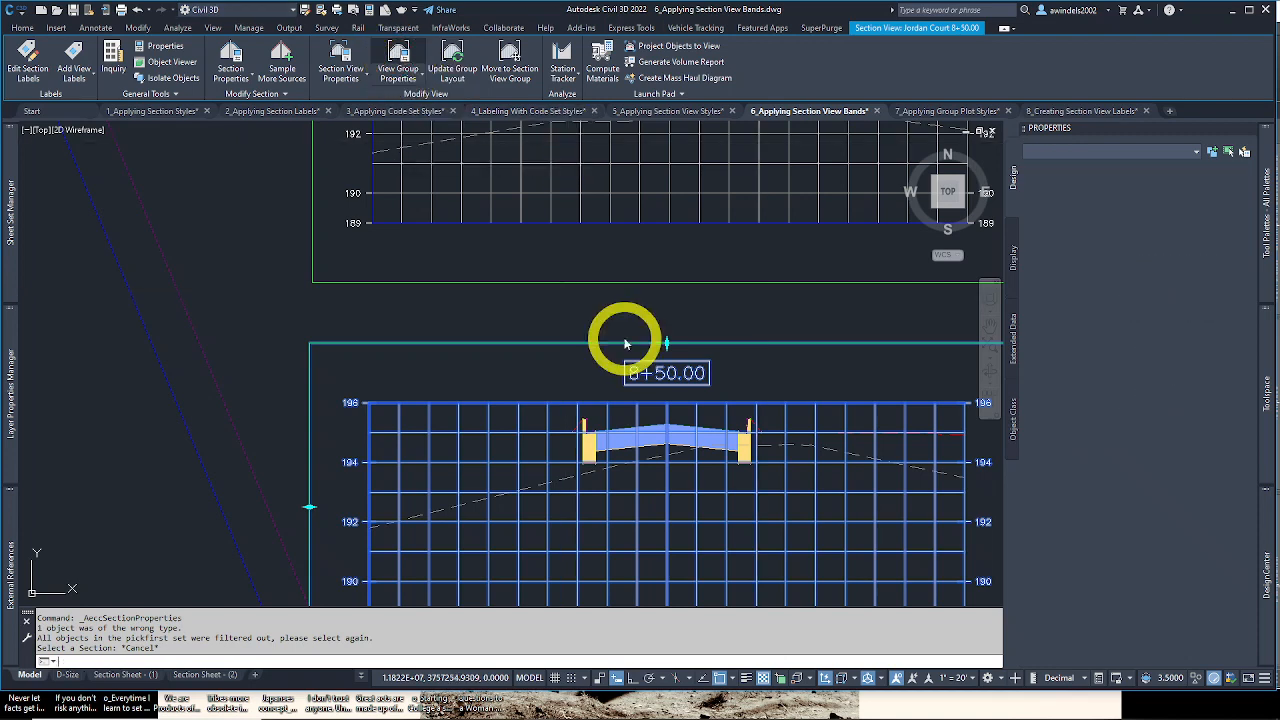
click(782, 176)
click(505, 208)
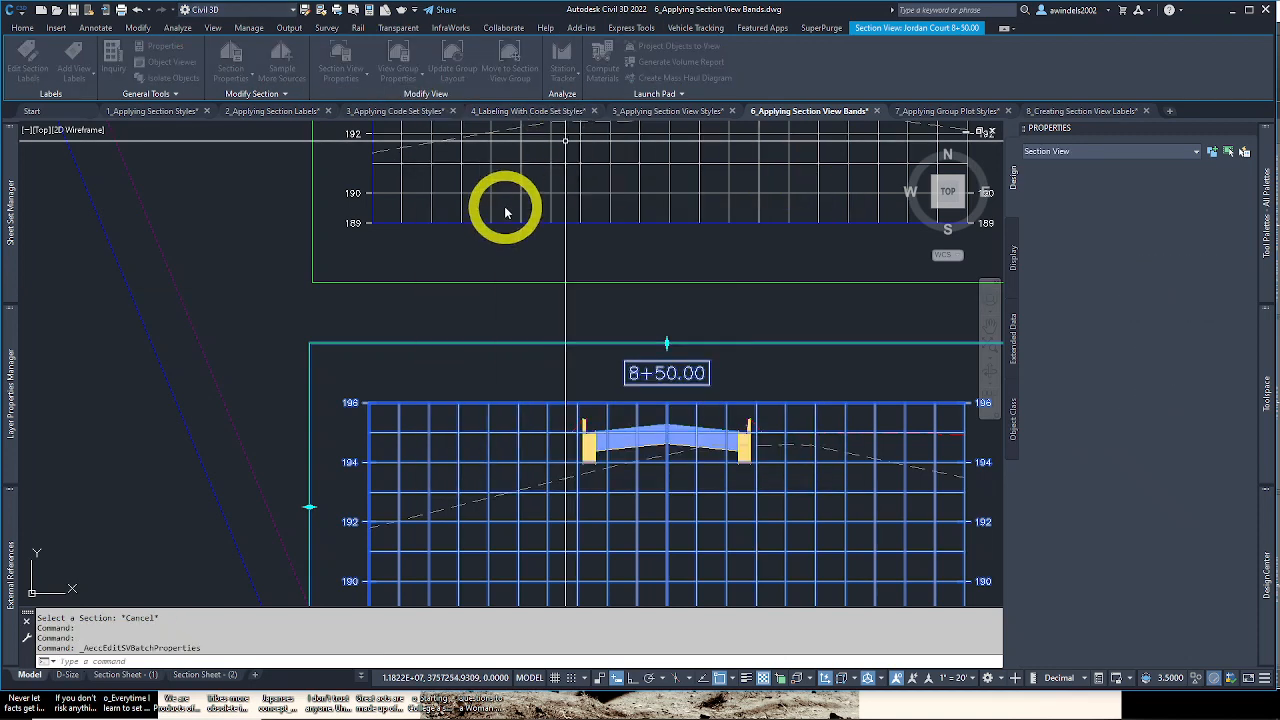
Step: Reopen the band settings of the 8+50.00 section view and widen the label offset columns and the dialog
middle_drag(453, 246, 545, 216)
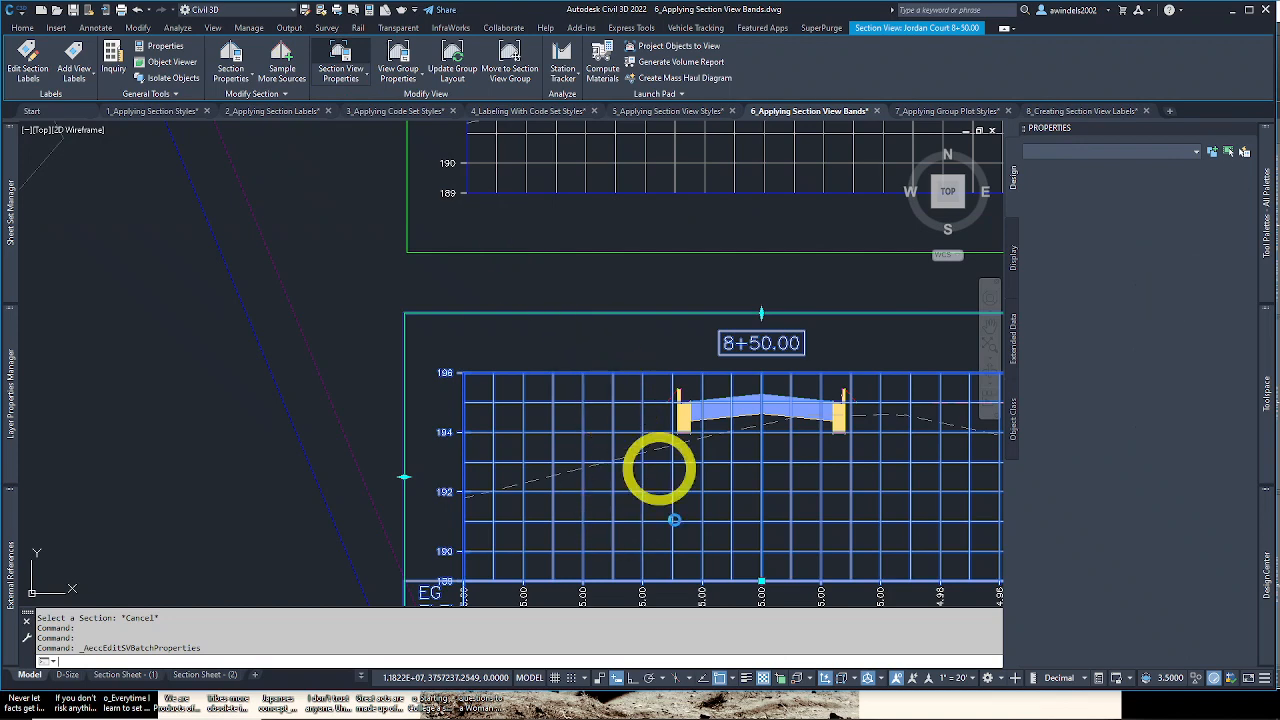
mouse_move(795, 705)
click(771, 557)
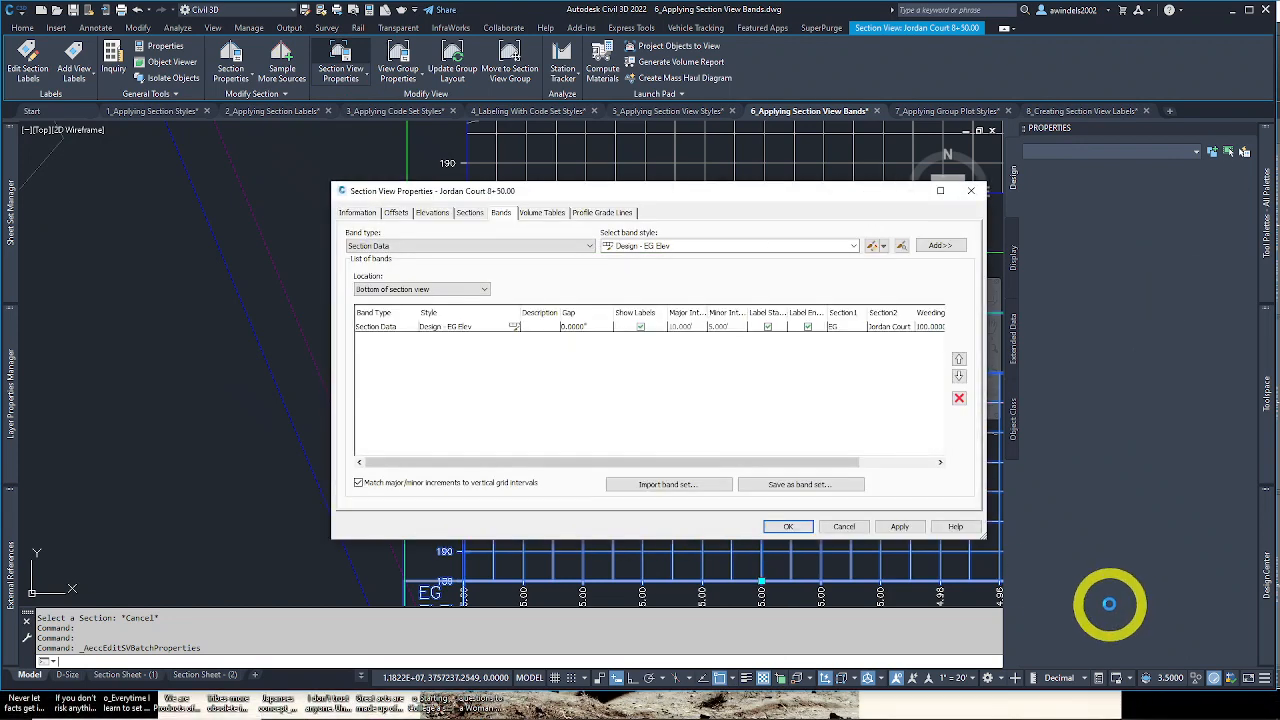
drag(986, 538, 998, 550)
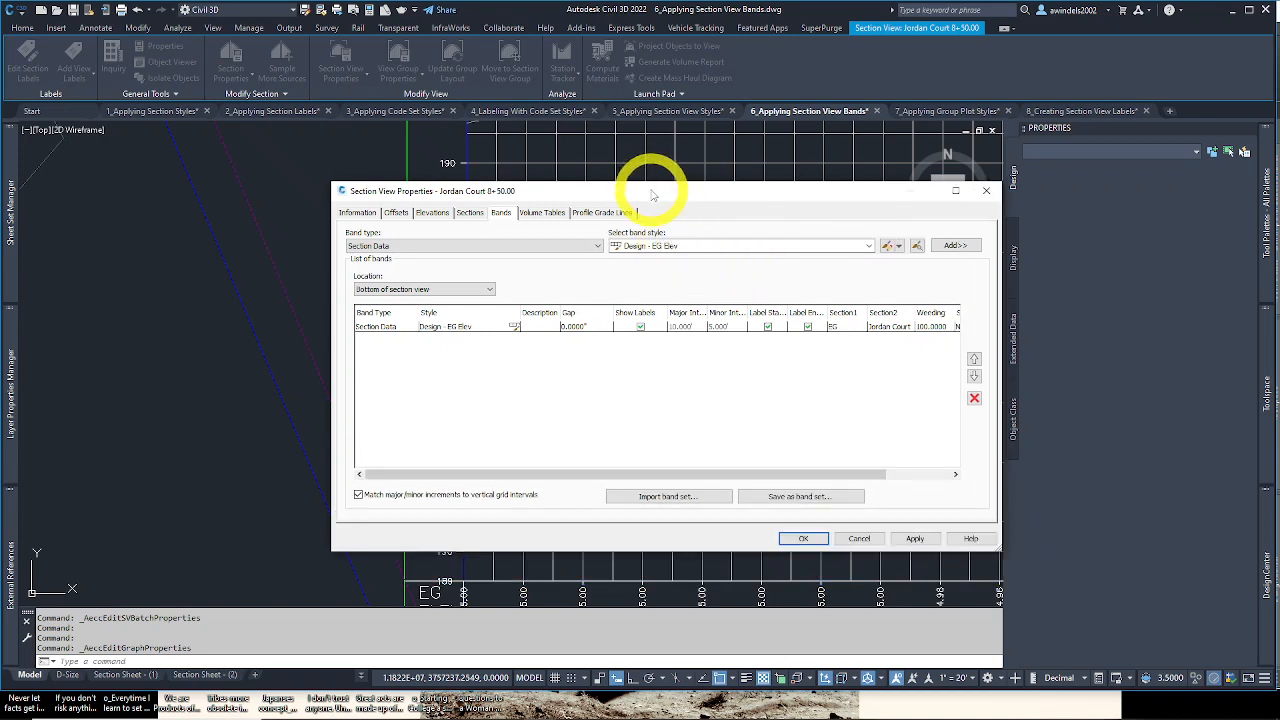
drag(651, 195, 533, 149)
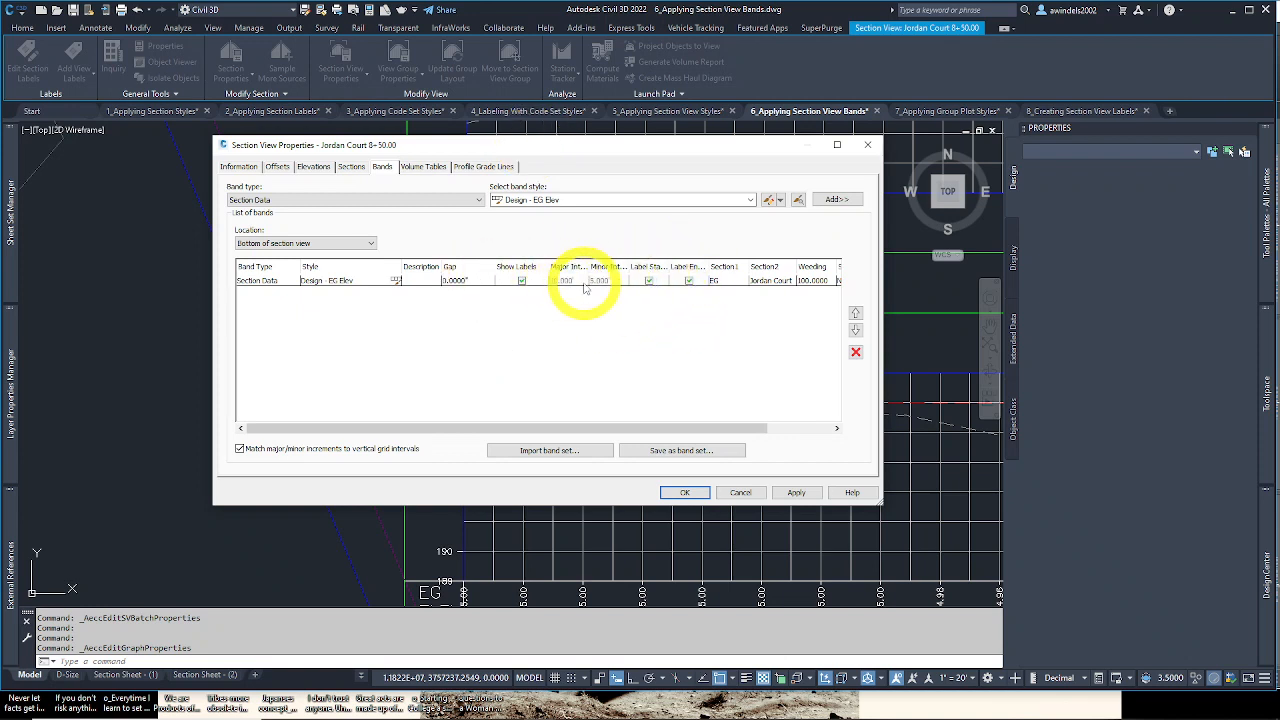
drag(667, 266, 742, 266)
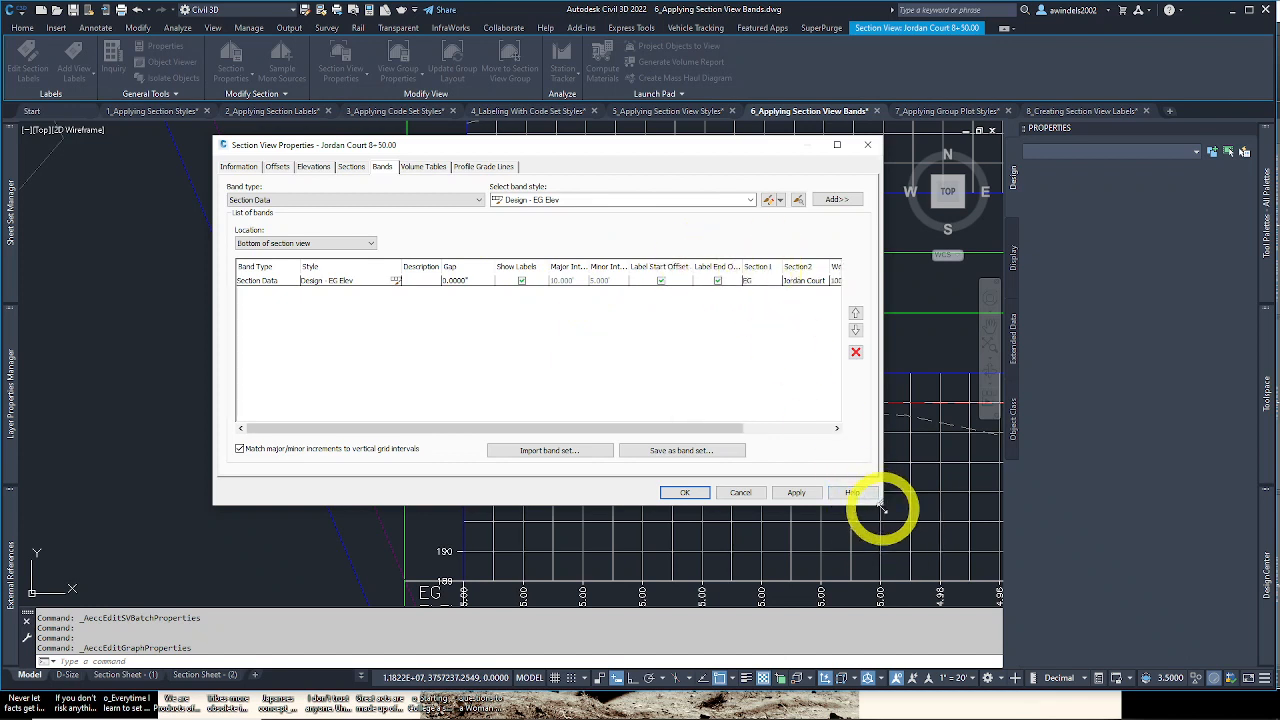
drag(882, 506, 982, 530)
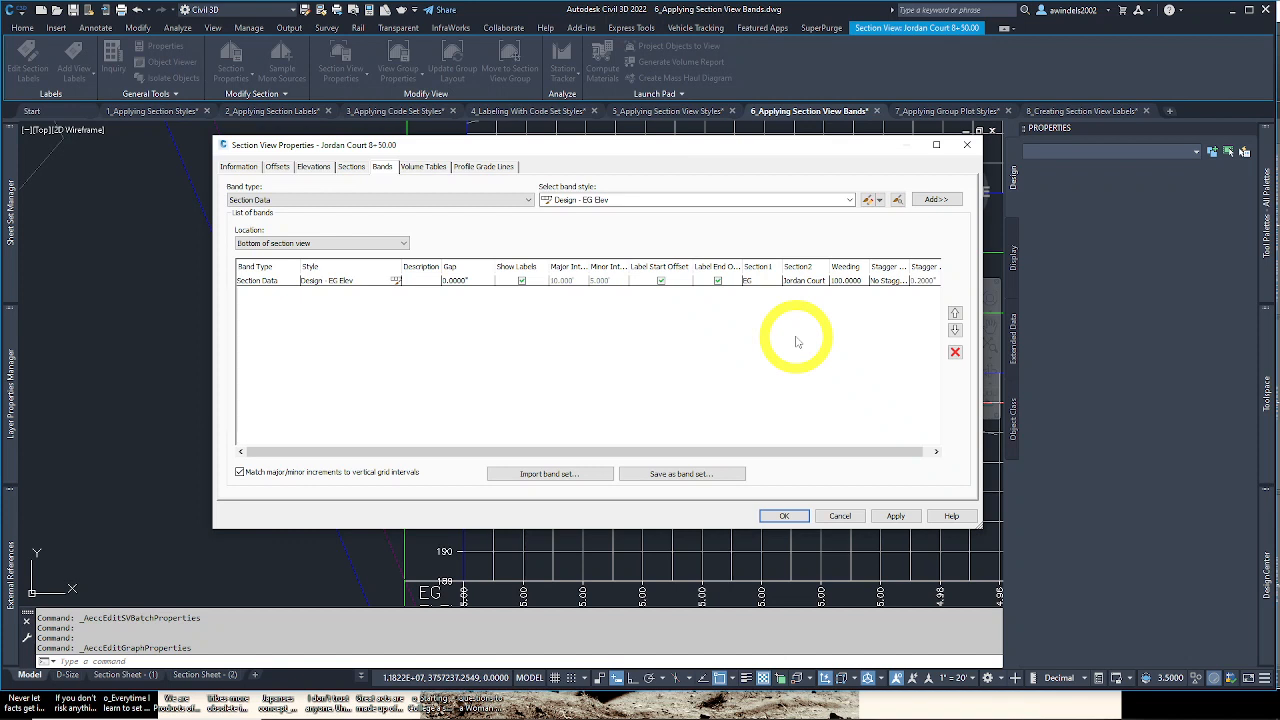
Step: Turn off the start offset and end offset labels of the Design - EG Elev band and accept the settings
click(718, 281)
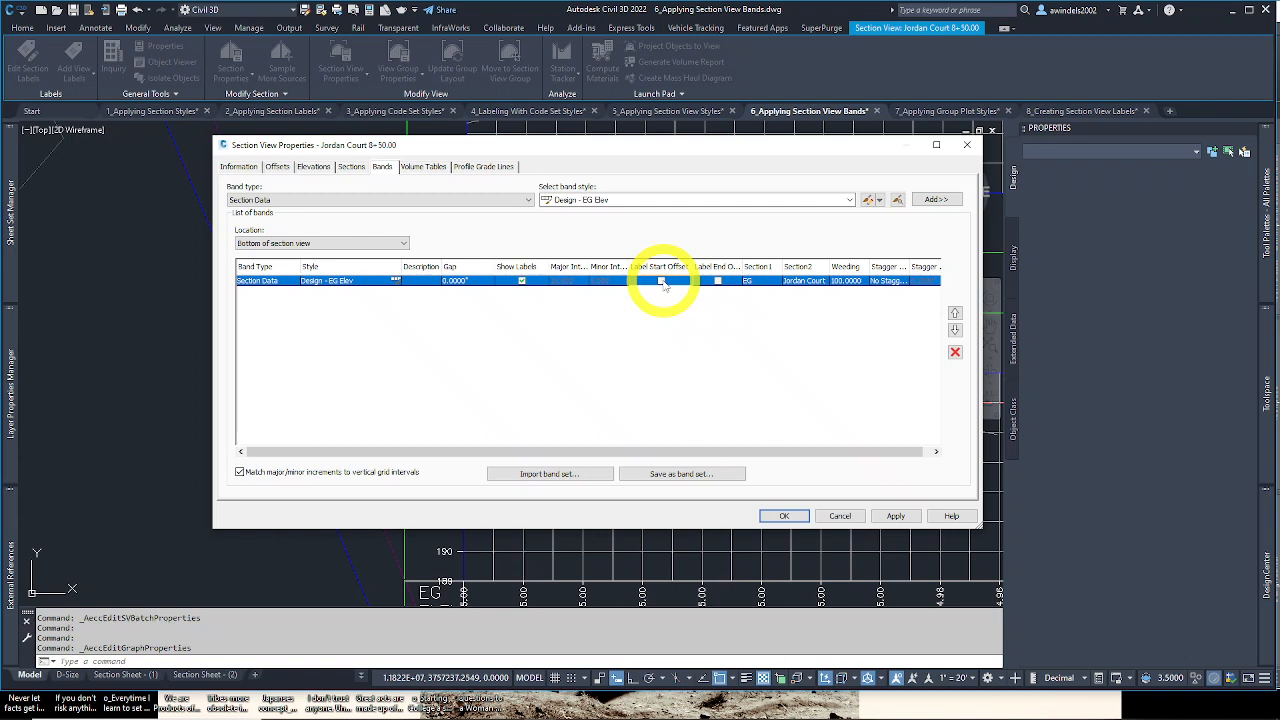
click(784, 517)
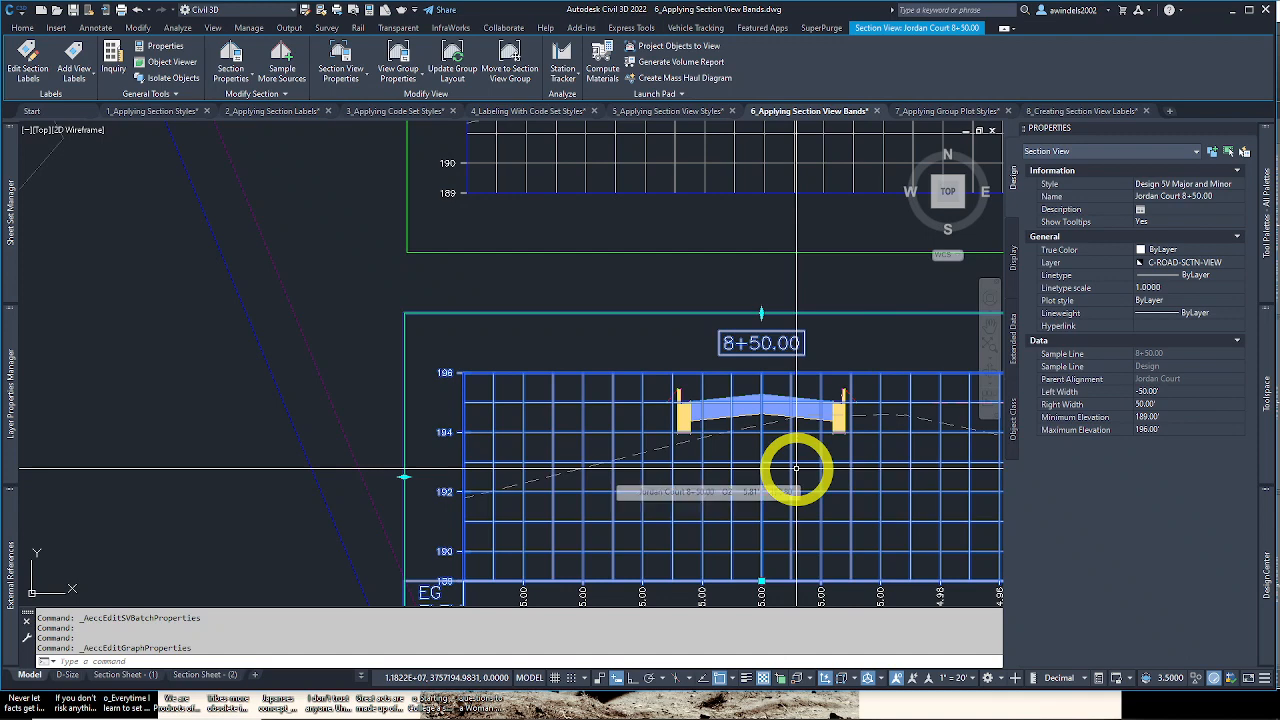
middle_drag(837, 478, 714, 410)
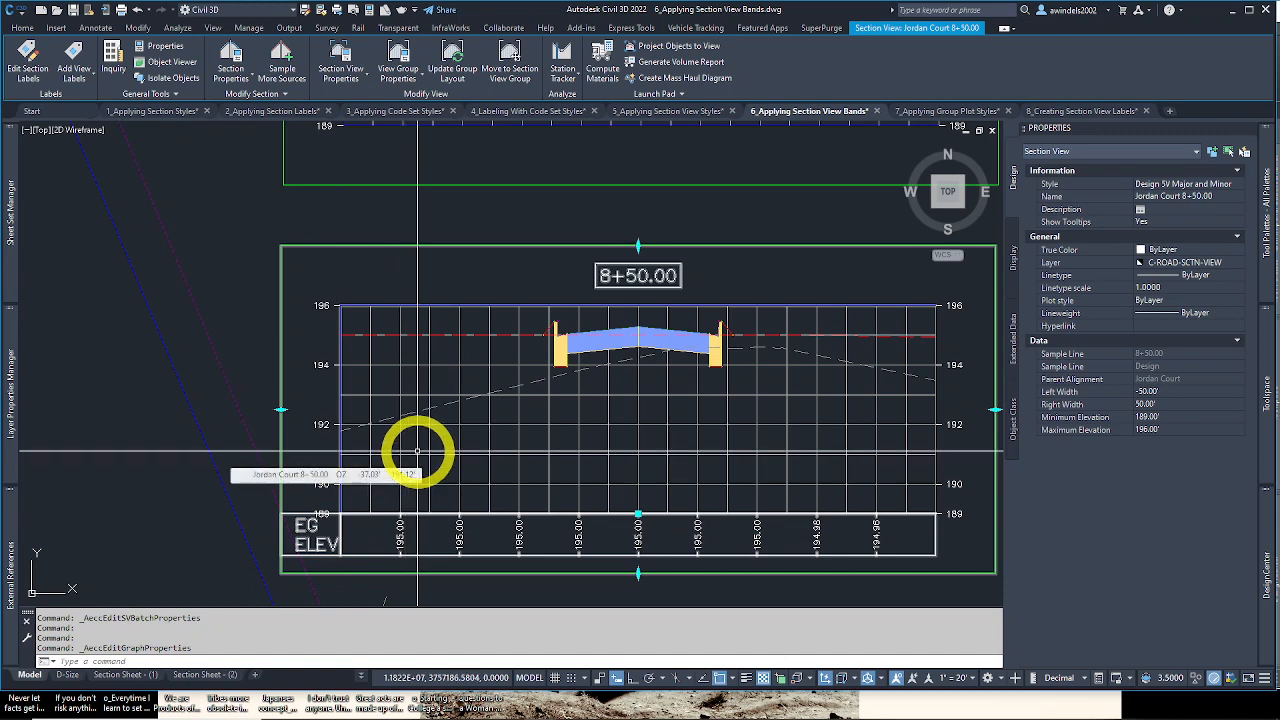
right_click(462, 390)
key(Escape)
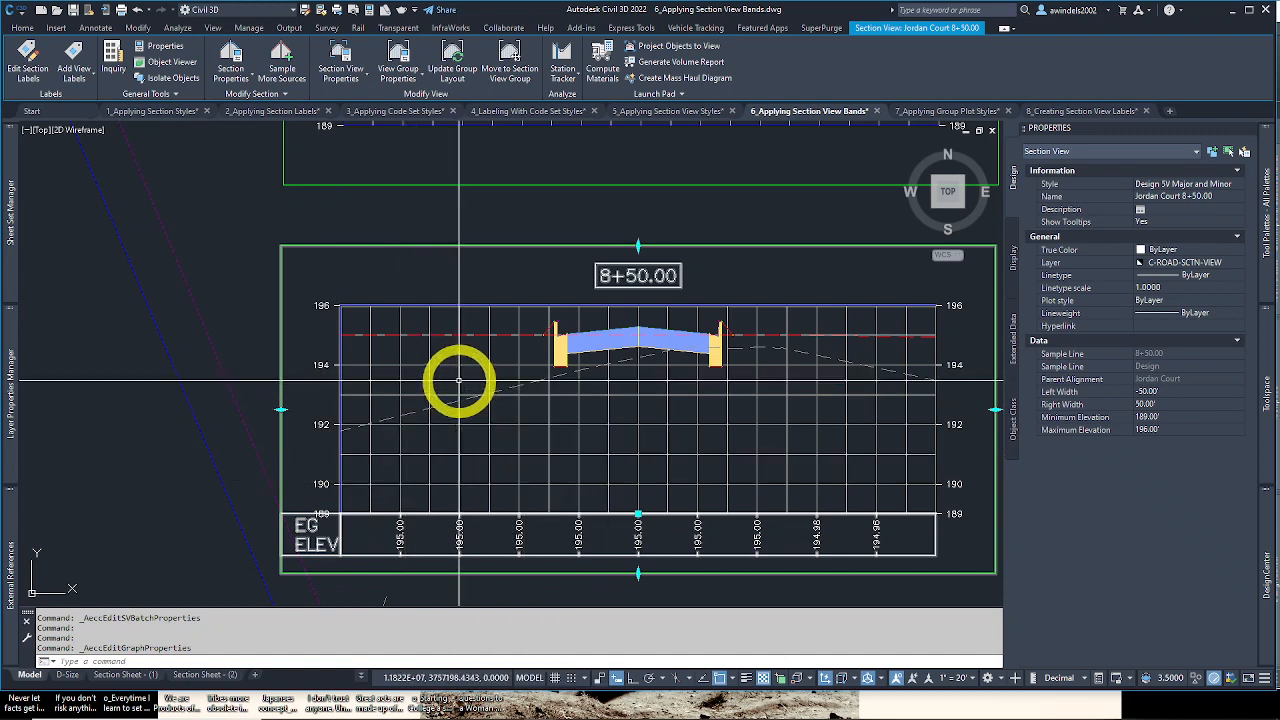
Step: Reopen the band settings of the 8+50.00 section view and add a section data band in the Rock Depth style
click(341, 50)
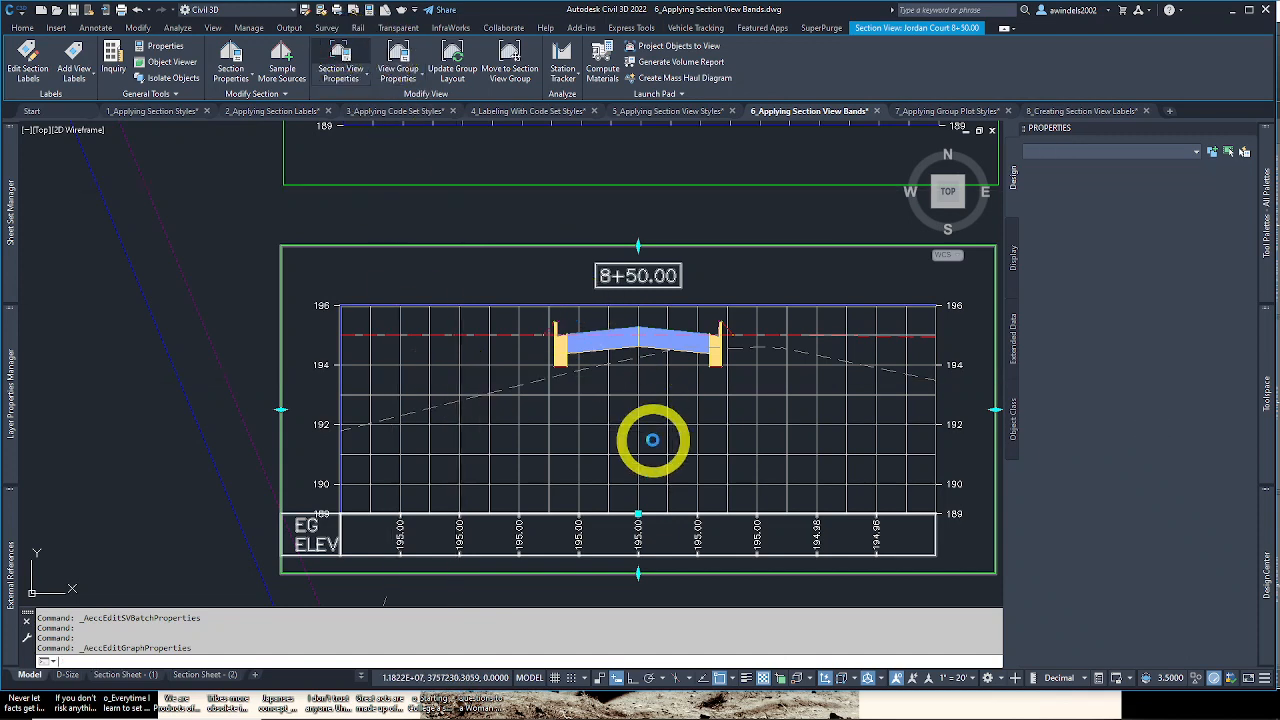
click(652, 440)
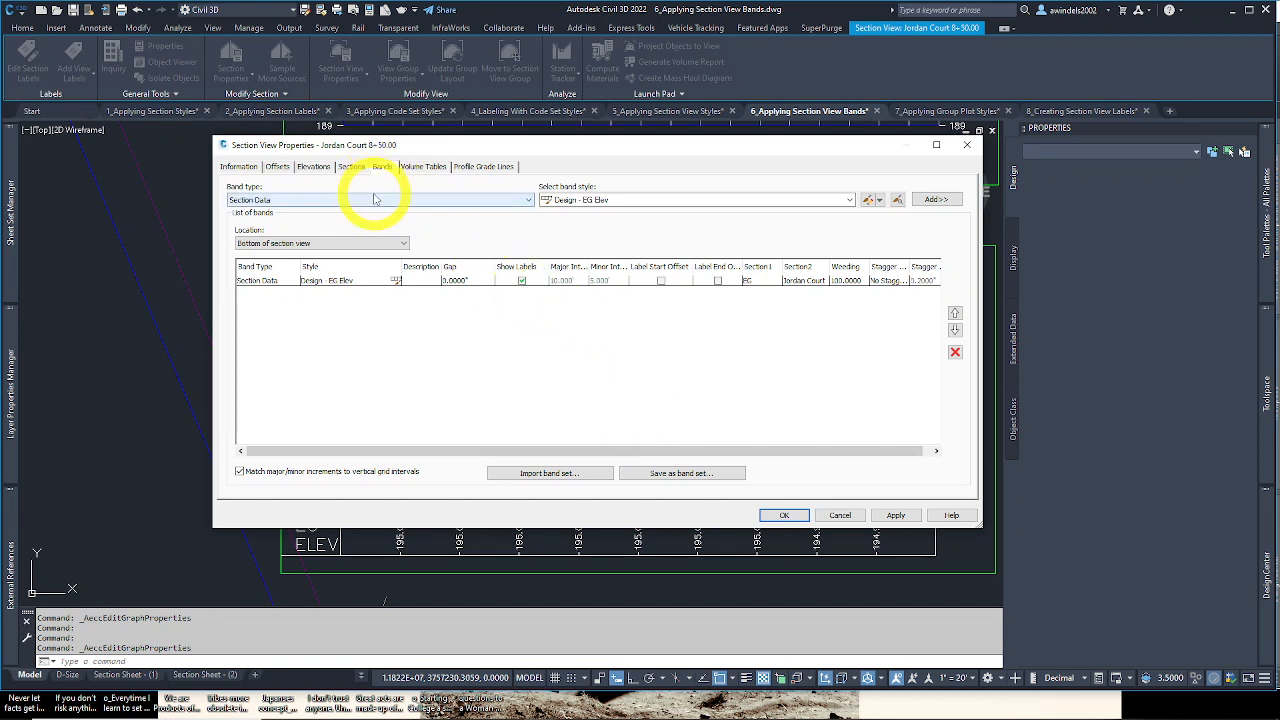
click(674, 199)
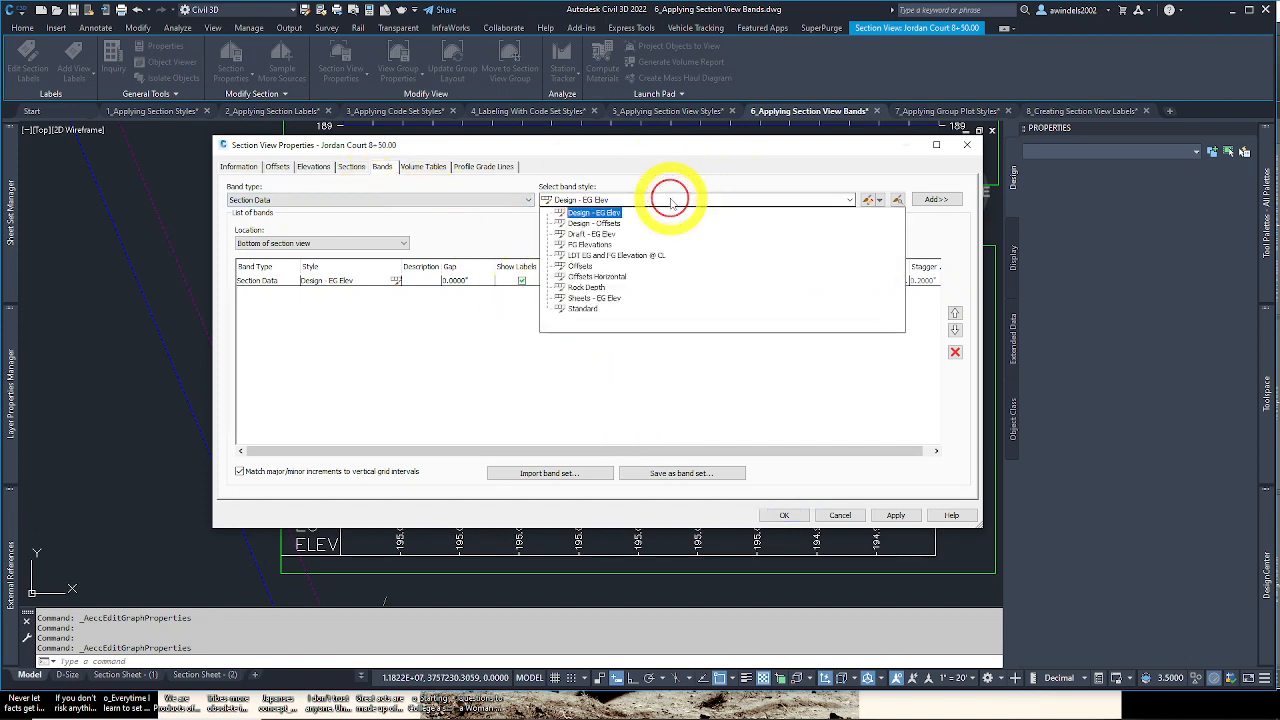
click(570, 289)
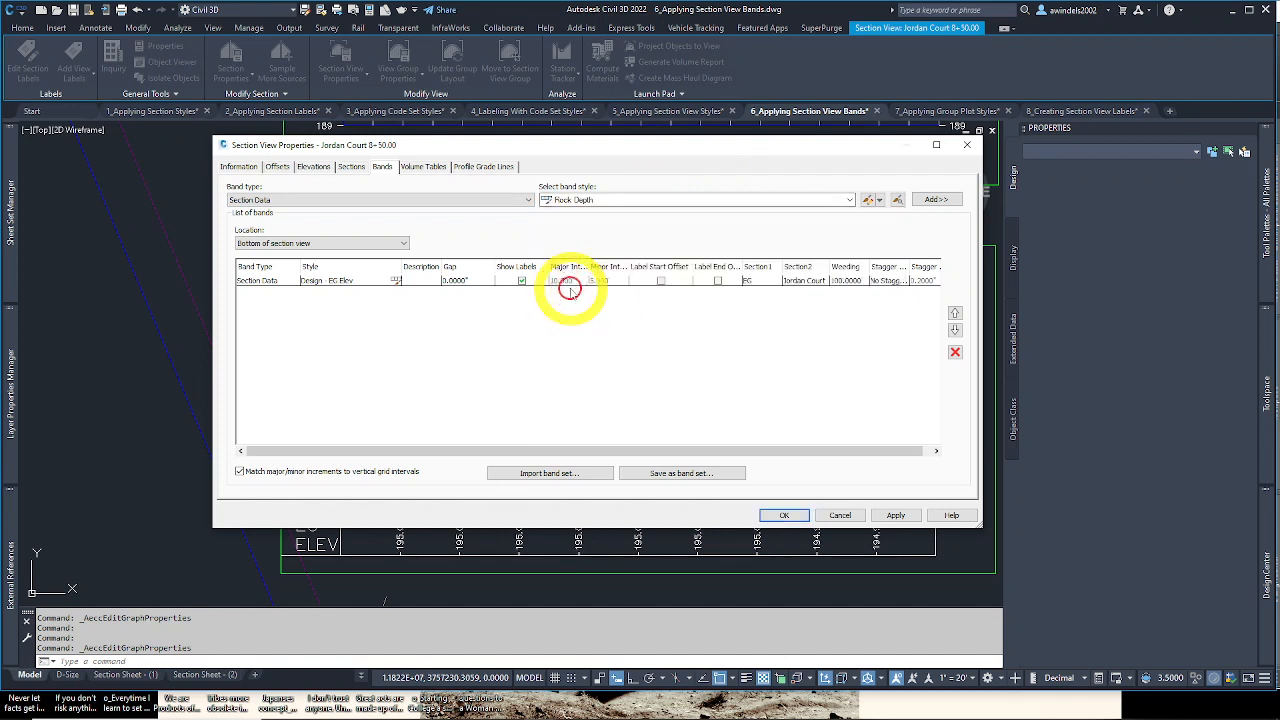
click(925, 198)
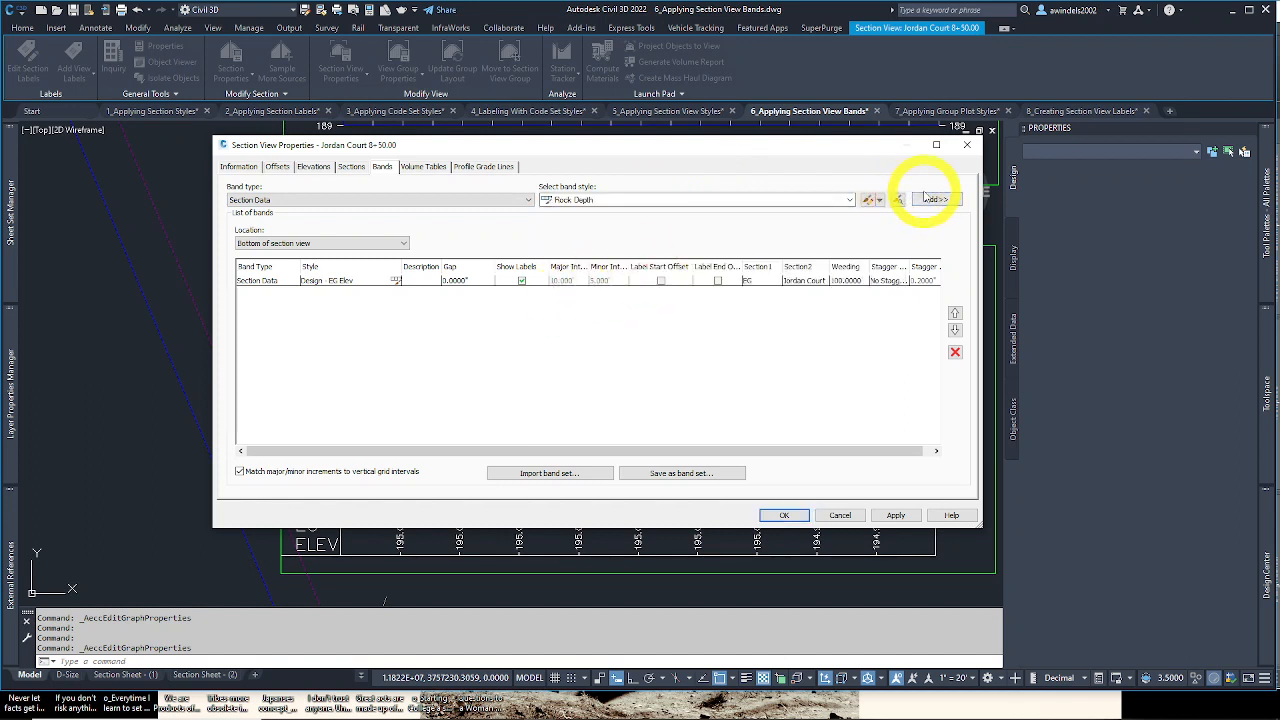
click(937, 201)
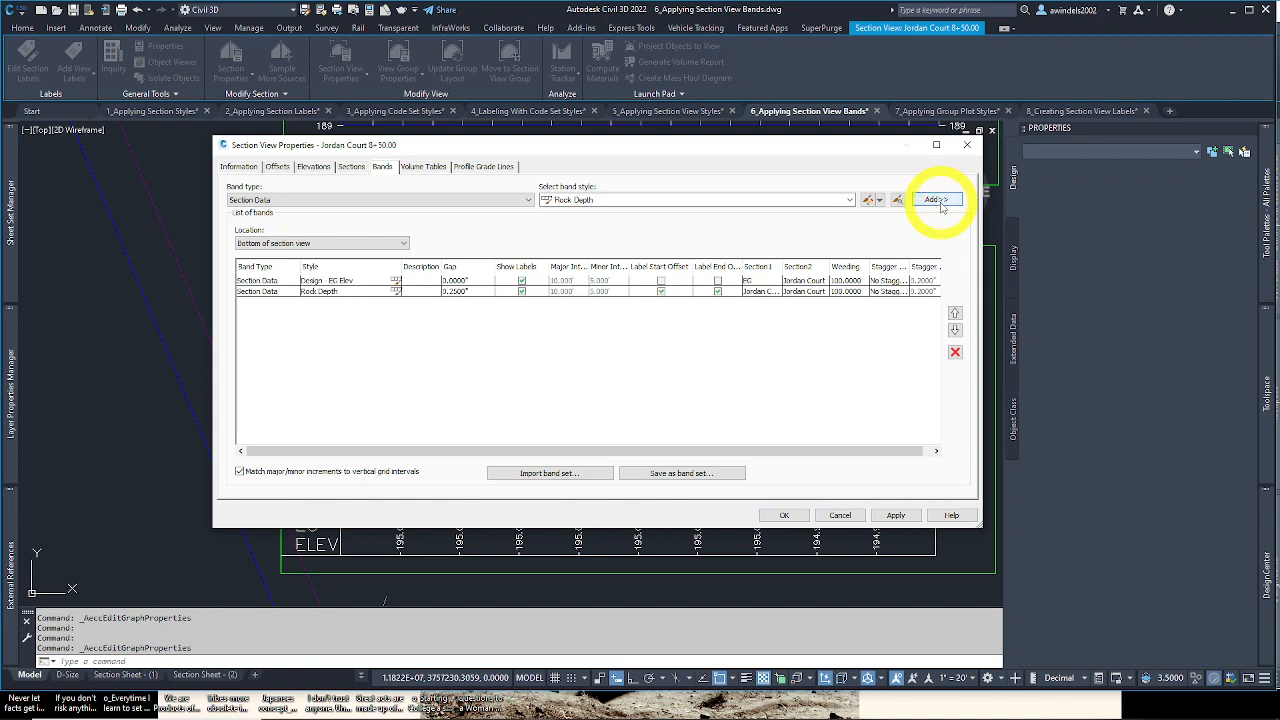
Step: Set the Rock Depth band's gap to 0 and turn off its start offset and end offset labels
click(462, 292)
click(464, 292)
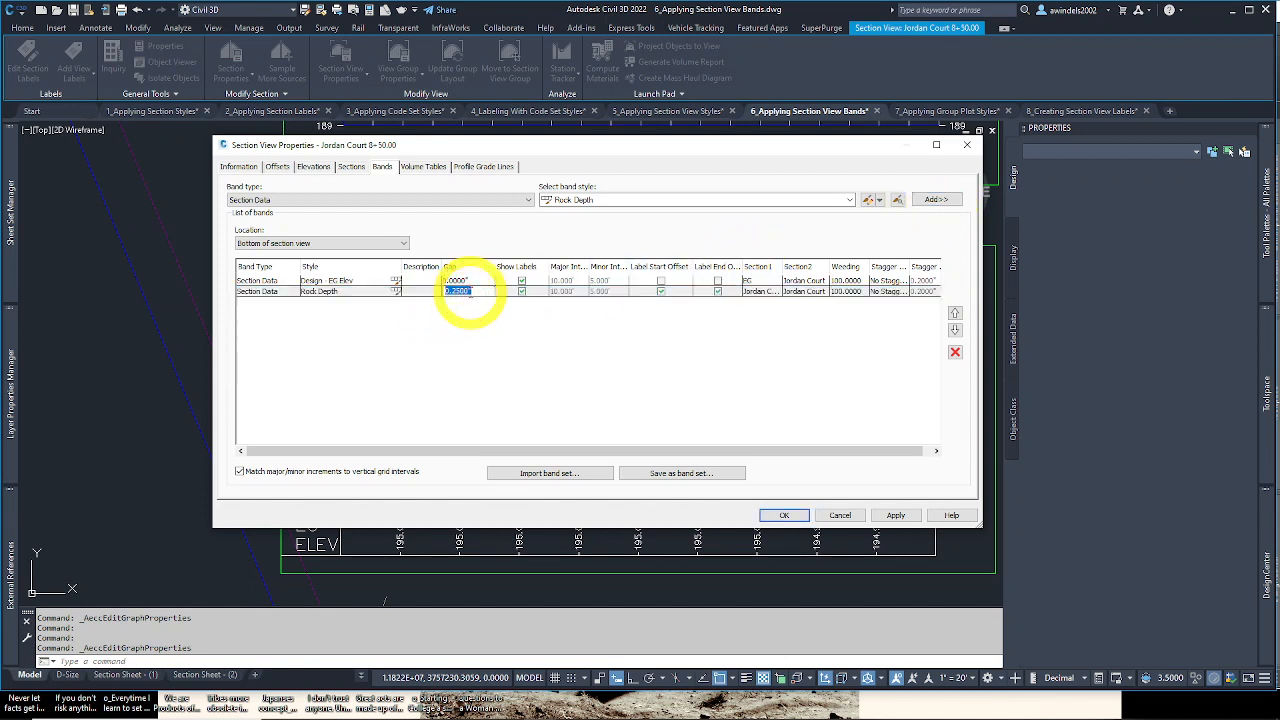
key(Return)
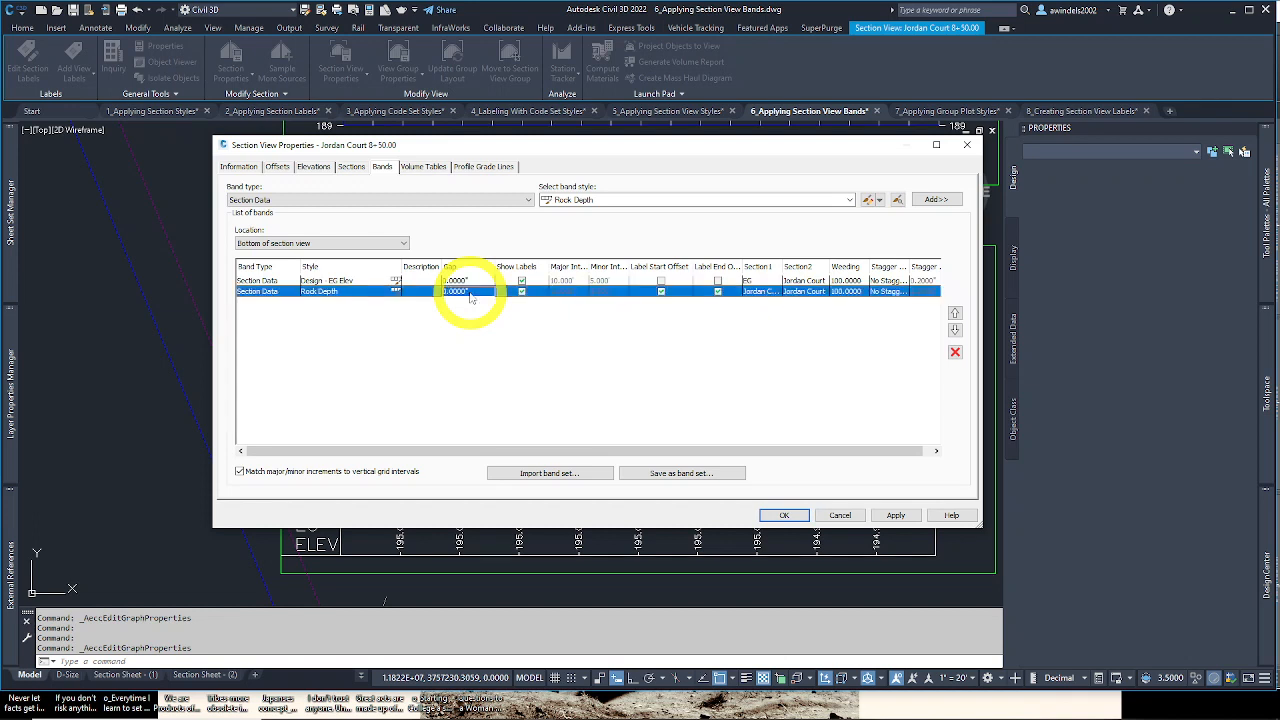
click(662, 292)
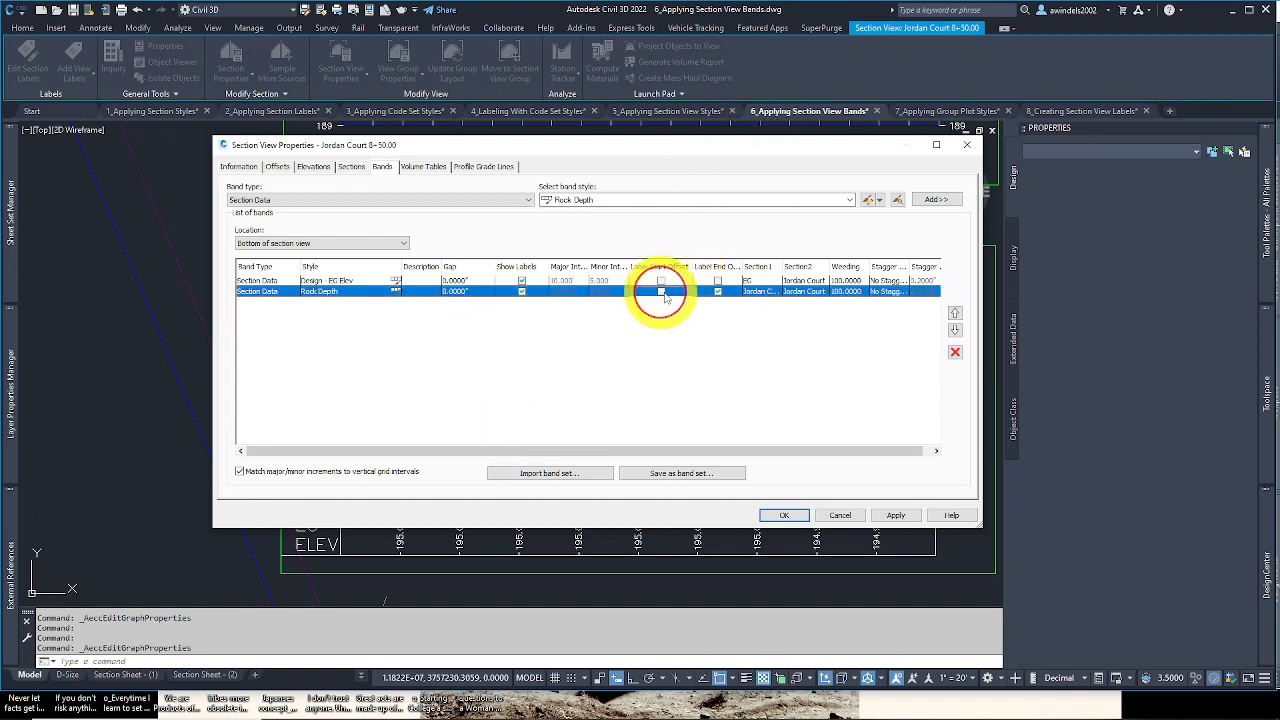
click(717, 292)
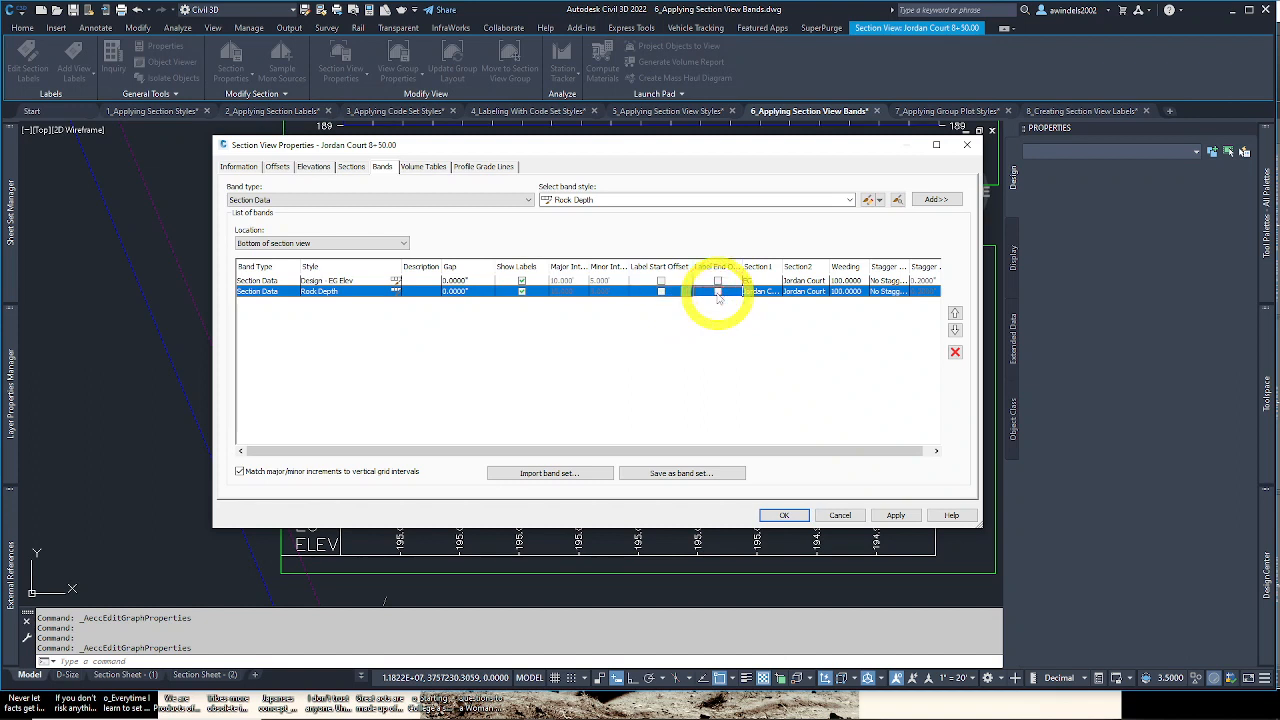
Step: Set the Rock Depth band's Section1 to EG and its Section2 to Rock
click(768, 292)
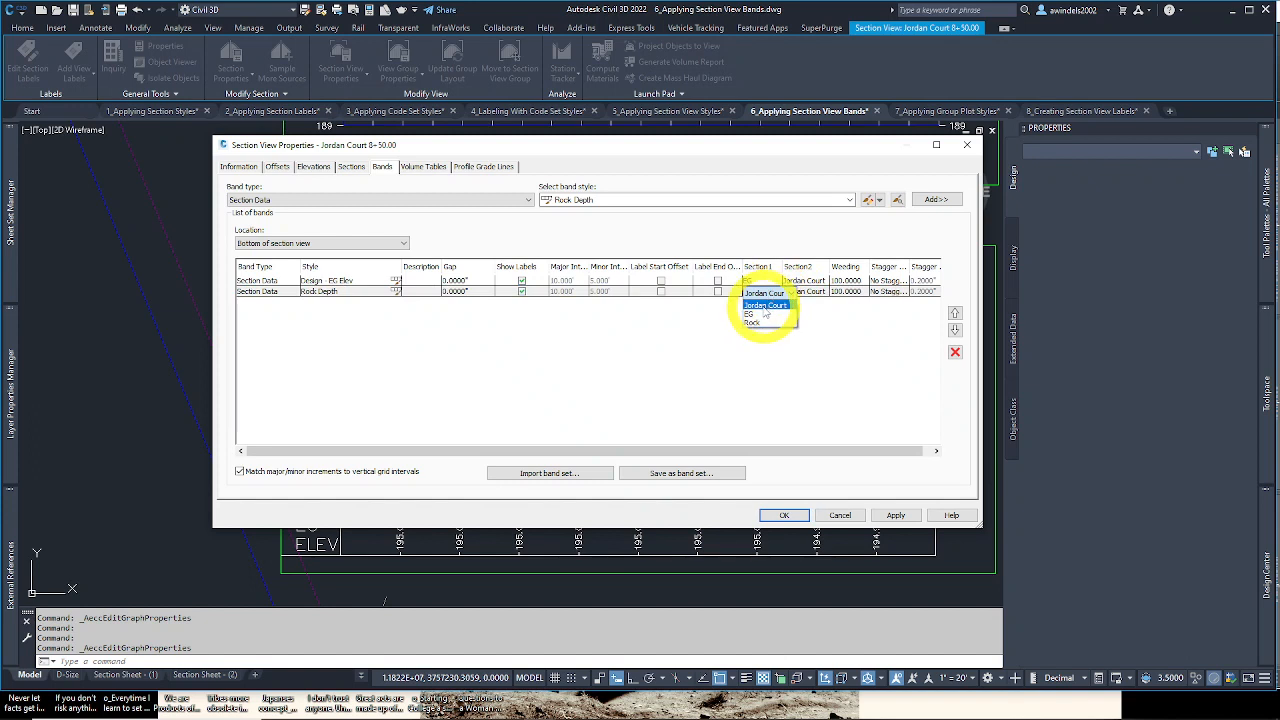
click(753, 315)
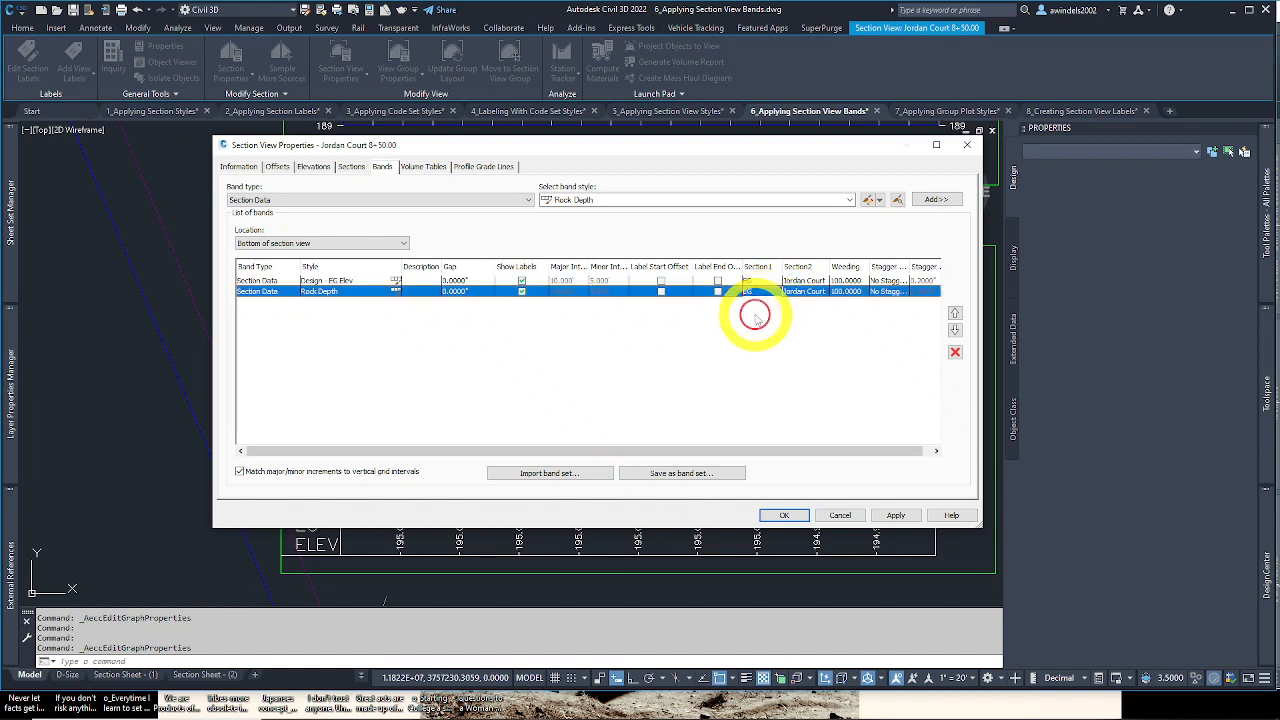
click(805, 292)
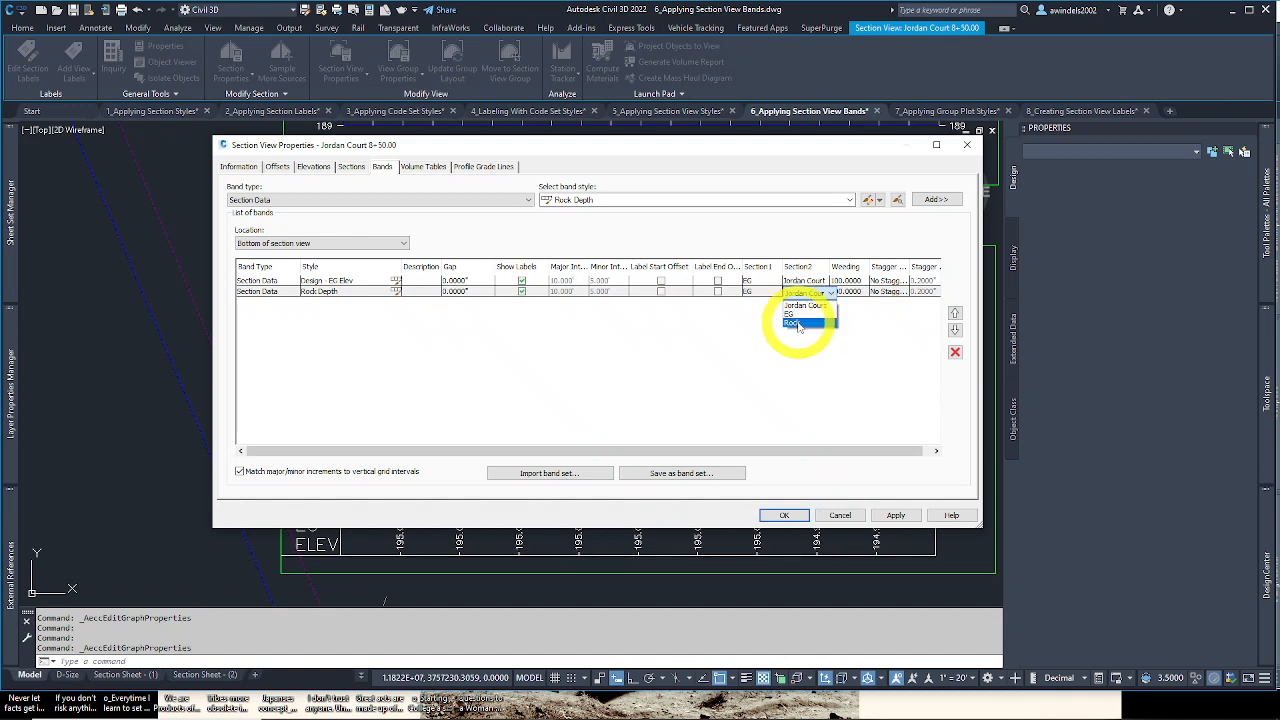
click(797, 323)
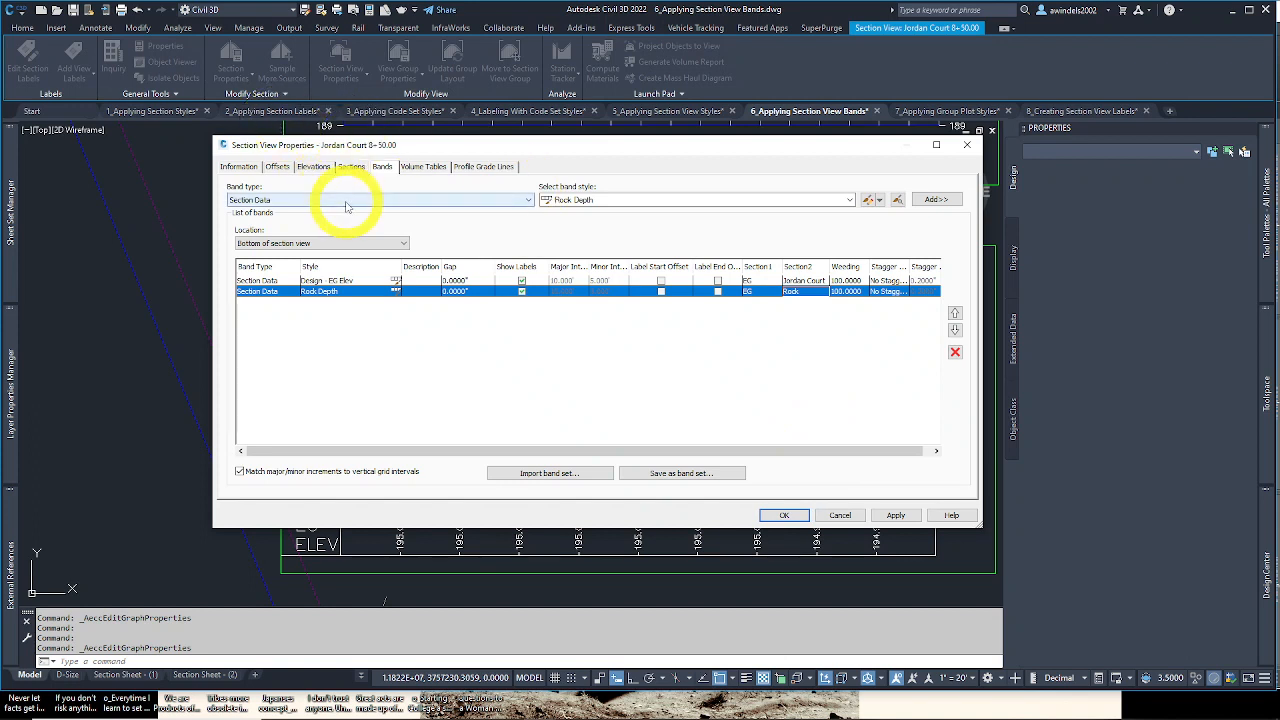
Step: Add a section data band in the Design - Offsets style below the Rock Depth band and set its gap to 0
click(725, 197)
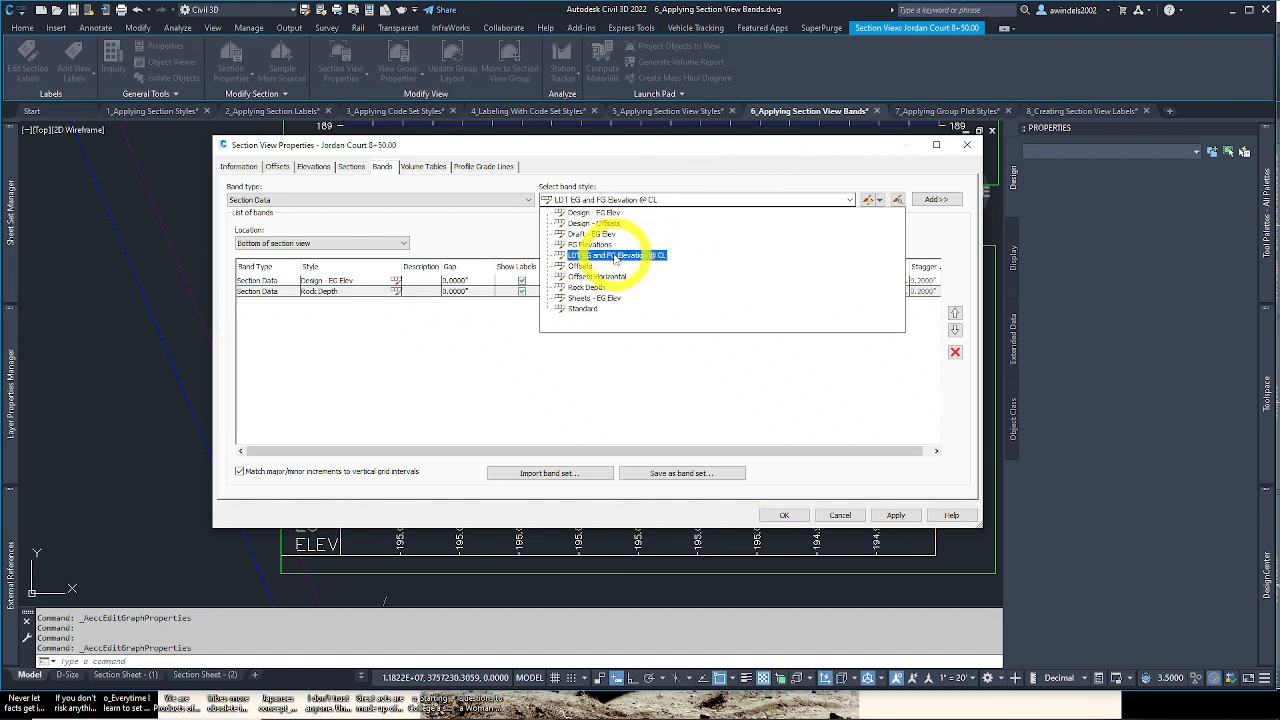
key(Up)
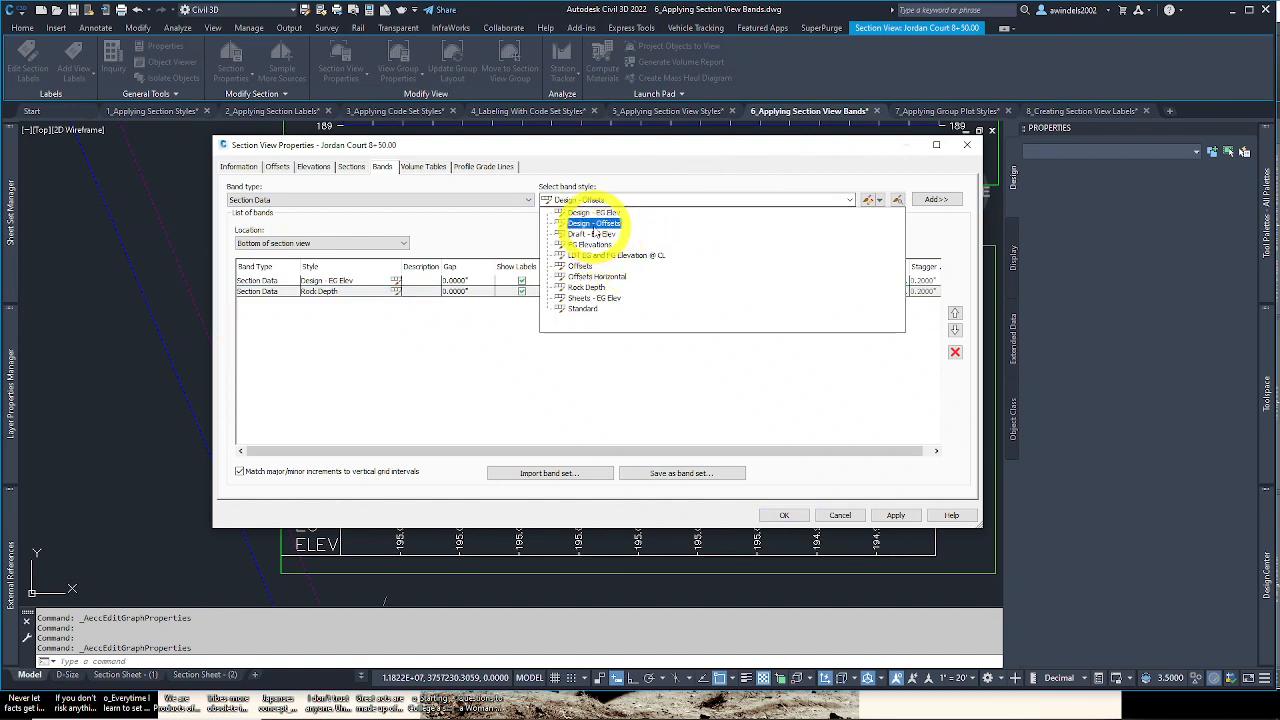
key(Return)
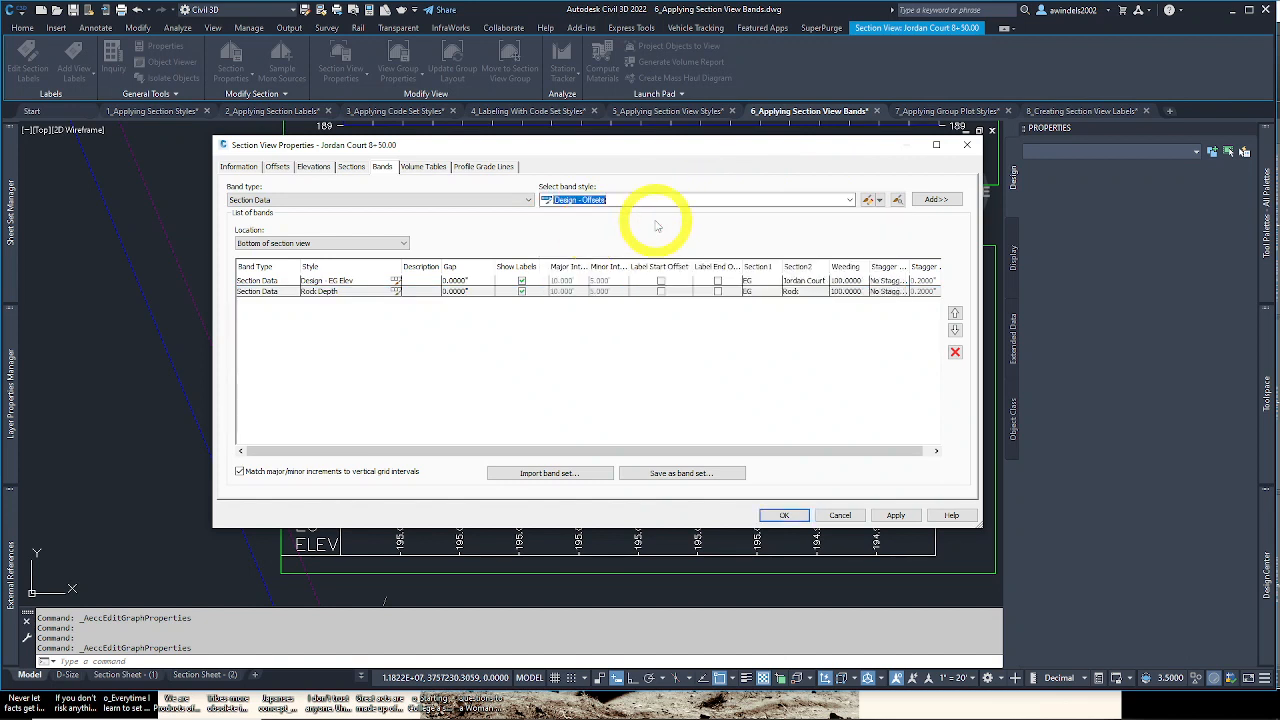
click(933, 199)
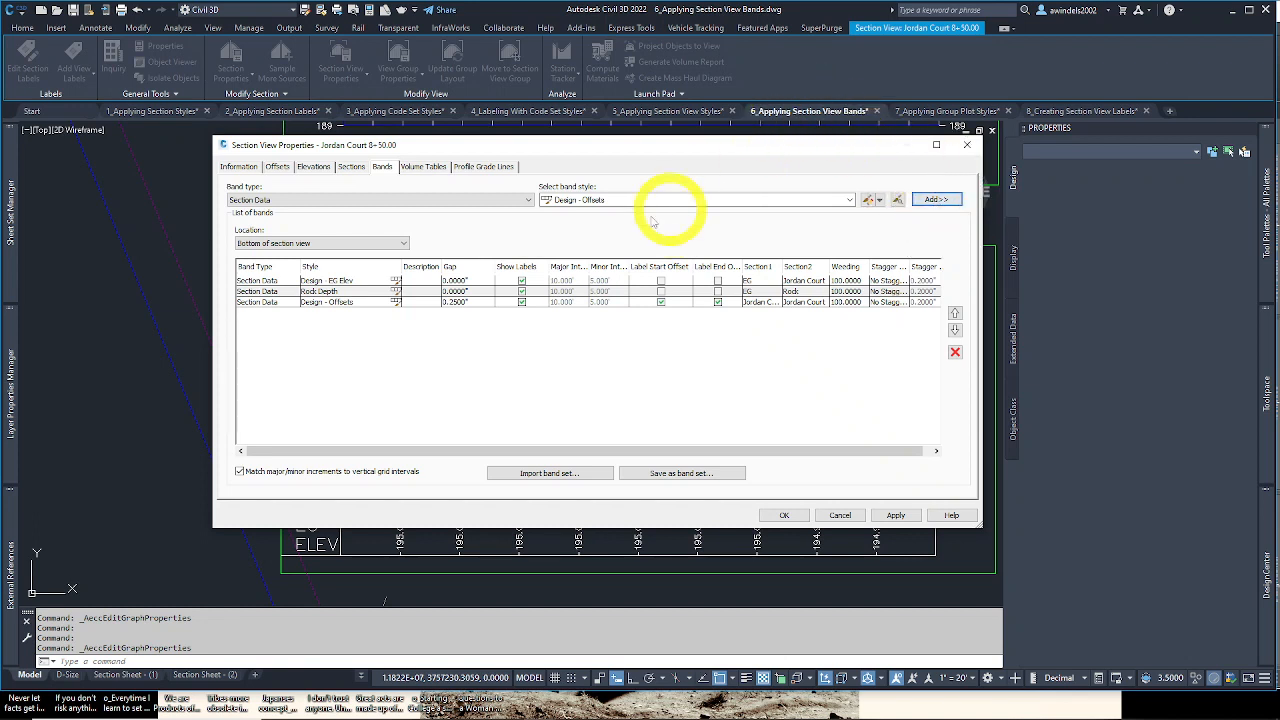
click(466, 302)
click(474, 302)
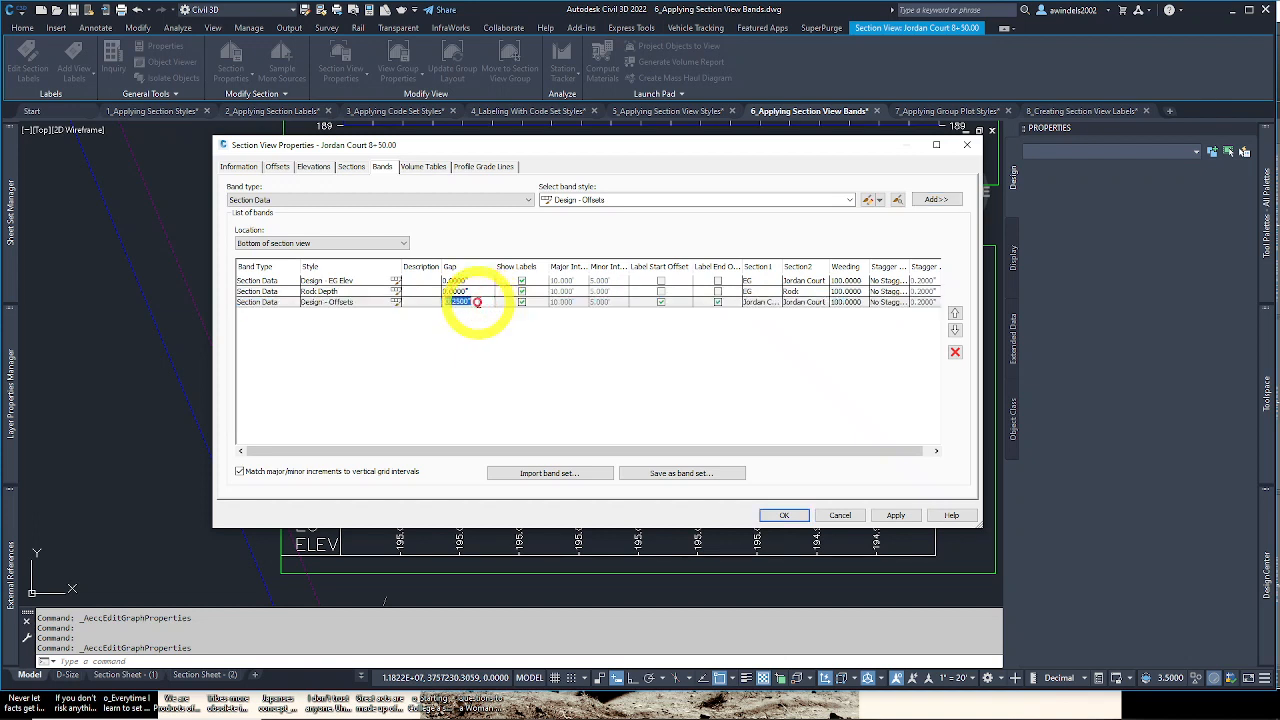
text(0)
key(Return)
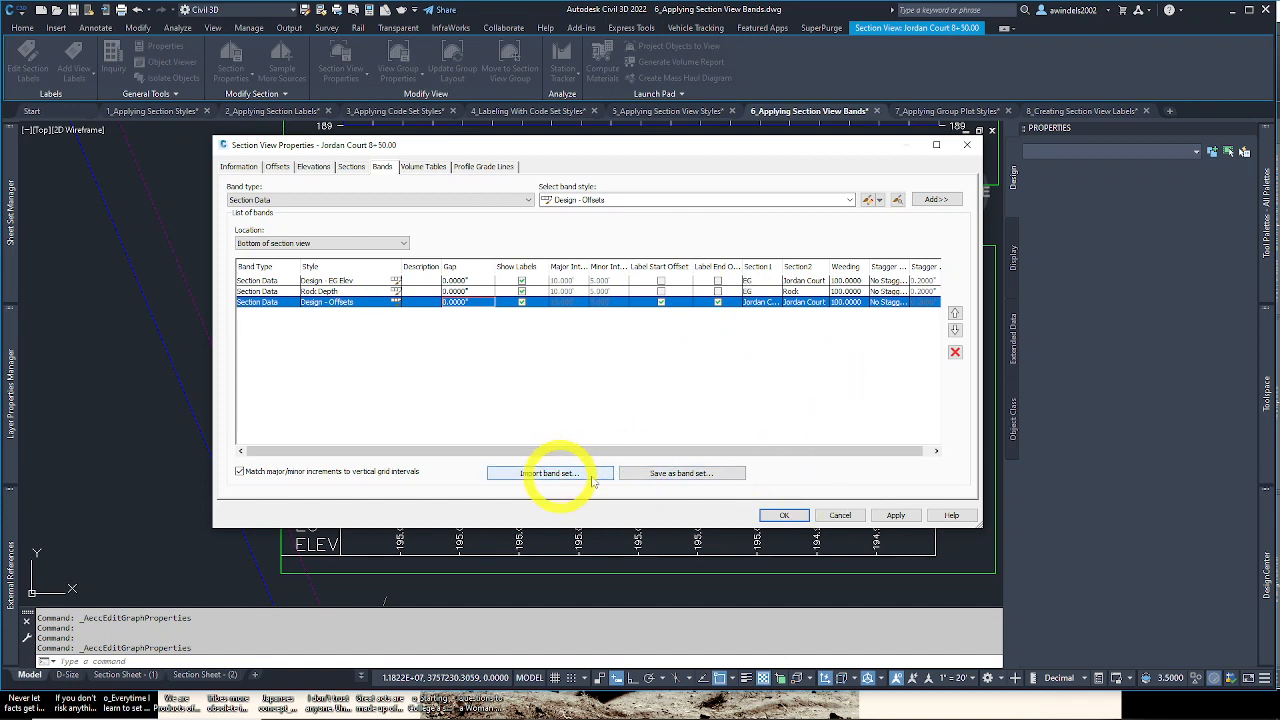
Step: Save the configured bands as a new section view band set with Rock Depth in its name, and accept the section view settings
click(659, 476)
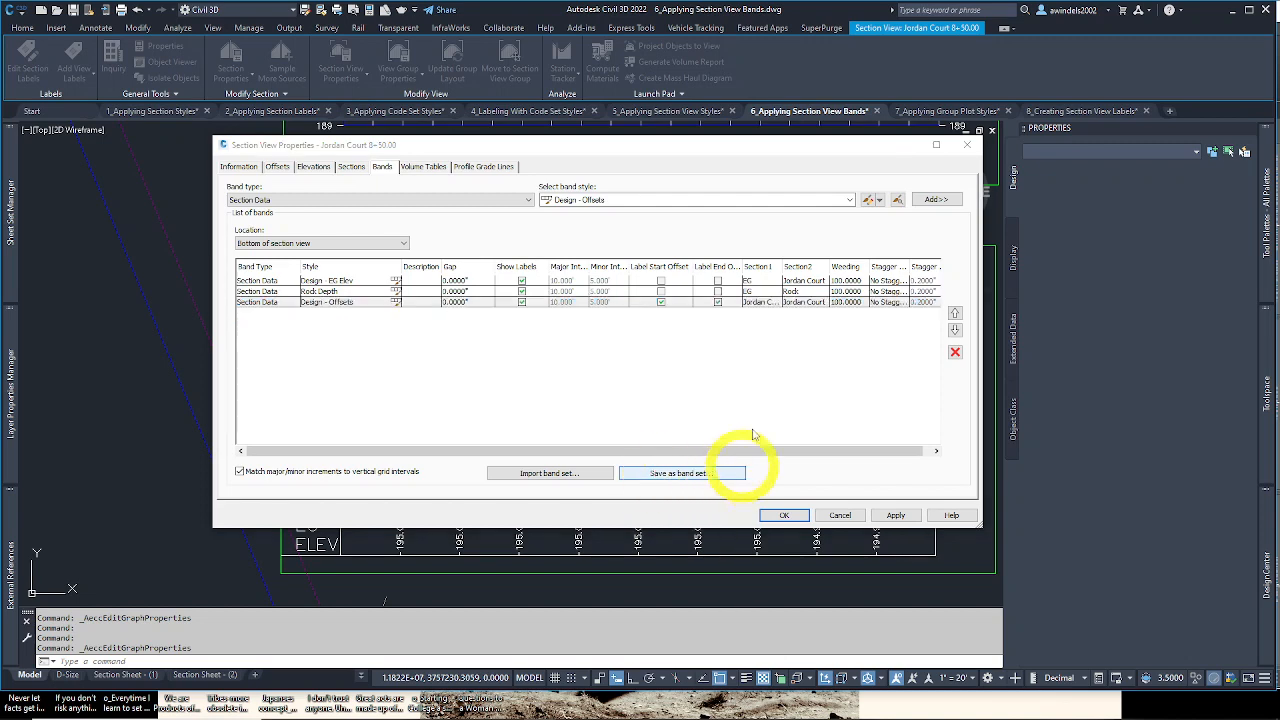
mouse_move(705, 193)
mouse_down()
mouse_move(686, 193)
mouse_move(716, 197)
mouse_up()
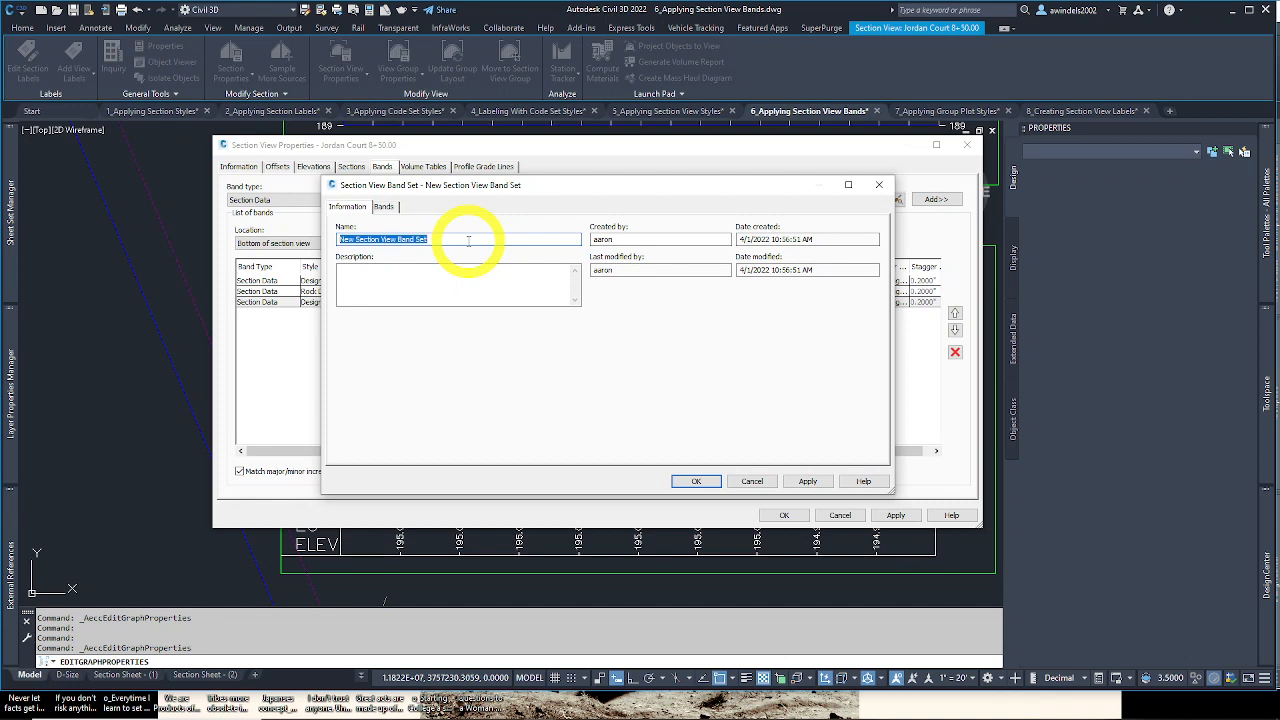
text(ck Depth)
click(698, 482)
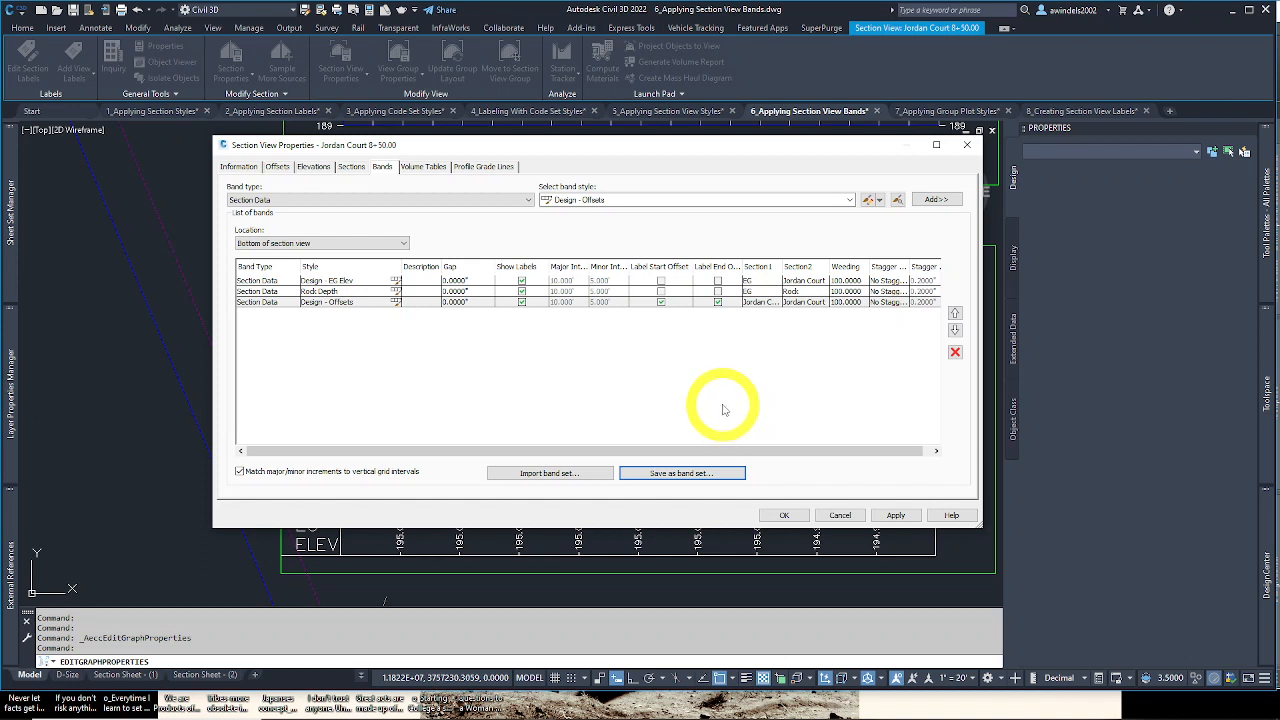
click(797, 514)
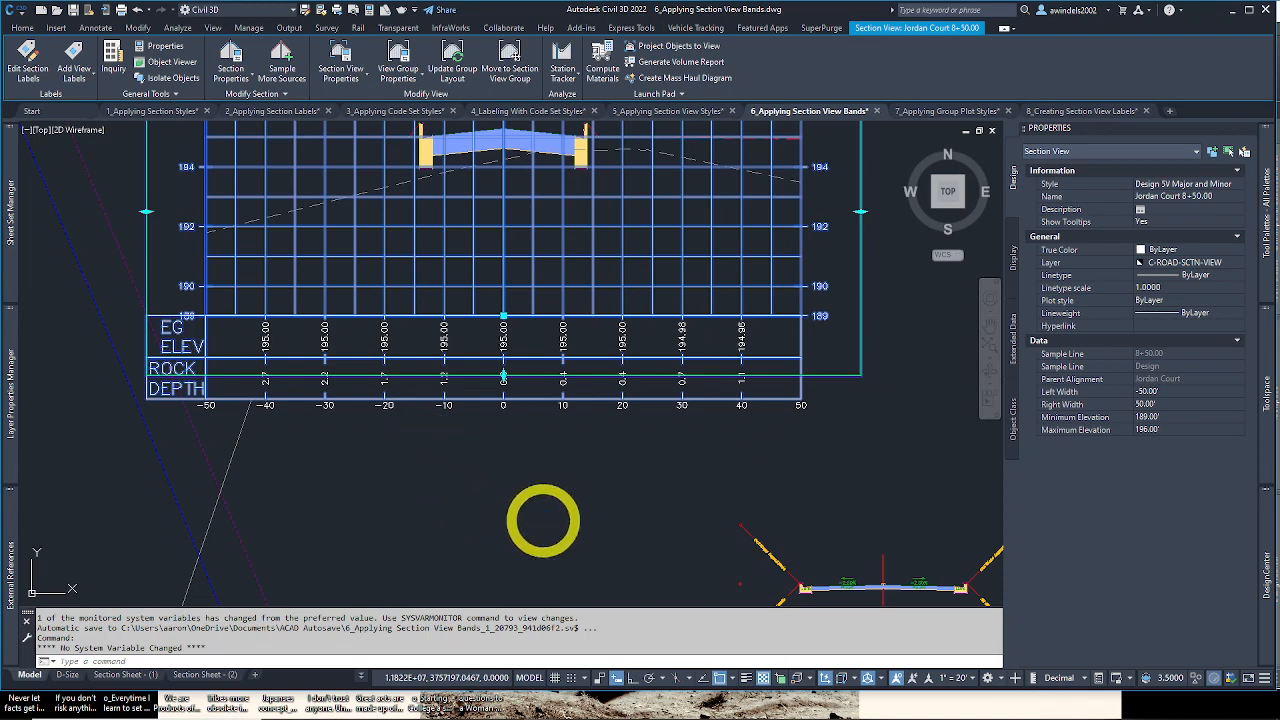
Step: Examine the EG elevation, rock depth and offset bands under the 8+50.00 section view and compare them with the 9+00.00 view
middle_drag(431, 447, 543, 521)
key(Escape)
click(543, 521)
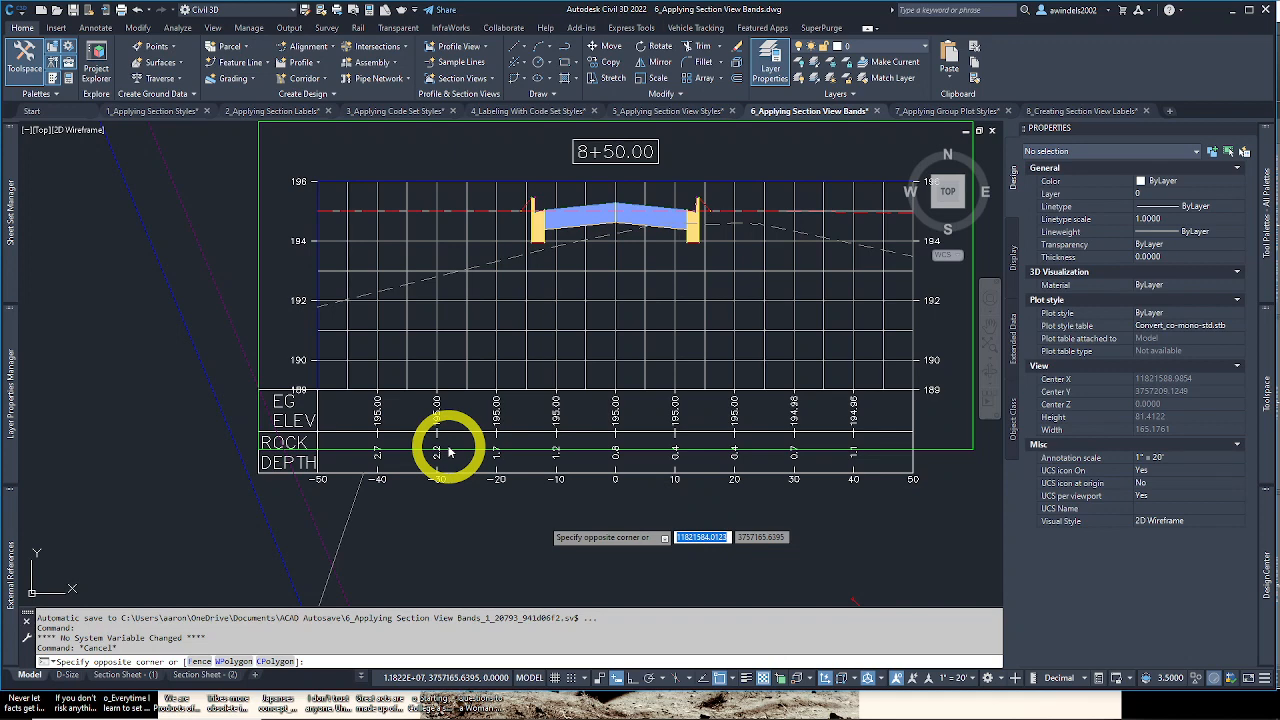
middle_drag(569, 334, 591, 486)
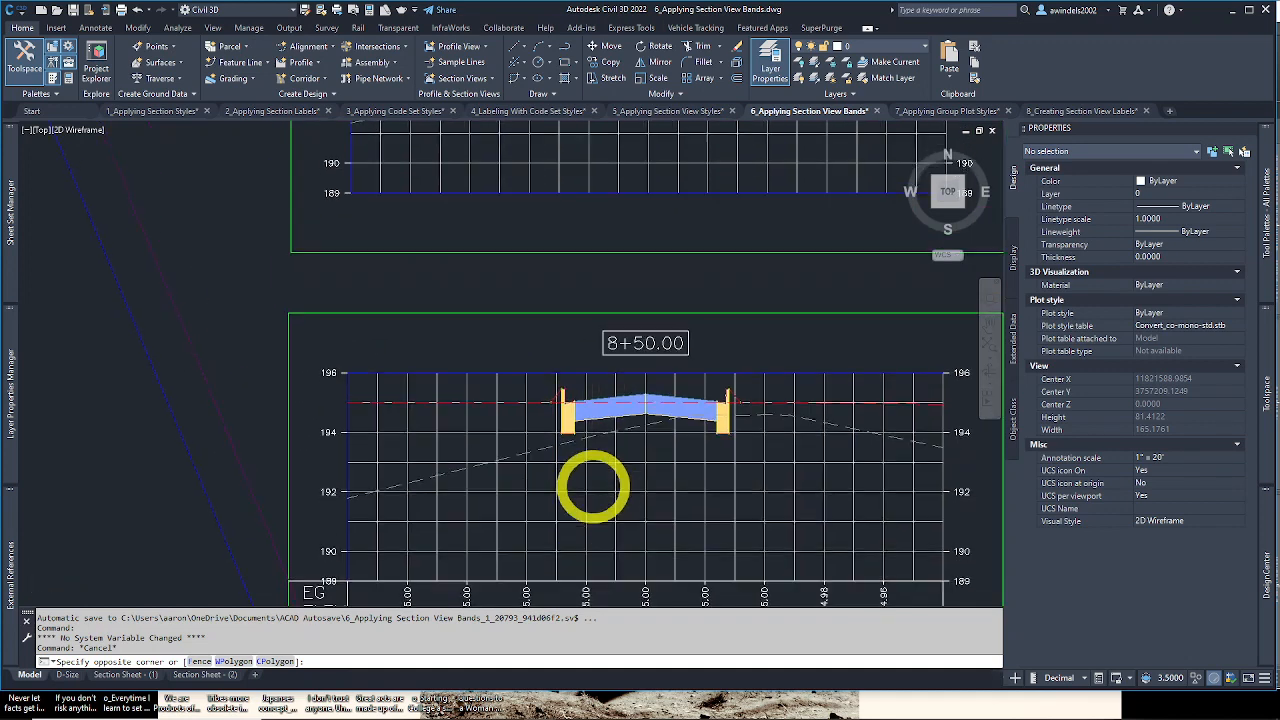
middle_drag(554, 309, 526, 464)
key(Escape)
key(Escape)
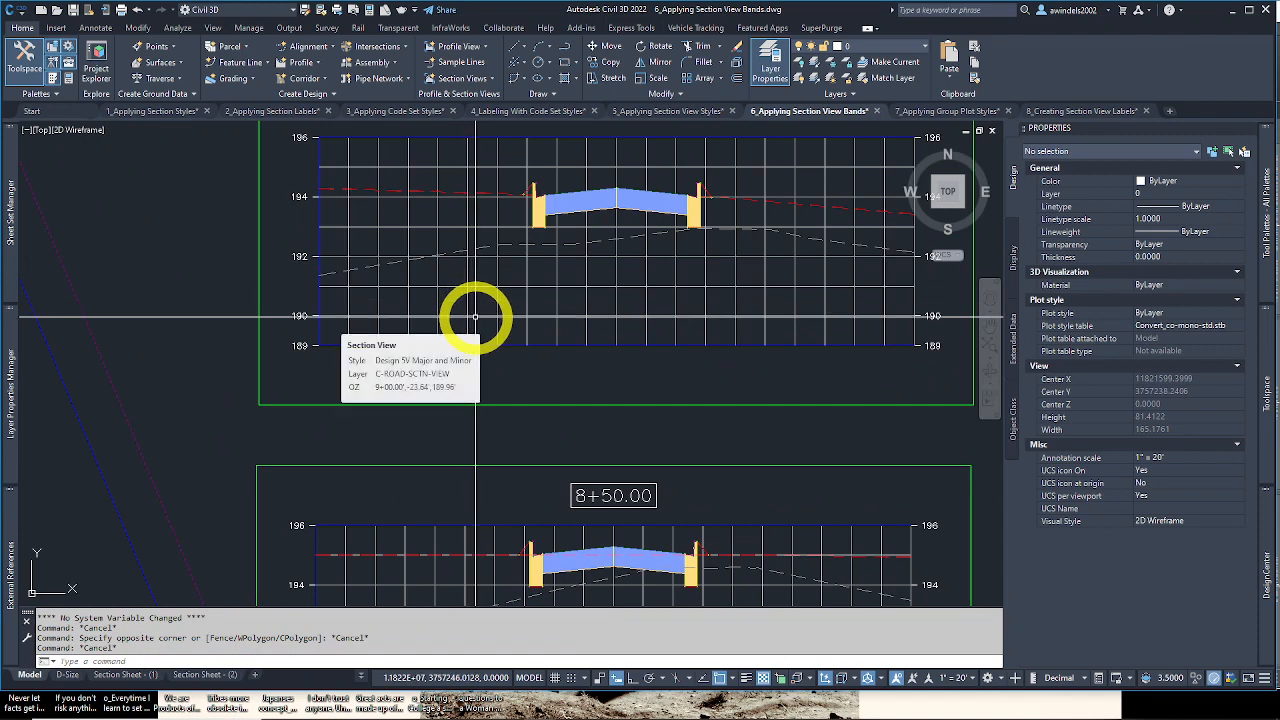
mouse_move(478, 308)
middle_down()
mouse_move(444, 357)
mouse_move(440, 397)
middle_up()
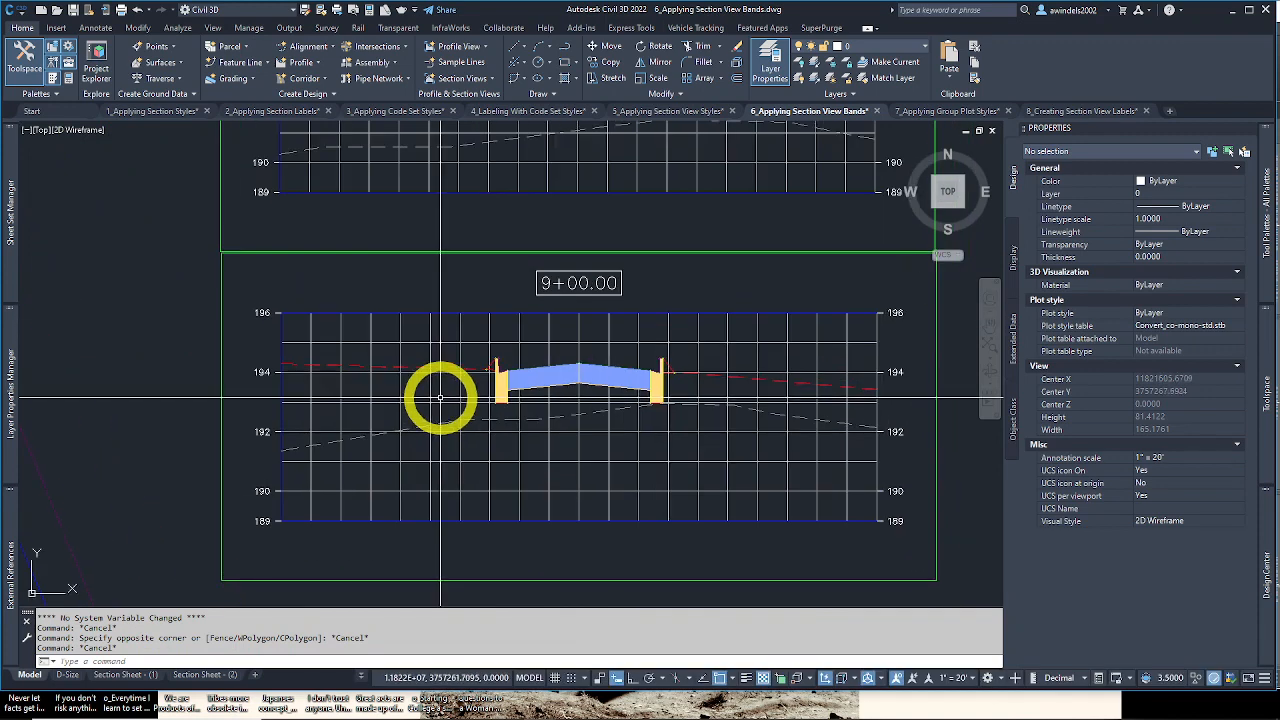
click(455, 342)
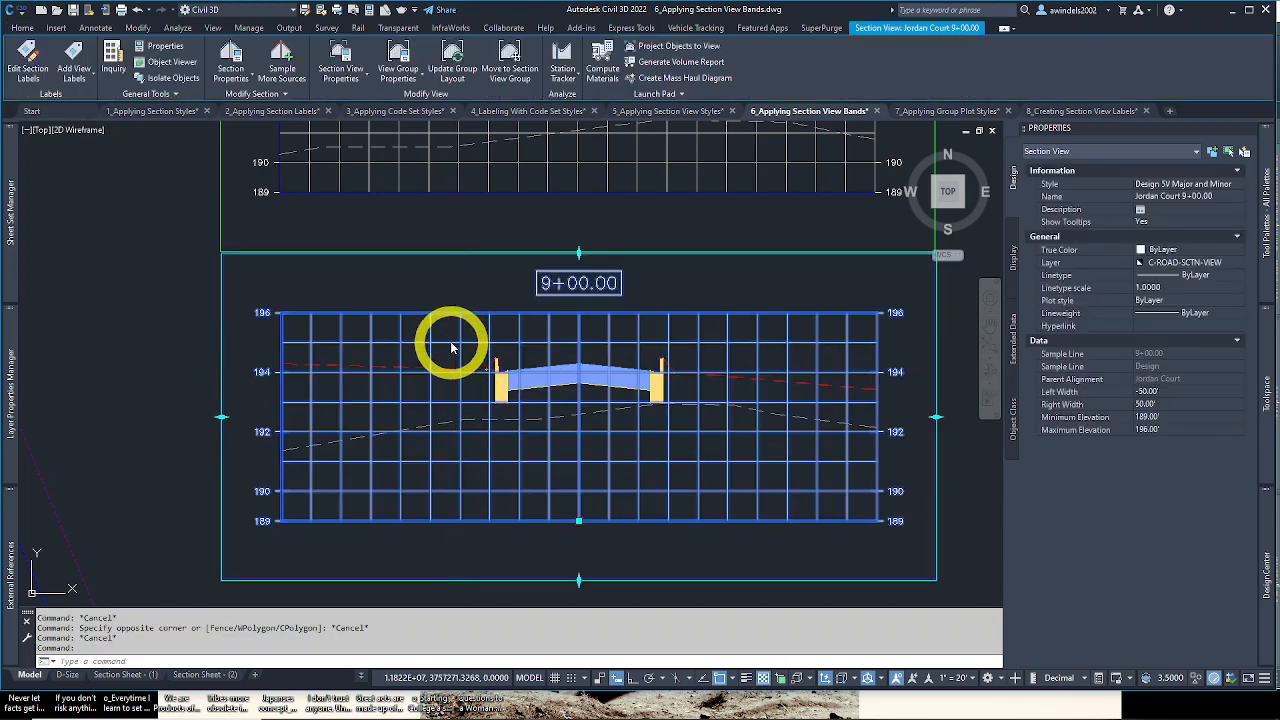
right_click(451, 342)
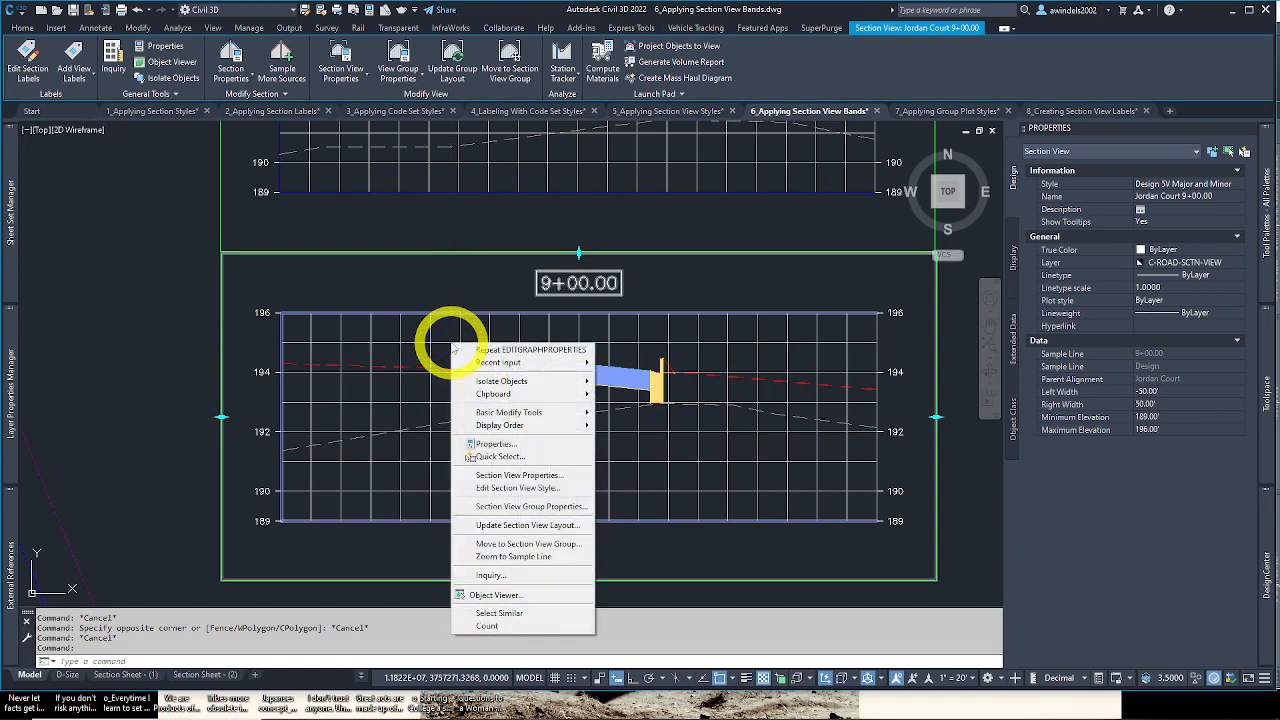
click(550, 473)
right_click(443, 374)
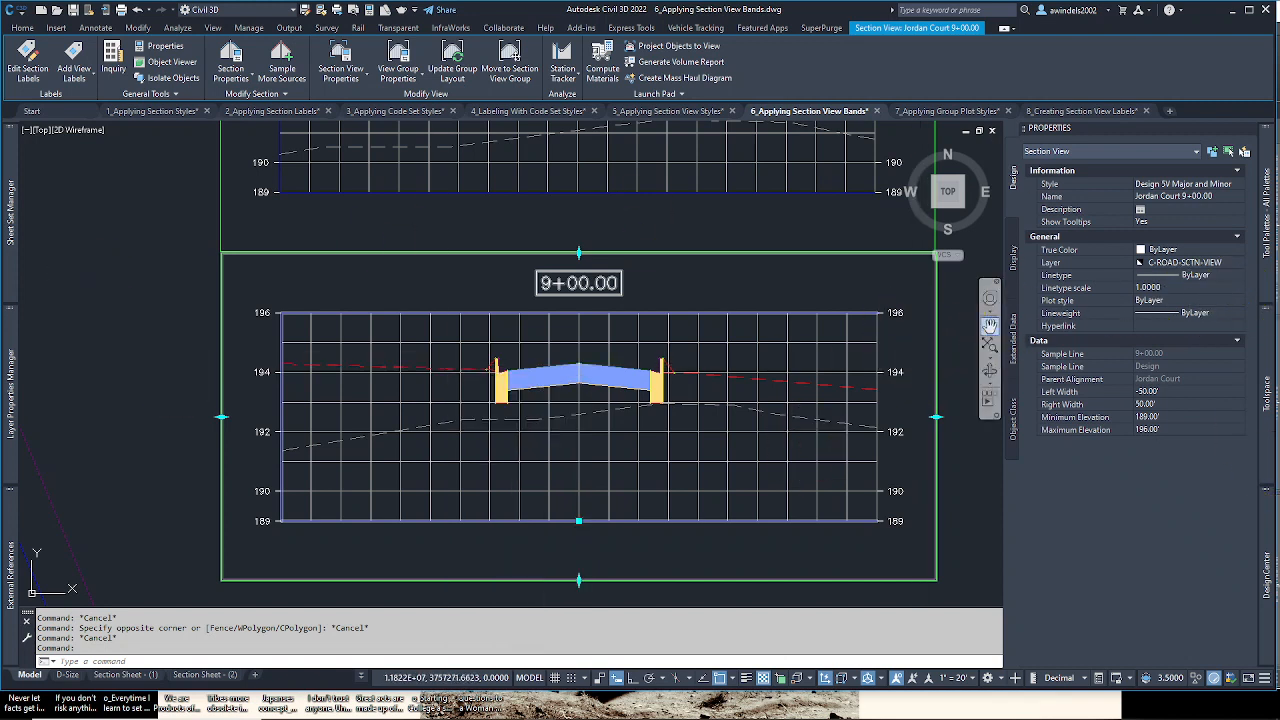
Step: Find the Design sample line group under the Jordan Court centerline alignment and show its contents
mouse_move(1268, 378)
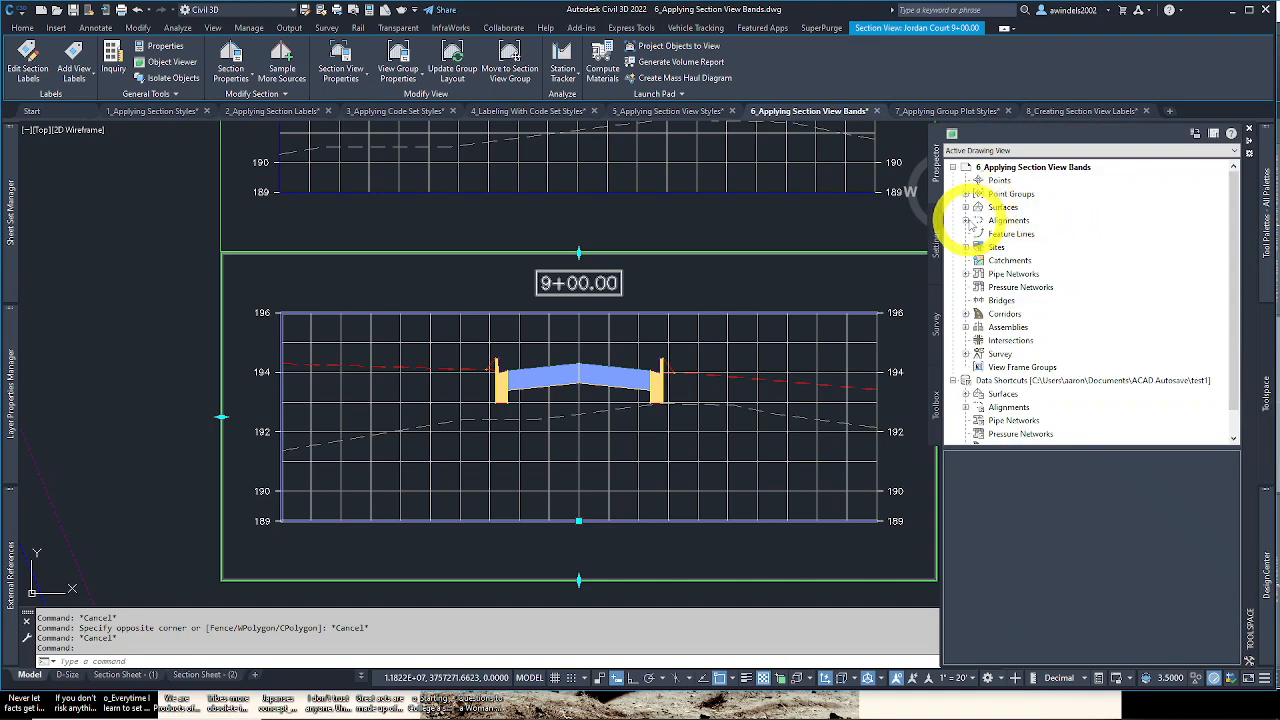
click(966, 220)
click(978, 233)
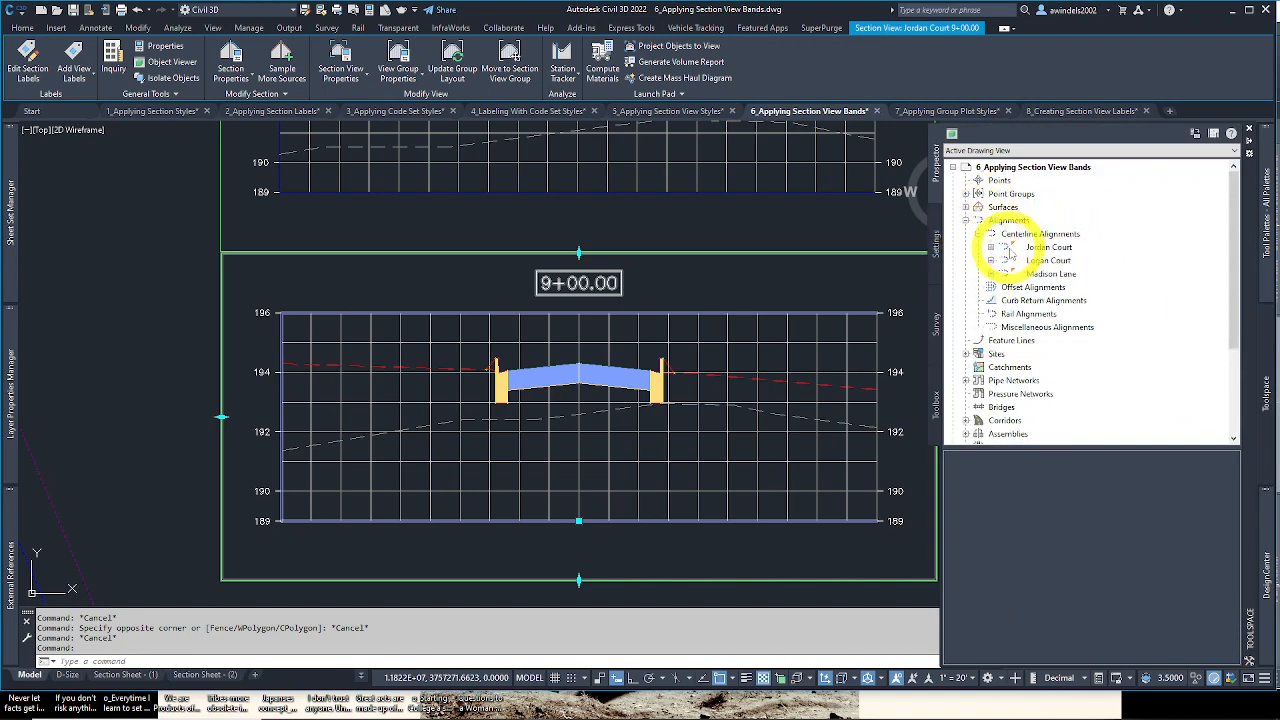
click(1006, 247)
click(991, 247)
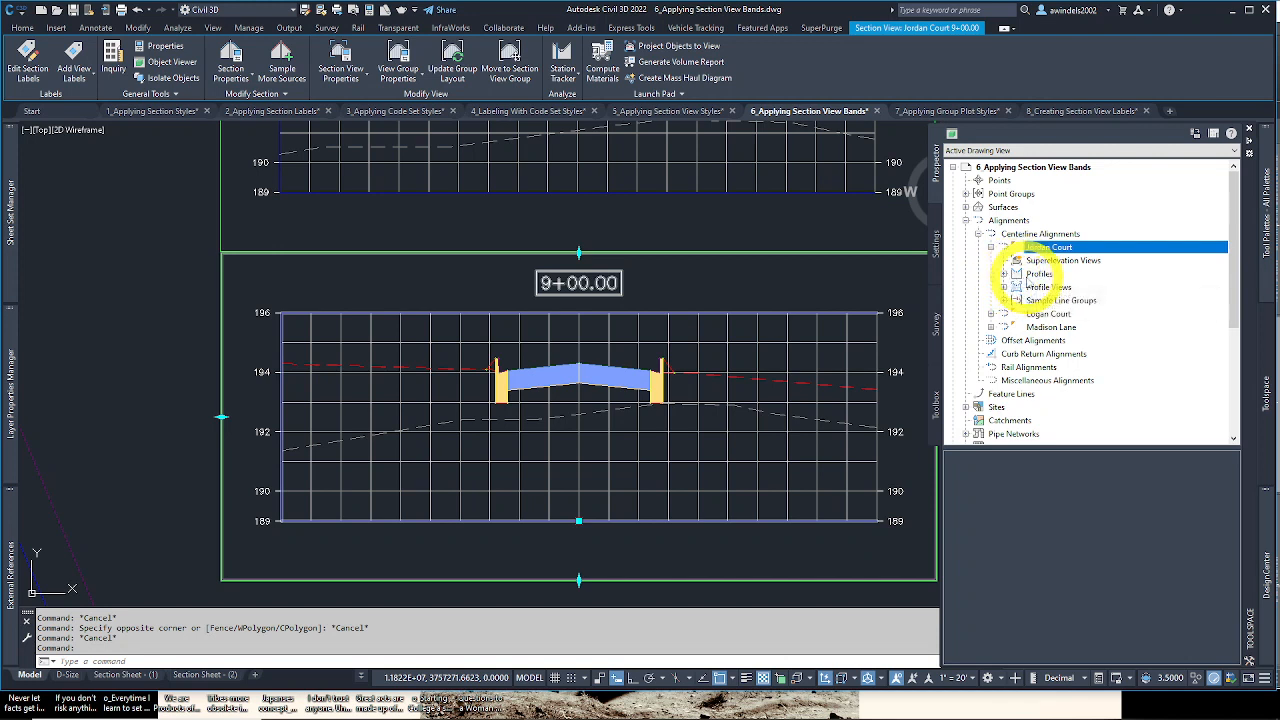
click(1044, 304)
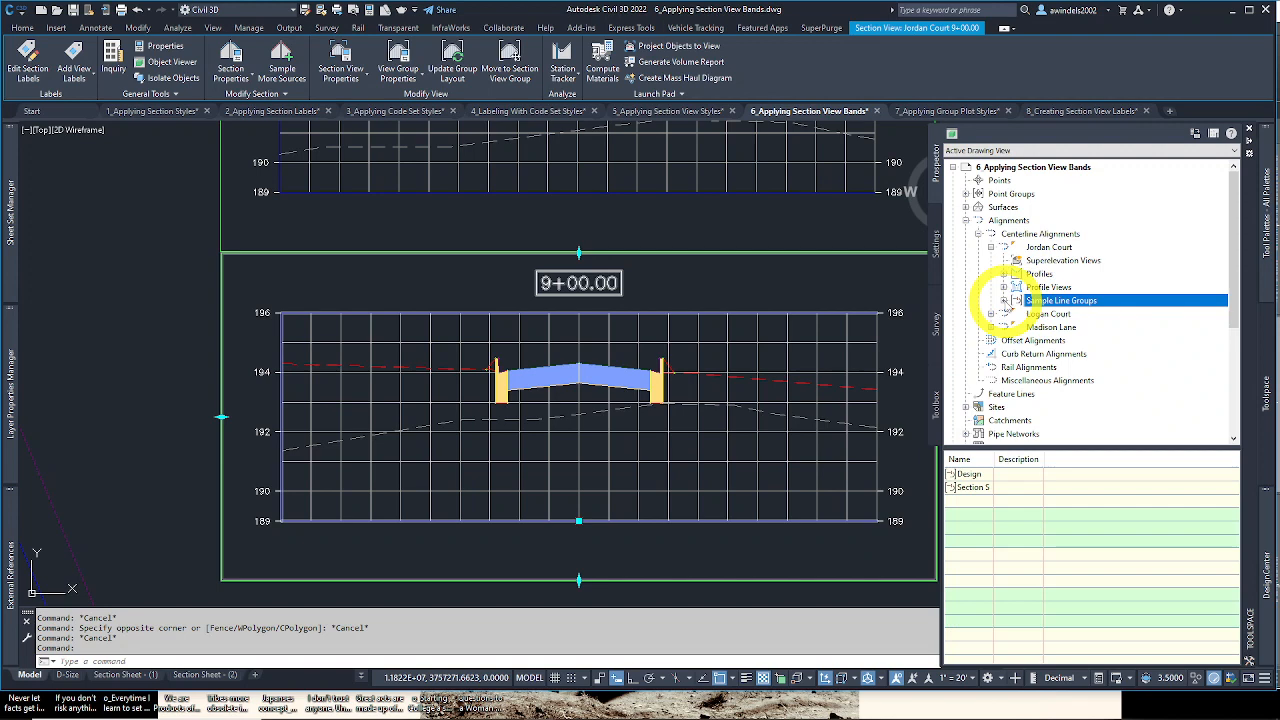
click(1004, 300)
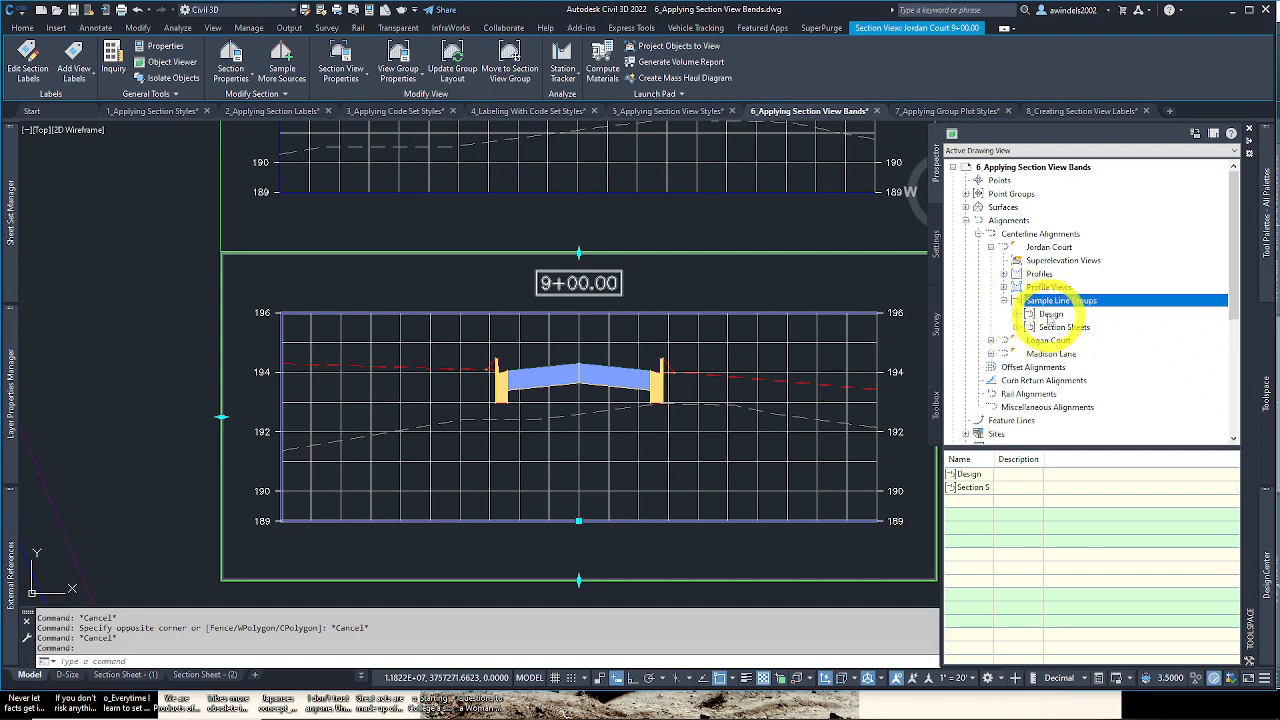
click(1045, 314)
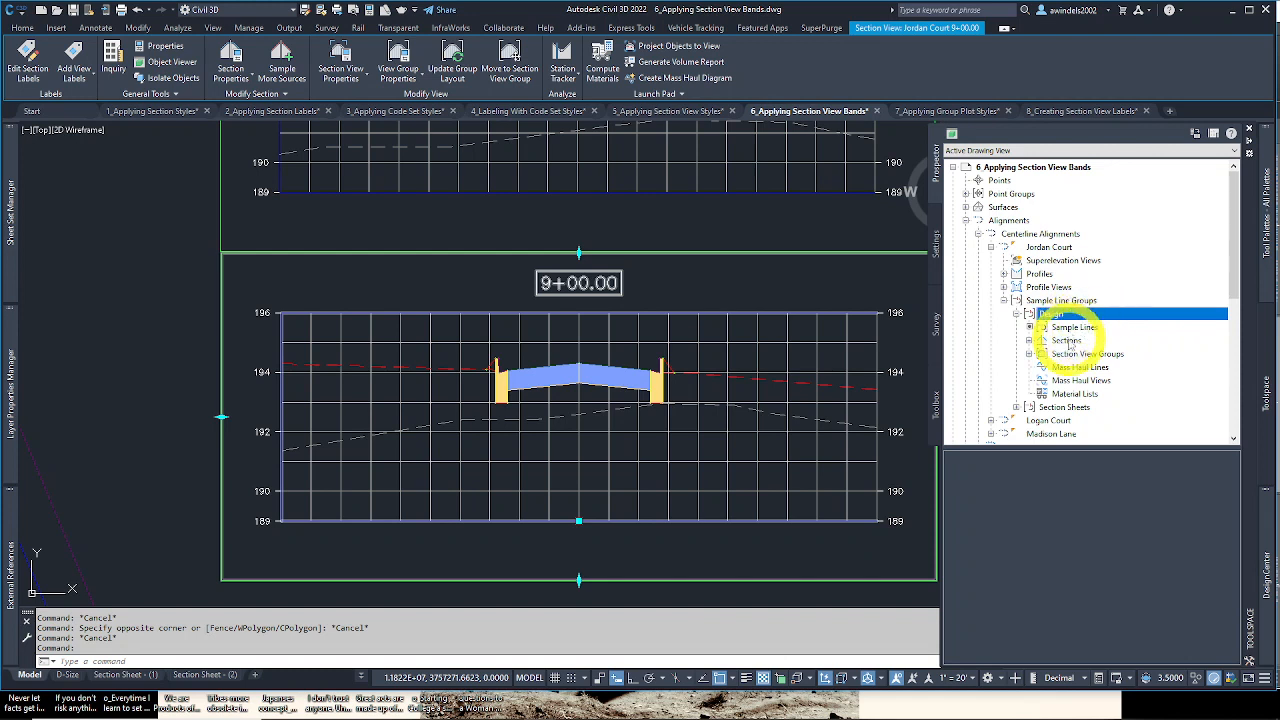
Step: Examine the Design group's sections and list the views in its individual section views group
click(1066, 341)
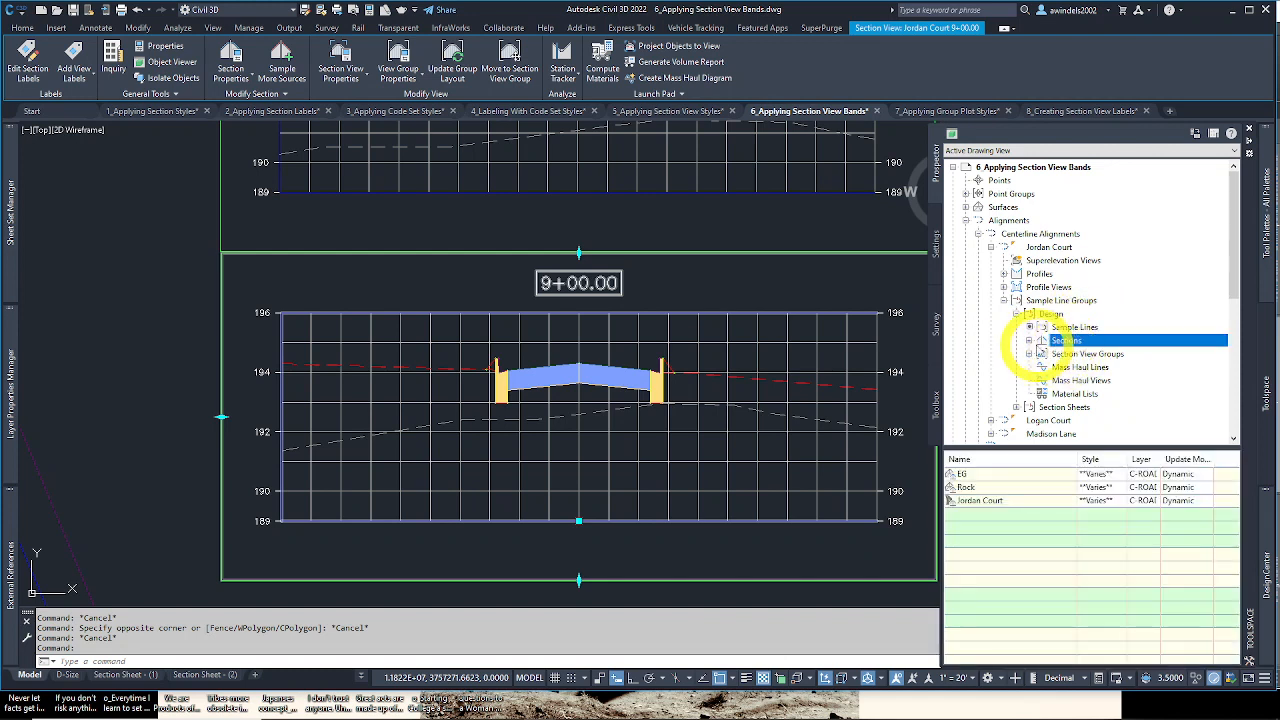
click(1031, 341)
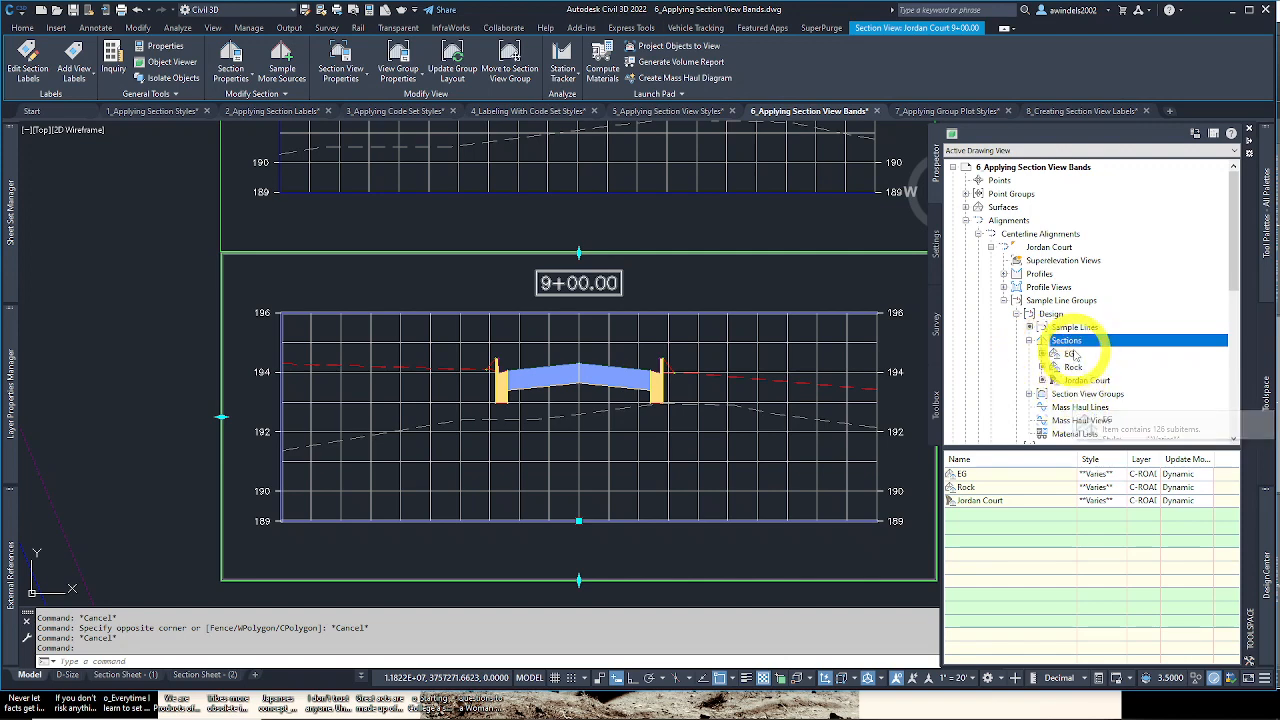
click(1030, 341)
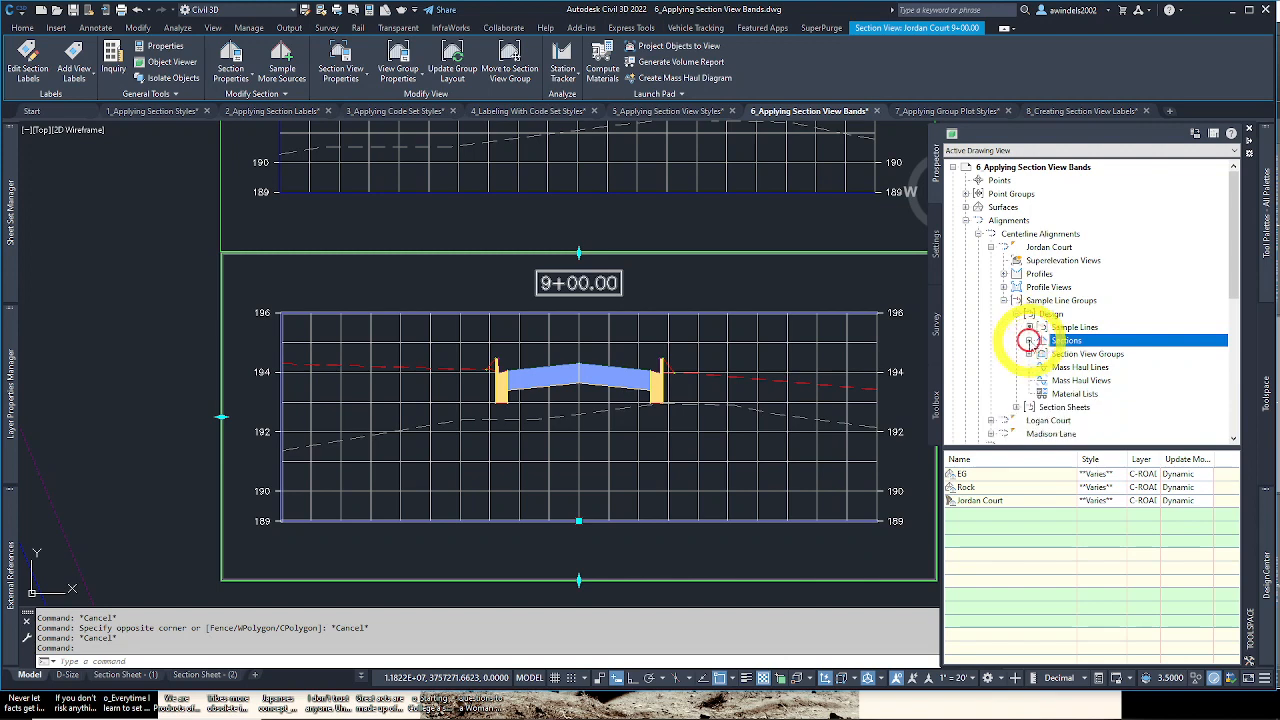
click(1060, 353)
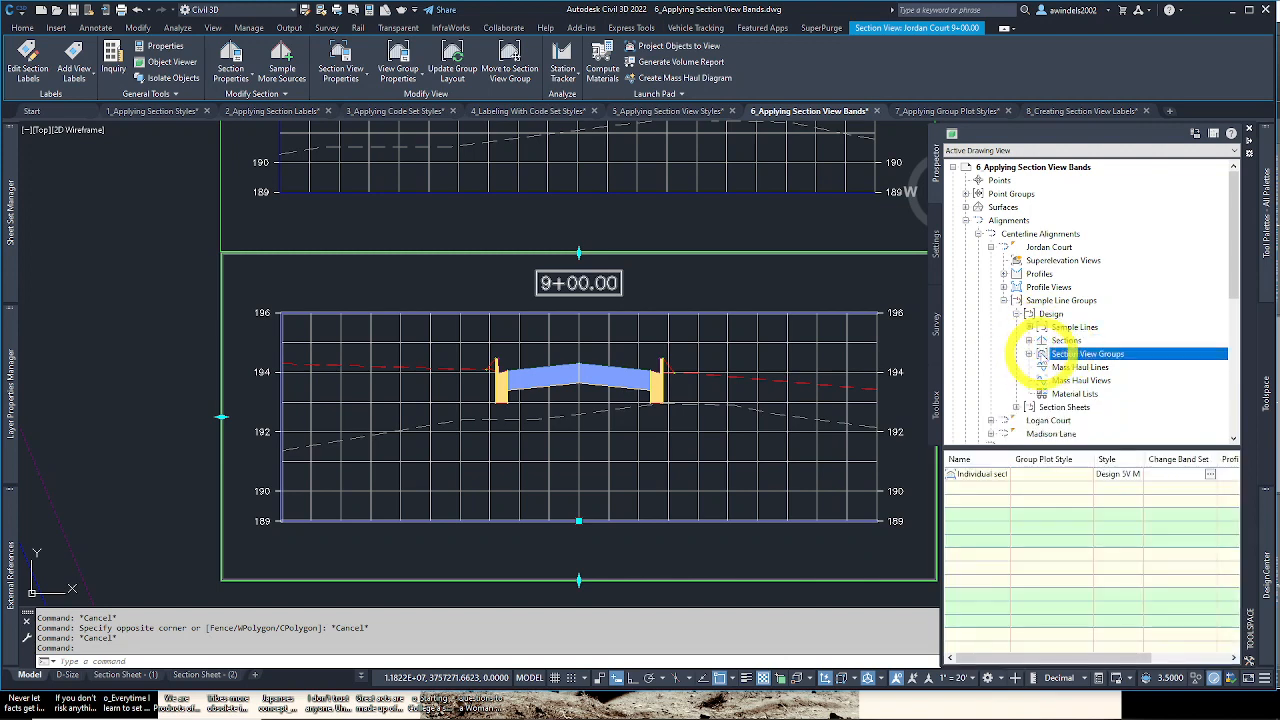
click(1029, 354)
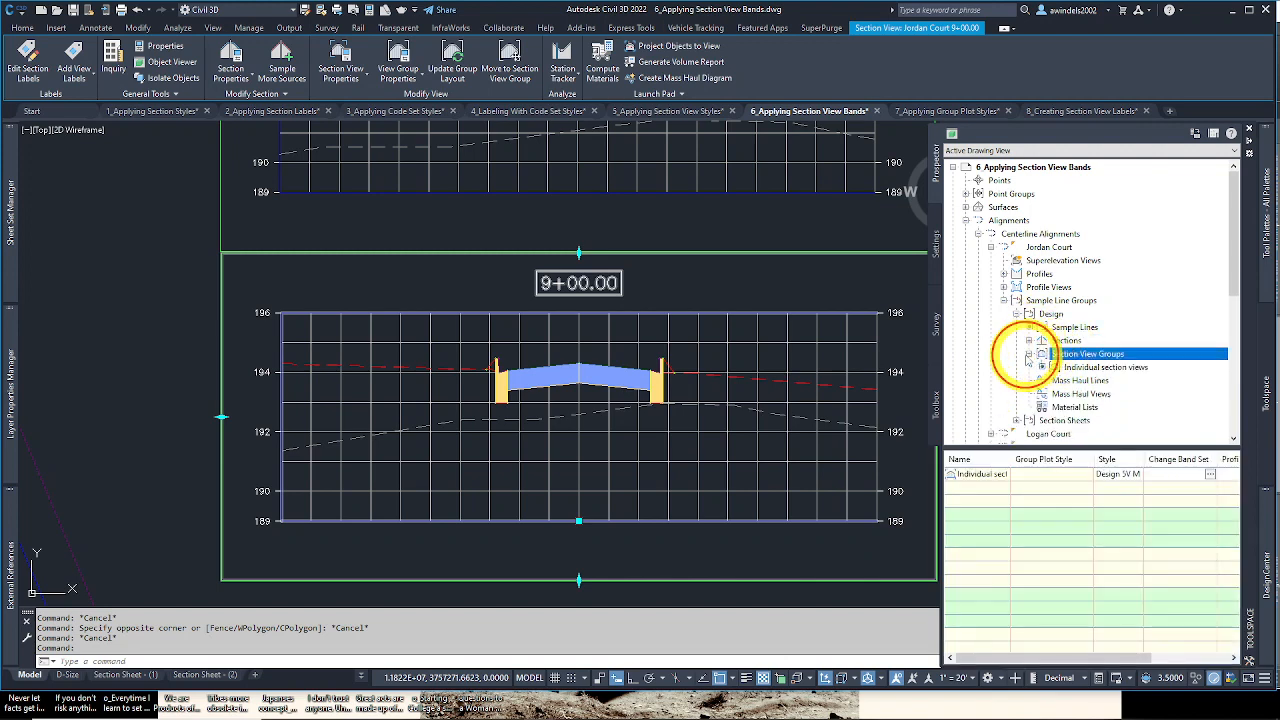
click(1080, 367)
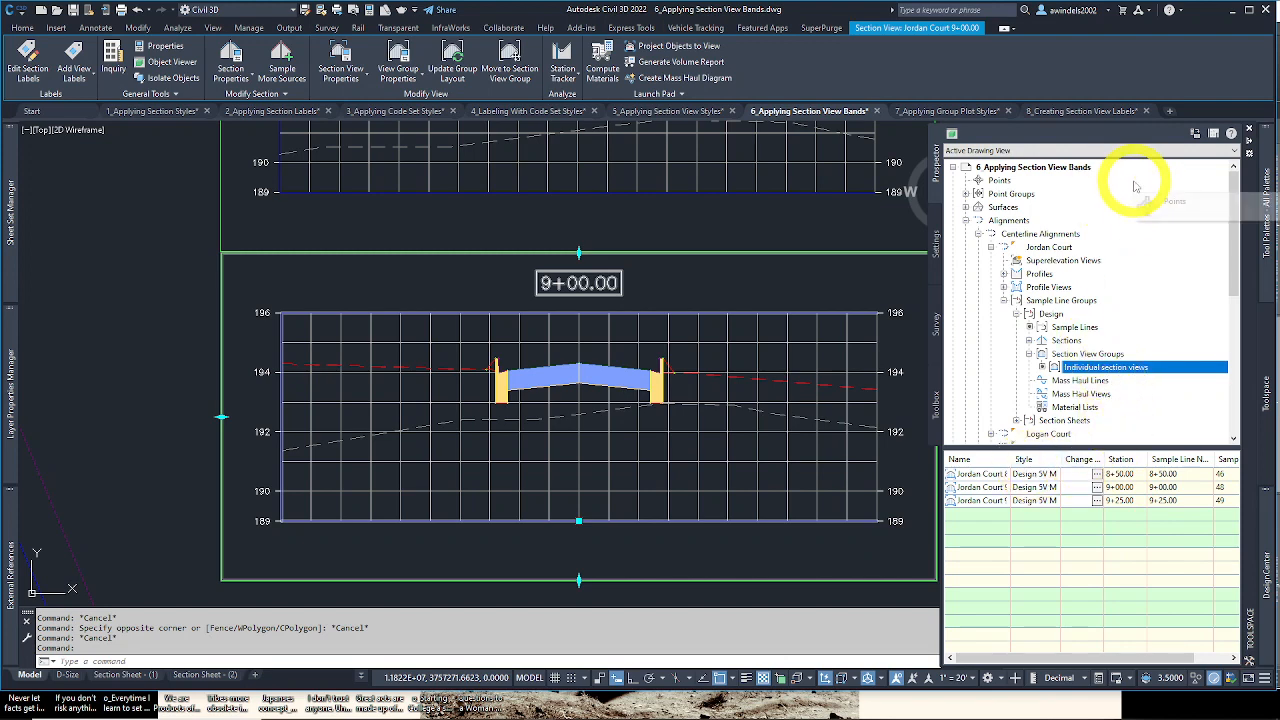
Step: Review the section view group properties from the 9+00.00 section view and leave them without making changes
double_click(700, 295)
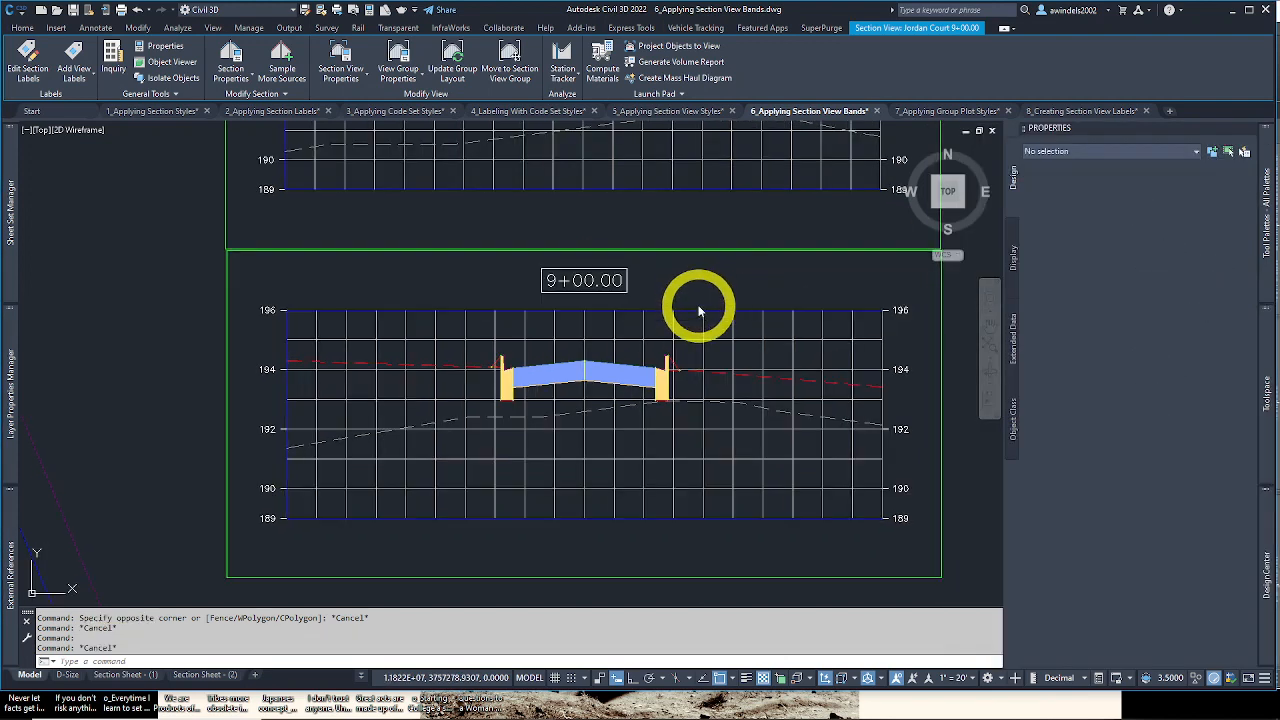
key(Escape)
click(636, 327)
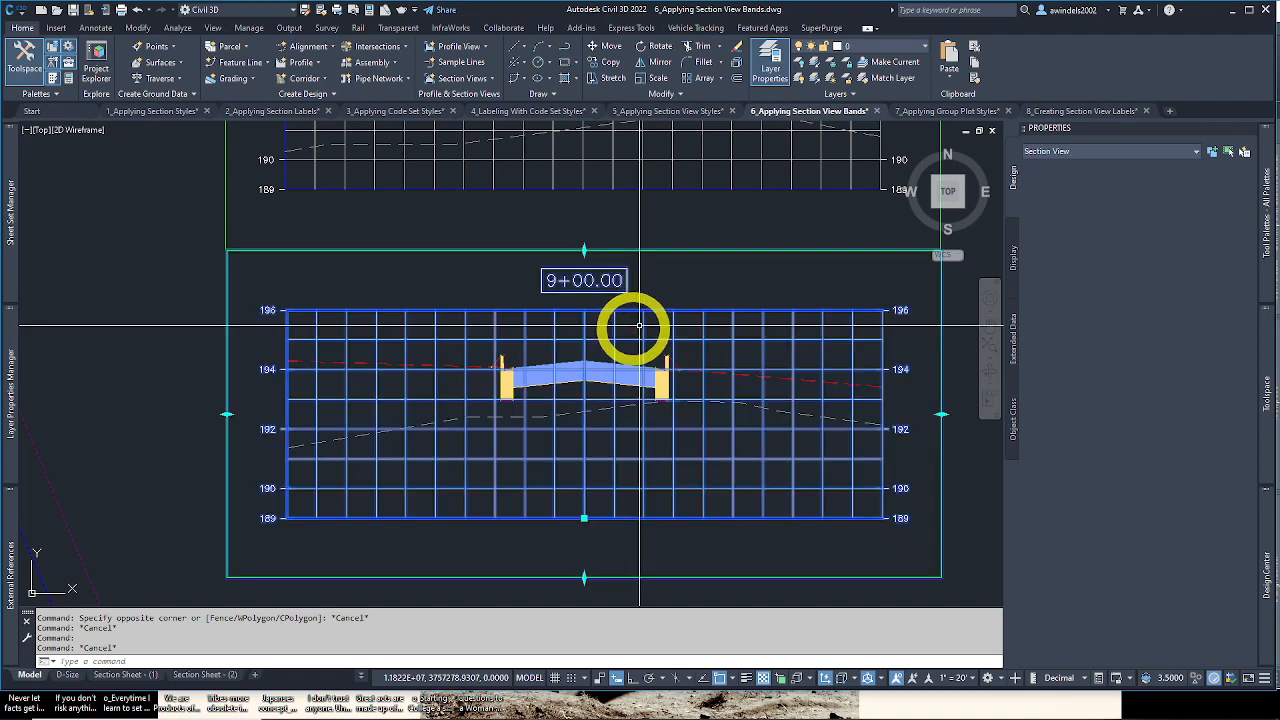
right_click(621, 343)
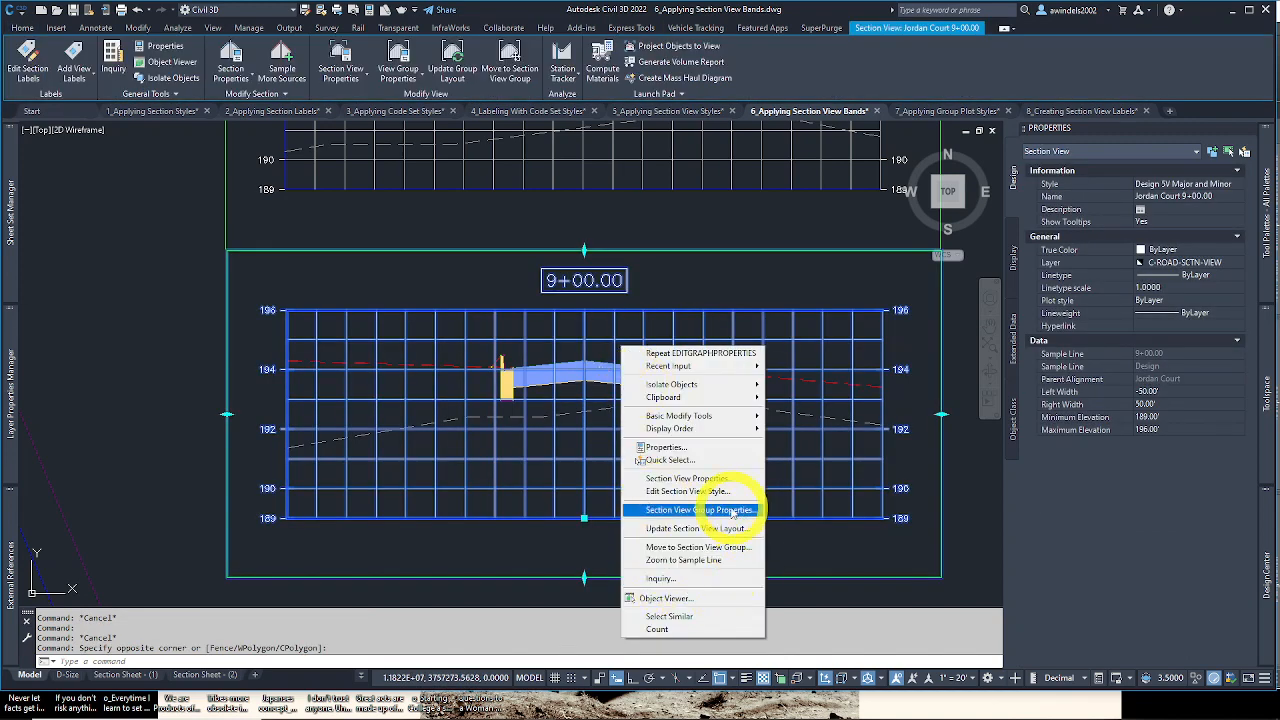
click(733, 511)
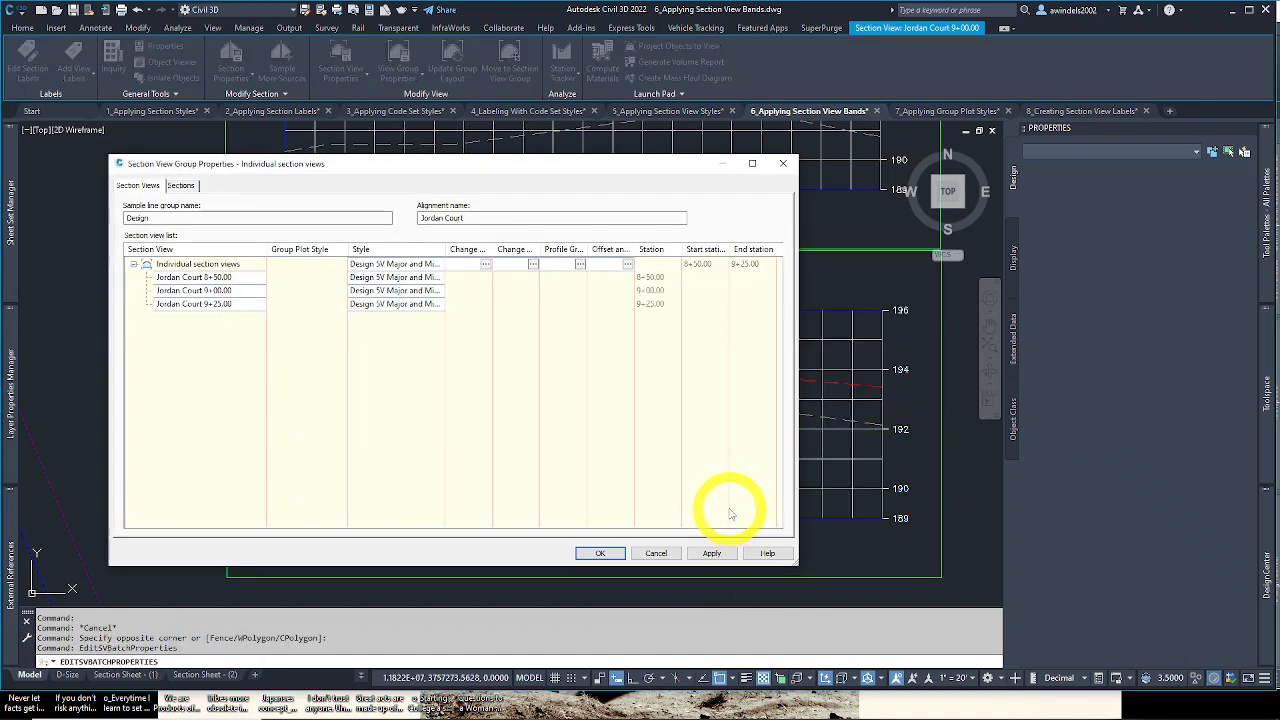
click(654, 556)
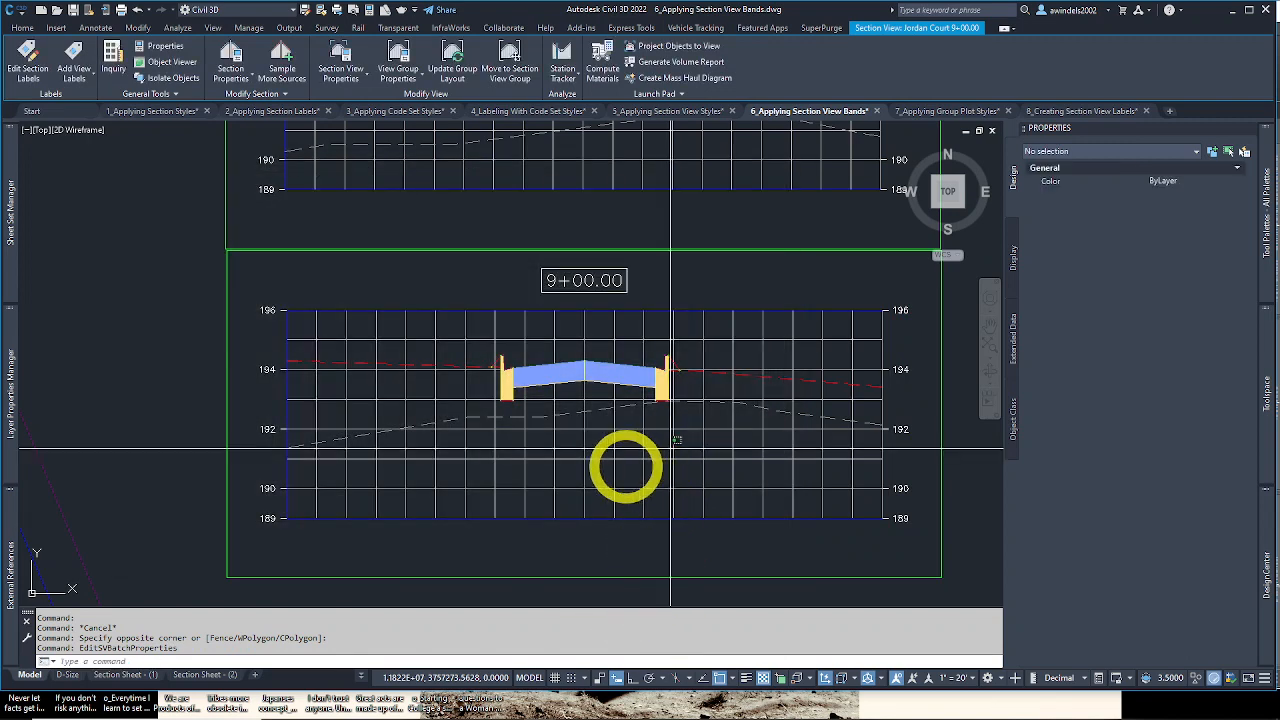
Step: Import the Off-Elev-Rock Depth band set into the 9+00.00 section view's bands and accept the section view settings
click(593, 465)
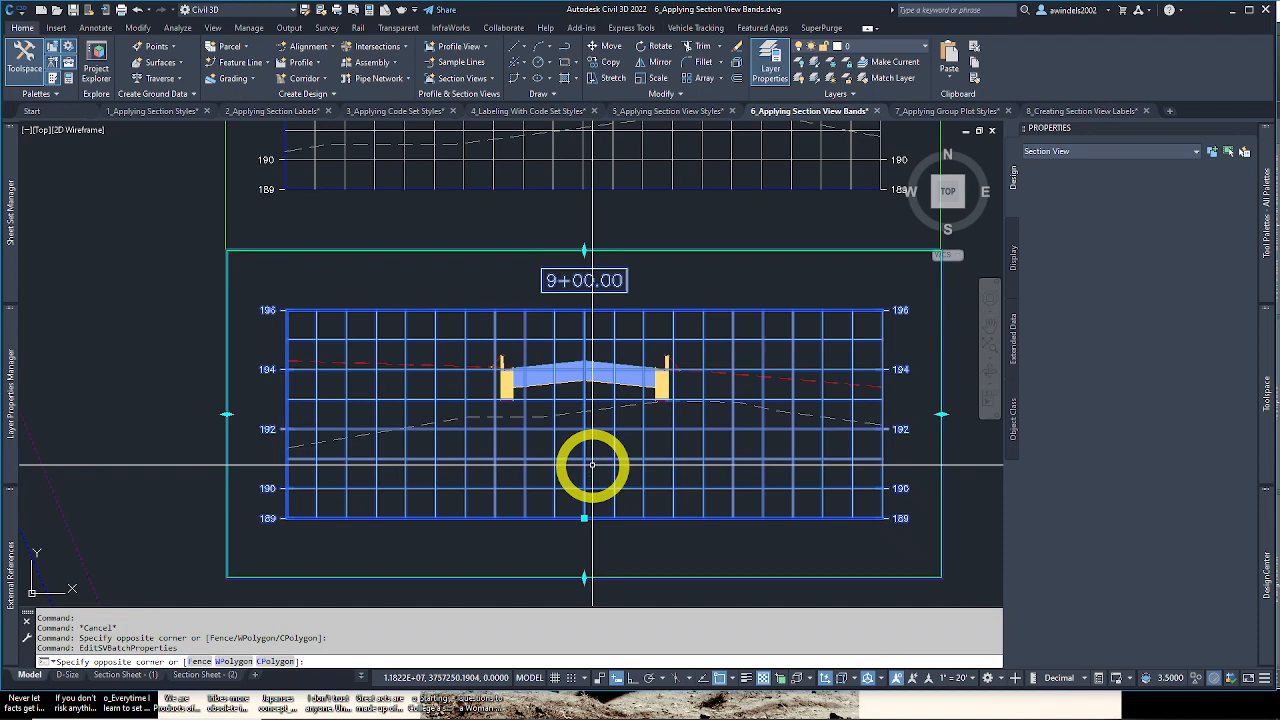
right_click(593, 465)
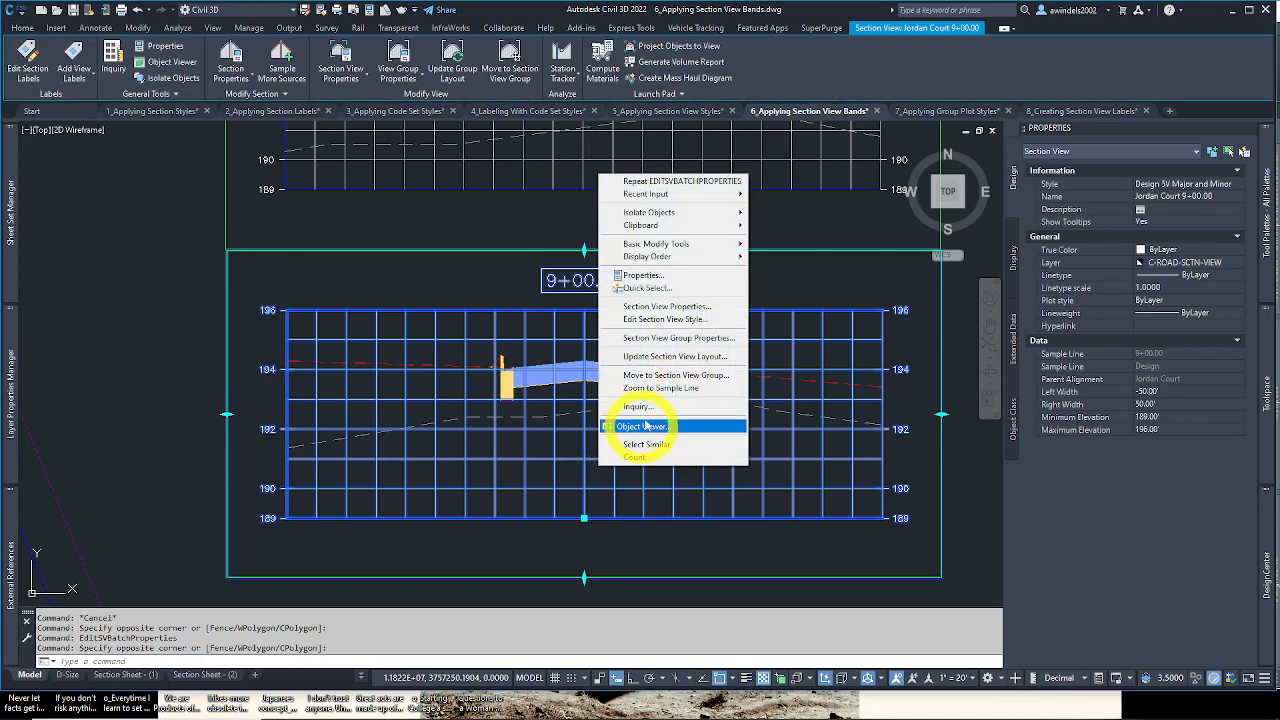
click(711, 307)
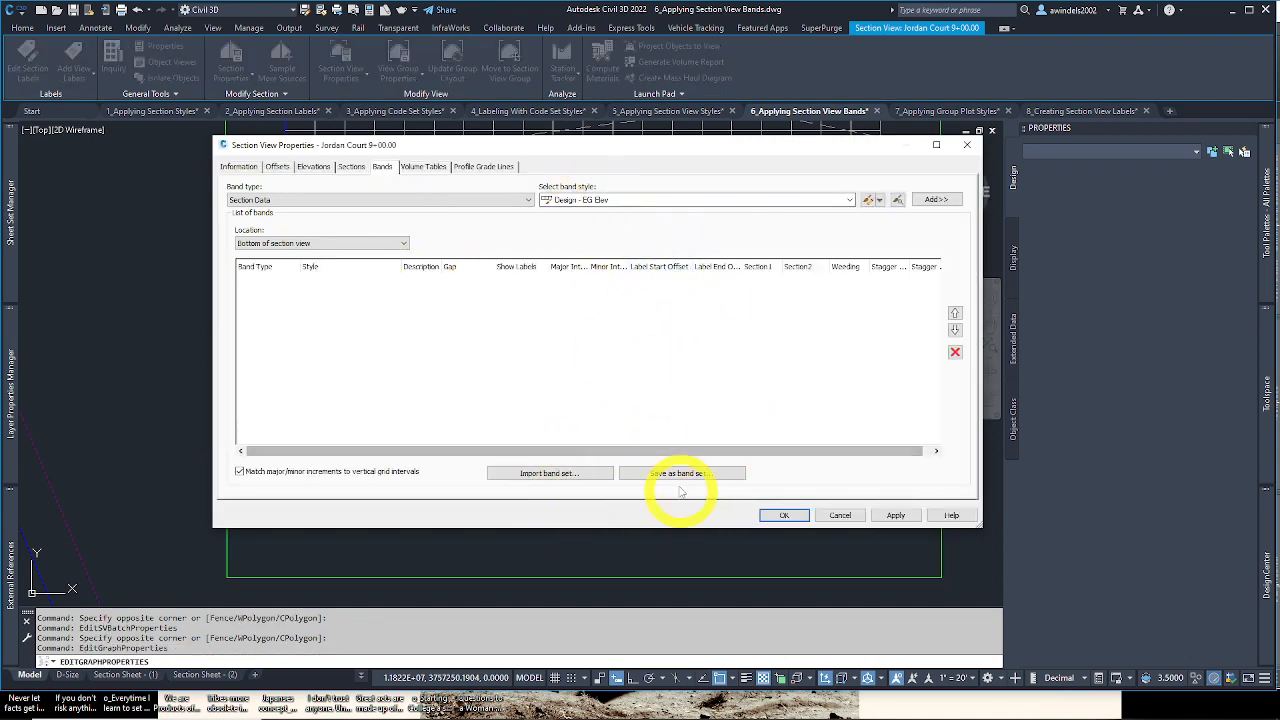
mouse_move(713, 147)
mouse_down()
mouse_move(750, 245)
mouse_move(730, 158)
mouse_up()
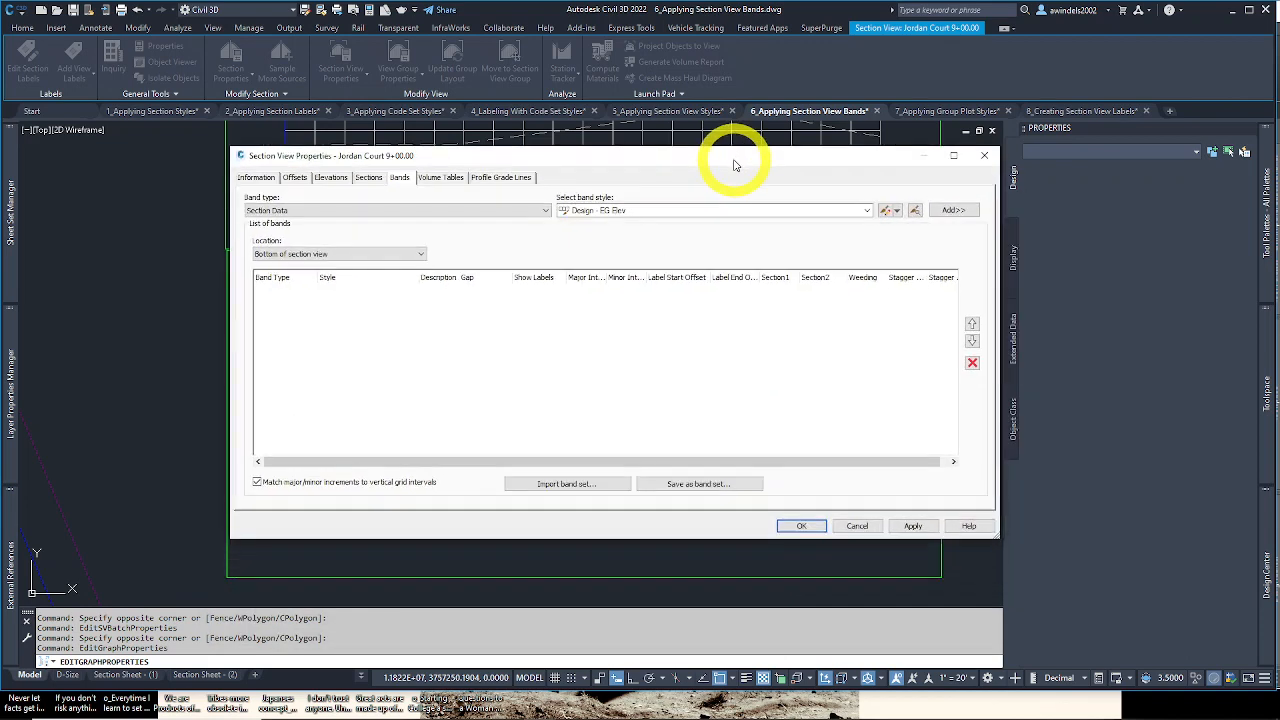
click(590, 484)
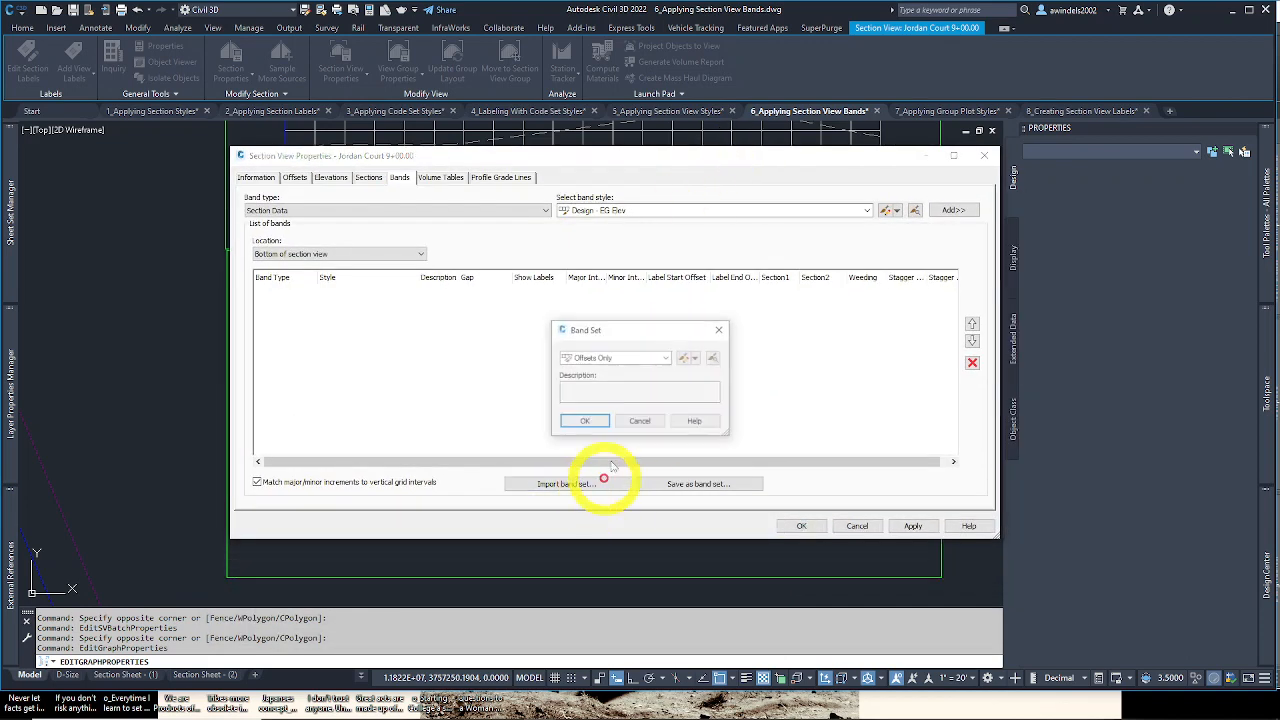
click(629, 357)
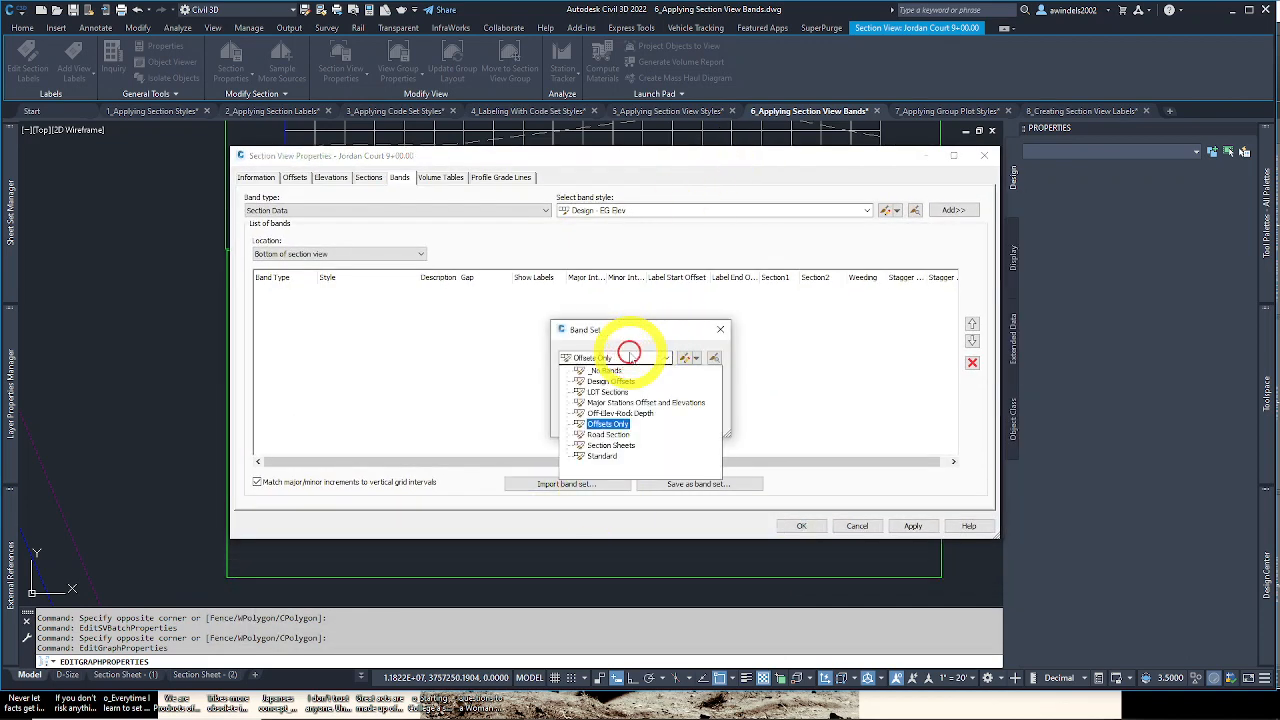
click(613, 413)
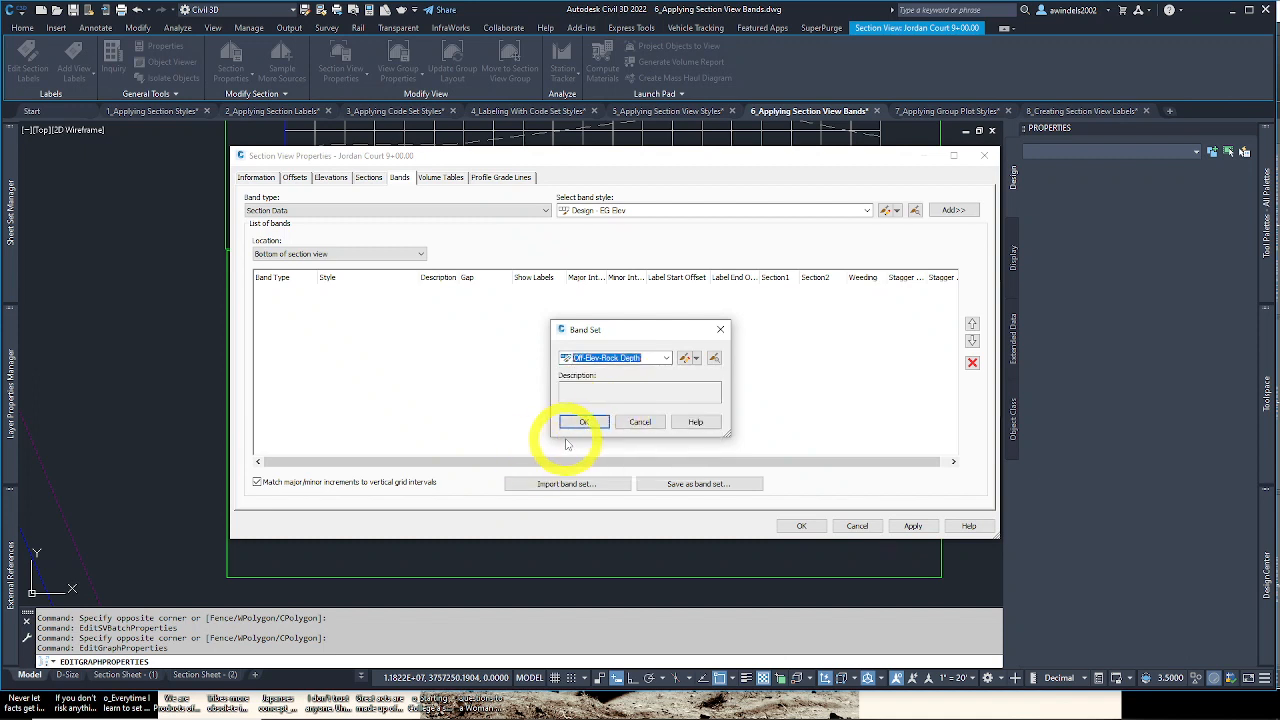
click(582, 424)
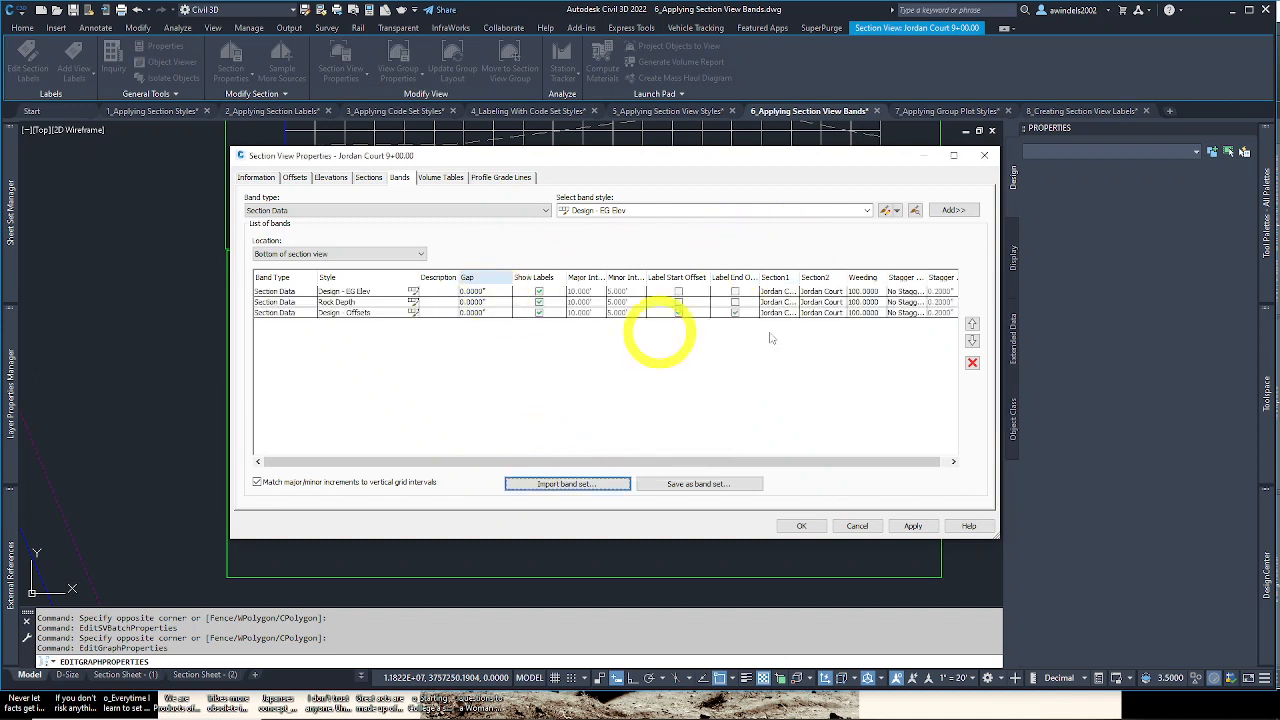
click(792, 525)
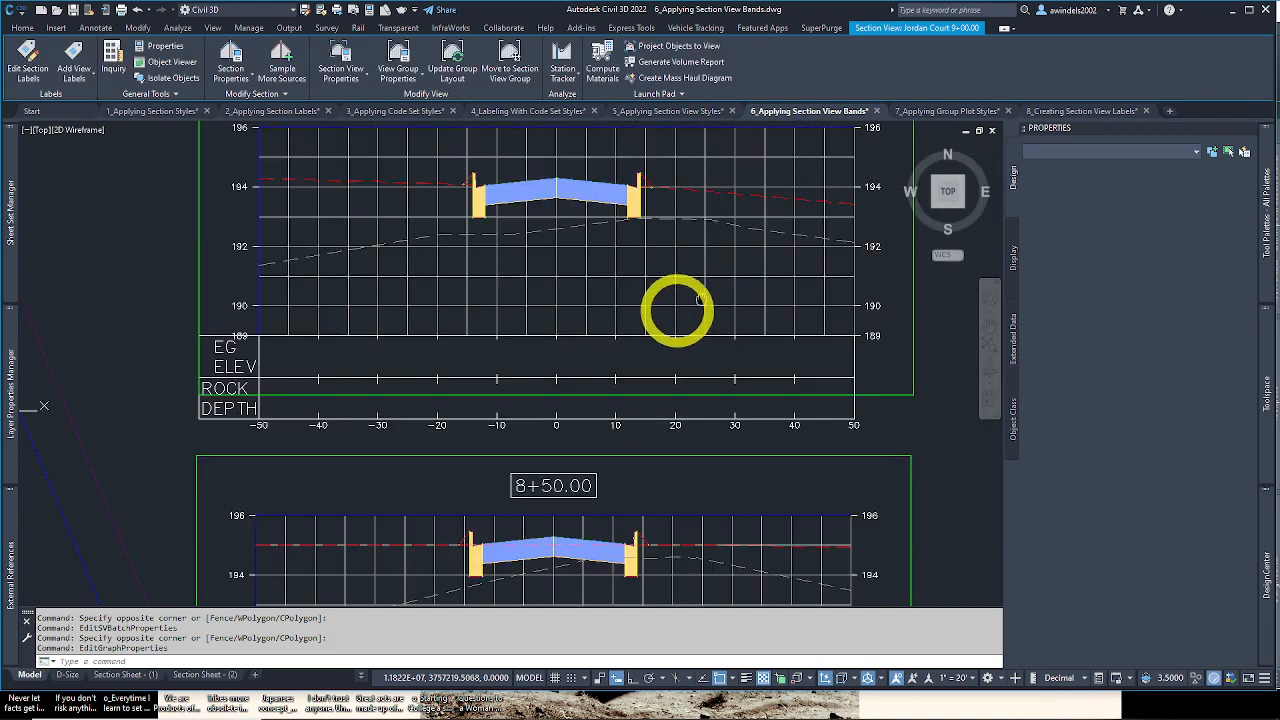
Step: Reopen the 9+00.00 section view's band settings and set the Design - EG Elev band's Section1 to EG
middle_drag(264, 345, 293, 419)
key(Escape)
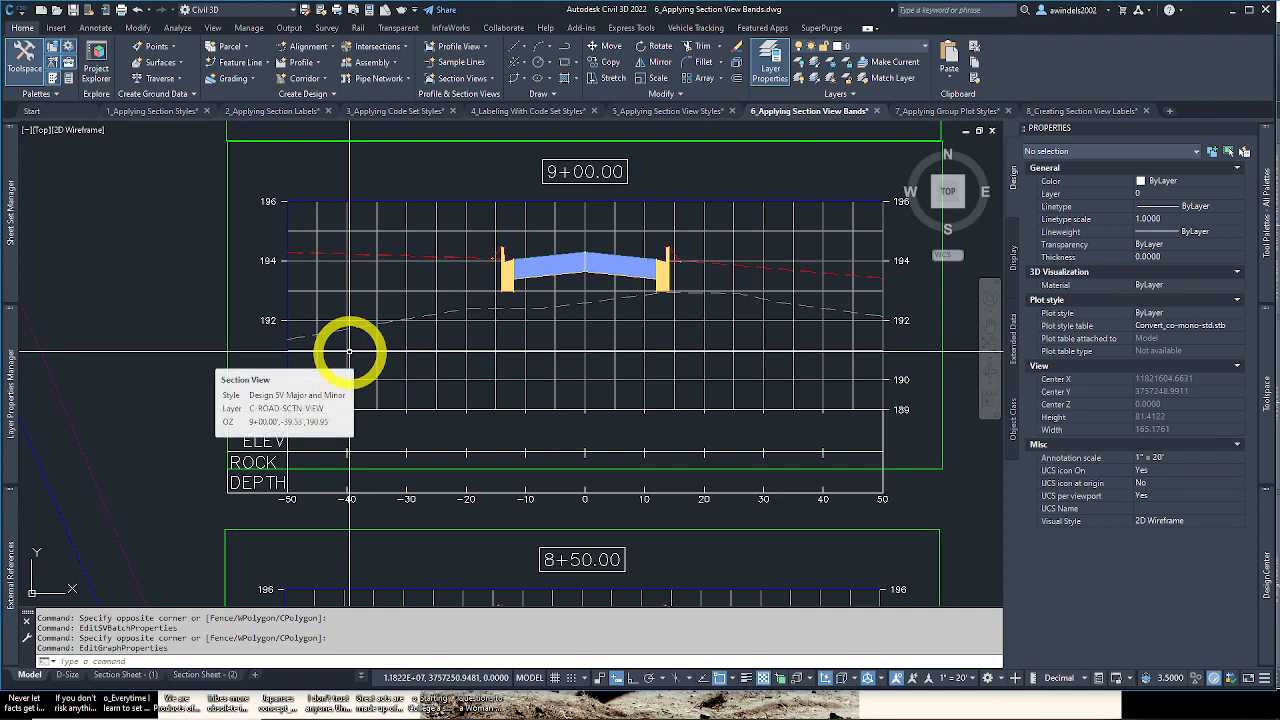
click(349, 352)
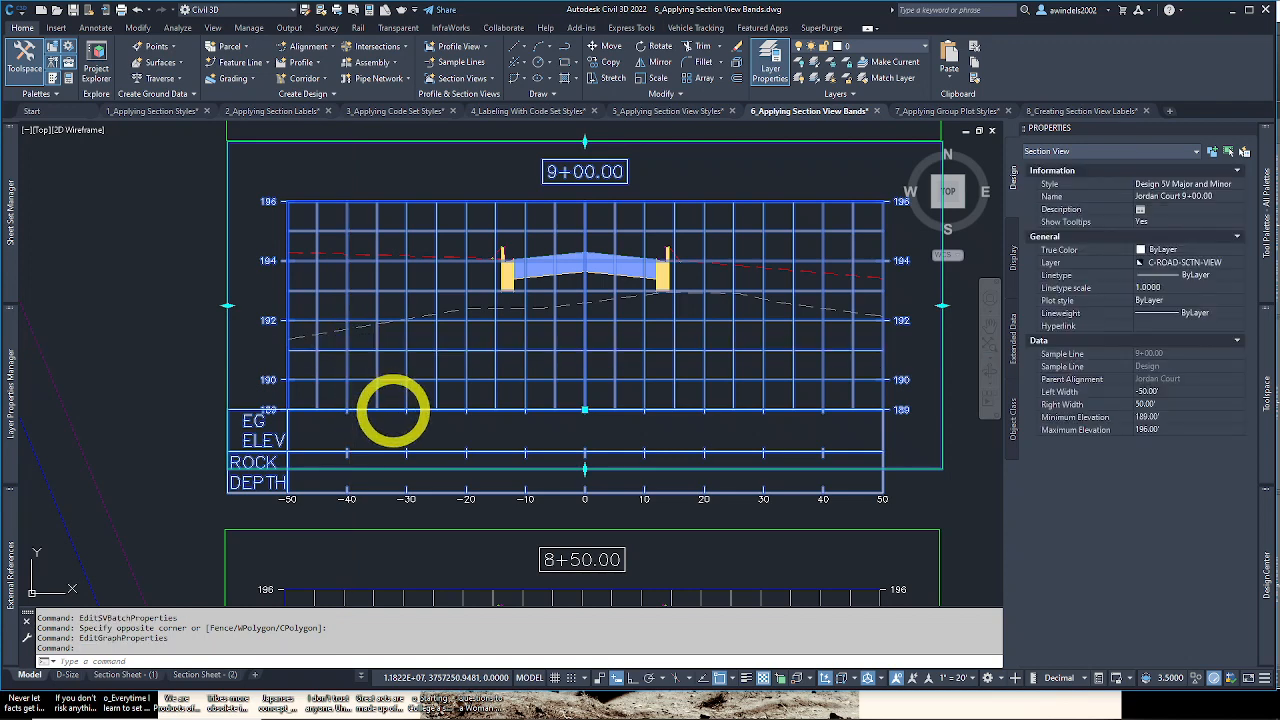
right_click(392, 410)
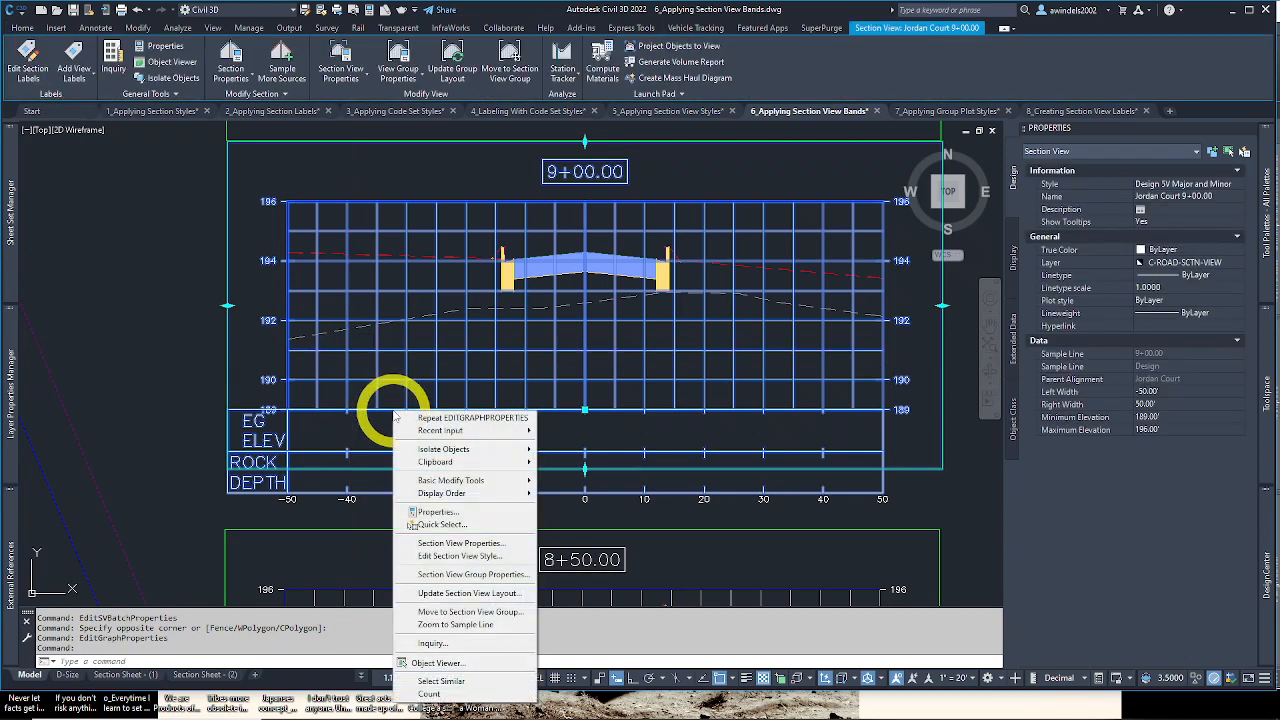
click(430, 545)
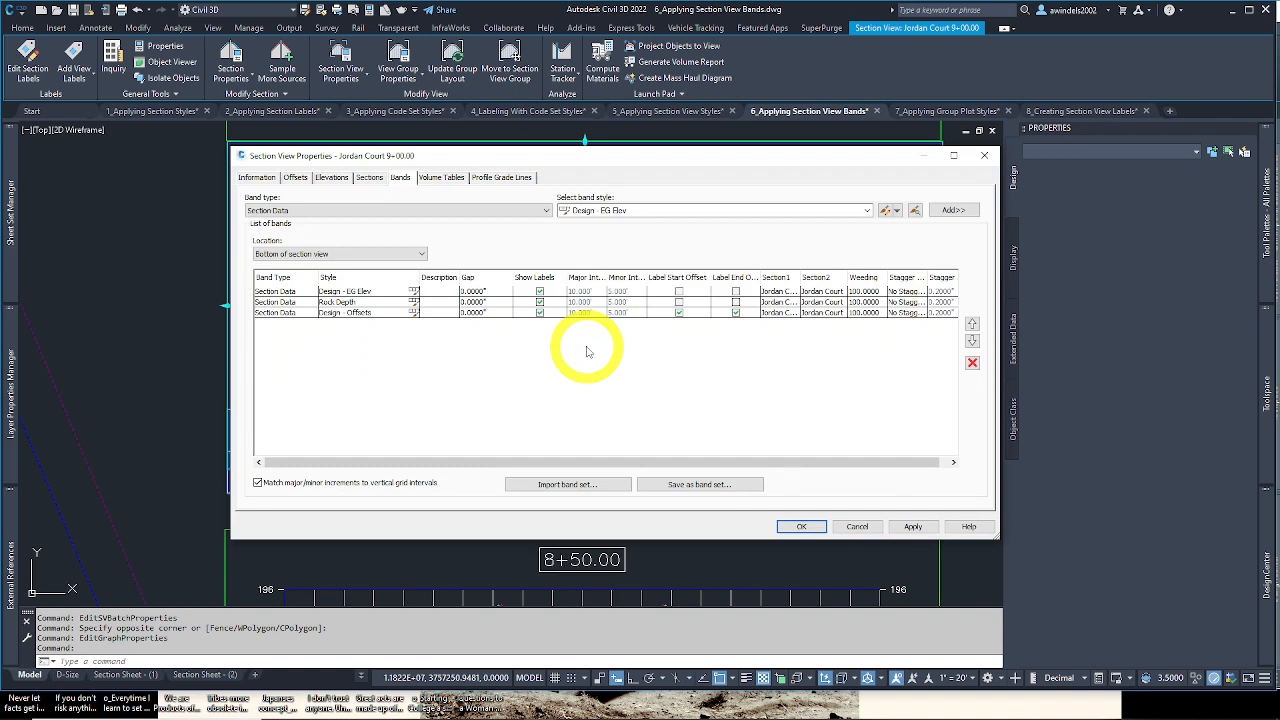
click(788, 292)
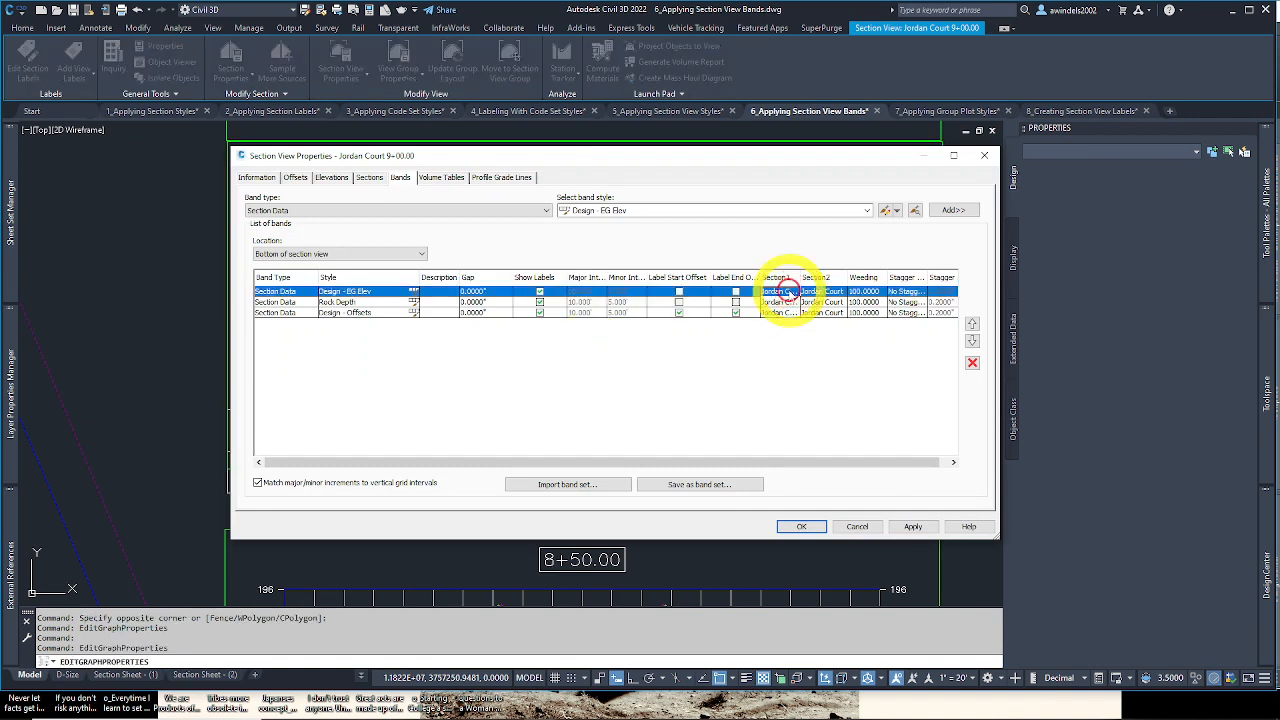
click(789, 292)
click(785, 313)
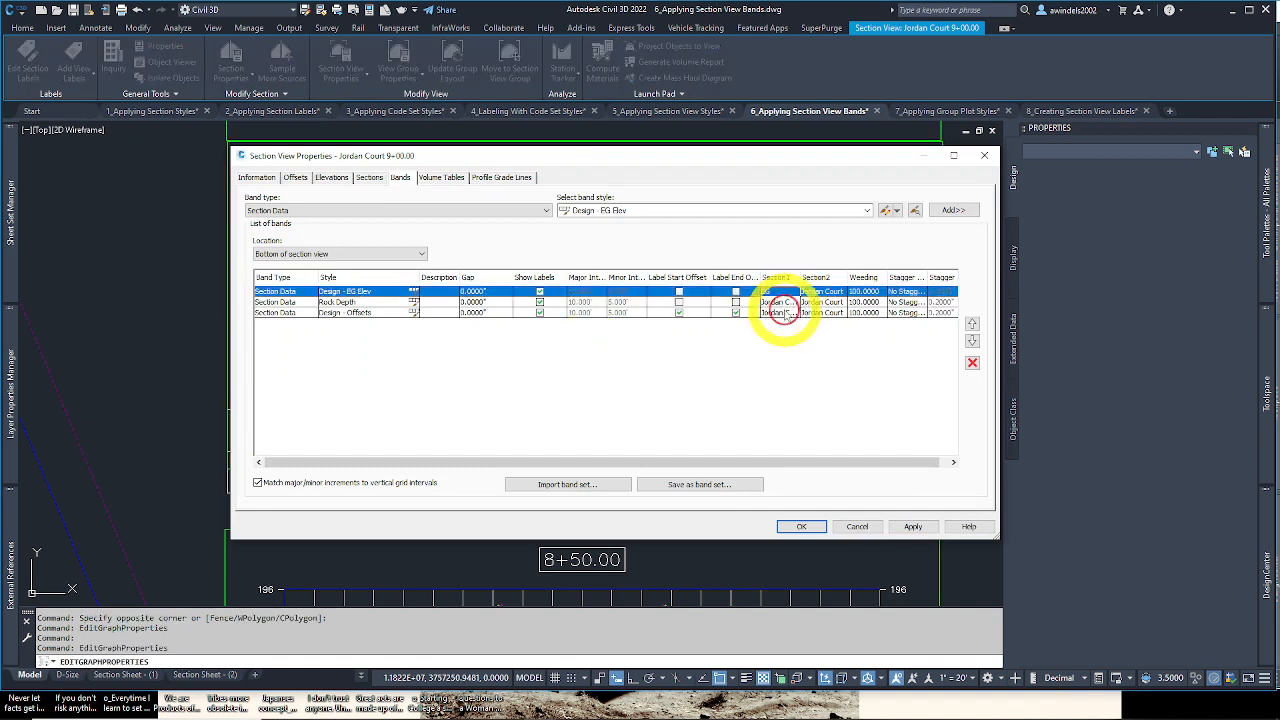
Step: Set the Rock Depth band's Section1 to EG and accept the 9+00.00 section view settings
click(779, 302)
click(779, 302)
click(778, 323)
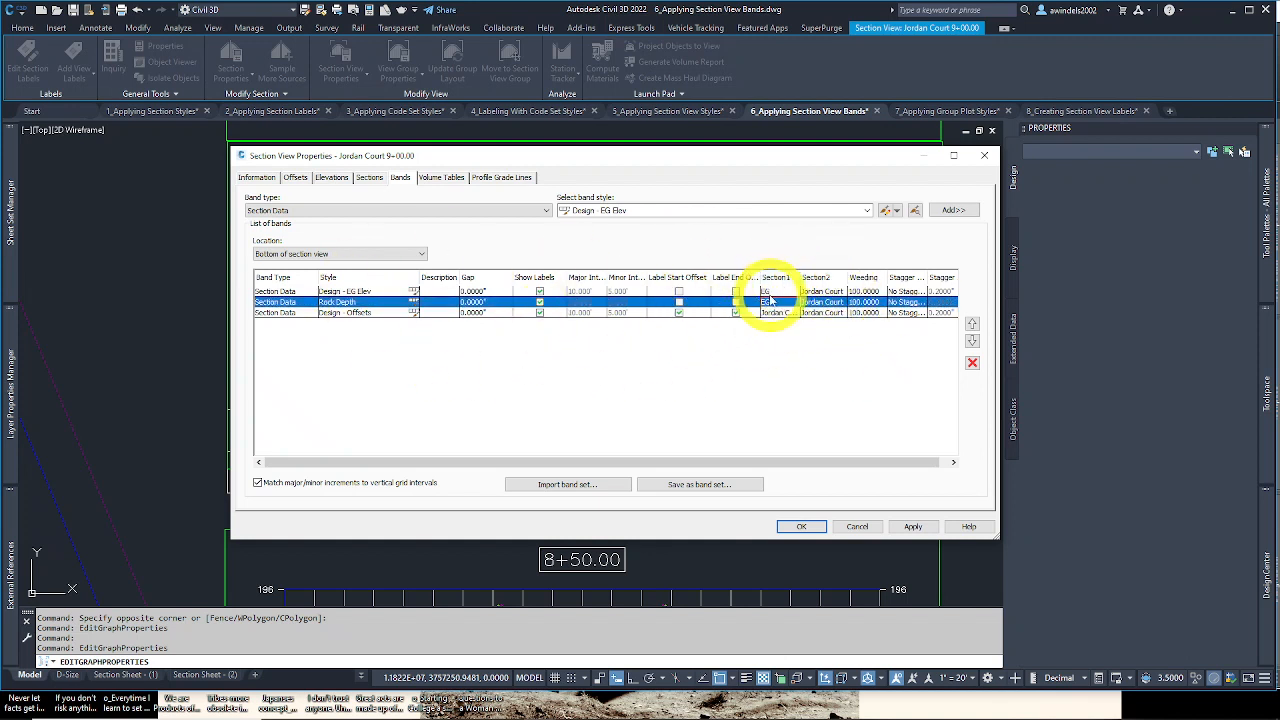
click(801, 529)
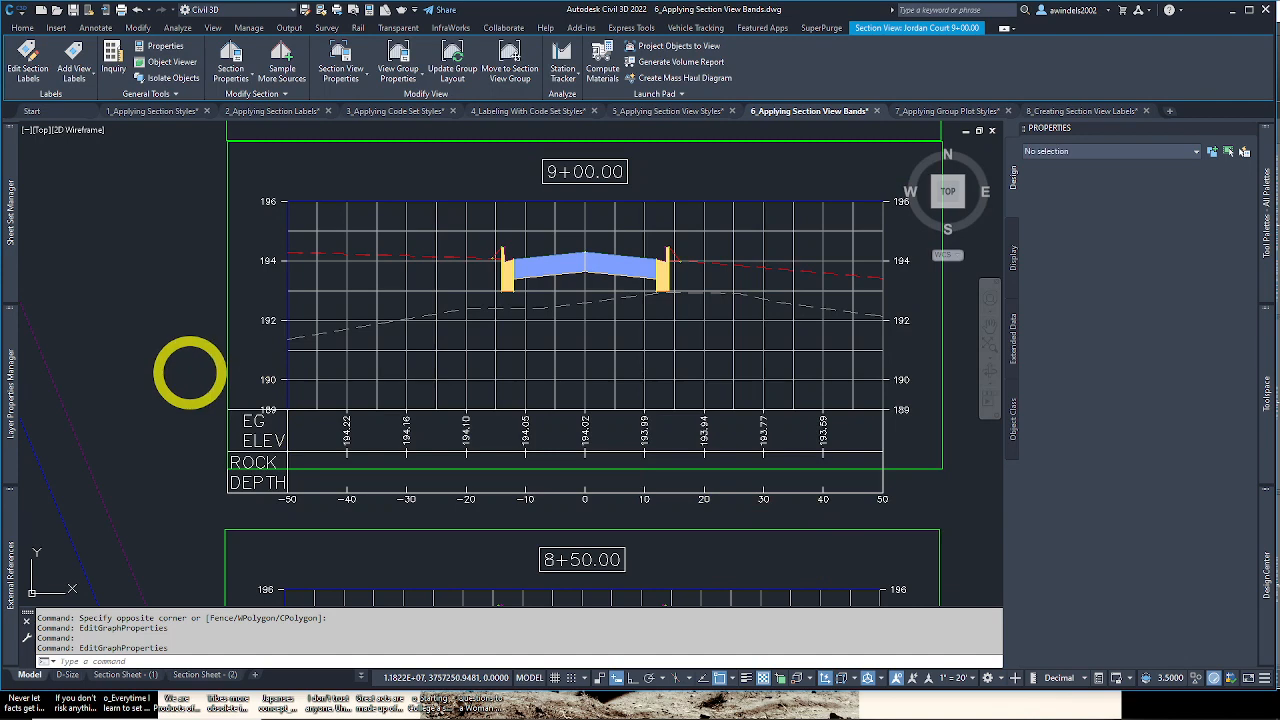
click(190, 395)
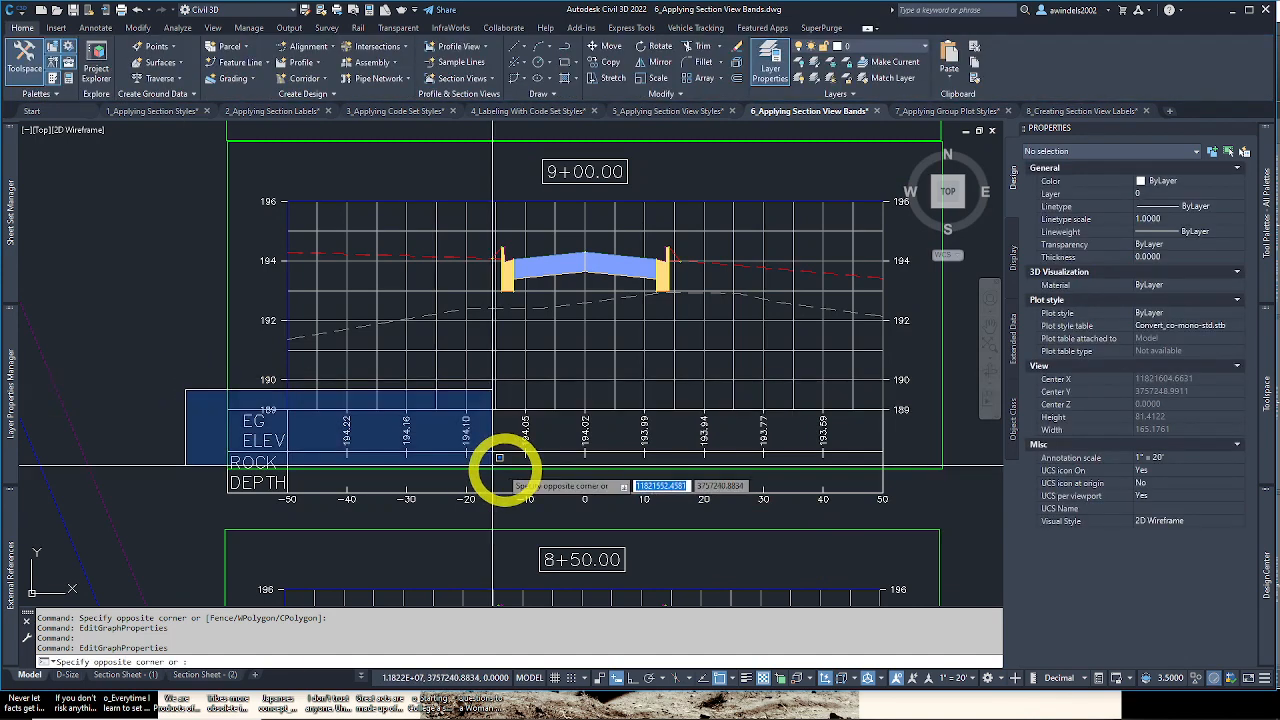
Step: Review the Section1 and Section2 sources of the 8+50.00 section view's bands and leave its properties without changes
key(Escape)
click(462, 412)
key(Escape)
middle_drag(465, 395, 453, 202)
middle_drag(483, 248, 484, 140)
mouse_move(525, 570)
middle_down()
mouse_move(516, 291)
mouse_move(514, 423)
middle_up()
middle_drag(448, 337, 446, 371)
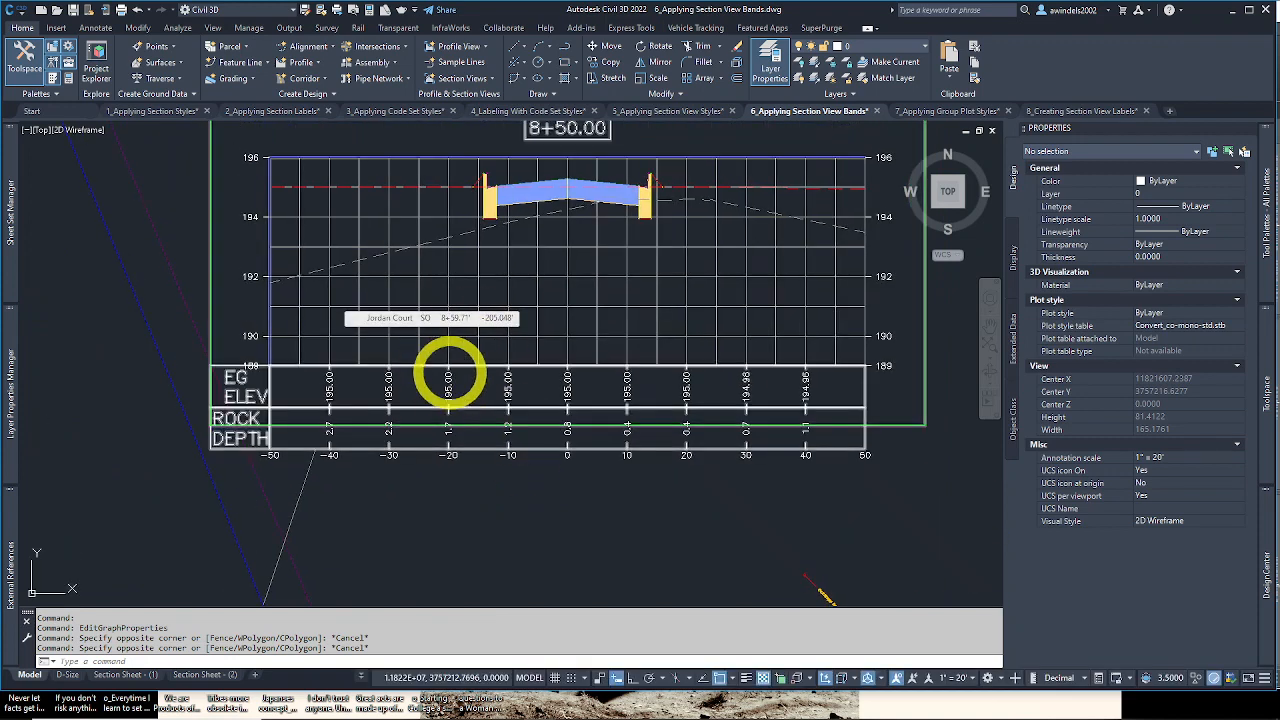
click(428, 333)
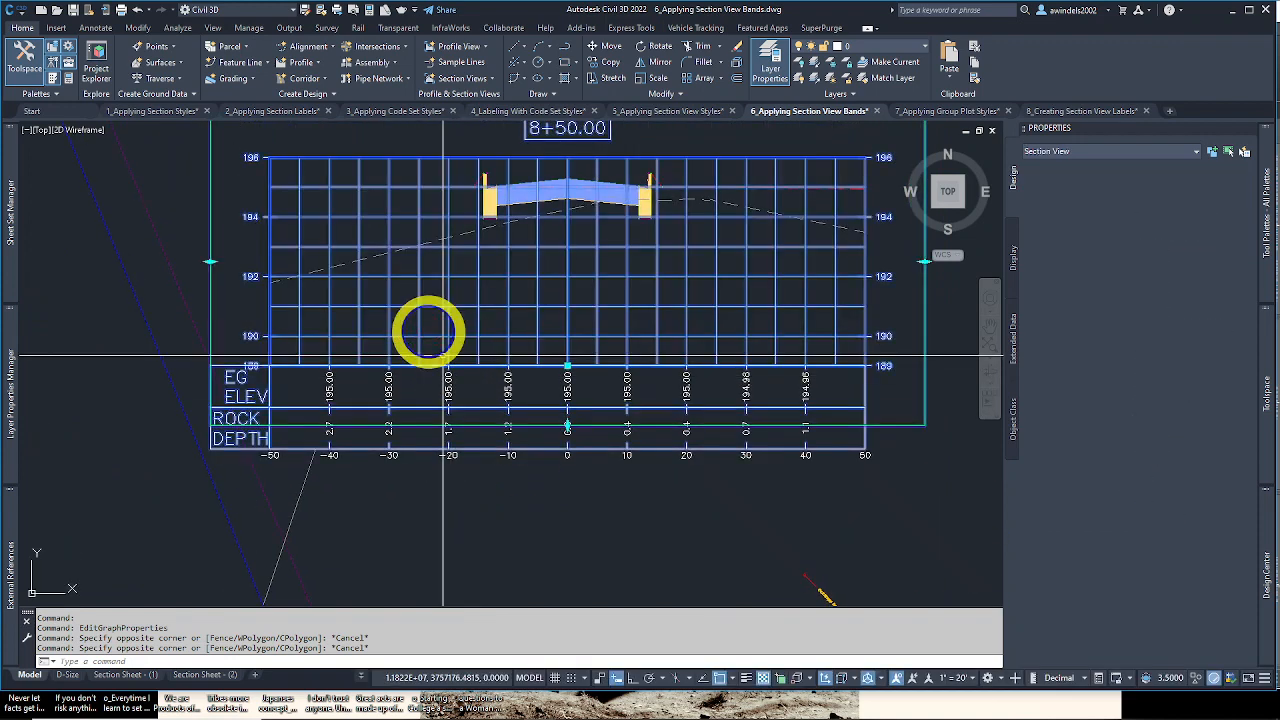
right_click(541, 320)
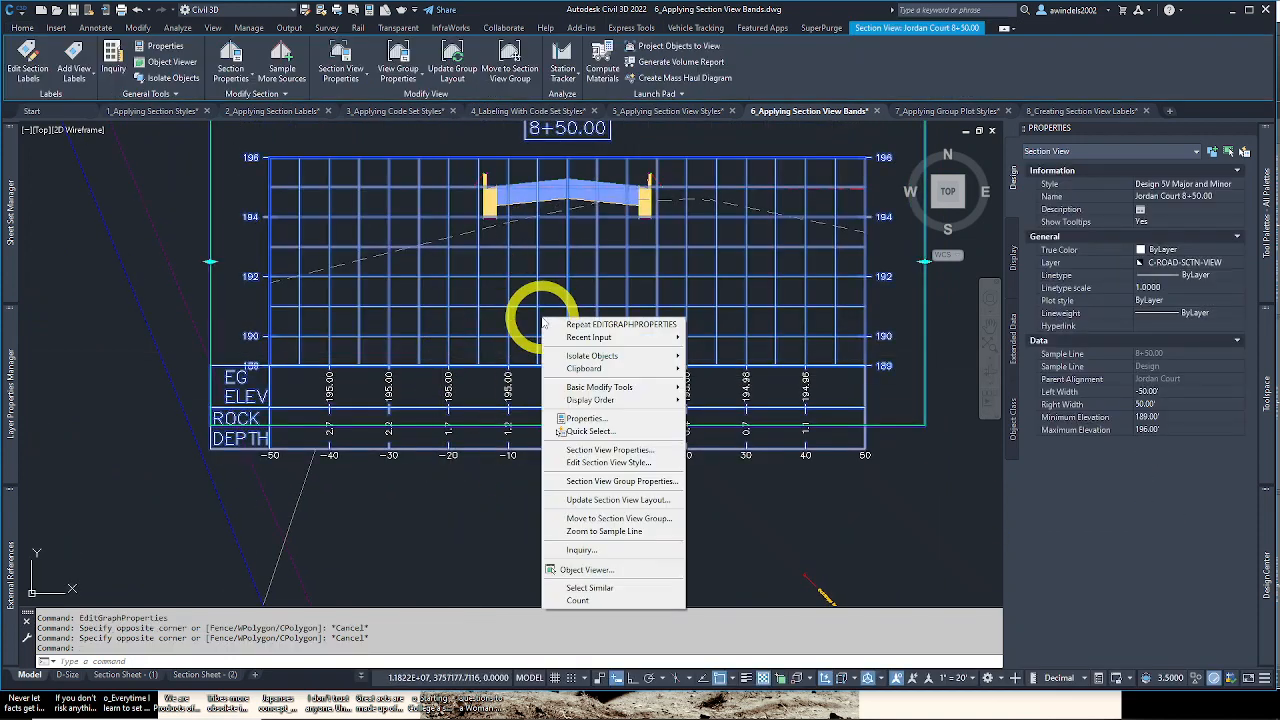
click(620, 461)
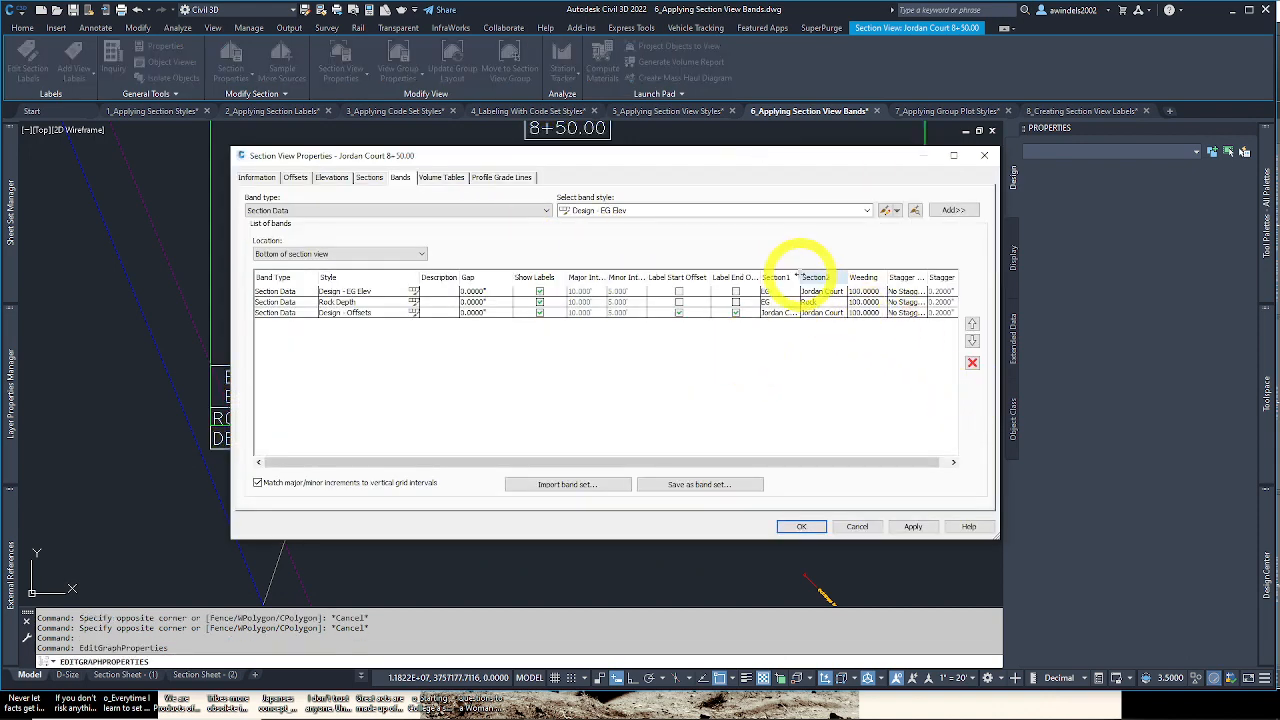
drag(799, 277, 808, 276)
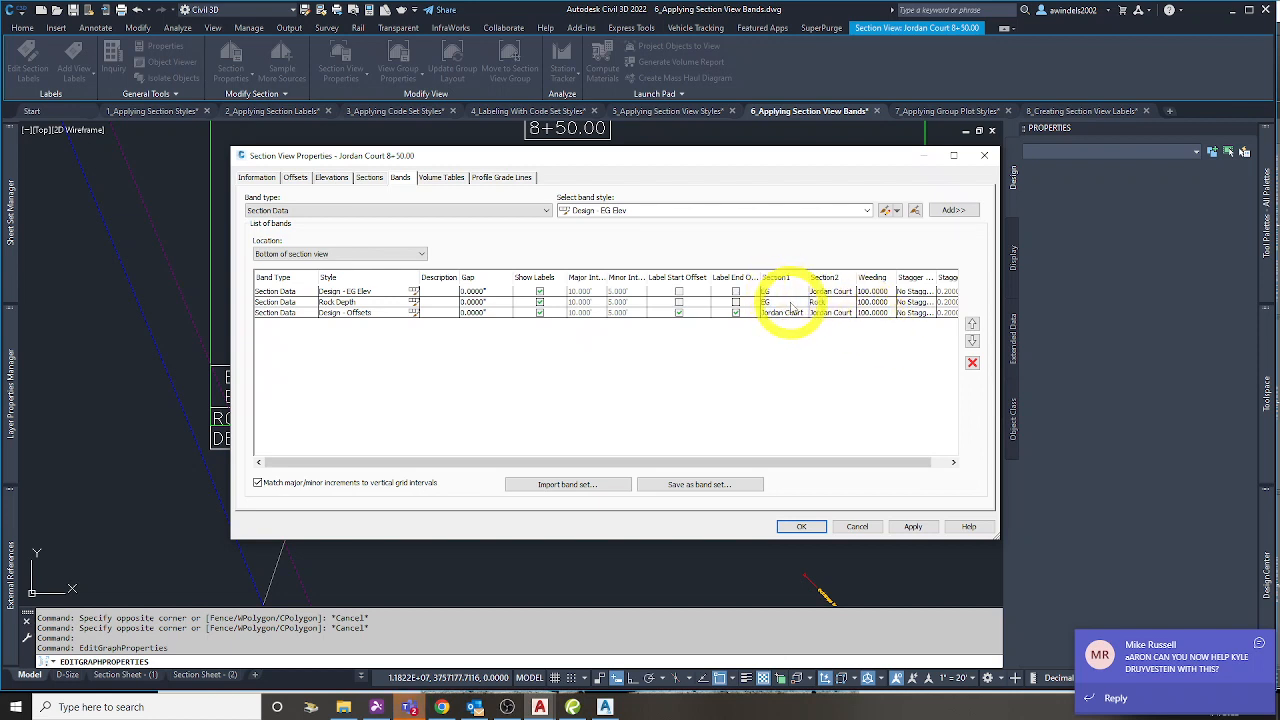
click(870, 527)
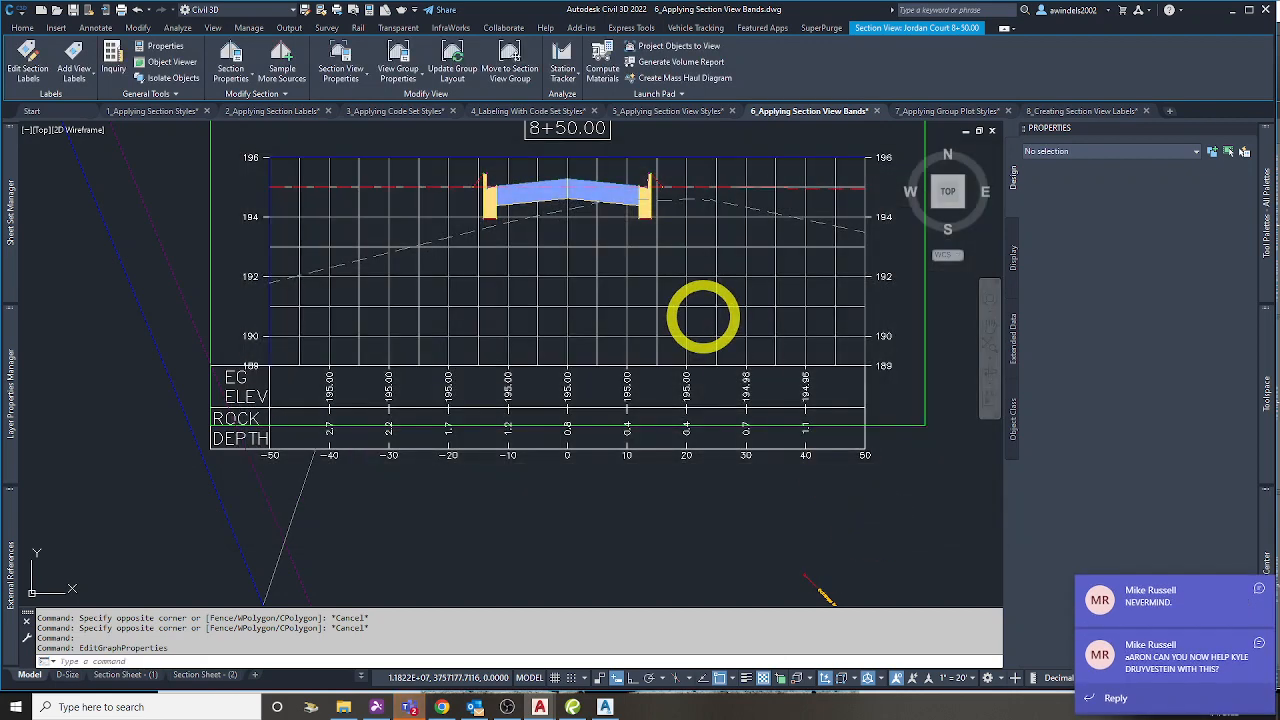
key(Escape)
Step: Set the Rock Depth band's Section2 to Rock in the 9+00.00 section view and accept the settings
middle_drag(693, 255, 703, 295)
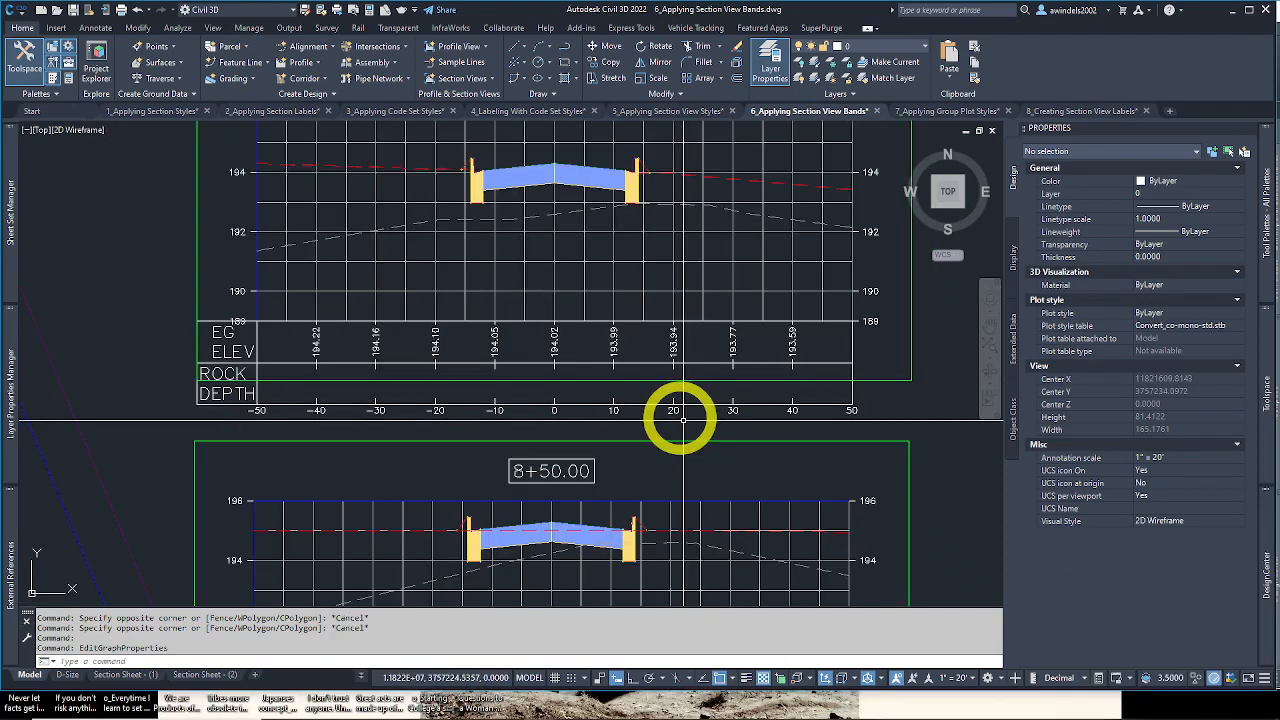
middle_drag(680, 420, 672, 464)
middle_drag(665, 293, 690, 408)
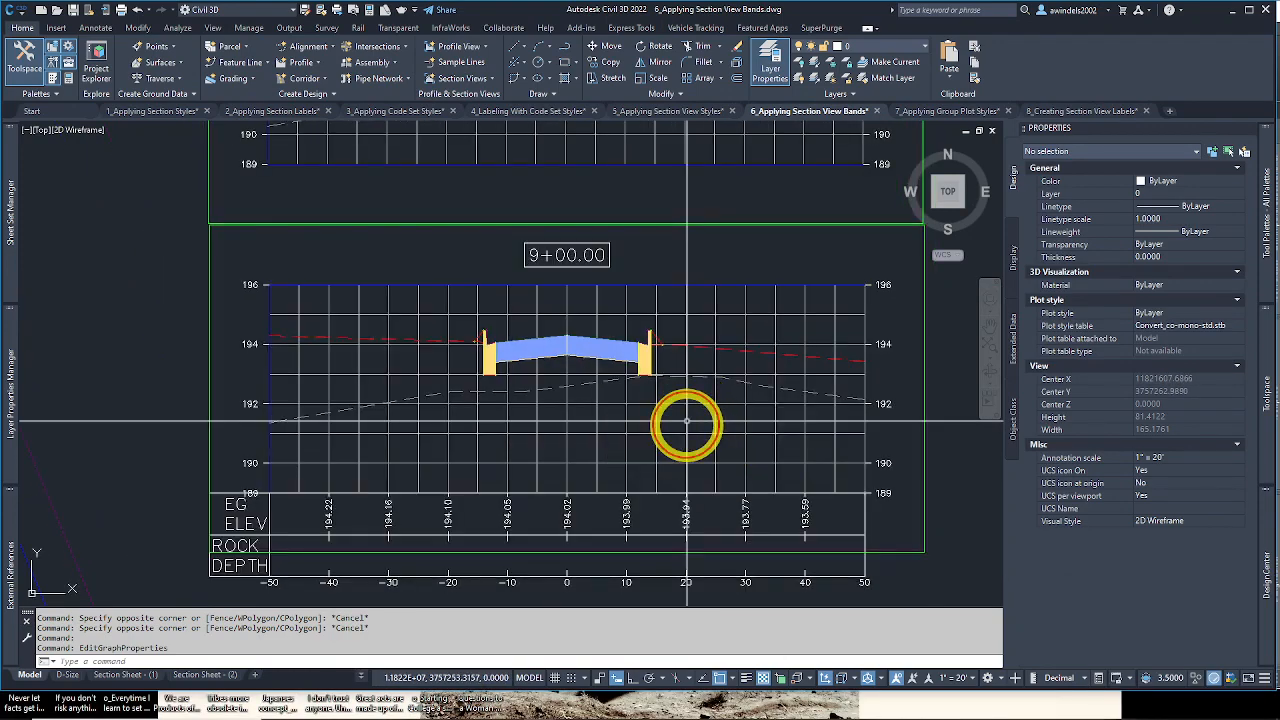
click(670, 428)
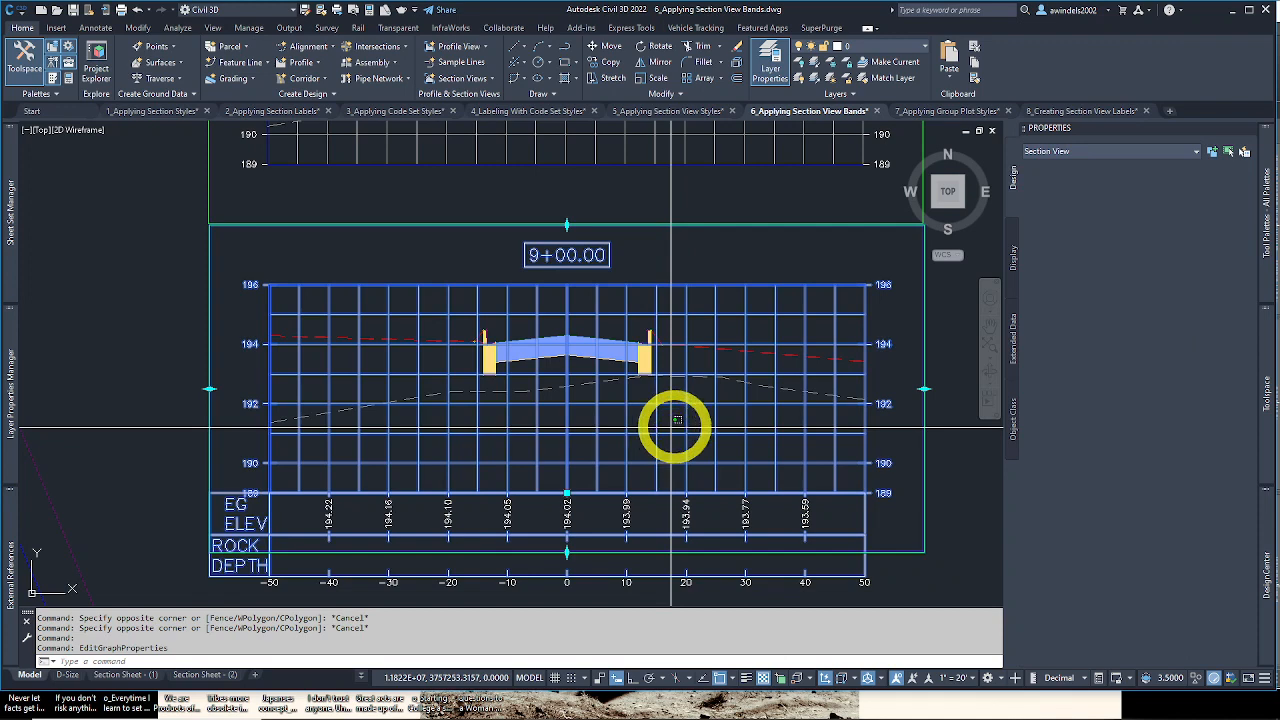
middle_drag(677, 421, 706, 363)
right_click(705, 363)
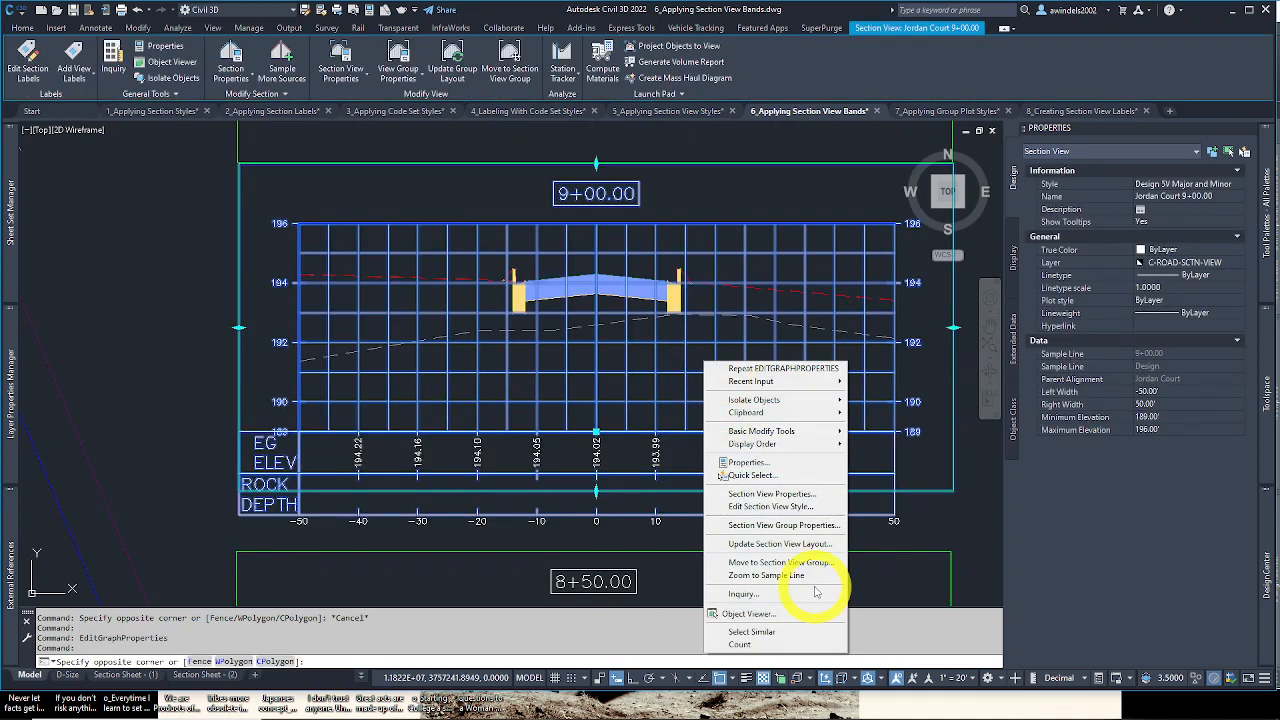
click(814, 496)
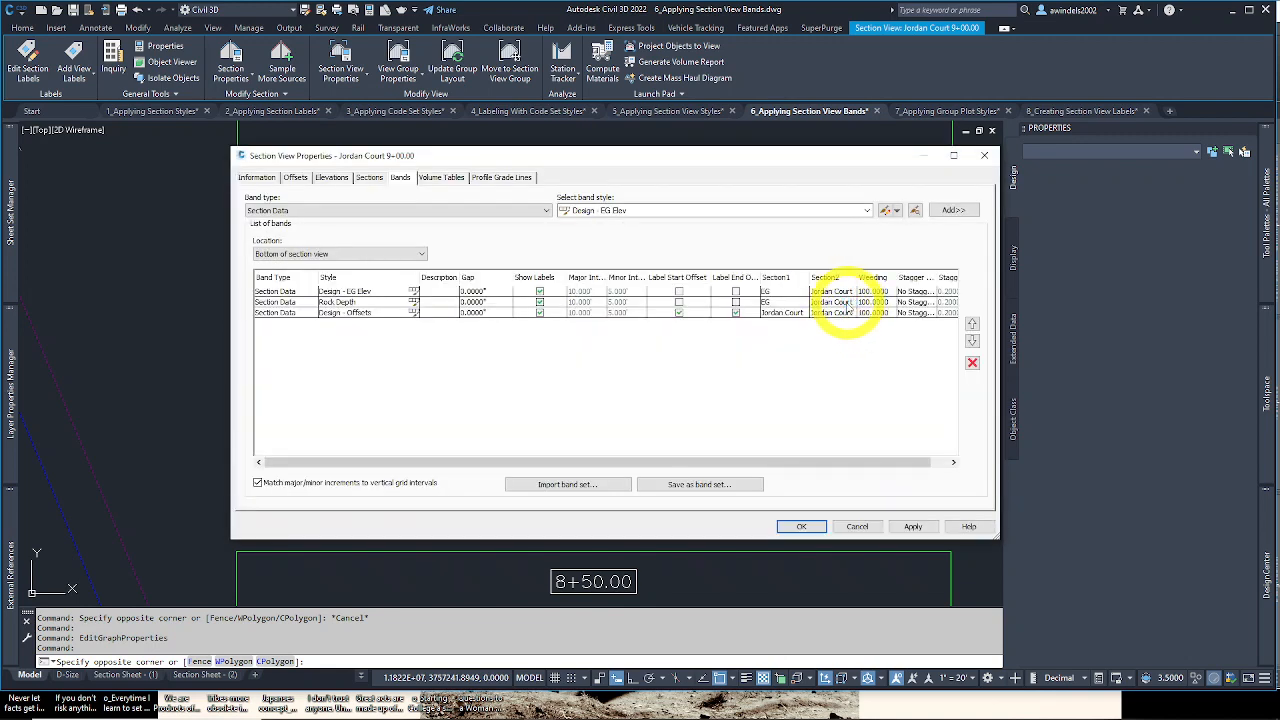
click(838, 302)
click(820, 324)
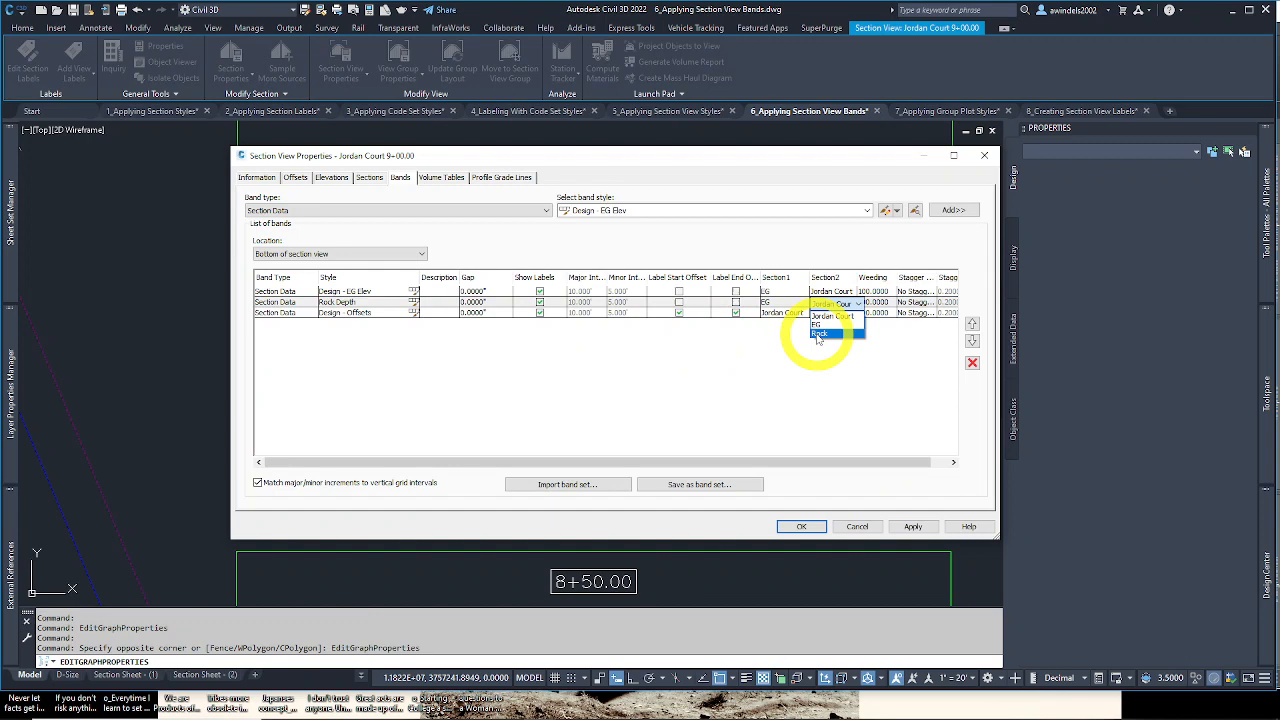
click(797, 526)
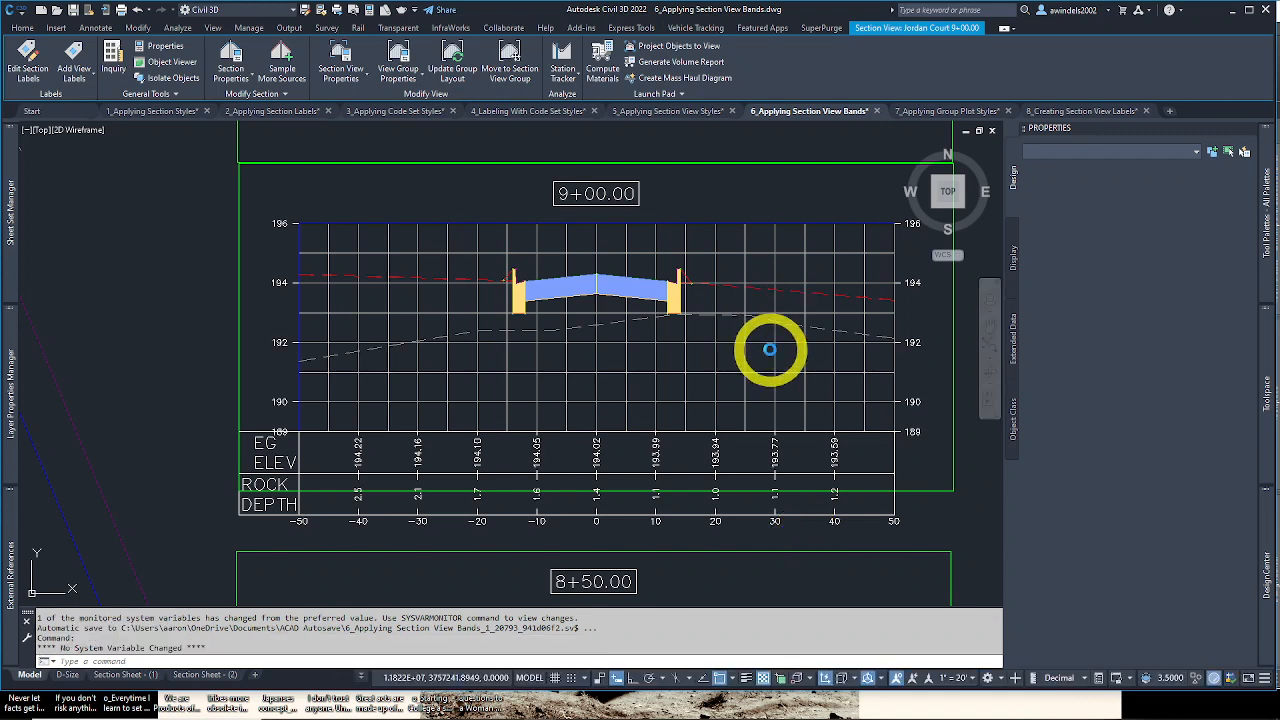
key(Escape)
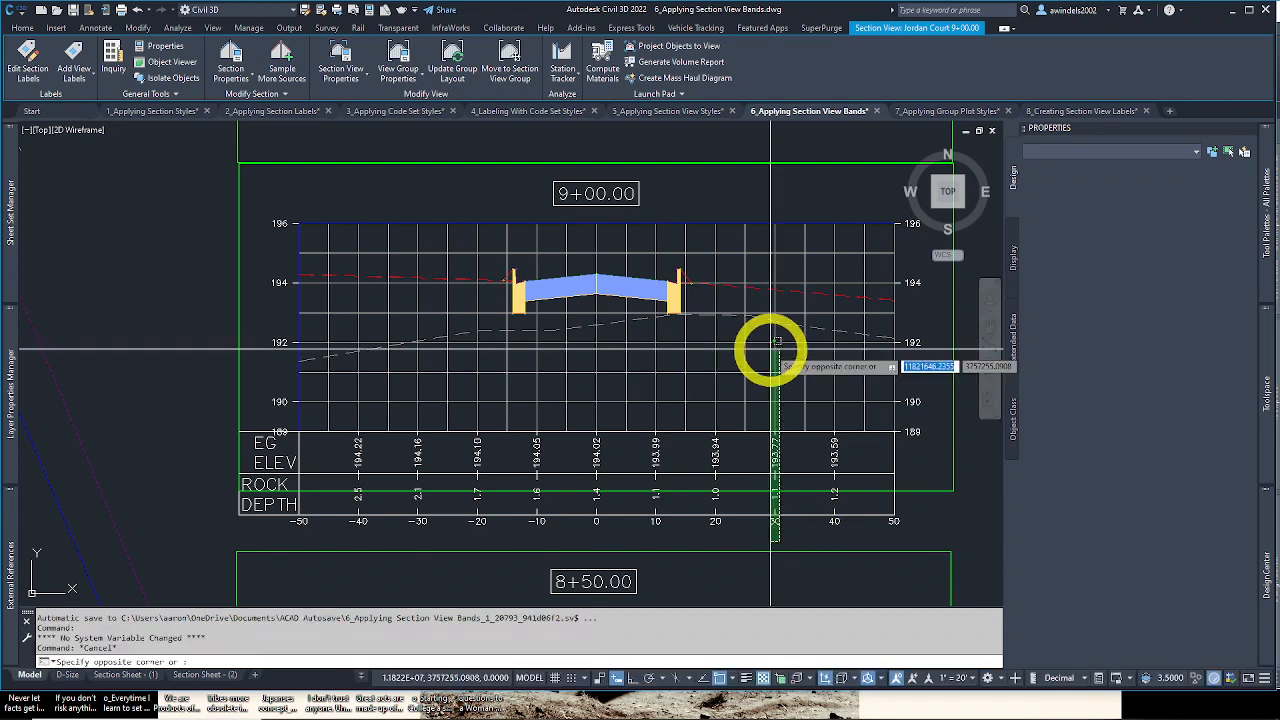
click(776, 342)
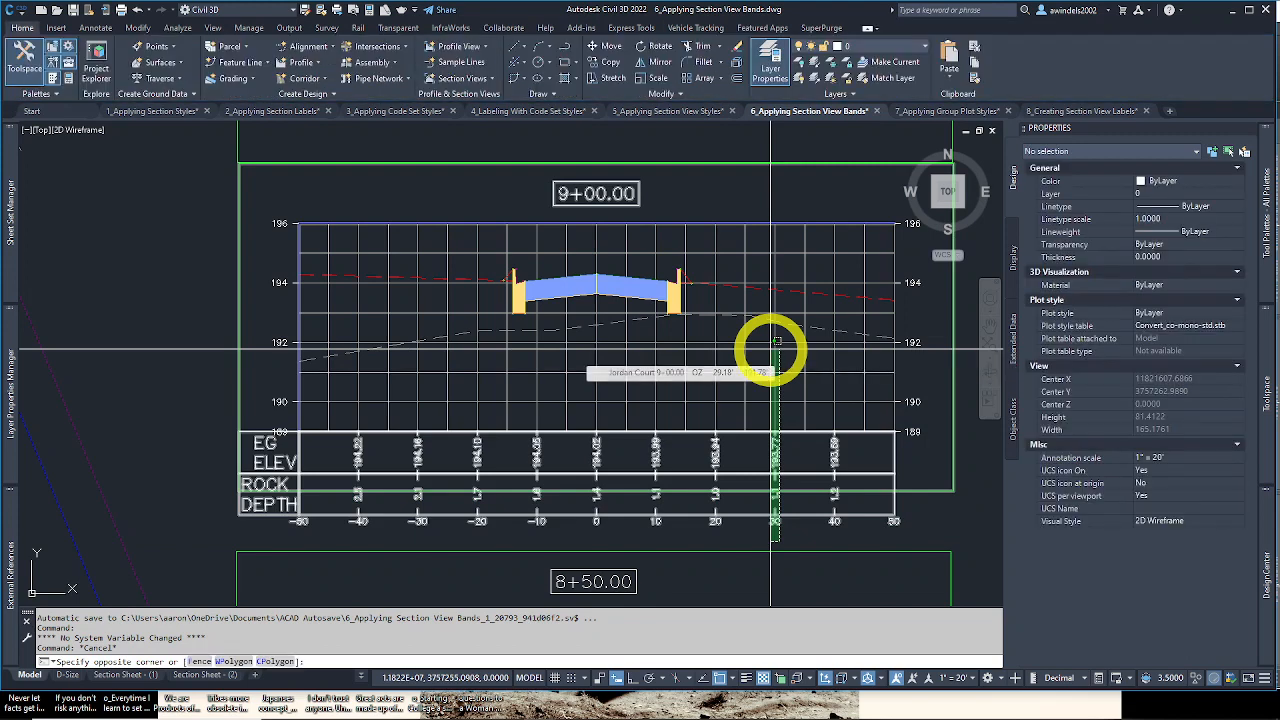
Step: Import the Off-Elev-Rock Depth band set into the 9+25.00 section view's bands
middle_drag(793, 322, 760, 536)
key(Escape)
middle_drag(717, 288, 756, 395)
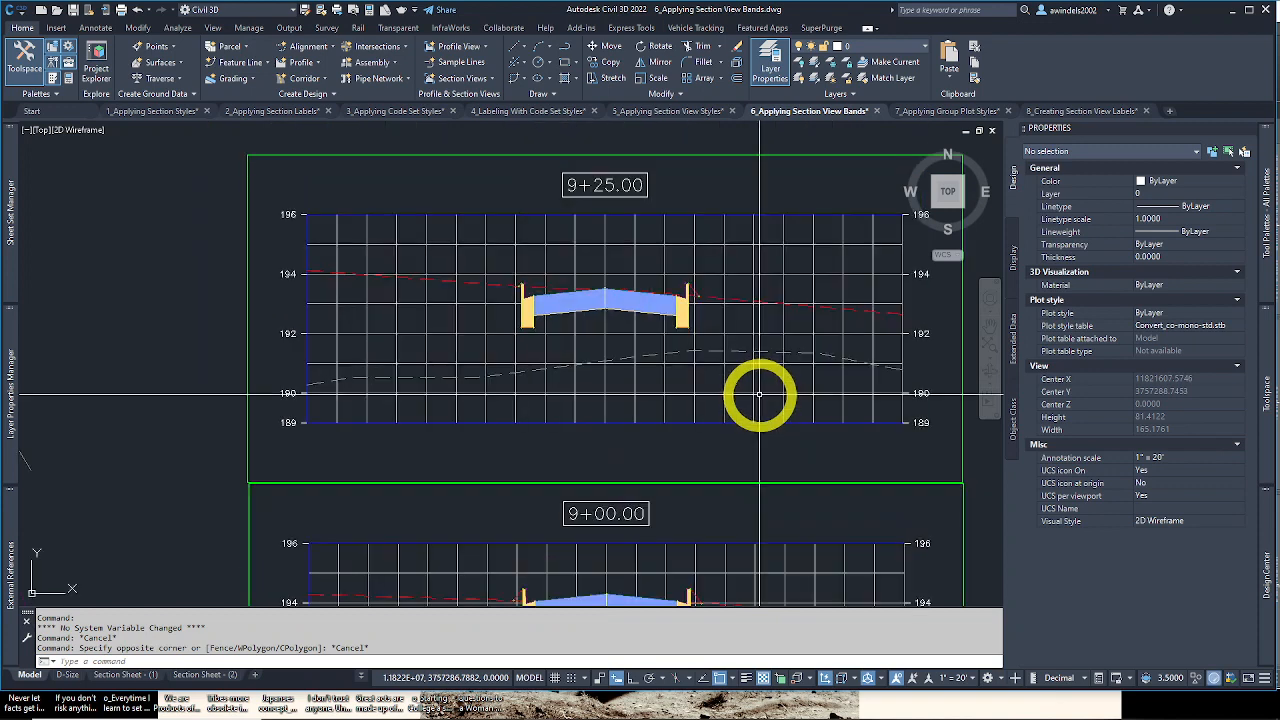
click(725, 406)
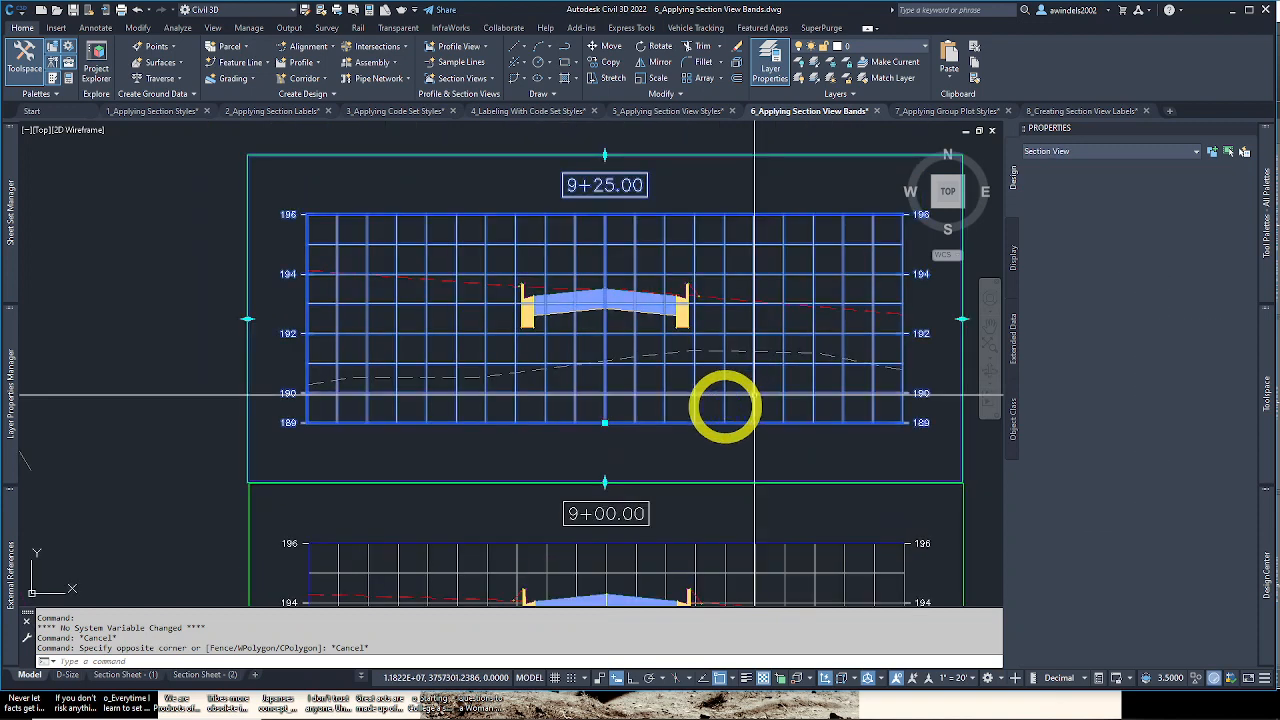
right_click(752, 410)
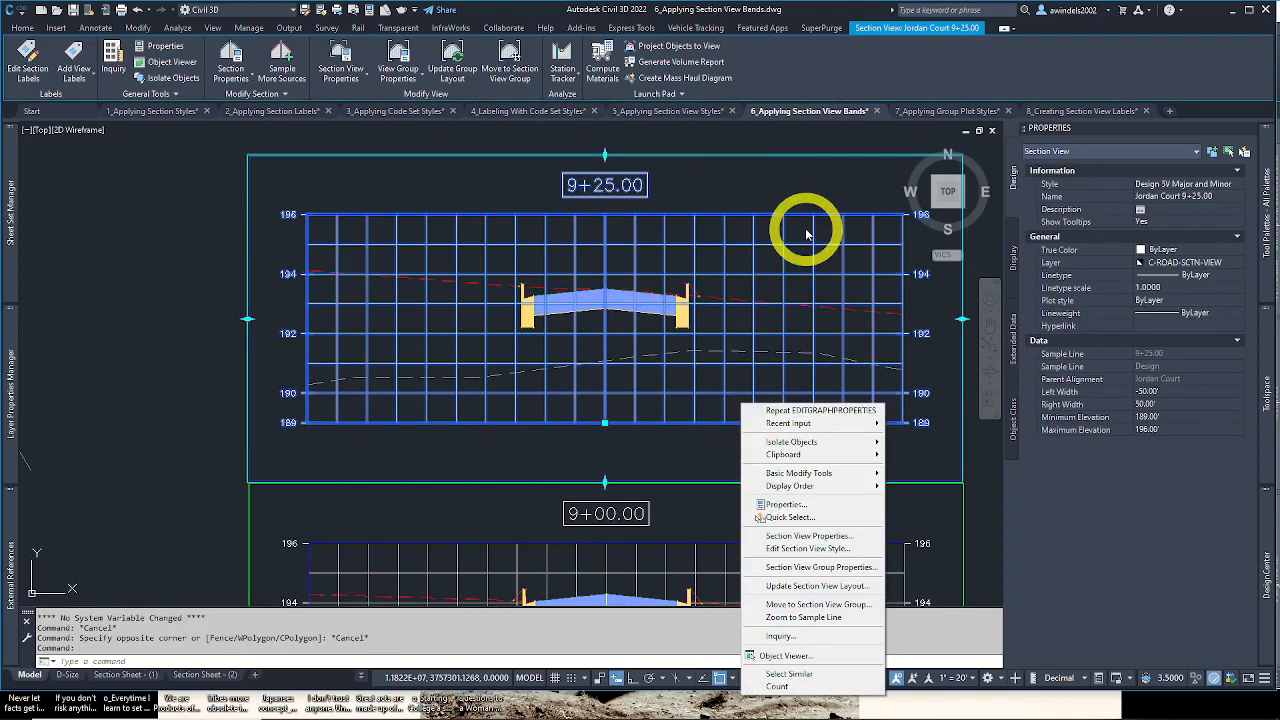
click(341, 66)
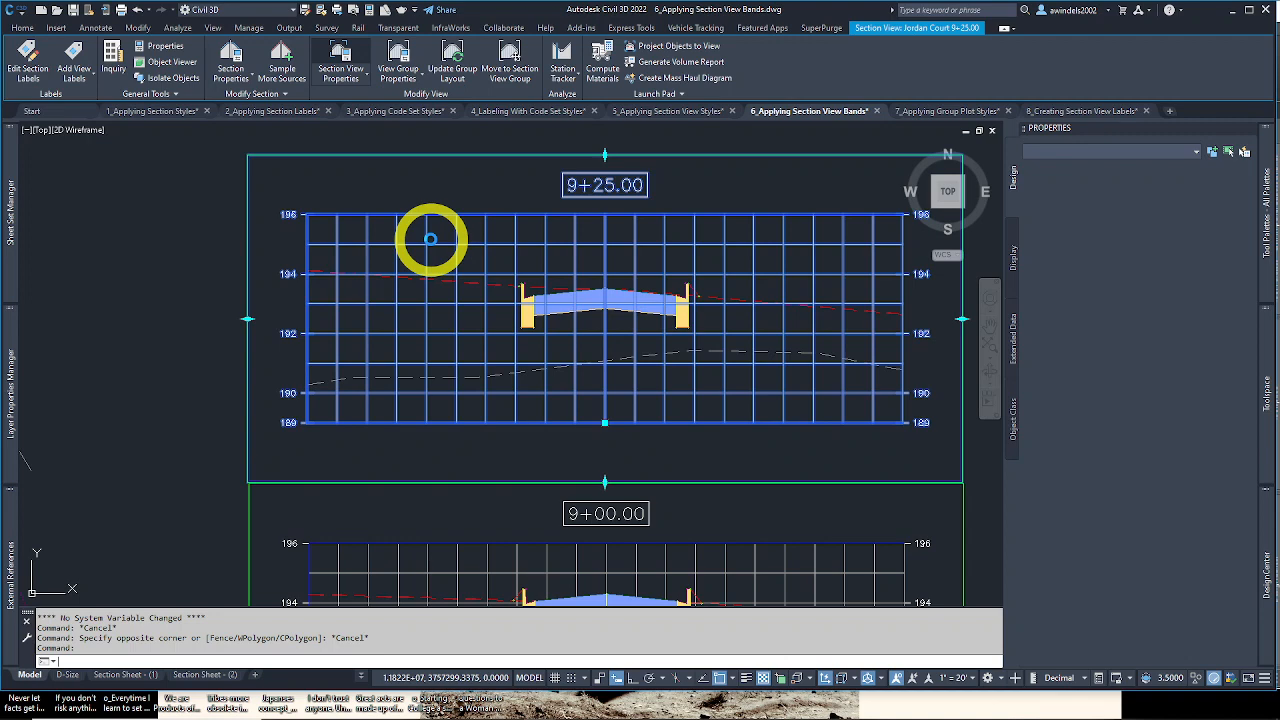
double_click(430, 238)
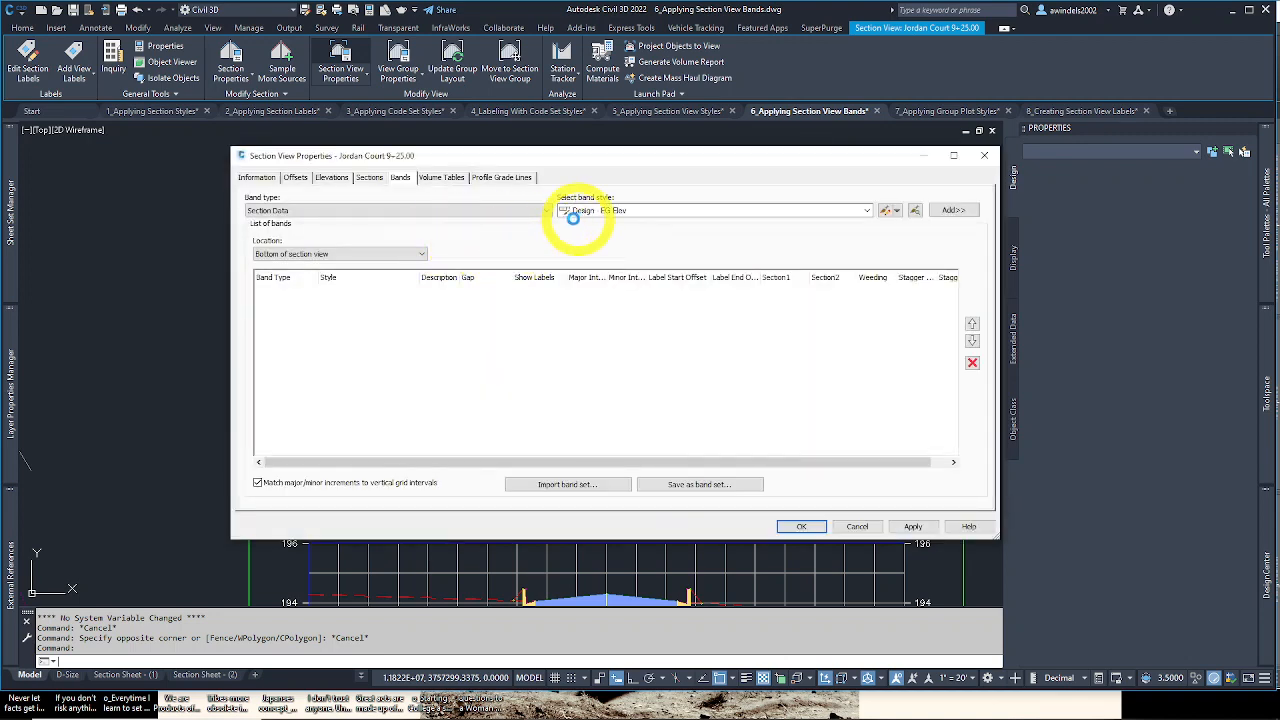
click(598, 485)
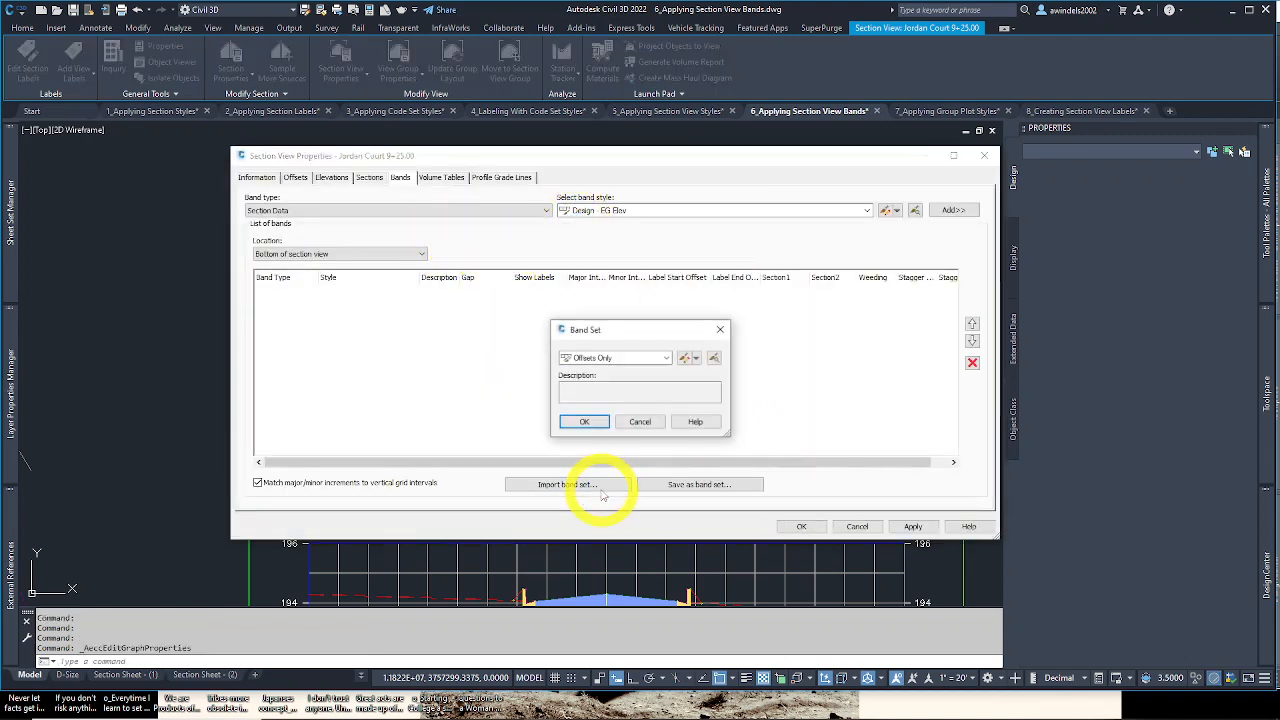
click(619, 362)
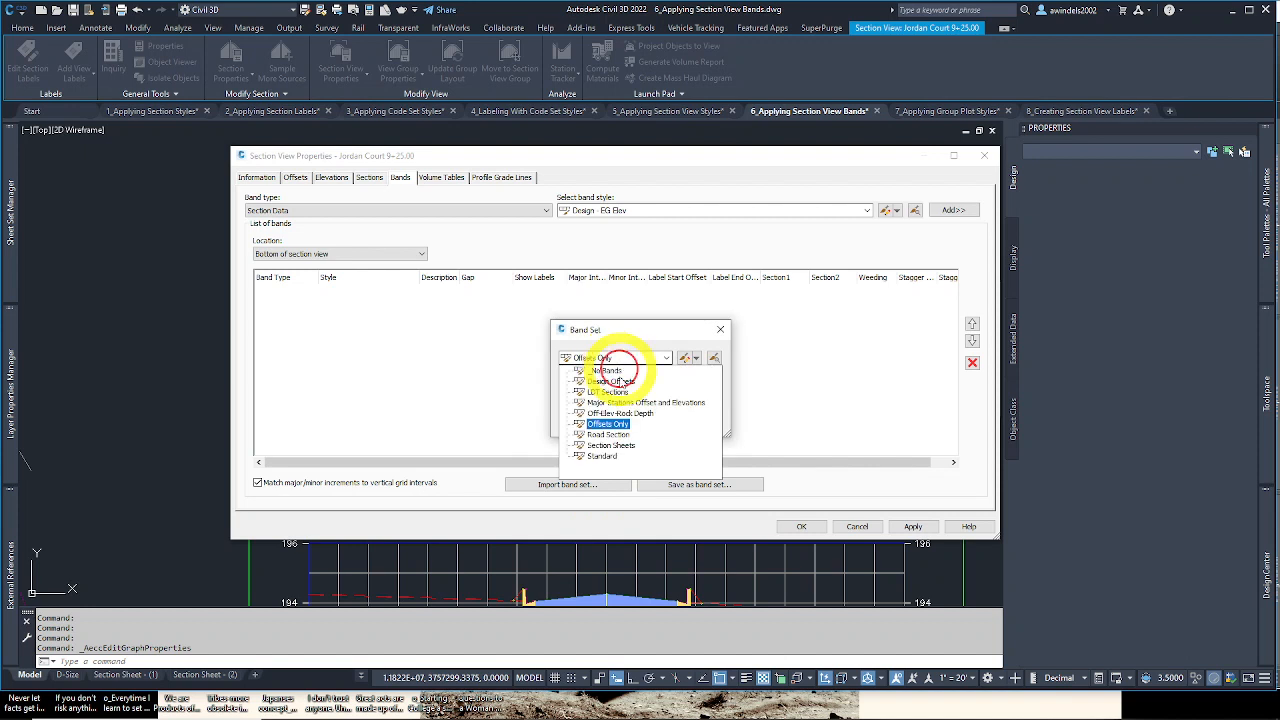
click(628, 418)
click(584, 421)
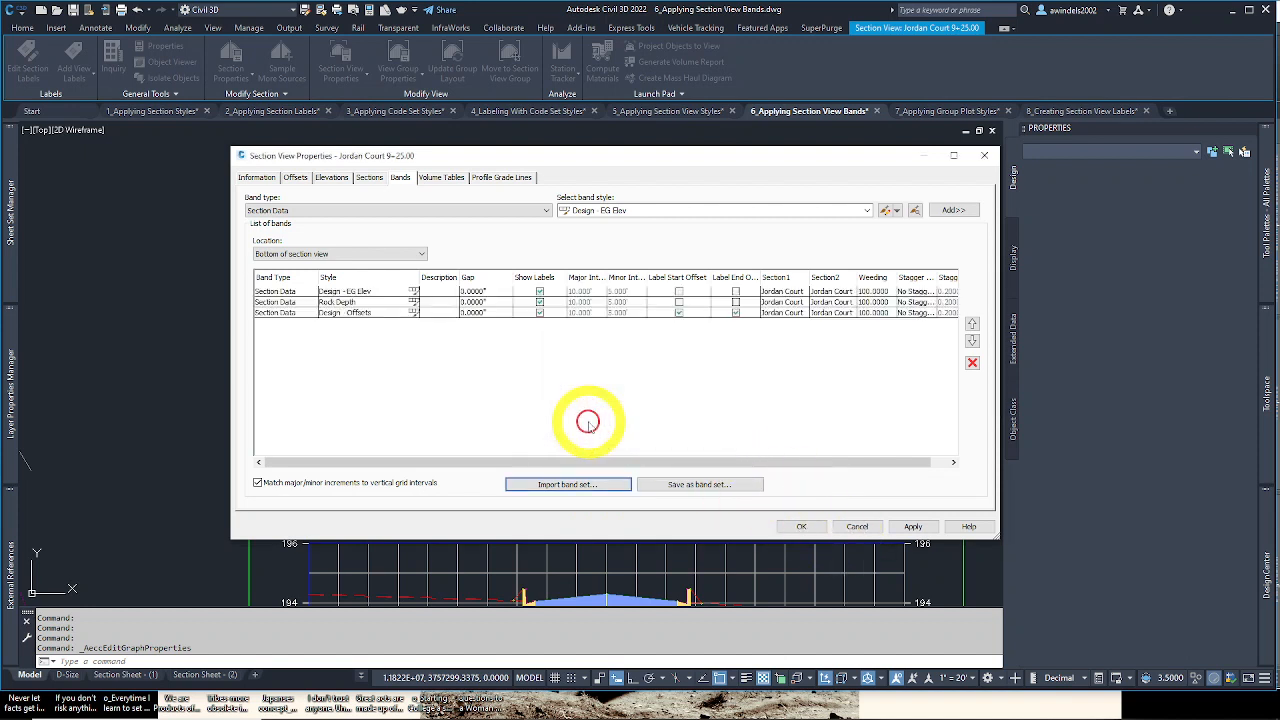
Step: Set Section1 to EG for both the Design - EG Elev and Rock Depth bands of the 9+25.00 section view
click(780, 292)
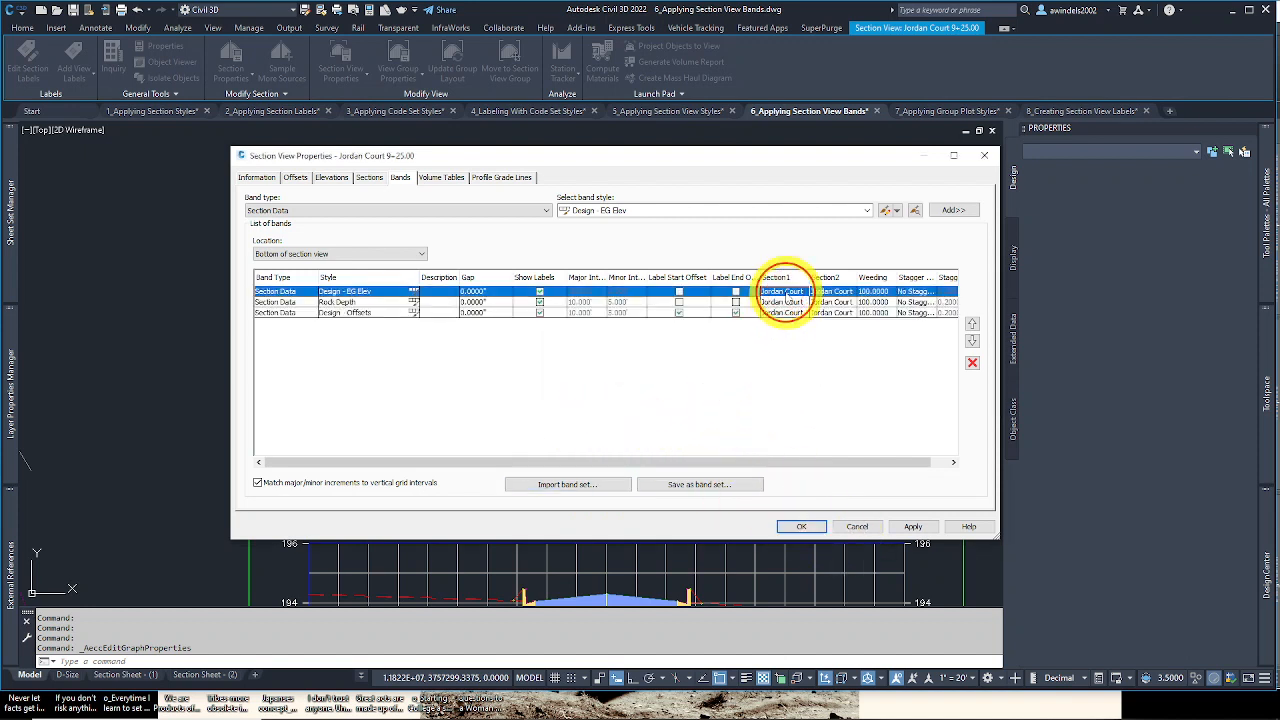
click(790, 293)
click(787, 314)
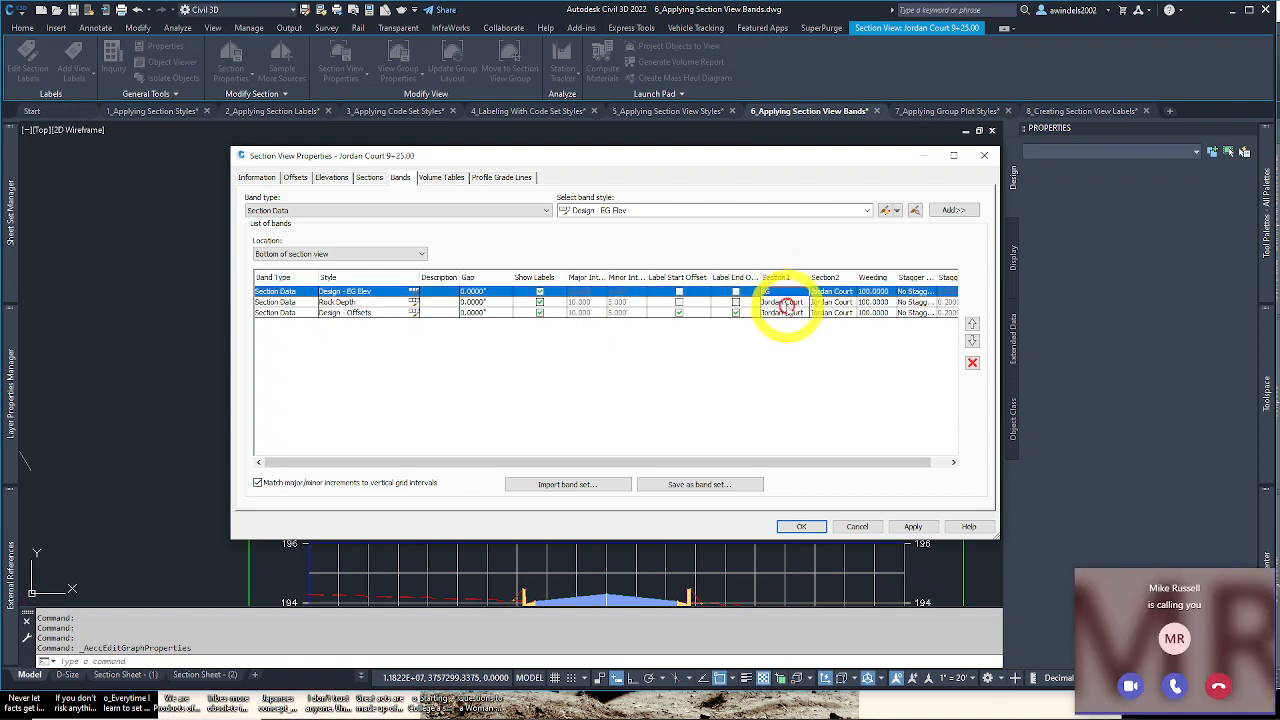
click(784, 304)
click(785, 304)
click(777, 323)
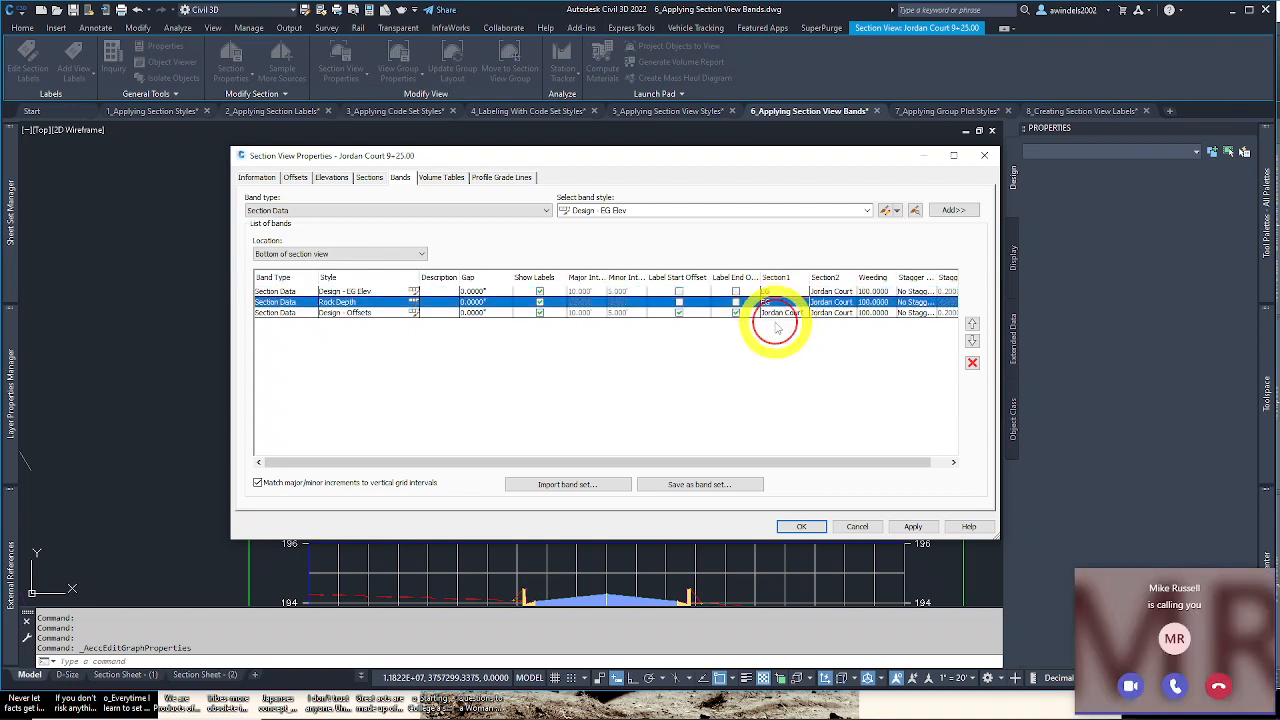
Step: Set the Rock Depth band's Section2 to Rock for the 9+25.00 section view and accept the section view settings
click(843, 303)
click(833, 306)
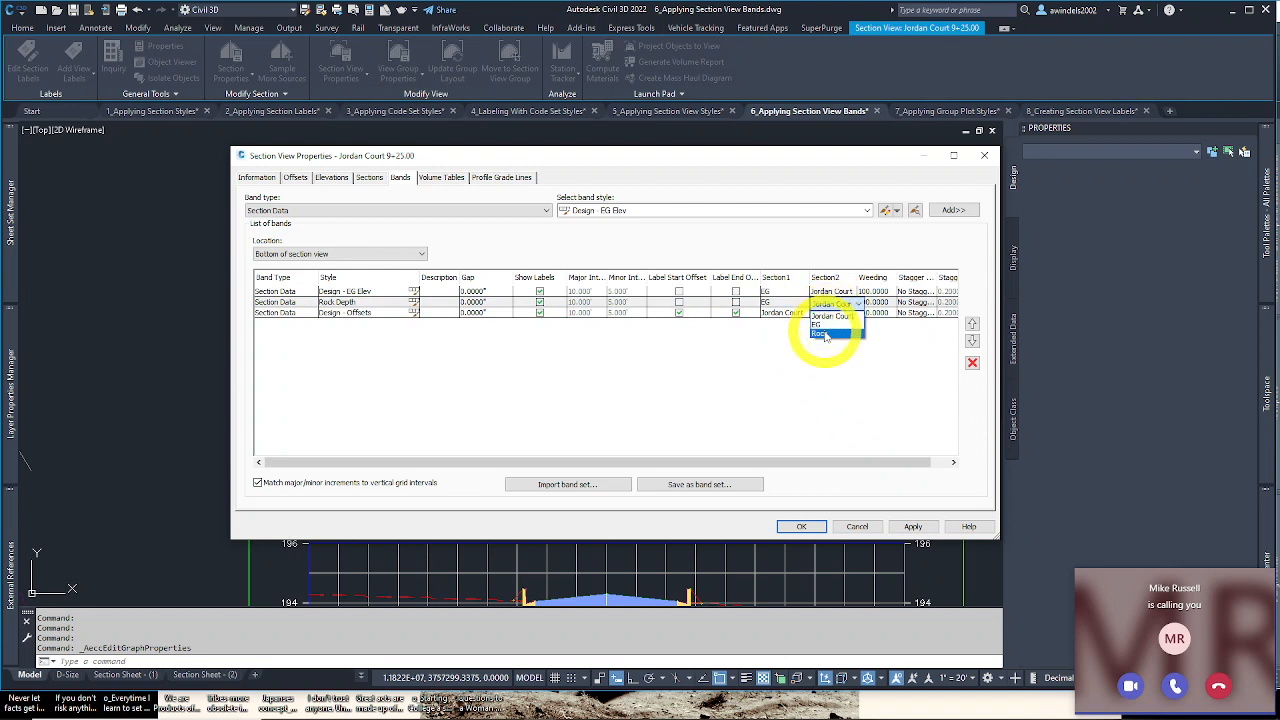
click(824, 332)
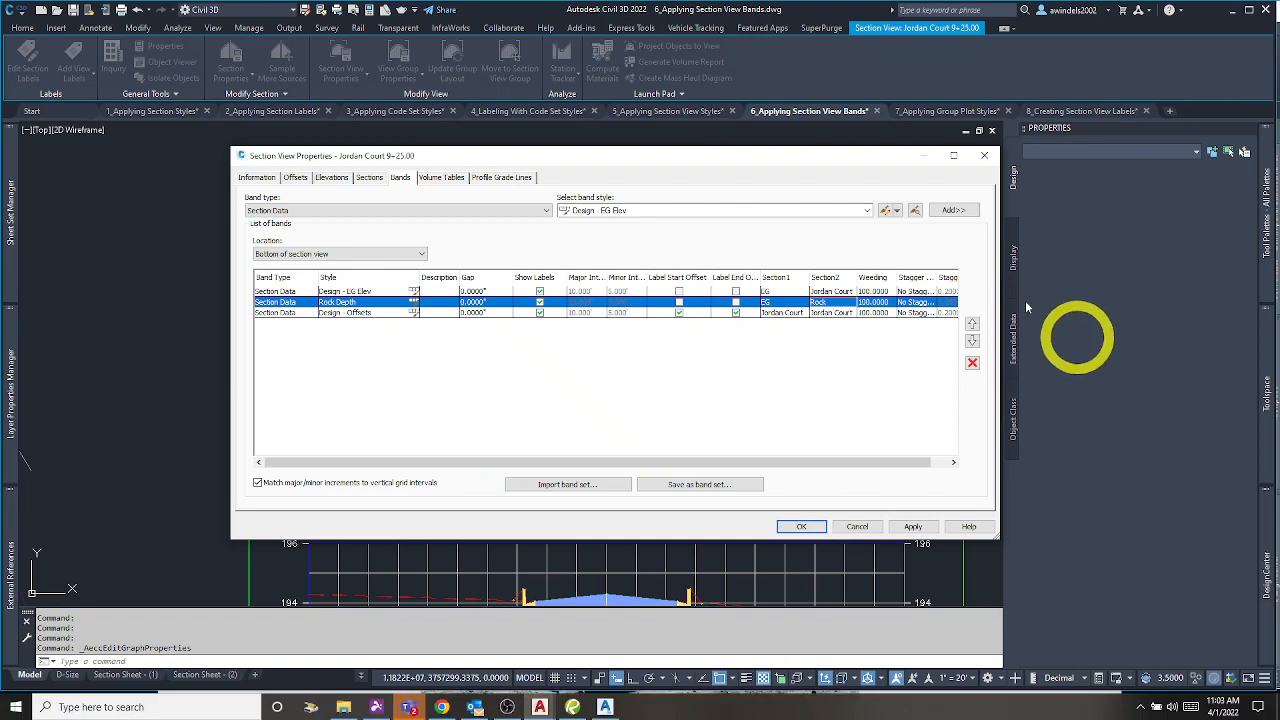
click(797, 301)
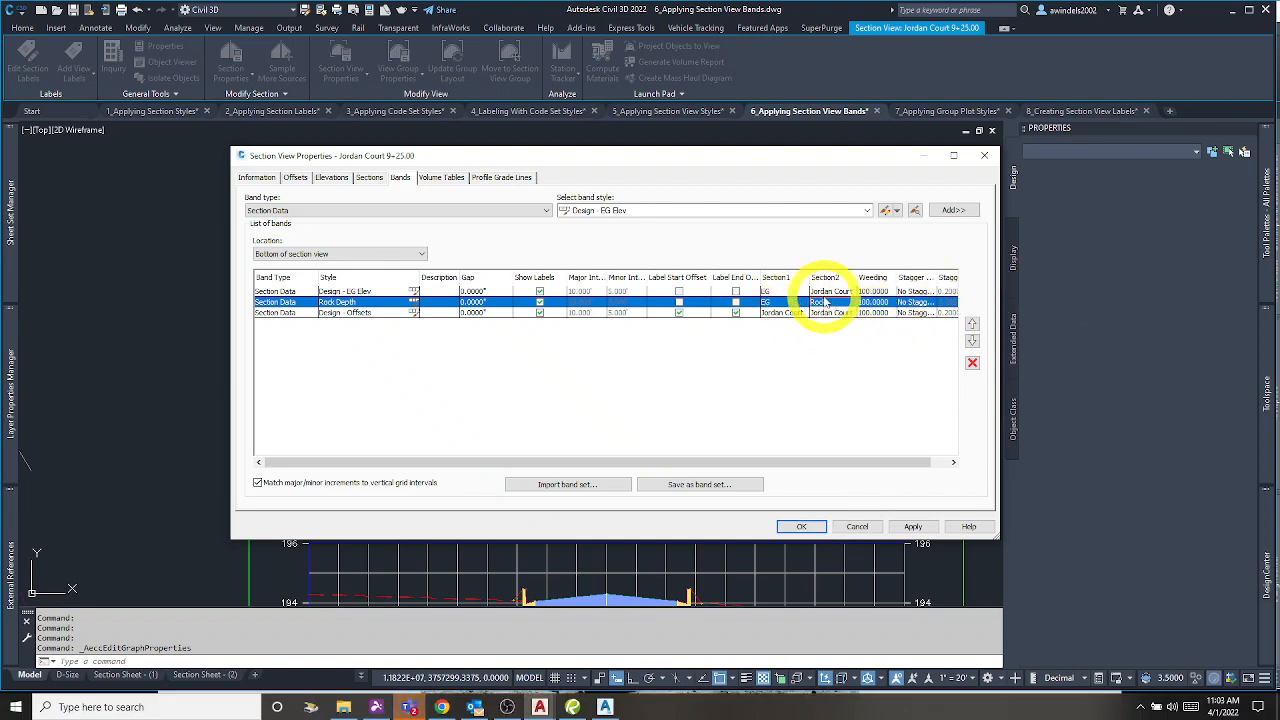
click(799, 524)
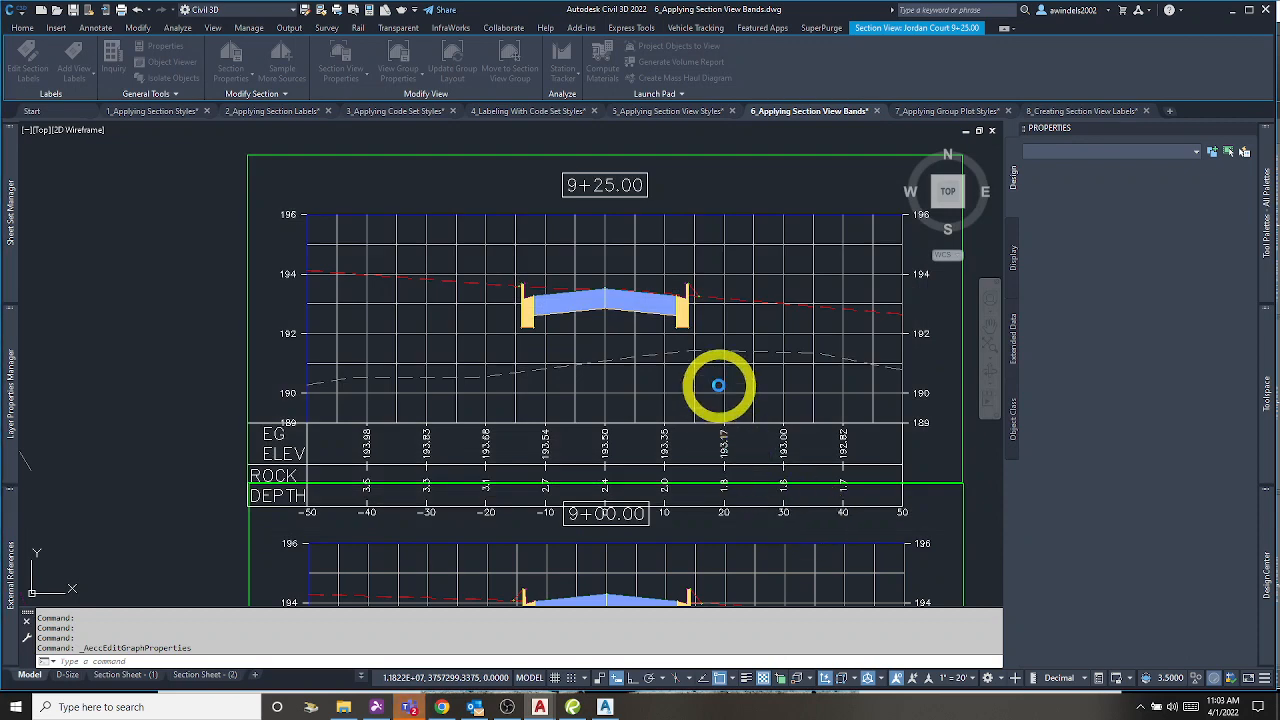
click(727, 405)
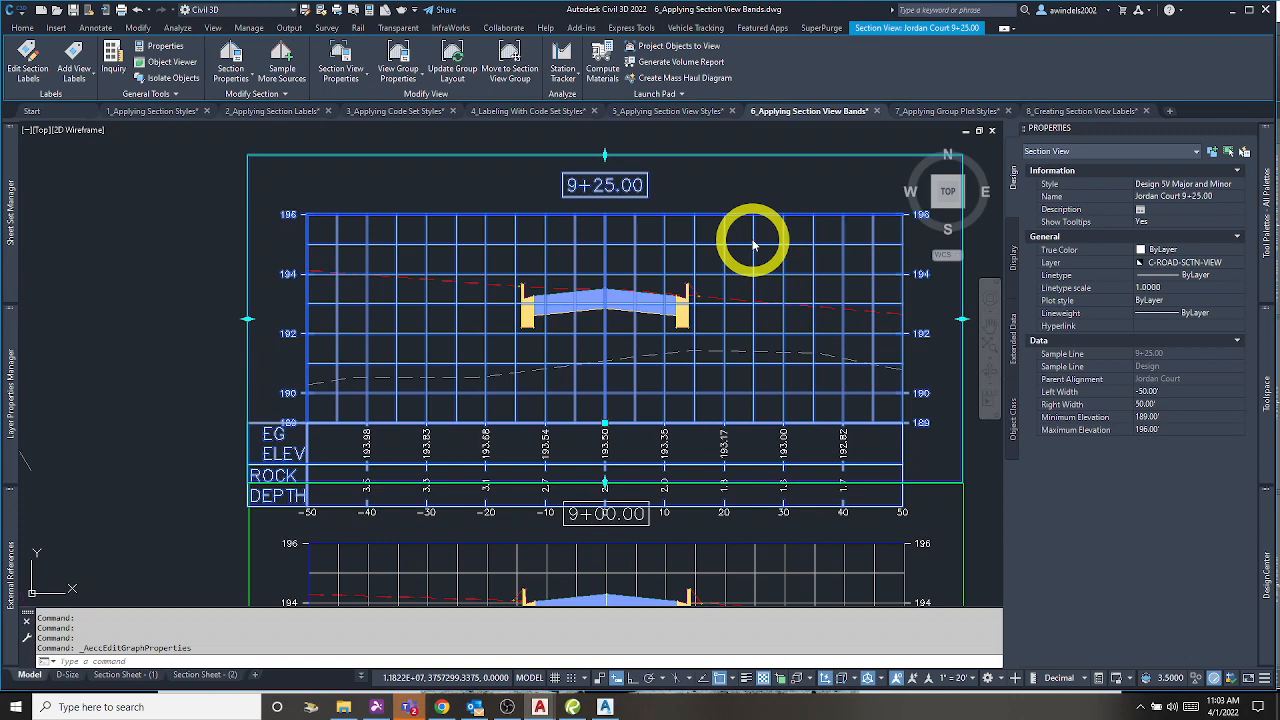
key(Escape)
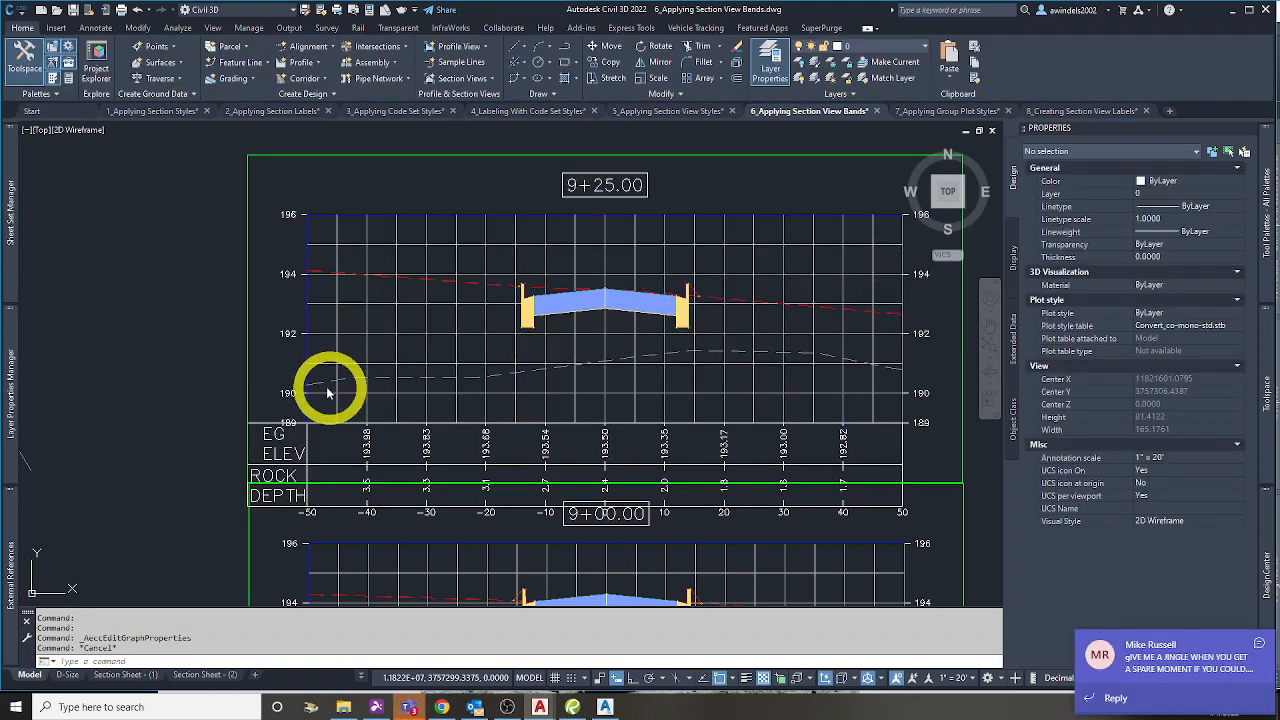
middle_drag(193, 354, 243, 343)
key(Escape)
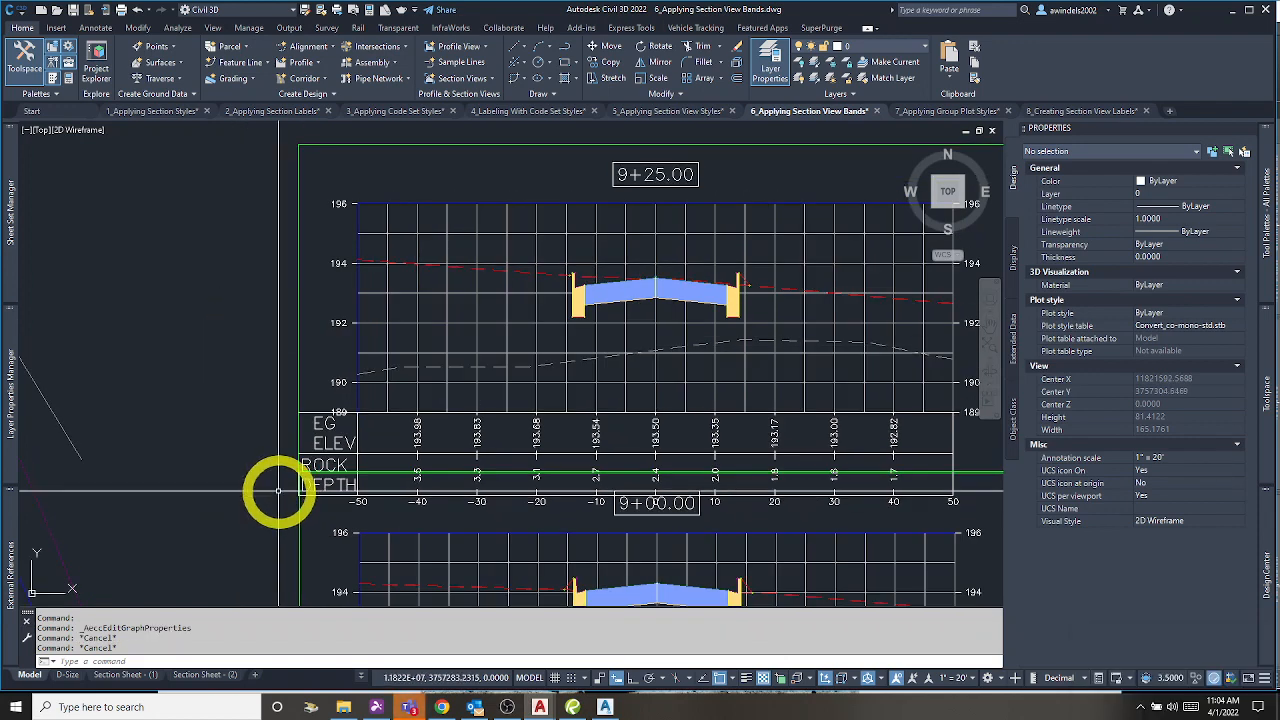
Step: Open the view group properties from the 0+50.00 section view and review the section options of Section View Group - 1
scroll(357, 451, up, 2)
scroll(373, 370, down, 5)
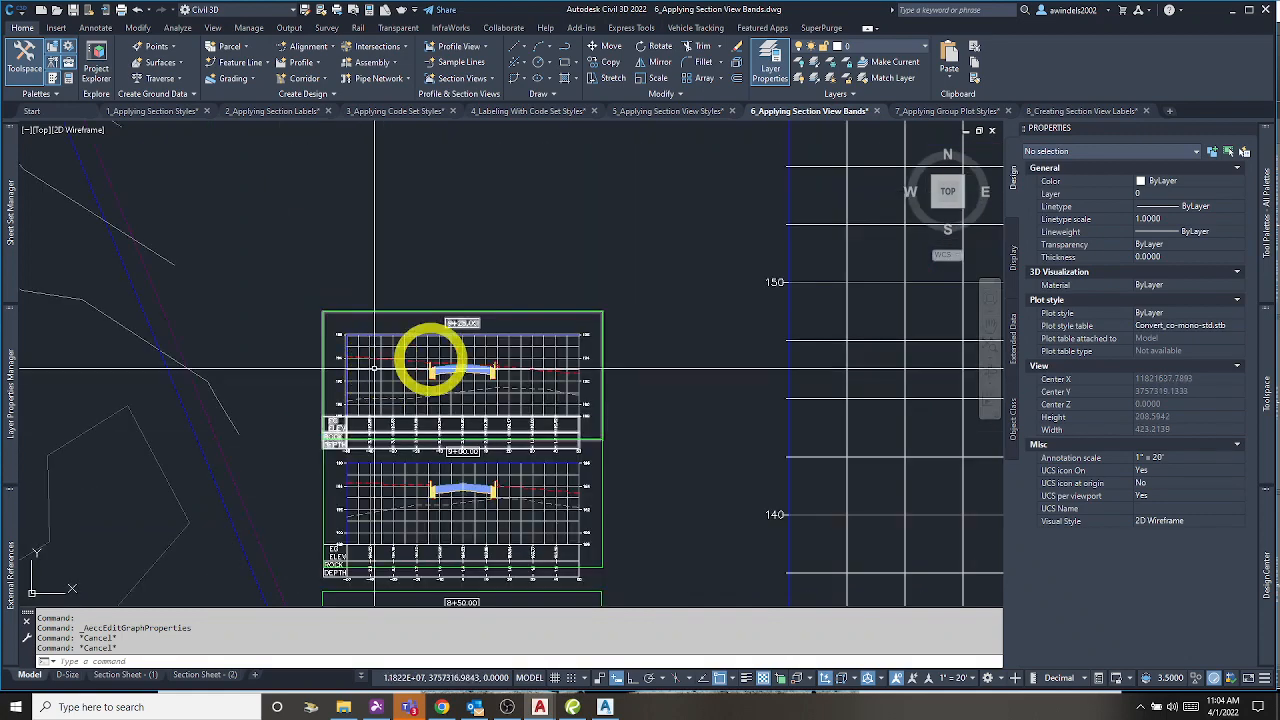
scroll(430, 362, down, 2)
middle_drag(515, 275, 500, 500)
mouse_move(496, 153)
middle_down()
mouse_move(491, 397)
mouse_move(525, 628)
middle_up()
middle_drag(478, 401, 538, 715)
middle_drag(392, 224, 457, 351)
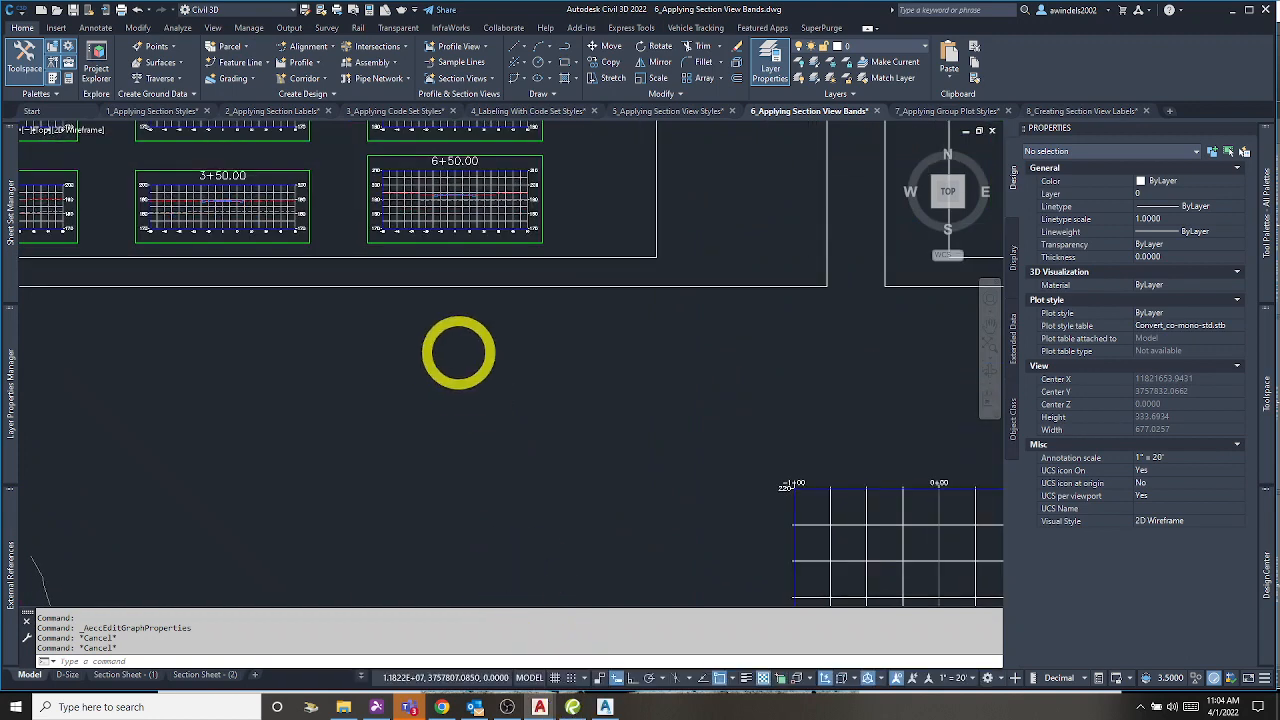
middle_drag(357, 328, 534, 352)
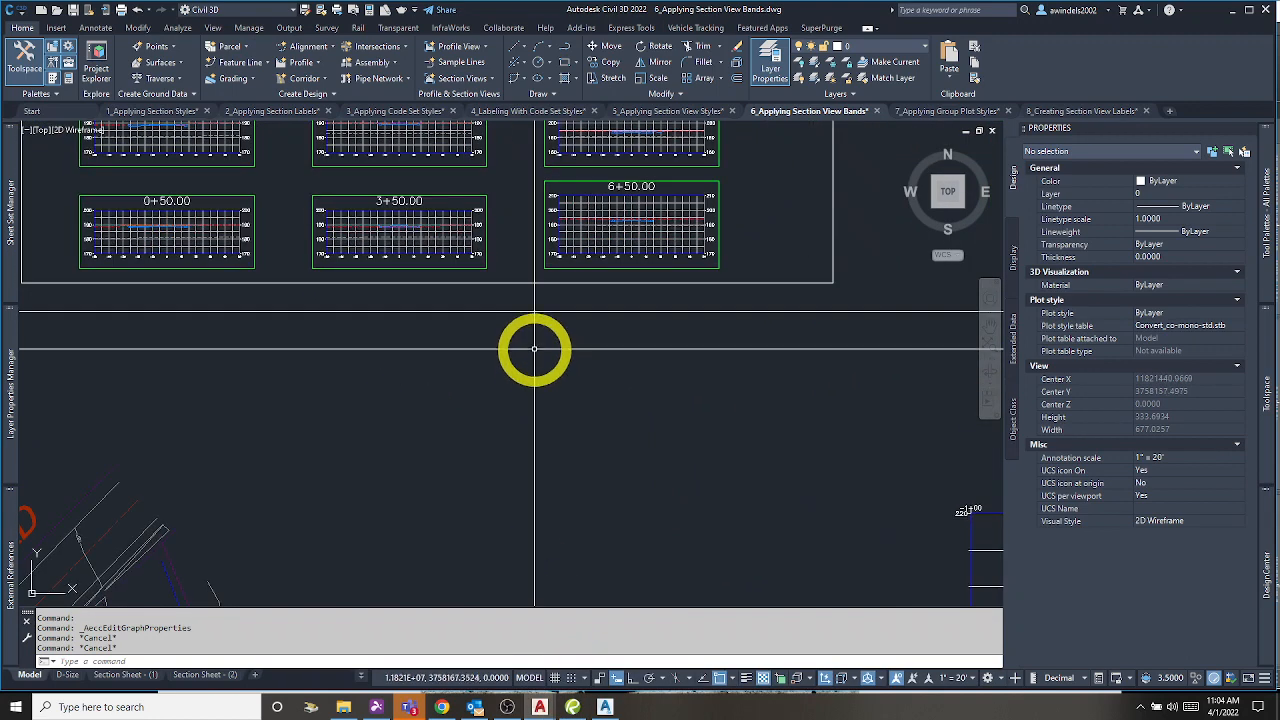
middle_drag(415, 273, 587, 321)
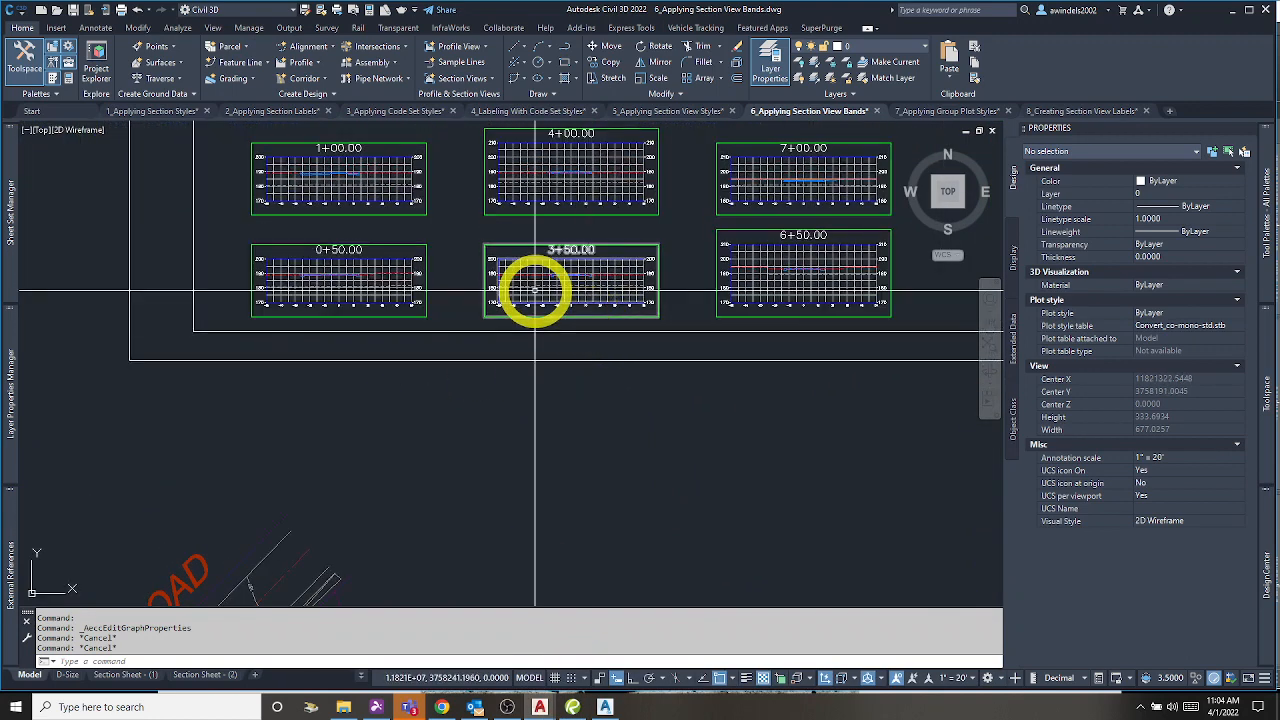
key(Escape)
key(Escape)
middle_drag(522, 267, 567, 290)
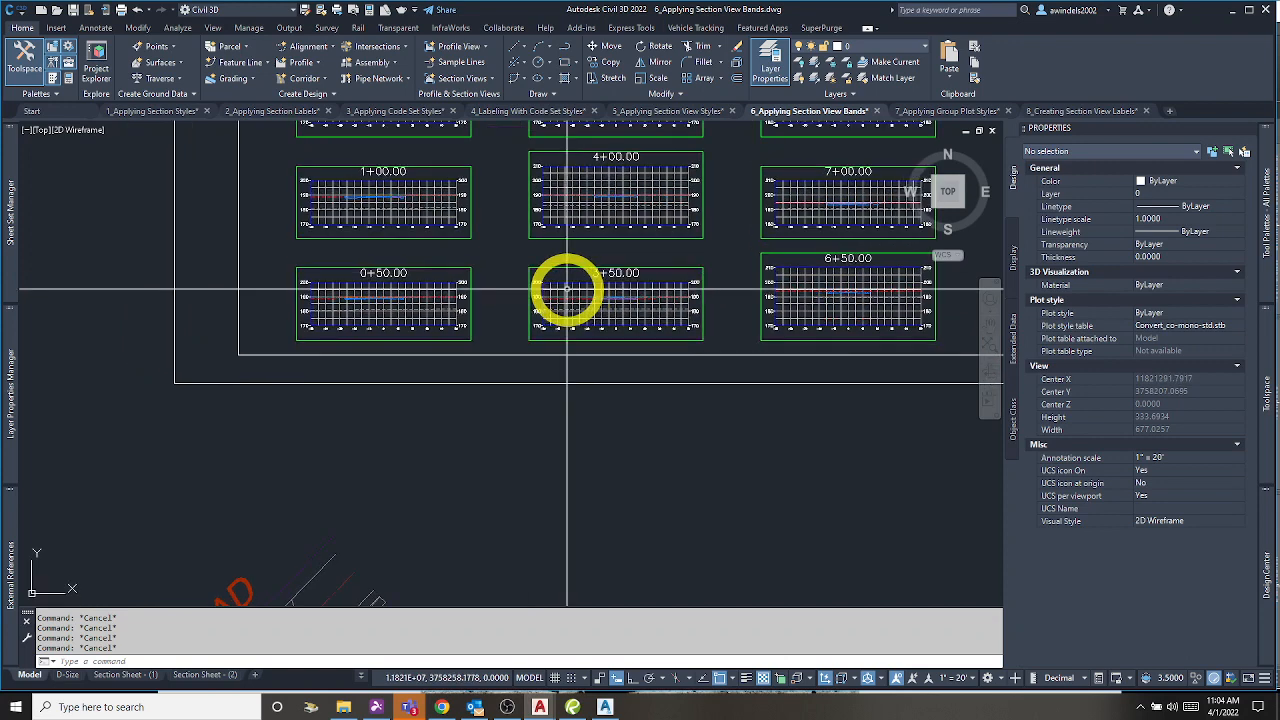
click(389, 316)
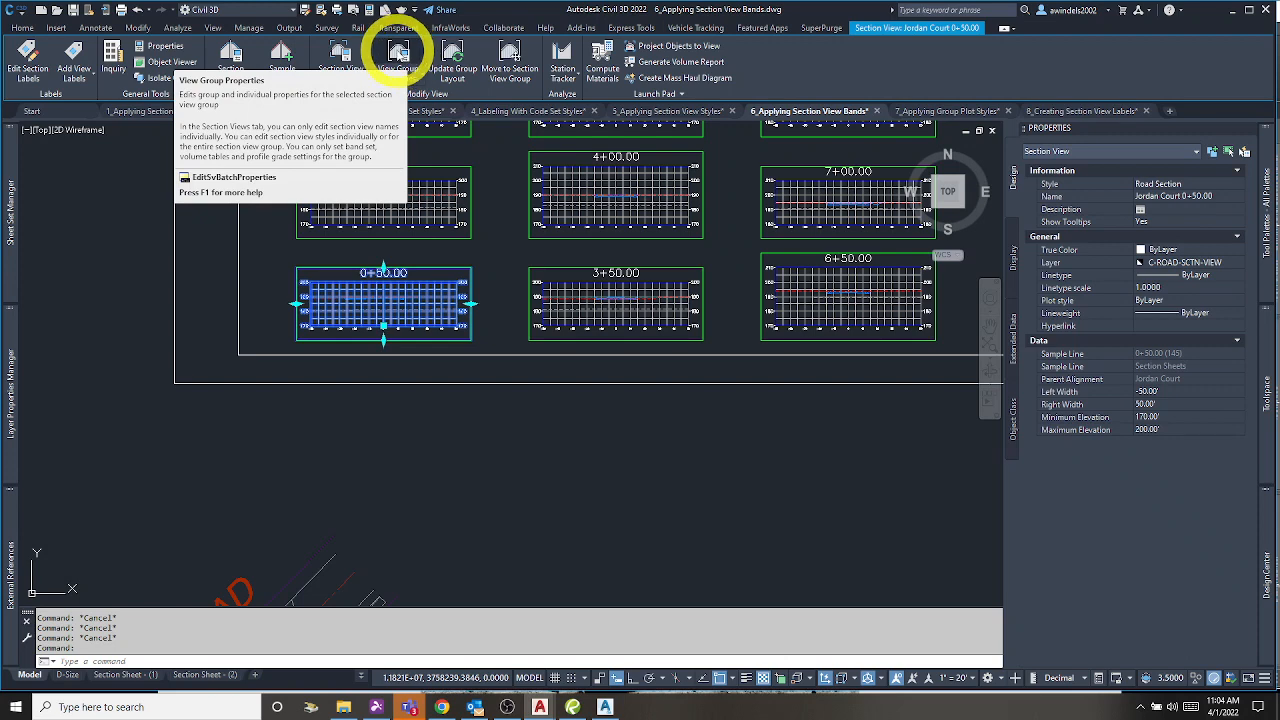
click(398, 57)
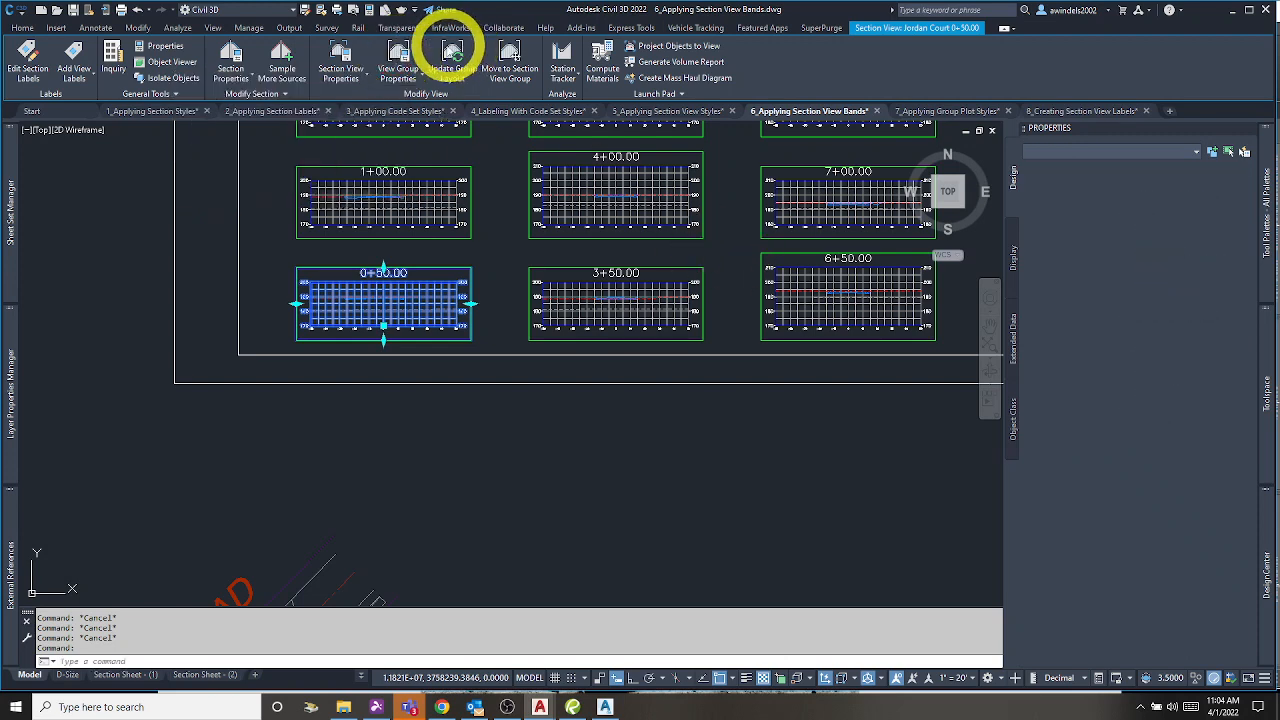
click(405, 55)
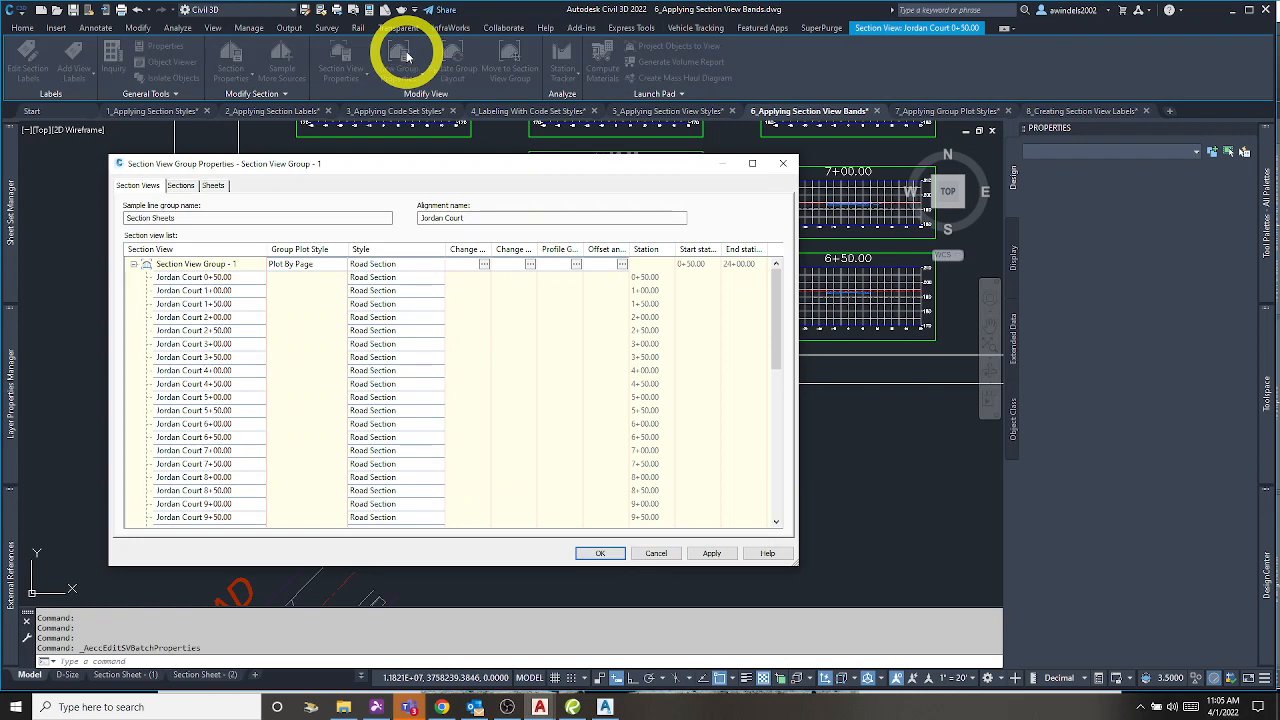
click(182, 186)
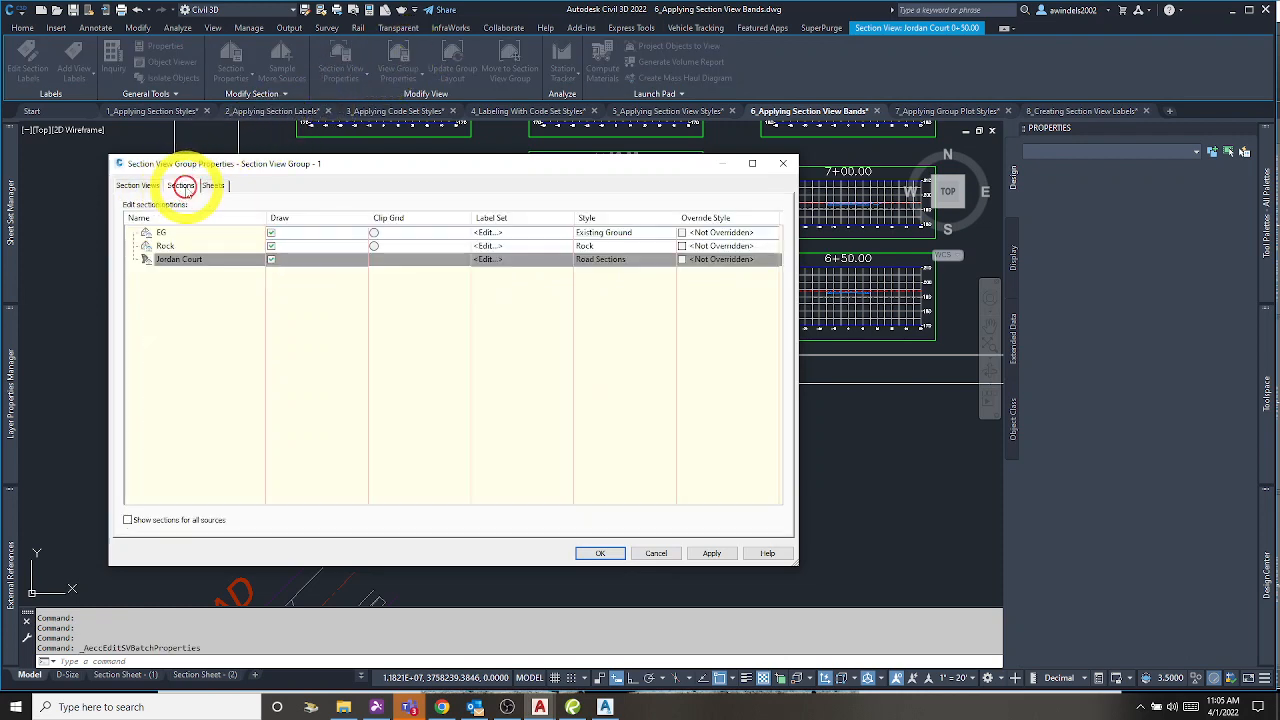
click(140, 186)
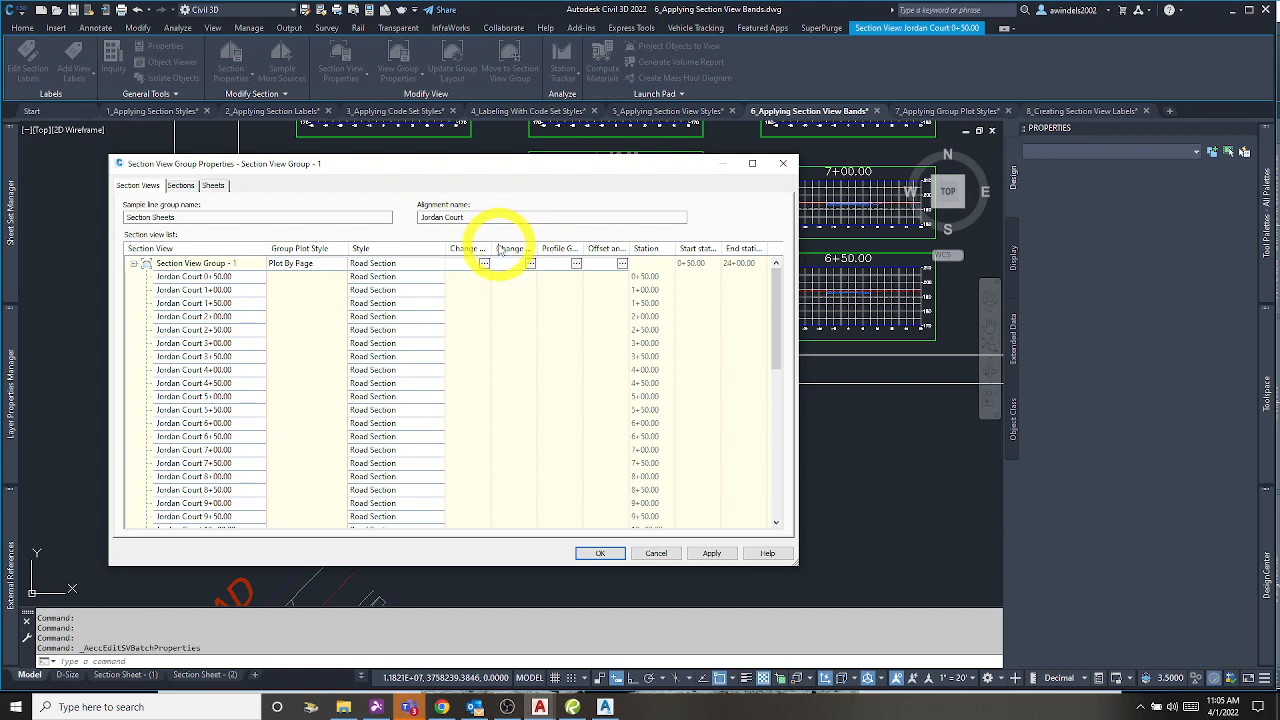
Step: Import the Section Sheets band set into the bands of Section View Group - 1 and accept the group properties
drag(491, 248, 521, 250)
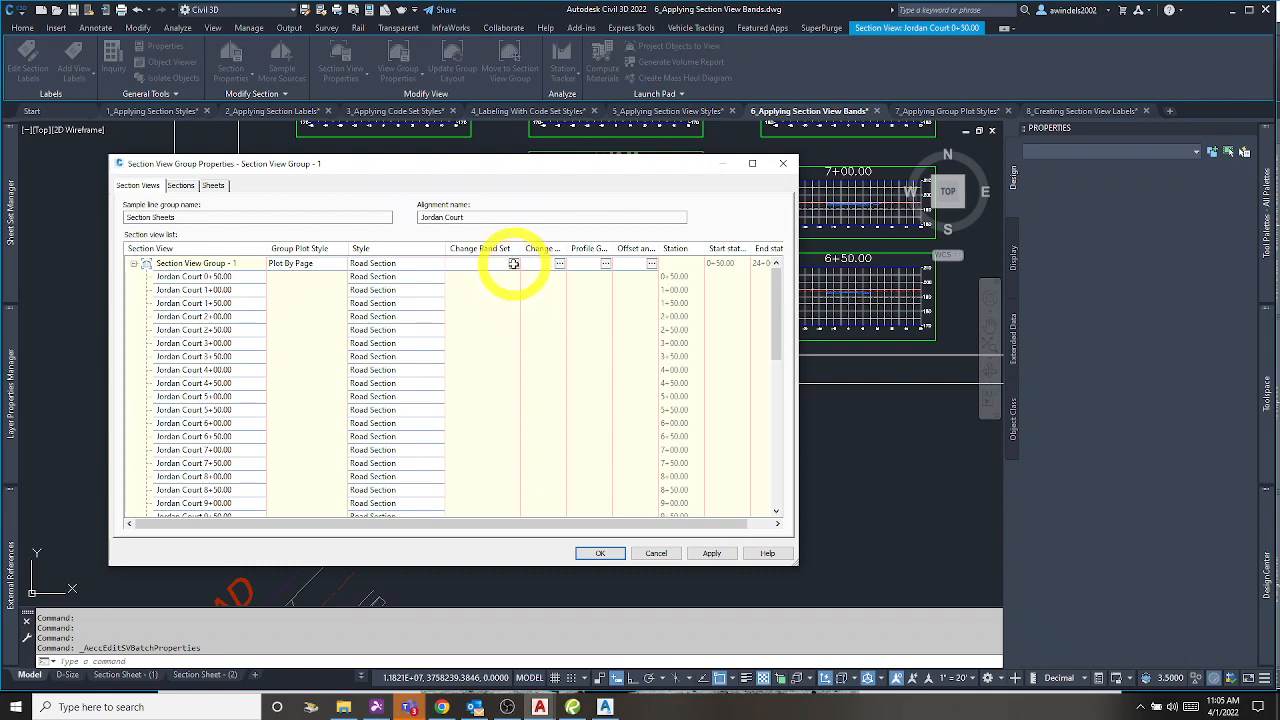
click(513, 263)
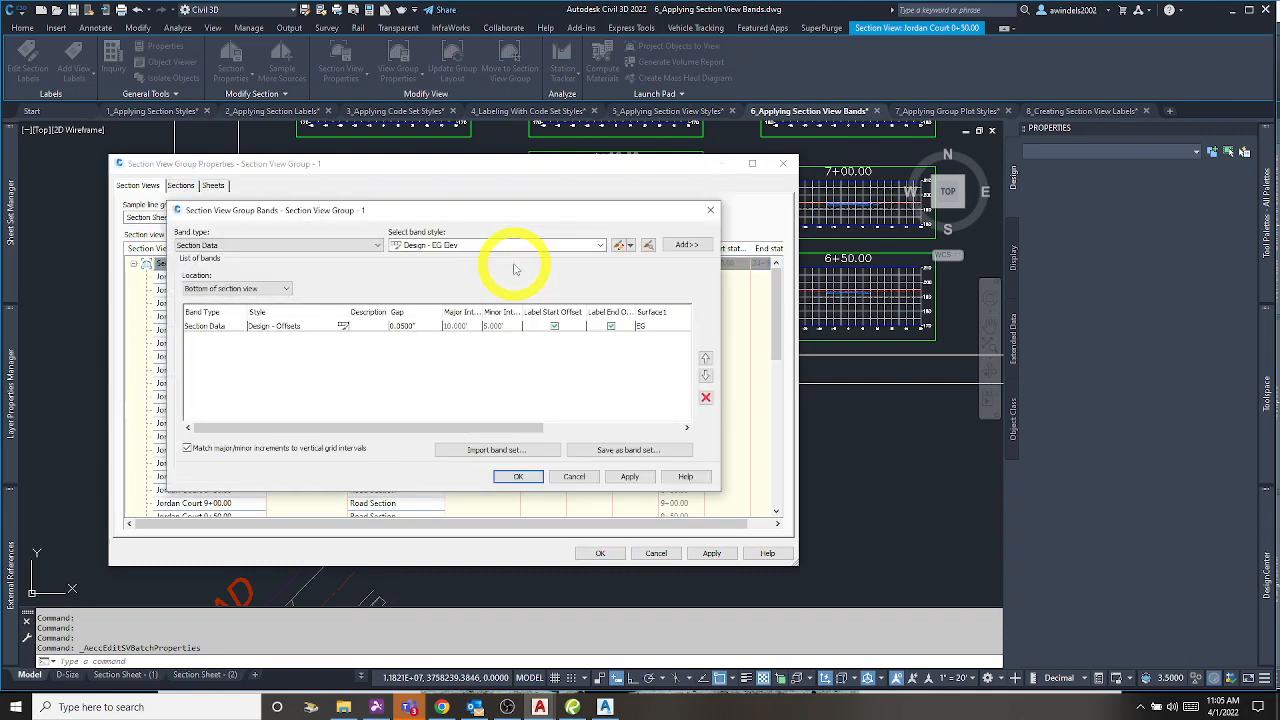
click(476, 448)
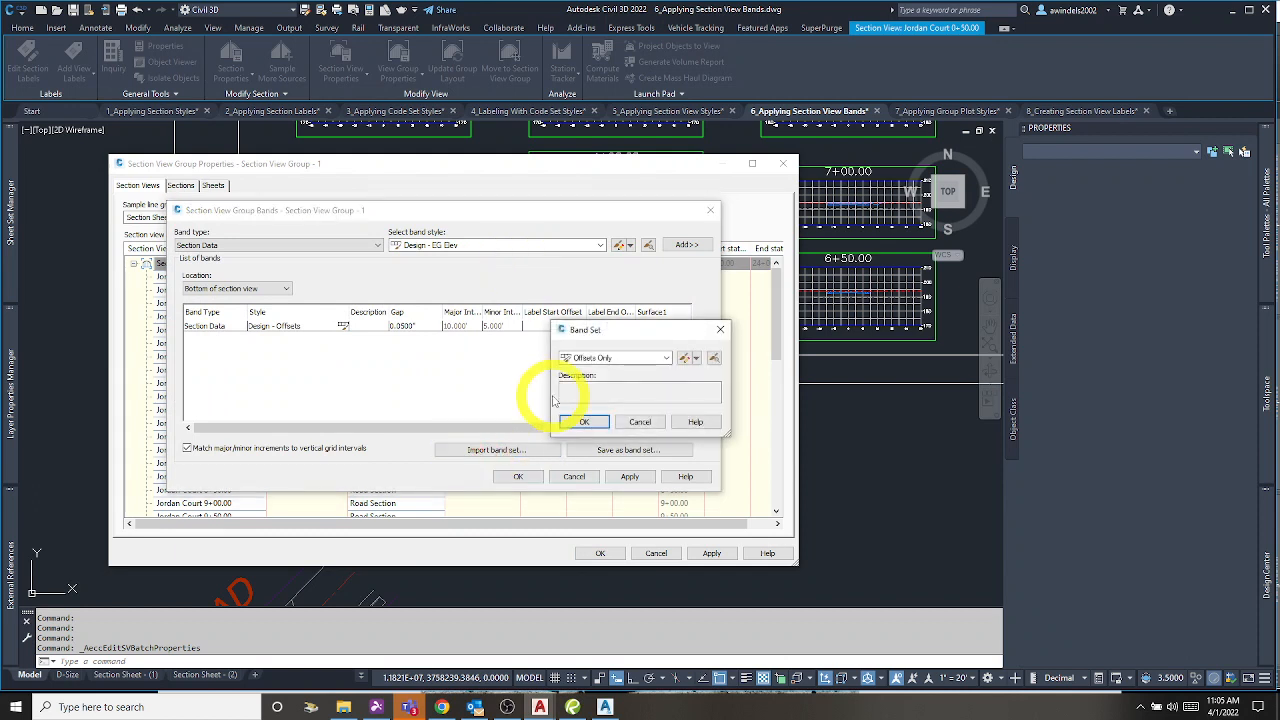
click(597, 360)
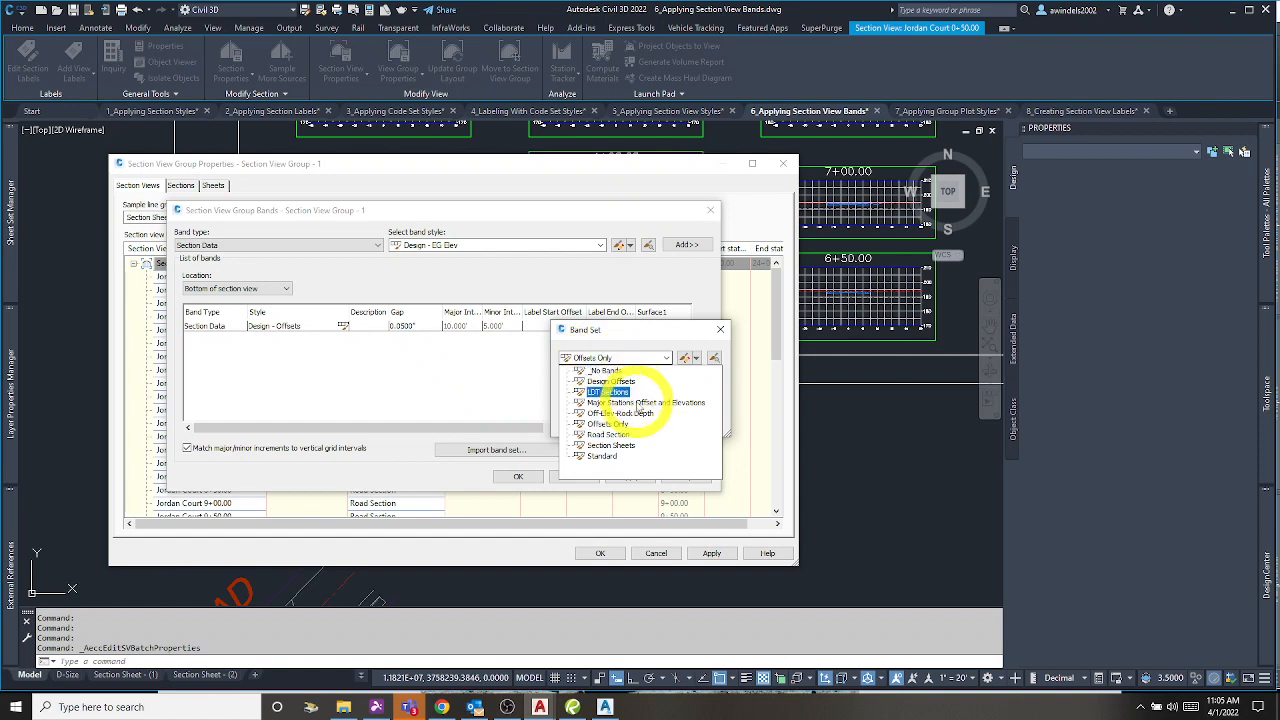
click(609, 445)
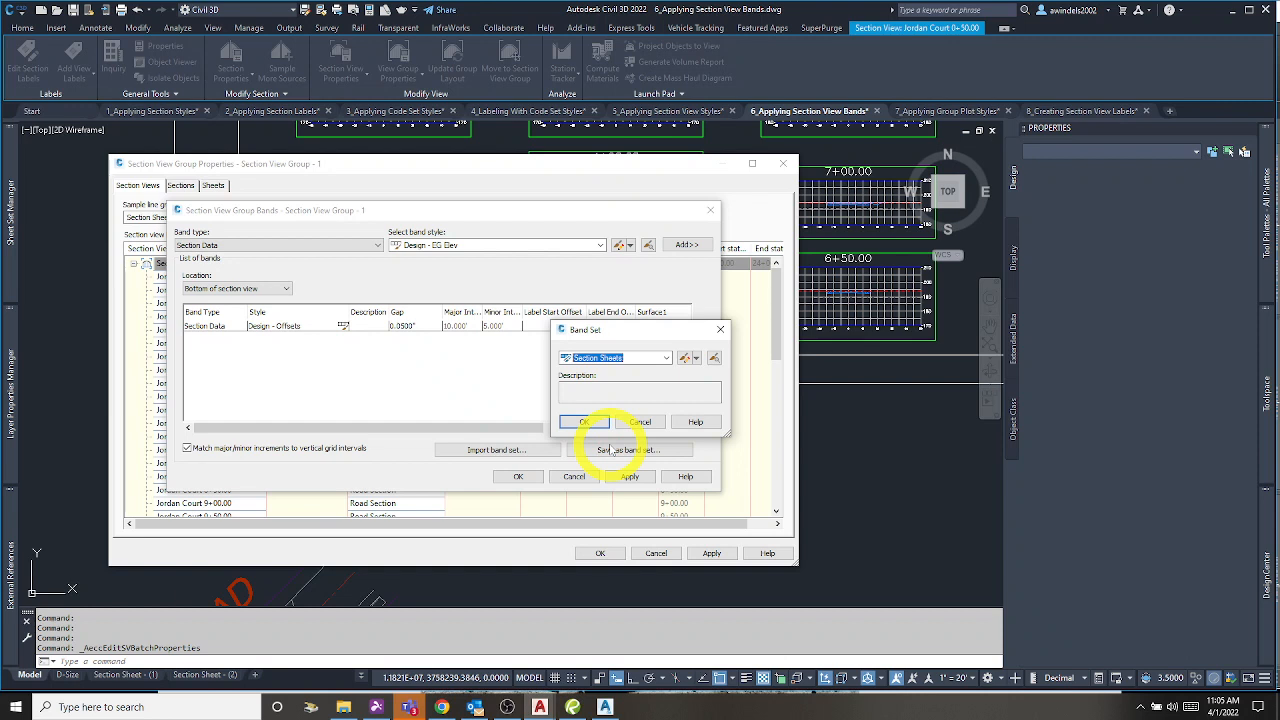
click(585, 421)
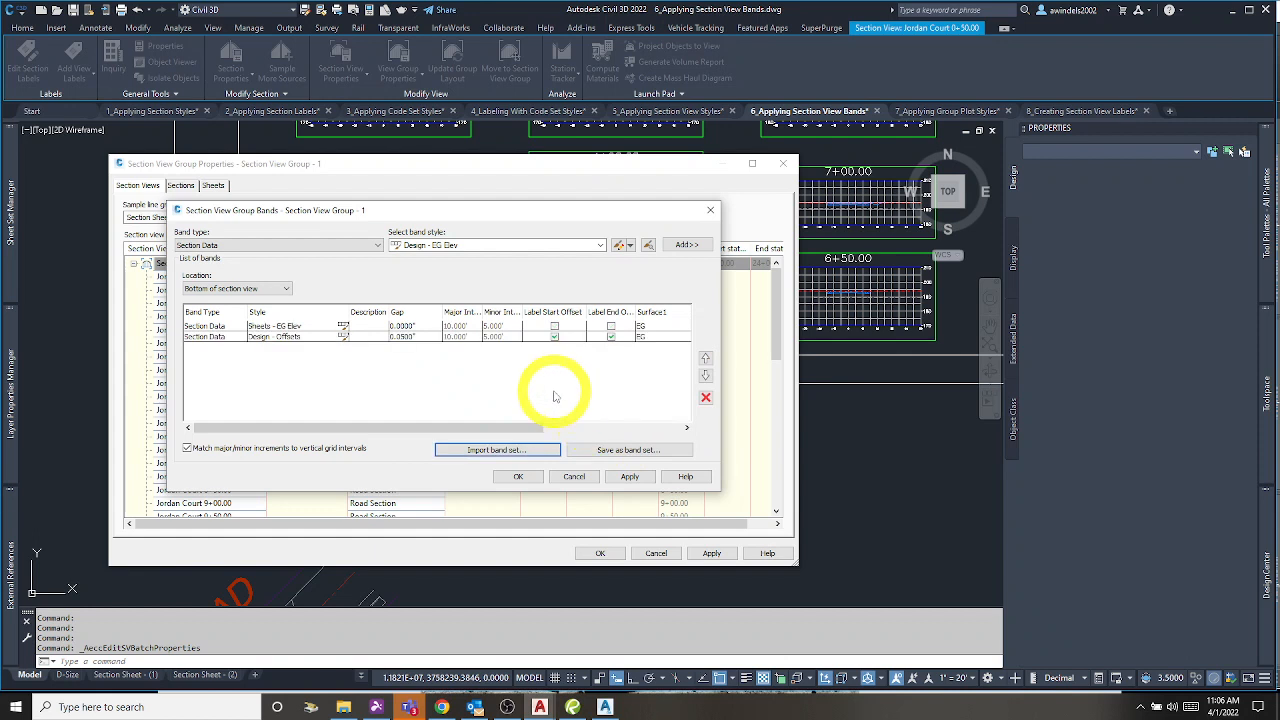
click(521, 477)
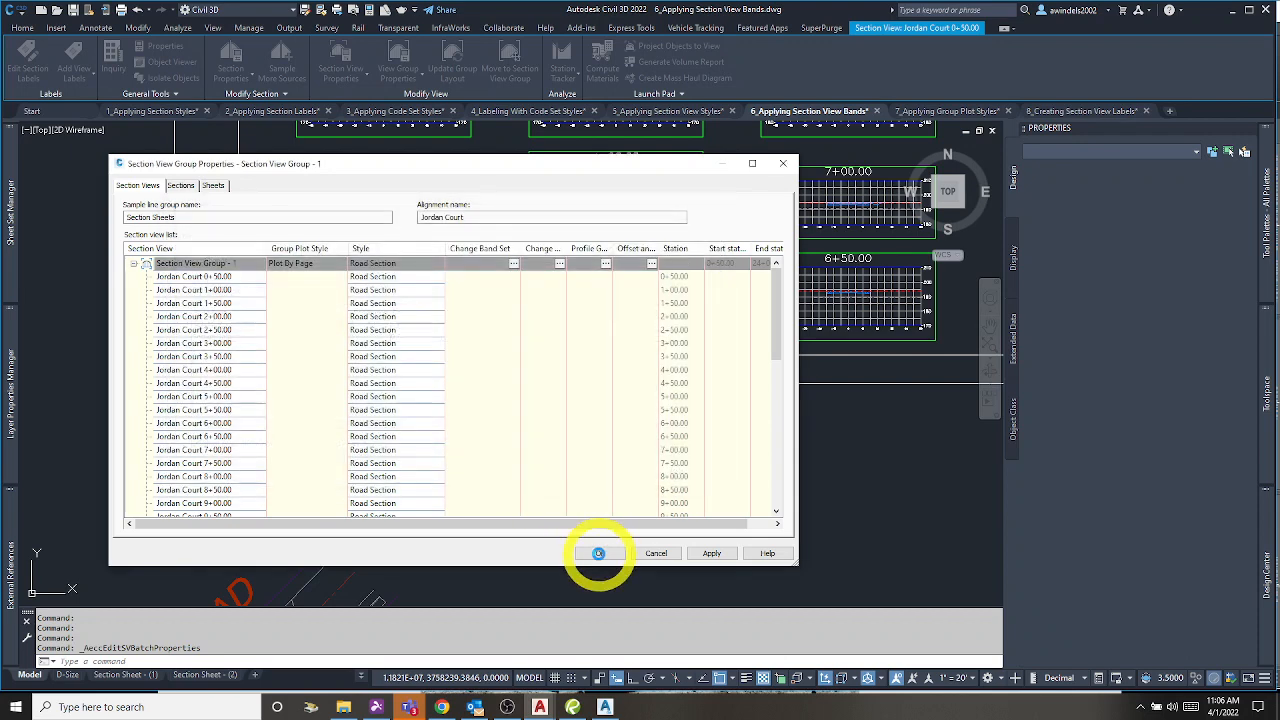
click(598, 553)
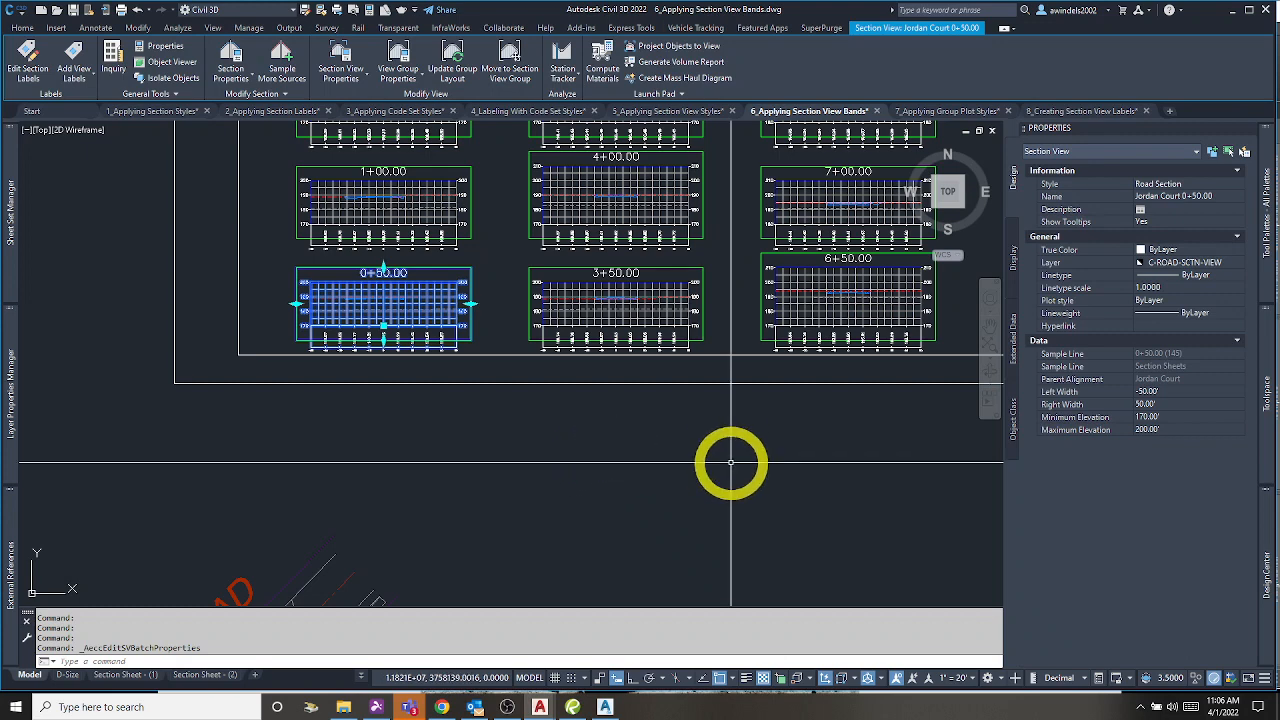
Step: Update the group layout so the section views are rearranged on their sheets with the added bands
middle_drag(731, 462, 733, 480)
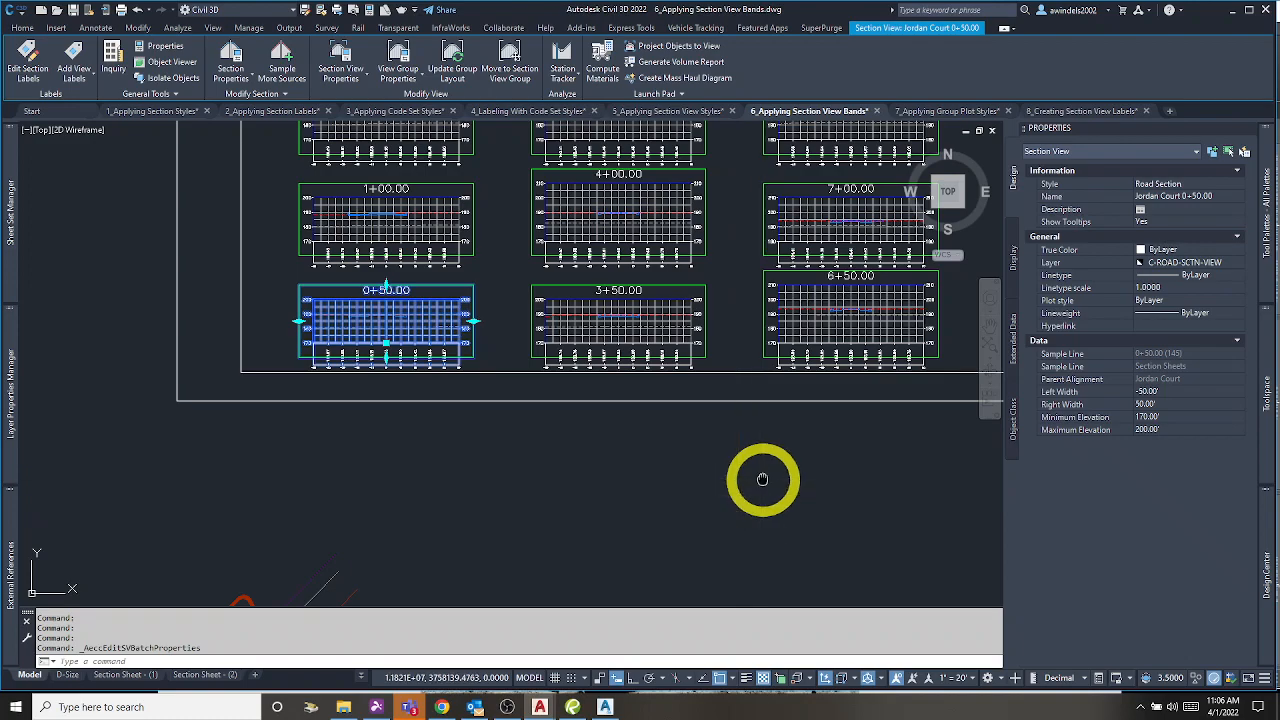
middle_drag(849, 400, 649, 506)
scroll(697, 474, down, 5)
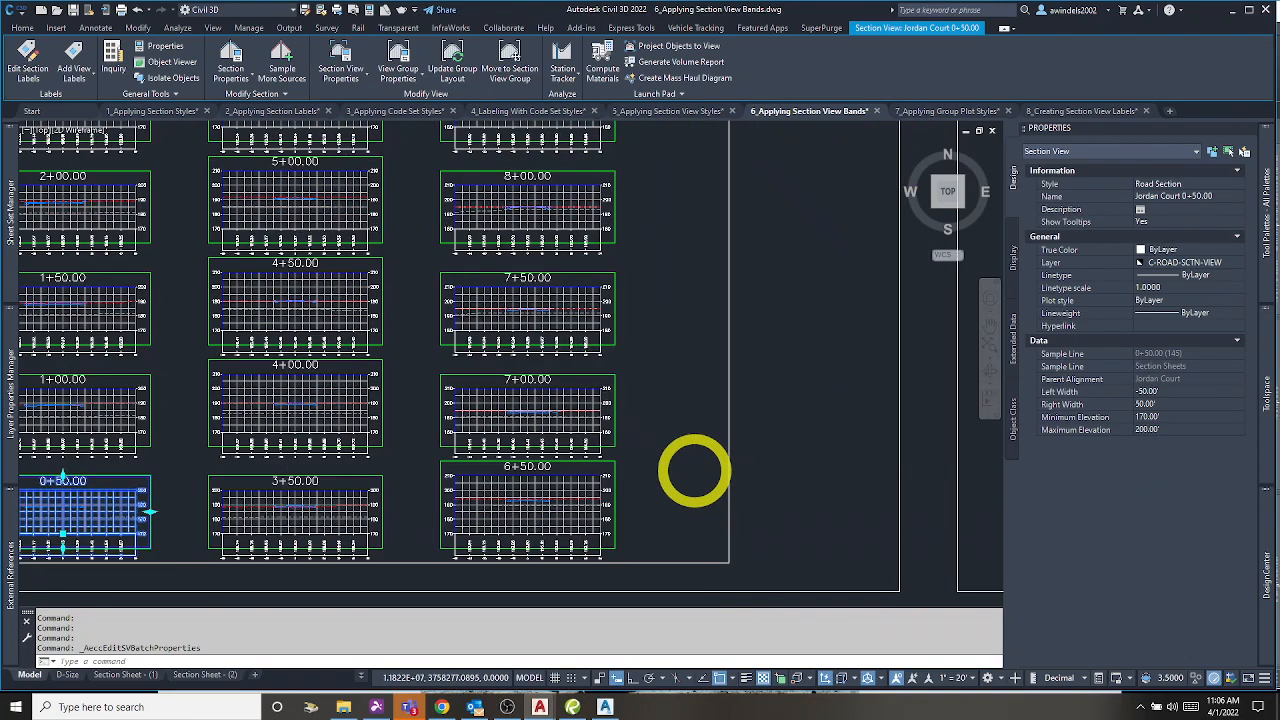
middle_drag(575, 450, 461, 419)
click(451, 55)
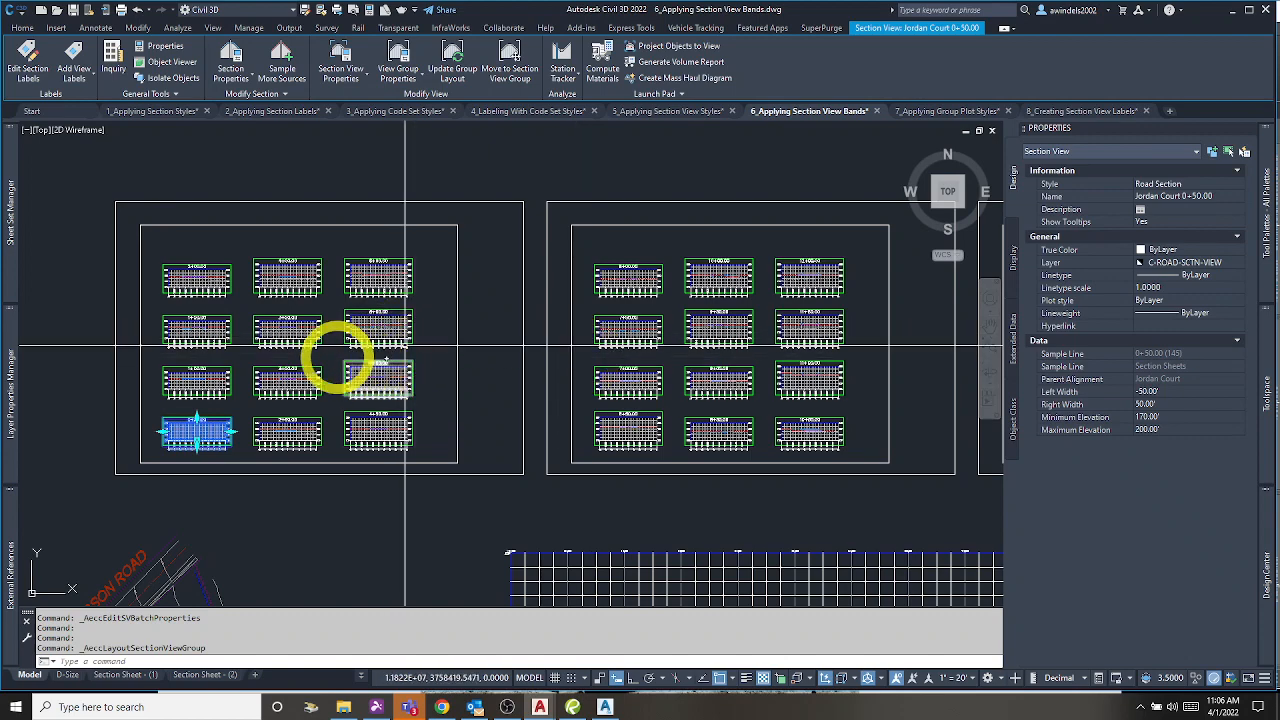
scroll(350, 360, up, 4)
mouse_move(355, 362)
middle_down()
mouse_move(500, 351)
mouse_move(500, 314)
middle_up()
key(Escape)
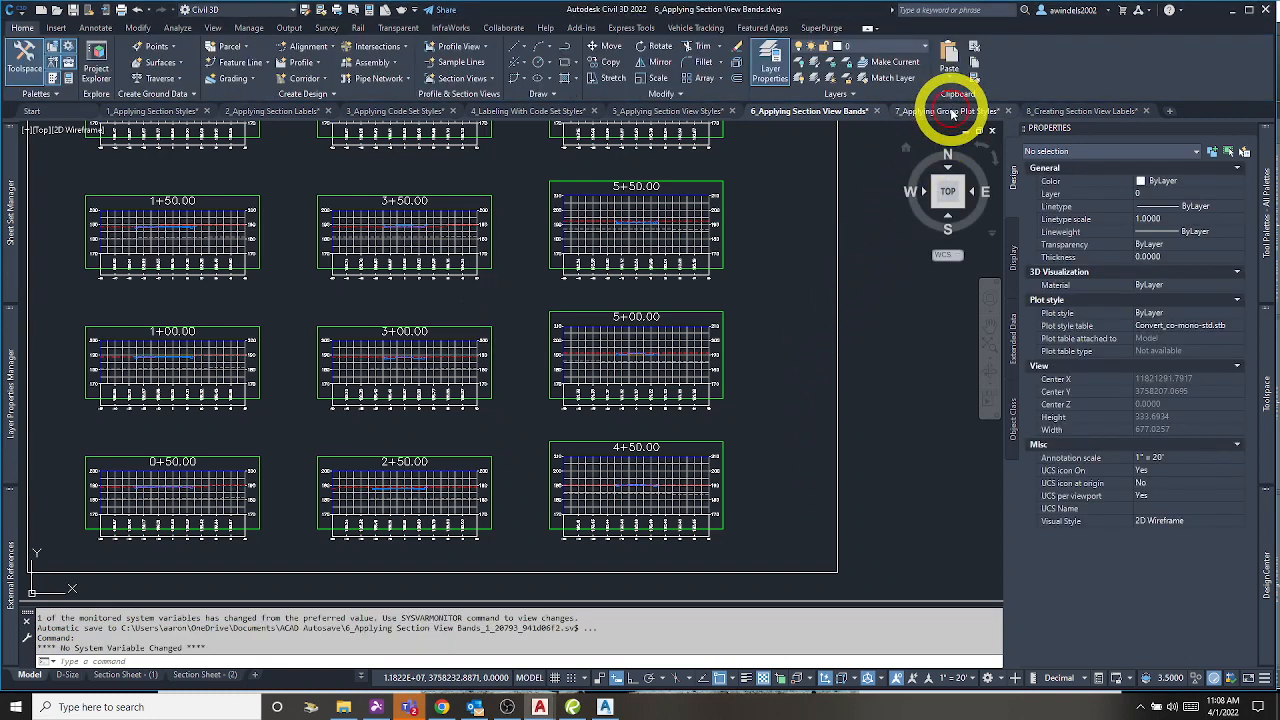
Step: Switch to the 7_Applying Group Plot Styles drawing
mouse_move(952, 113)
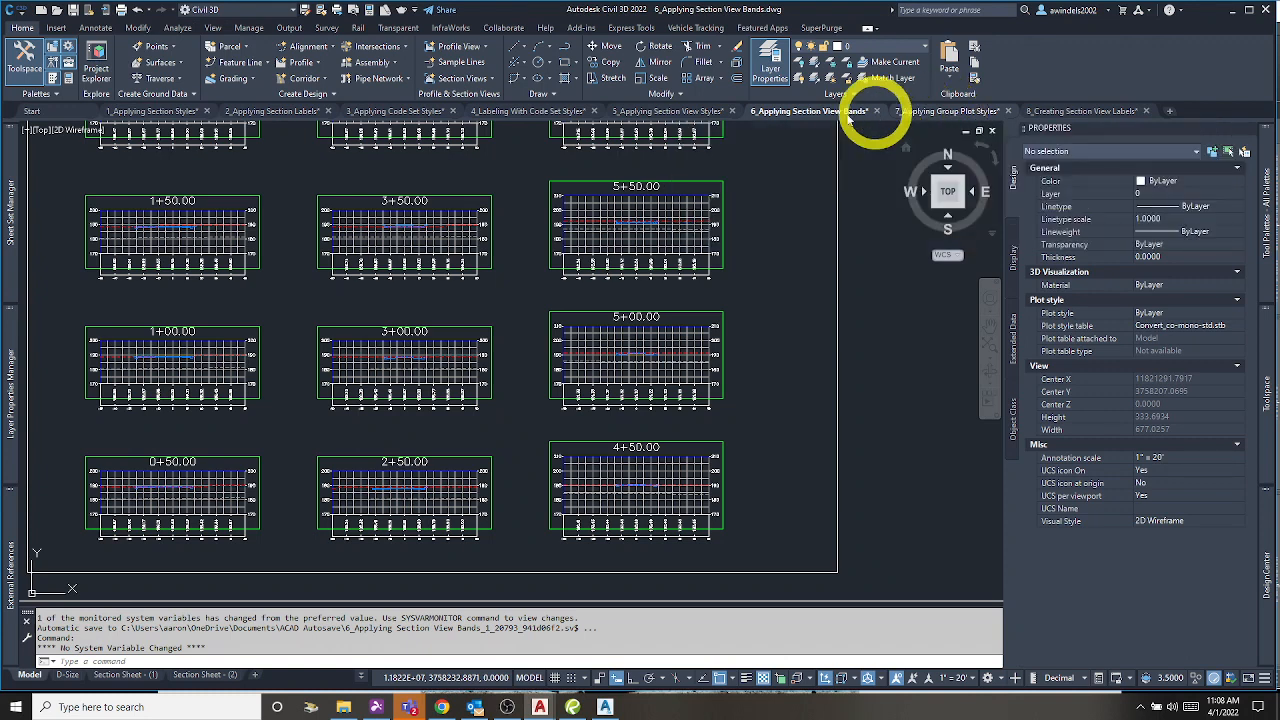
click(917, 112)
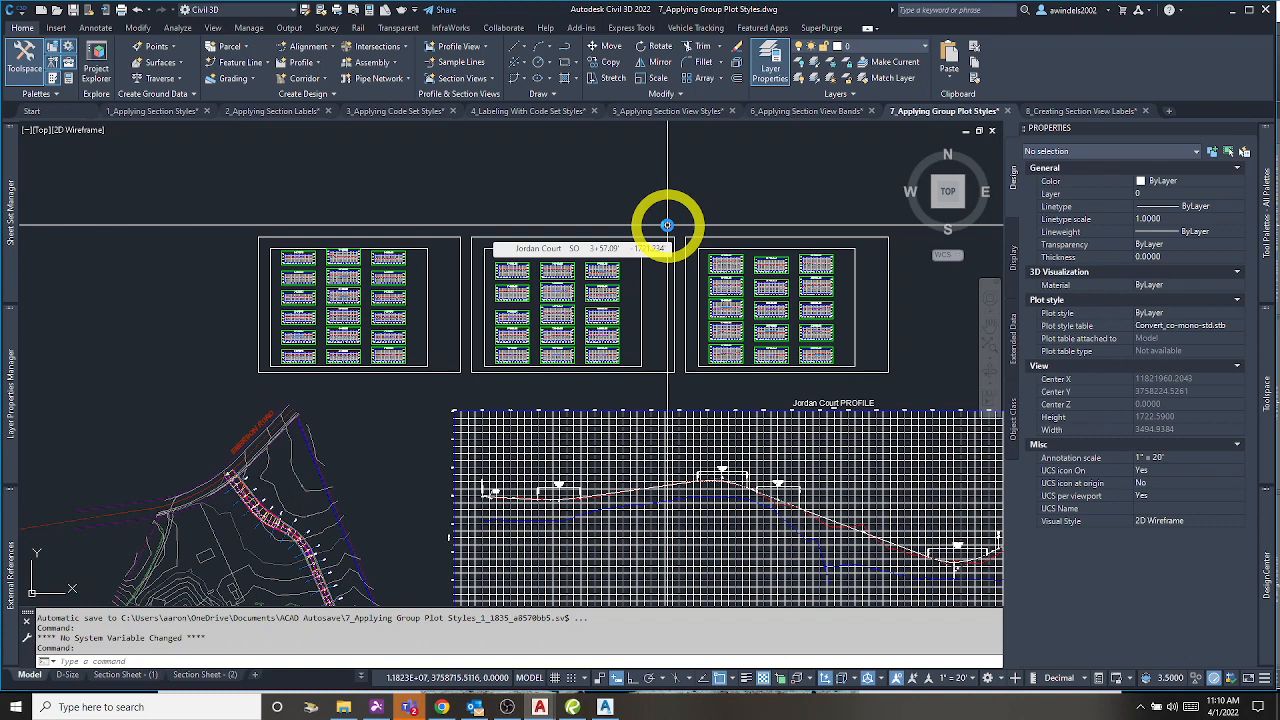
key(Escape)
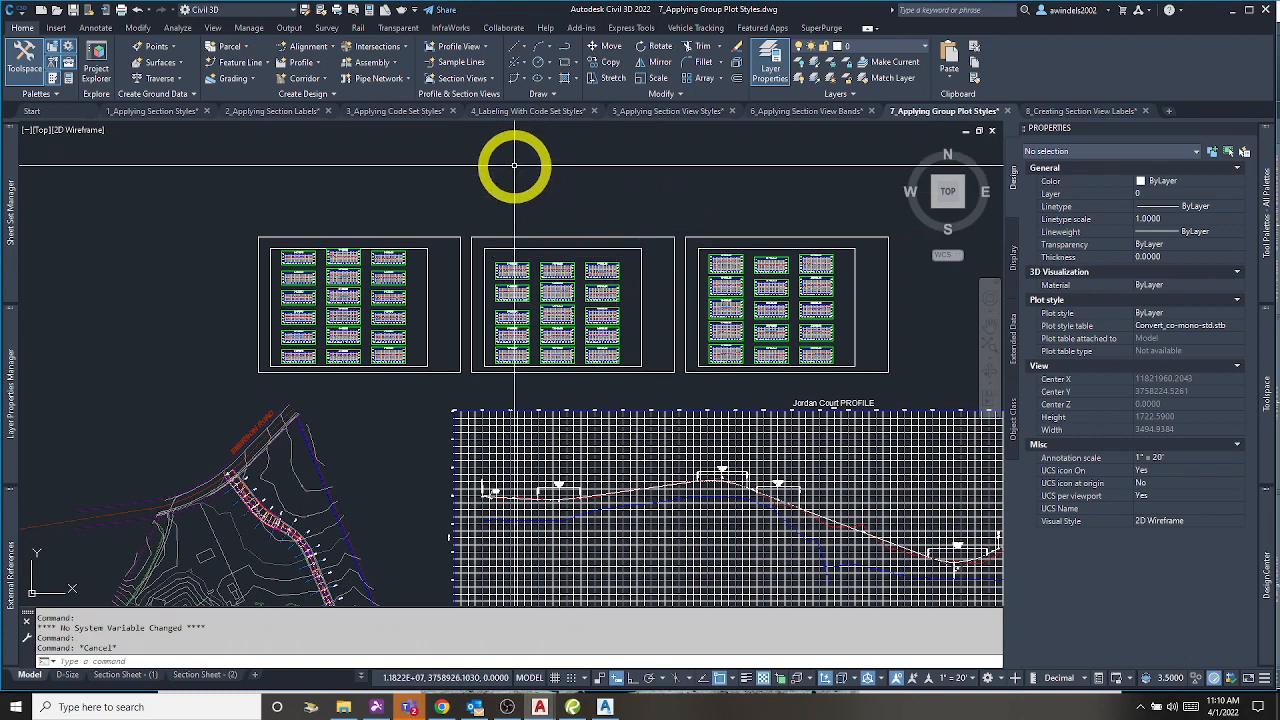
Step: Examine the 1+00.00 section view and how the section views are arranged on the first section sheet
scroll(380, 295, up, 2)
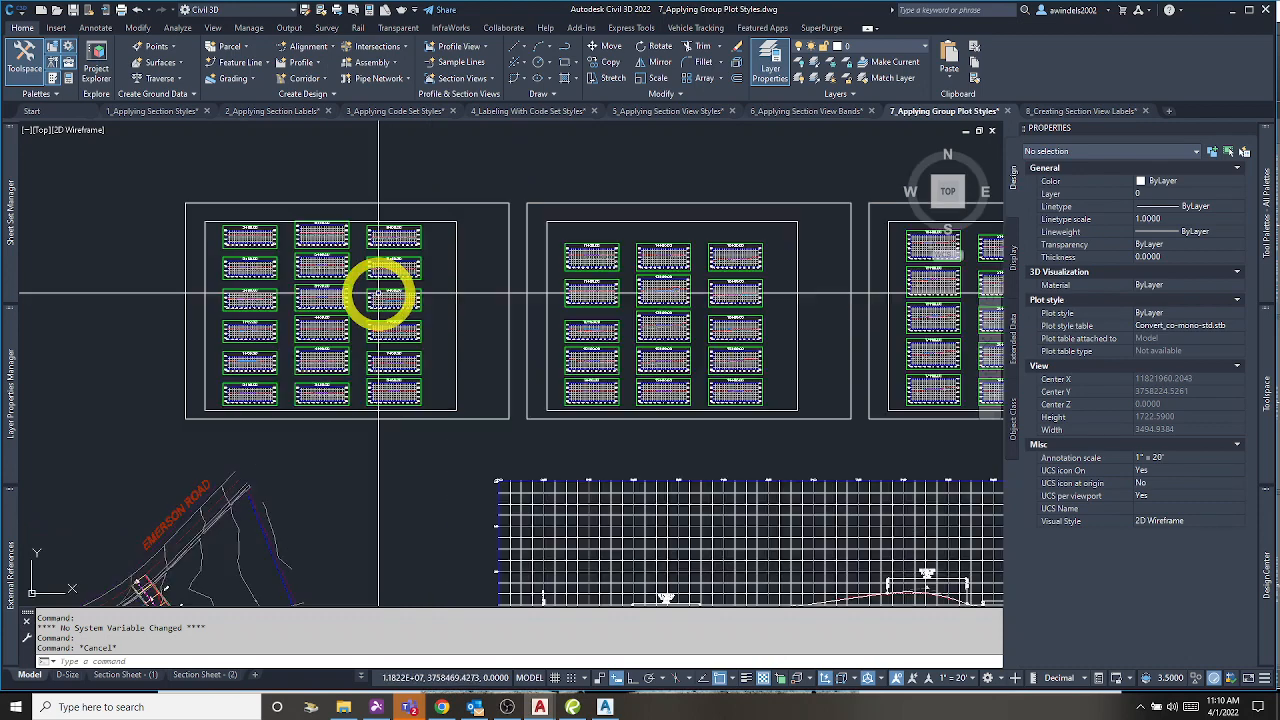
scroll(380, 295, up, 1)
scroll(214, 377, up, 1)
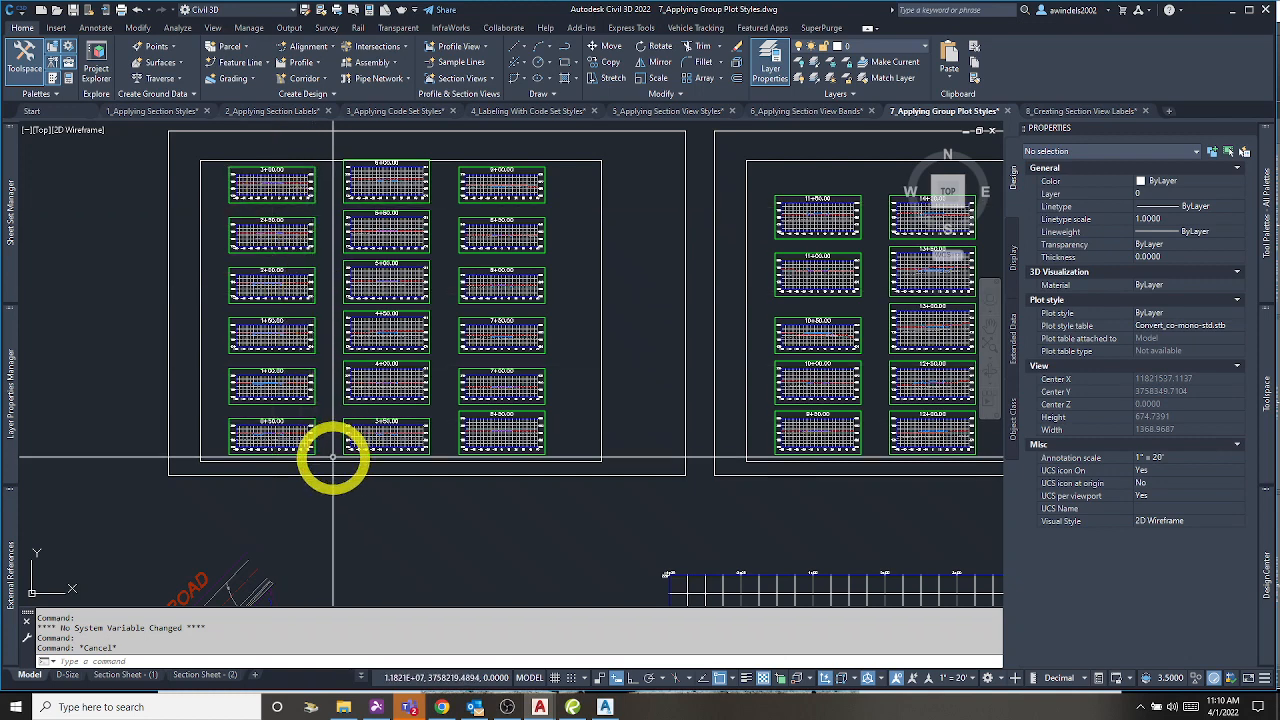
scroll(300, 406, up, 7)
middle_drag(50, 234, 353, 247)
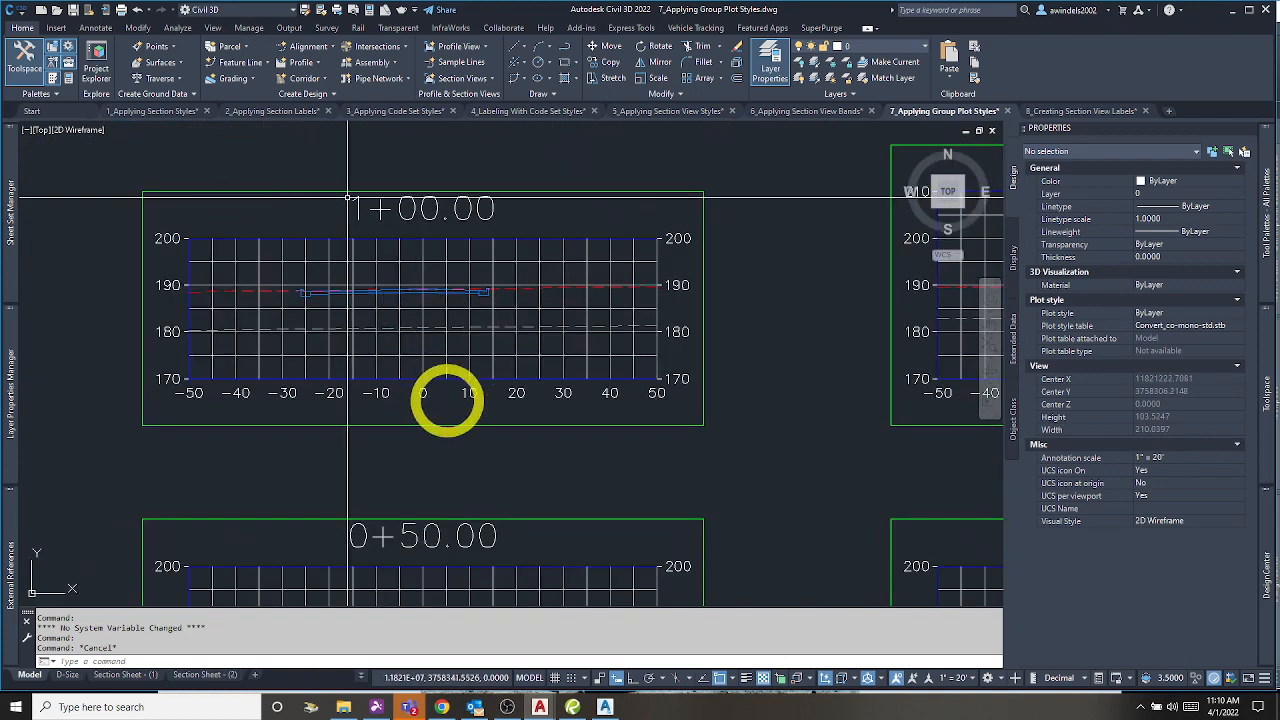
scroll(545, 232, down, 3)
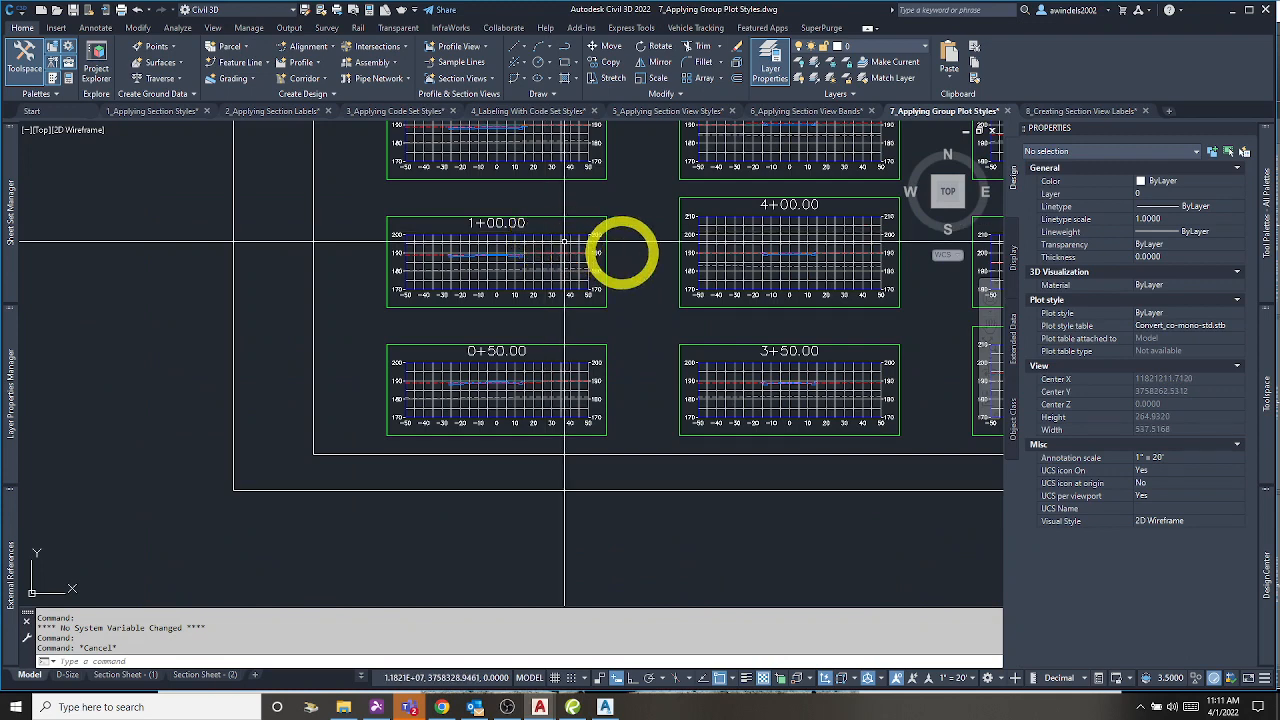
scroll(580, 306, down, 1)
scroll(470, 290, up, 6)
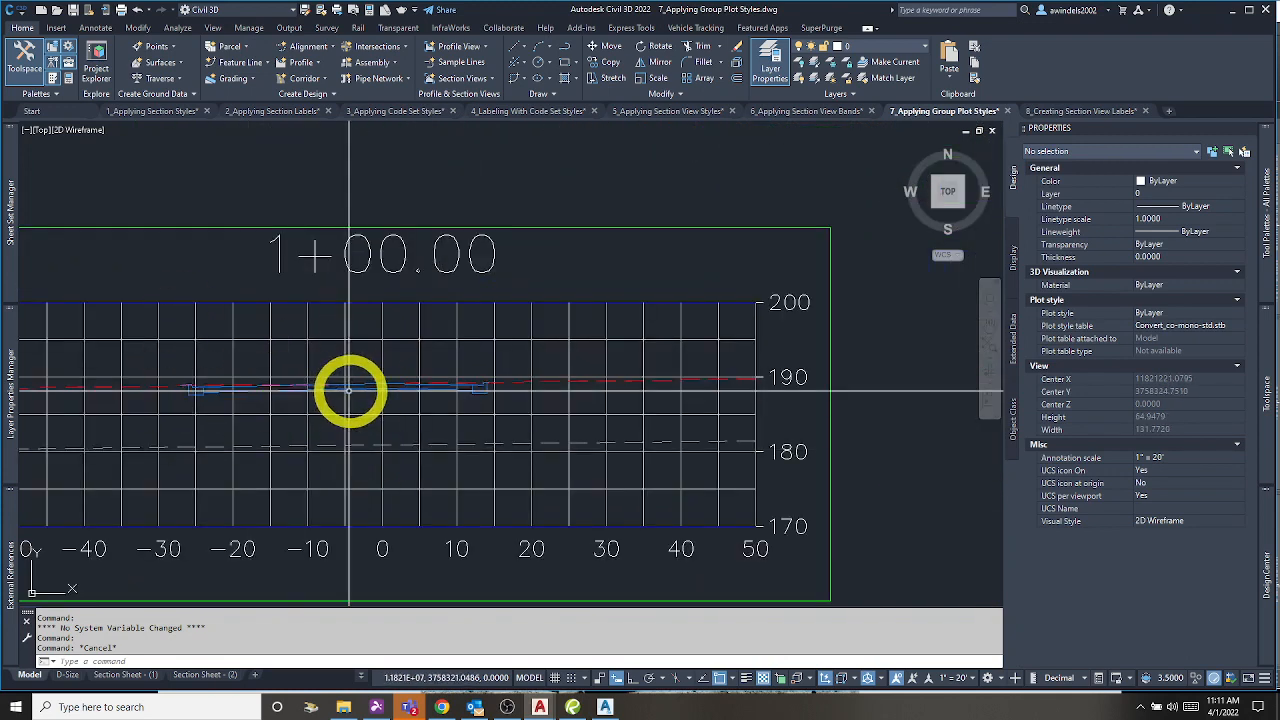
scroll(350, 390, down, 5)
scroll(548, 418, down, 5)
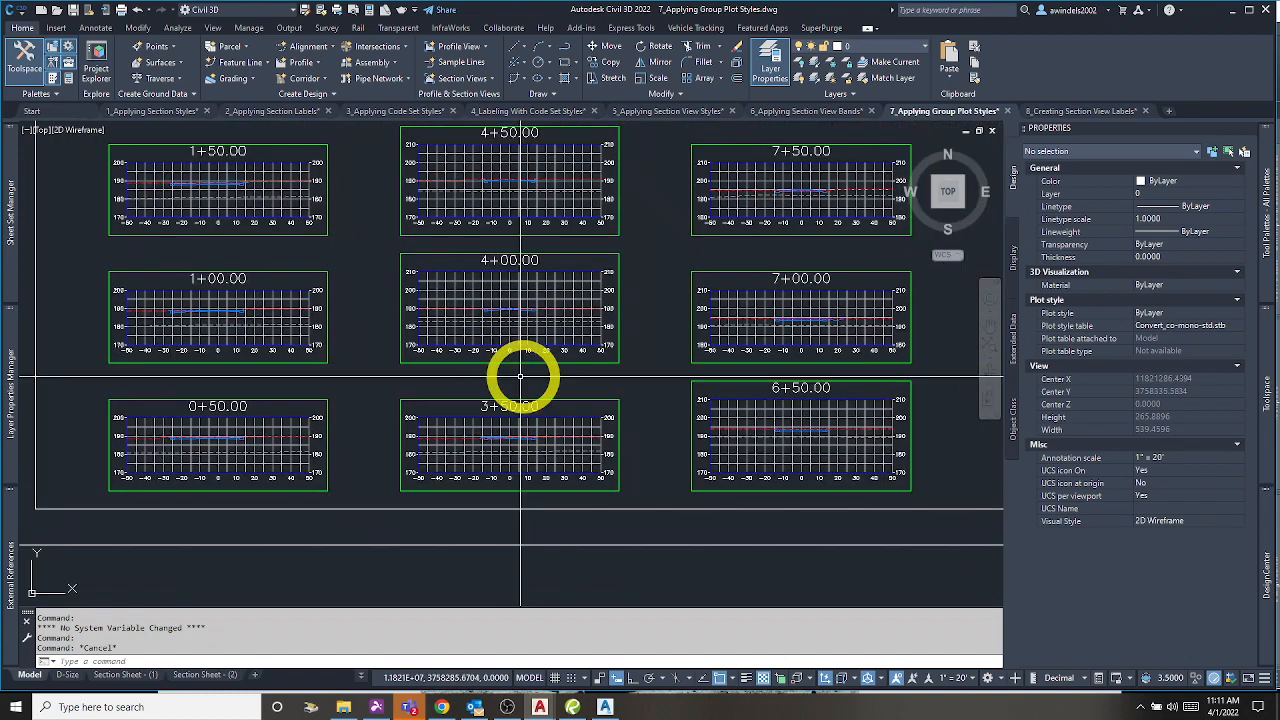
middle_drag(537, 425, 534, 449)
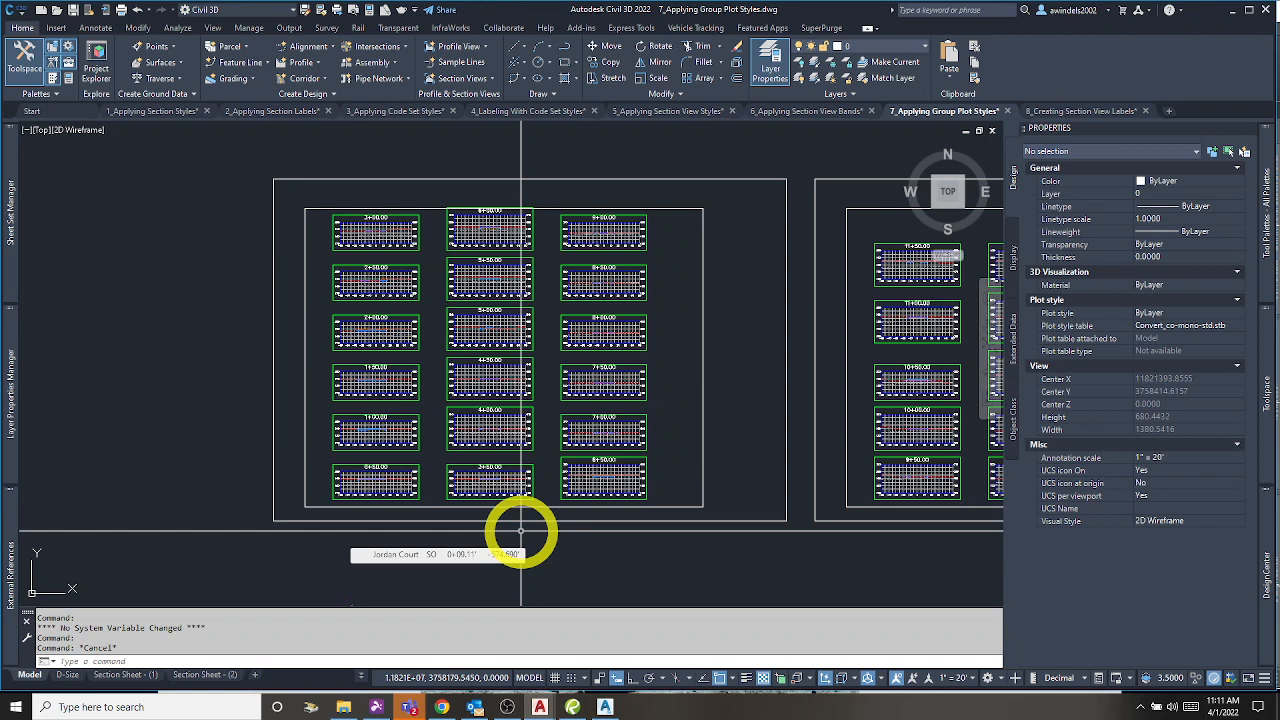
Step: Open the view group properties from the 0+50.00 section view and widen the Group Plot Style column to show the full style name
key(Escape)
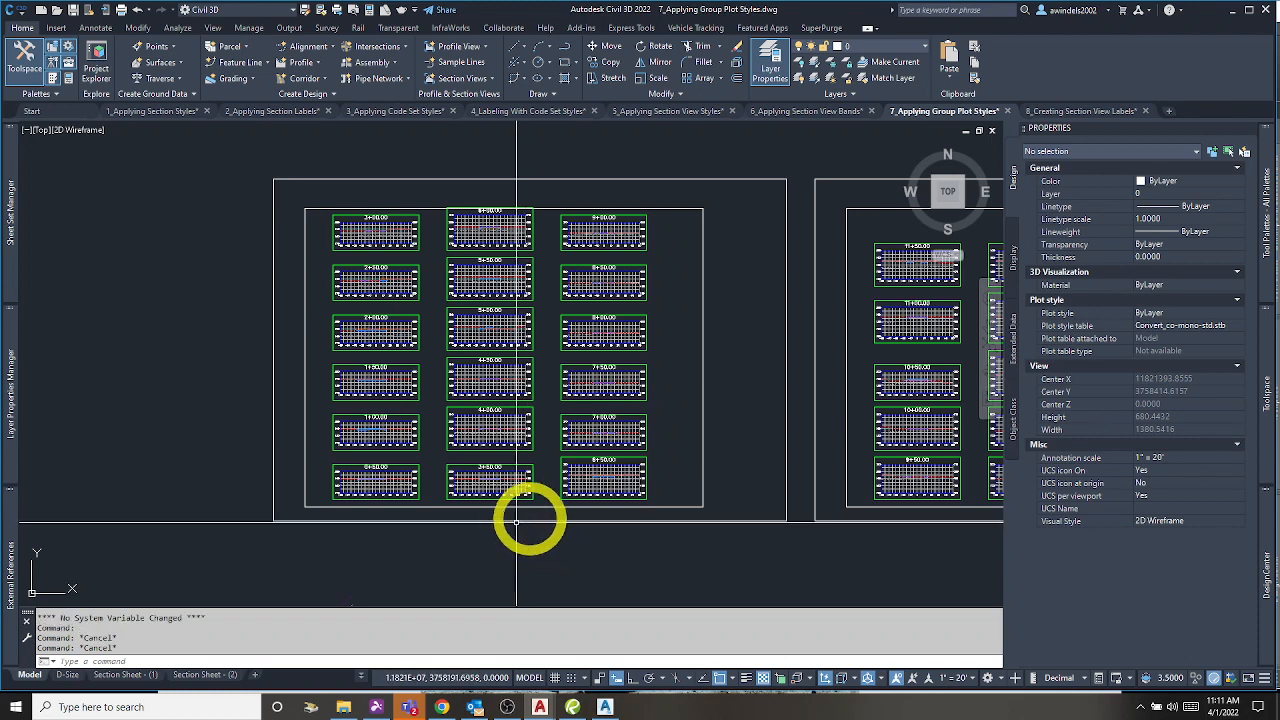
click(399, 490)
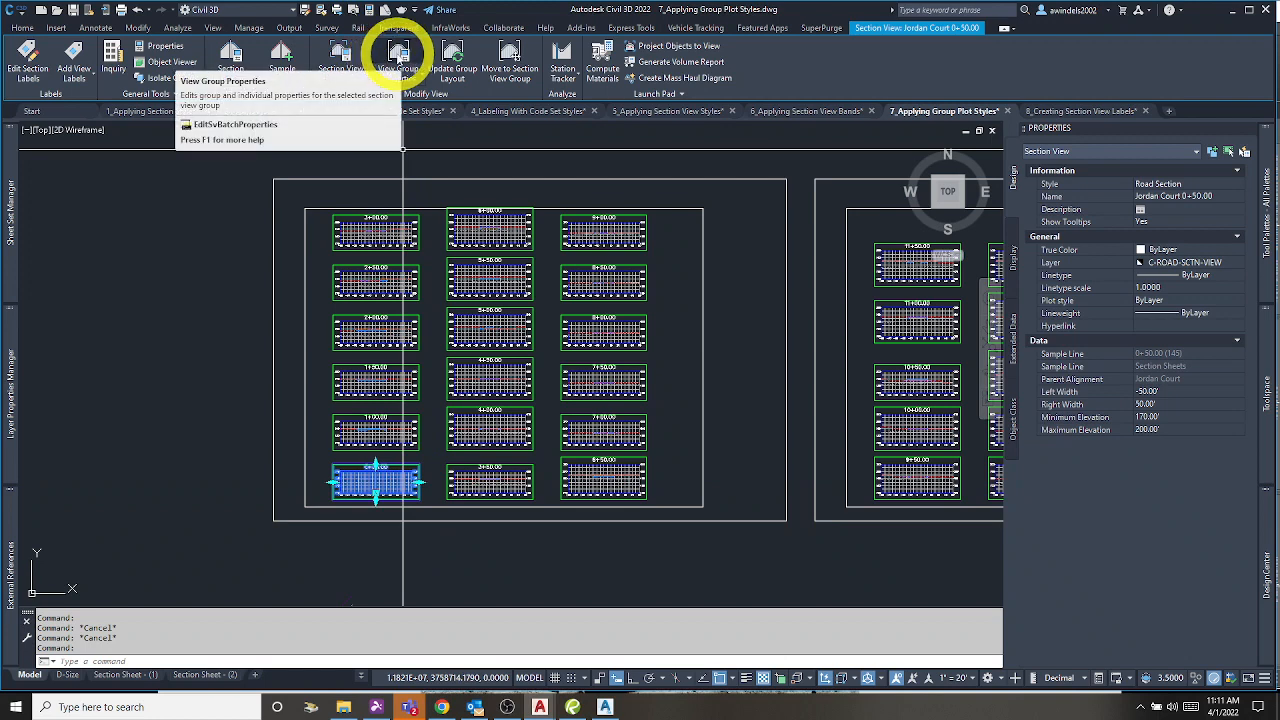
click(399, 62)
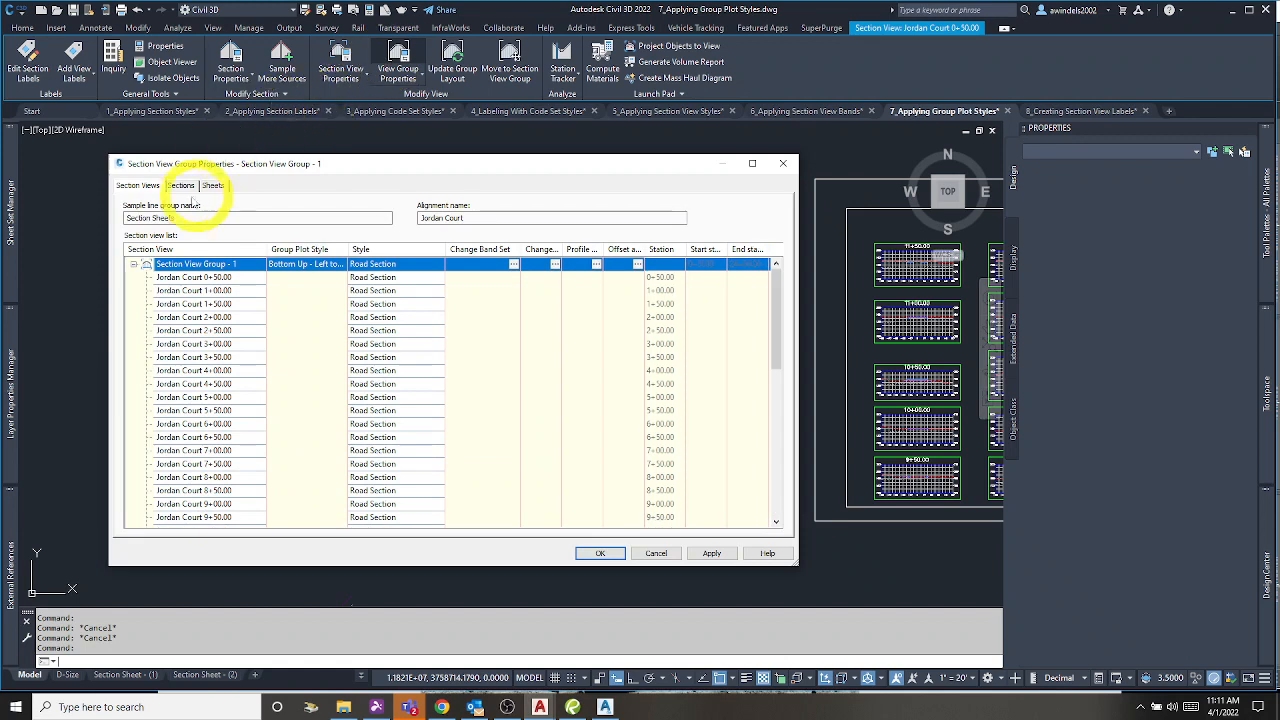
click(181, 185)
click(140, 185)
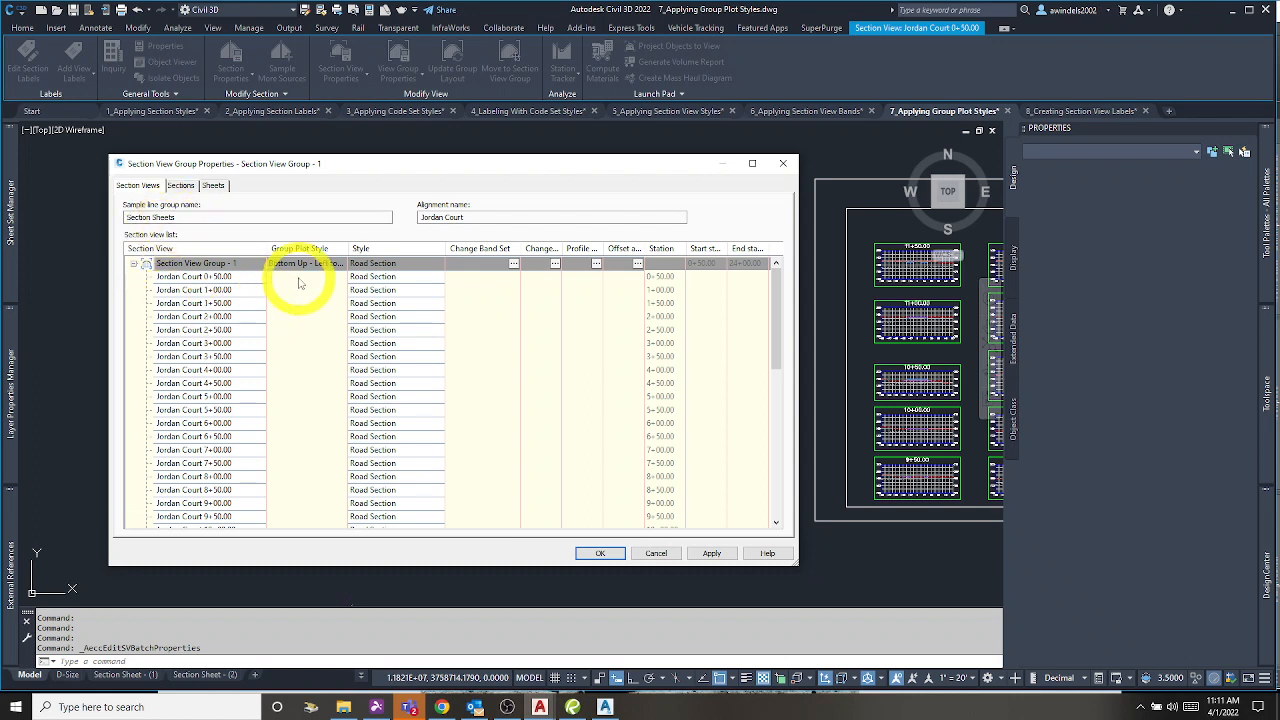
double_click(345, 249)
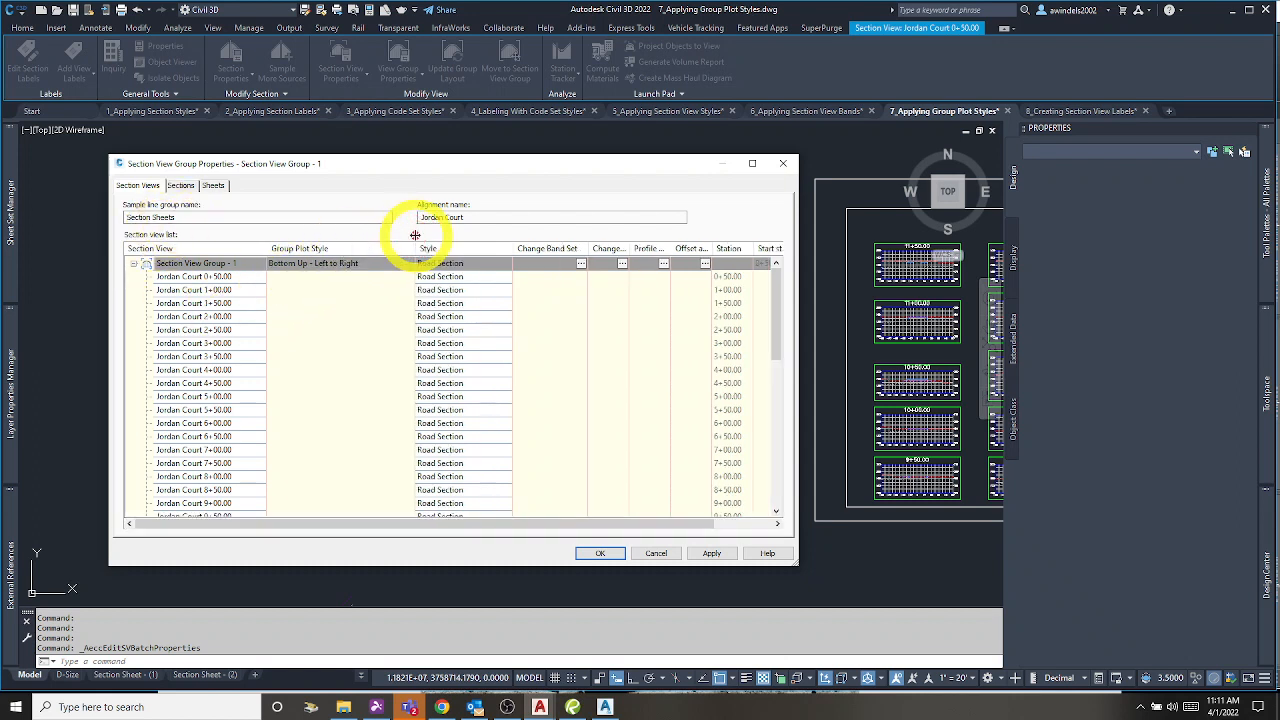
Step: Set the group plot style of Section View Group - 1 to Left to Right - Top Down and accept the group properties
click(358, 264)
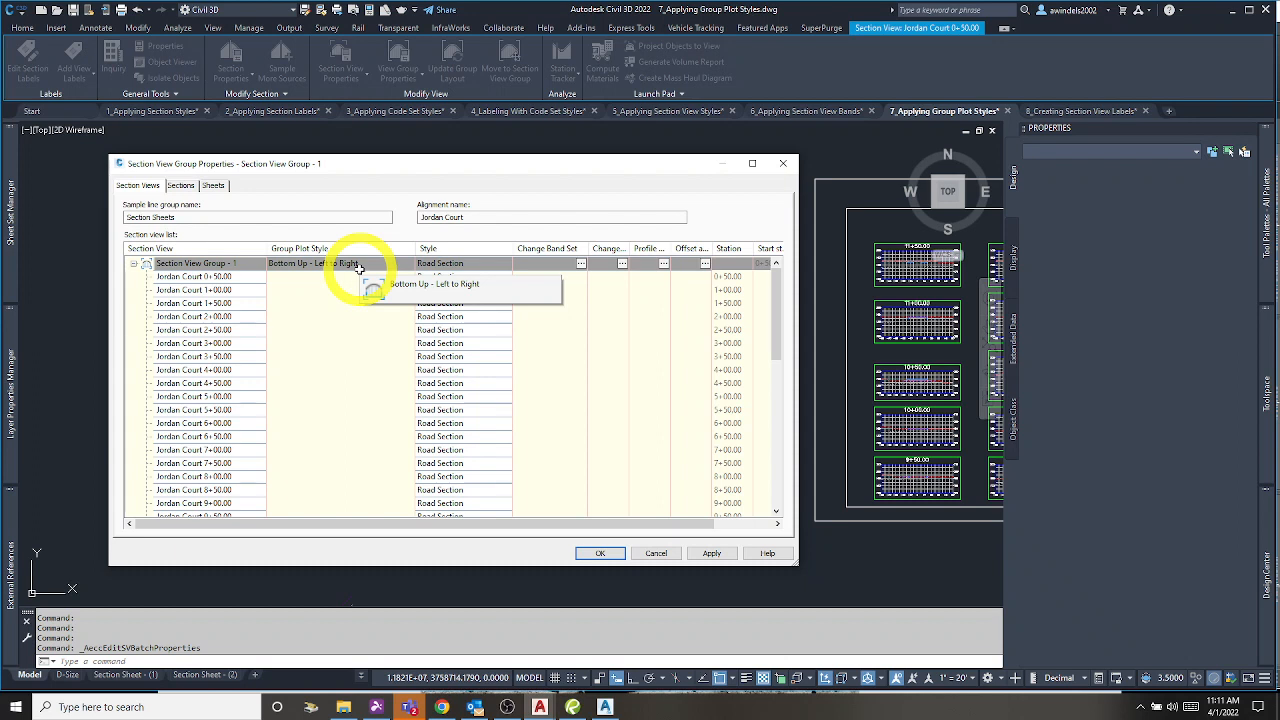
click(351, 266)
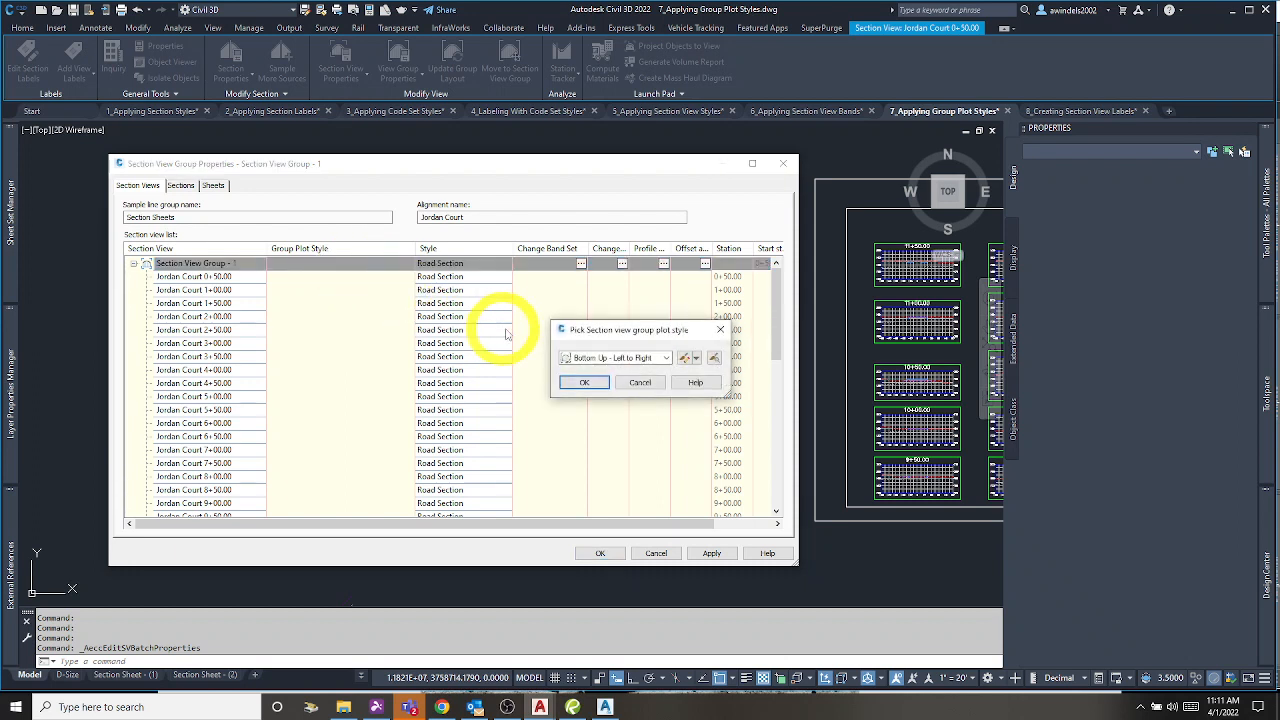
click(620, 358)
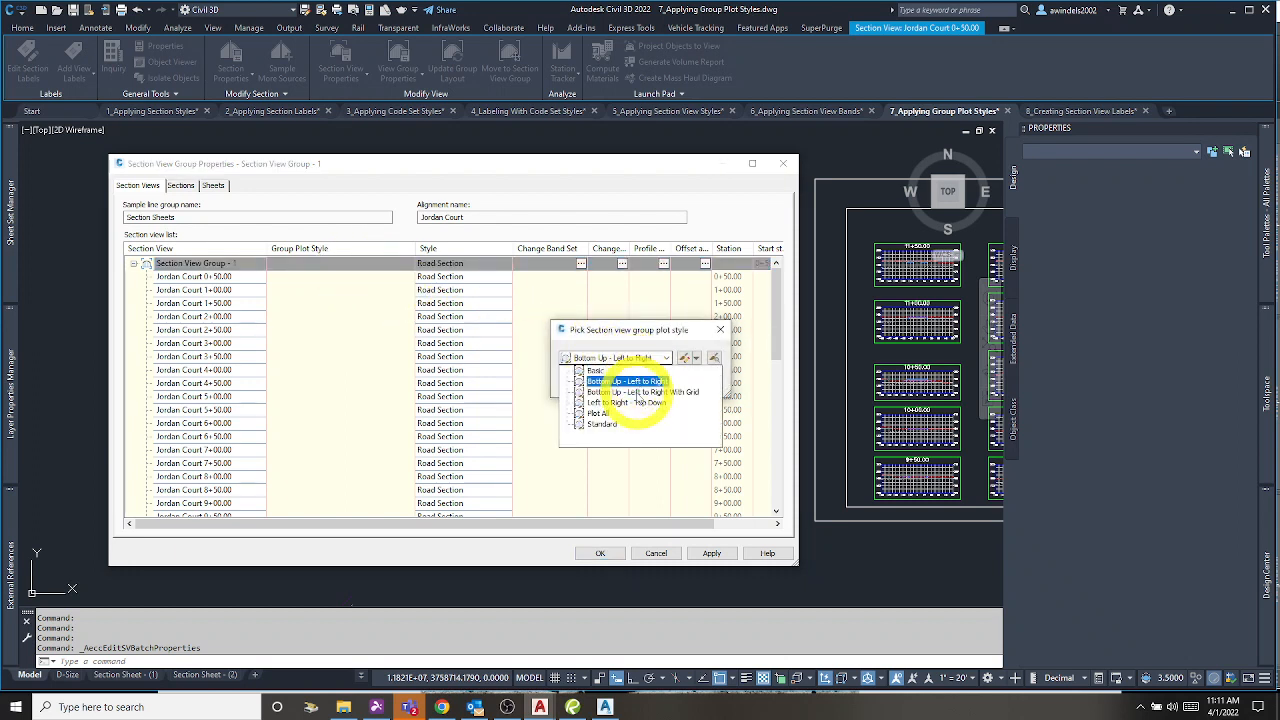
click(640, 403)
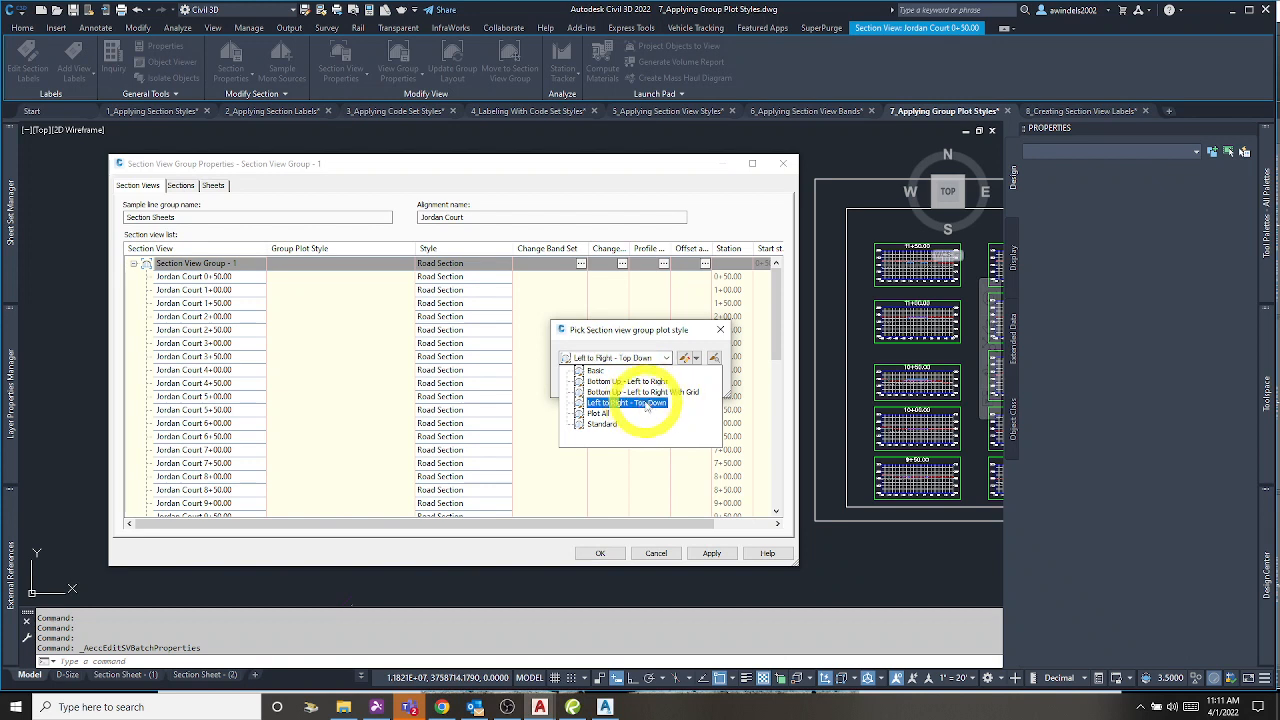
click(642, 404)
drag(620, 328, 475, 311)
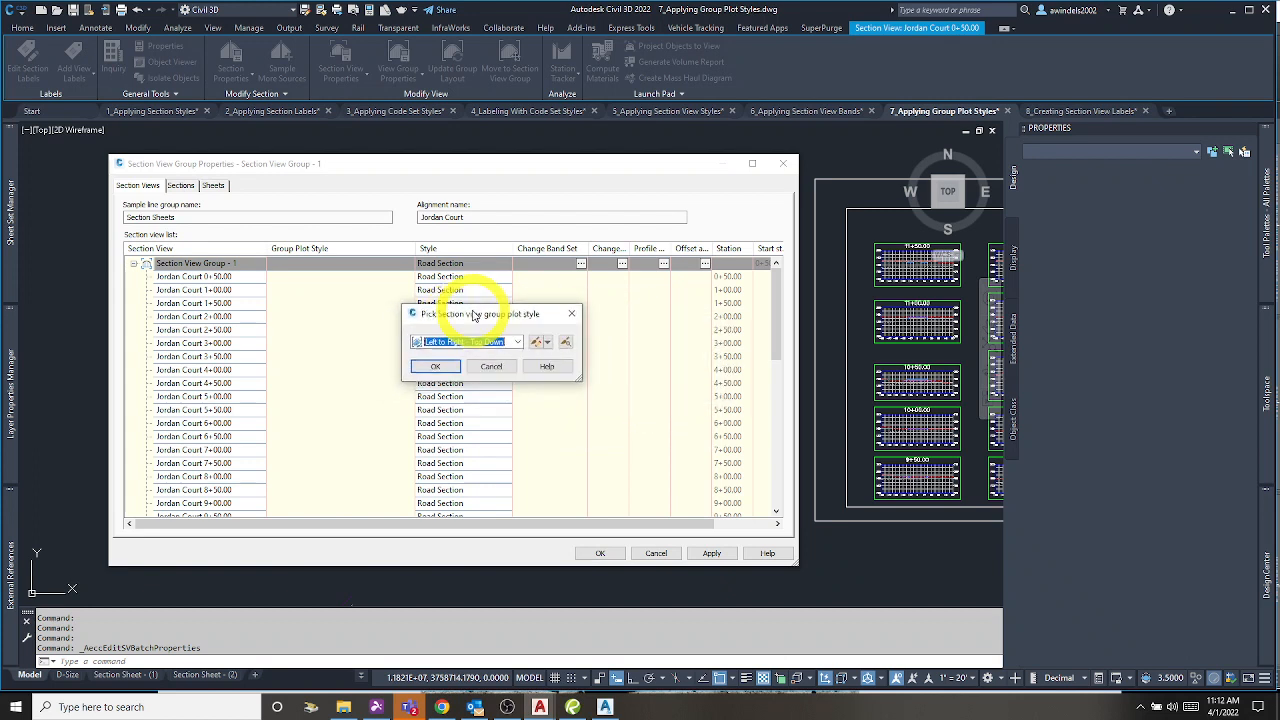
click(440, 364)
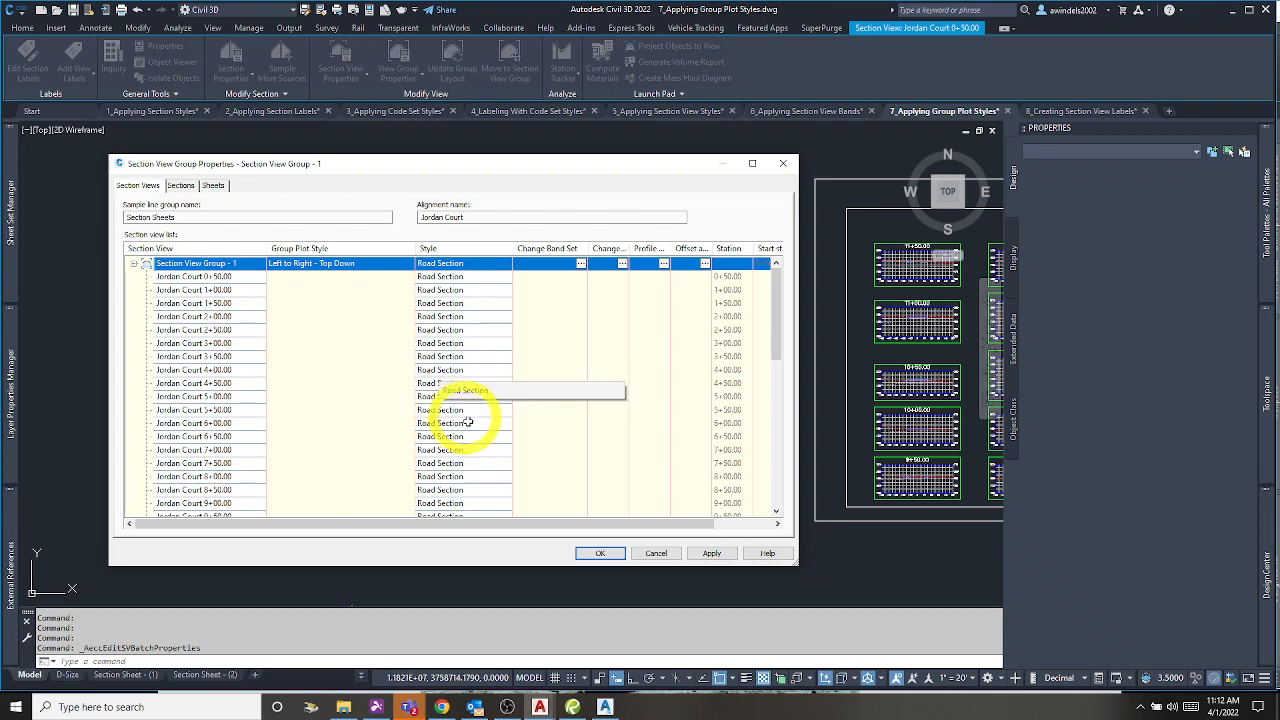
click(603, 553)
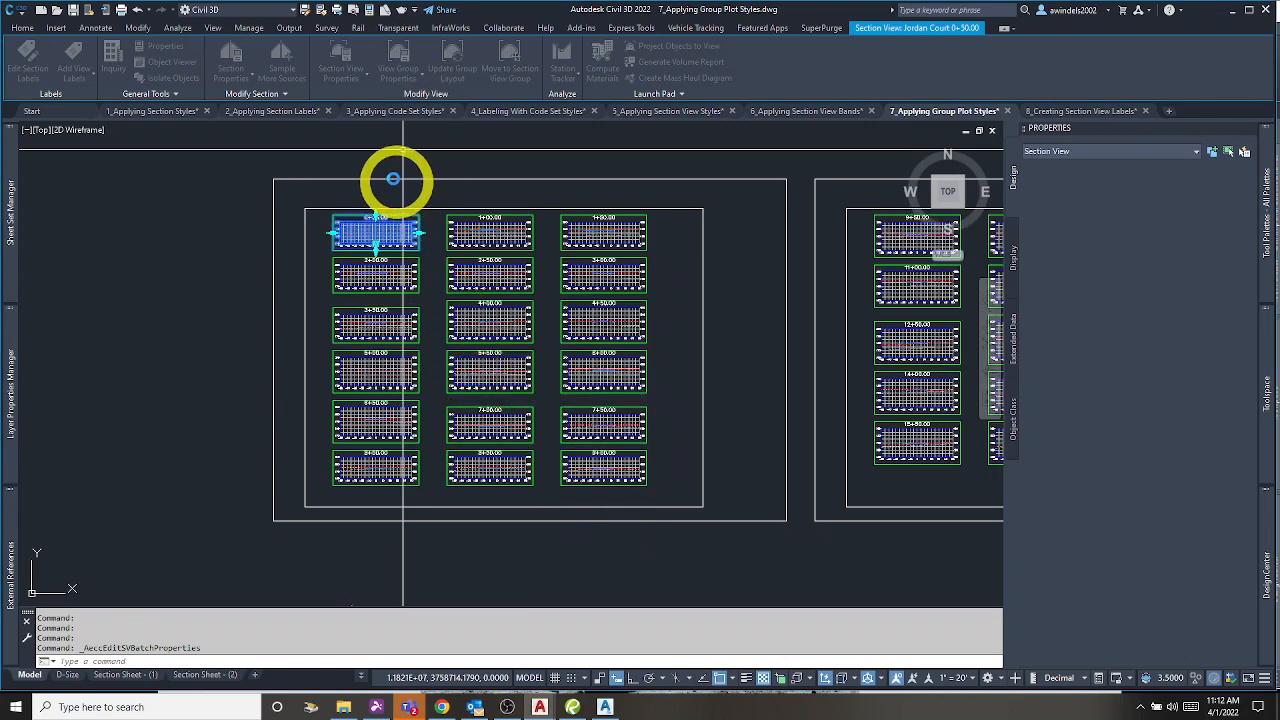
Step: Reopen the view group properties and set the group plot style of Section View Group - 1 to Bottom Up - Left to Right With Grid
scroll(393, 179, up, 2)
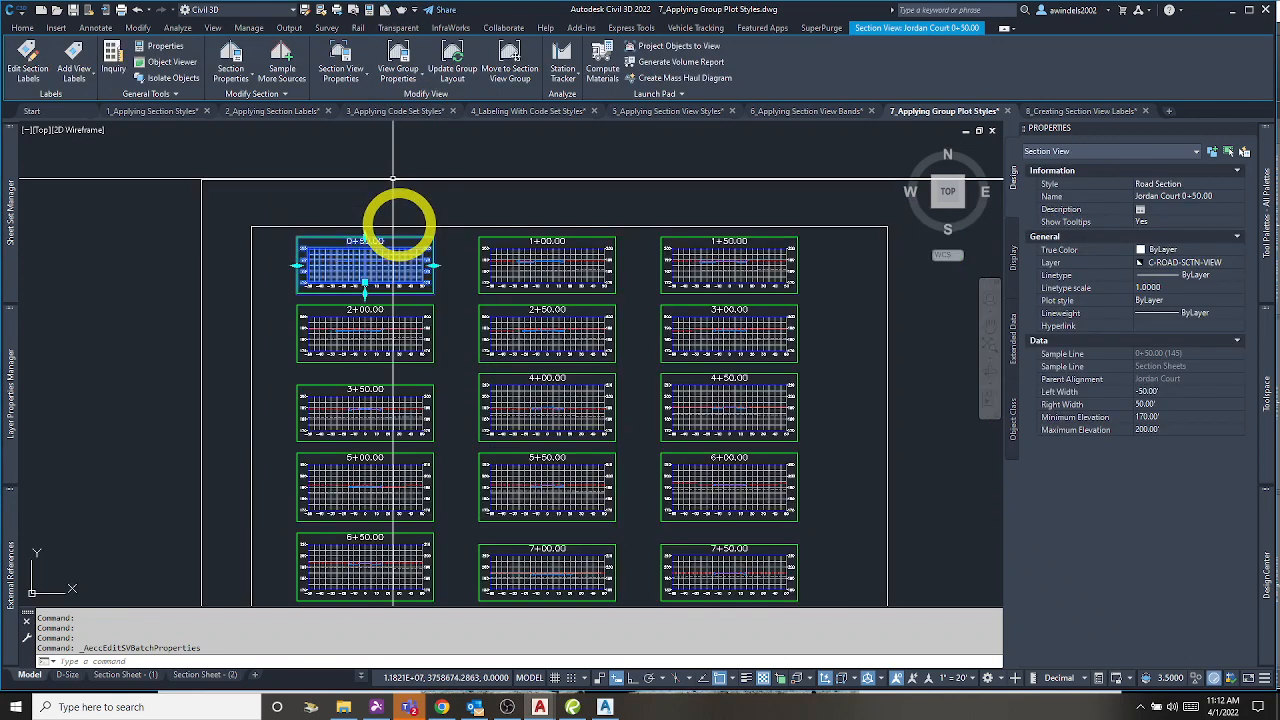
scroll(414, 297, down, 3)
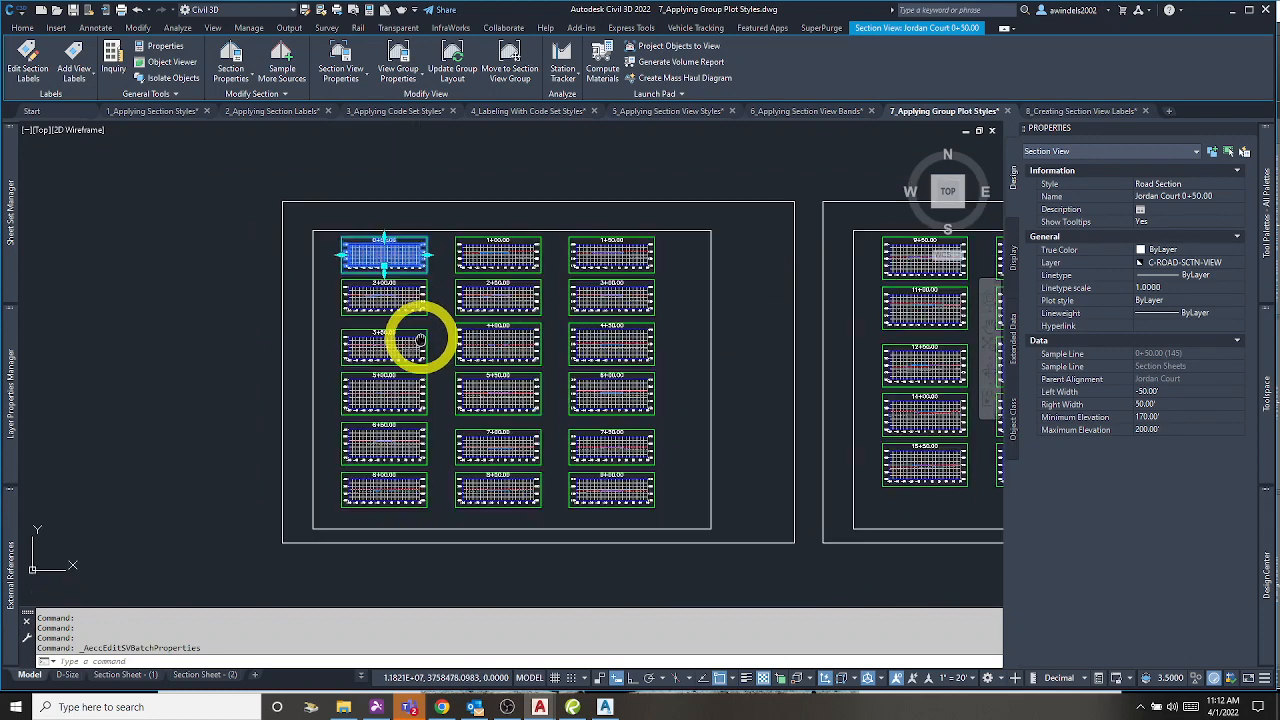
middle_drag(420, 340, 413, 325)
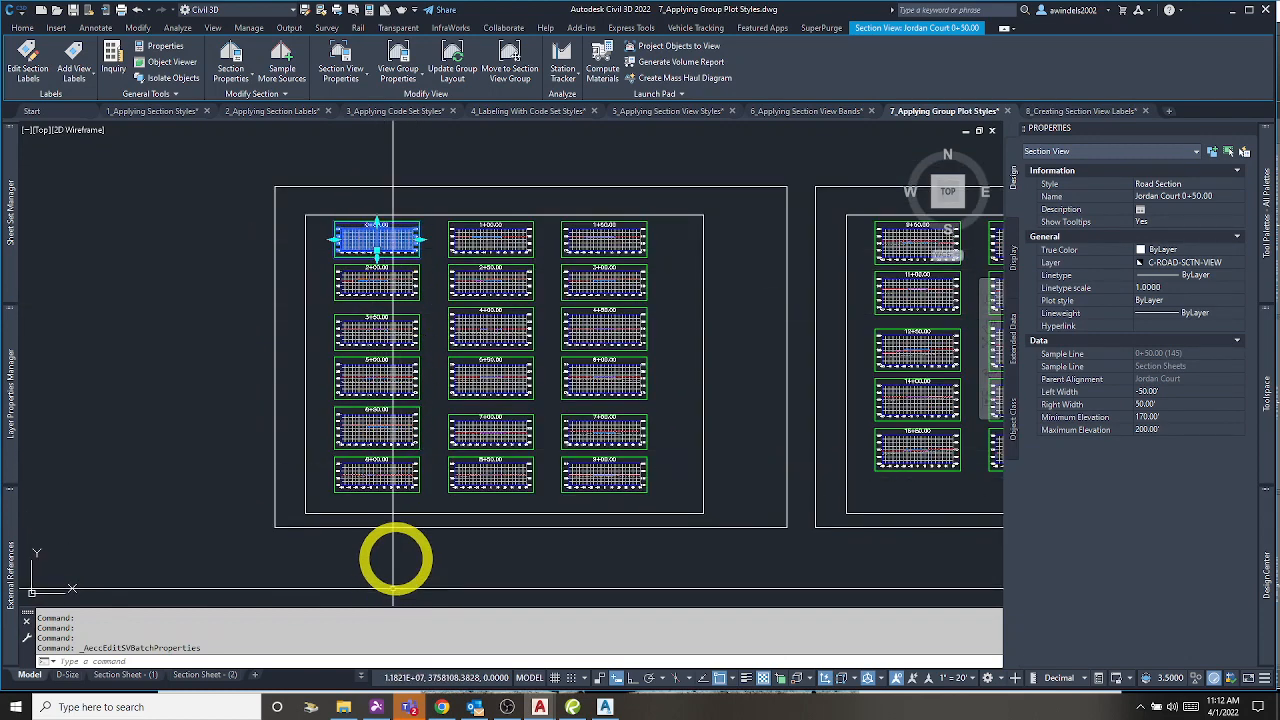
middle_drag(470, 196, 409, 204)
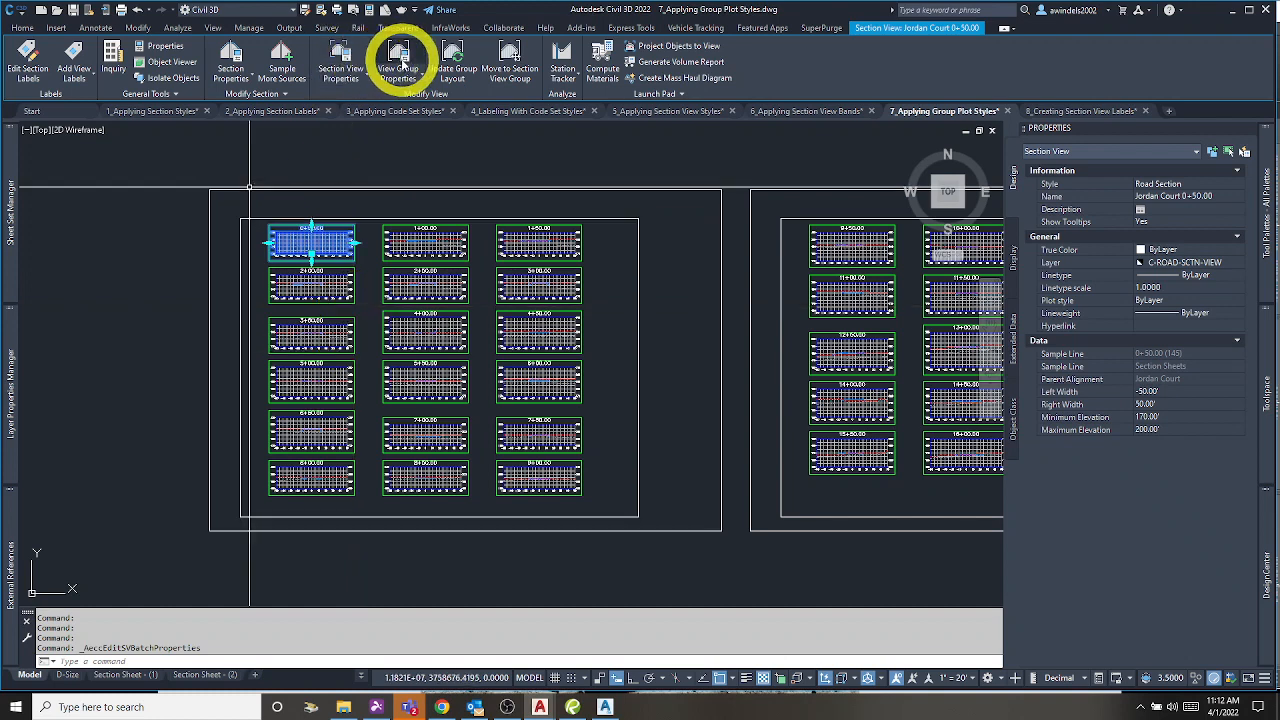
click(397, 60)
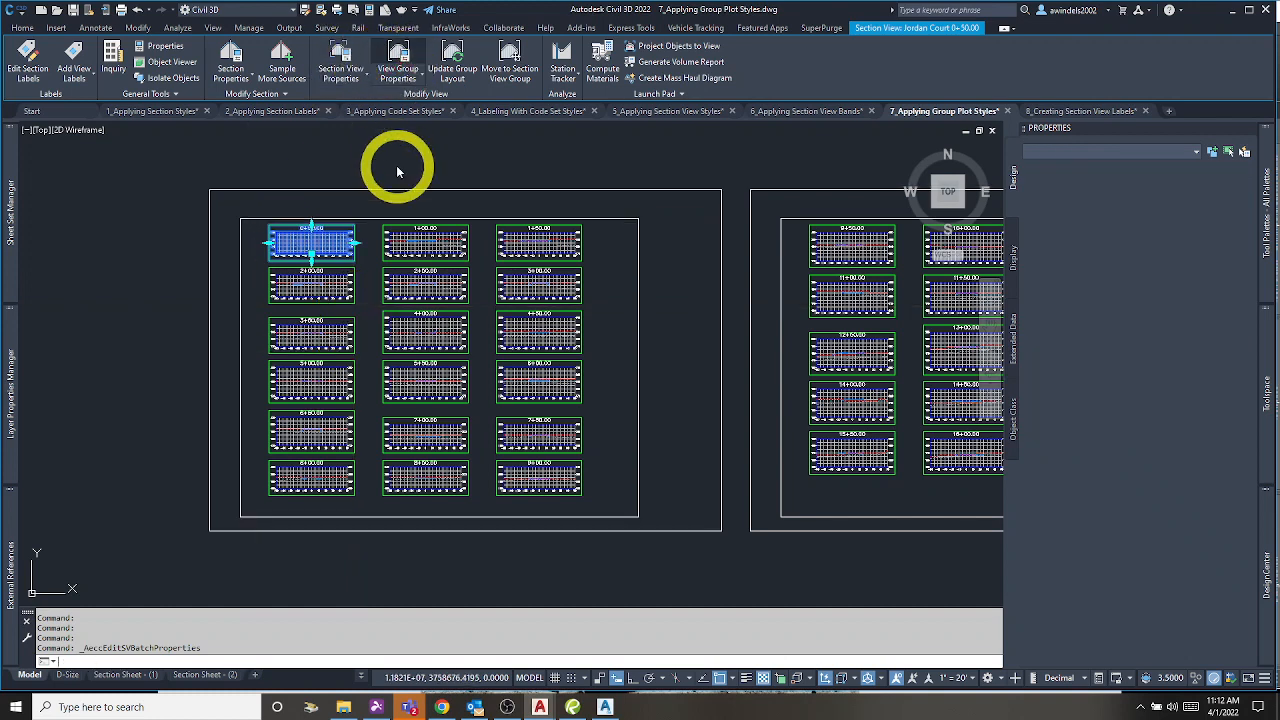
click(440, 300)
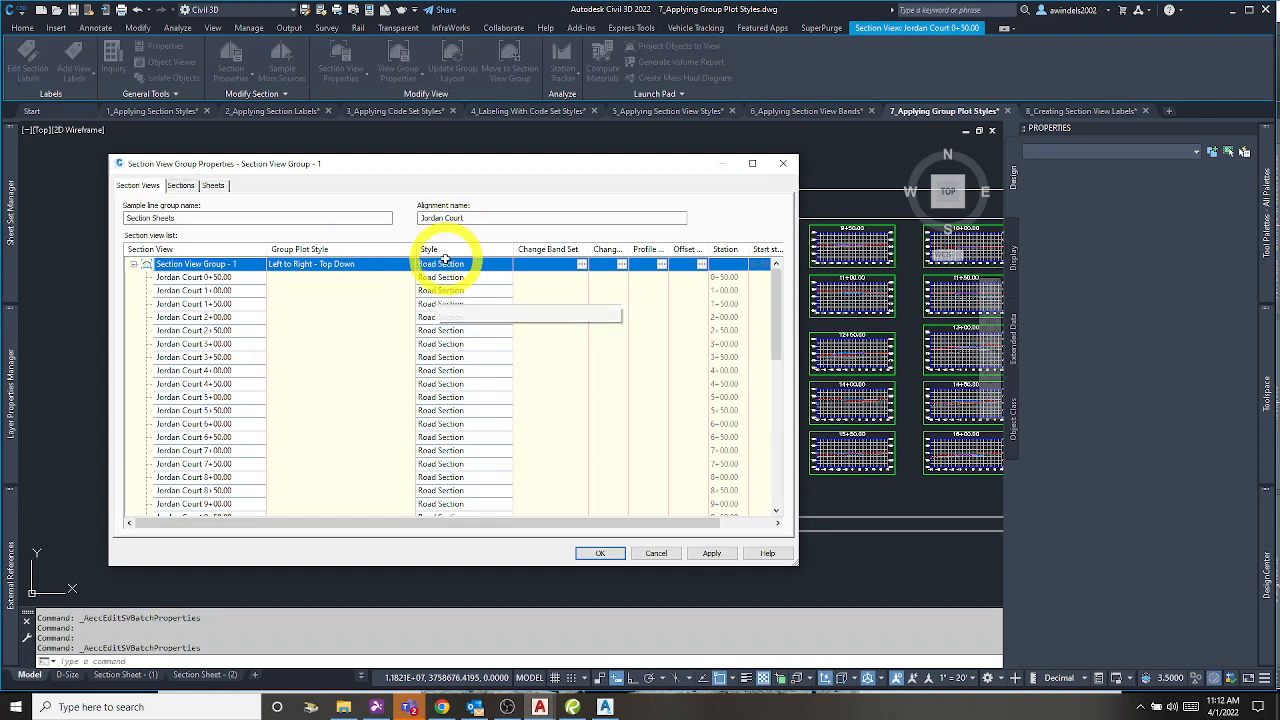
click(366, 263)
click(408, 264)
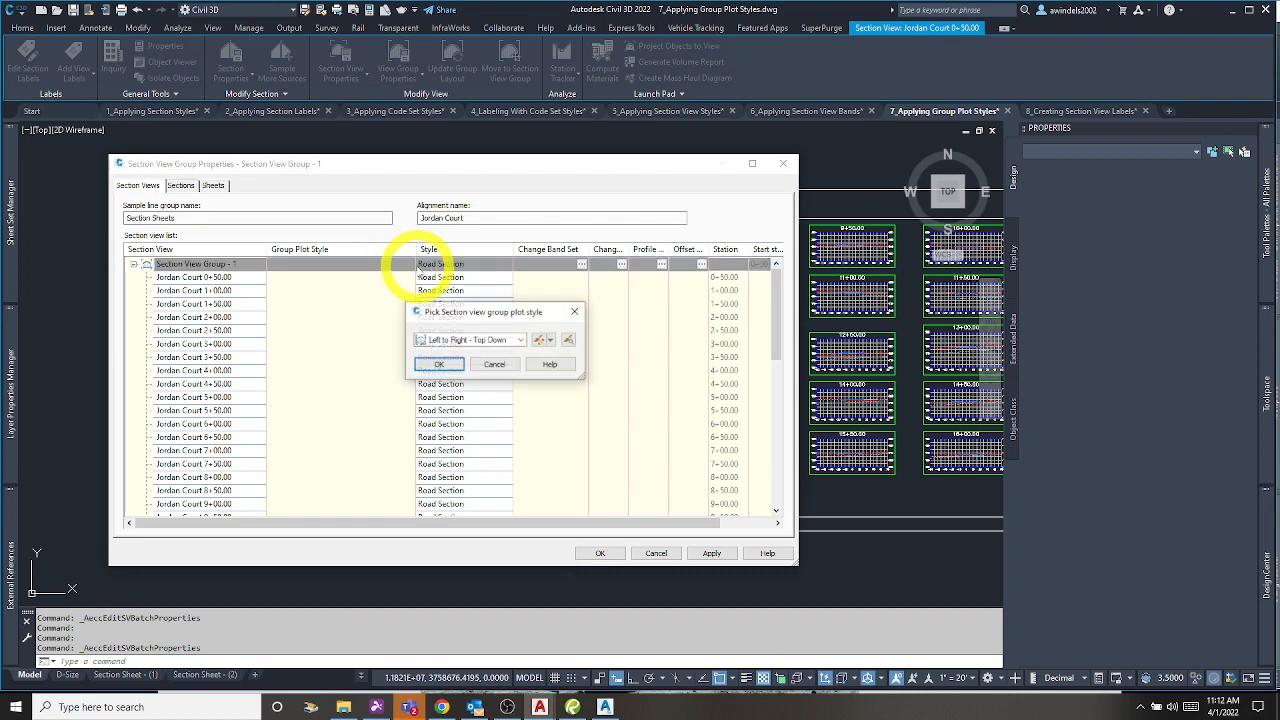
click(455, 340)
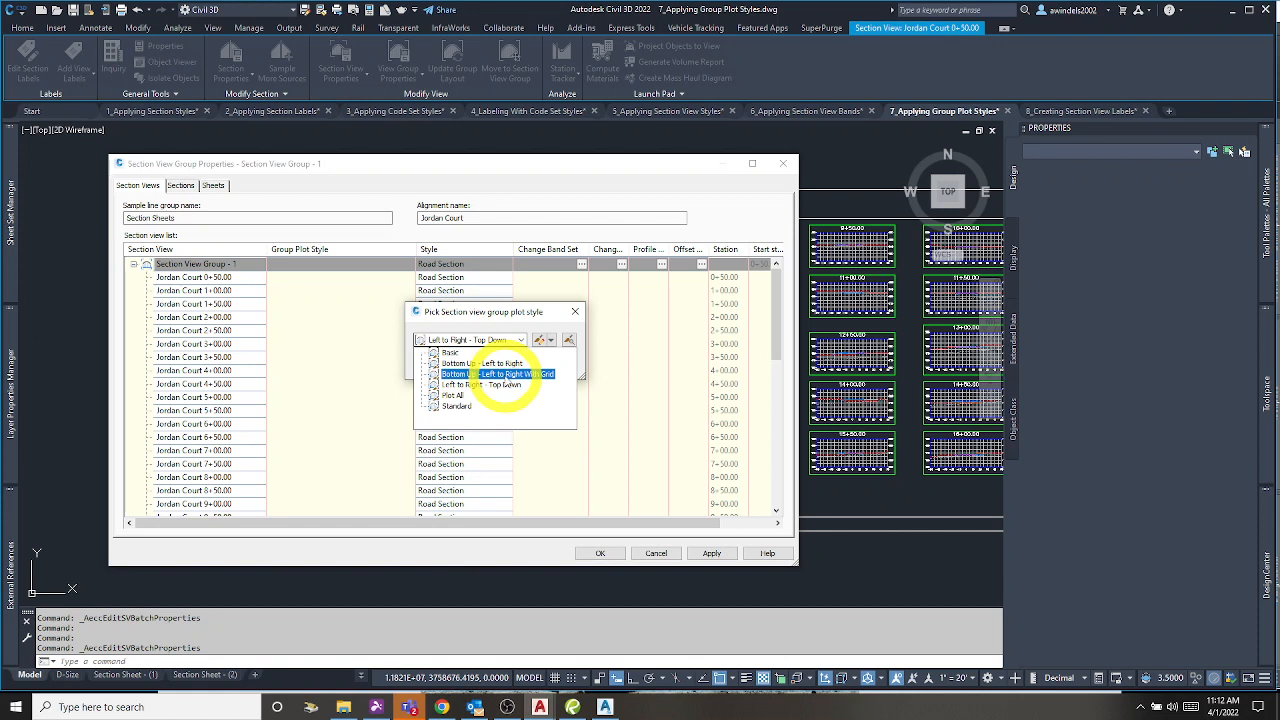
click(495, 373)
click(438, 364)
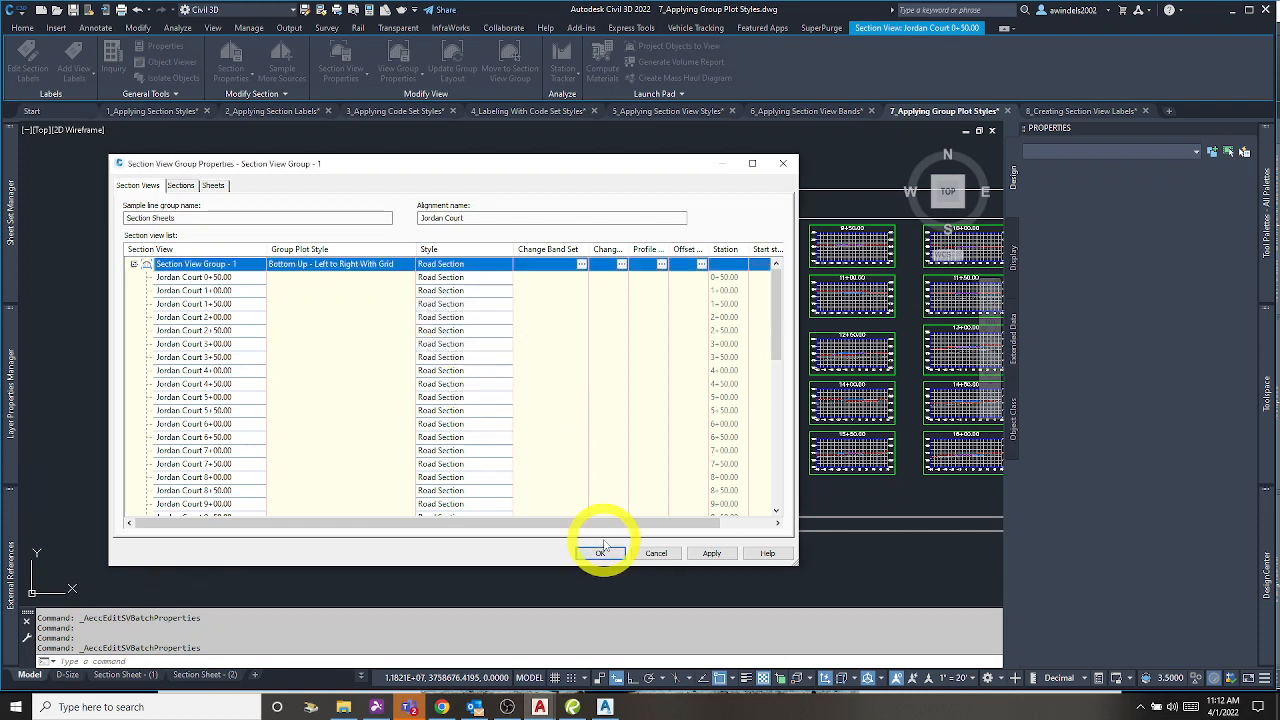
click(600, 553)
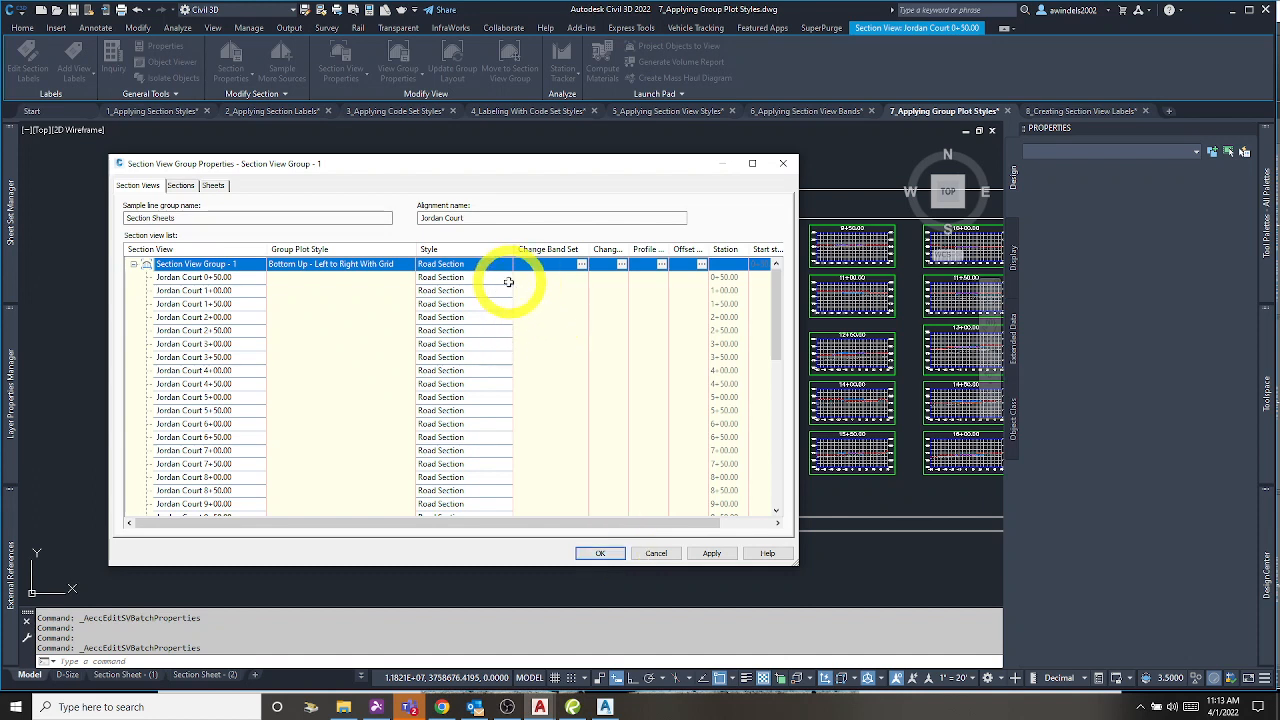
Step: Set the section view style of the whole Section View Group - 1 to Design 1V - No Grid and accept the group properties
click(473, 262)
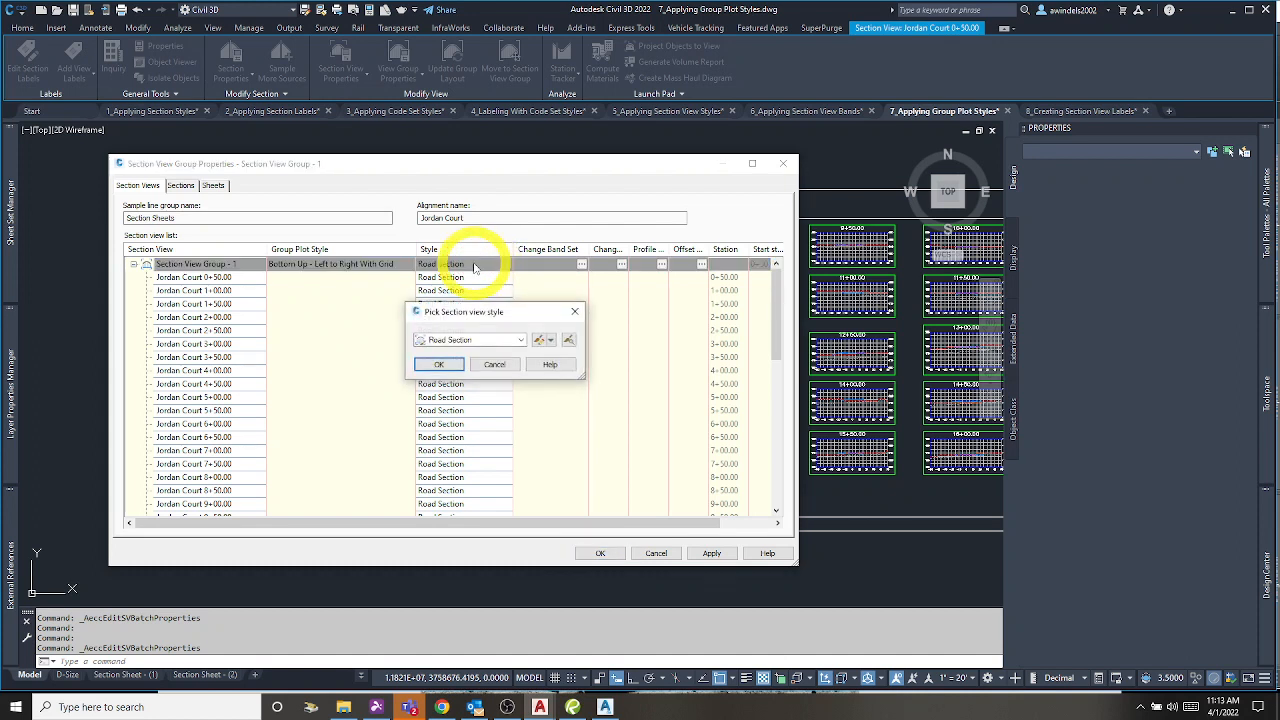
click(481, 341)
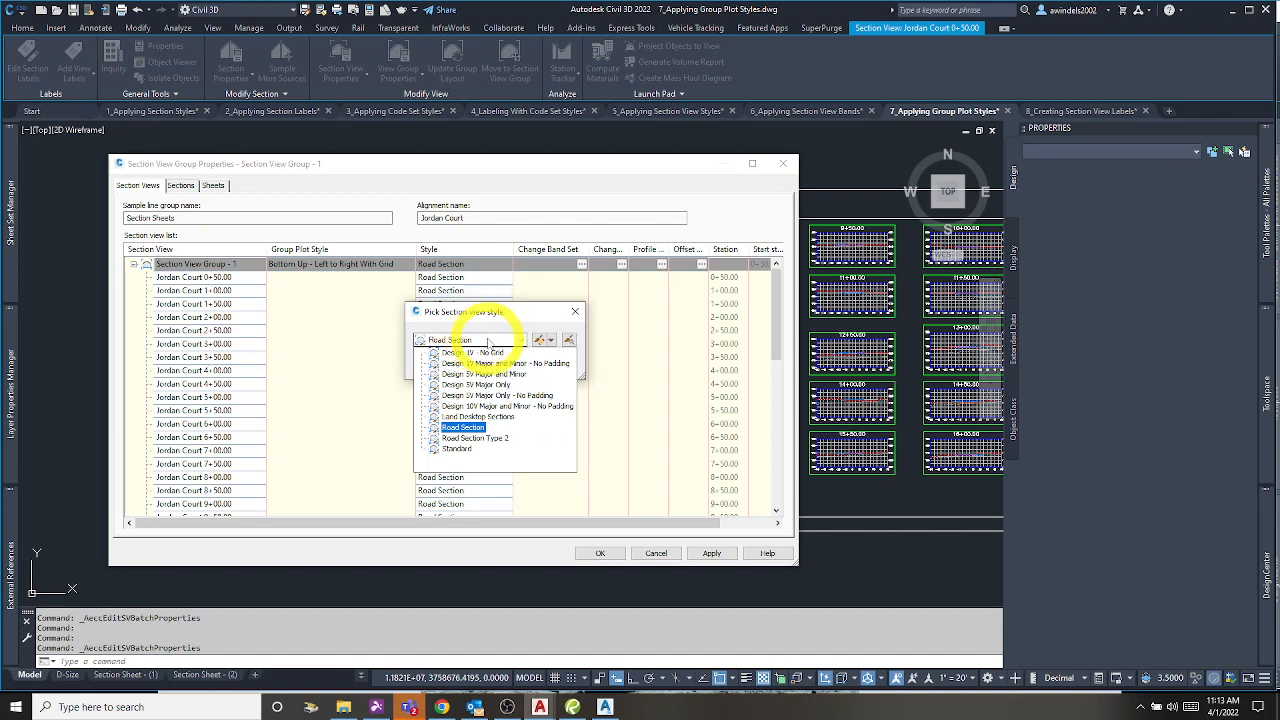
click(461, 352)
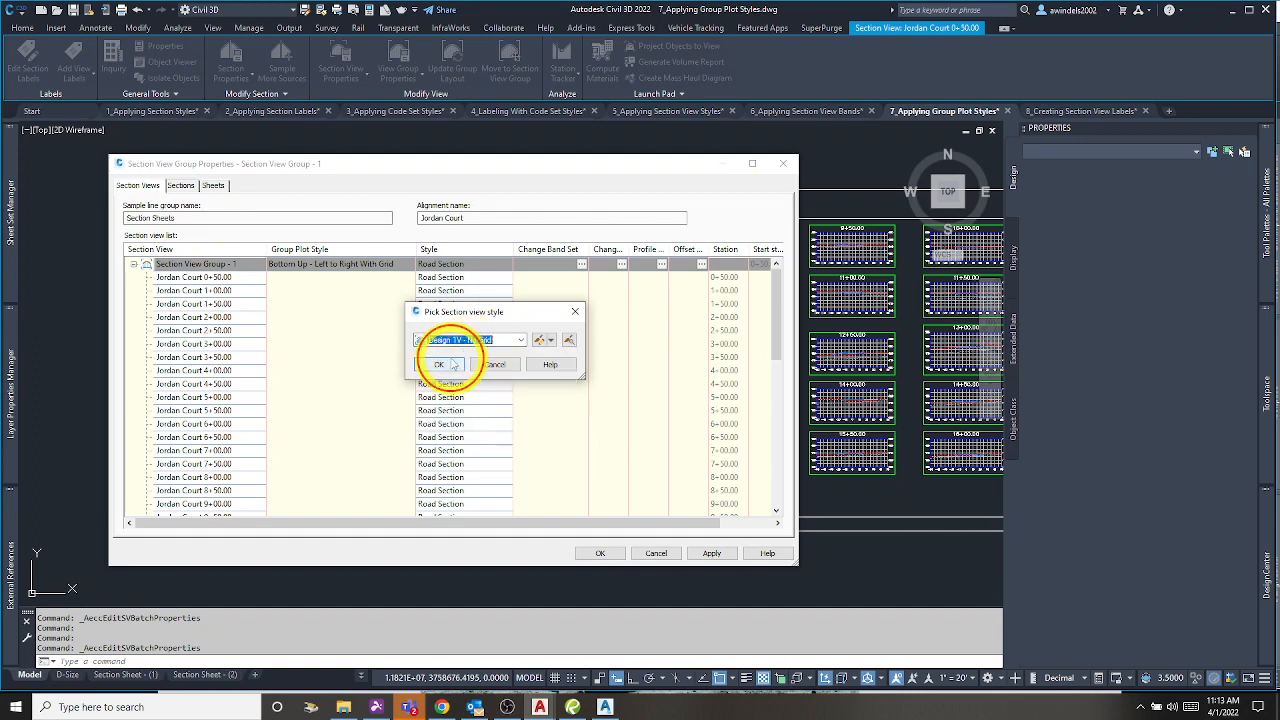
click(440, 365)
click(600, 553)
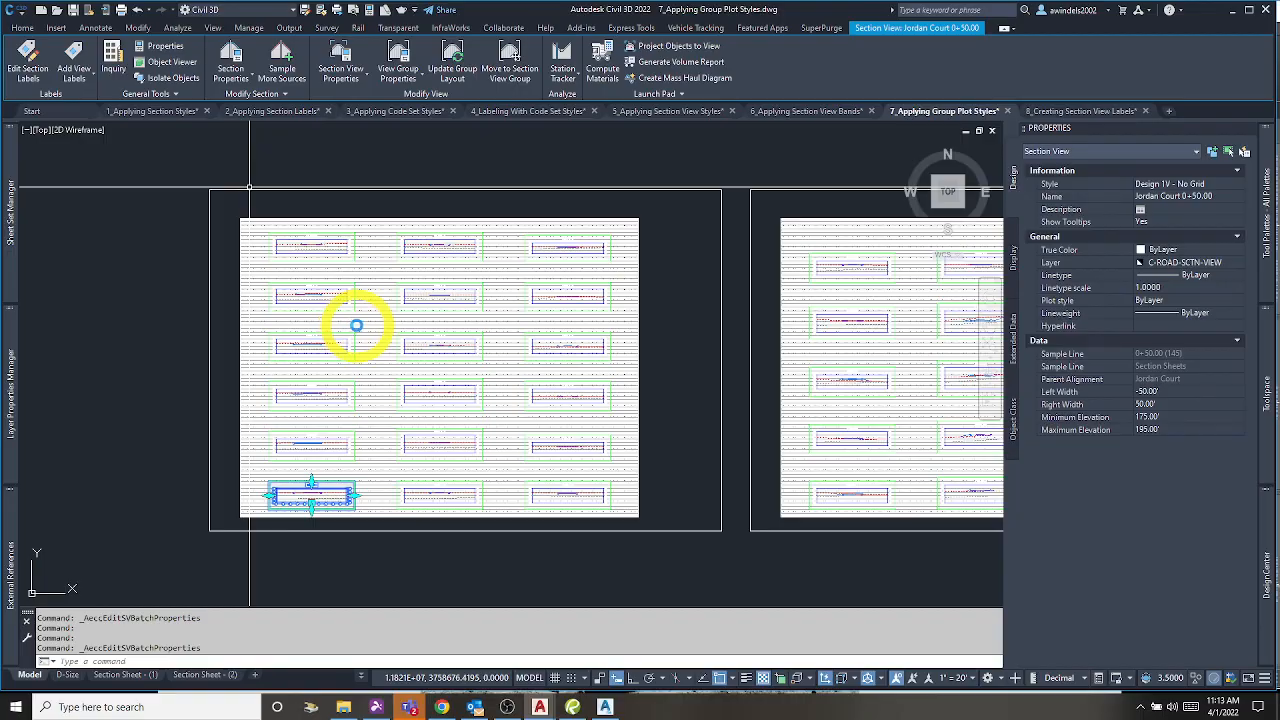
Step: Examine how the section views sit against the plot grid on the first section sheet, including the 2+00.00 and 4+50.00 views
scroll(356, 325, up, 10)
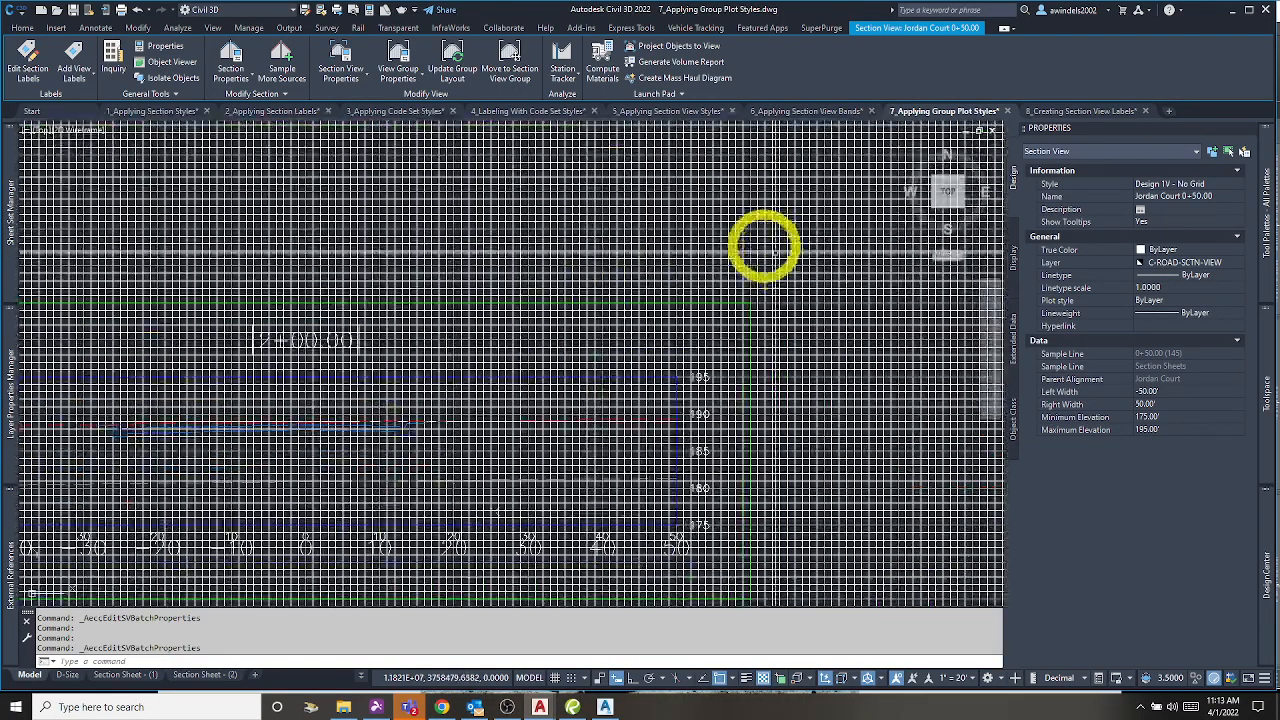
scroll(765, 245, down, 6)
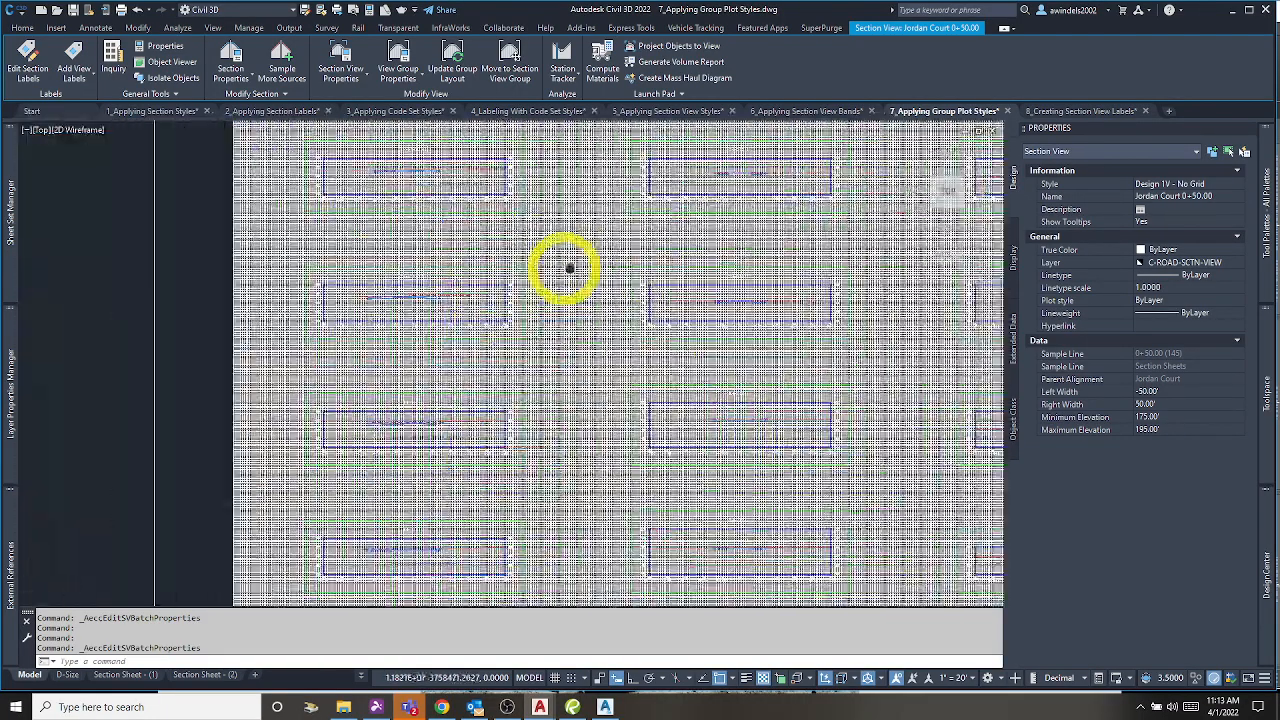
middle_drag(570, 268, 492, 237)
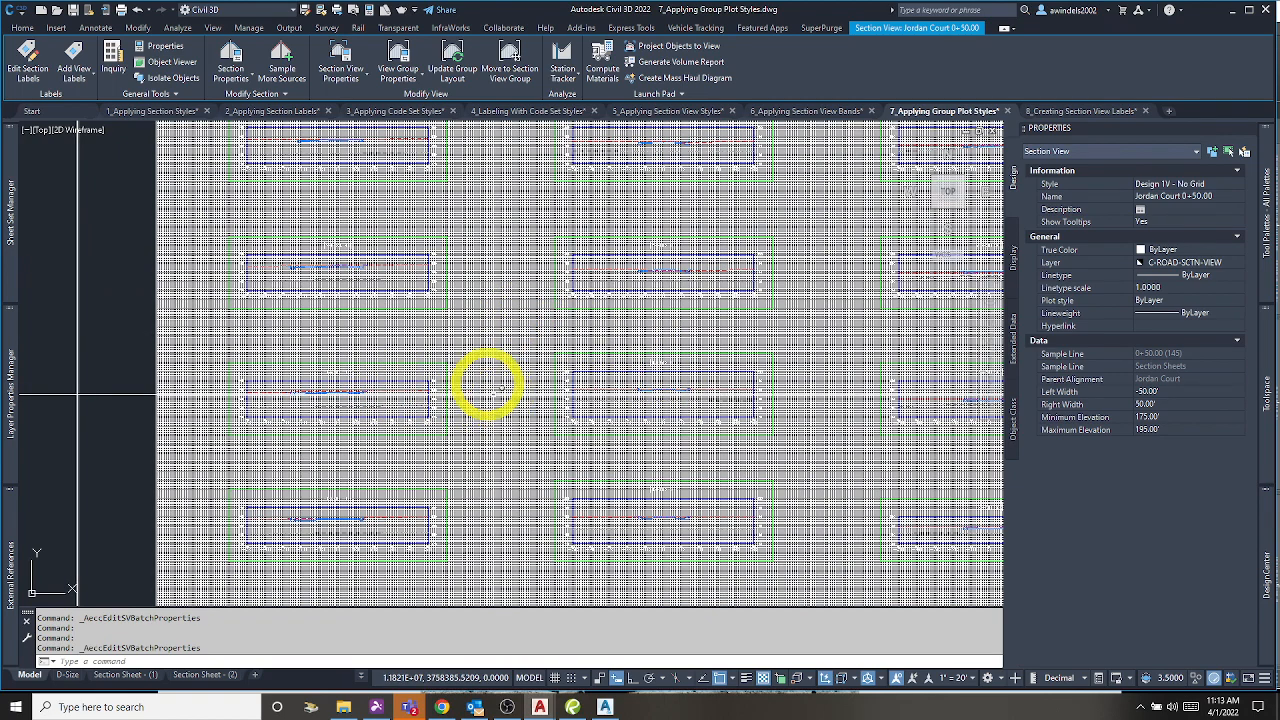
scroll(620, 382, up, 4)
scroll(630, 380, down, 1)
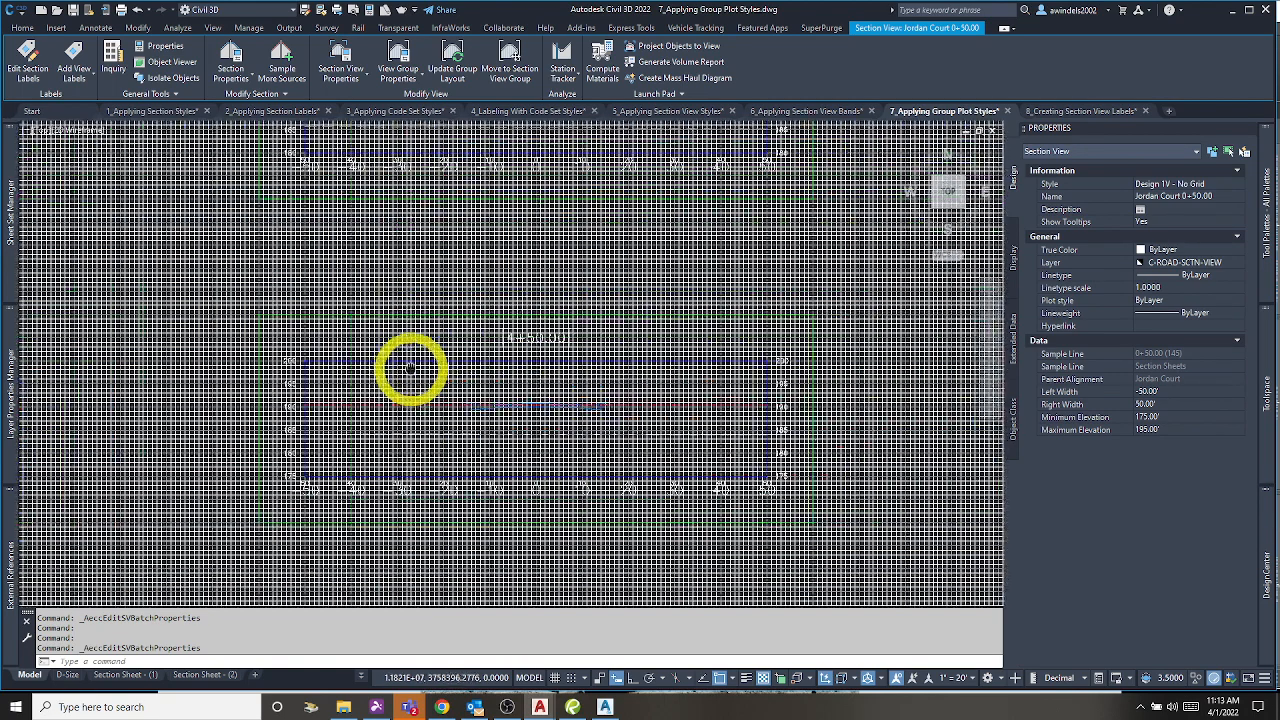
scroll(380, 372, down, 4)
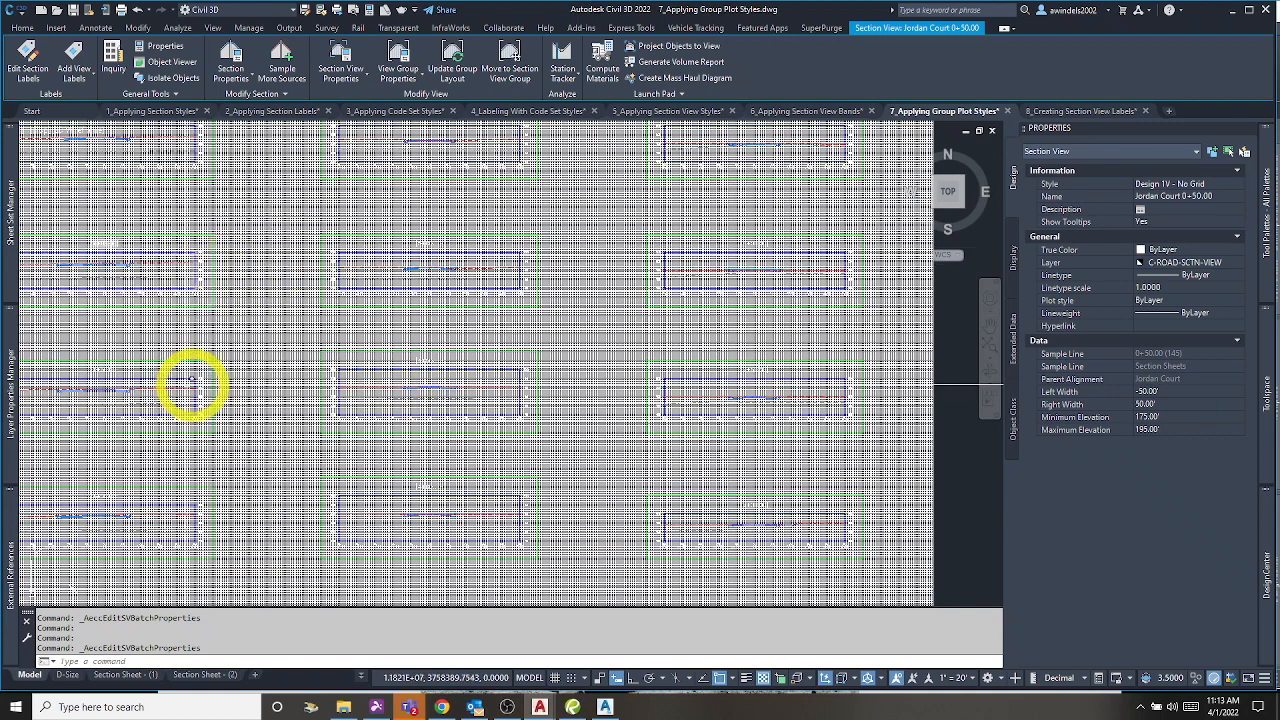
scroll(200, 326, down, 5)
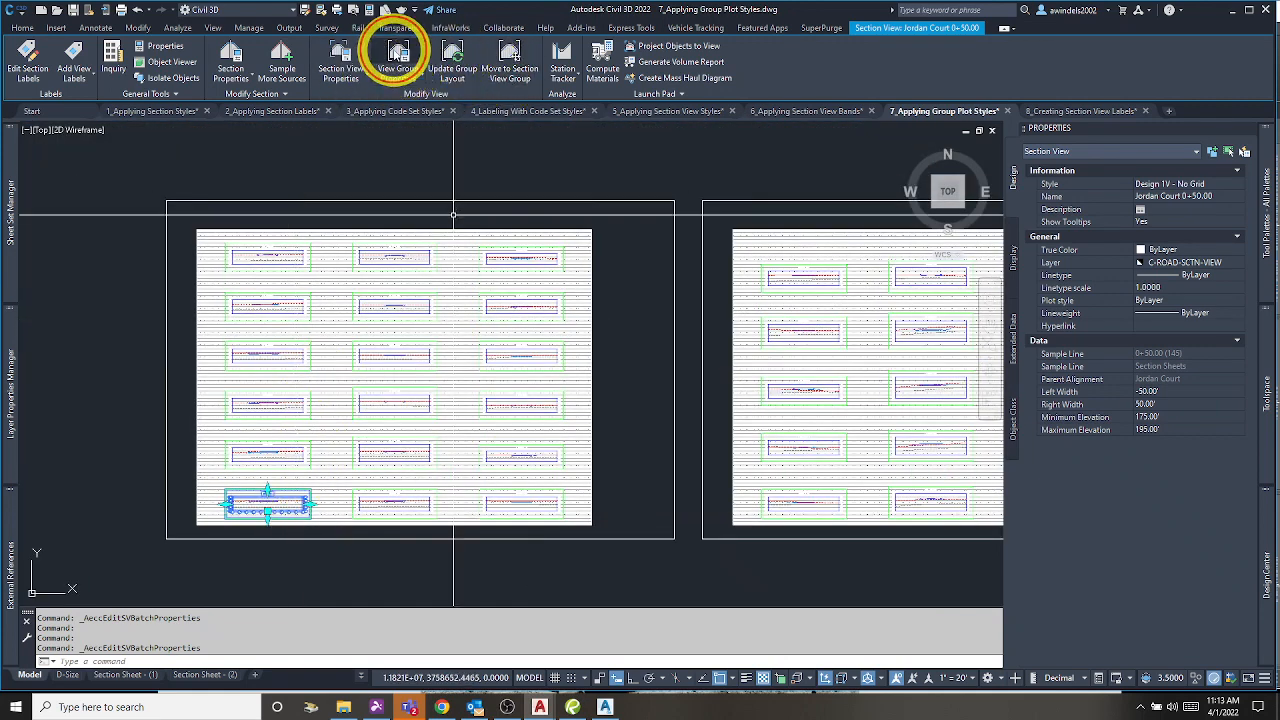
Step: Remove the Offsets Horizontal section data band from Section View Group - 1 and accept the group properties
click(414, 70)
click(614, 390)
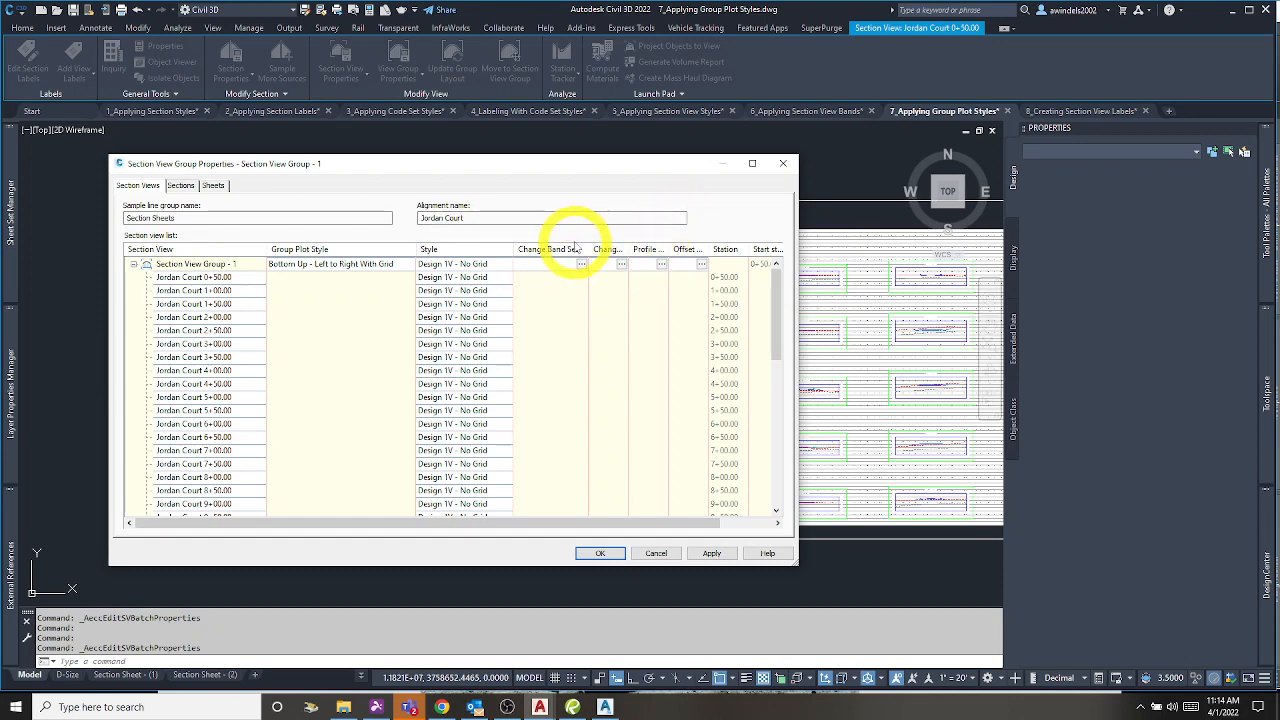
click(581, 264)
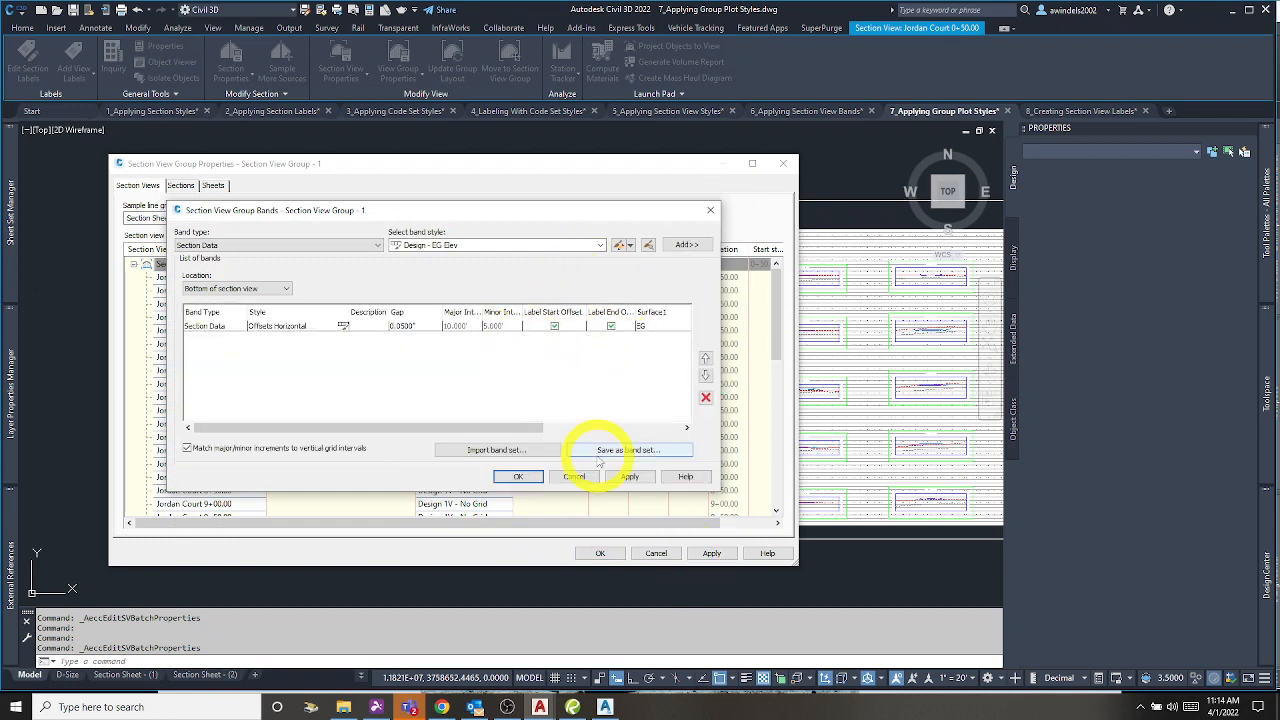
click(236, 330)
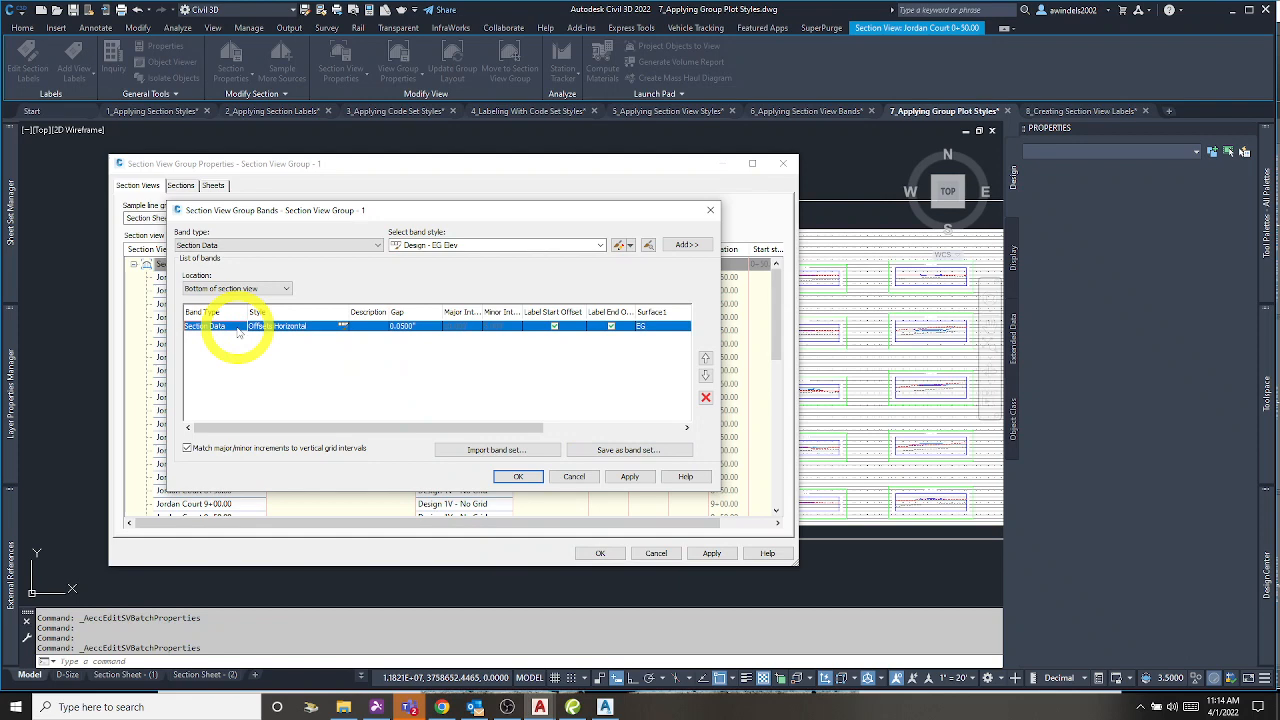
click(705, 397)
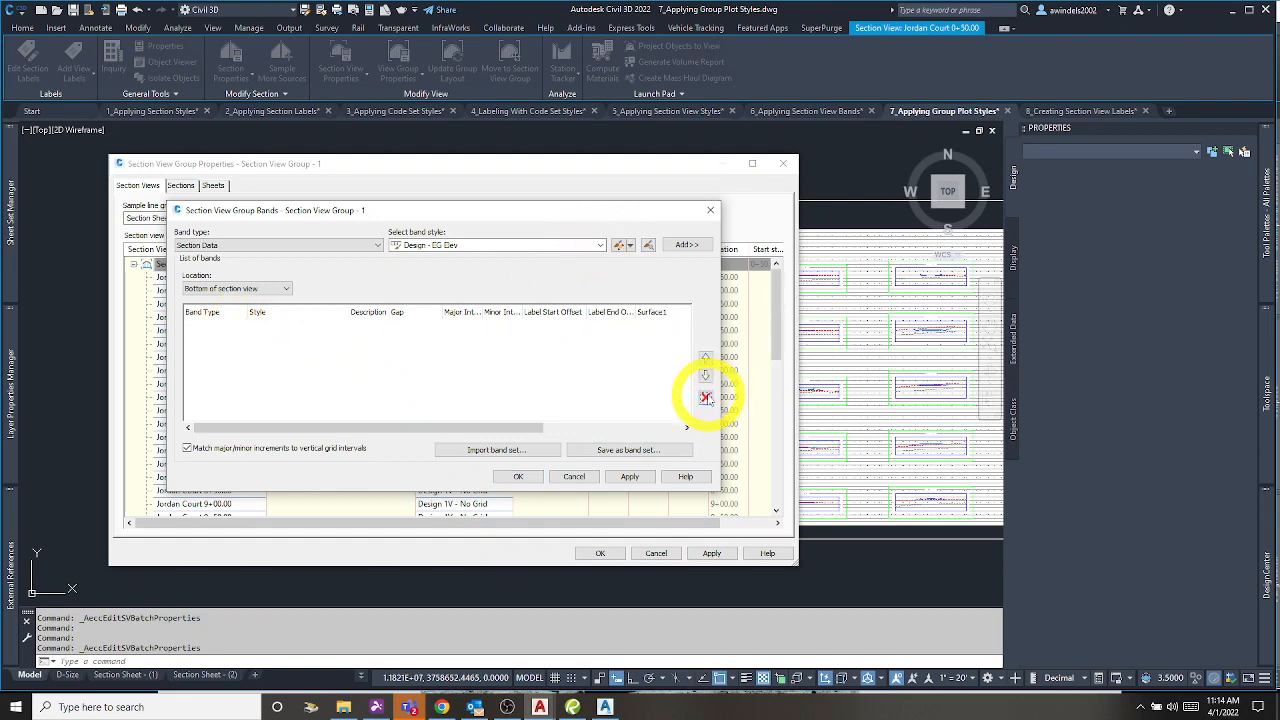
click(524, 479)
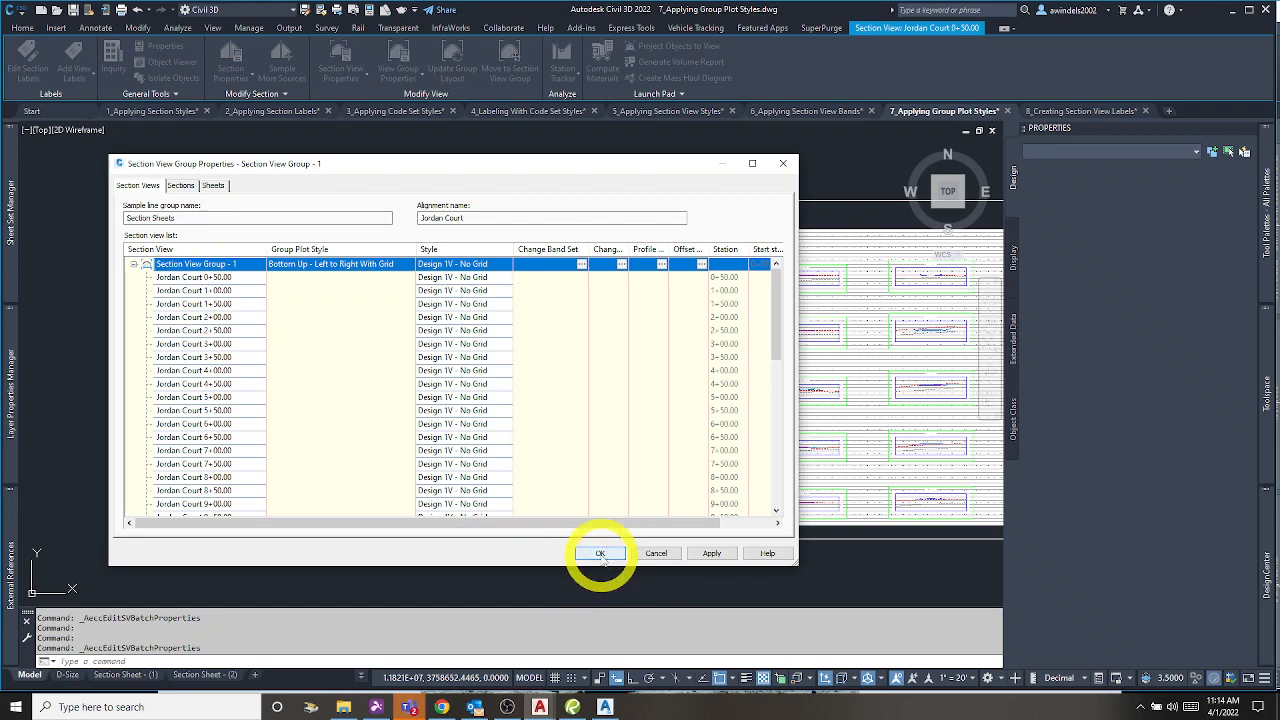
click(600, 553)
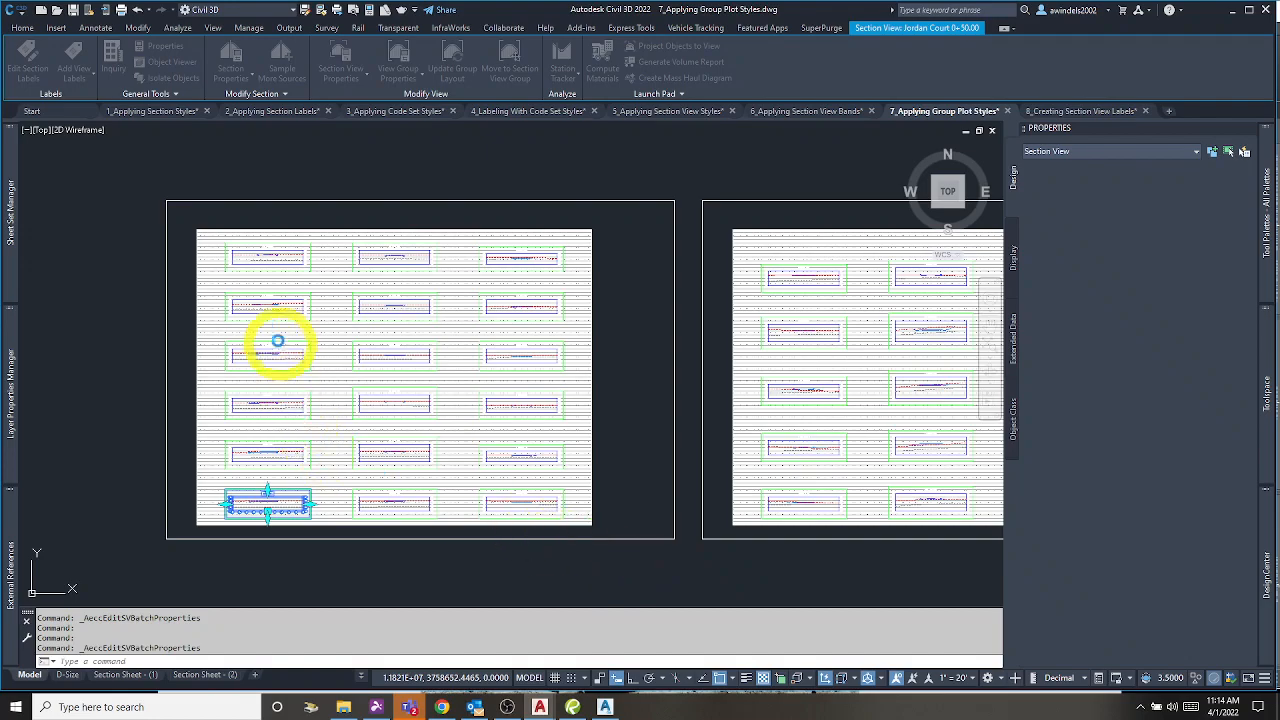
Step: Examine the section views without the band against the plot grid on the first sheet, including the 2+00.00 and 4+50.00 views
scroll(263, 307, up, 2)
scroll(265, 309, up, 10)
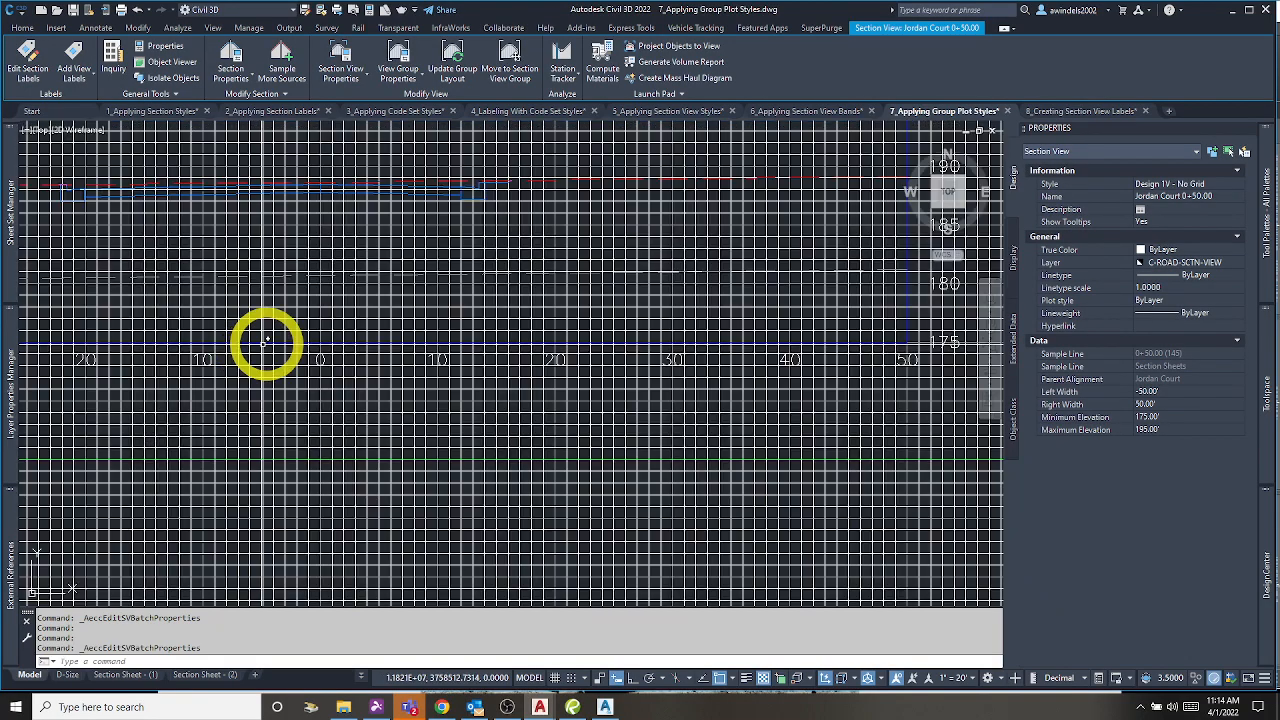
mouse_move(266, 344)
middle_down()
mouse_move(354, 443)
mouse_move(580, 441)
mouse_move(498, 264)
middle_up()
scroll(349, 431, down, 2)
middle_drag(561, 348, 500, 234)
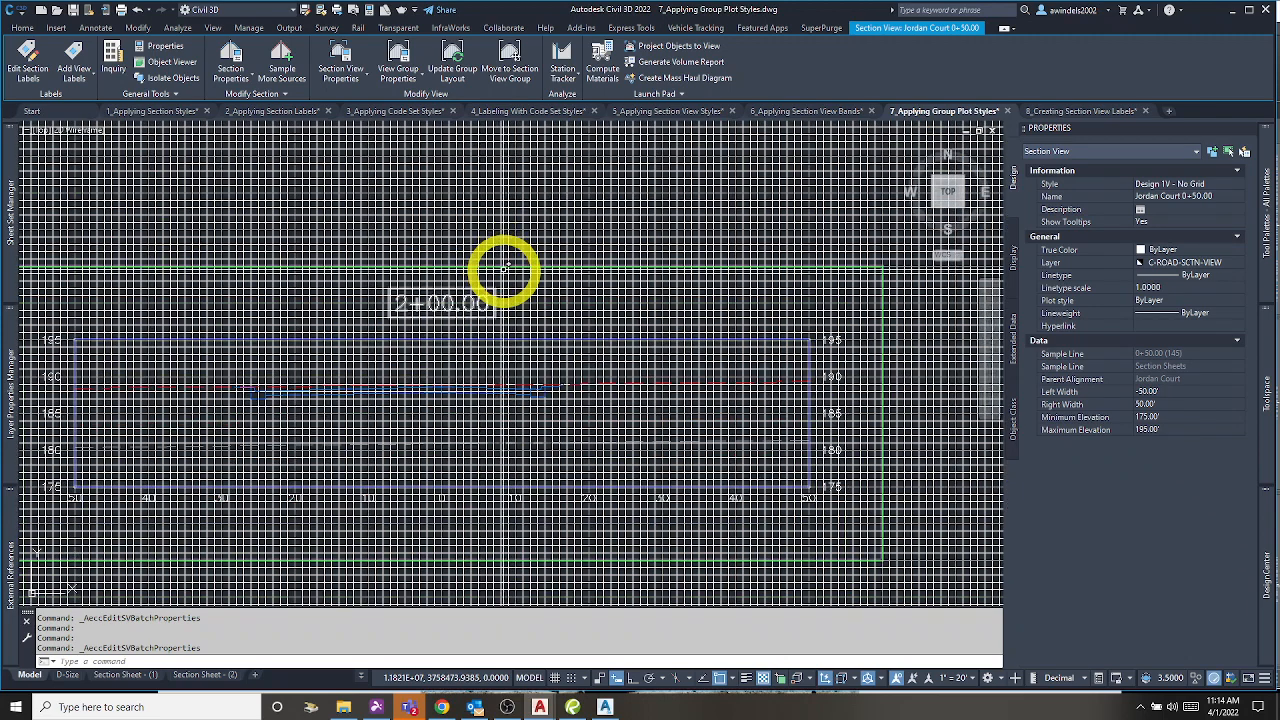
scroll(506, 280, down, 6)
middle_drag(582, 366, 591, 325)
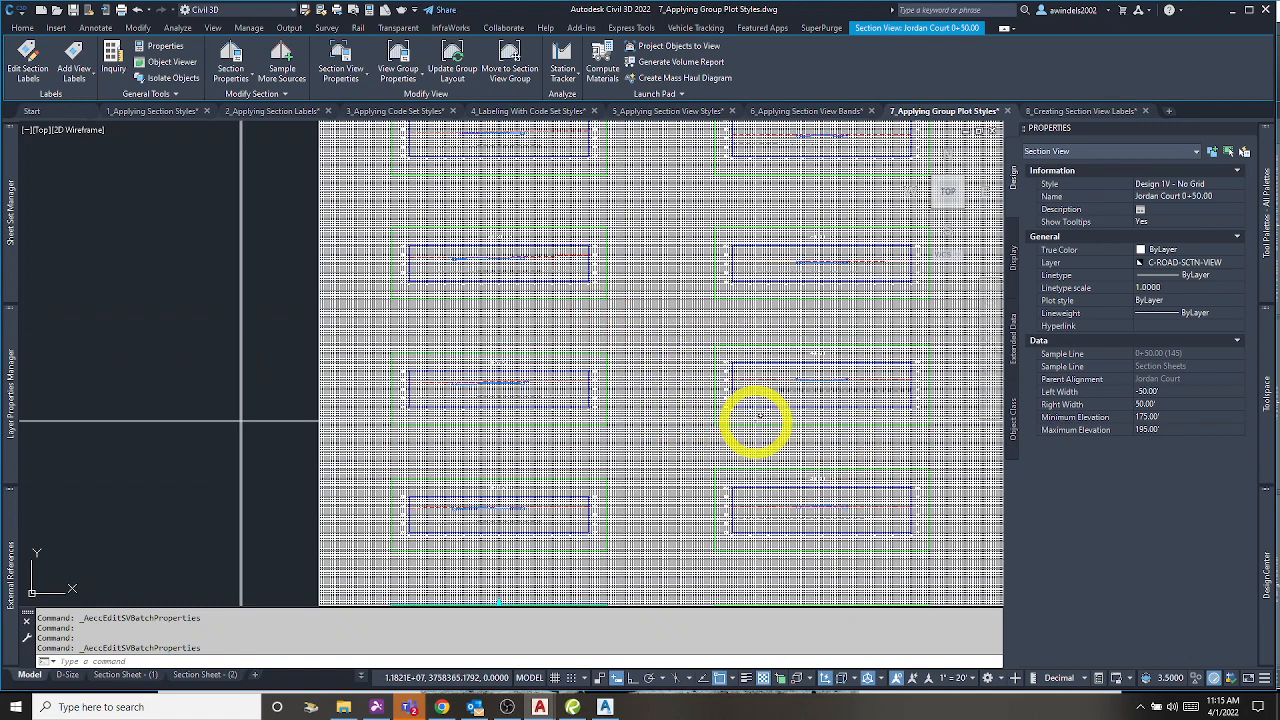
scroll(634, 429, down, 3)
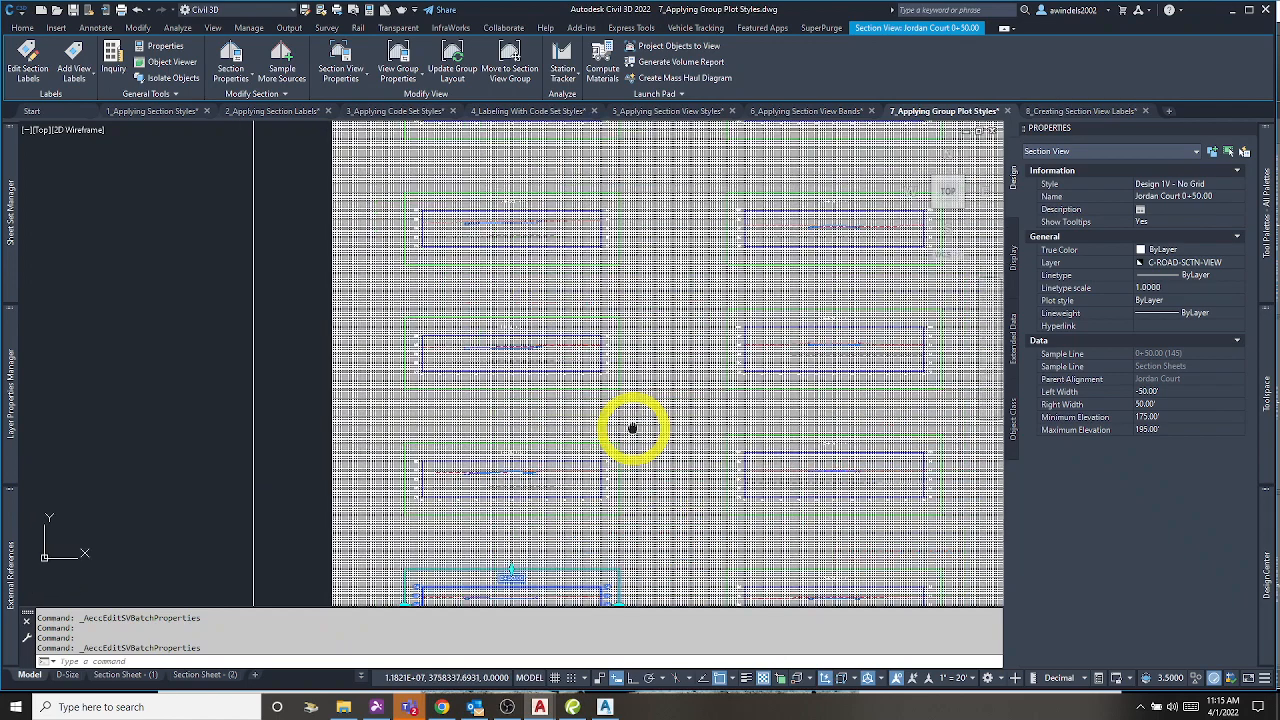
scroll(680, 400, down, 4)
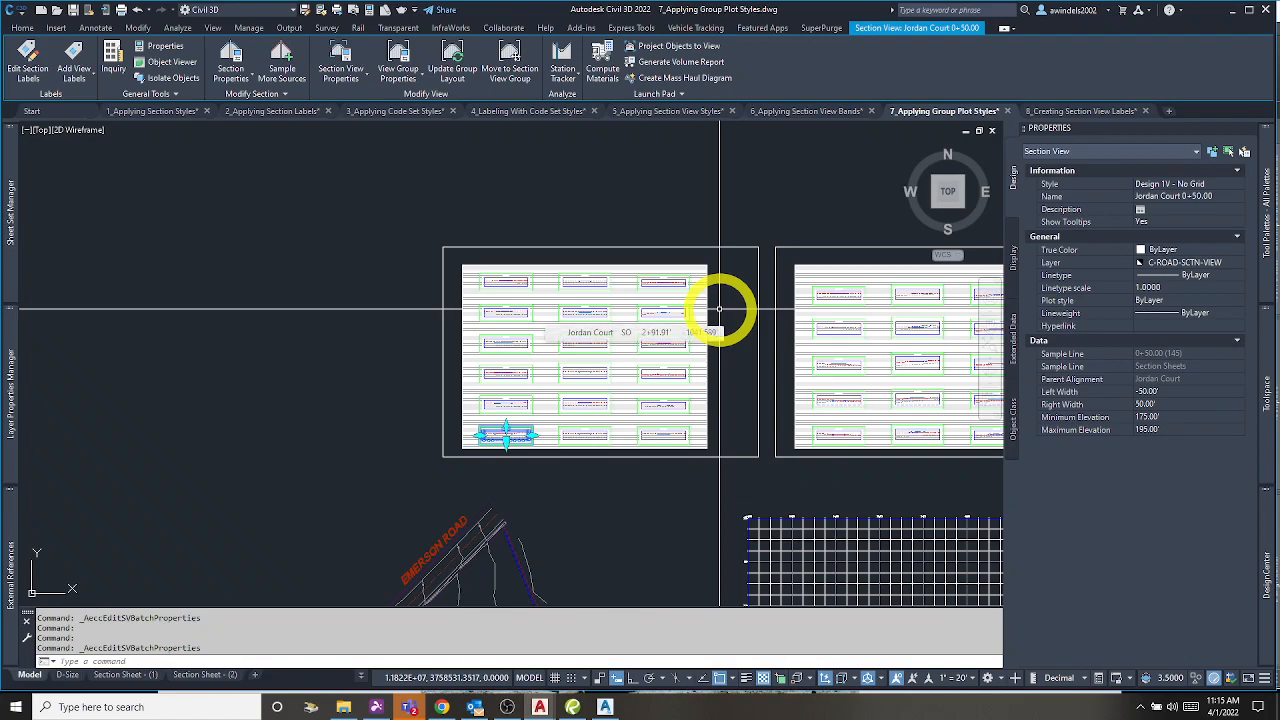
scroll(590, 372, up, 6)
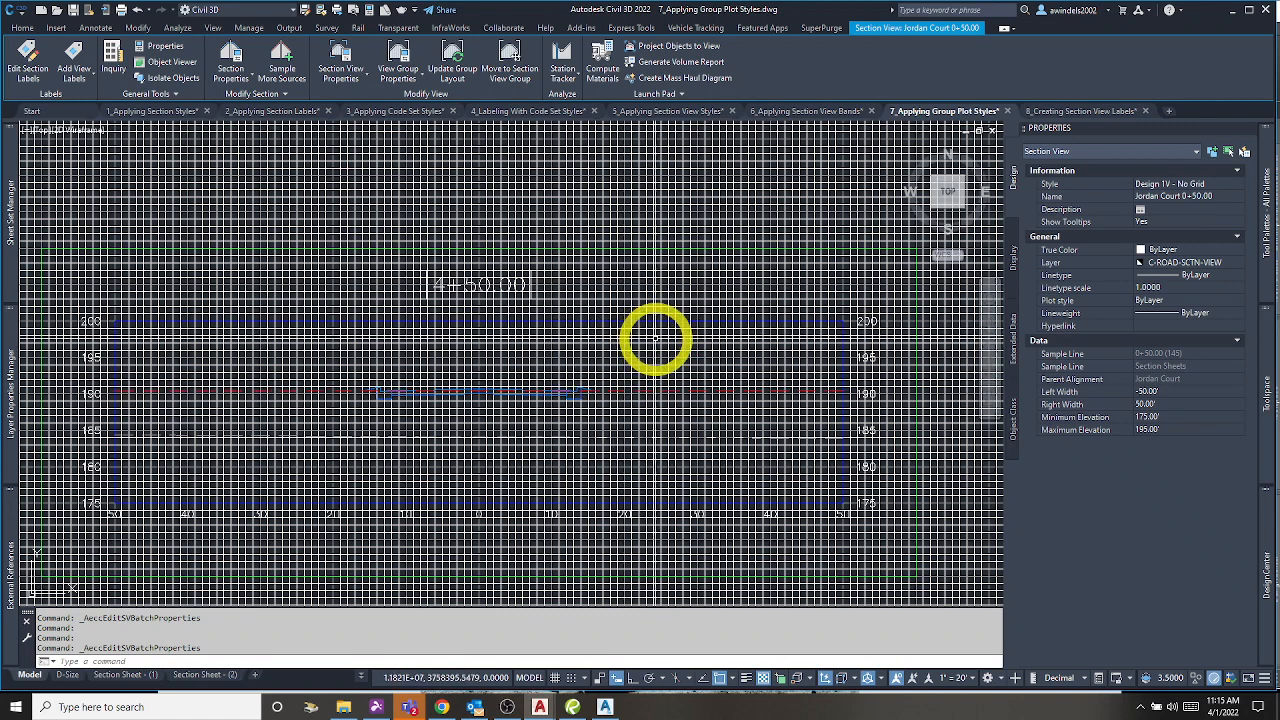
mouse_move(655, 336)
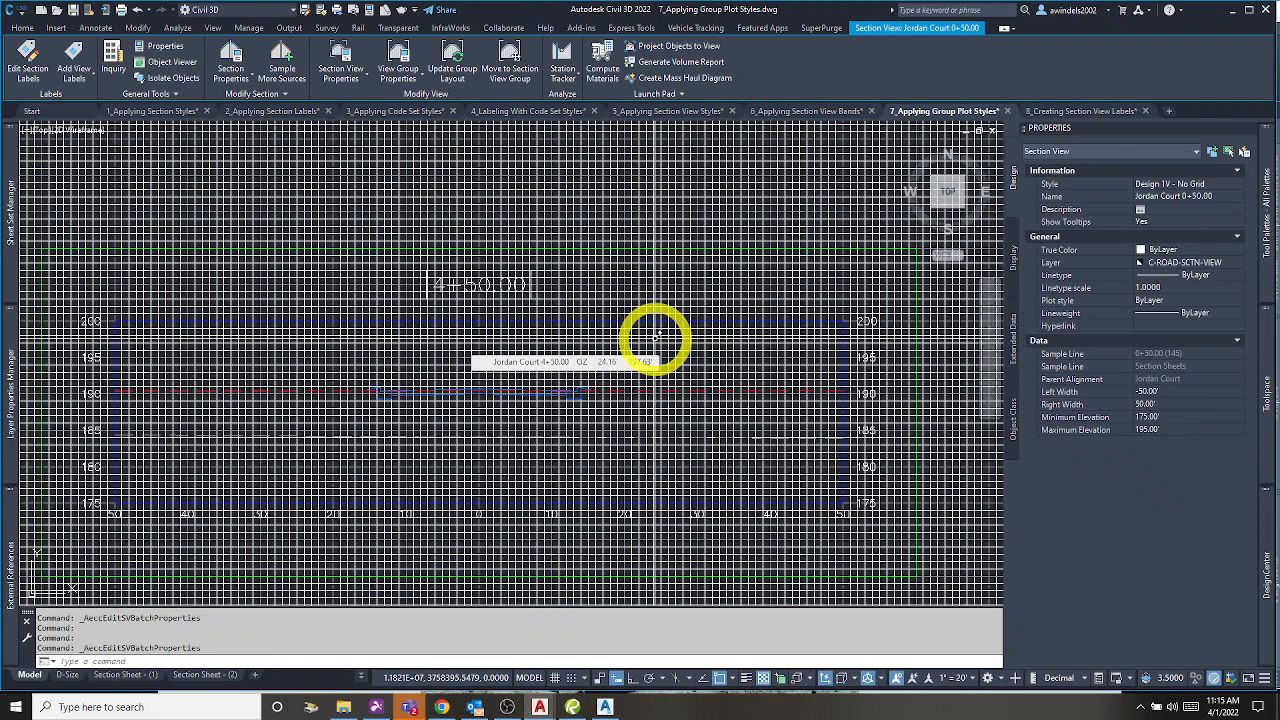
scroll(651, 391, down, 6)
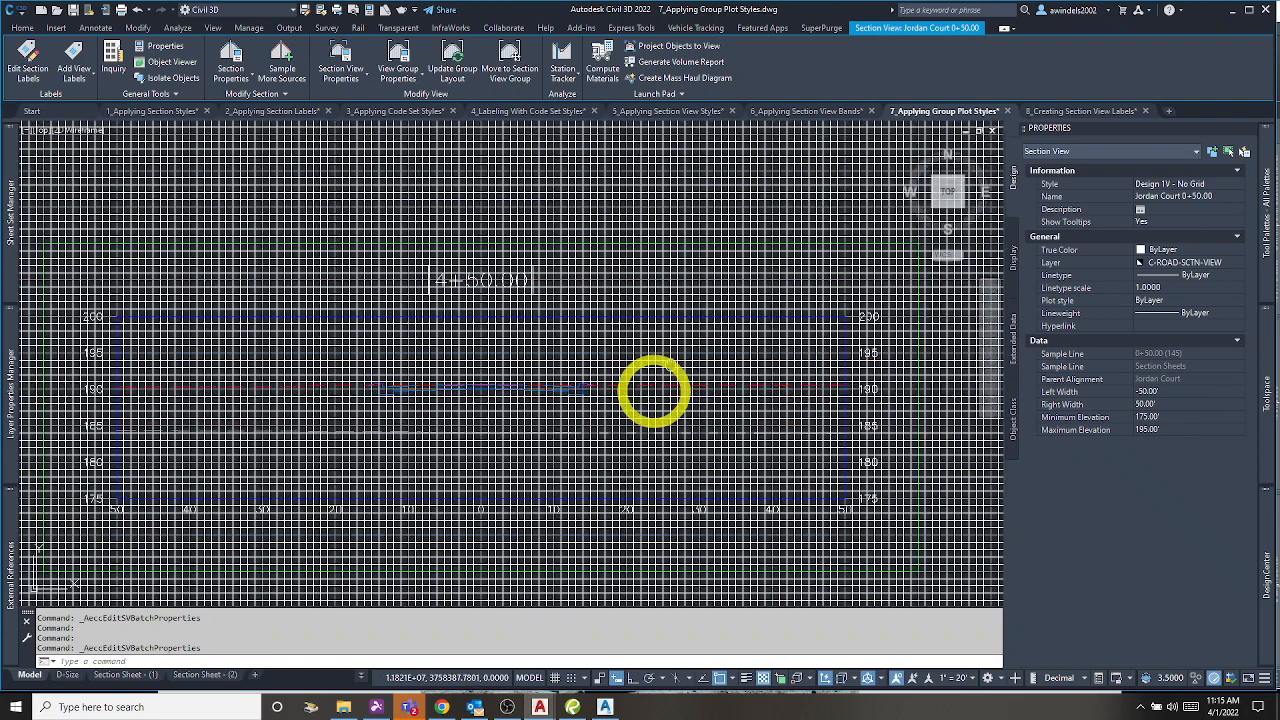
scroll(505, 500, down, 4)
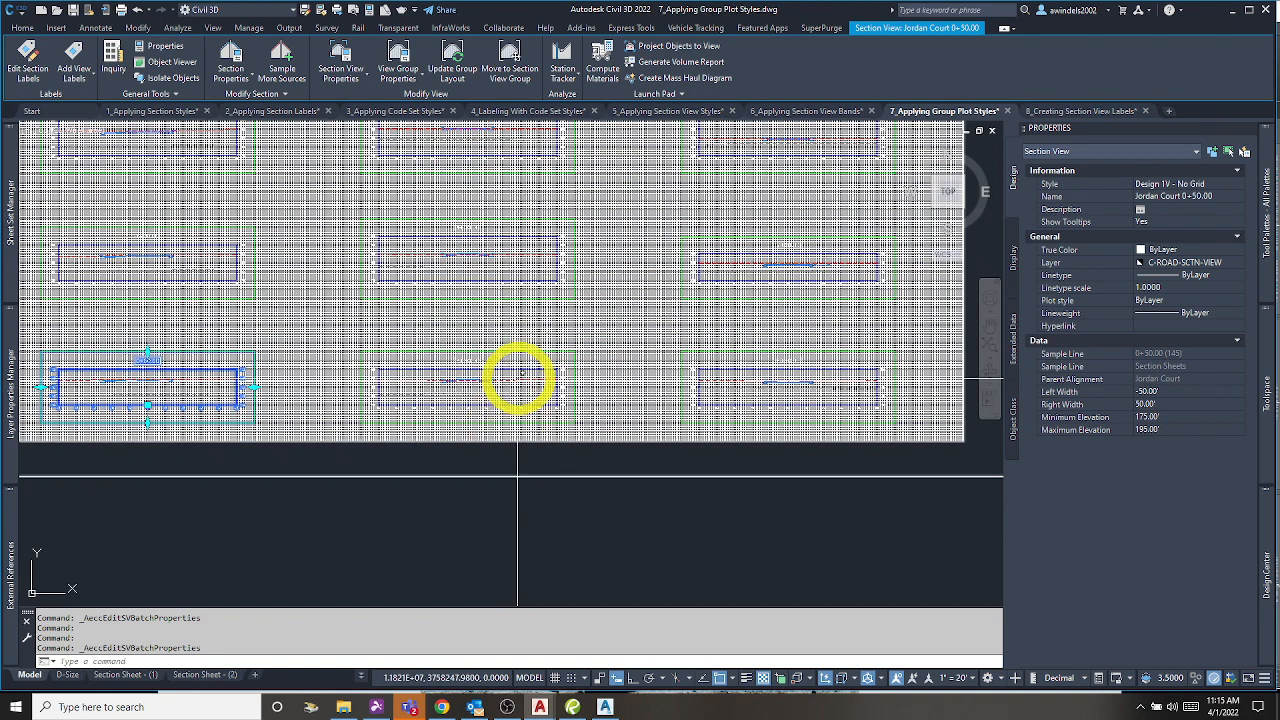
Step: Update the group layout of the section view group containing the selected 0+50.00 view
middle_drag(454, 338, 485, 442)
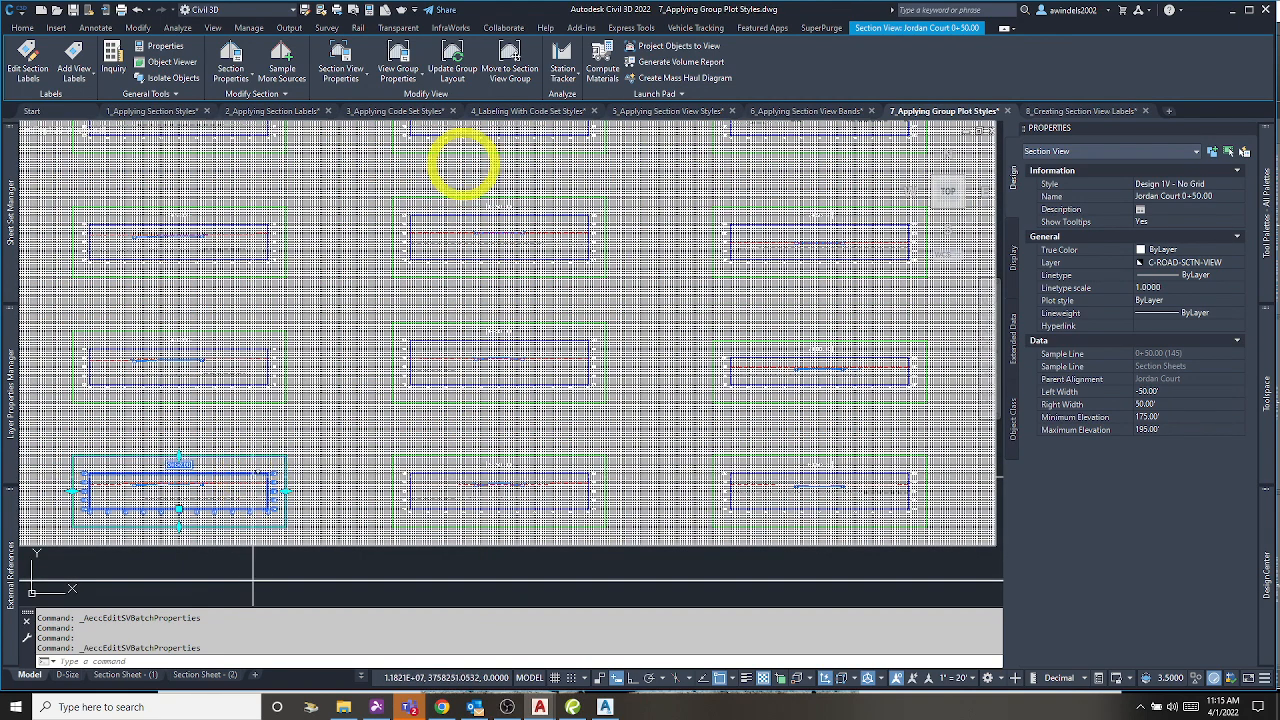
click(455, 64)
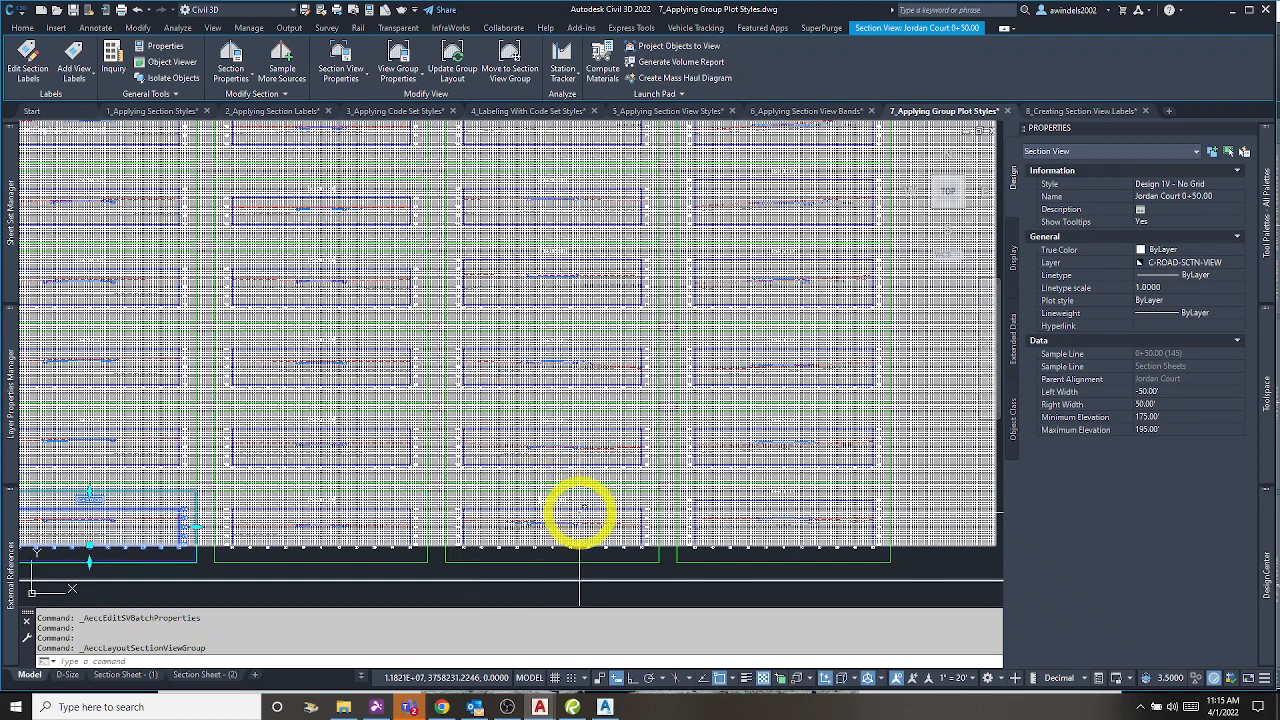
scroll(577, 508, down, 2)
Step: Examine how the rearranged section views fit the plot grid and sheet borders, including the 0+50.00 view, and clear the selection
scroll(180, 537, up, 6)
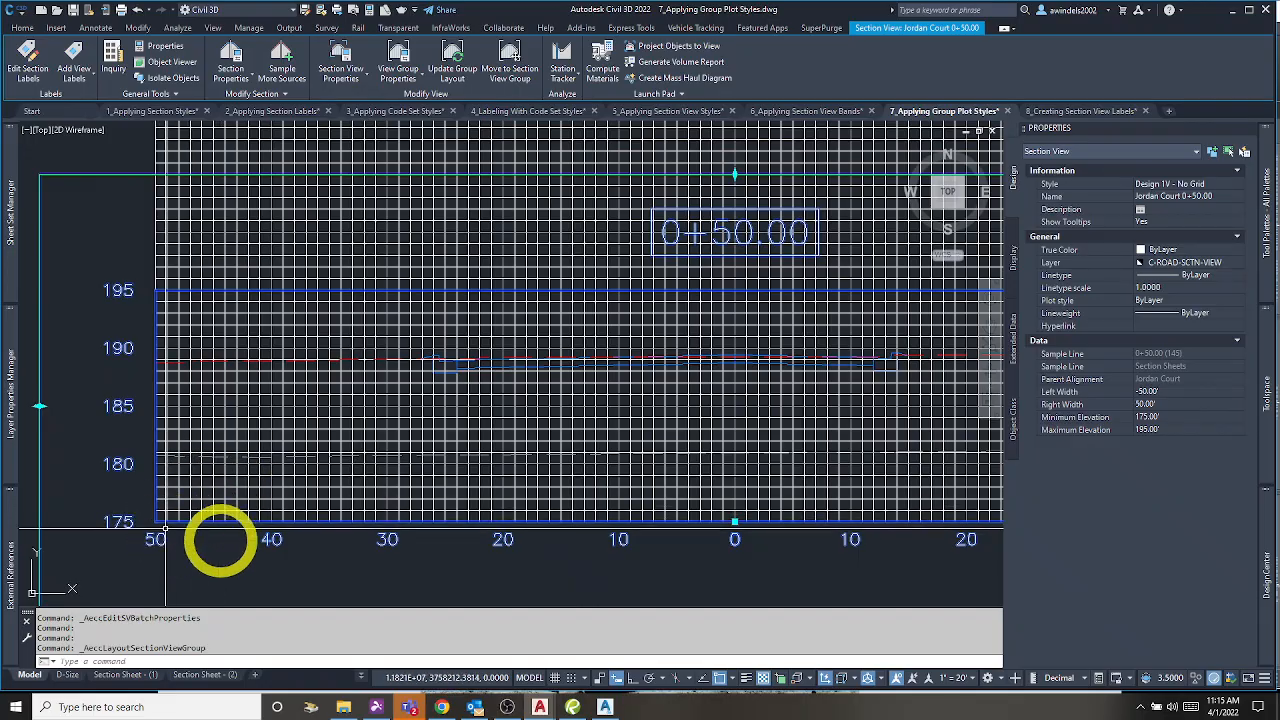
scroll(220, 525, down, 3)
scroll(200, 531, down, 4)
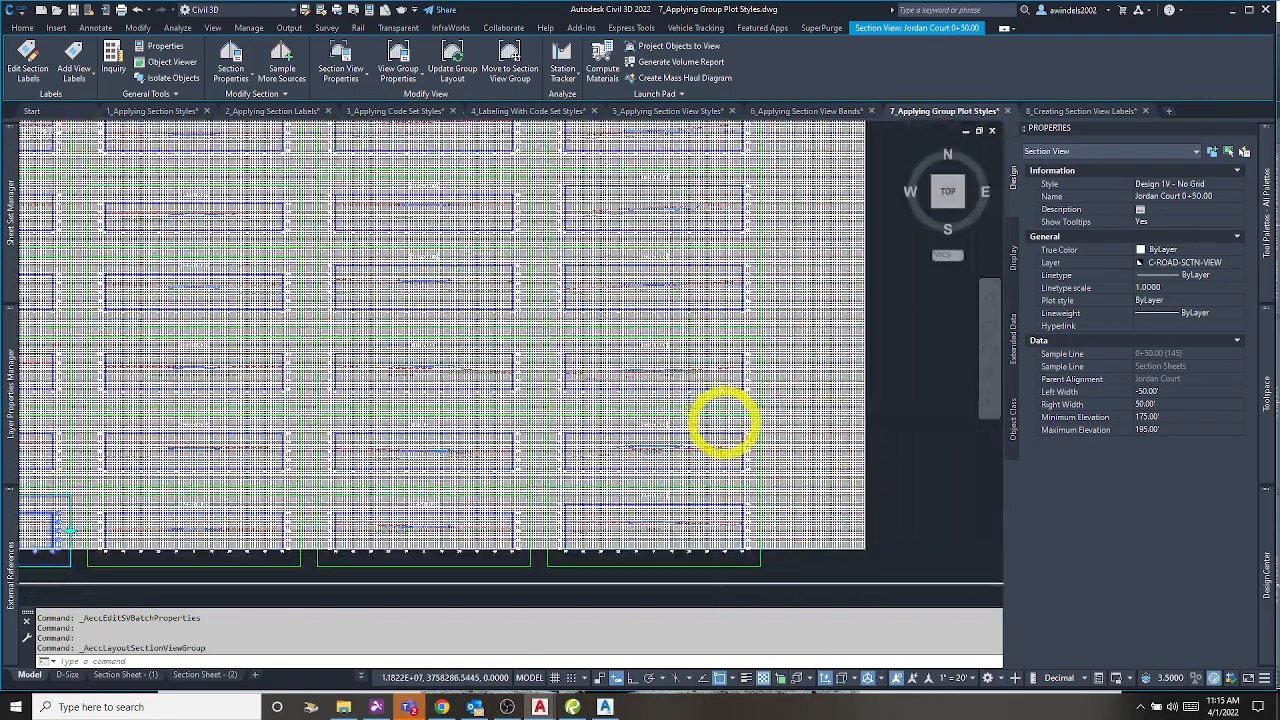
scroll(723, 423, up, 8)
scroll(790, 448, down, 5)
scroll(517, 494, down, 2)
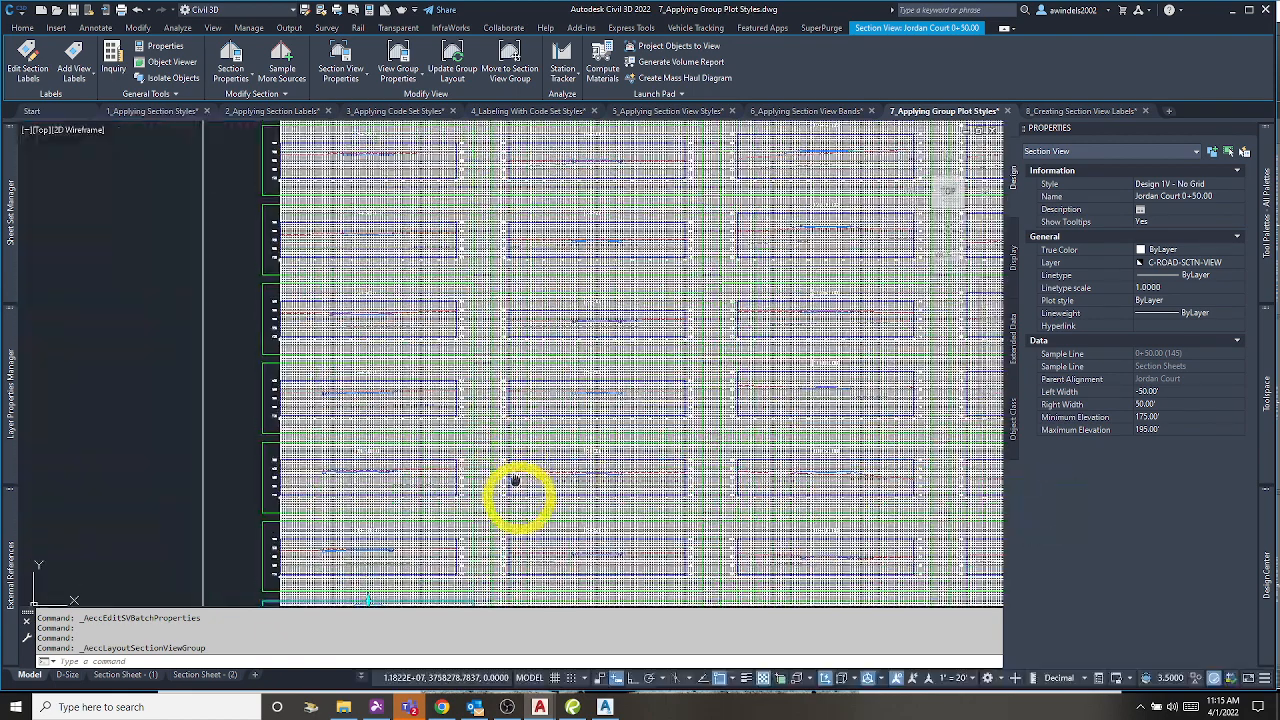
scroll(308, 234, down, 2)
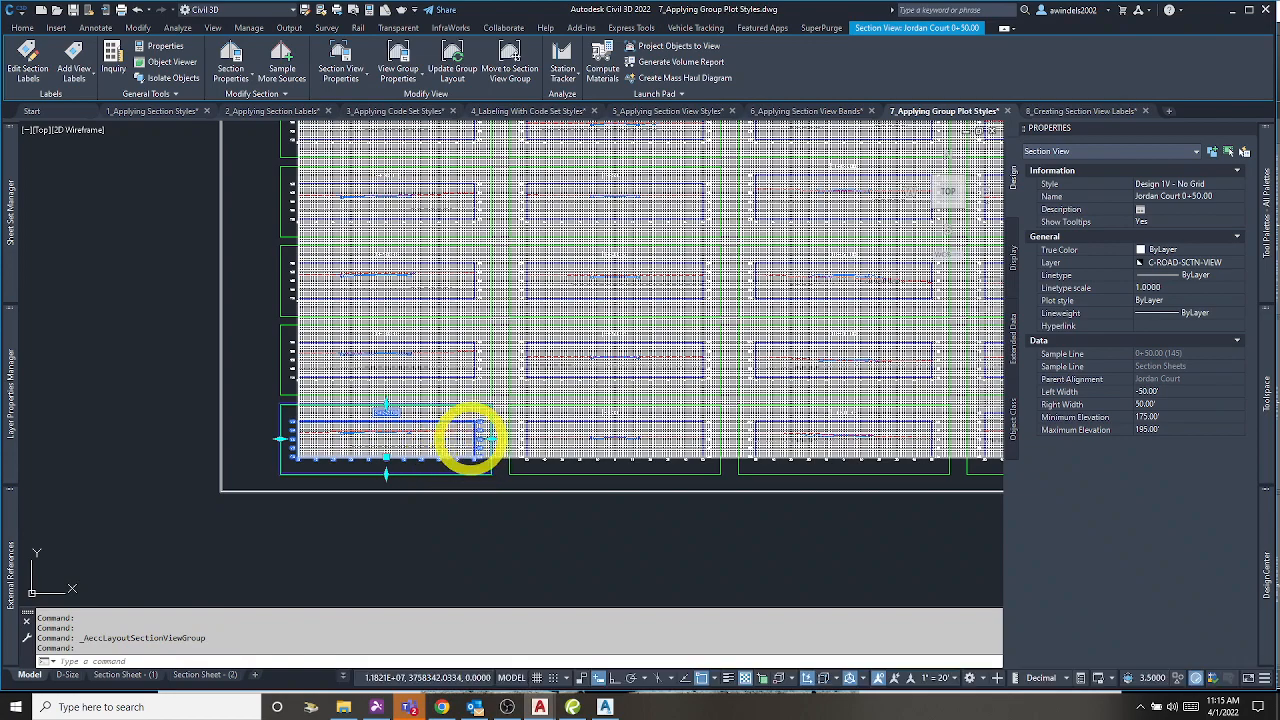
scroll(410, 500, up, 2)
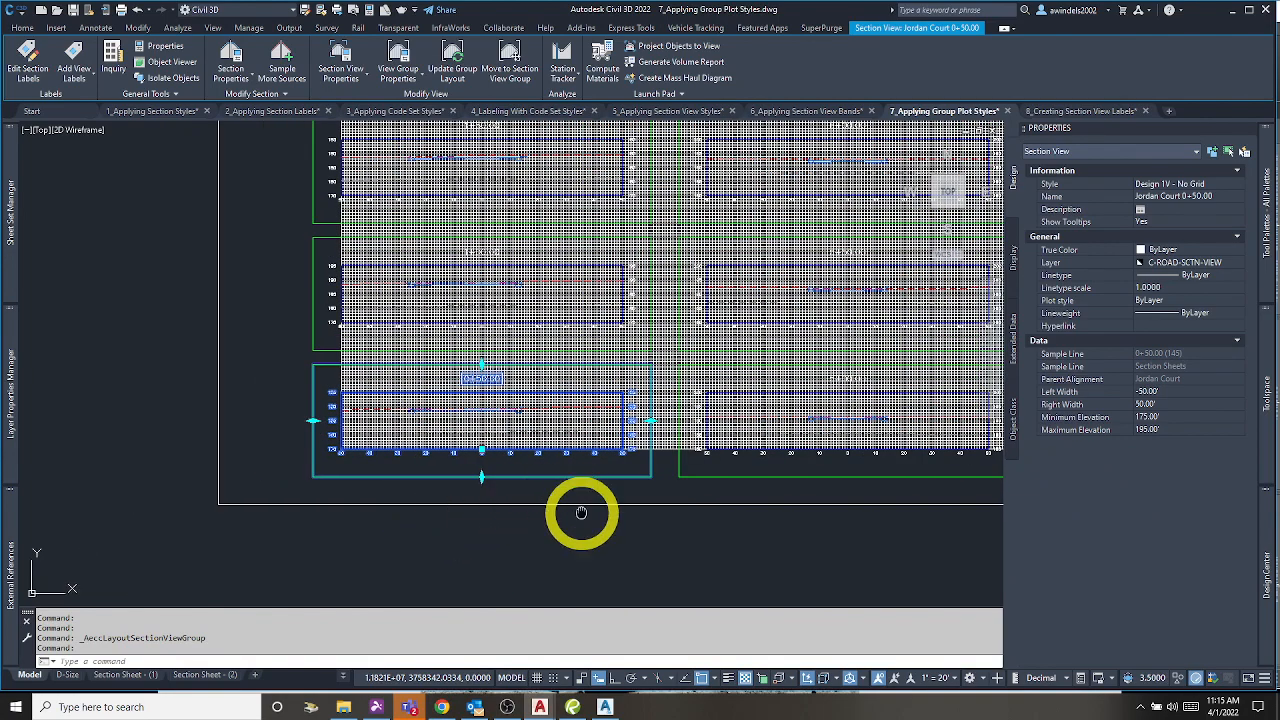
middle_drag(581, 513, 586, 523)
key(Escape)
scroll(406, 486, down, 3)
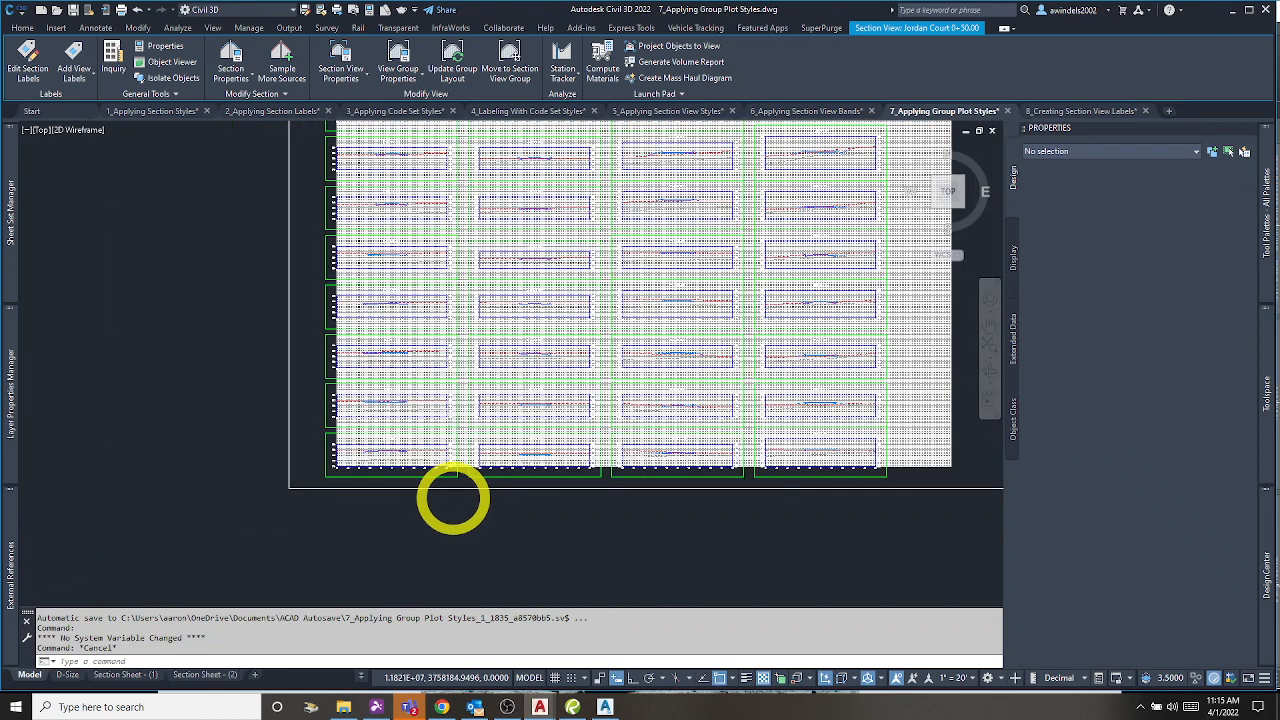
key(Escape)
scroll(462, 488, down, 2)
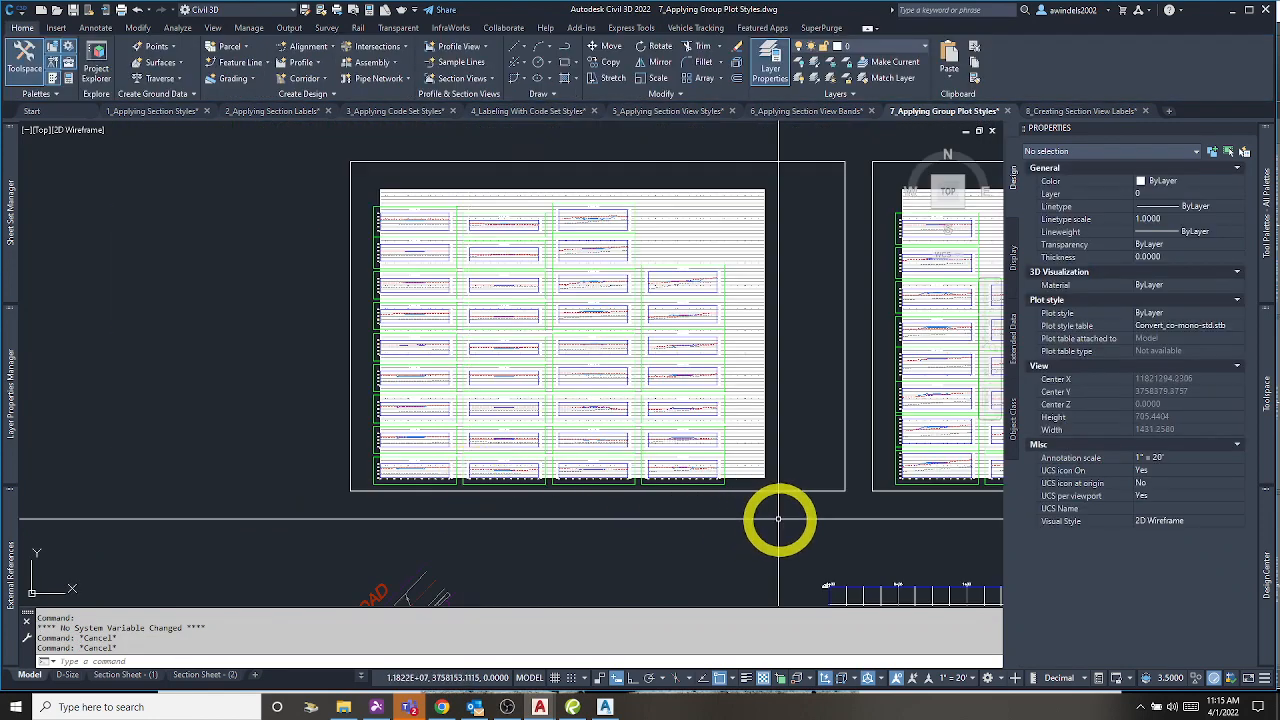
mouse_move(778, 518)
middle_down()
mouse_move(763, 528)
mouse_move(757, 491)
middle_up()
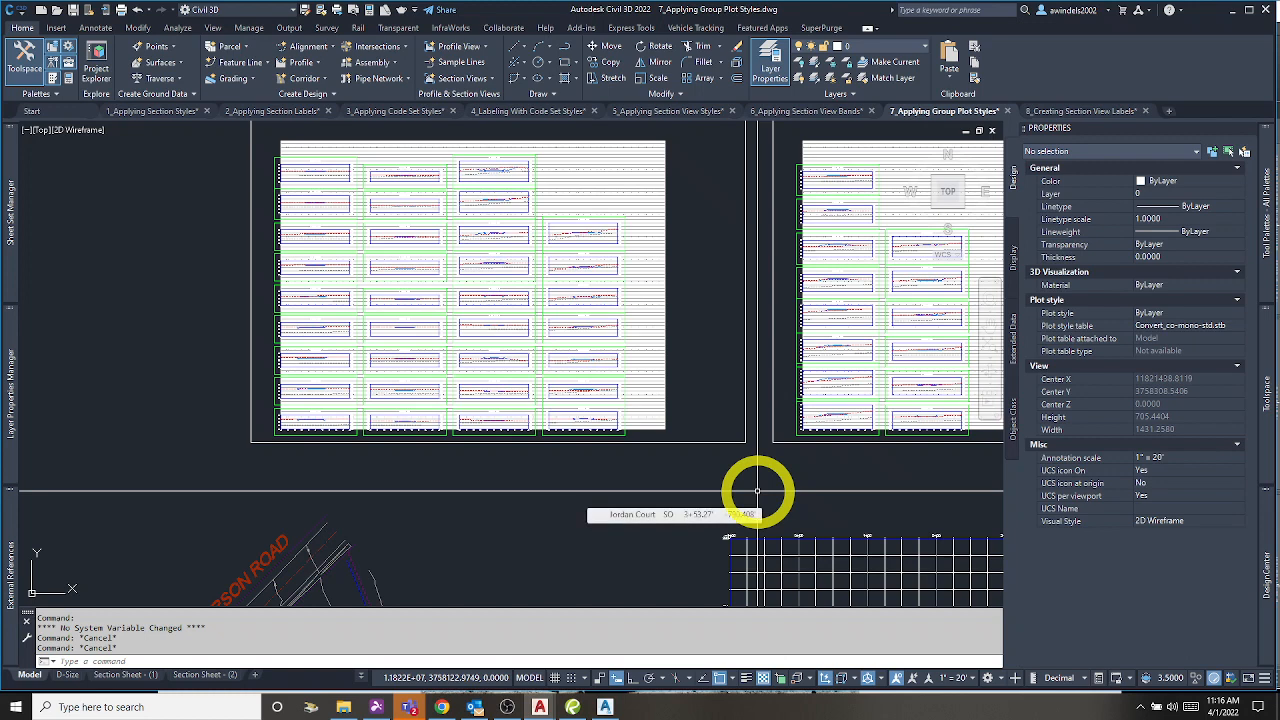
Step: Switch to the 8_Creating Section View Labels drawing and select the corridor section in the 8+50.00 section view
click(1055, 111)
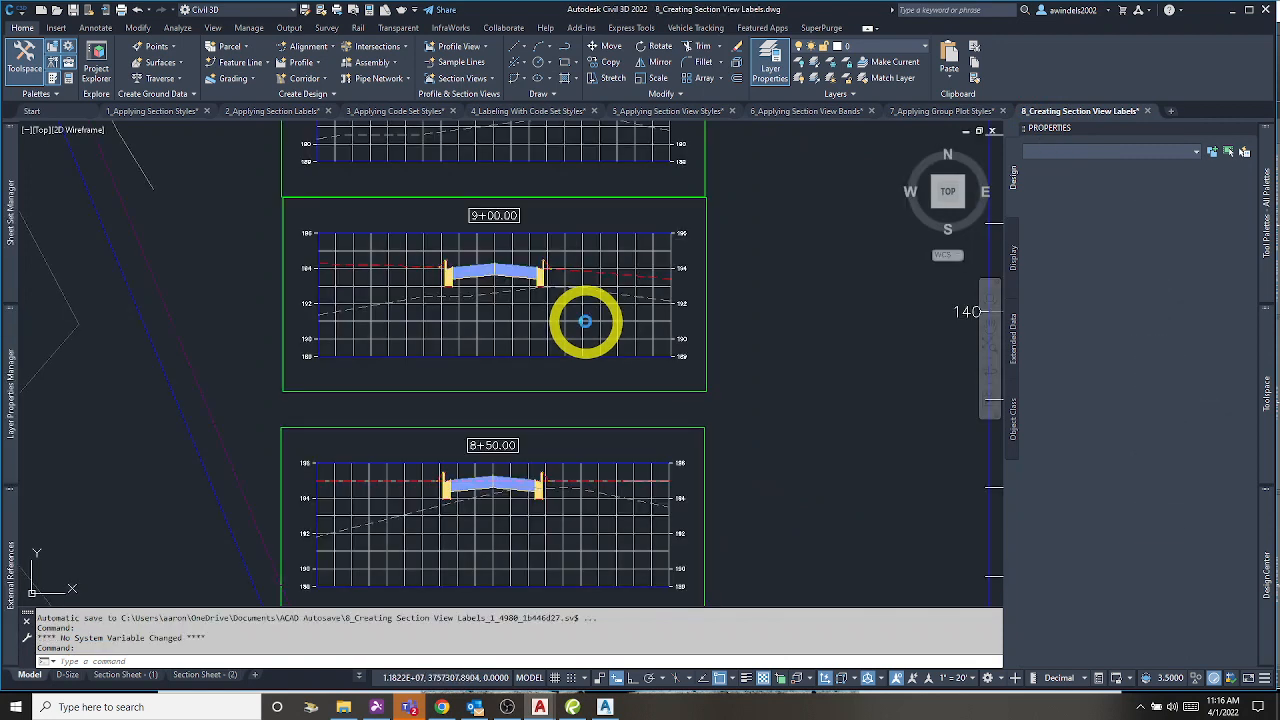
click(585, 321)
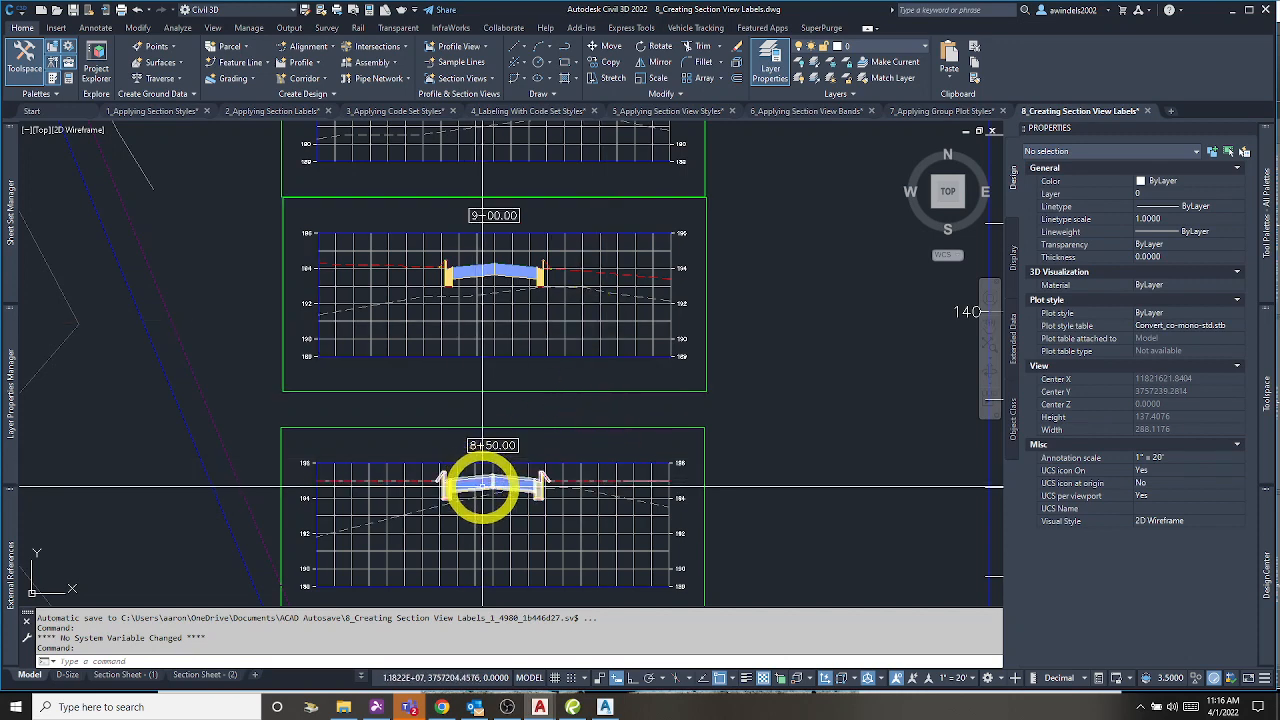
click(484, 487)
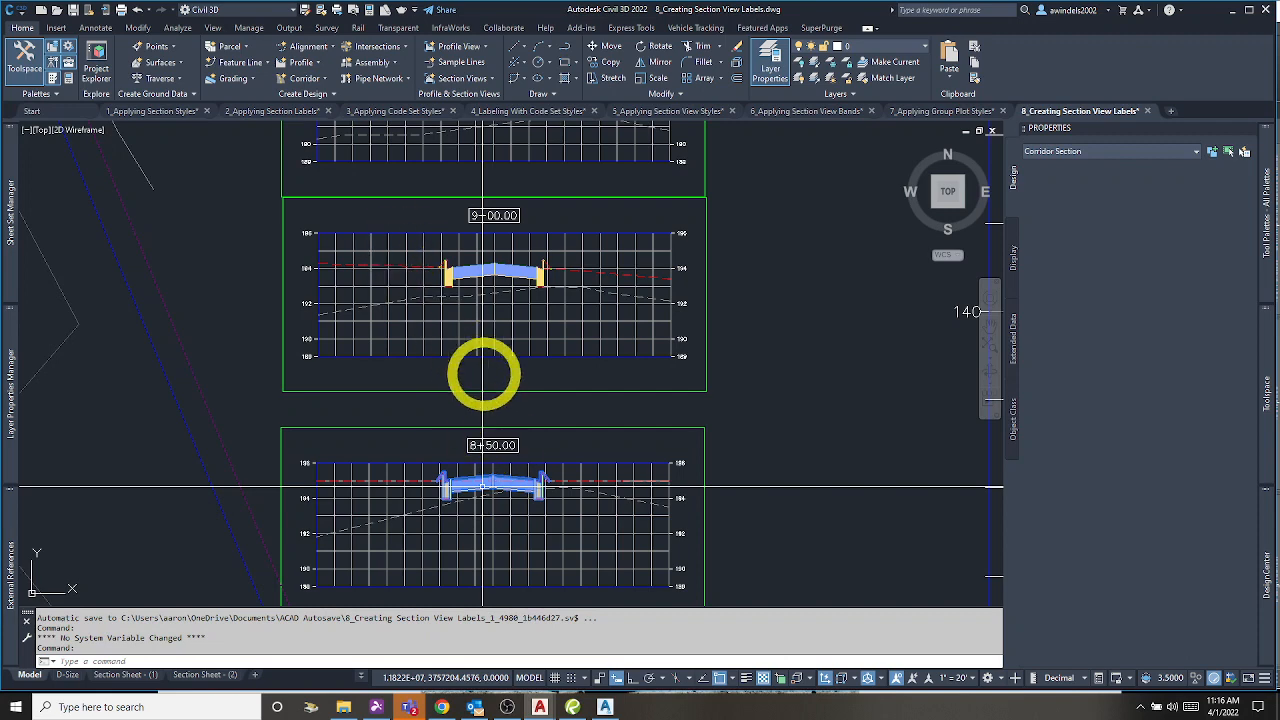
Step: Examine the assemblies below the section views and the road and curb shapes of the corridor section at 8+50.00
middle_drag(580, 523, 531, 426)
middle_drag(626, 498, 565, 468)
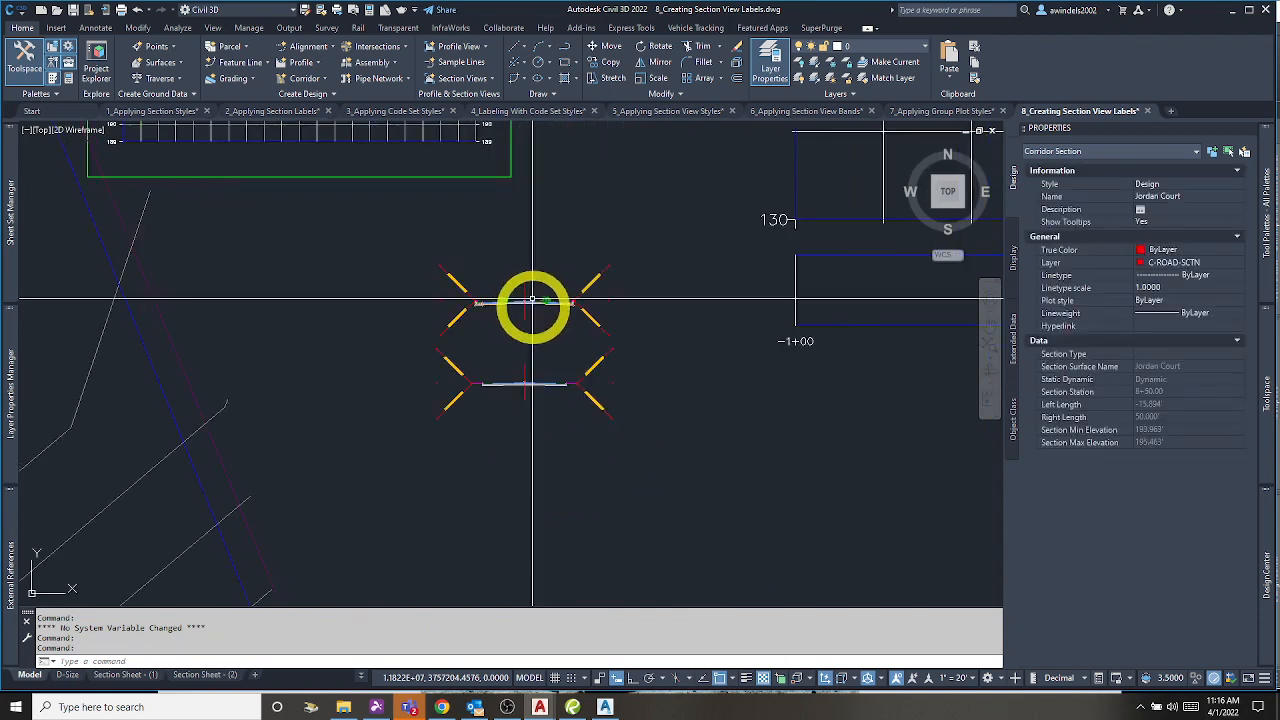
middle_drag(463, 229, 683, 481)
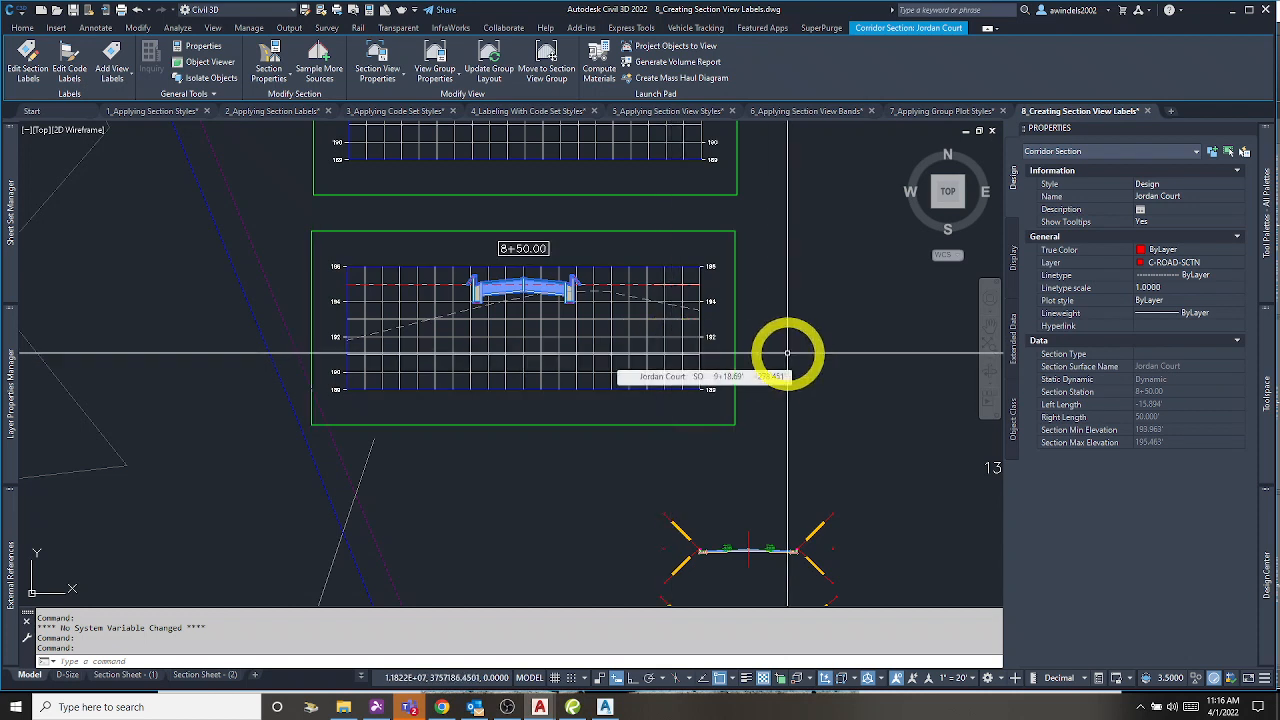
middle_drag(811, 332, 808, 327)
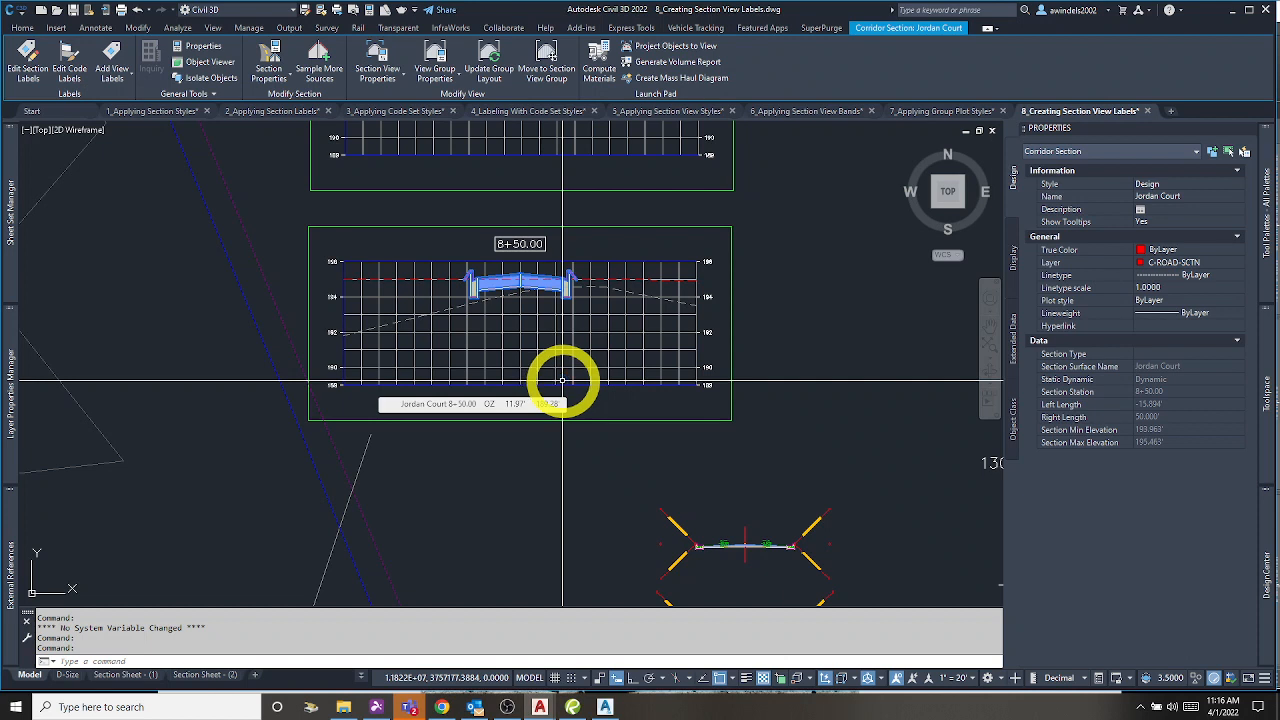
scroll(562, 380, up, 4)
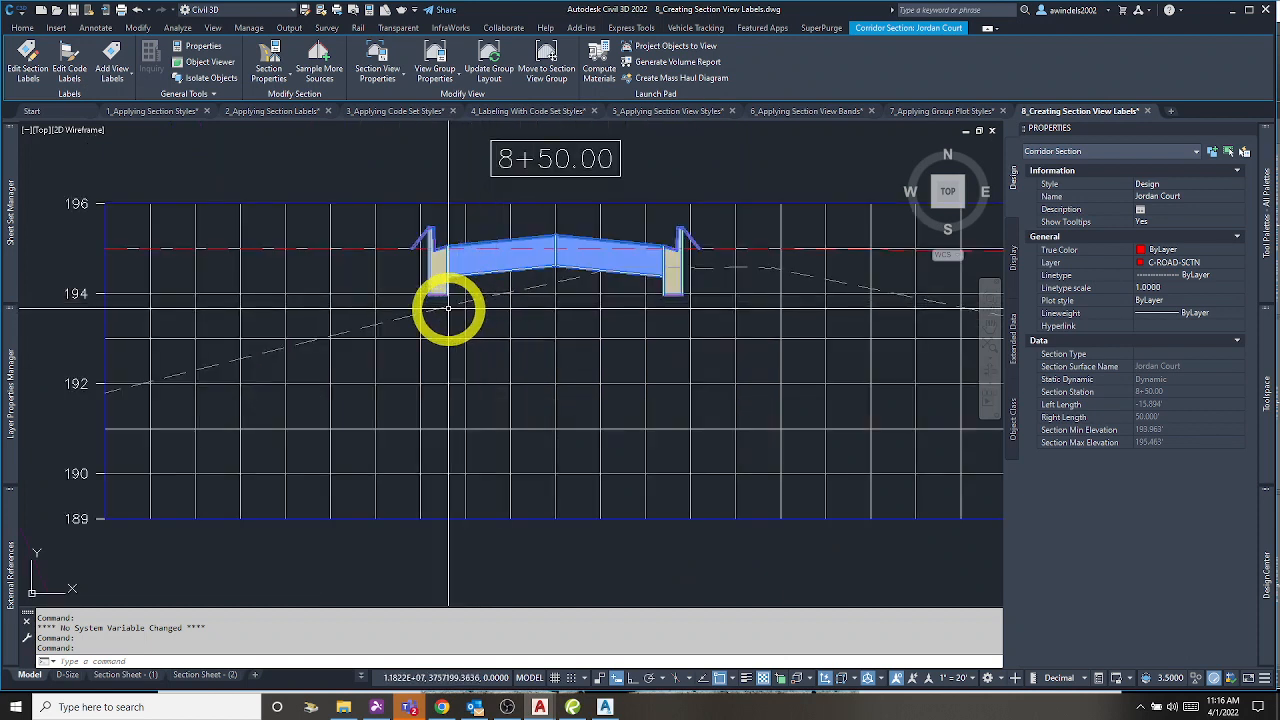
mouse_move(441, 307)
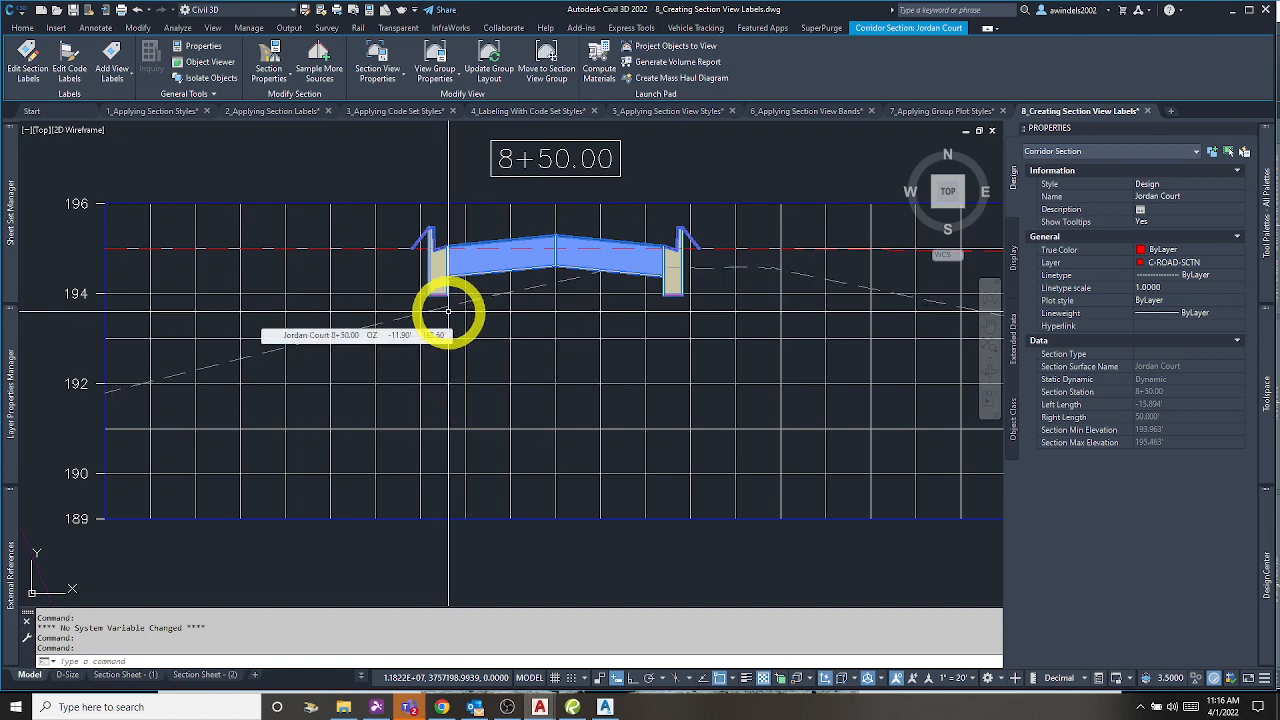
middle_drag(448, 311, 454, 331)
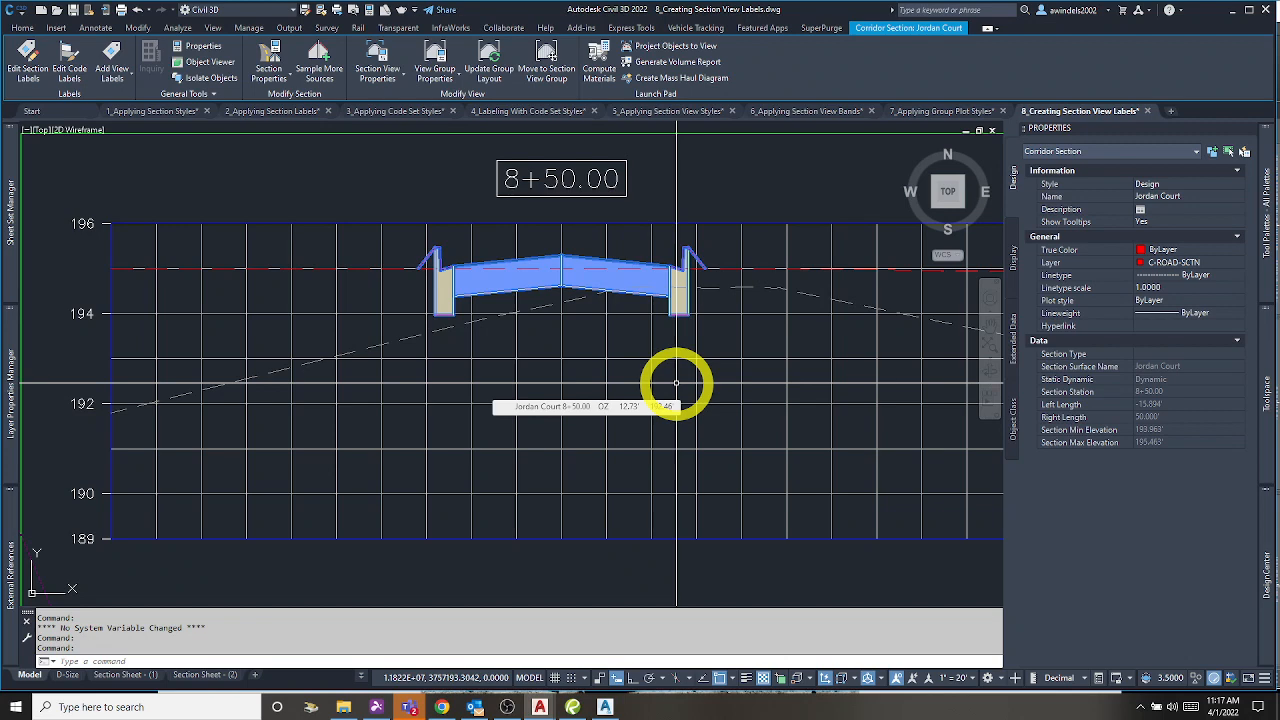
scroll(629, 337, up, 3)
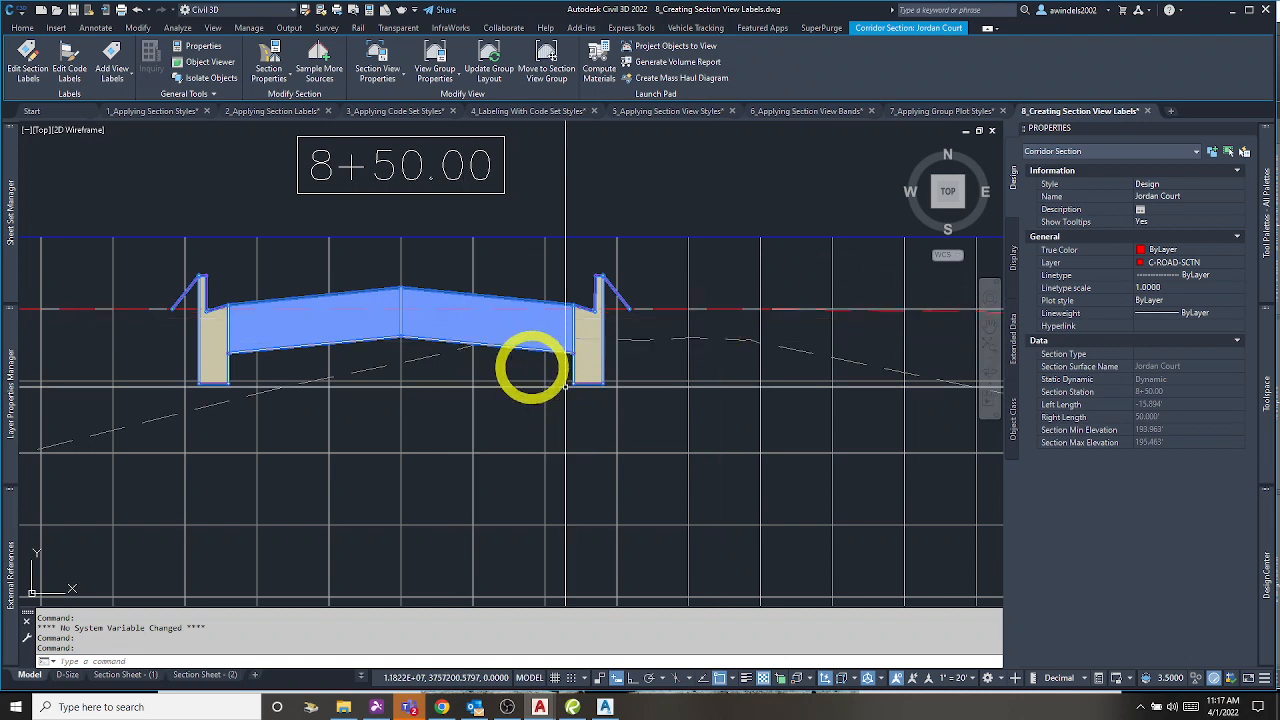
Step: Examine the 8+50.00 section view and the sheet layout around the 0+50.00 section view, and clear the corridor section selection
scroll(530, 362, down, 4)
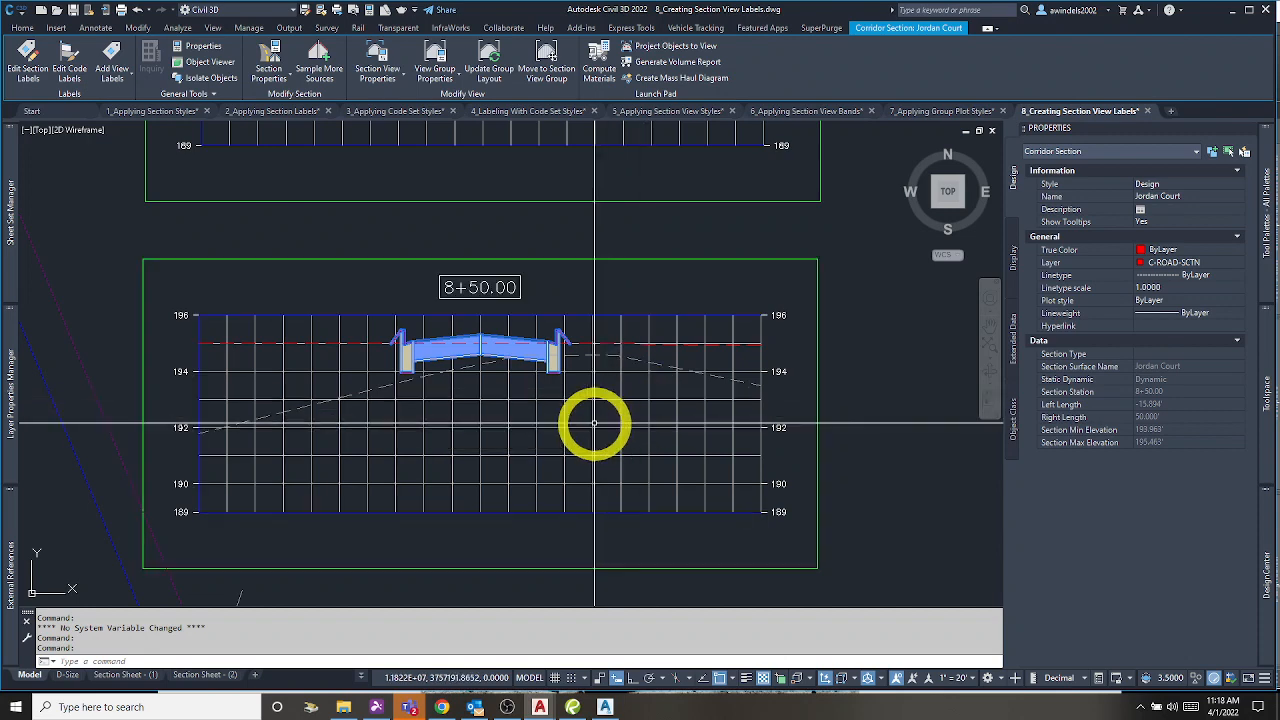
middle_drag(594, 421, 607, 427)
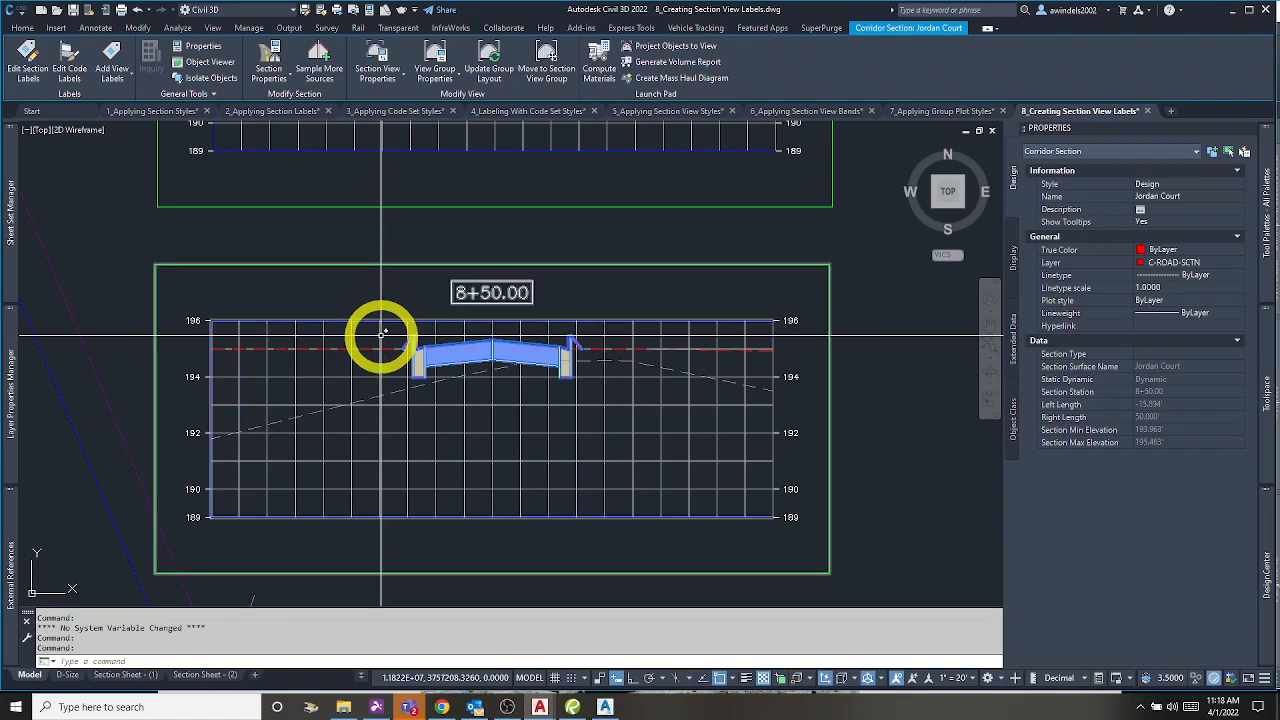
scroll(408, 326, down, 10)
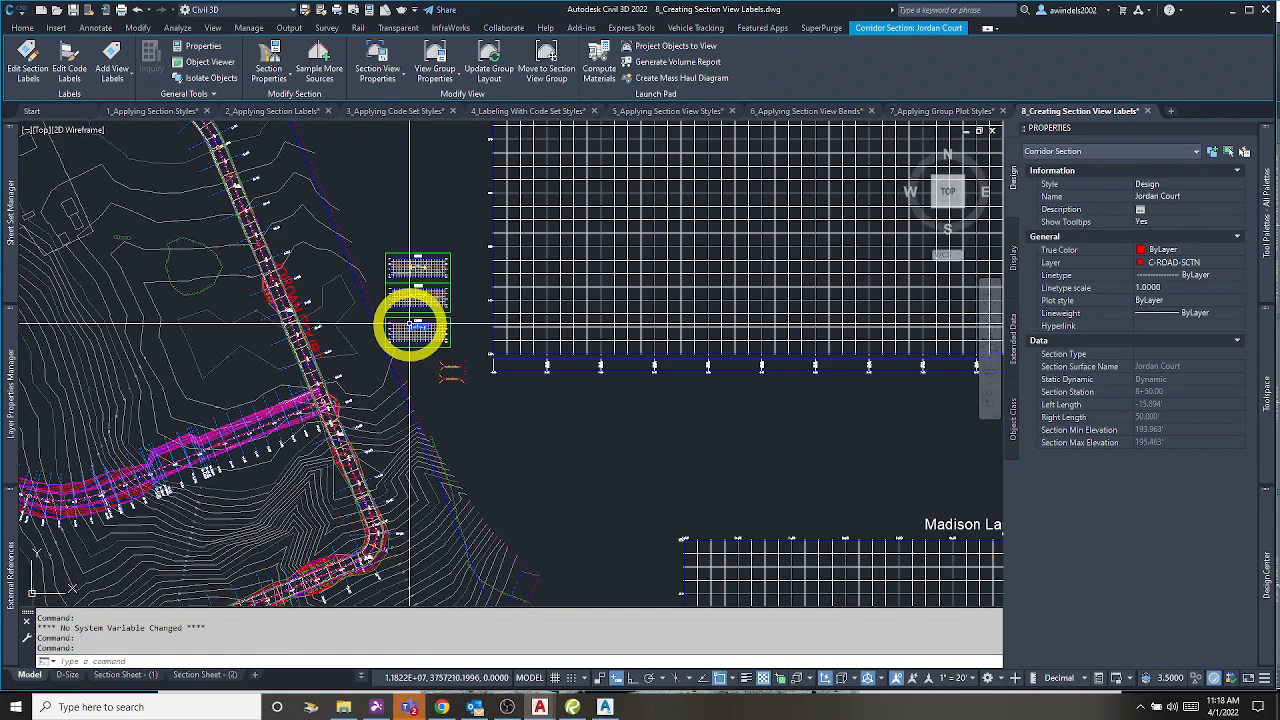
middle_drag(436, 320, 434, 508)
middle_drag(426, 262, 426, 457)
middle_drag(410, 283, 470, 497)
scroll(300, 340, up, 10)
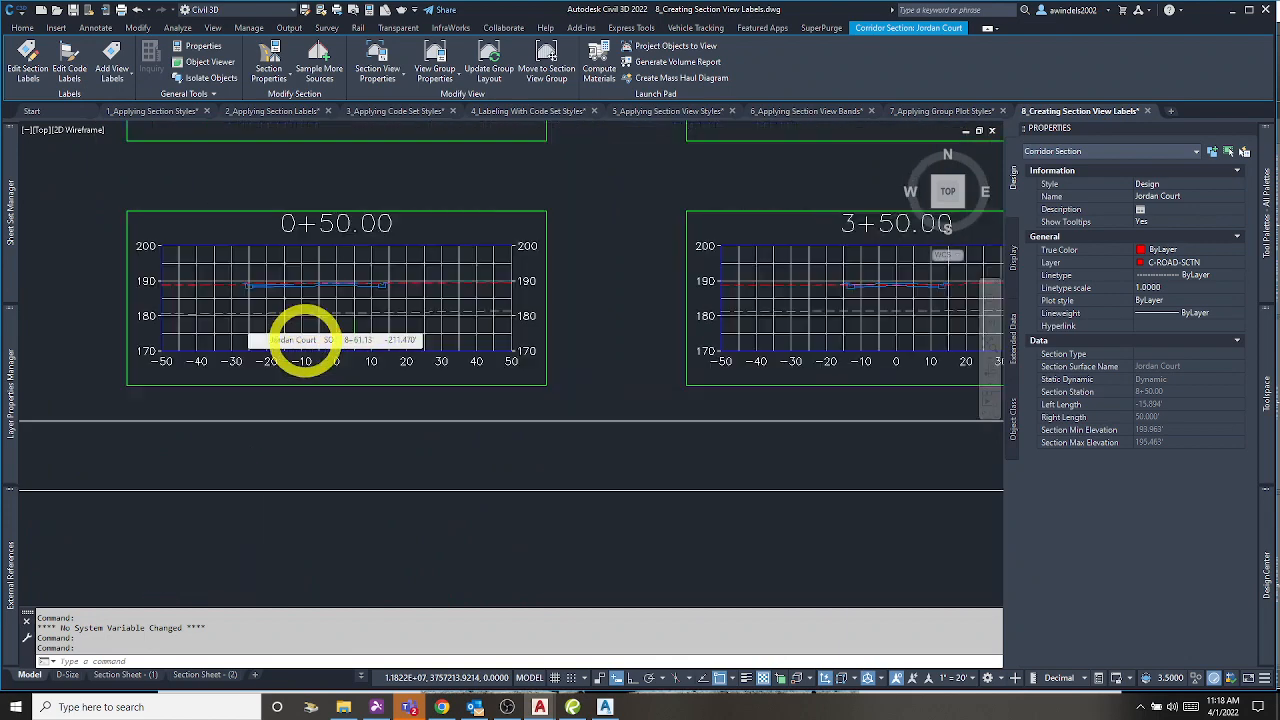
scroll(296, 323, down, 6)
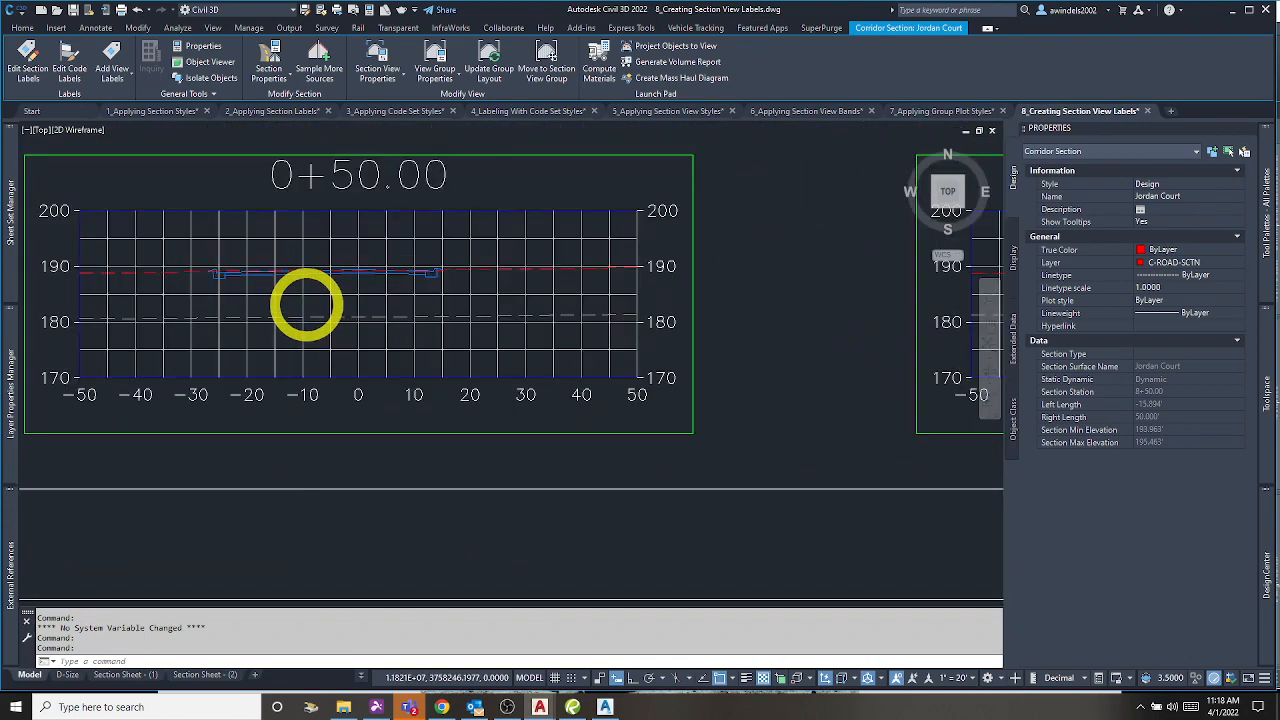
key(Escape)
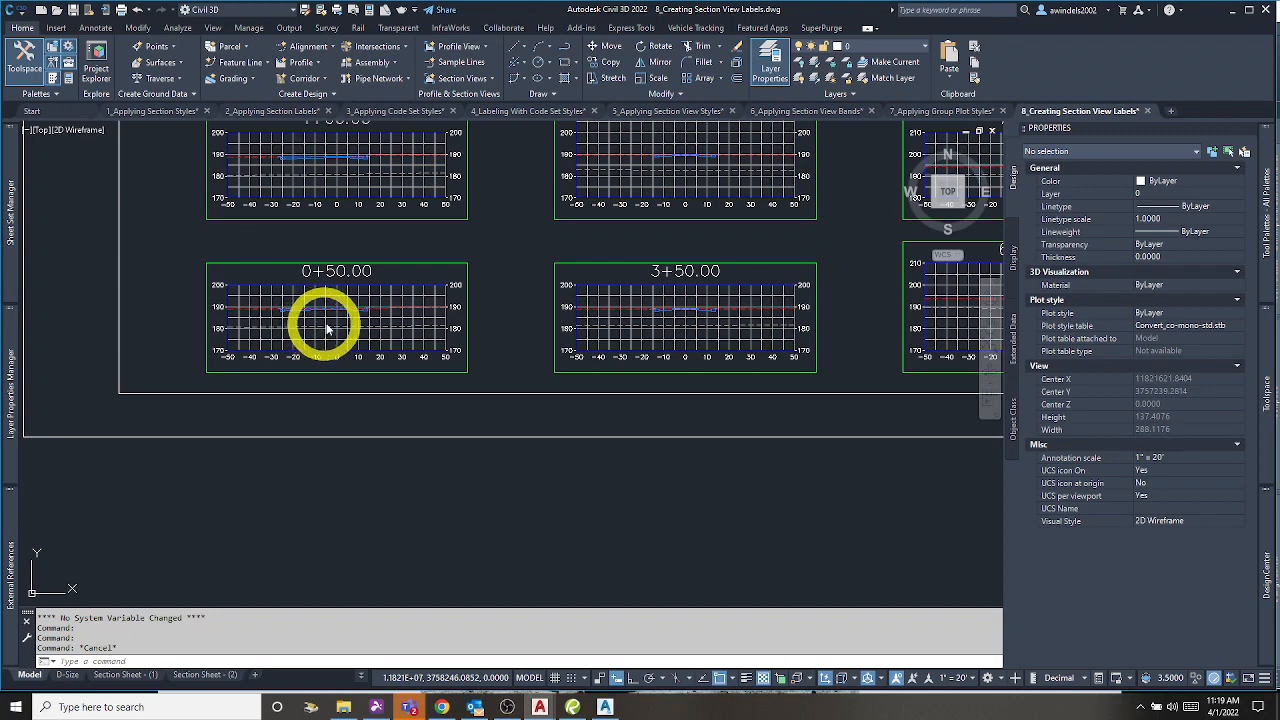
Step: Open Add Labels for annotating the 0+50.00 view, with feature Section View and label type Offset Elevation
middle_drag(445, 301, 506, 310)
scroll(437, 314, up, 4)
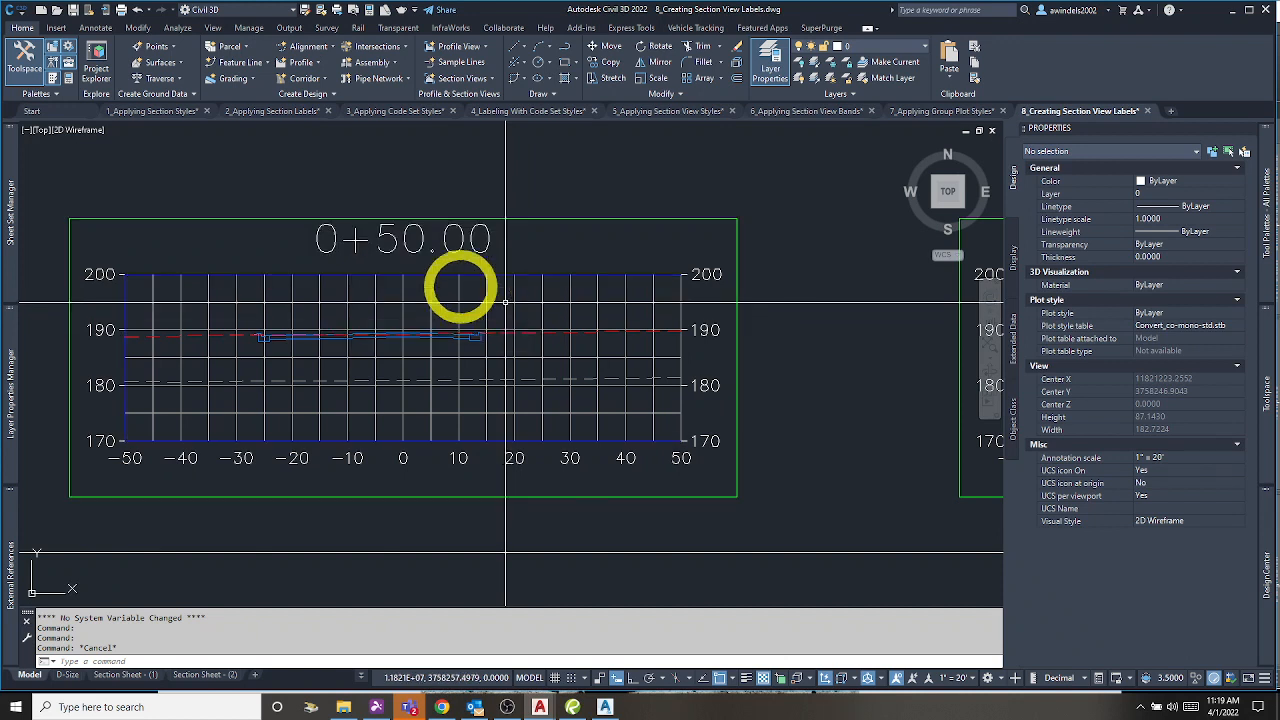
click(100, 29)
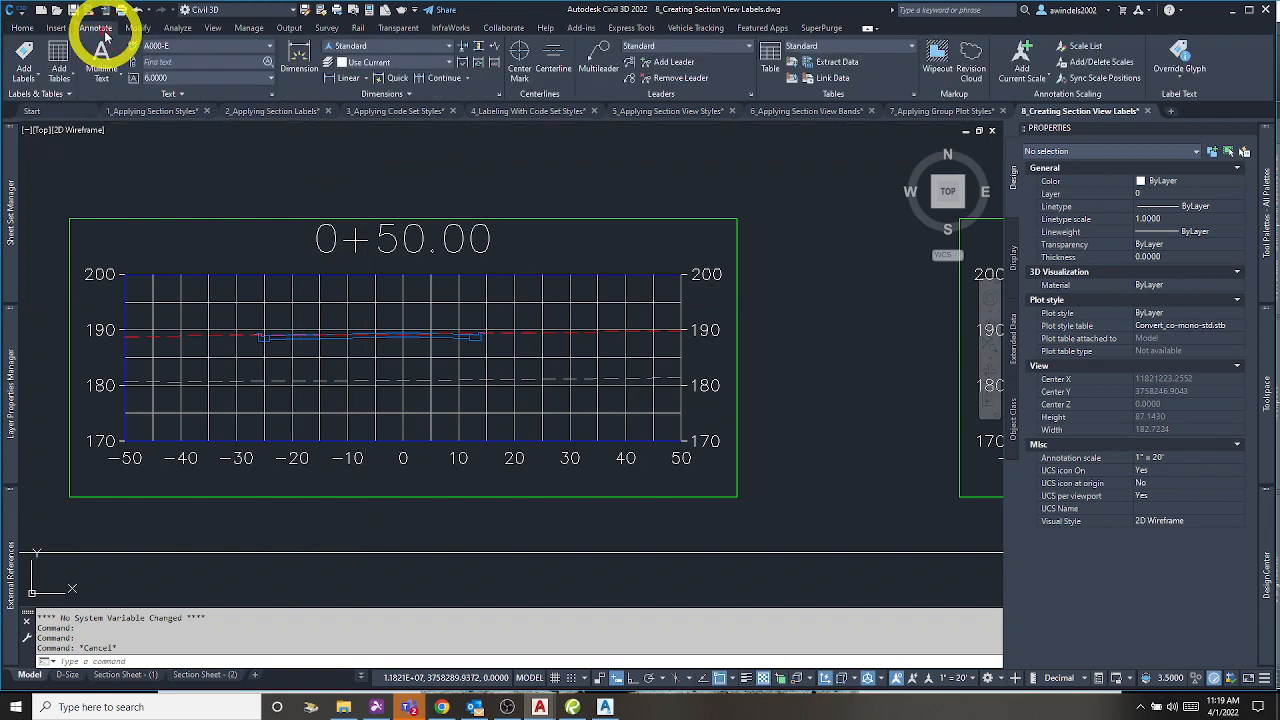
click(24, 52)
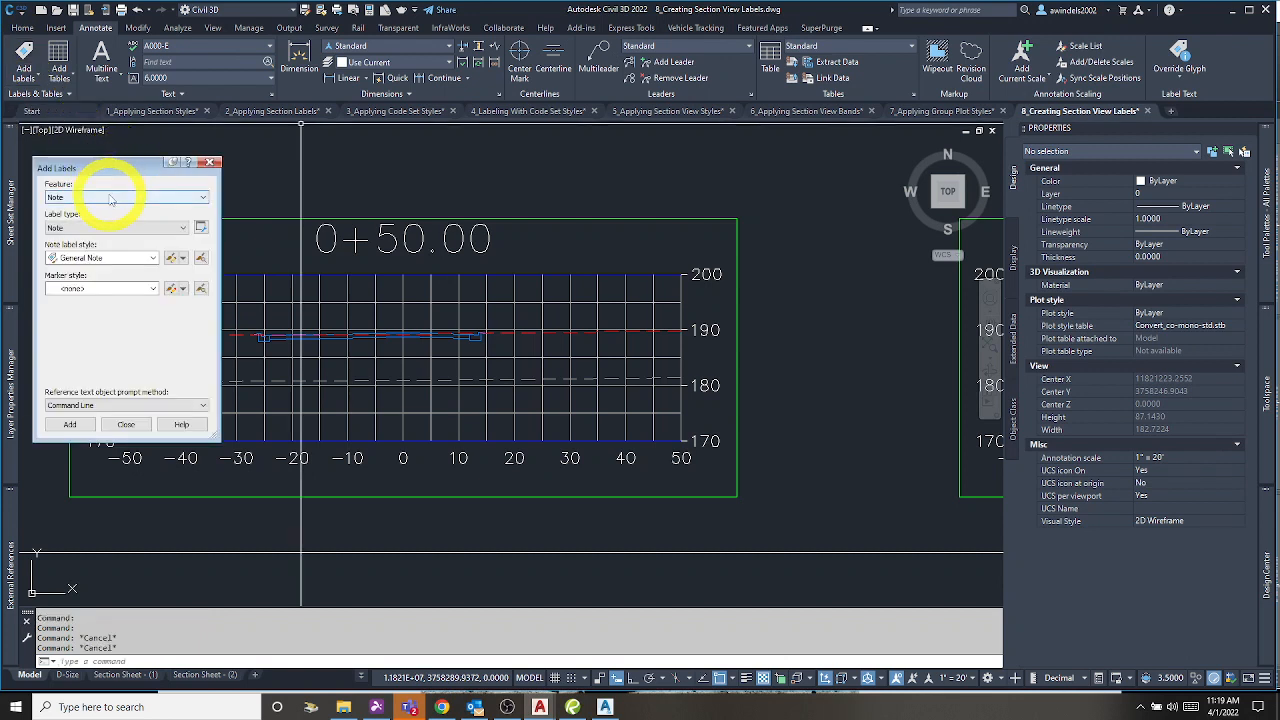
click(110, 197)
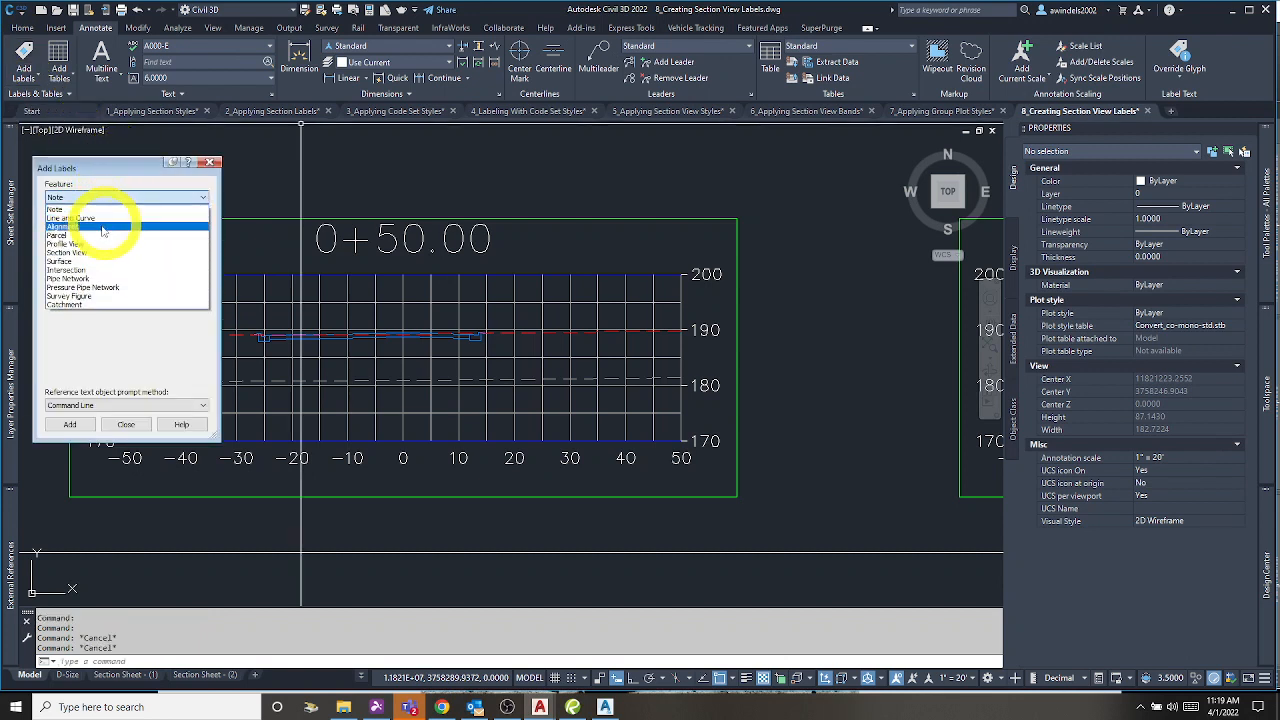
click(88, 257)
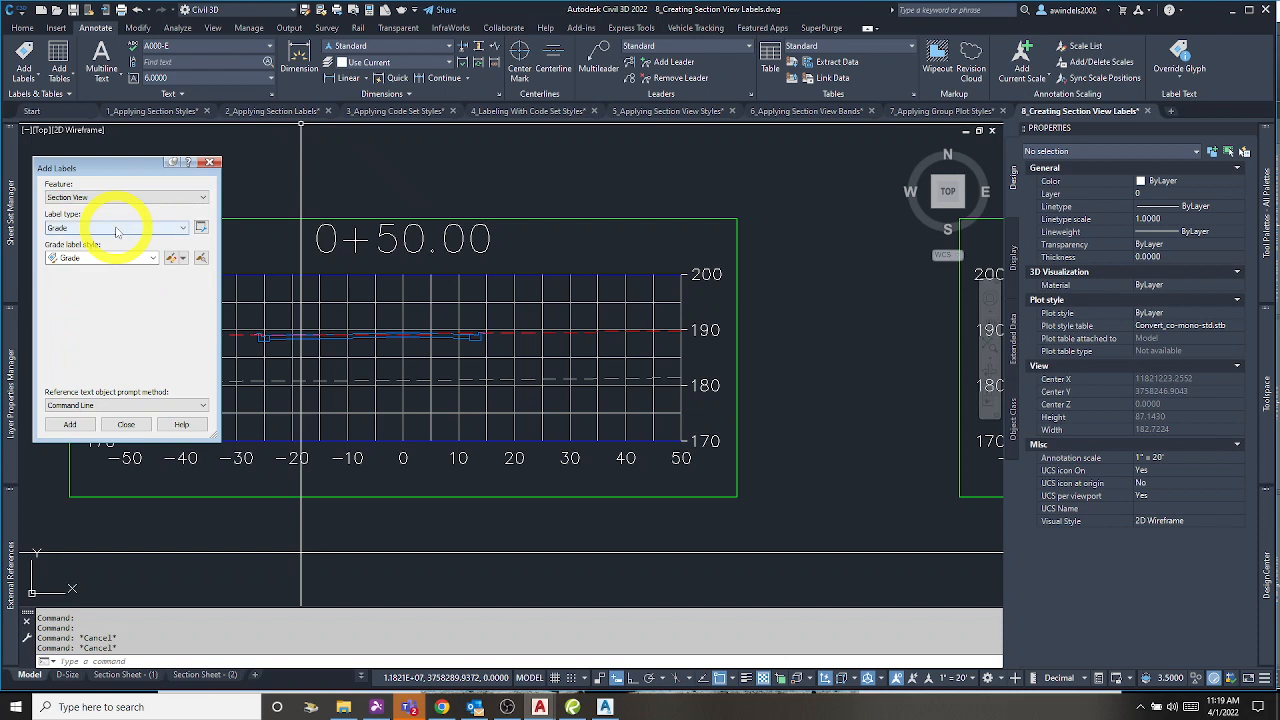
click(116, 229)
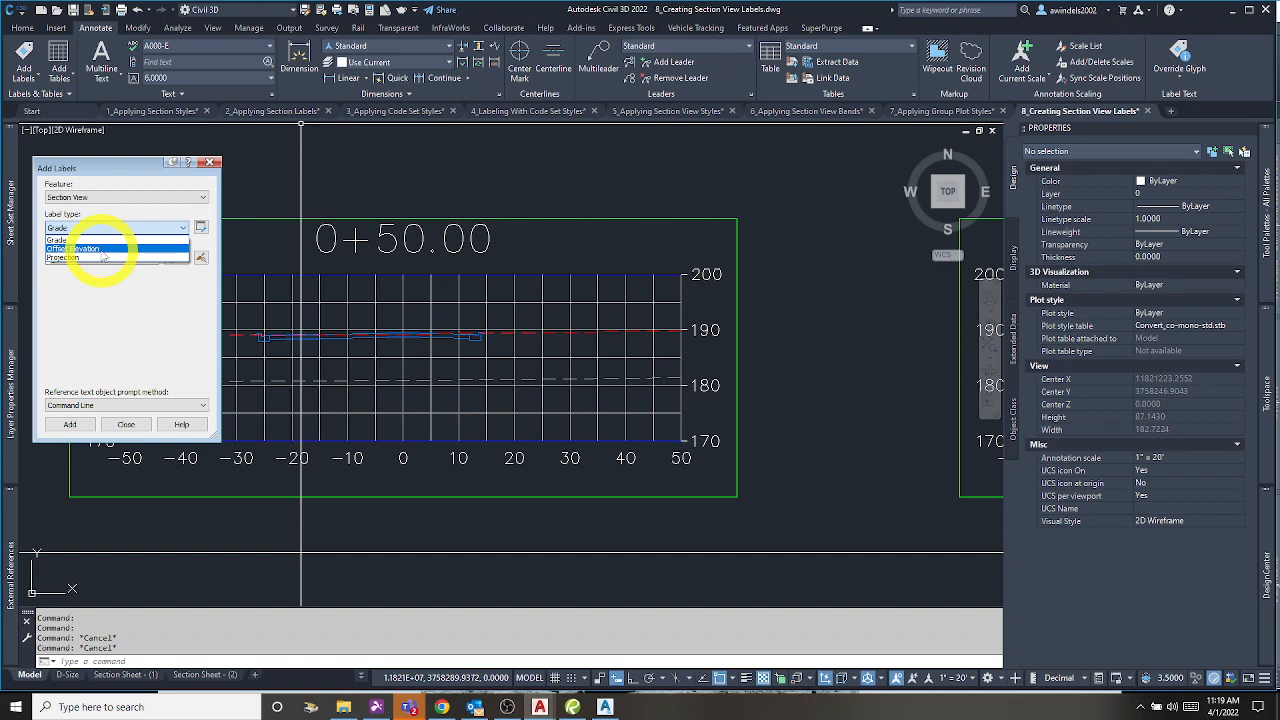
click(102, 250)
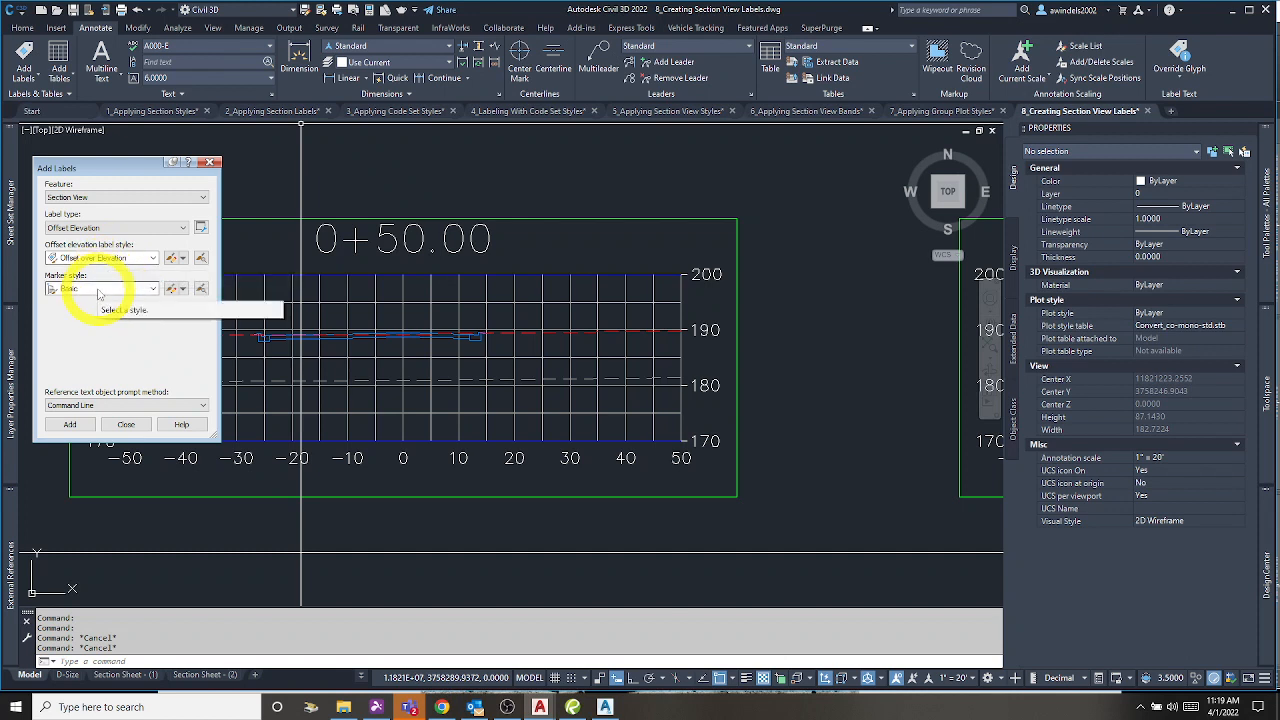
Step: Add Offset over Elevation labels with the Basic marker to the 0+50.00 view at the left curb's top back corner and its gutter flowline
click(70, 425)
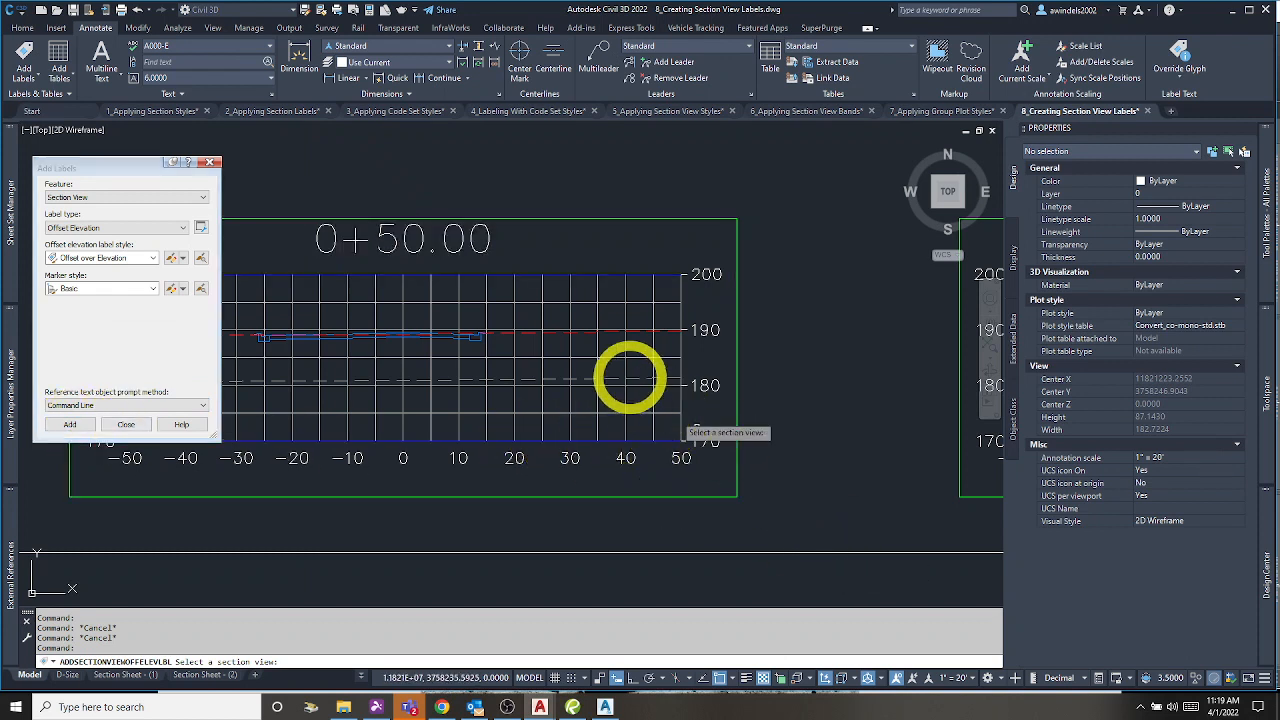
click(626, 370)
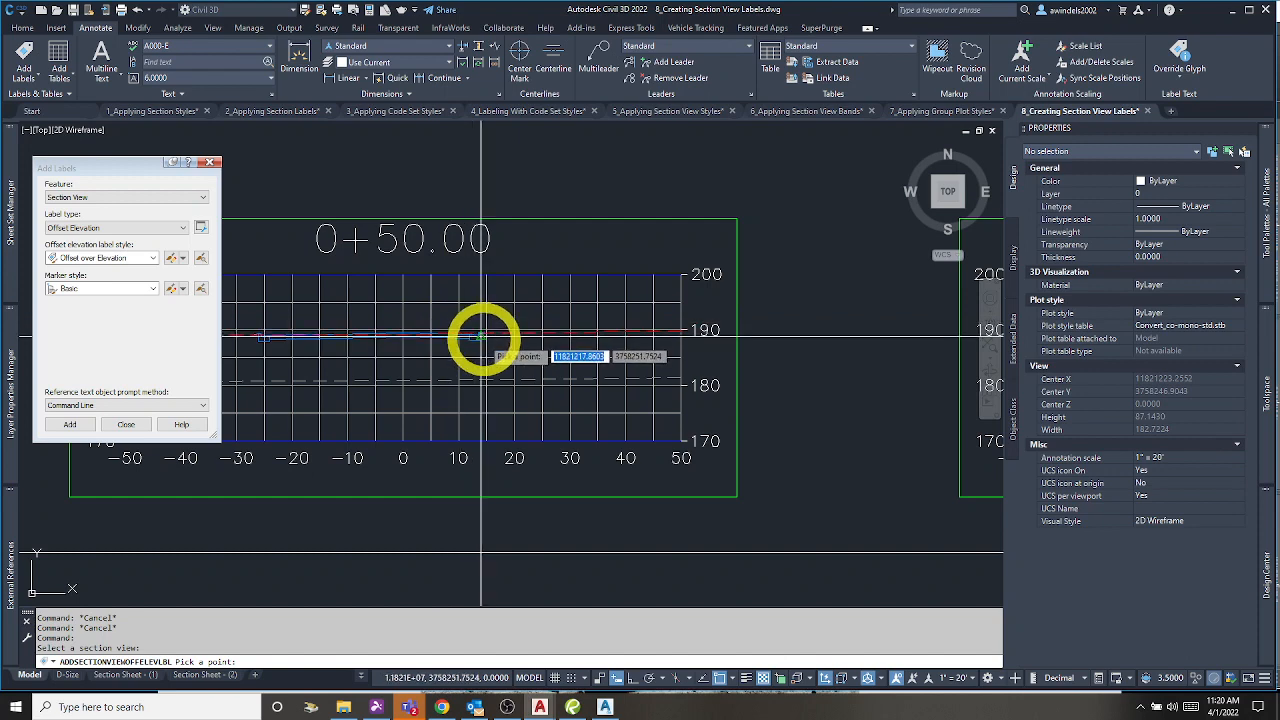
middle_drag(508, 357, 714, 337)
scroll(489, 323, up, 5)
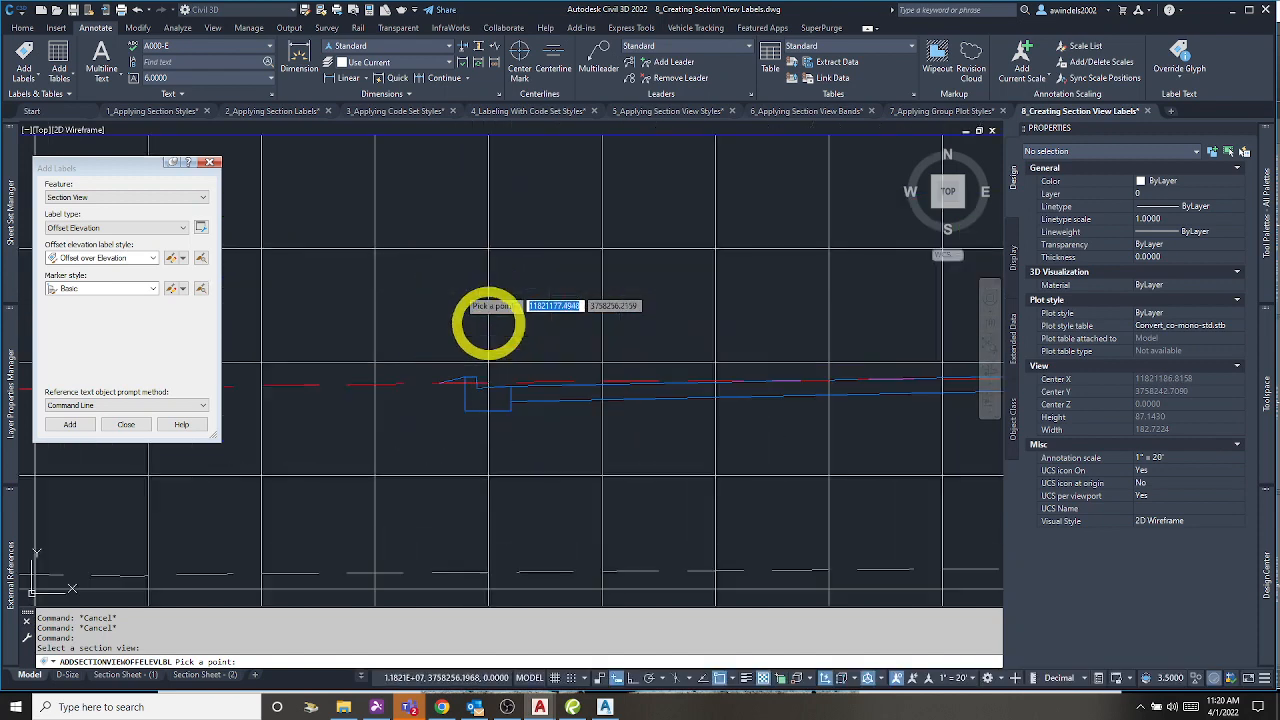
scroll(445, 412, up, 4)
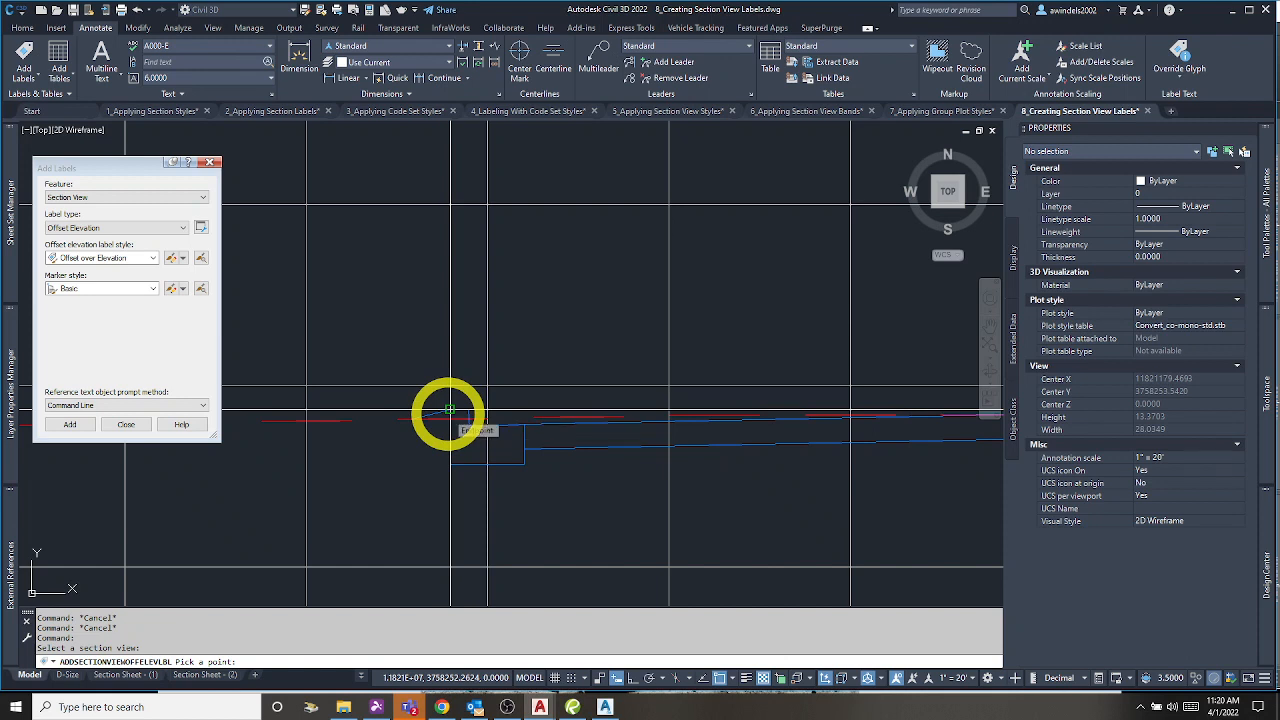
click(450, 410)
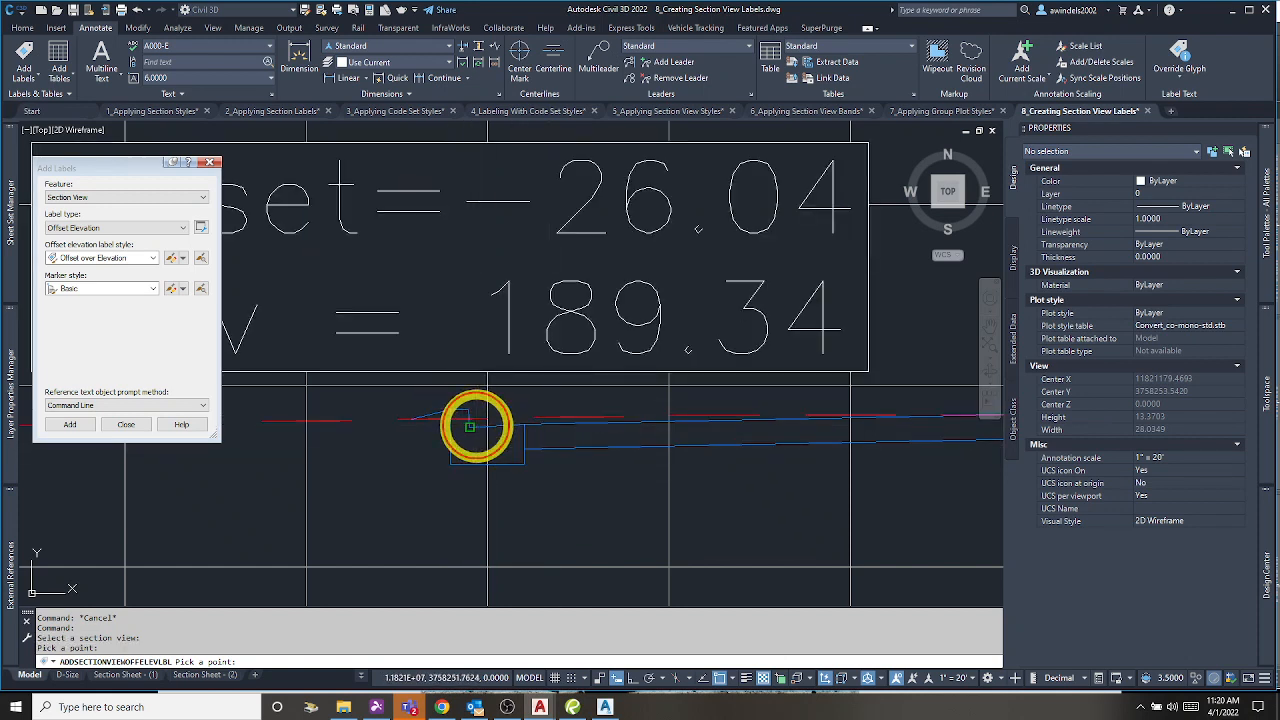
click(483, 432)
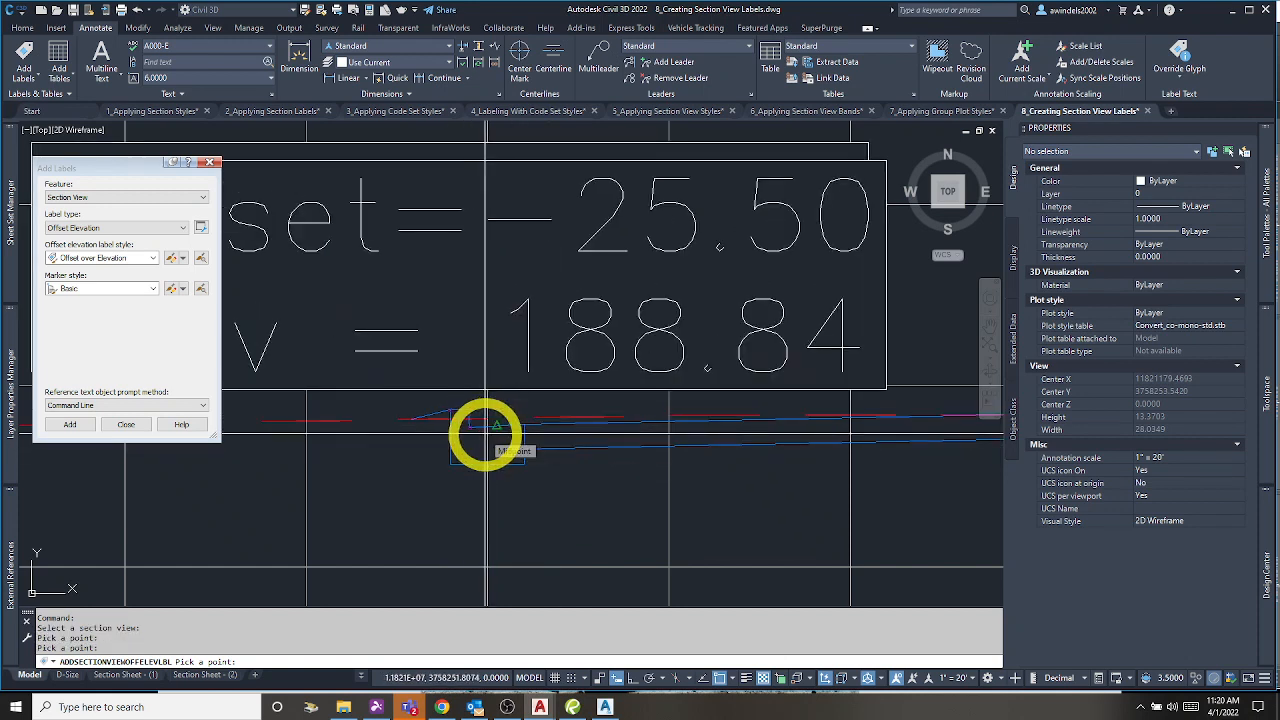
key(Escape)
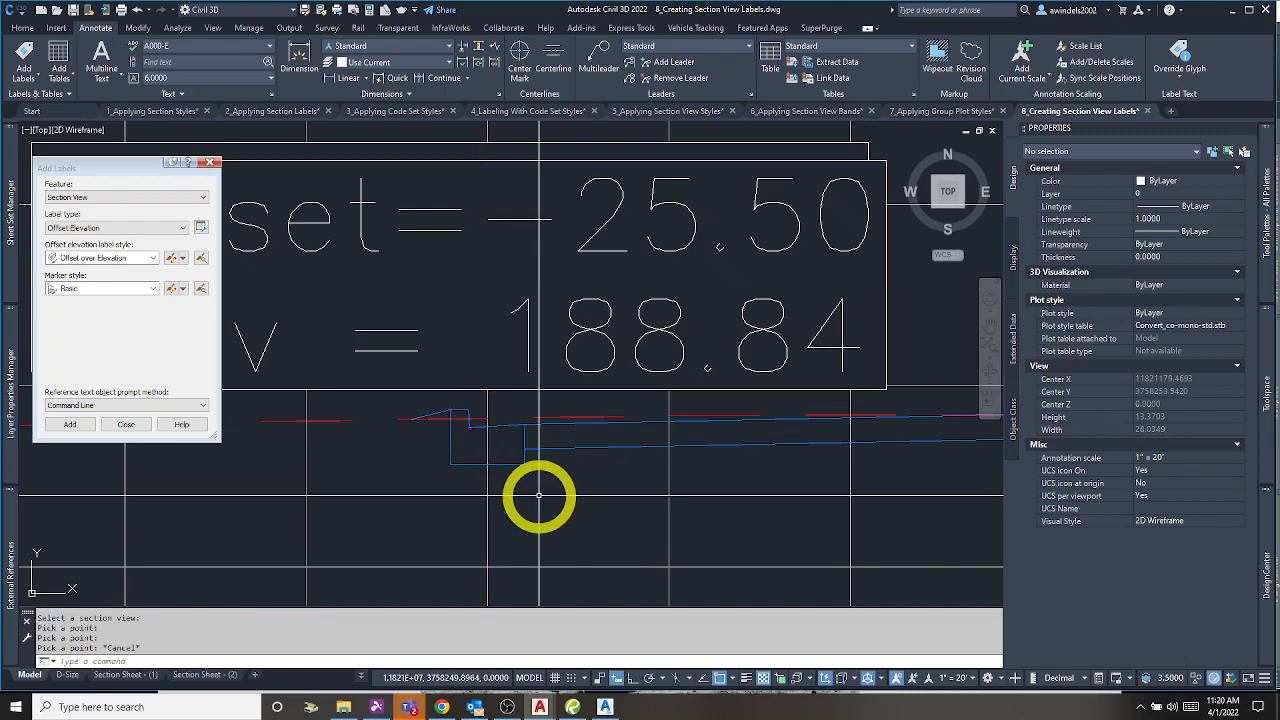
Step: Move the left top-of-curb label above the grid near the upper-left corner of the 0+50.00 section view
scroll(615, 360, down, 4)
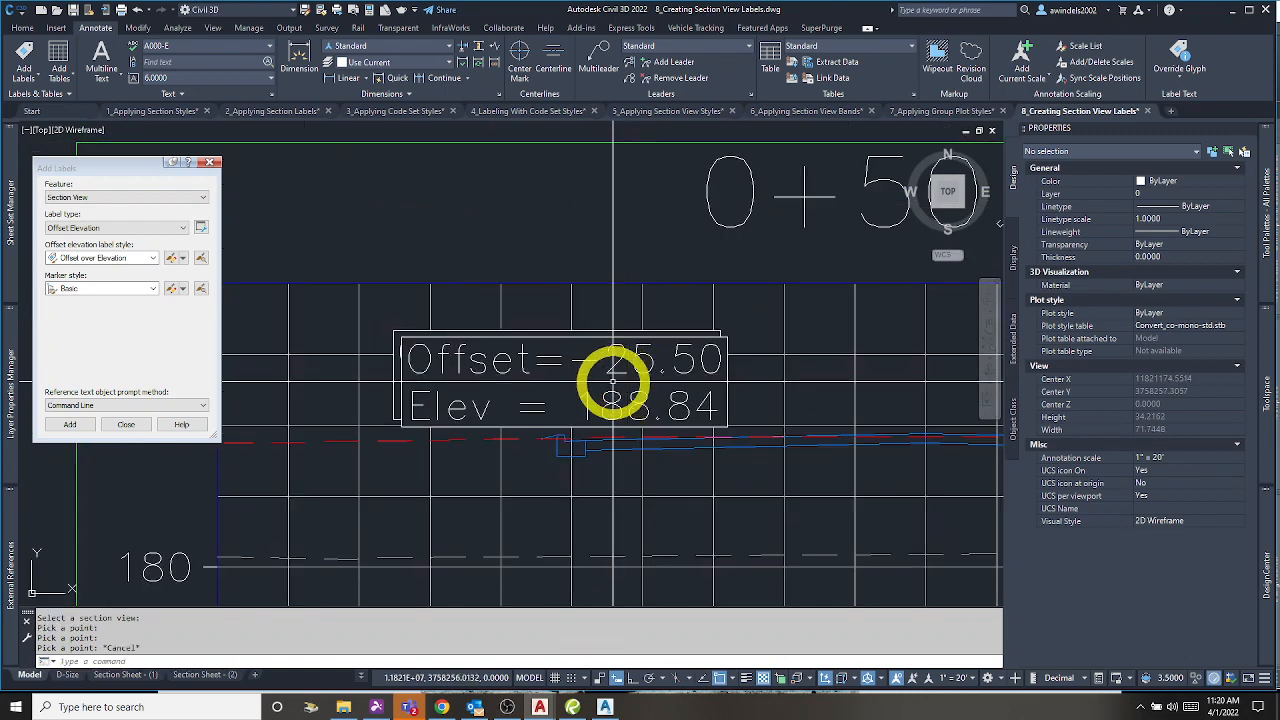
click(614, 331)
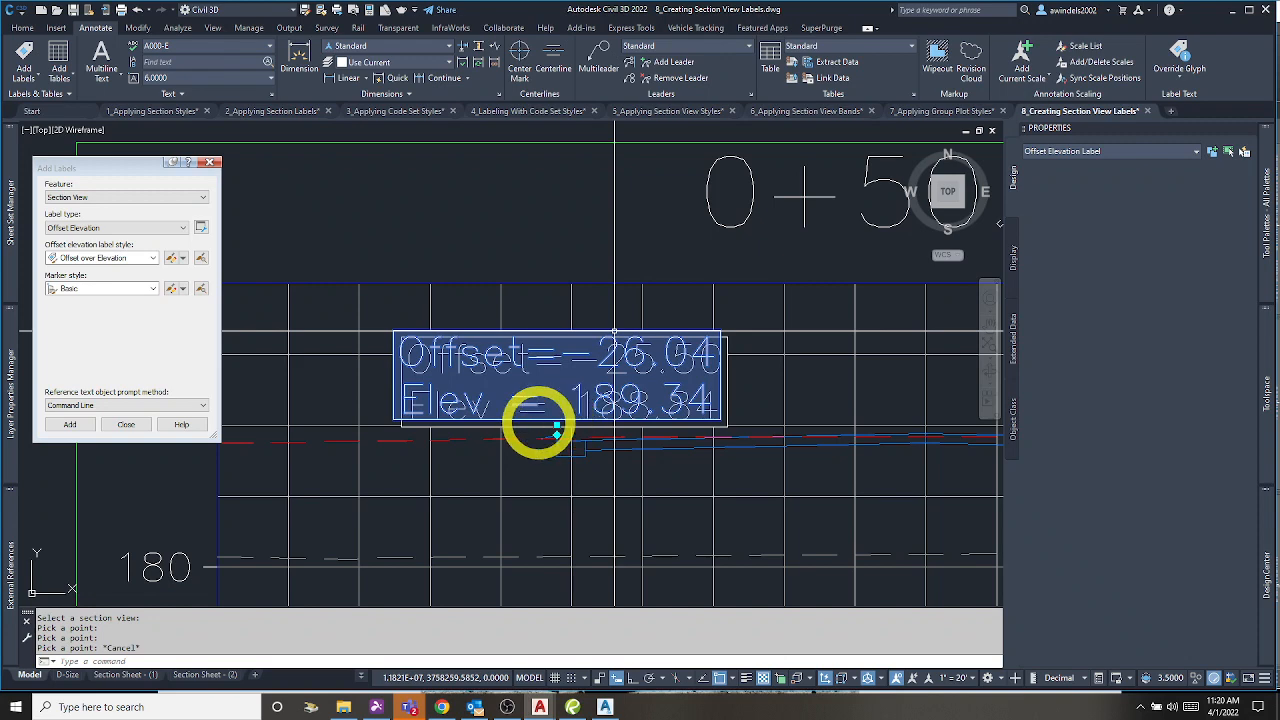
scroll(551, 458, up, 3)
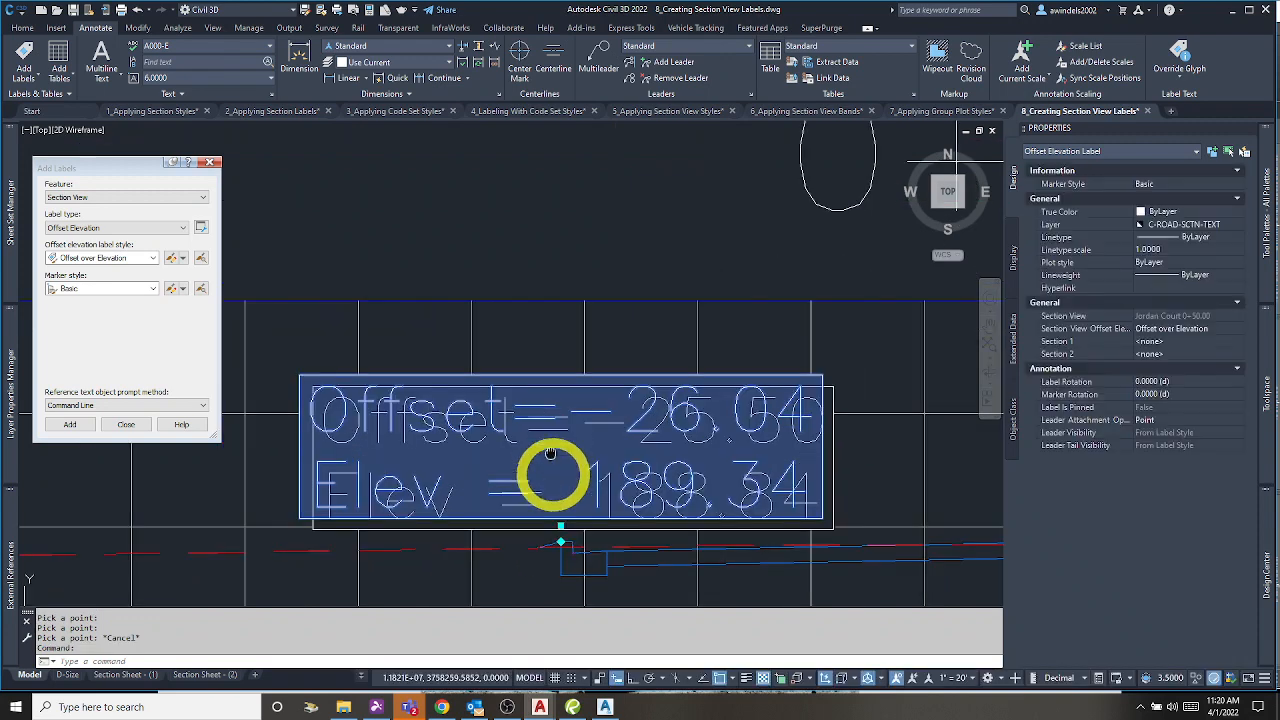
click(560, 526)
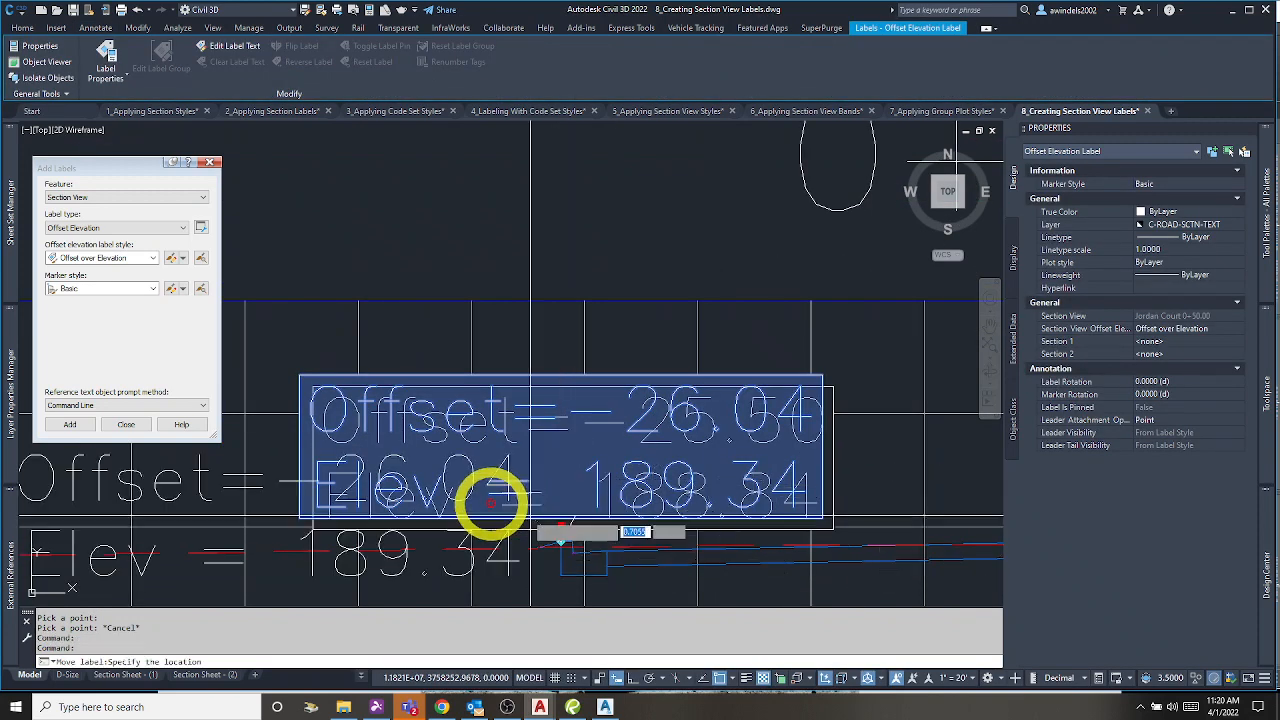
click(431, 198)
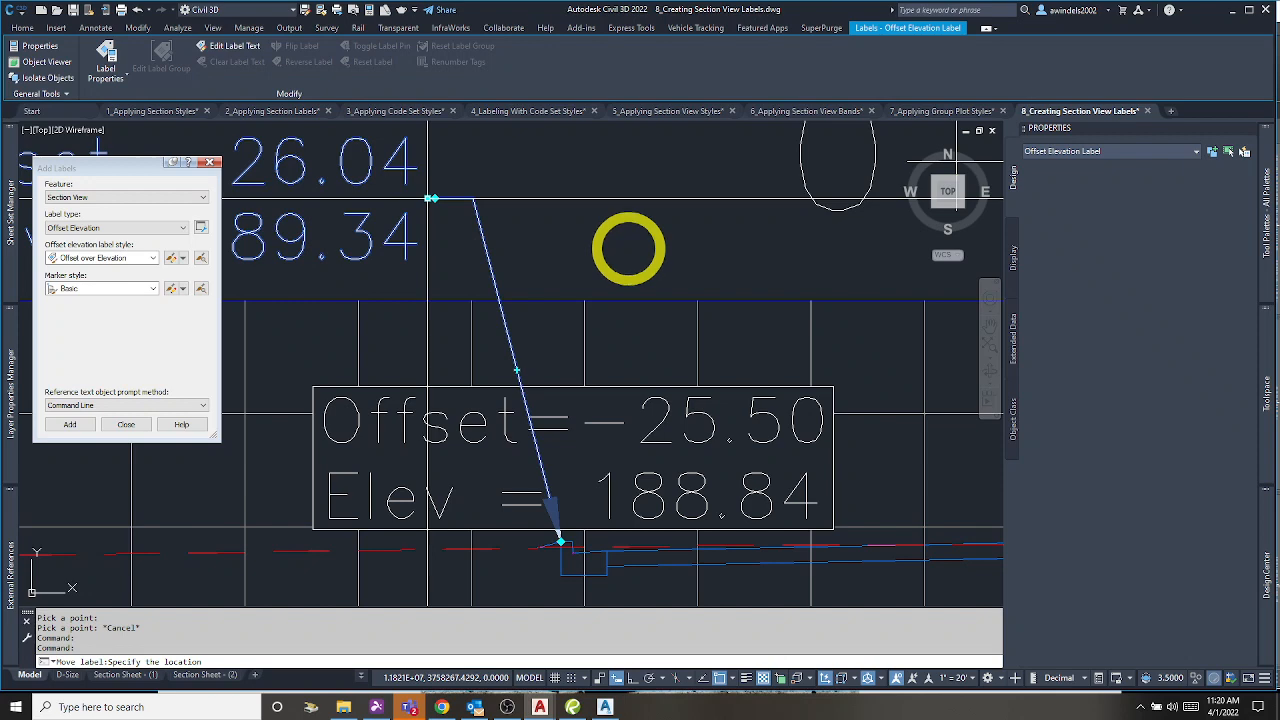
scroll(628, 248, down, 3)
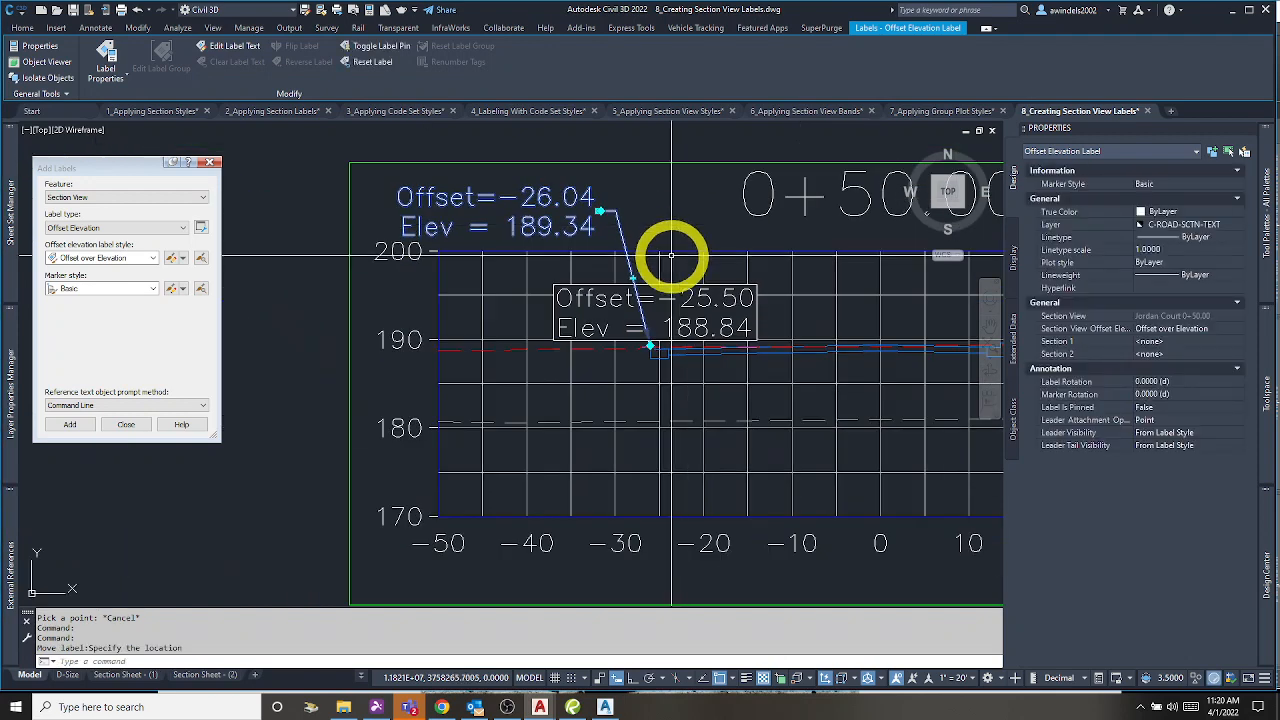
key(Escape)
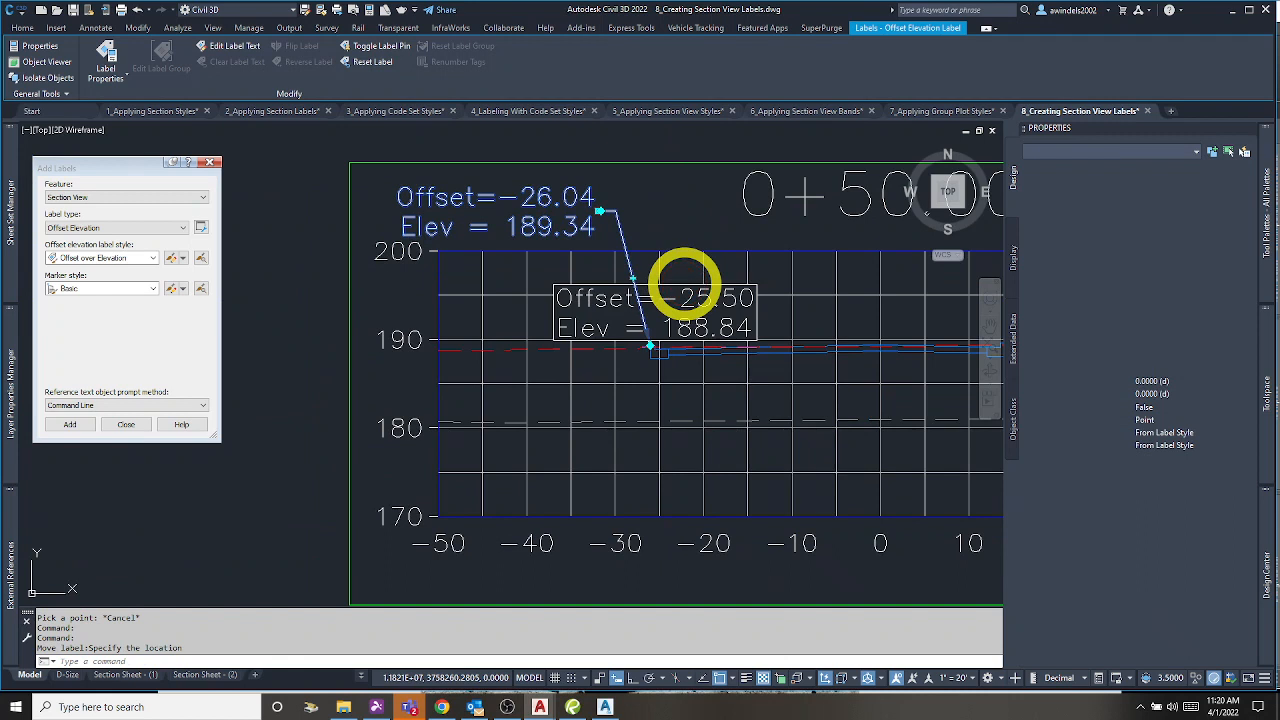
Step: Move the left gutter label below the road section, near the 180 elevation line, with object snap off, and clear the selection
click(685, 285)
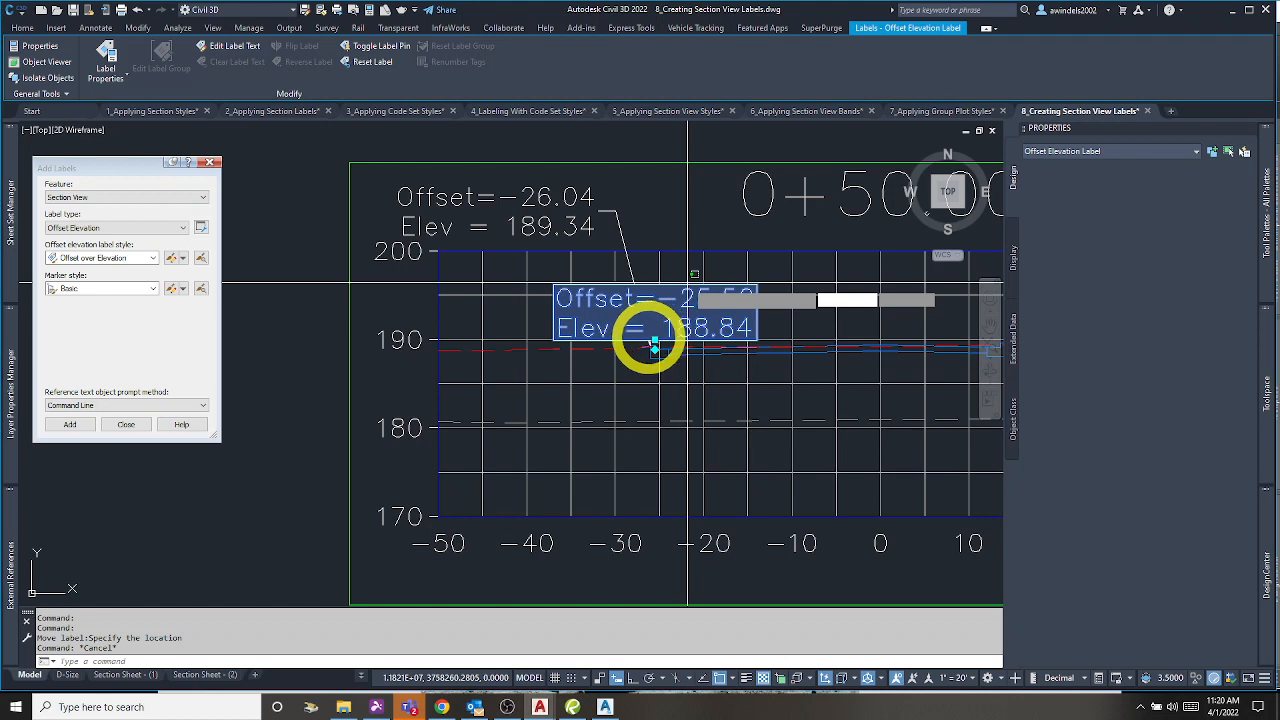
key(Escape)
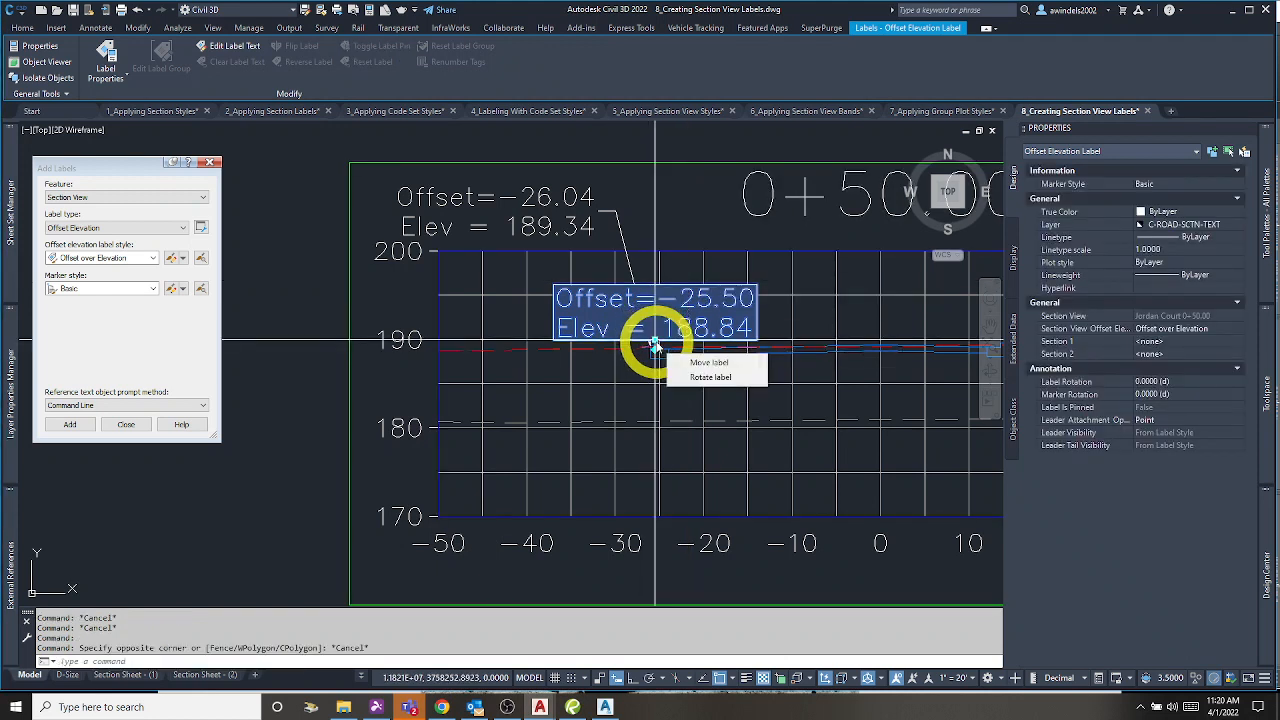
click(655, 348)
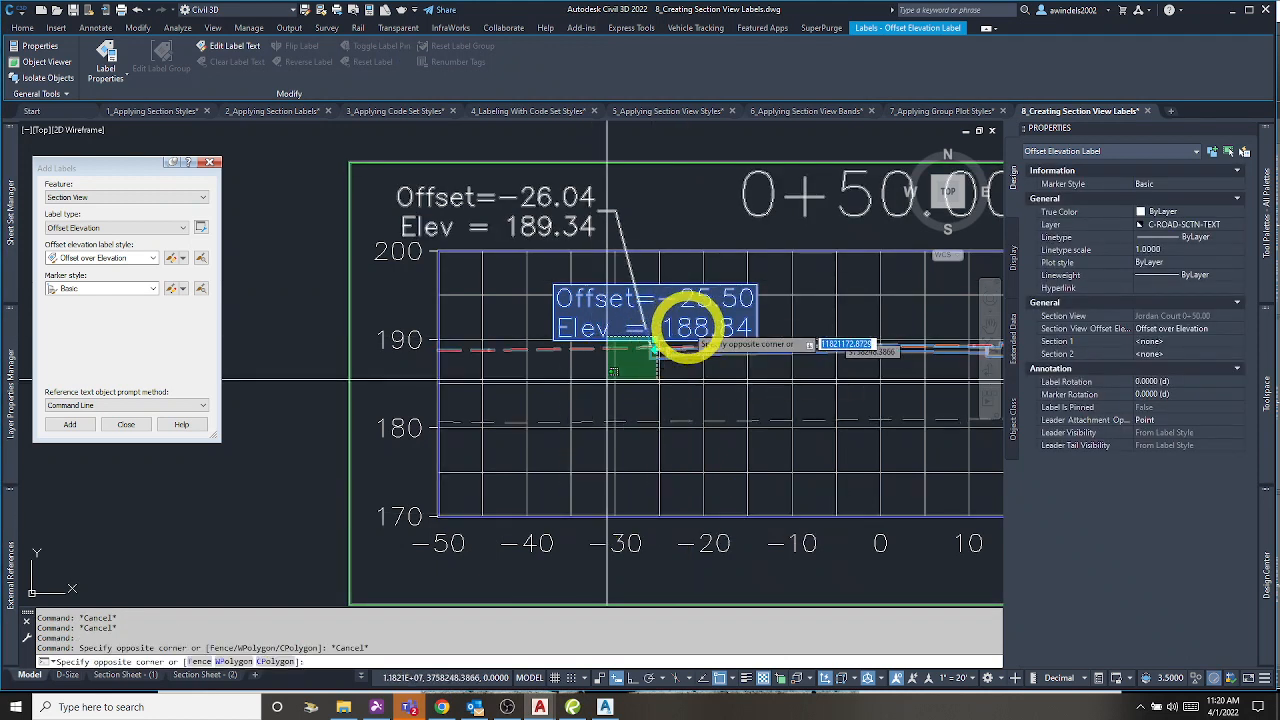
key(Escape)
click(654, 344)
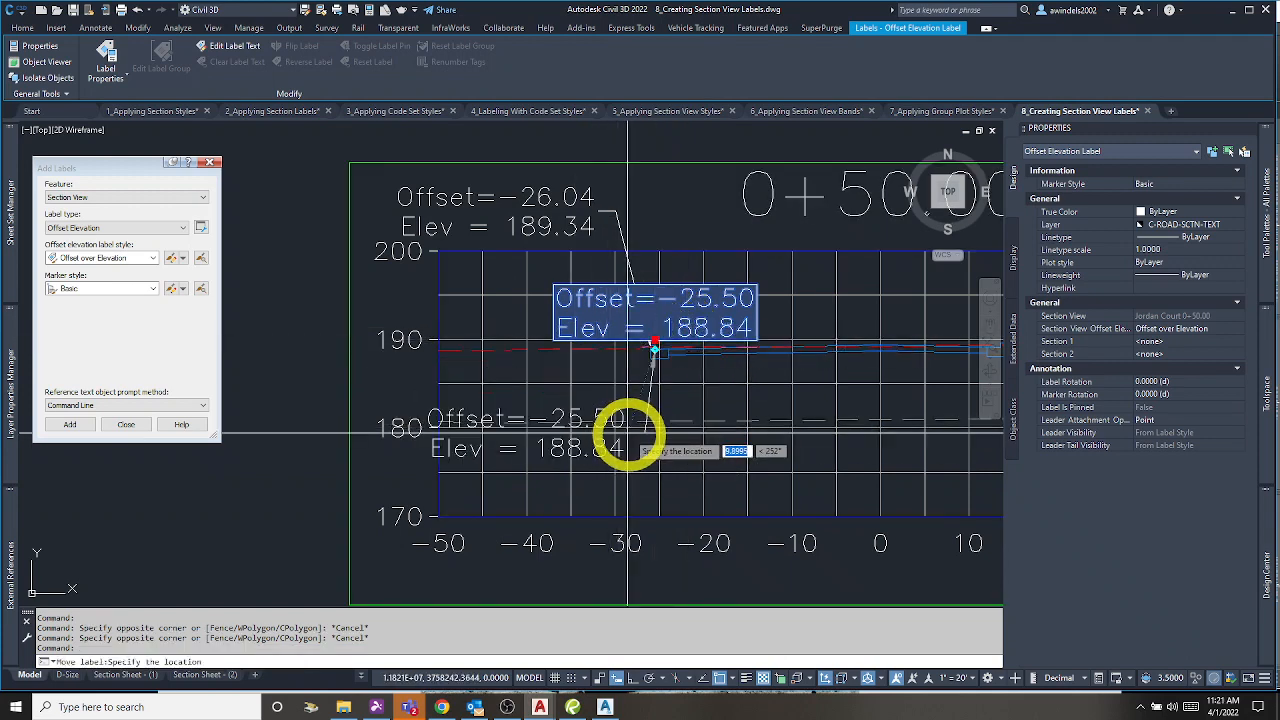
key(F3)
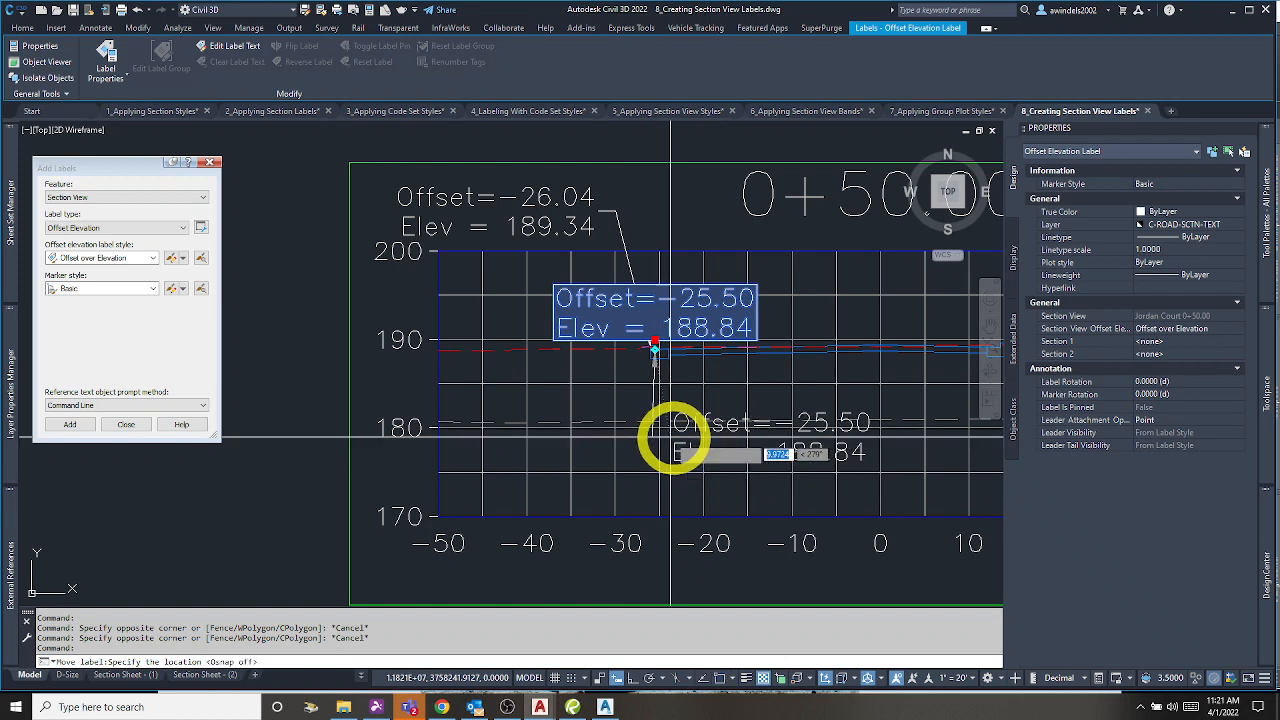
click(690, 436)
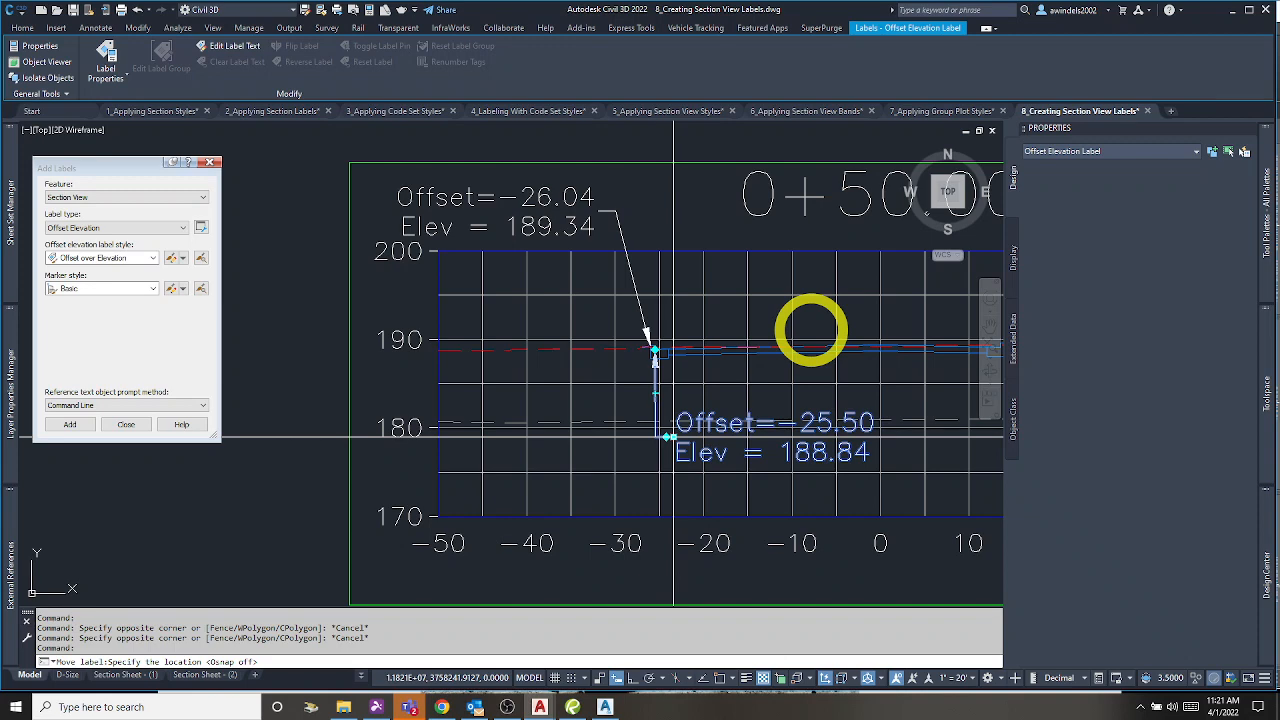
scroll(775, 320, down, 2)
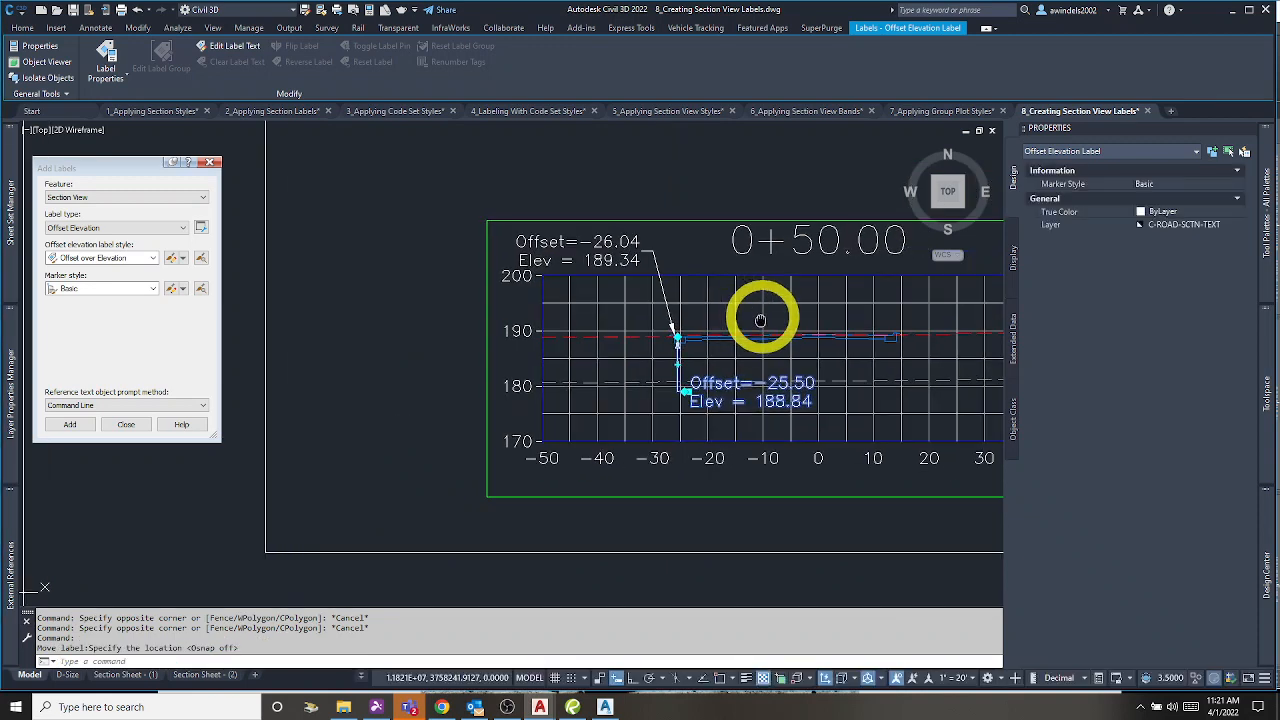
middle_drag(760, 320, 659, 328)
key(Escape)
key(Escape)
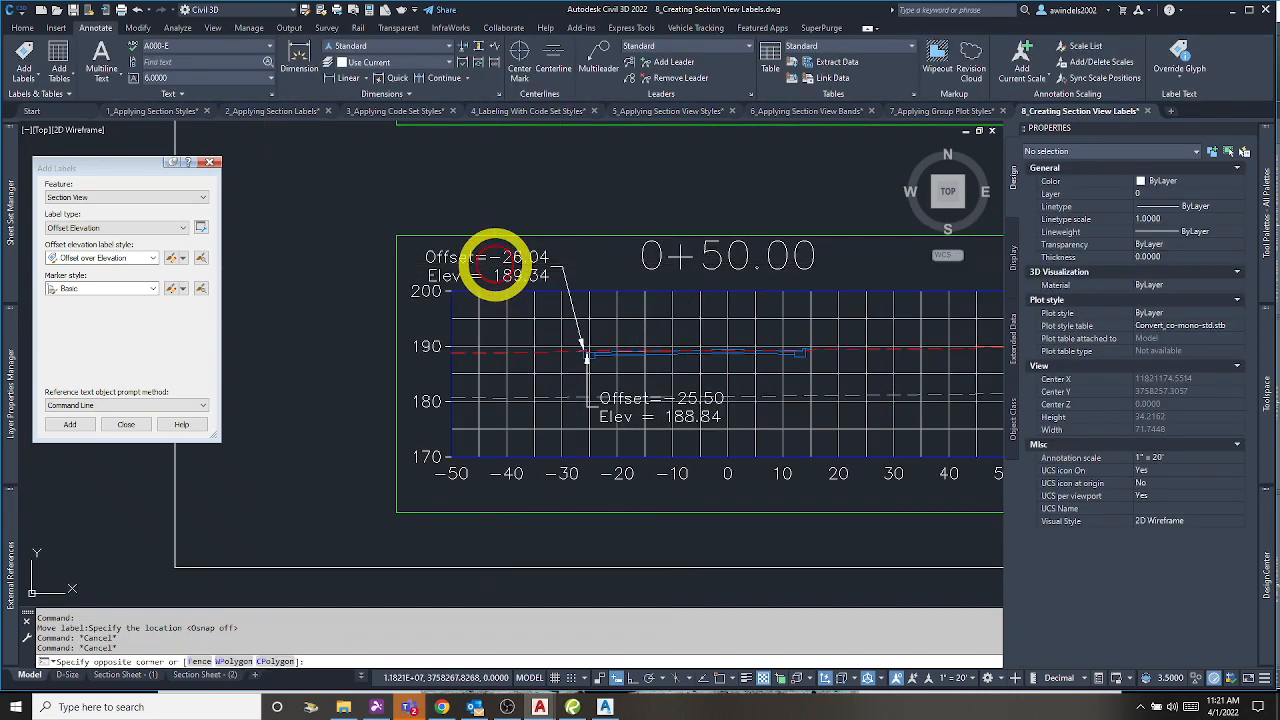
Step: Edit the text of the left top-of-curb label in the 0+50.00 view, adding CURB CURBLINE before the offset
click(473, 248)
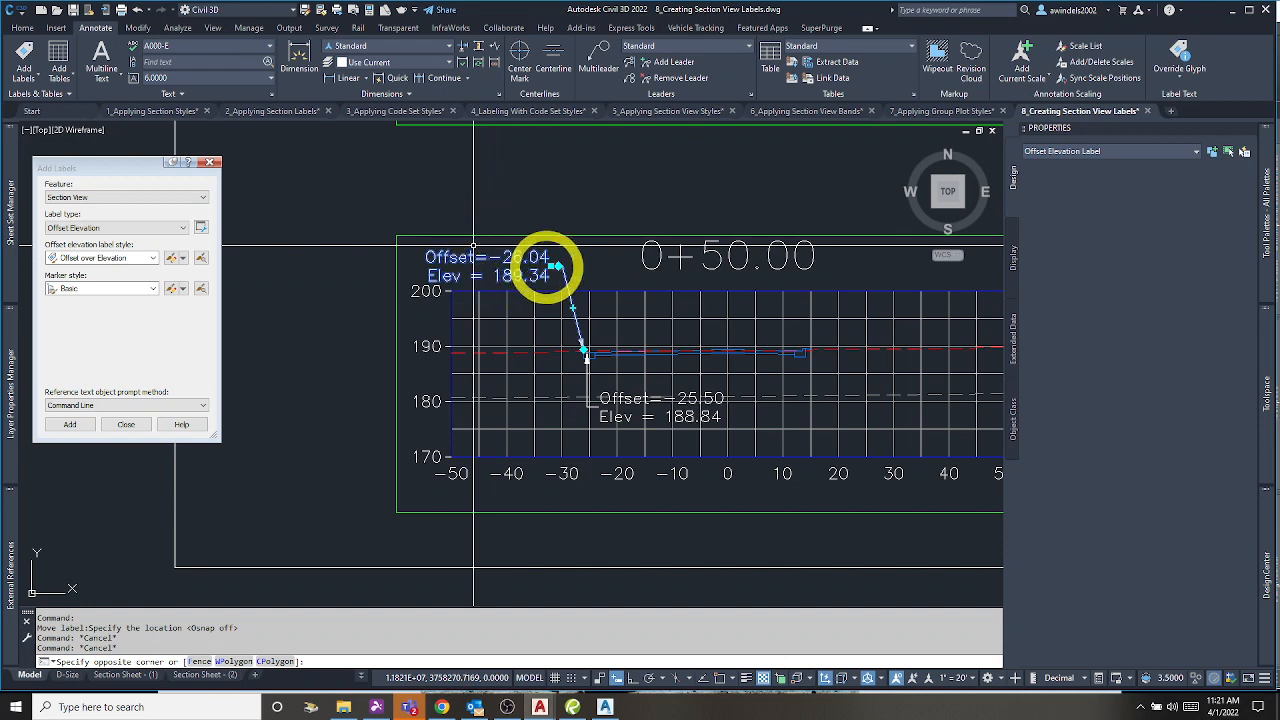
click(543, 263)
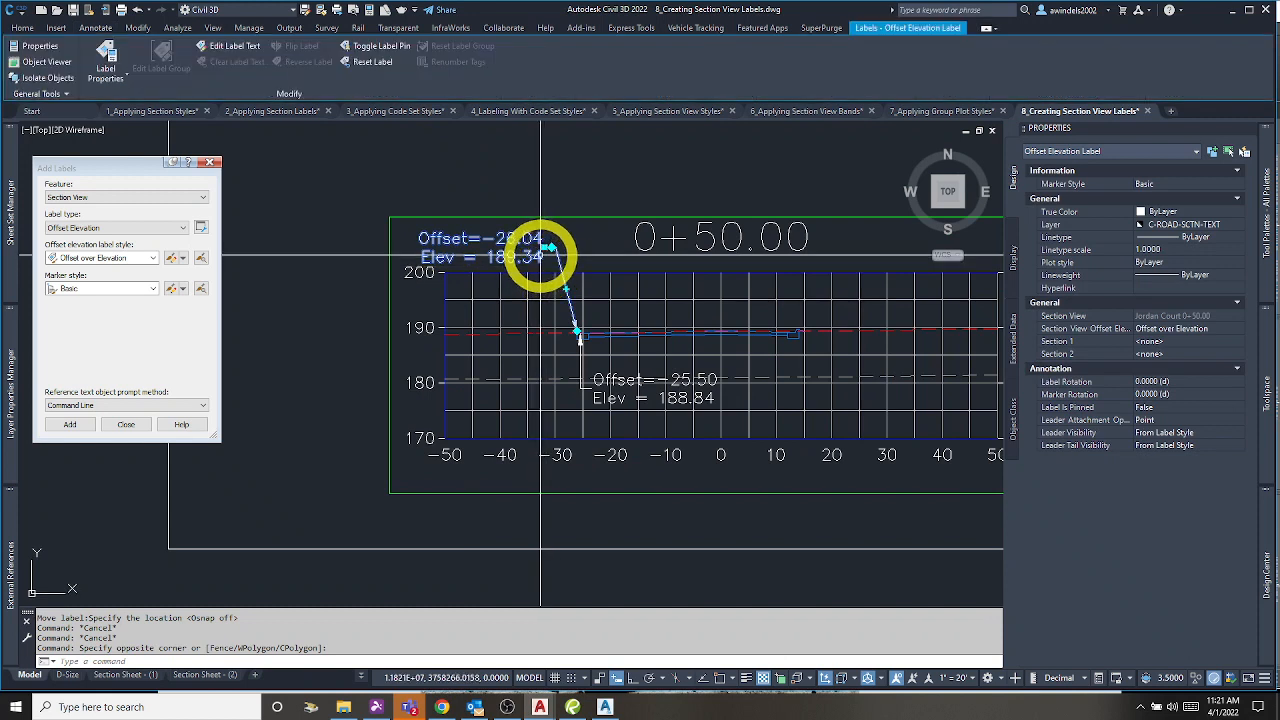
click(566, 289)
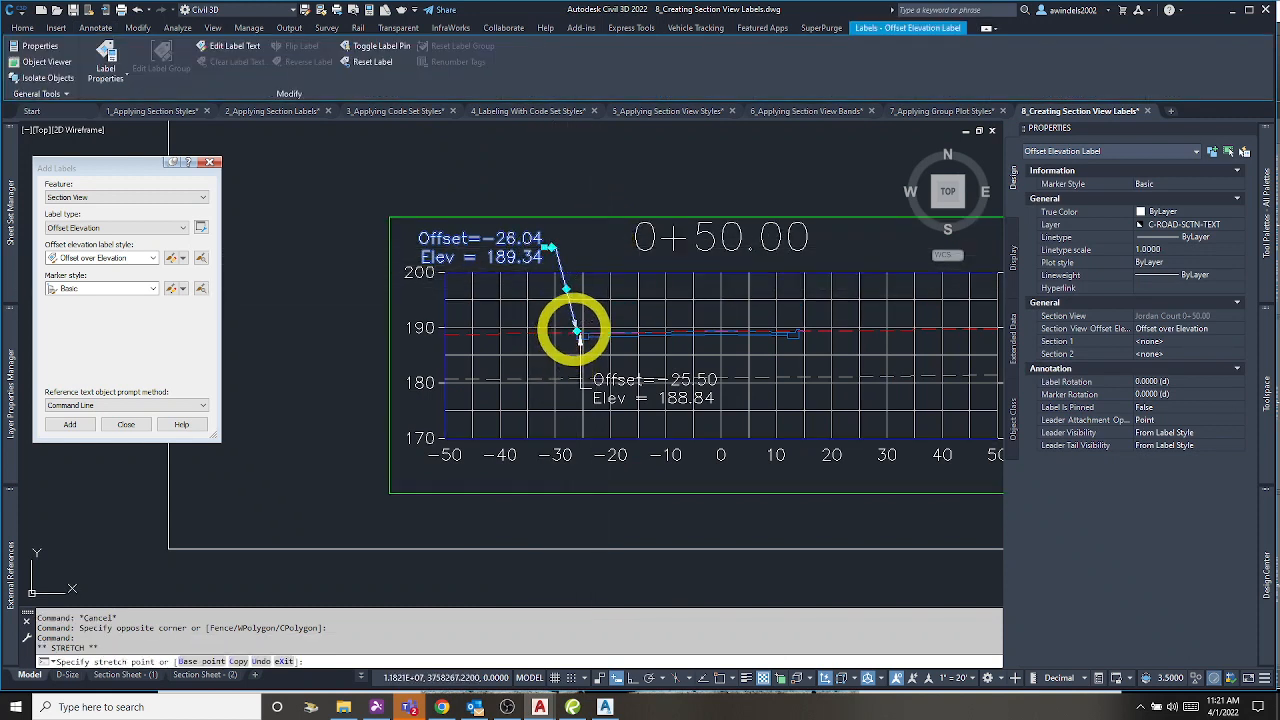
key(Escape)
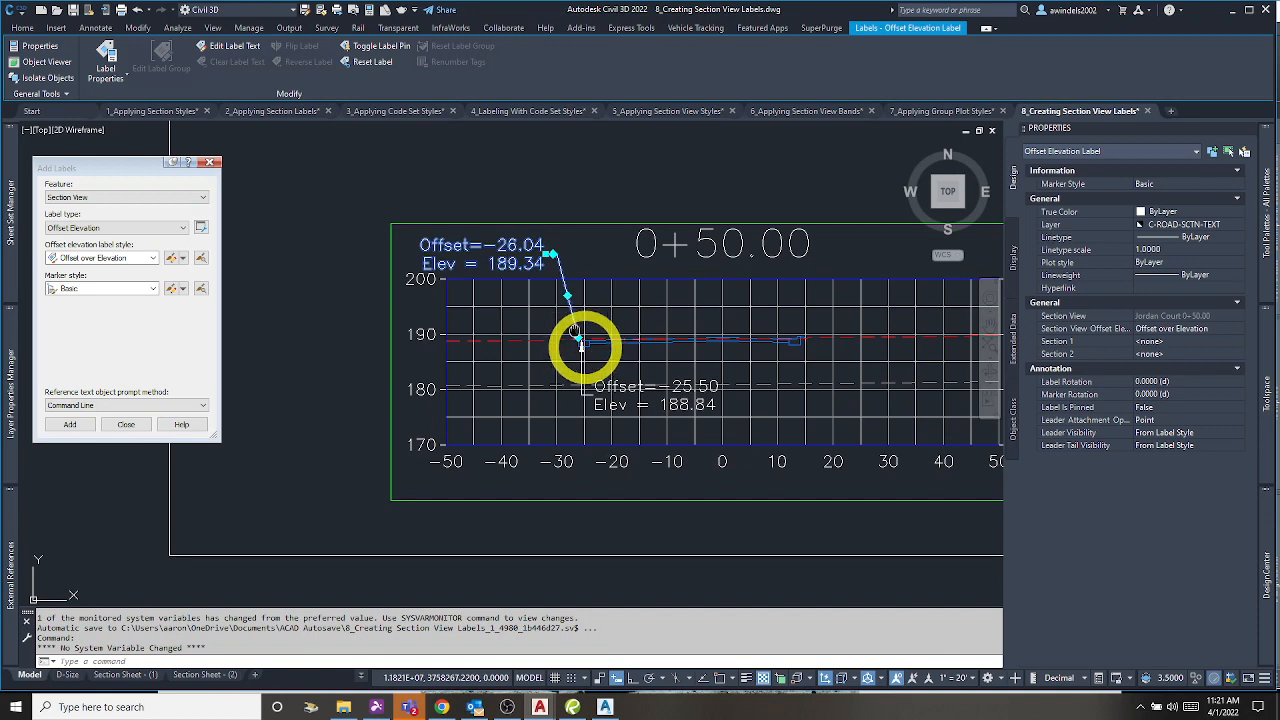
scroll(588, 352, up, 2)
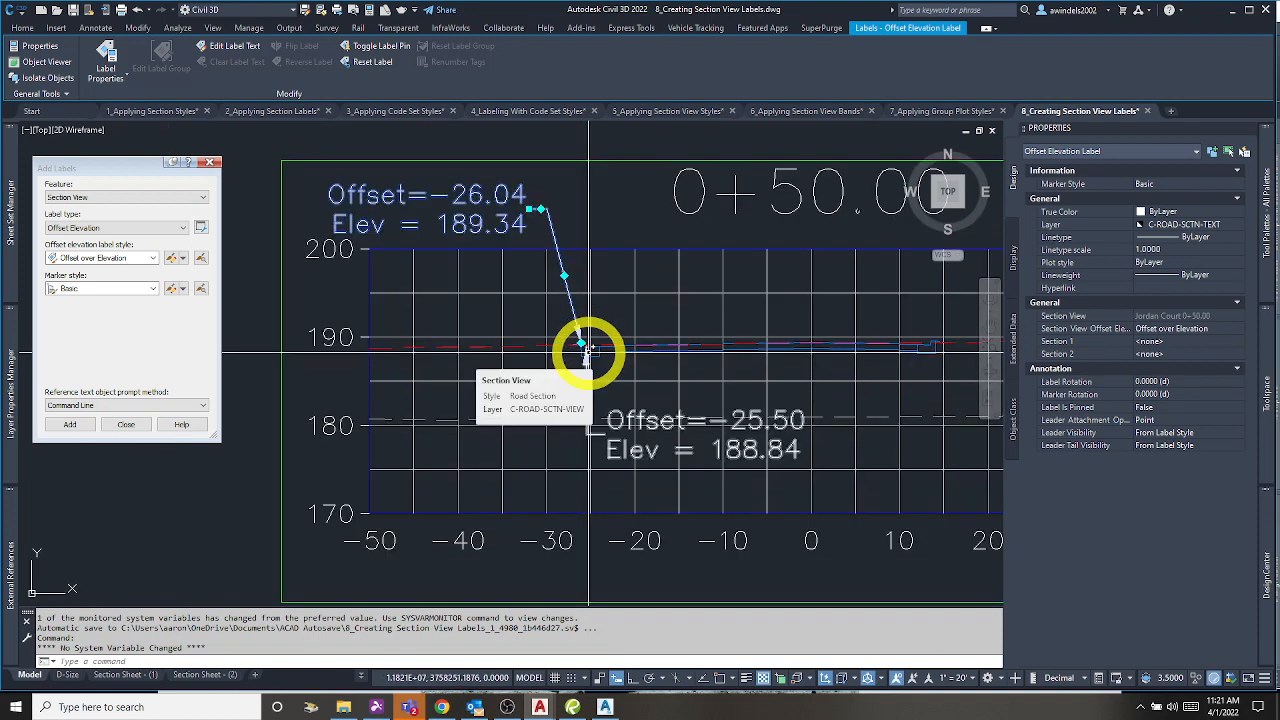
mouse_move(582, 346)
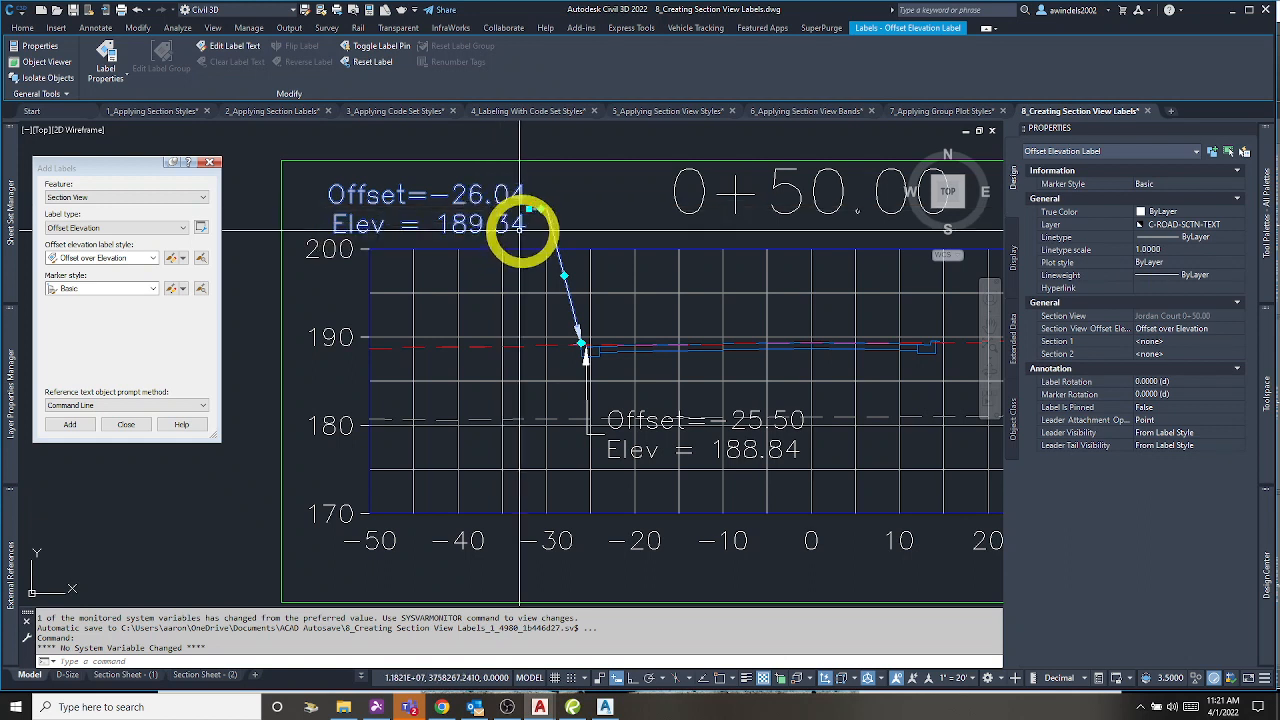
click(232, 49)
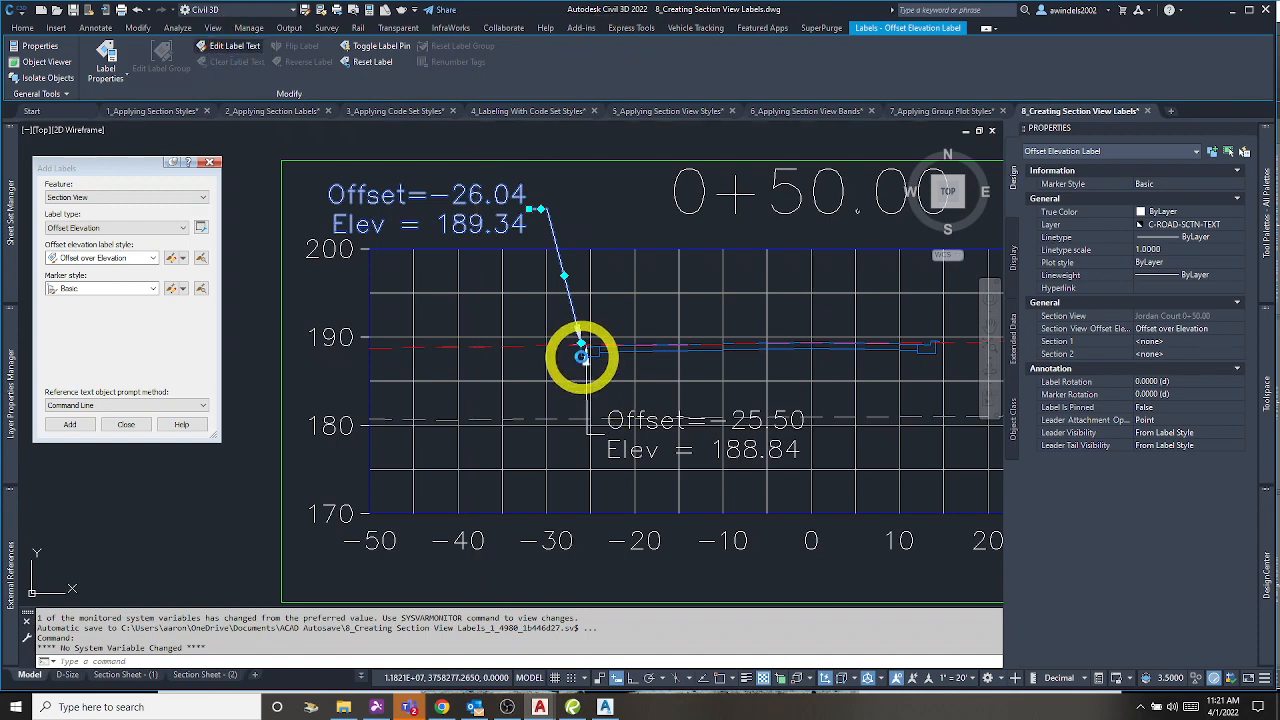
click(581, 355)
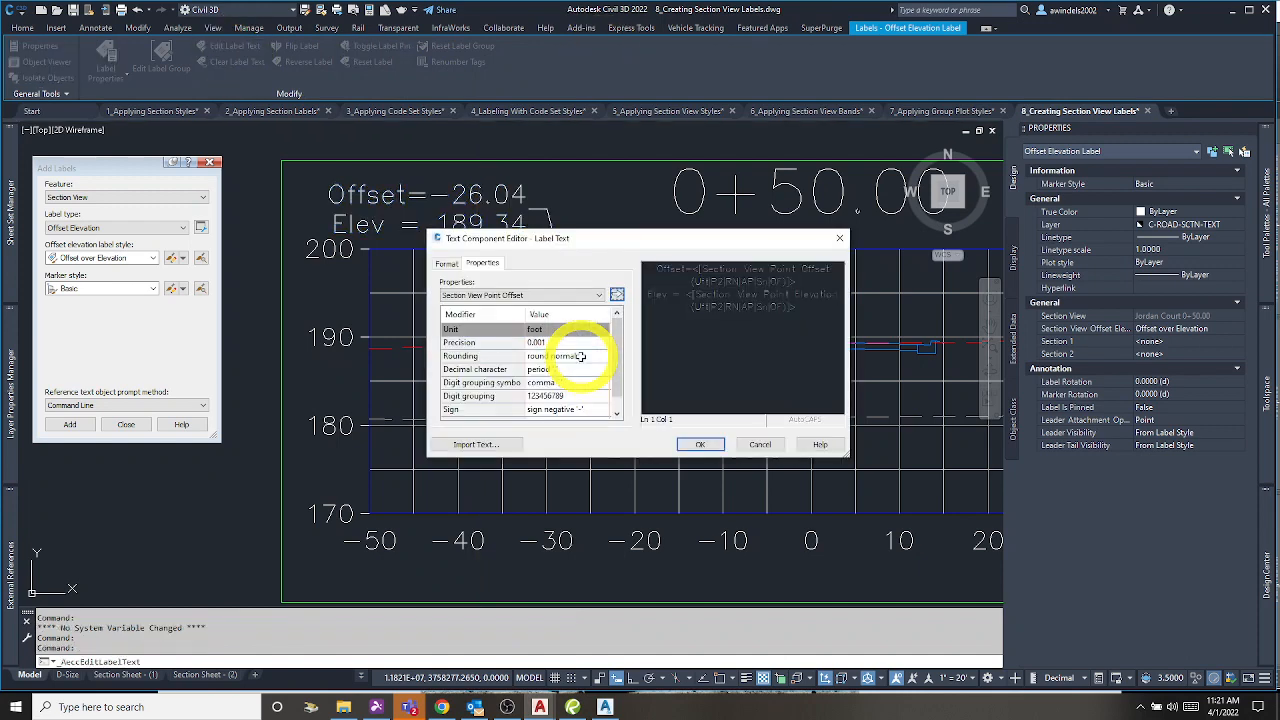
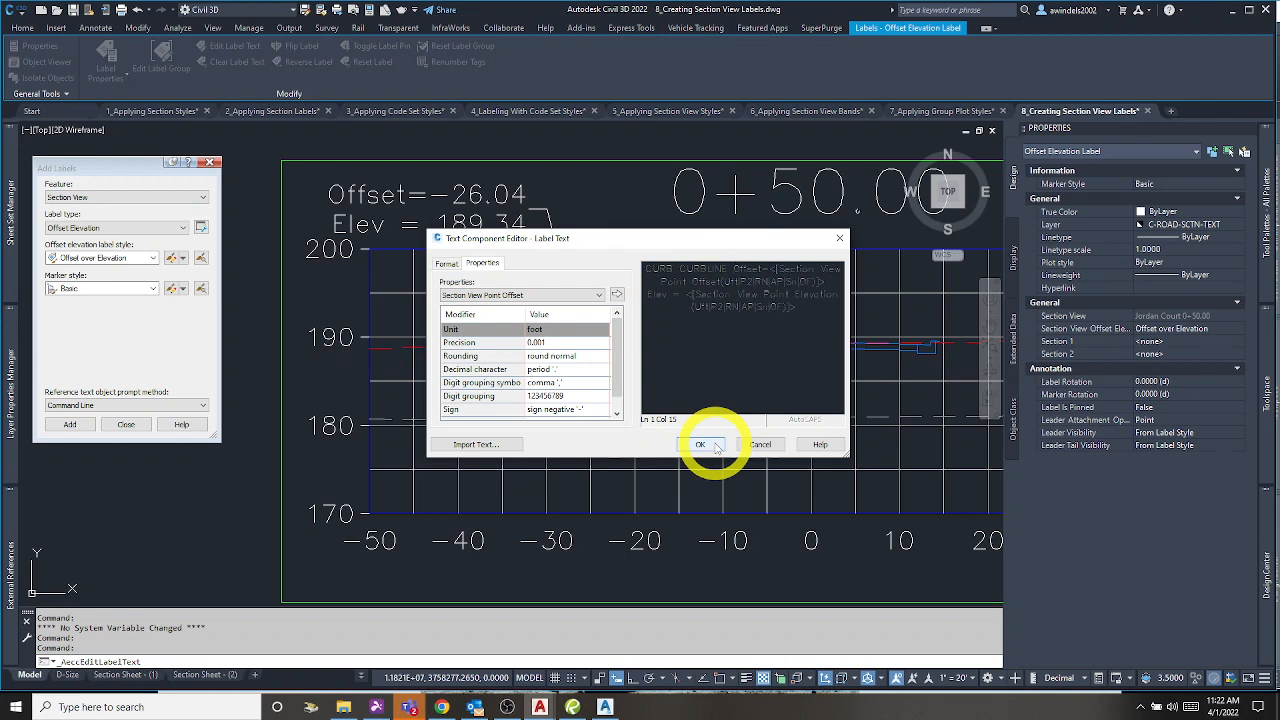
click(701, 444)
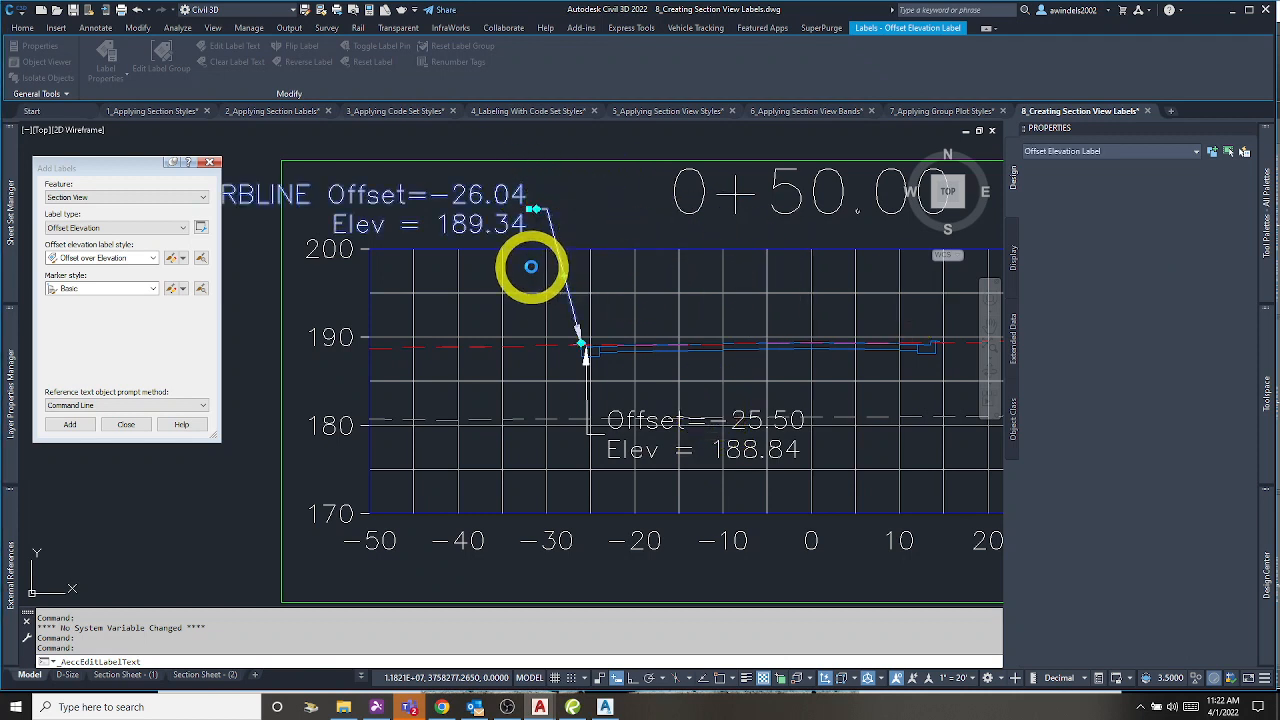
Step: Copy the CURB CURBLINE label within the 0+50.00 view to about offset 40, elevation 197
scroll(543, 263, down, 2)
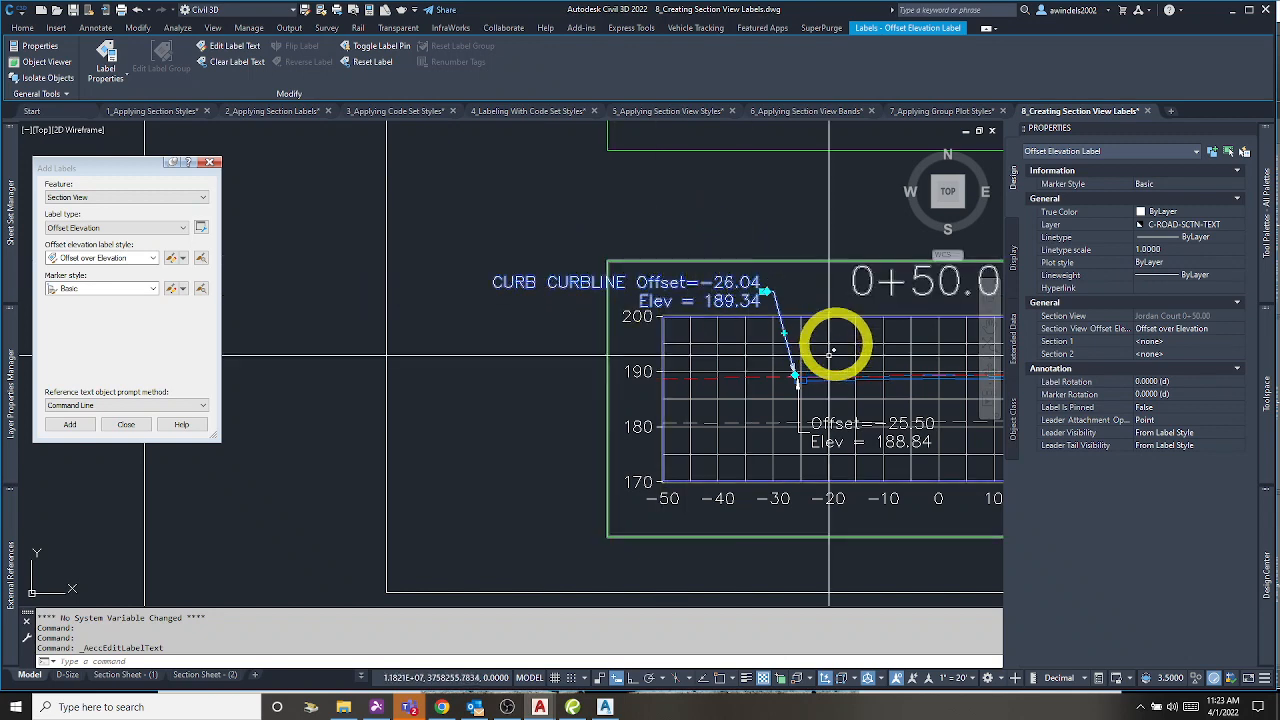
middle_drag(830, 352, 600, 356)
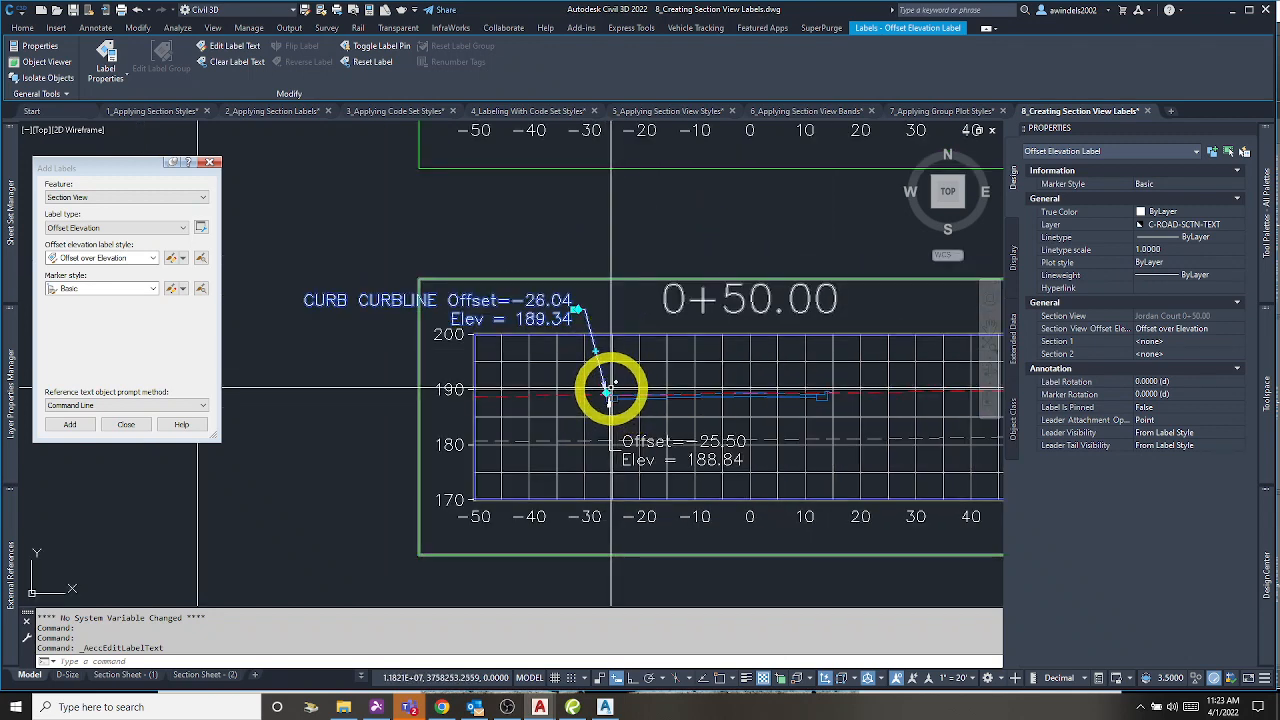
mouse_move(607, 392)
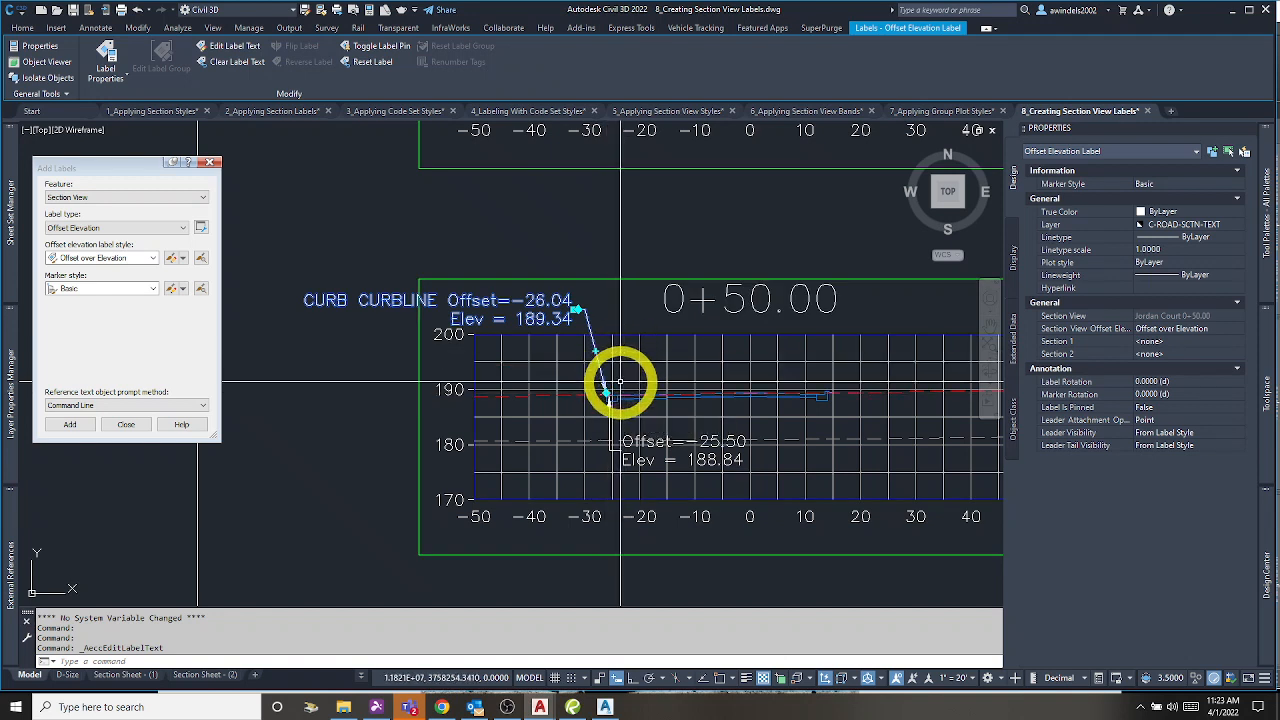
key(Return)
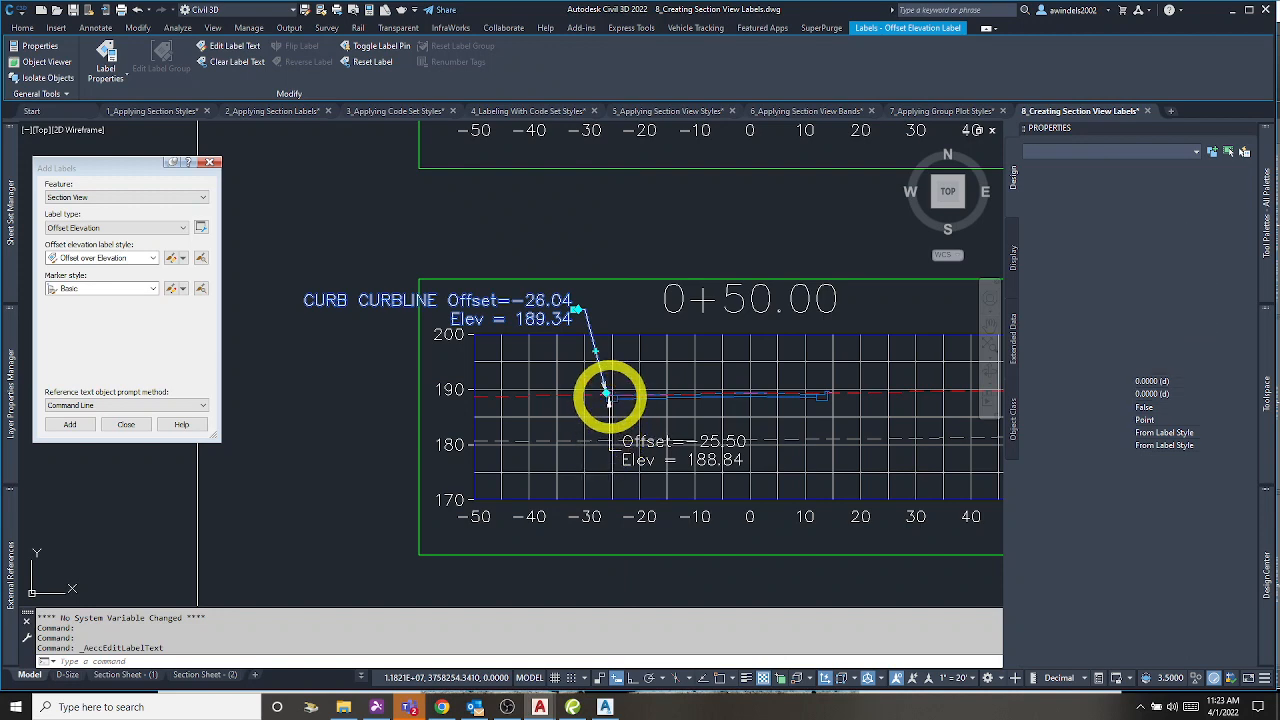
middle_drag(622, 368, 610, 381)
click(610, 381)
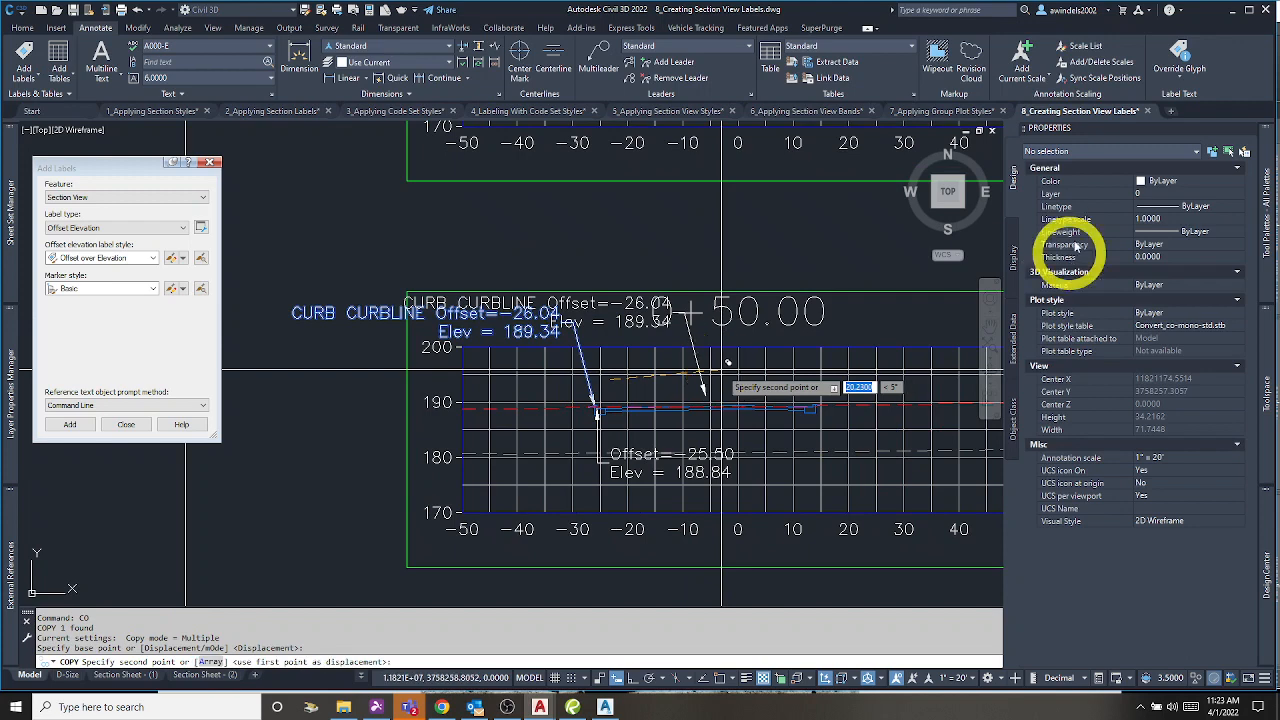
middle_drag(851, 357, 491, 414)
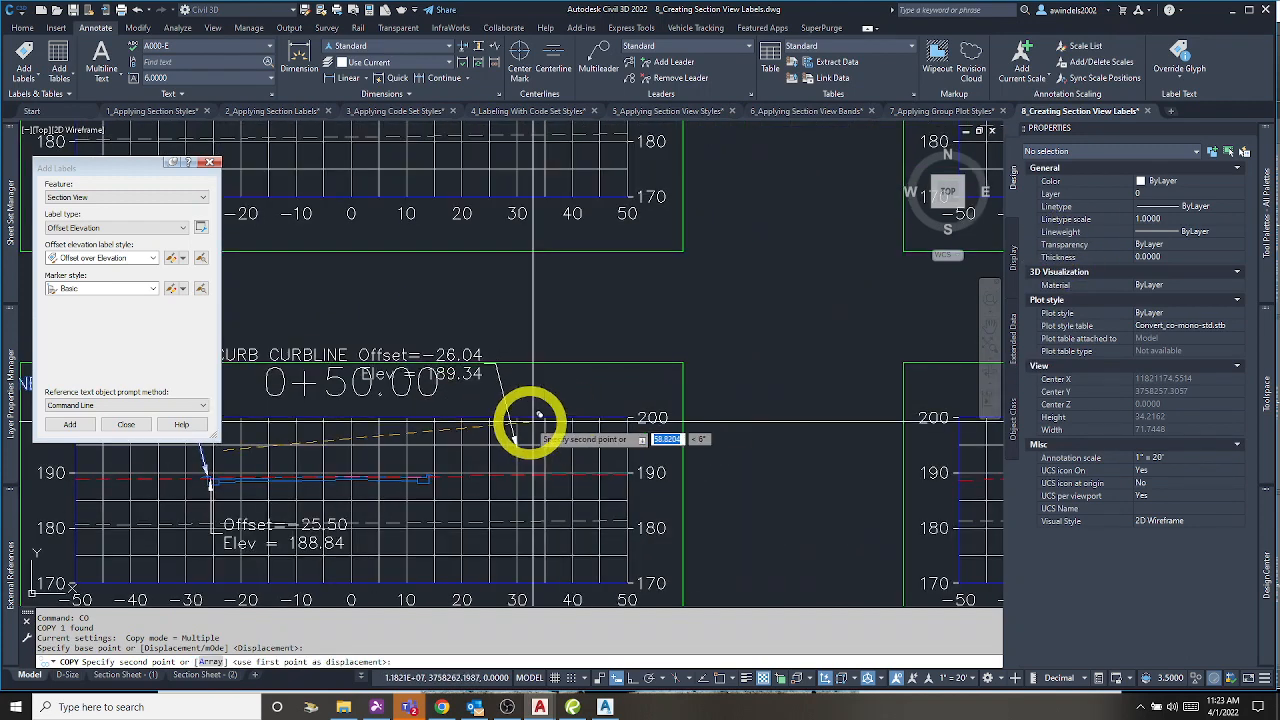
click(587, 410)
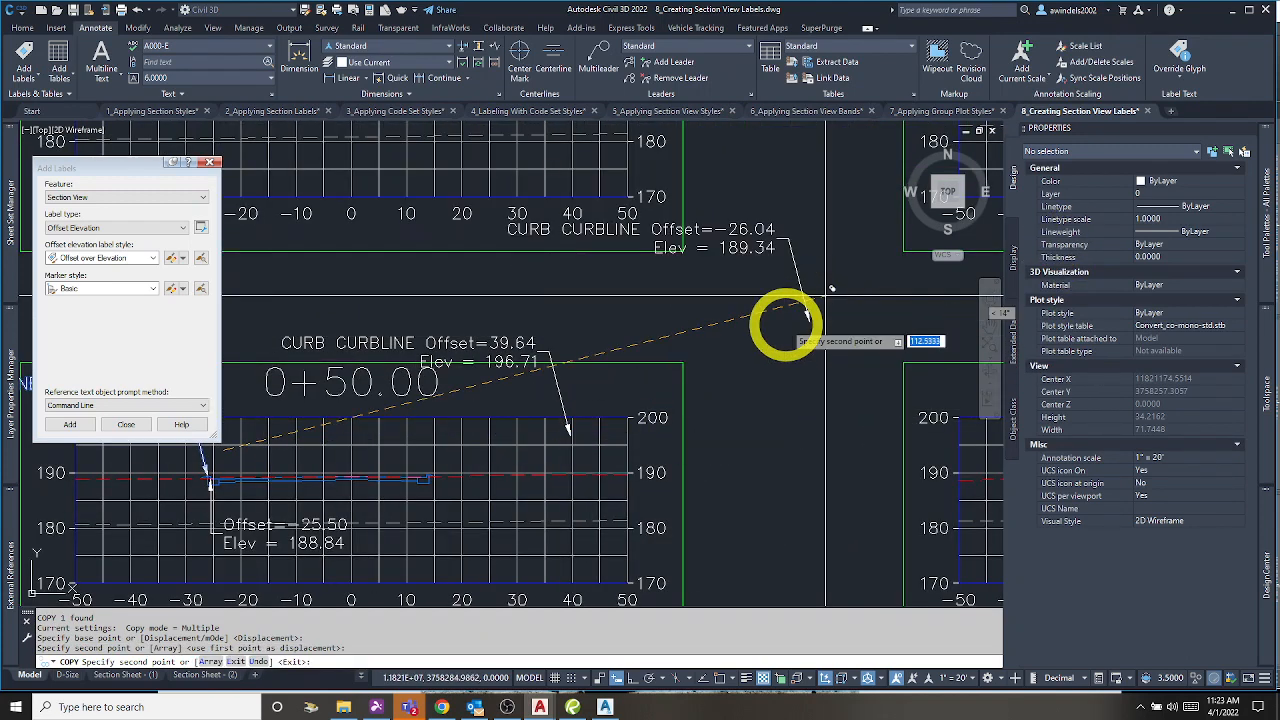
key(Escape)
Step: Copy the 0+50.00 view's right-hand CURB CURBLINE label up into the 1+00.00 section view, near offset 23
middle_drag(476, 329, 523, 357)
scroll(578, 377, down, 4)
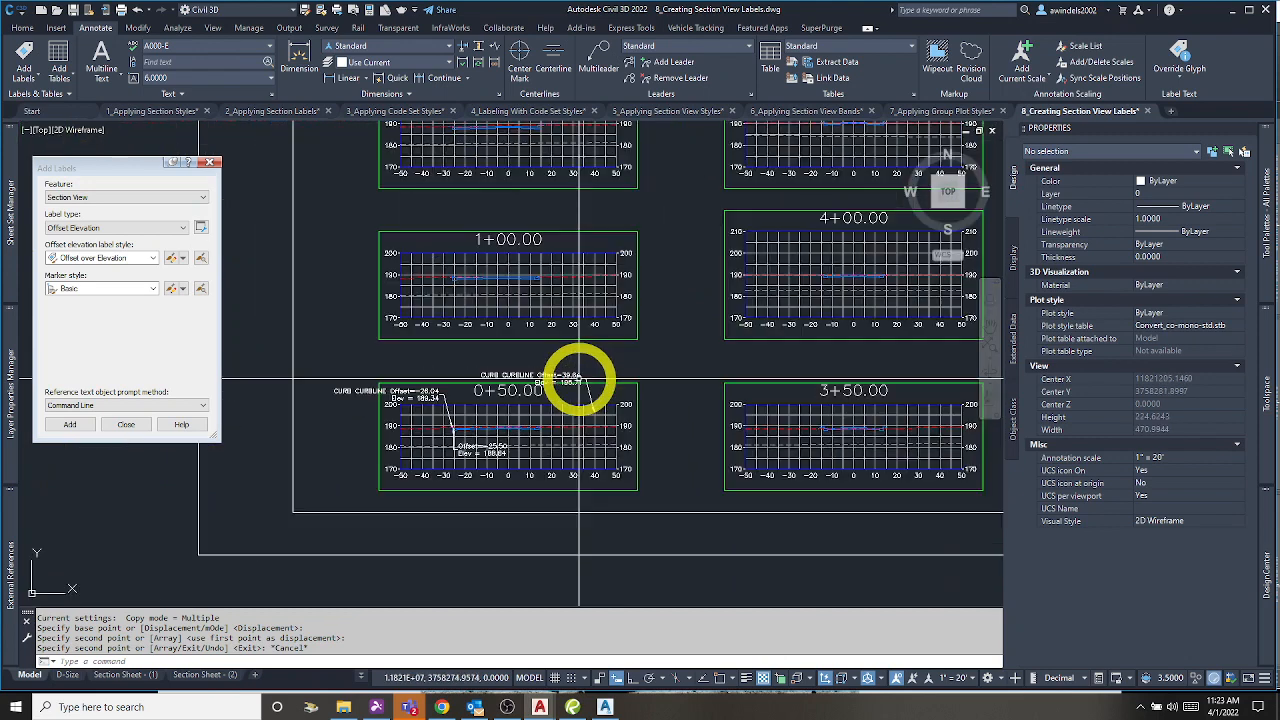
click(580, 377)
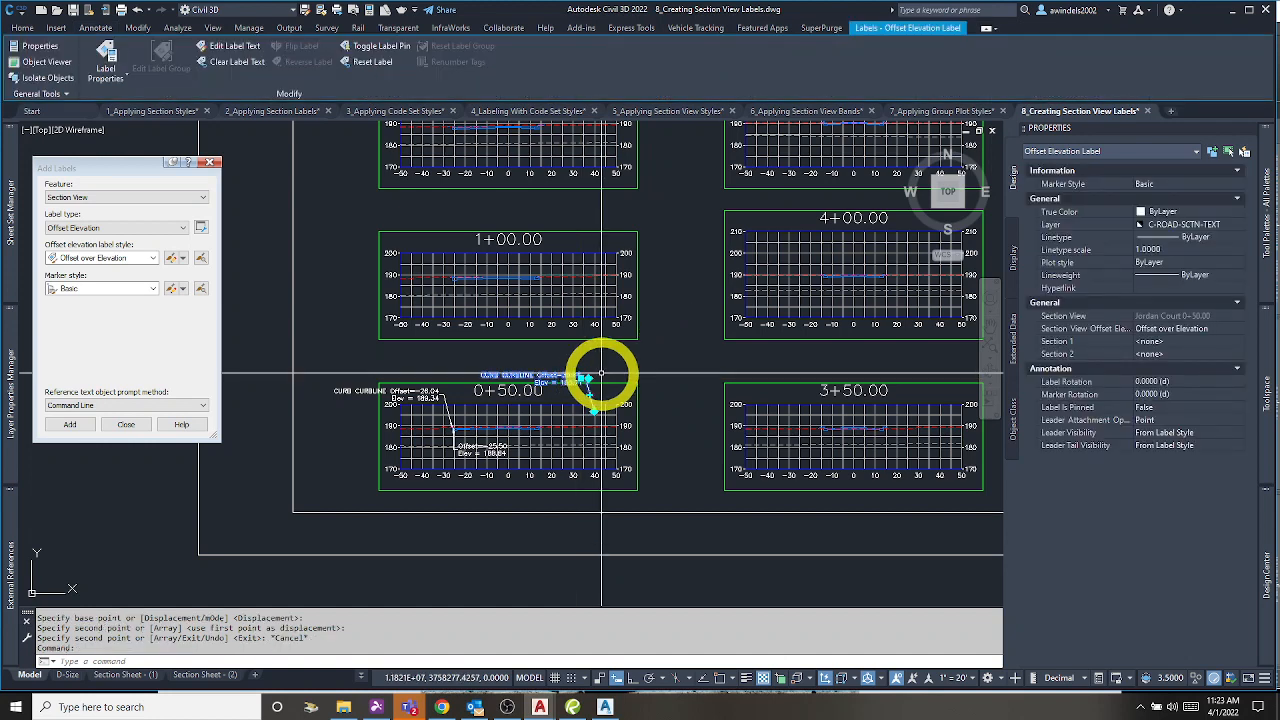
text(COPY)
key(Return)
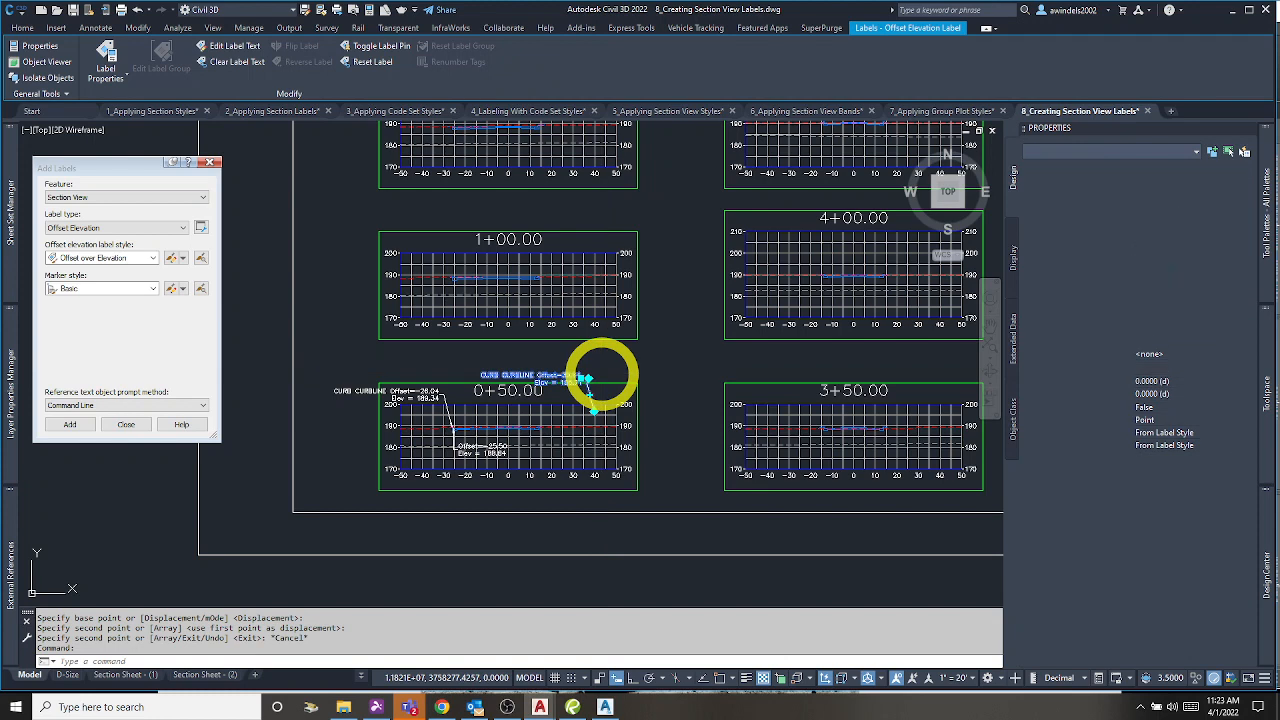
middle_drag(632, 373, 643, 378)
click(643, 378)
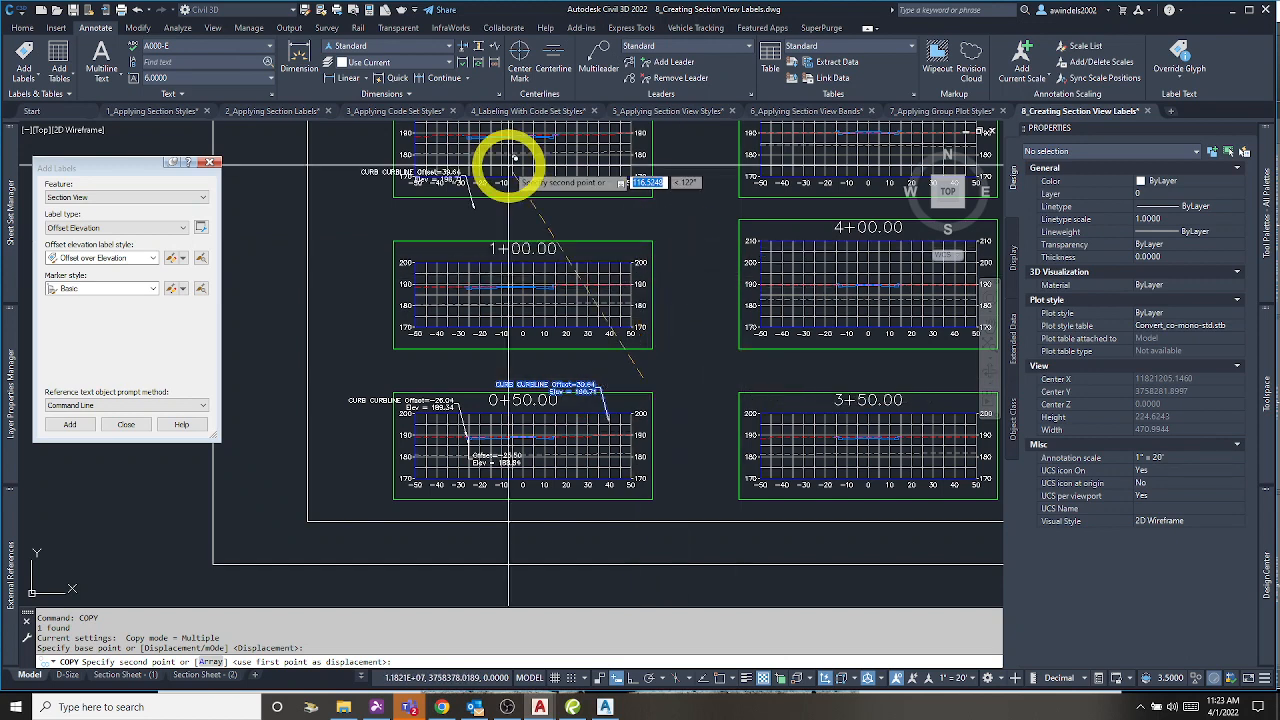
click(610, 252)
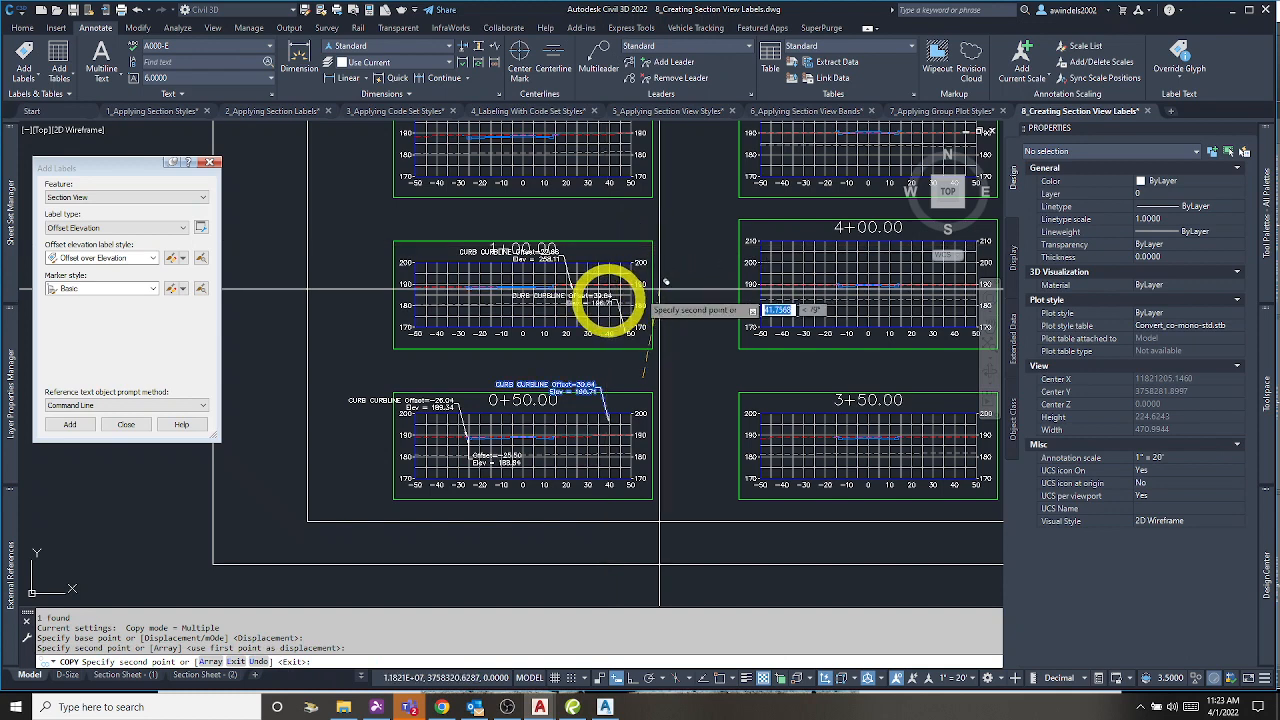
key(Escape)
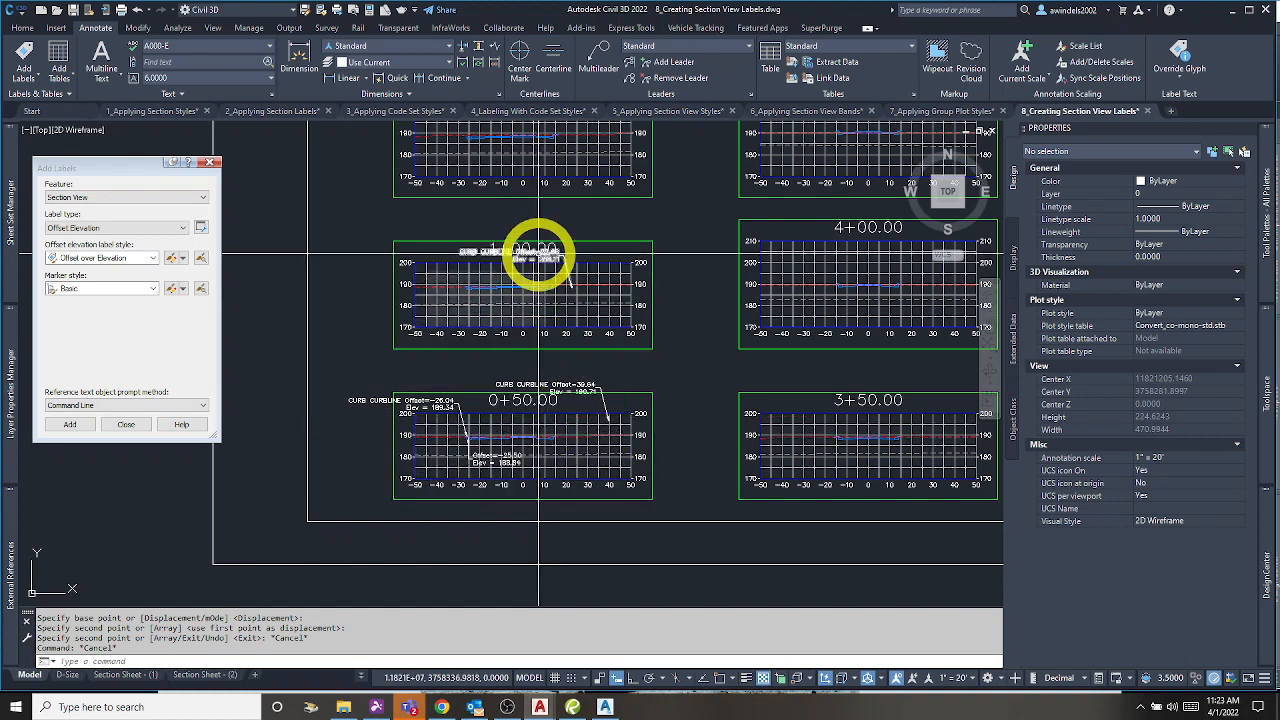
Step: Examine the copied label in the 1+00.00 view and its properties for the parent section view, Section 1 and label style
scroll(545, 255, up, 4)
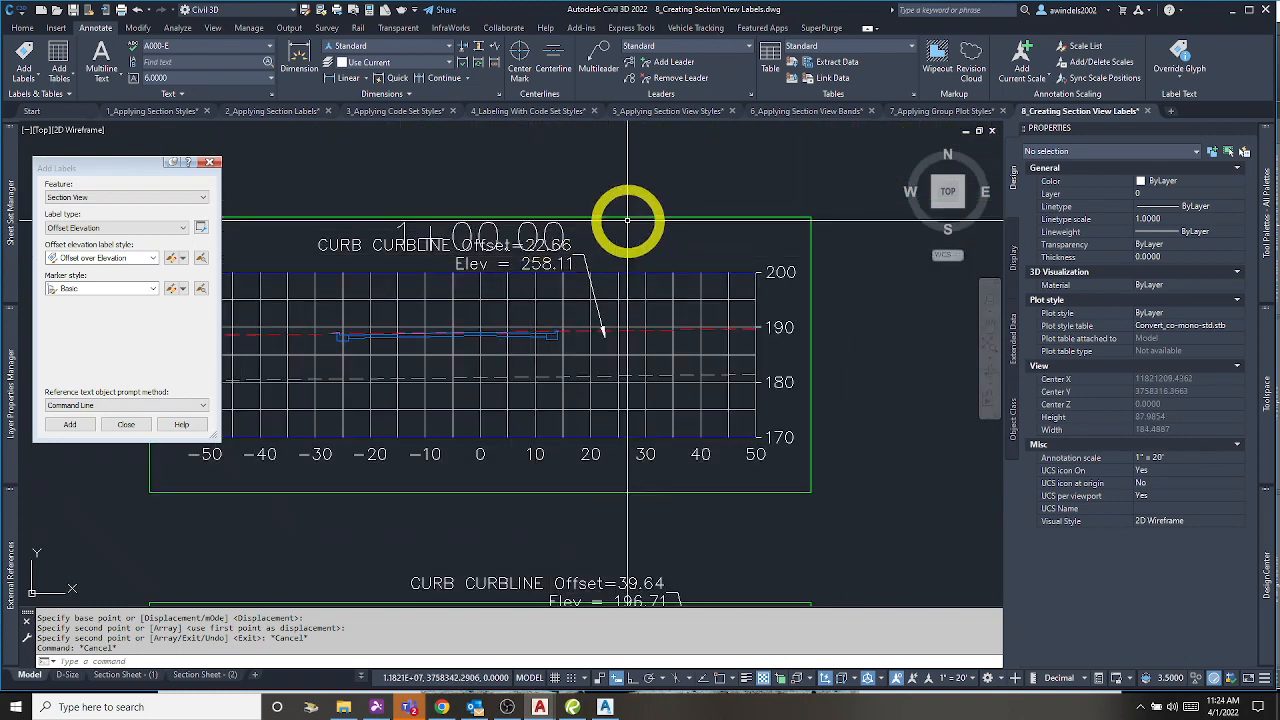
scroll(625, 225, down, 2)
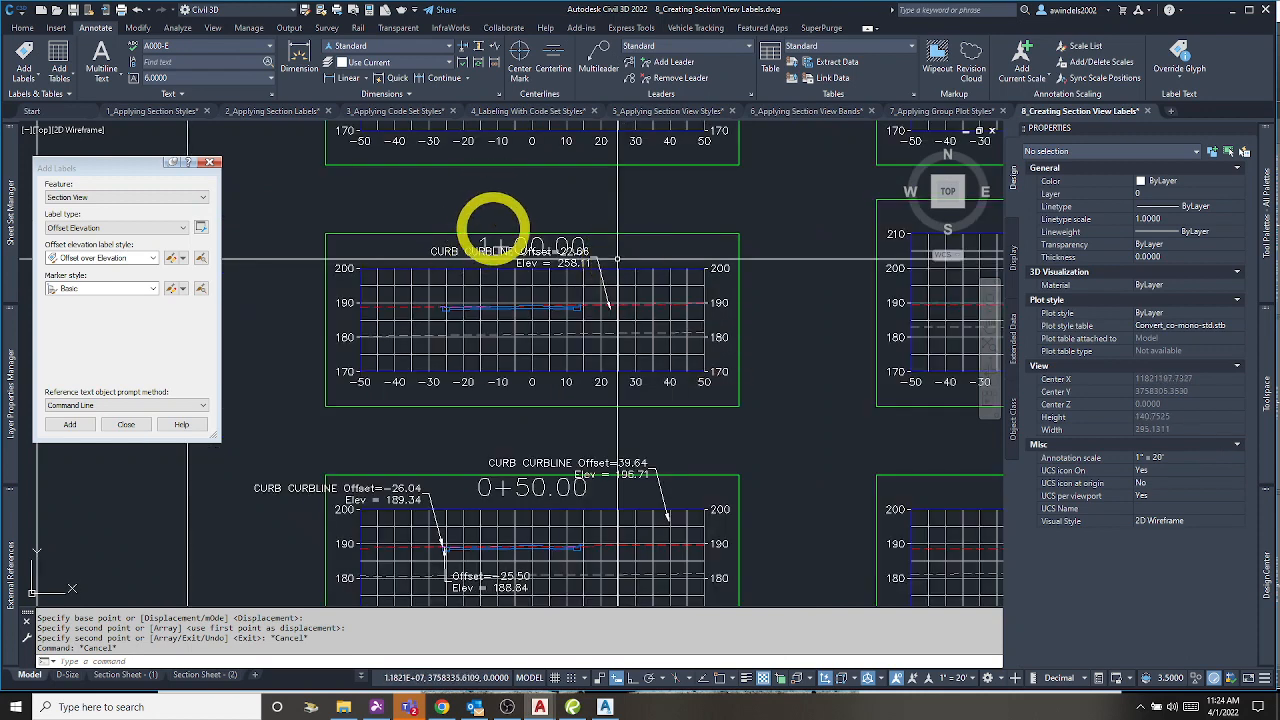
click(569, 547)
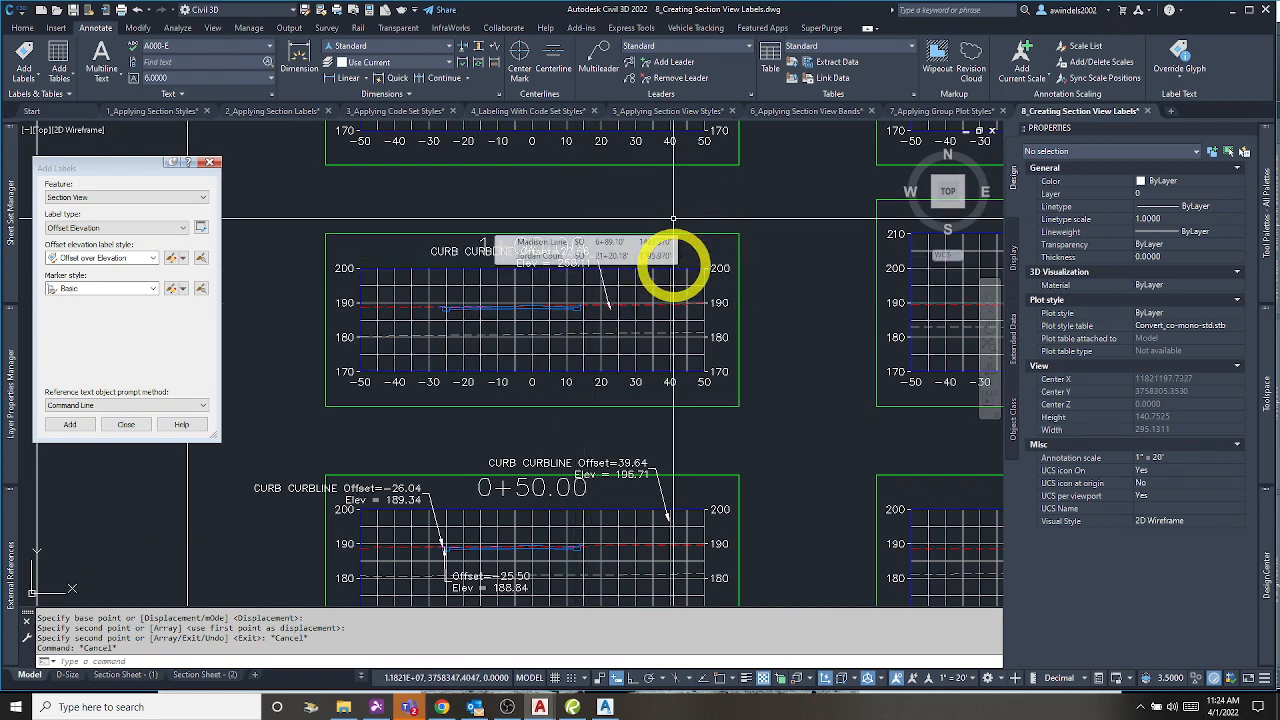
click(588, 258)
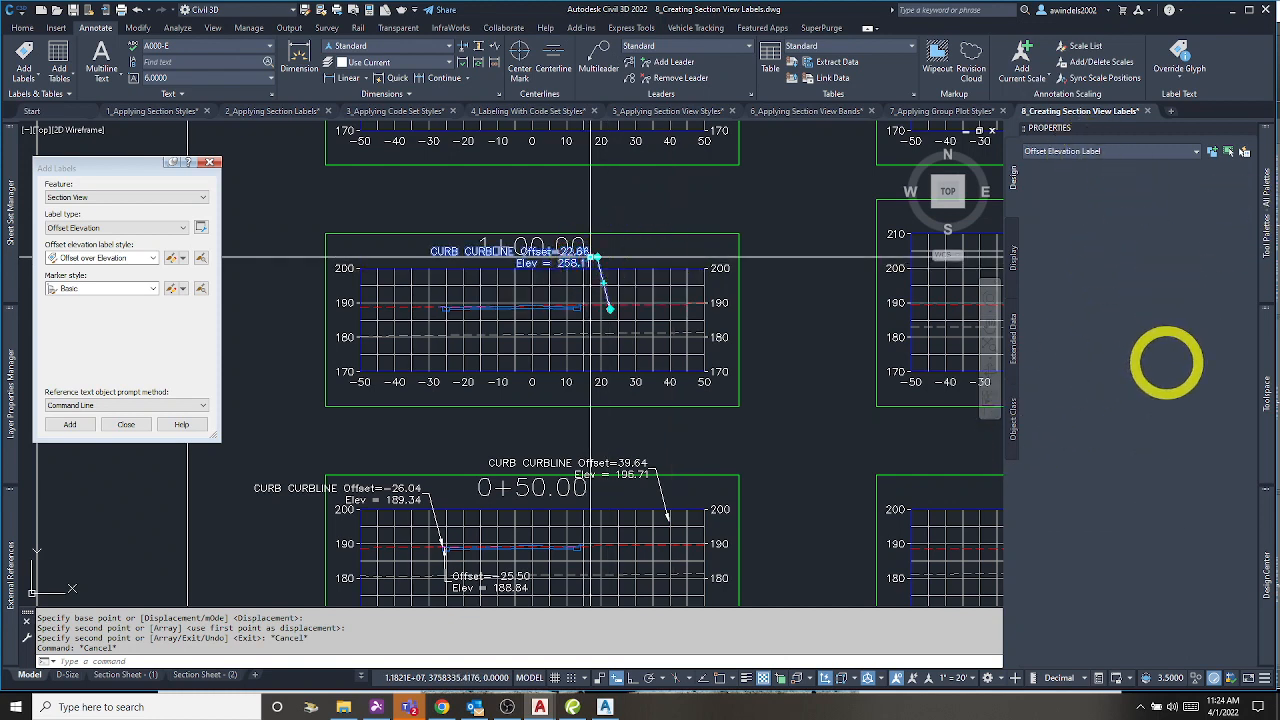
middle_drag(821, 358, 821, 349)
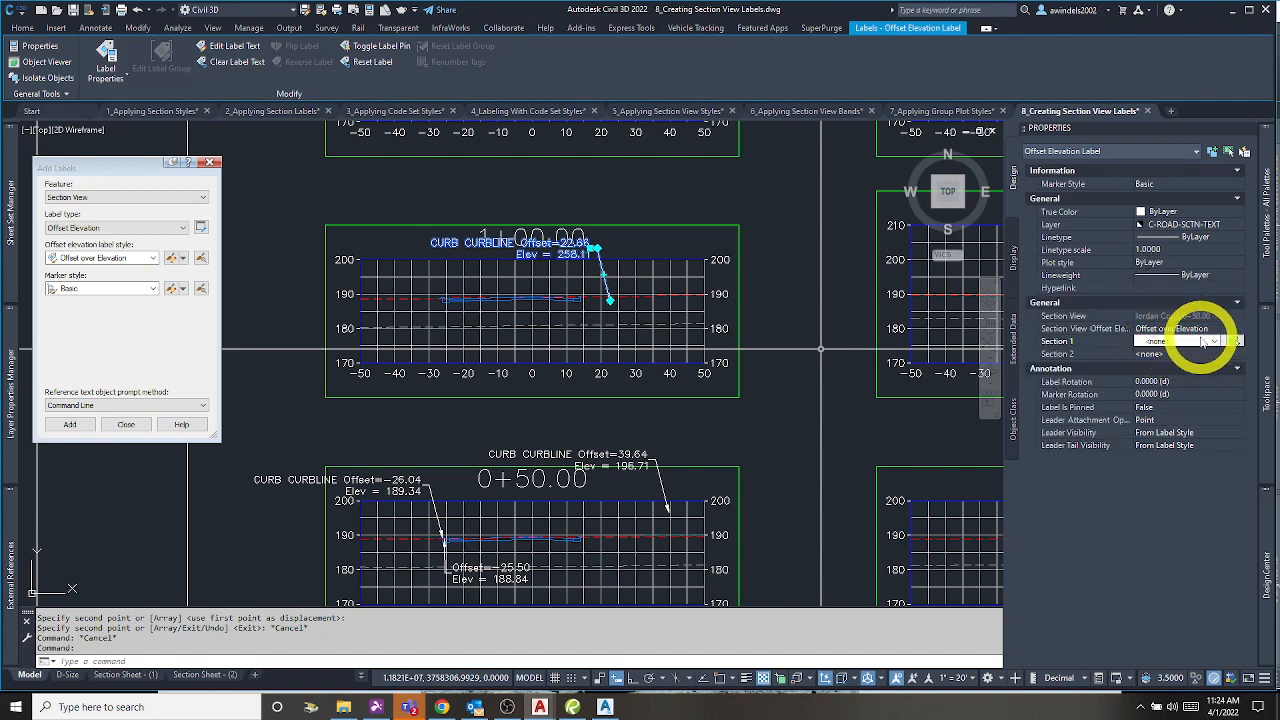
click(1206, 342)
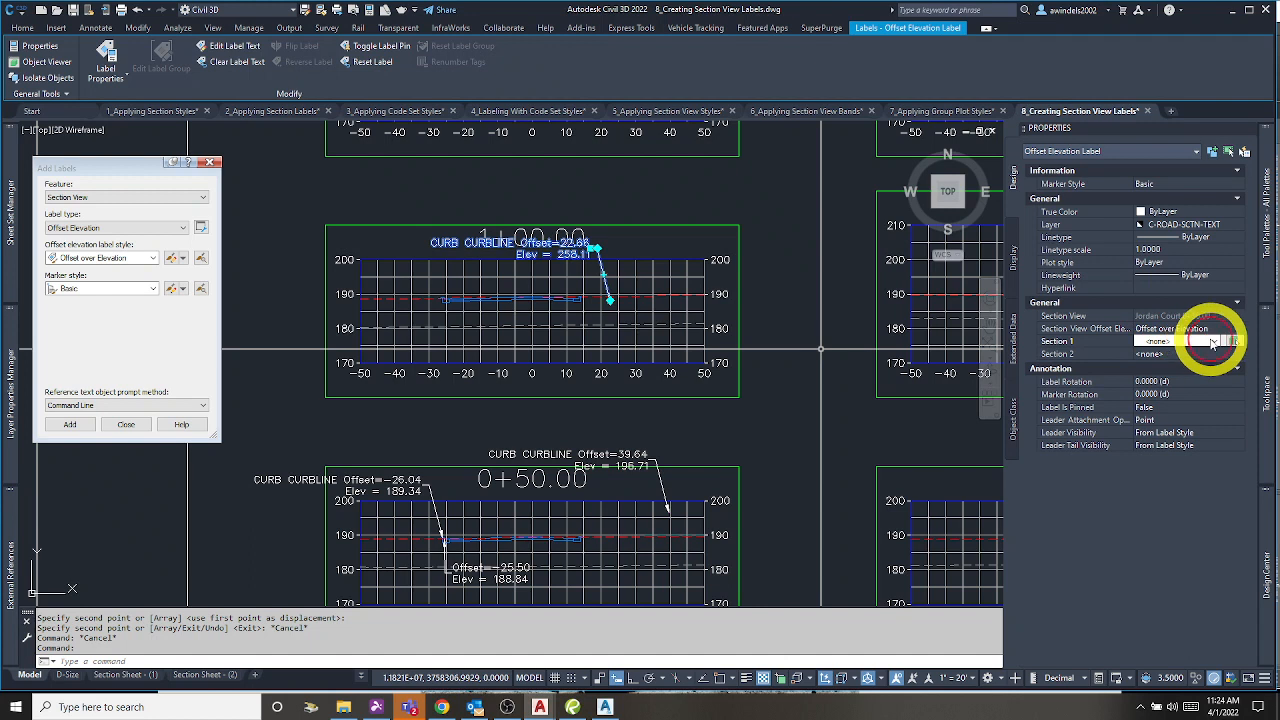
click(1216, 343)
click(1214, 343)
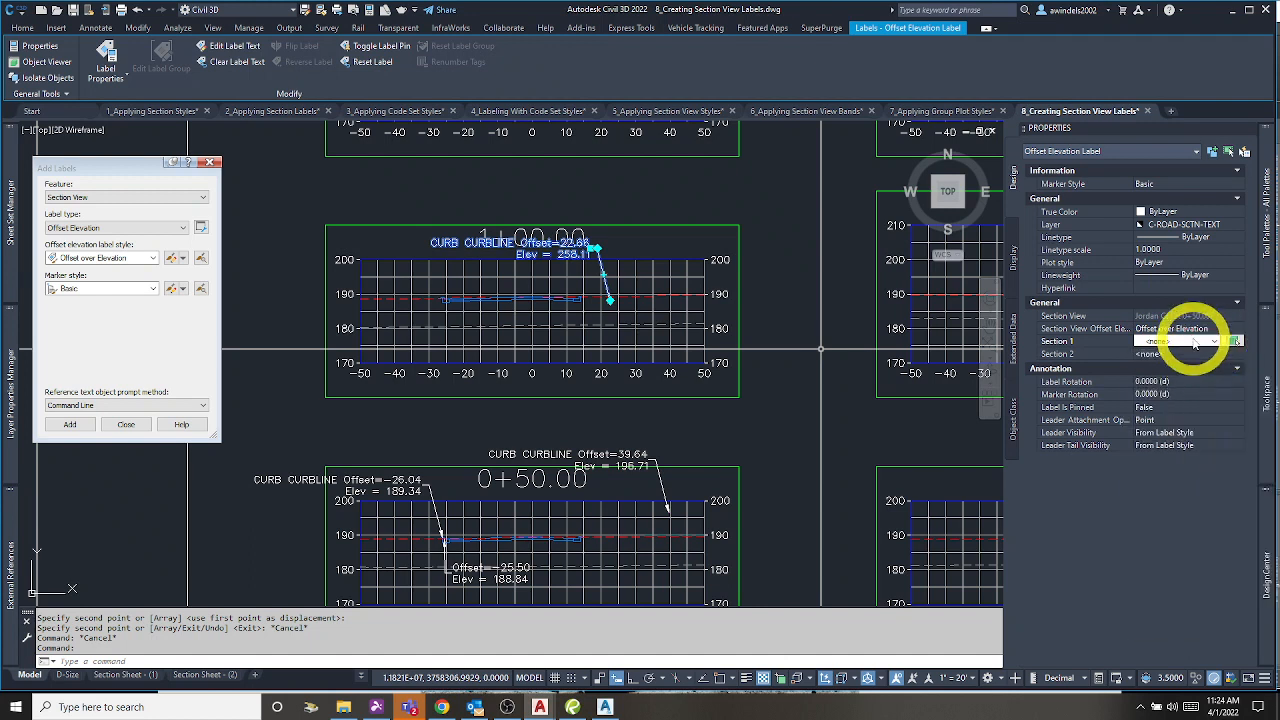
click(1183, 341)
click(1180, 340)
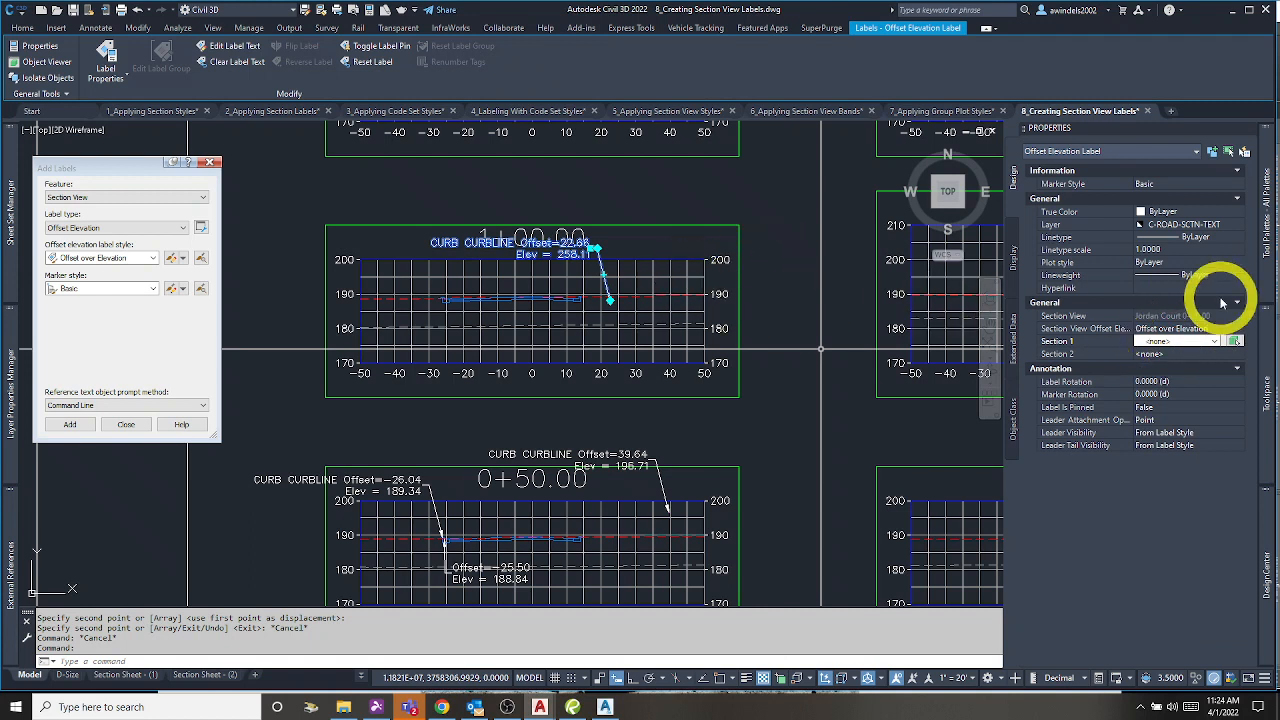
click(1214, 341)
click(1212, 329)
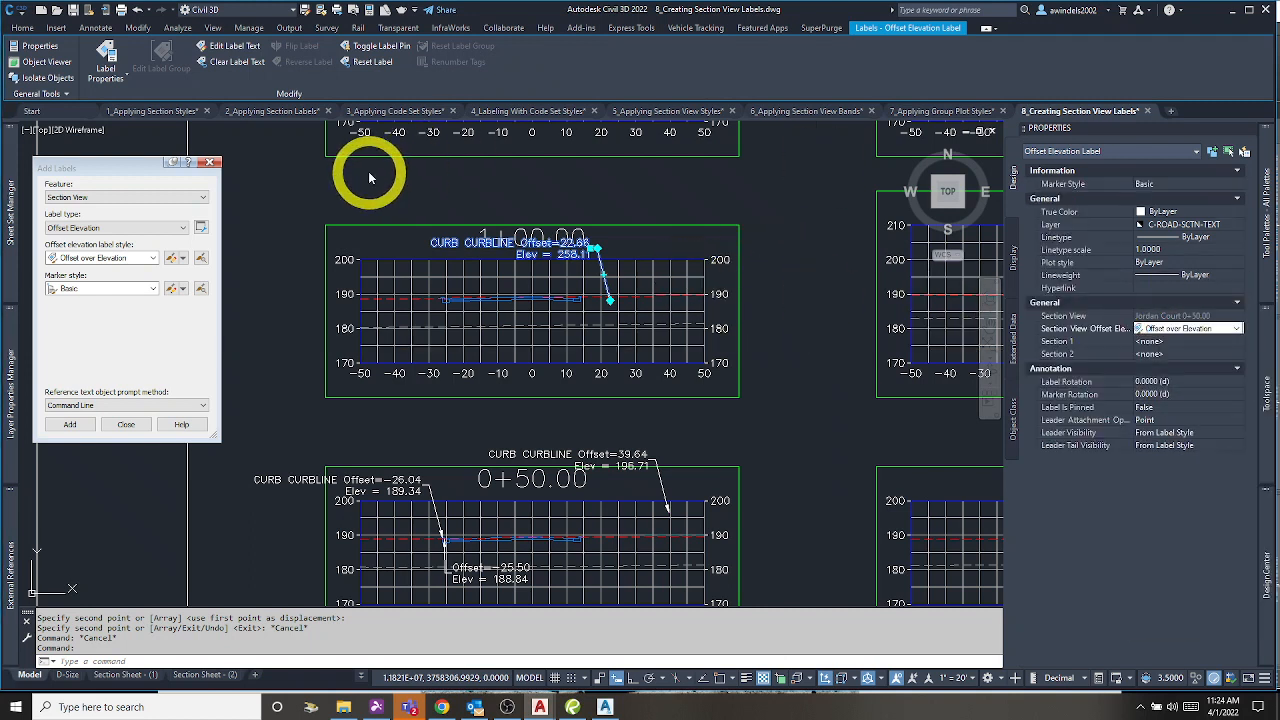